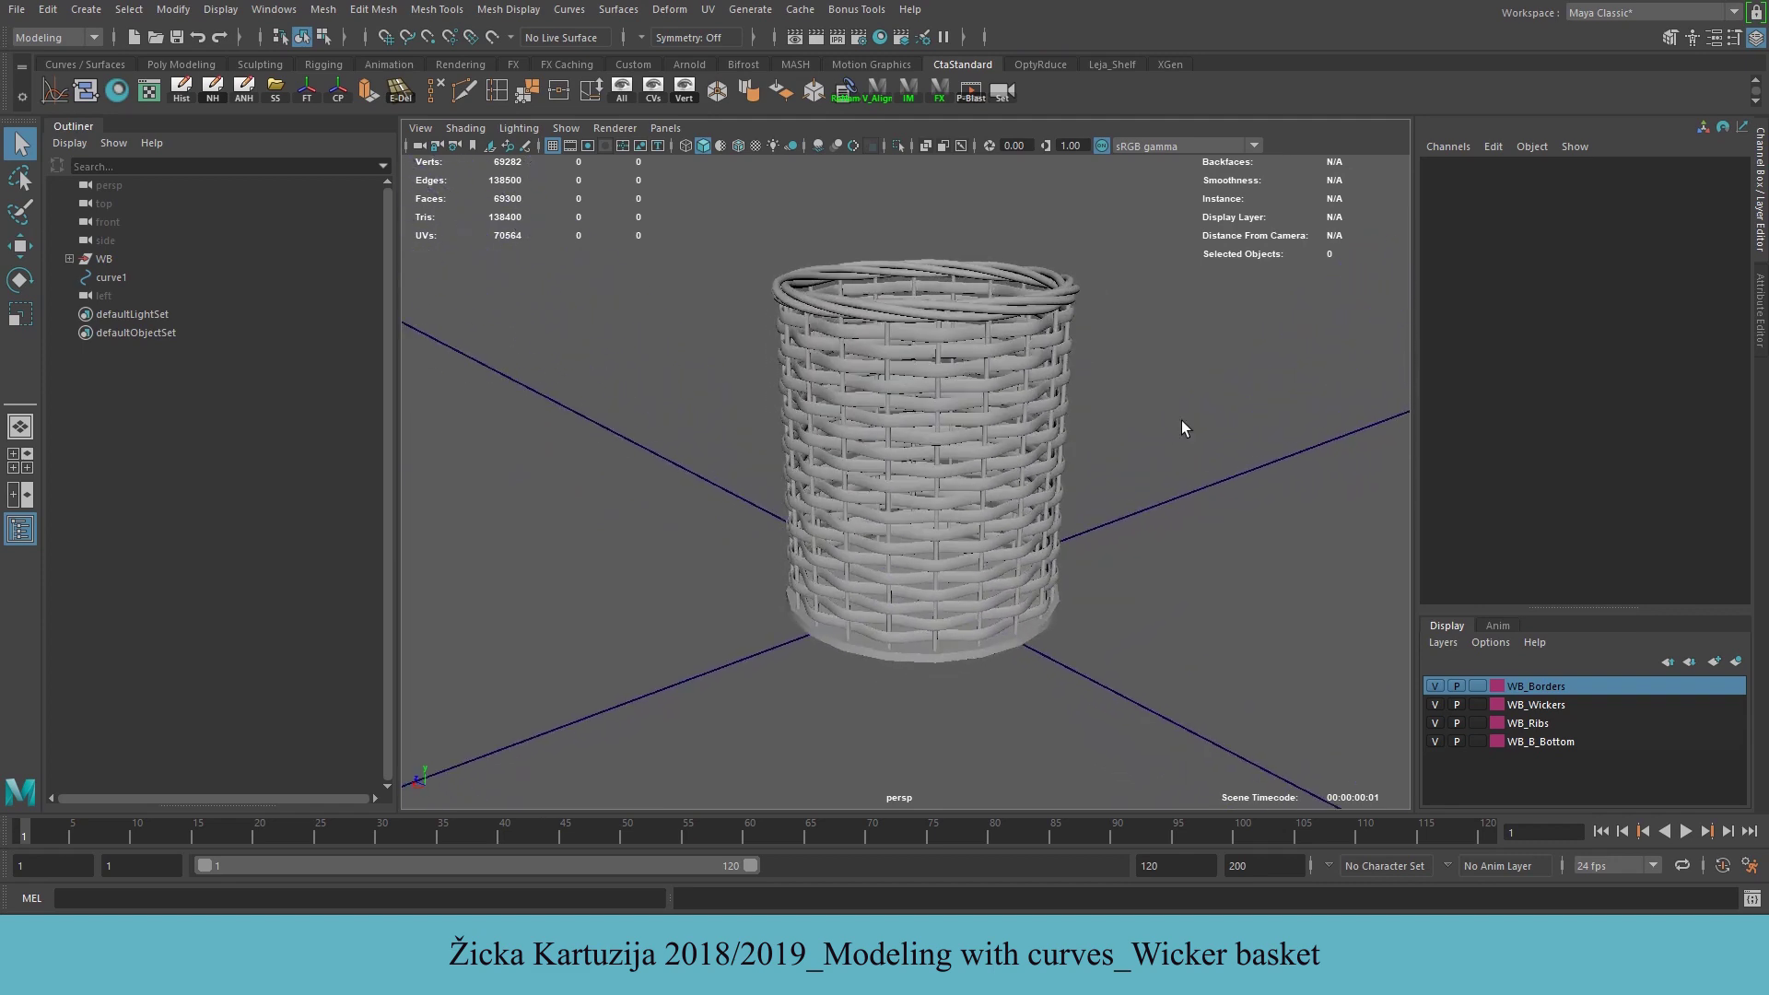
# Examine how the finished basket is built by hiding and showing its WB_Borders, WB_Wickers, WB_Ribs and WB_B_Bottom layers one by one
pyautogui.click(1434, 686)
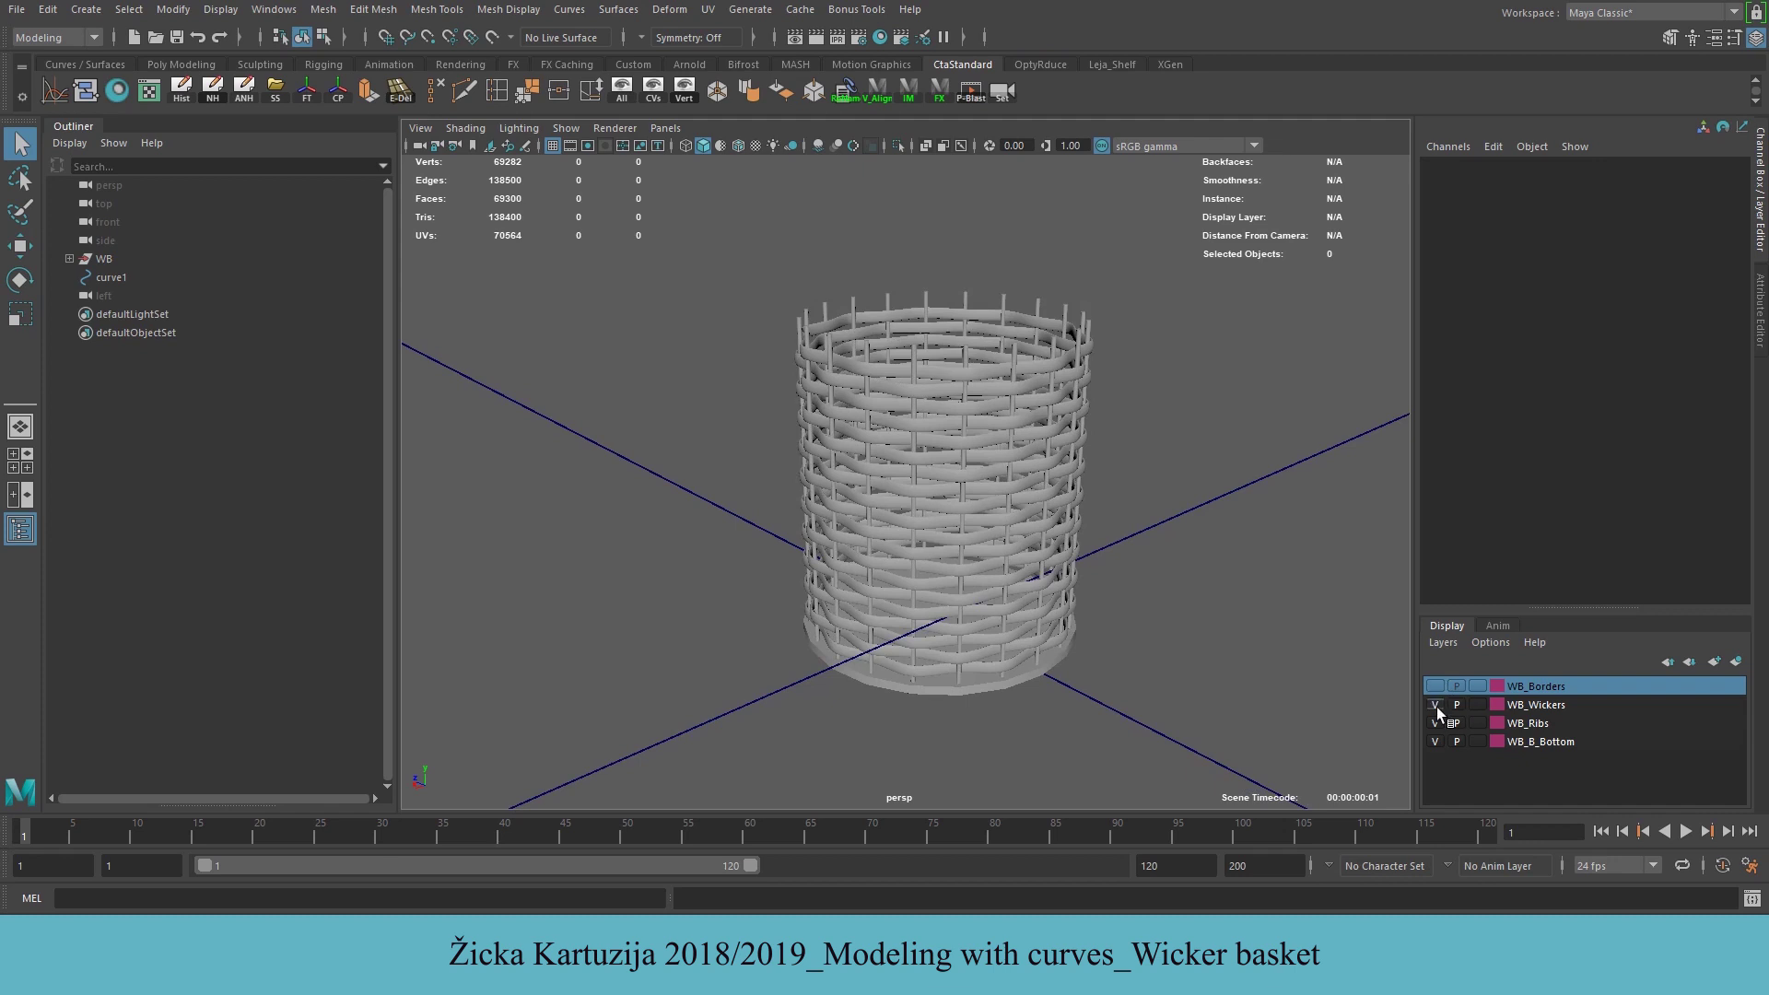
pyautogui.click(1434, 705)
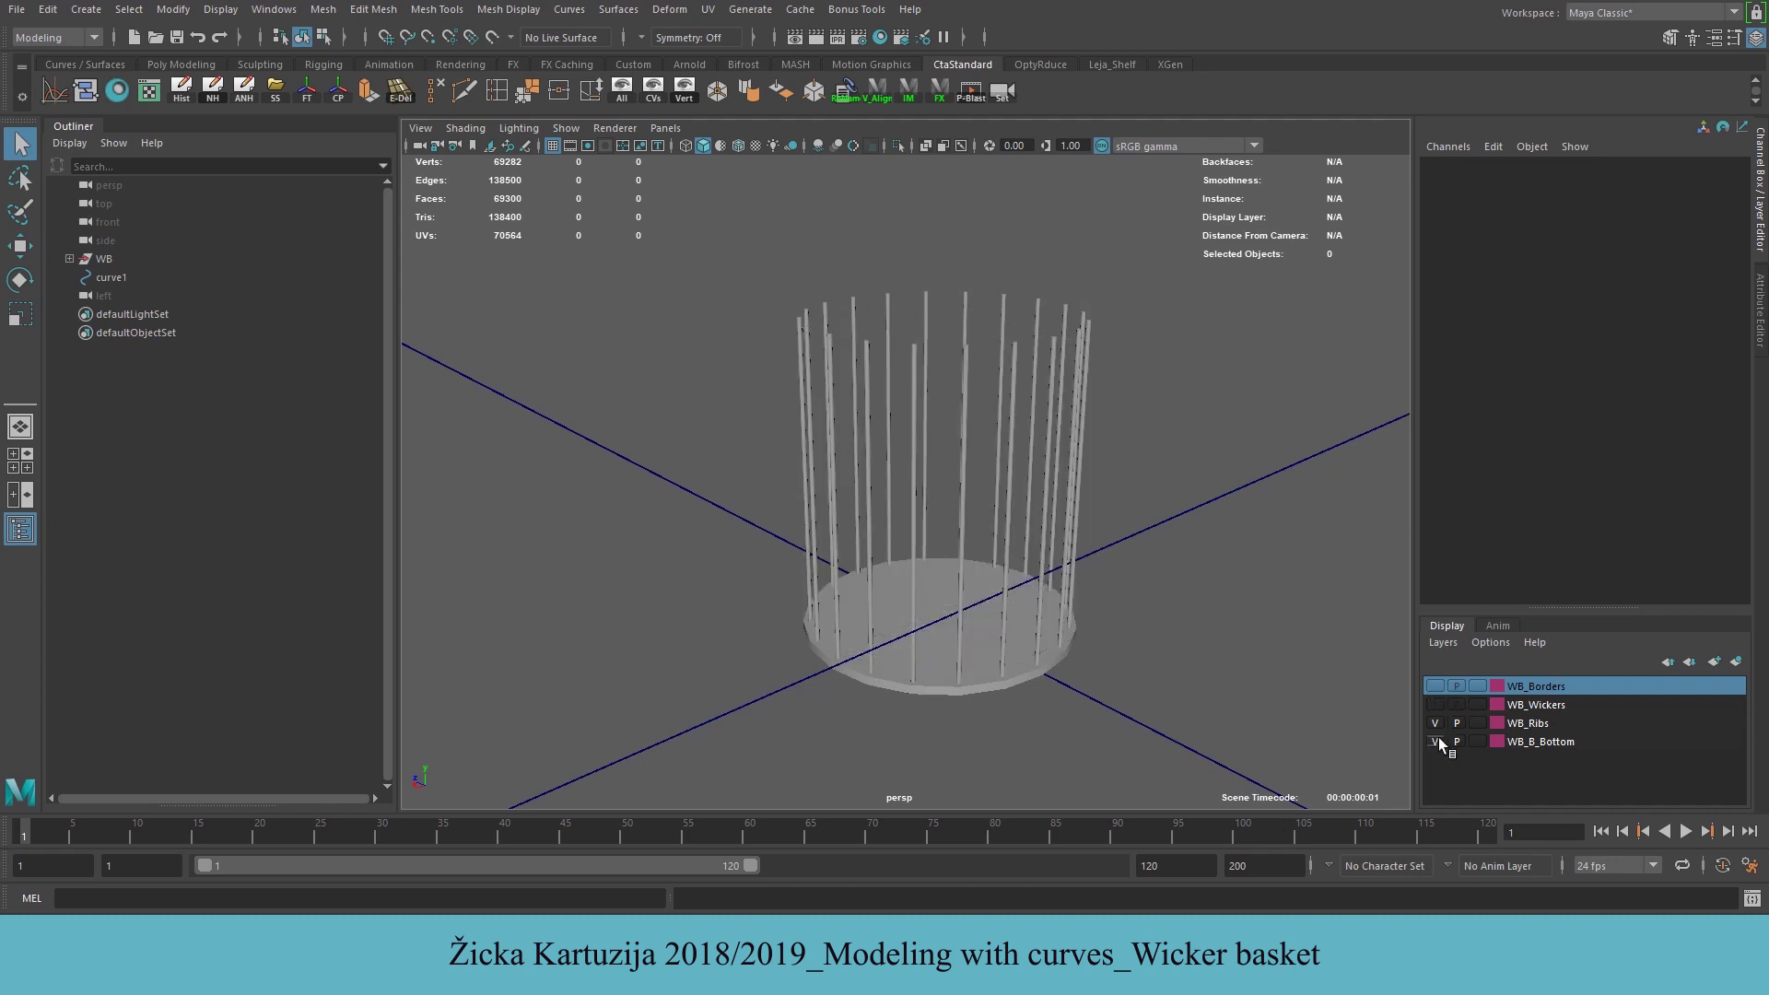
pyautogui.click(1435, 723)
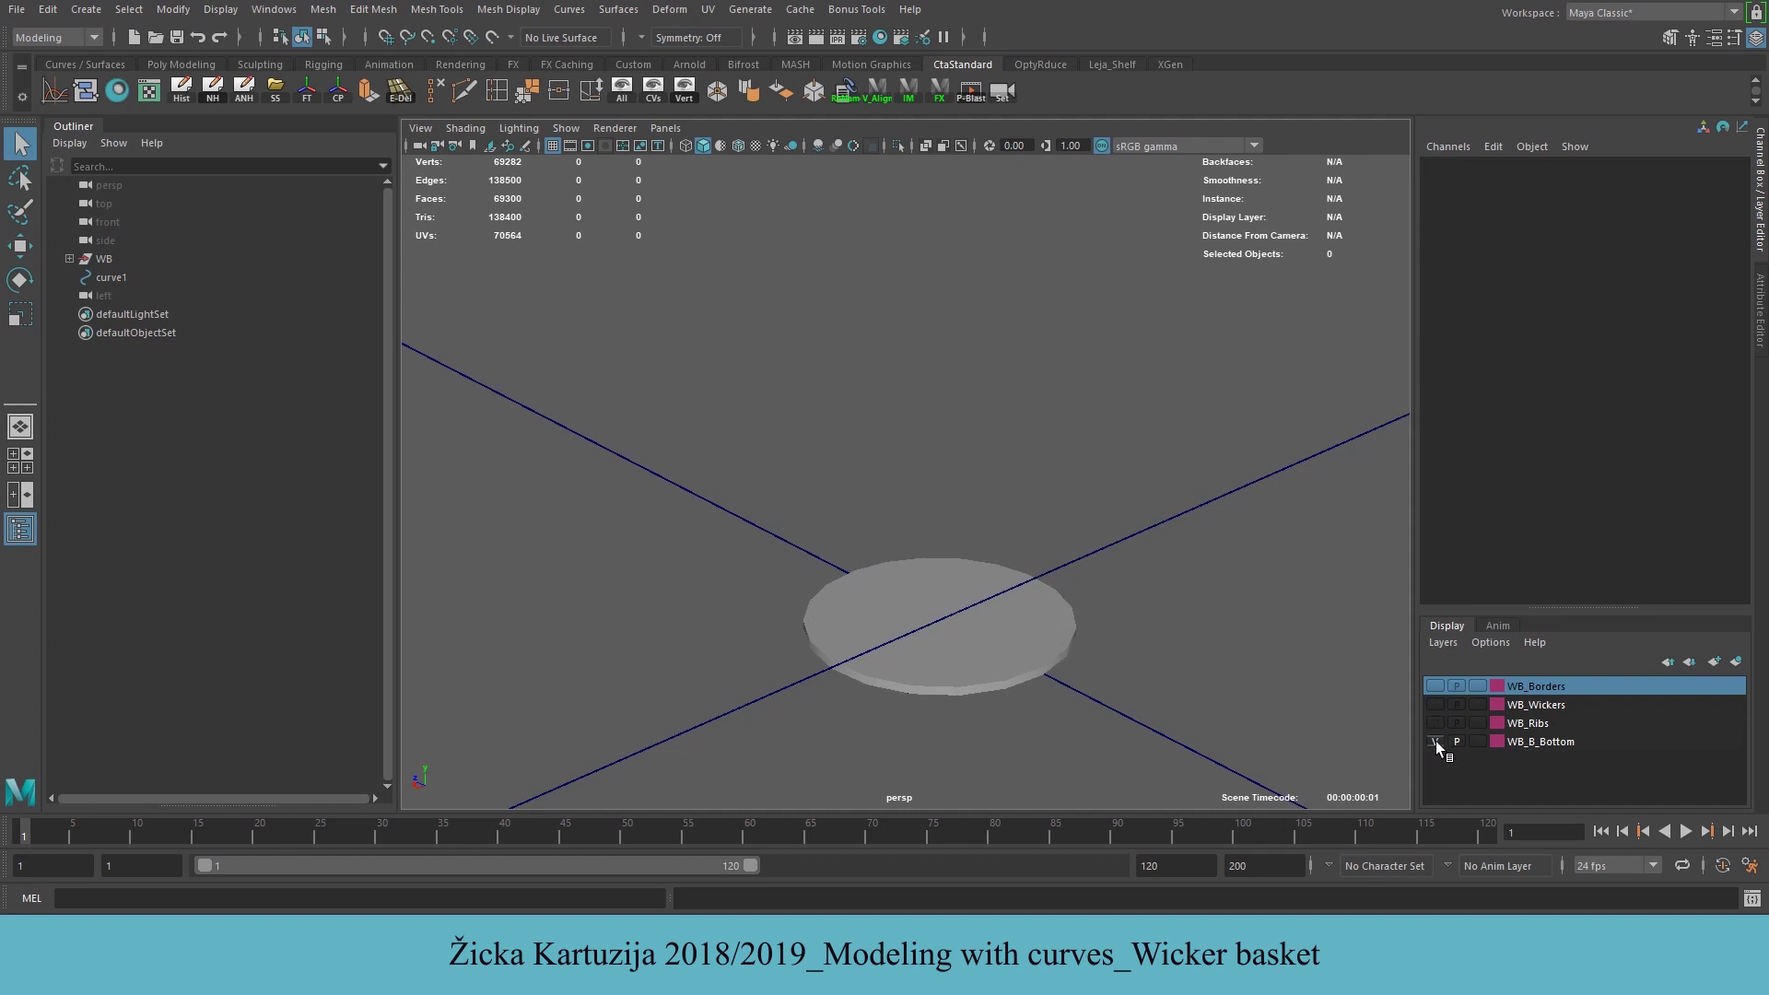
pyautogui.click(1434, 742)
pyautogui.click(1434, 742)
pyautogui.click(1434, 723)
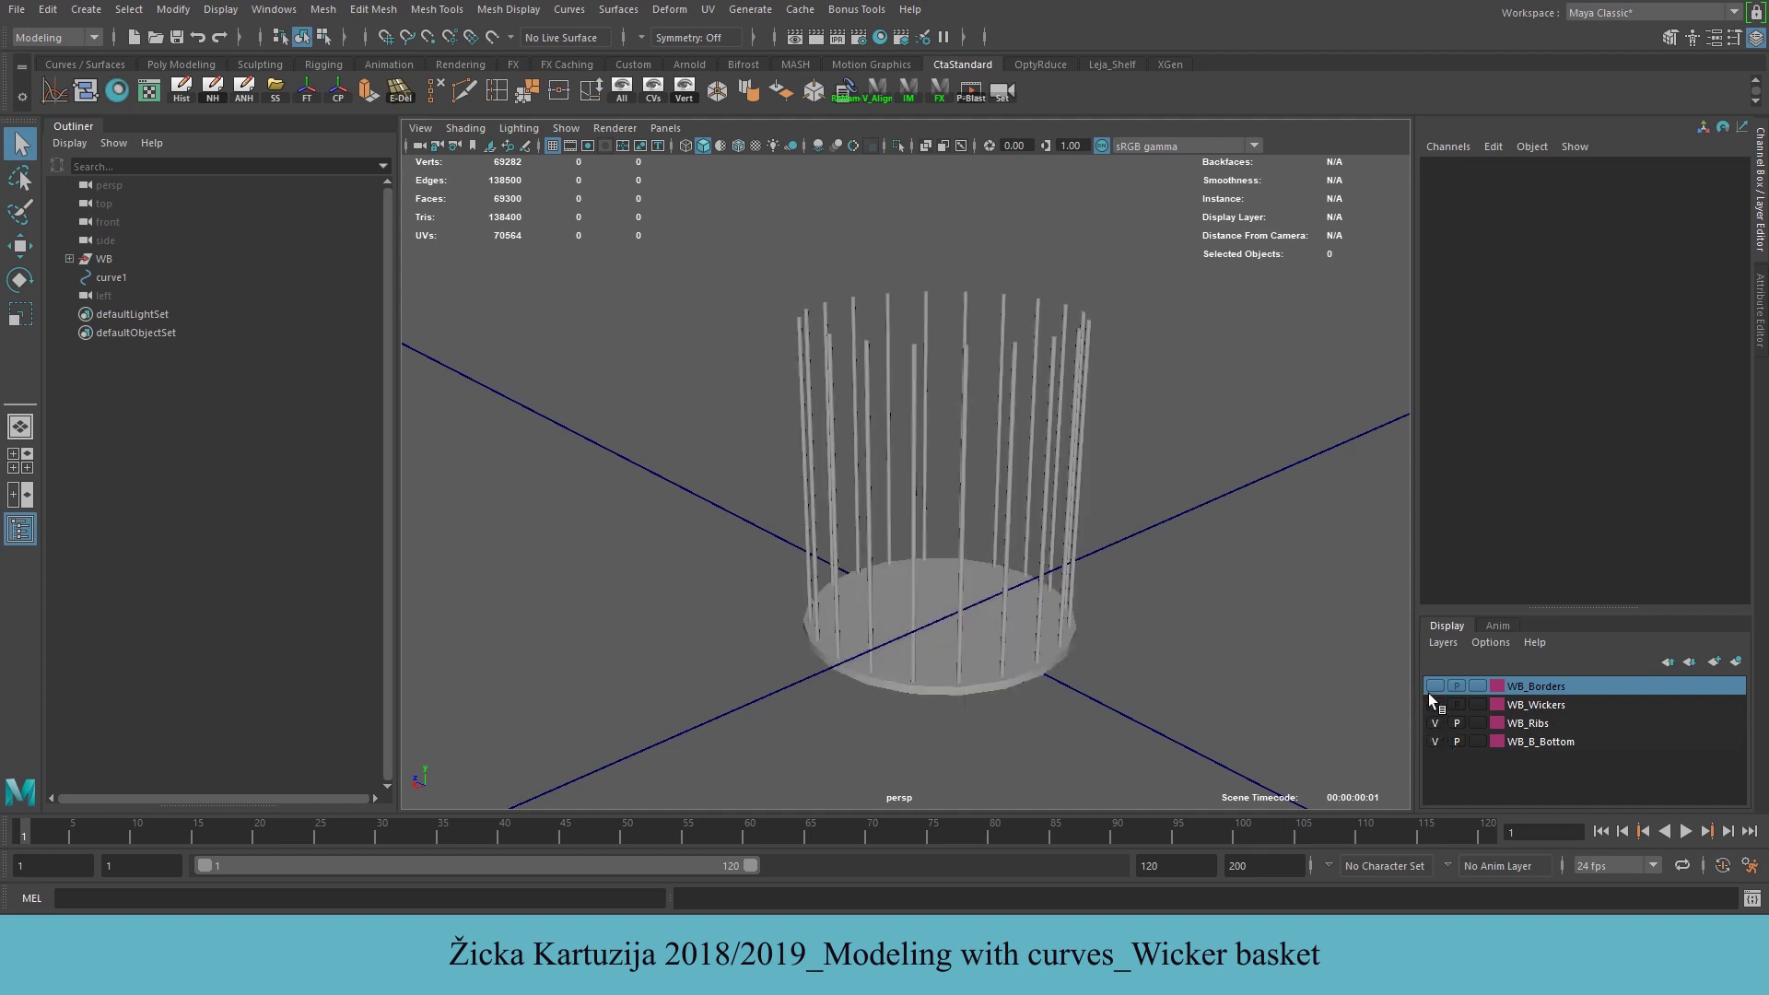
pyautogui.click(1434, 705)
pyautogui.click(1434, 686)
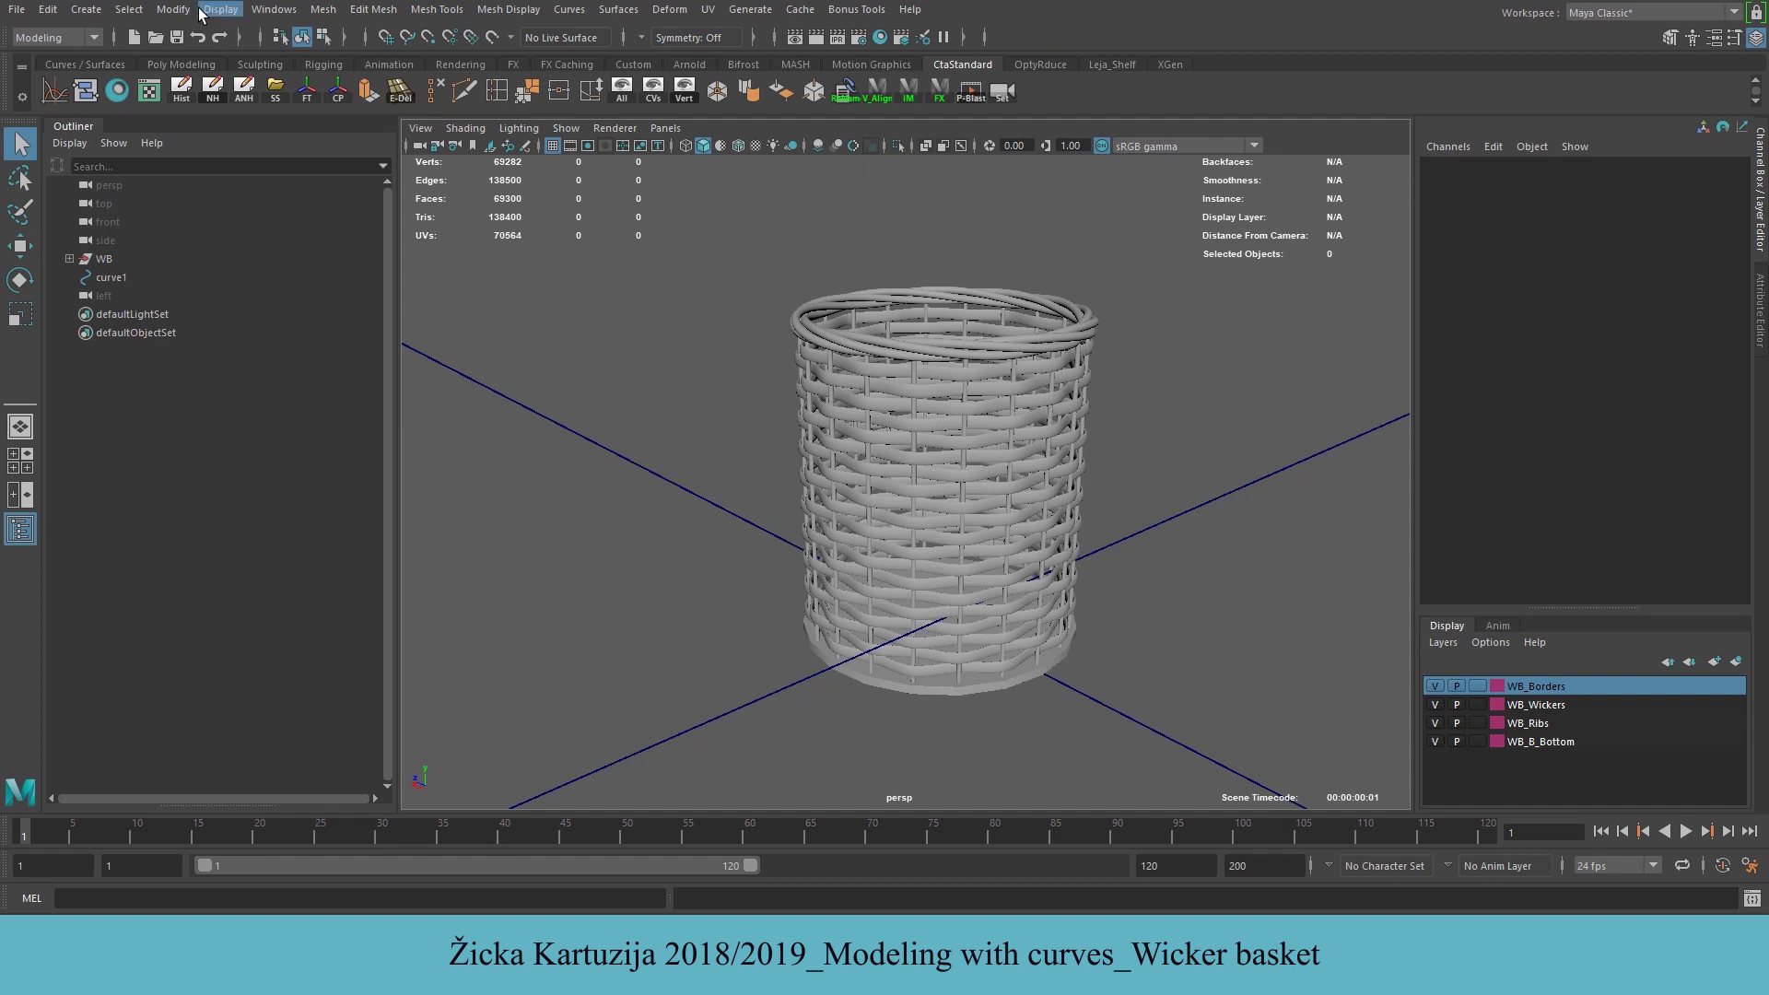
pyautogui.click(86, 9)
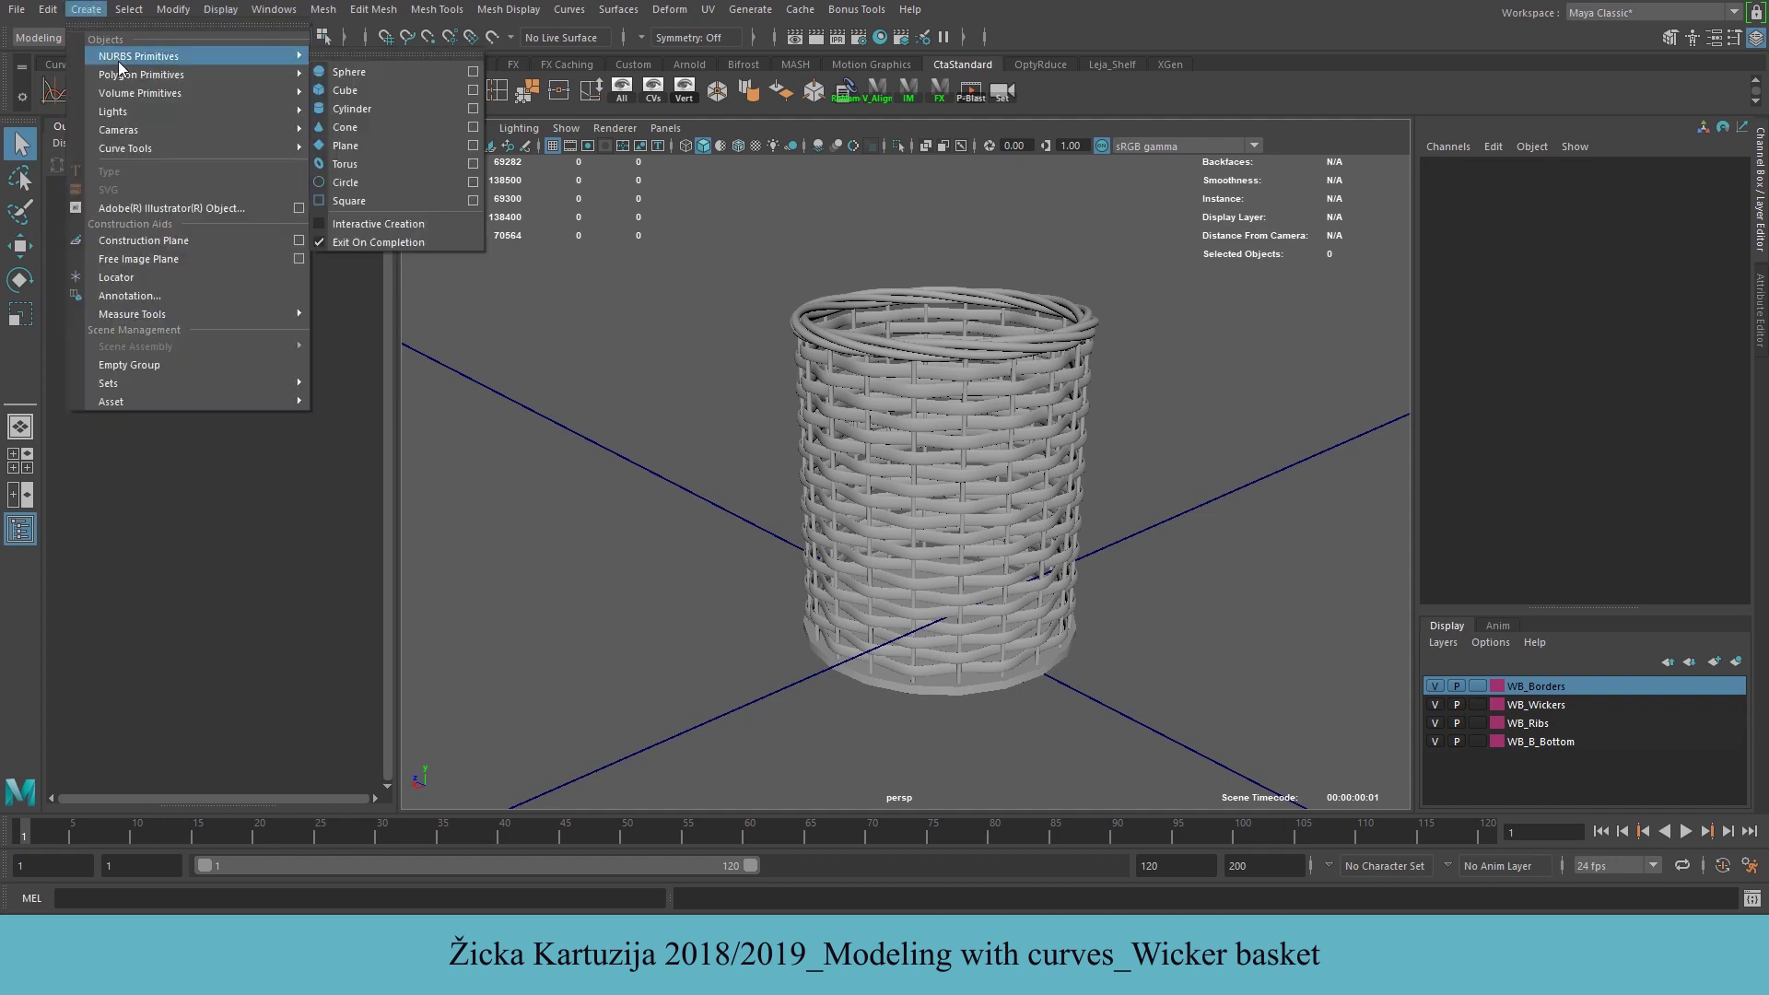
pyautogui.moveTo(276, 75)
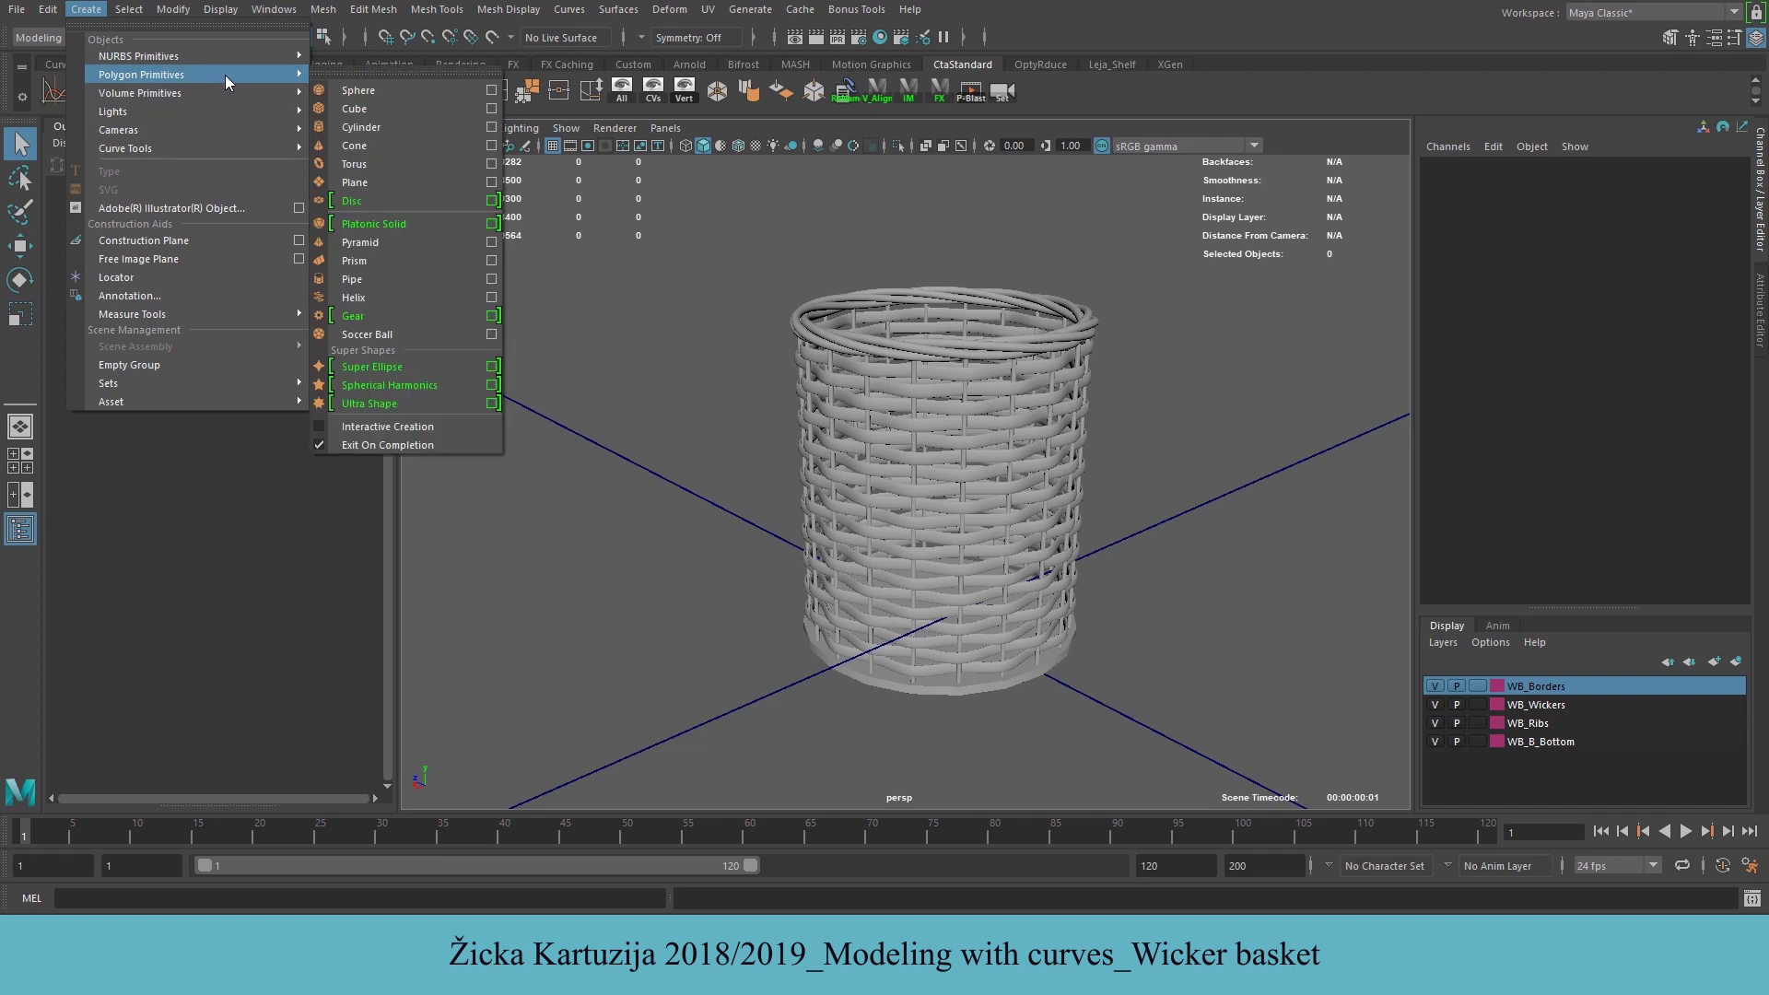
pyautogui.click(1116, 410)
pyautogui.keyDown('alt'); pyautogui.moveTo(1169, 358); pyautogui.dragTo(1111, 346, button='middle'); pyautogui.keyUp('alt')
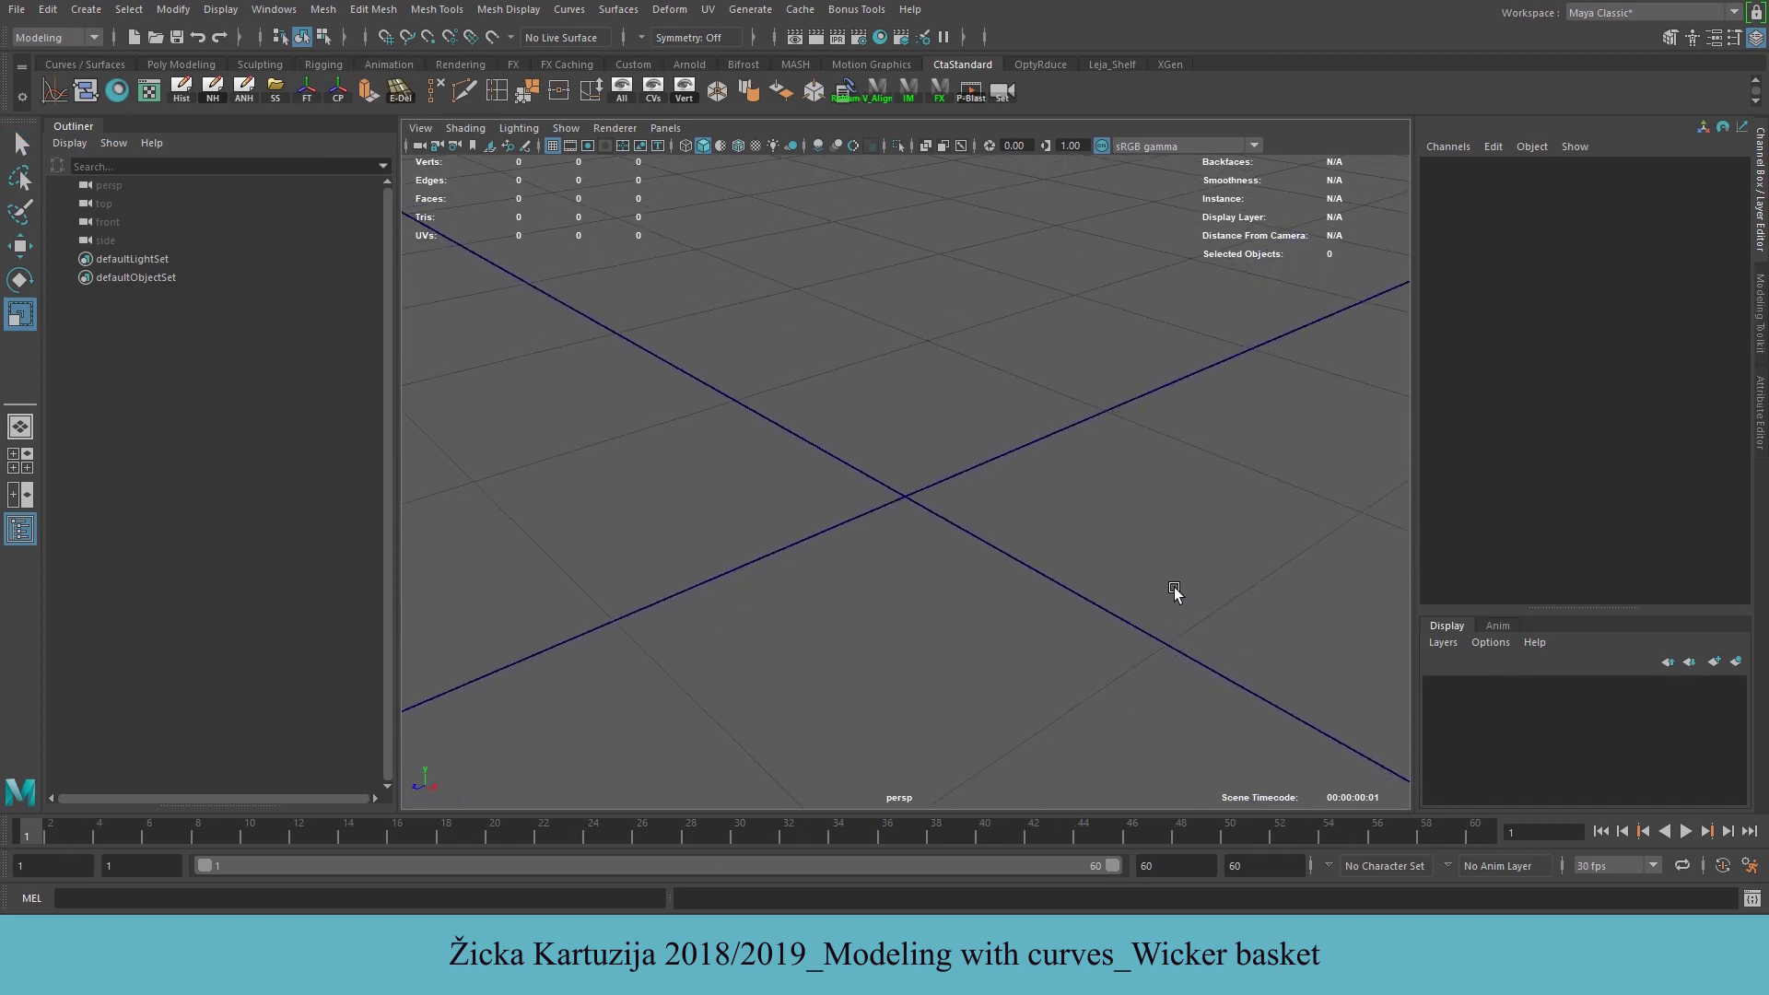
# Create a NURBS circle at the origin and scale it up uniformly to about 5.69
pyautogui.keyDown('alt'); pyautogui.moveTo(1174, 590); pyautogui.dragTo(1030, 578); pyautogui.keyUp('alt')
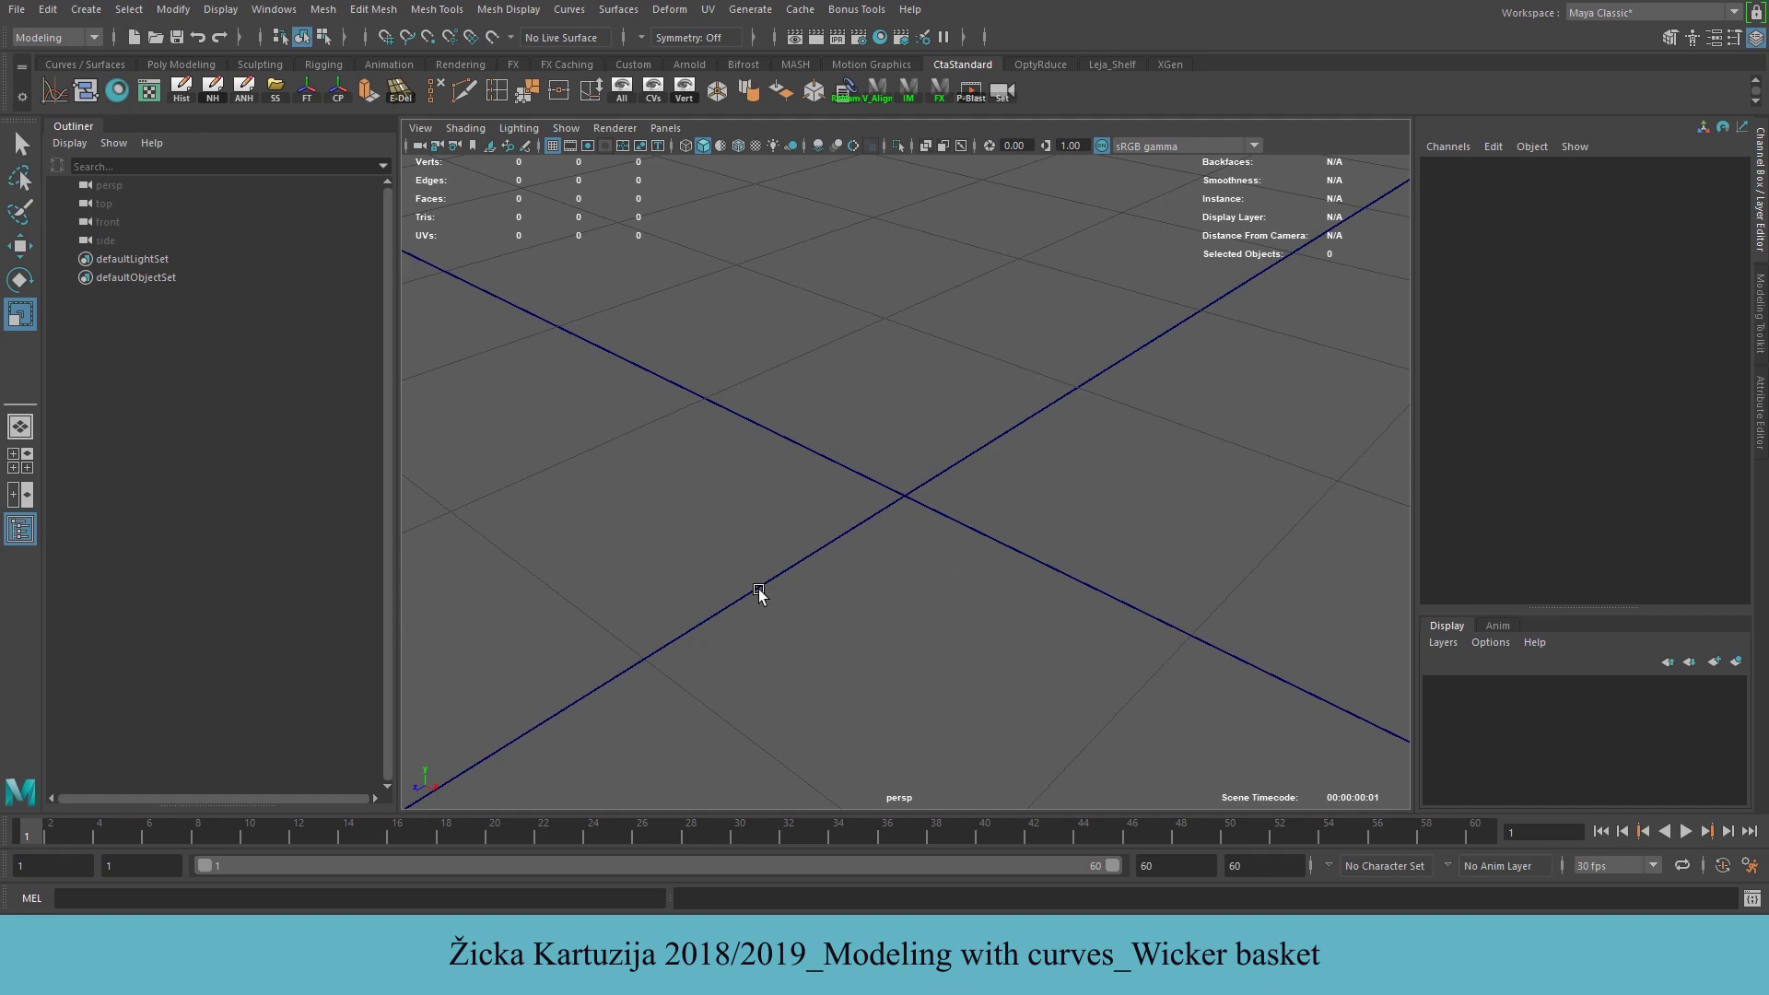
pyautogui.click(86, 9)
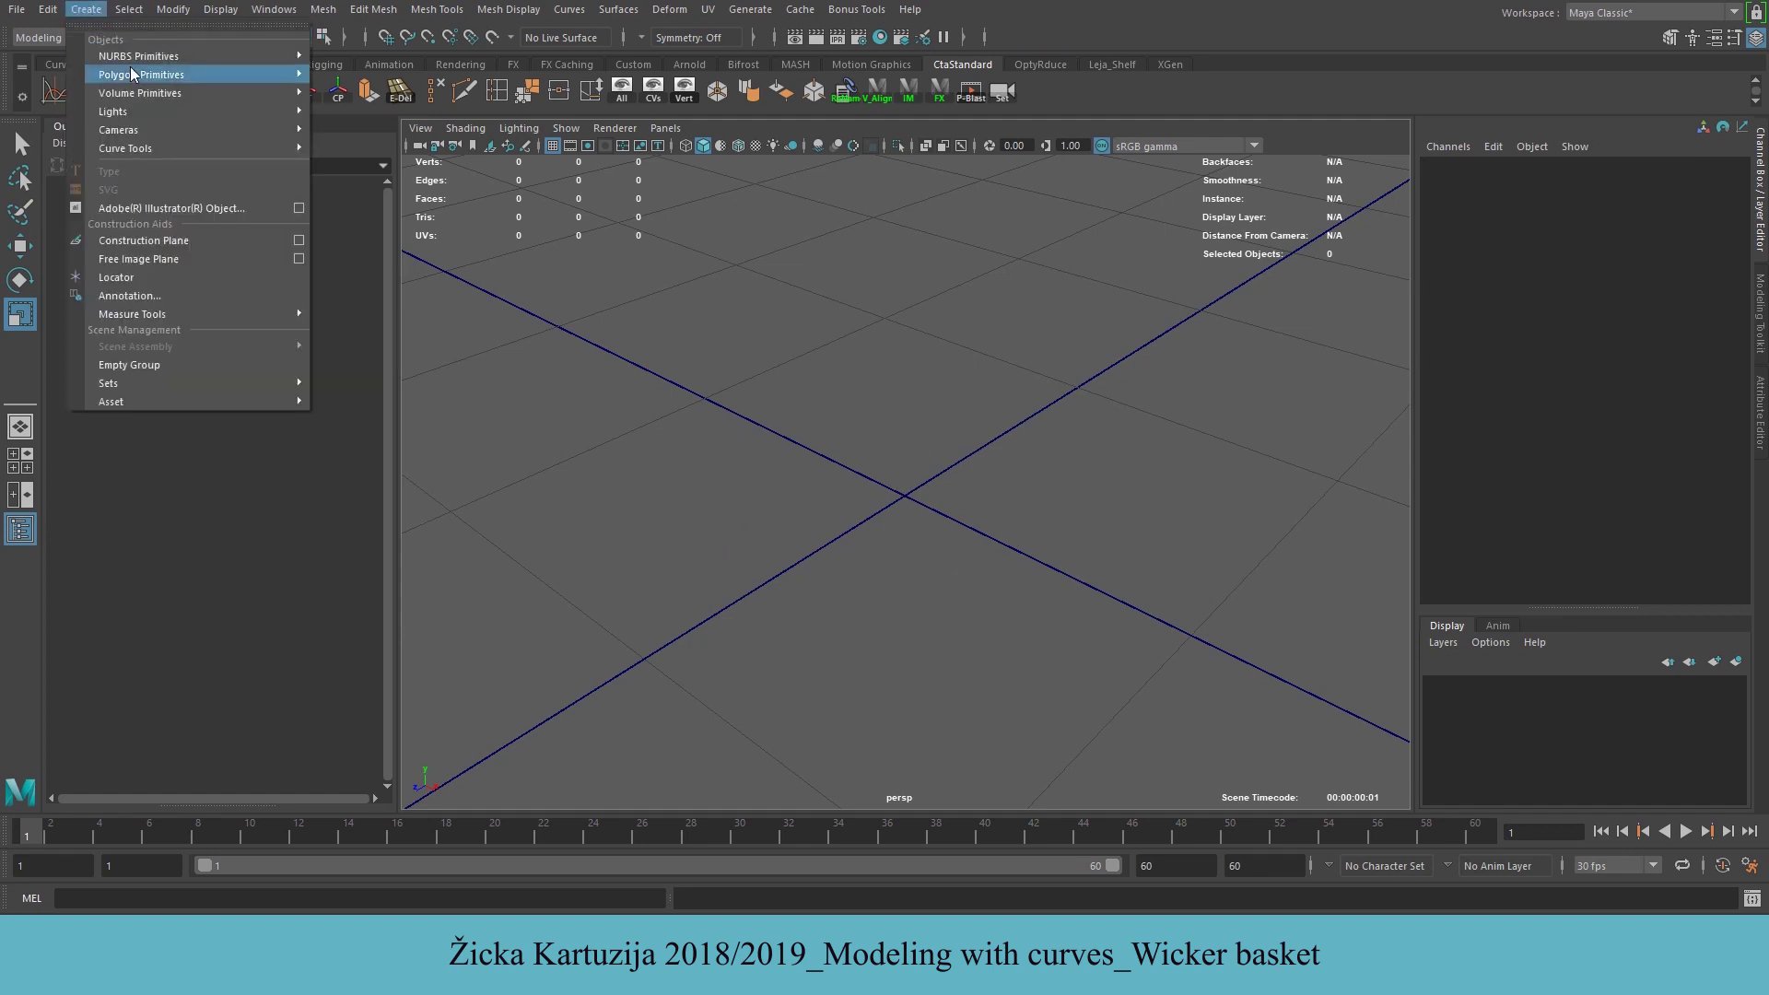
pyautogui.moveTo(144, 54)
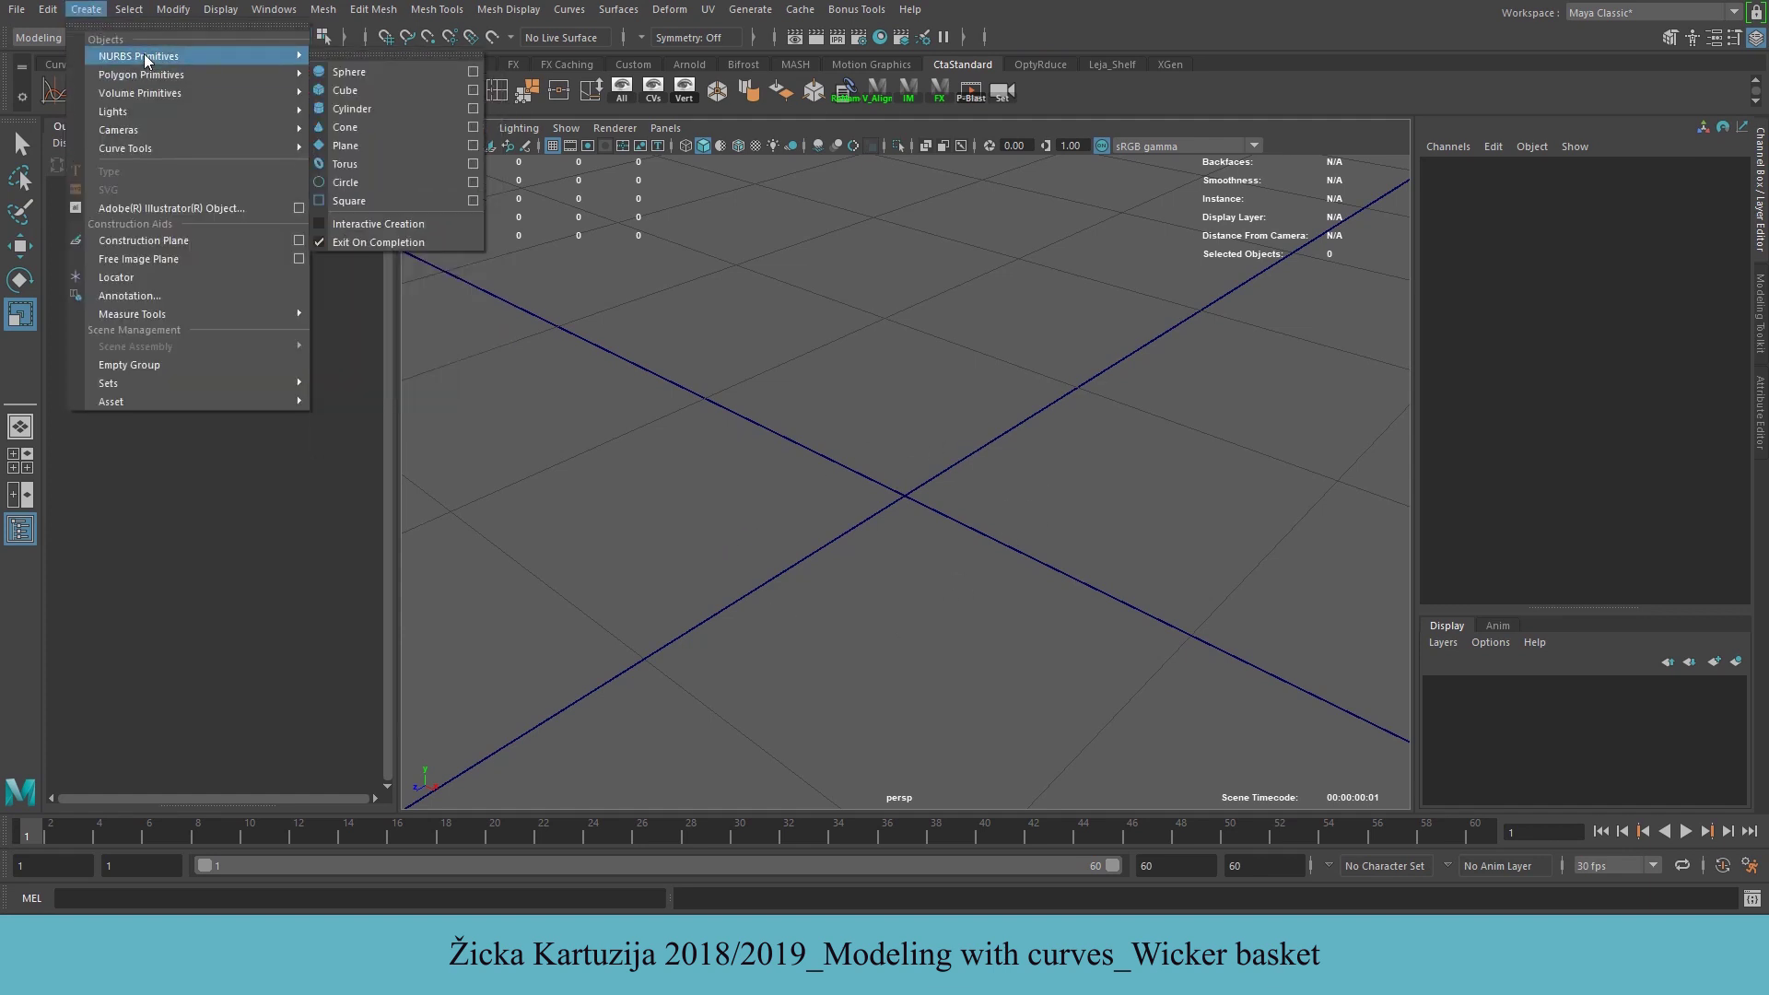
pyautogui.click(411, 182)
pyautogui.moveTo(905, 502); pyautogui.dragTo(1183, 450)
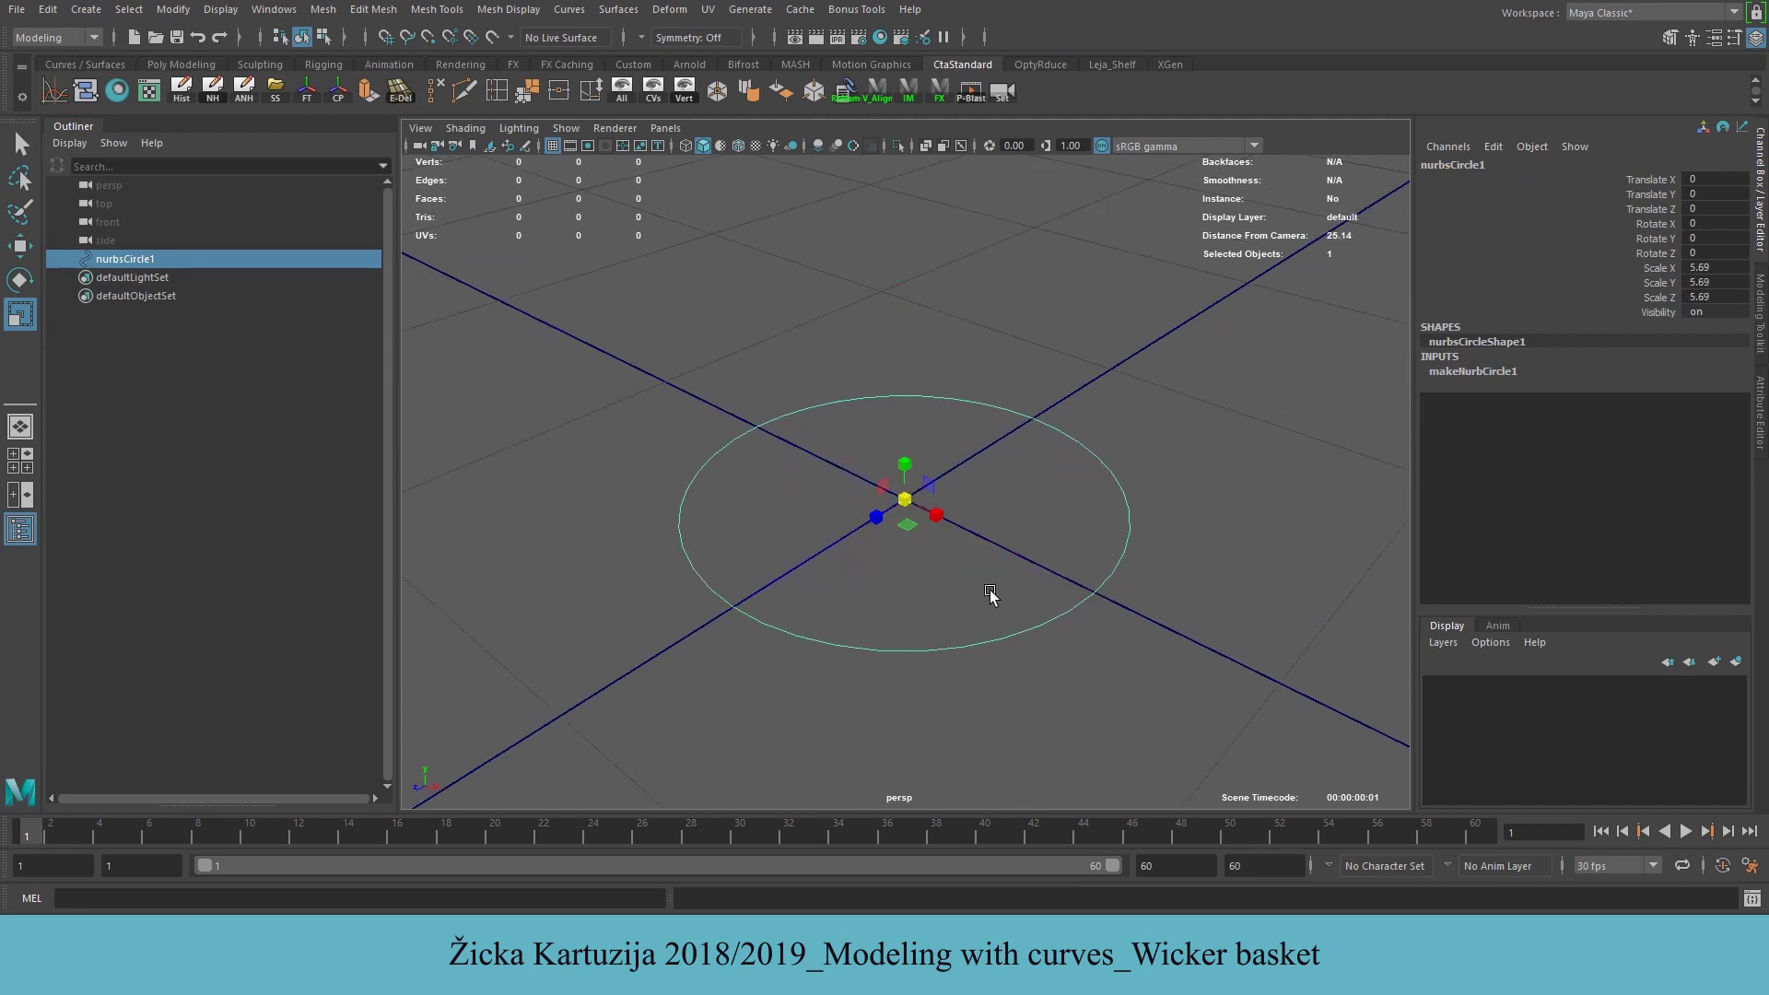
# Set the circle's Scale X, Scale Y and Scale Z to exactly 5
pyautogui.doubleClick(1732, 266)
pyautogui.press('Return')
pyautogui.doubleClick(1729, 281)
pyautogui.press('Return')
pyautogui.doubleClick(1734, 295)
pyautogui.write('5')
pyautogui.press('Return')
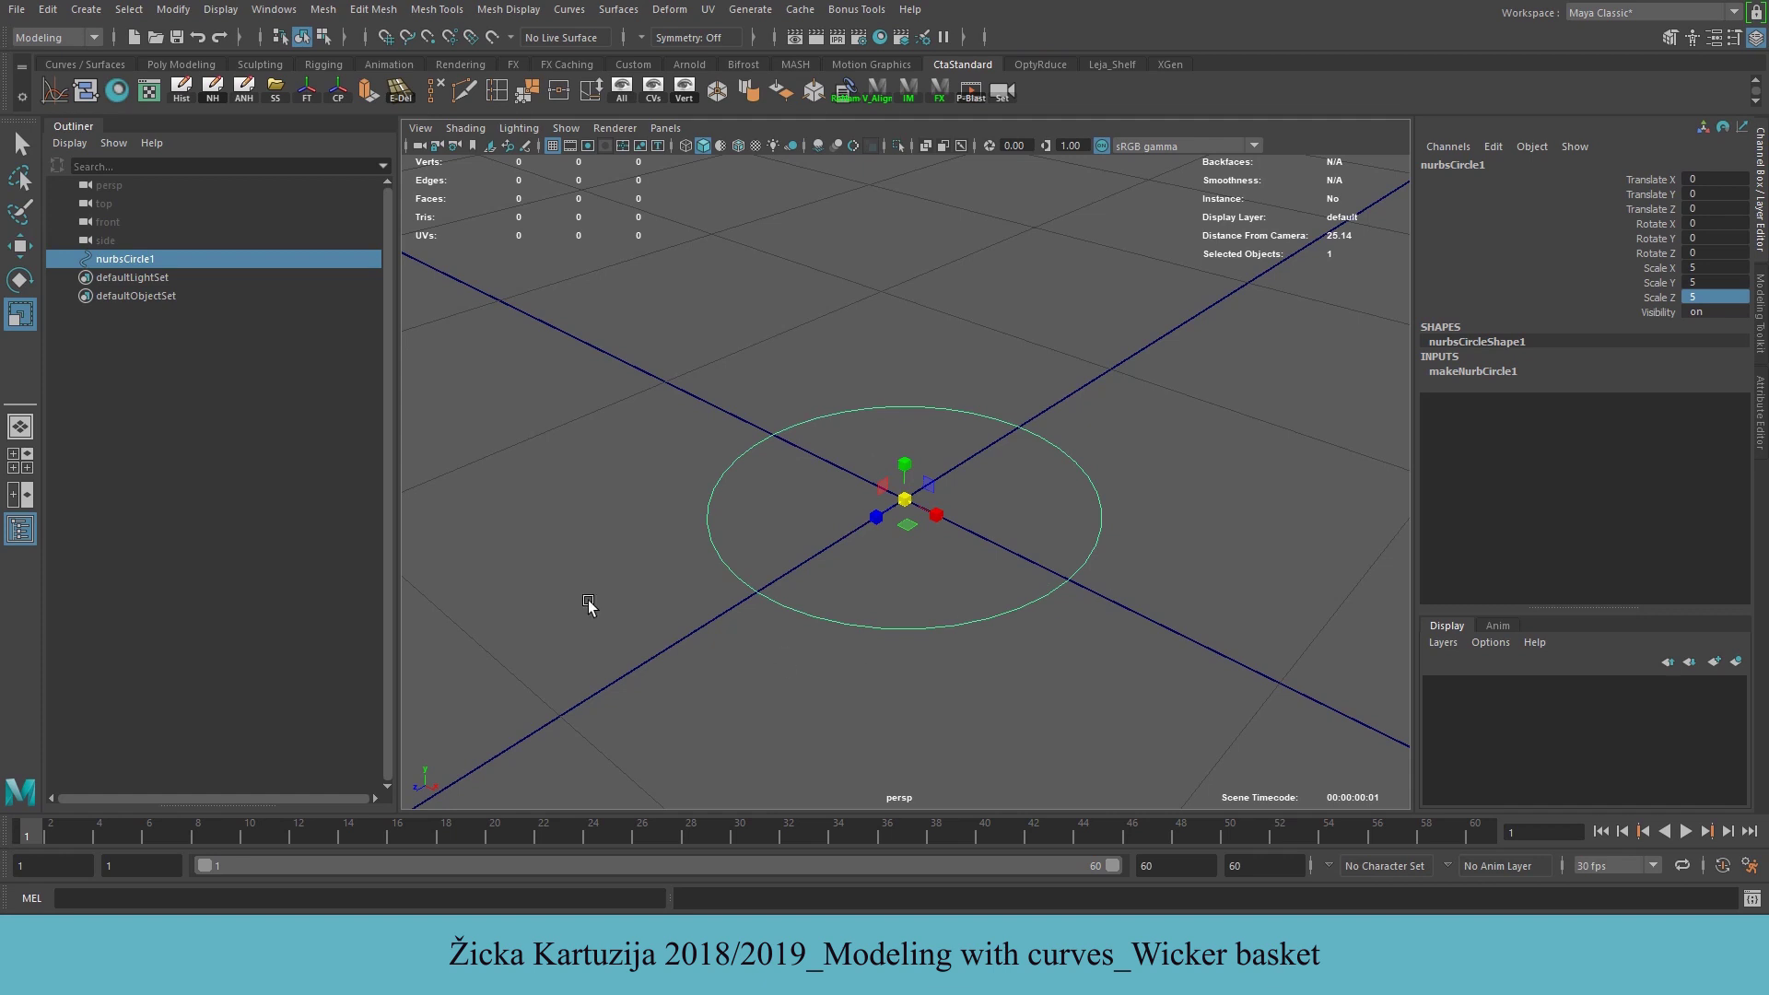
# Turn on the display of the control vertices (CVs) on the NURBS circle
pyautogui.click(220, 10)
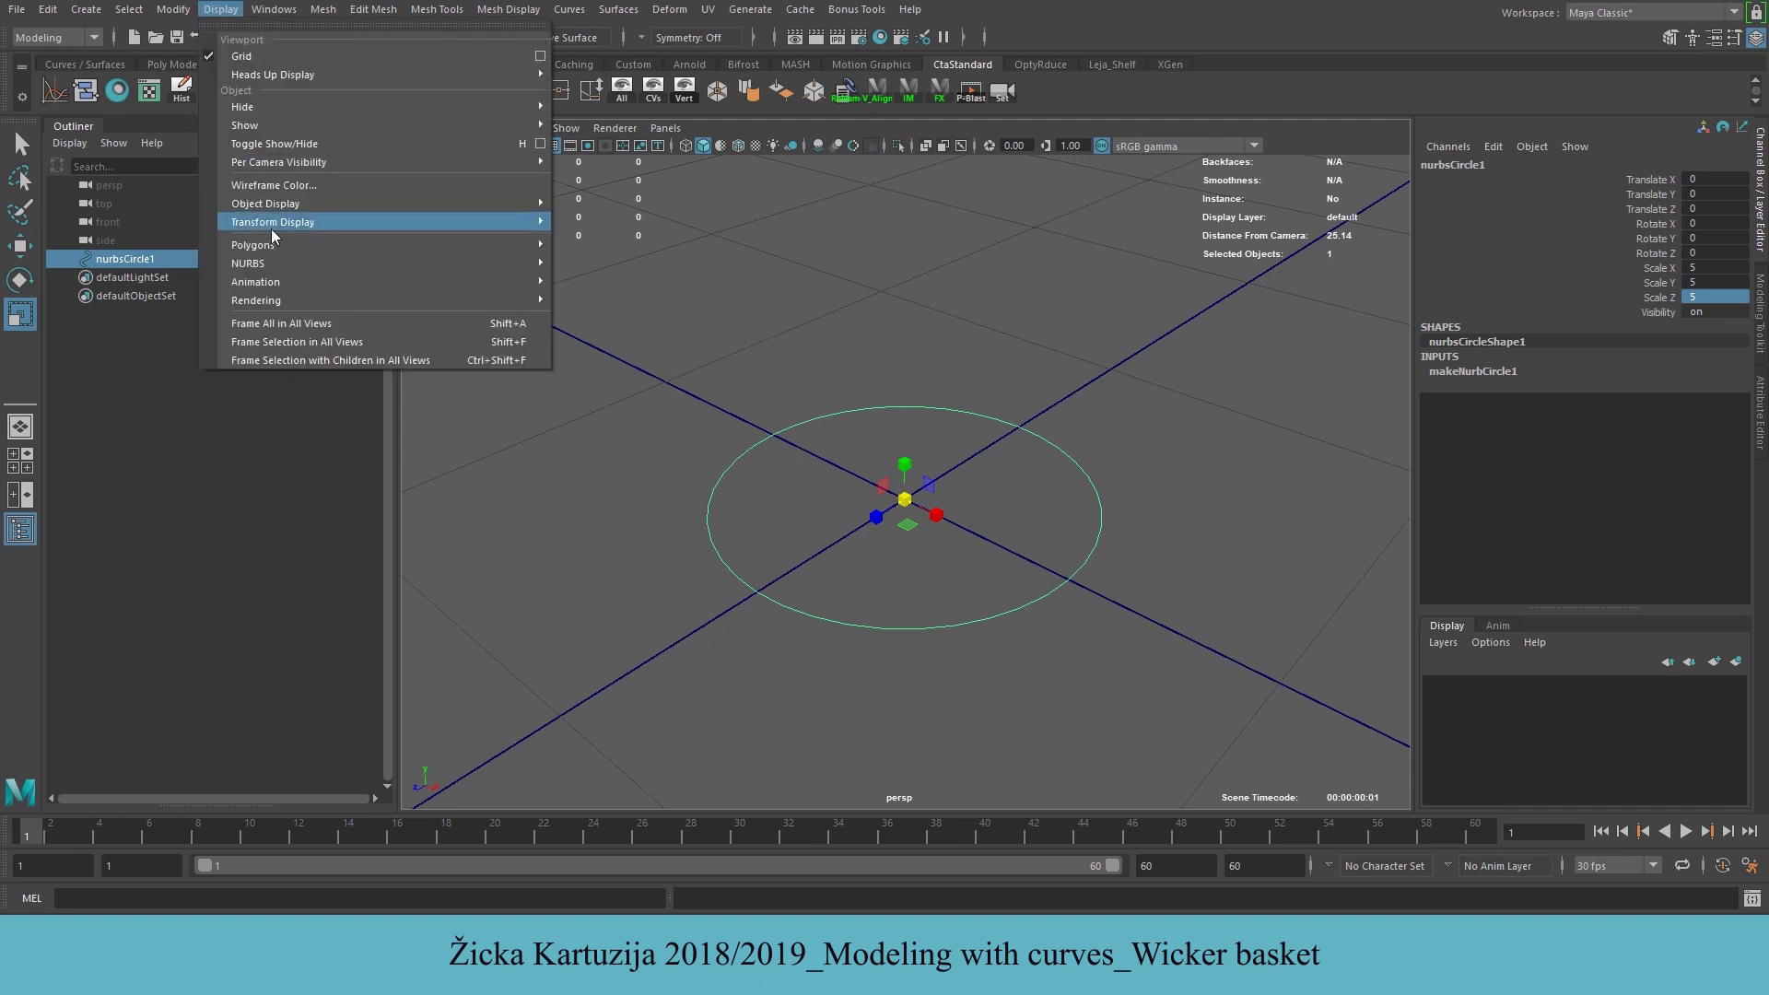
pyautogui.moveTo(287, 262)
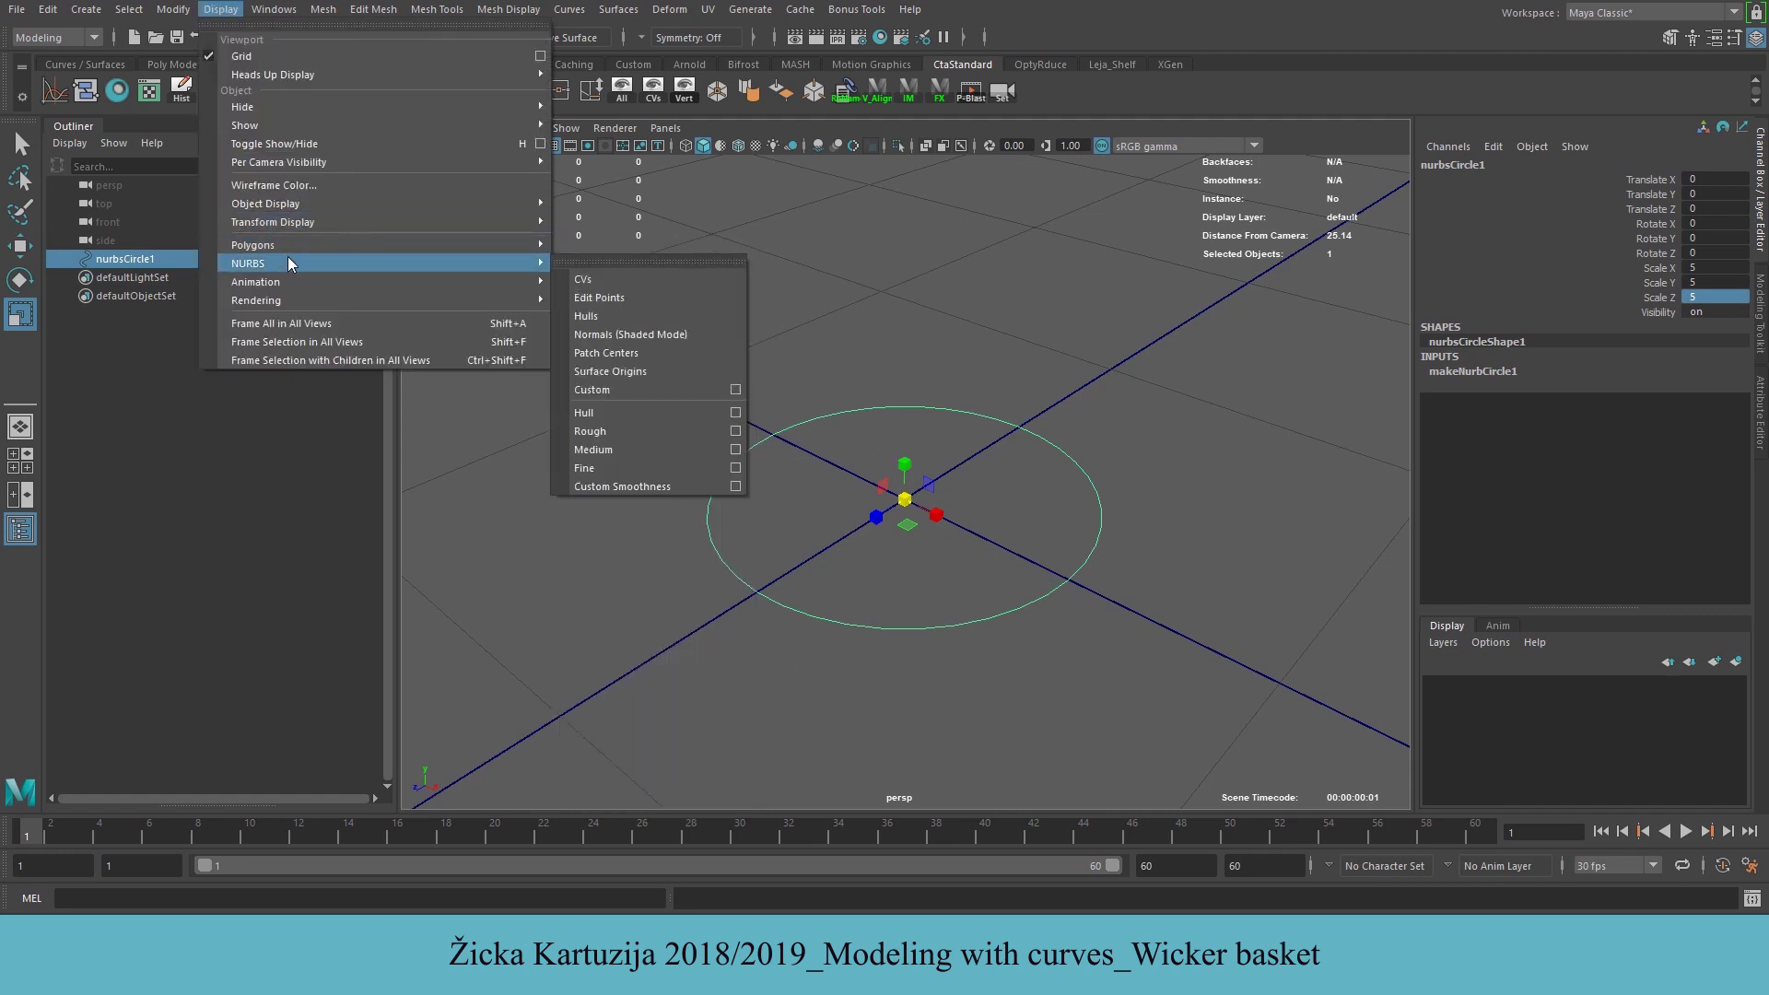
pyautogui.click(597, 280)
pyautogui.keyDown('alt'); pyautogui.moveTo(992, 389); pyautogui.dragTo(993, 402); pyautogui.keyUp('alt')
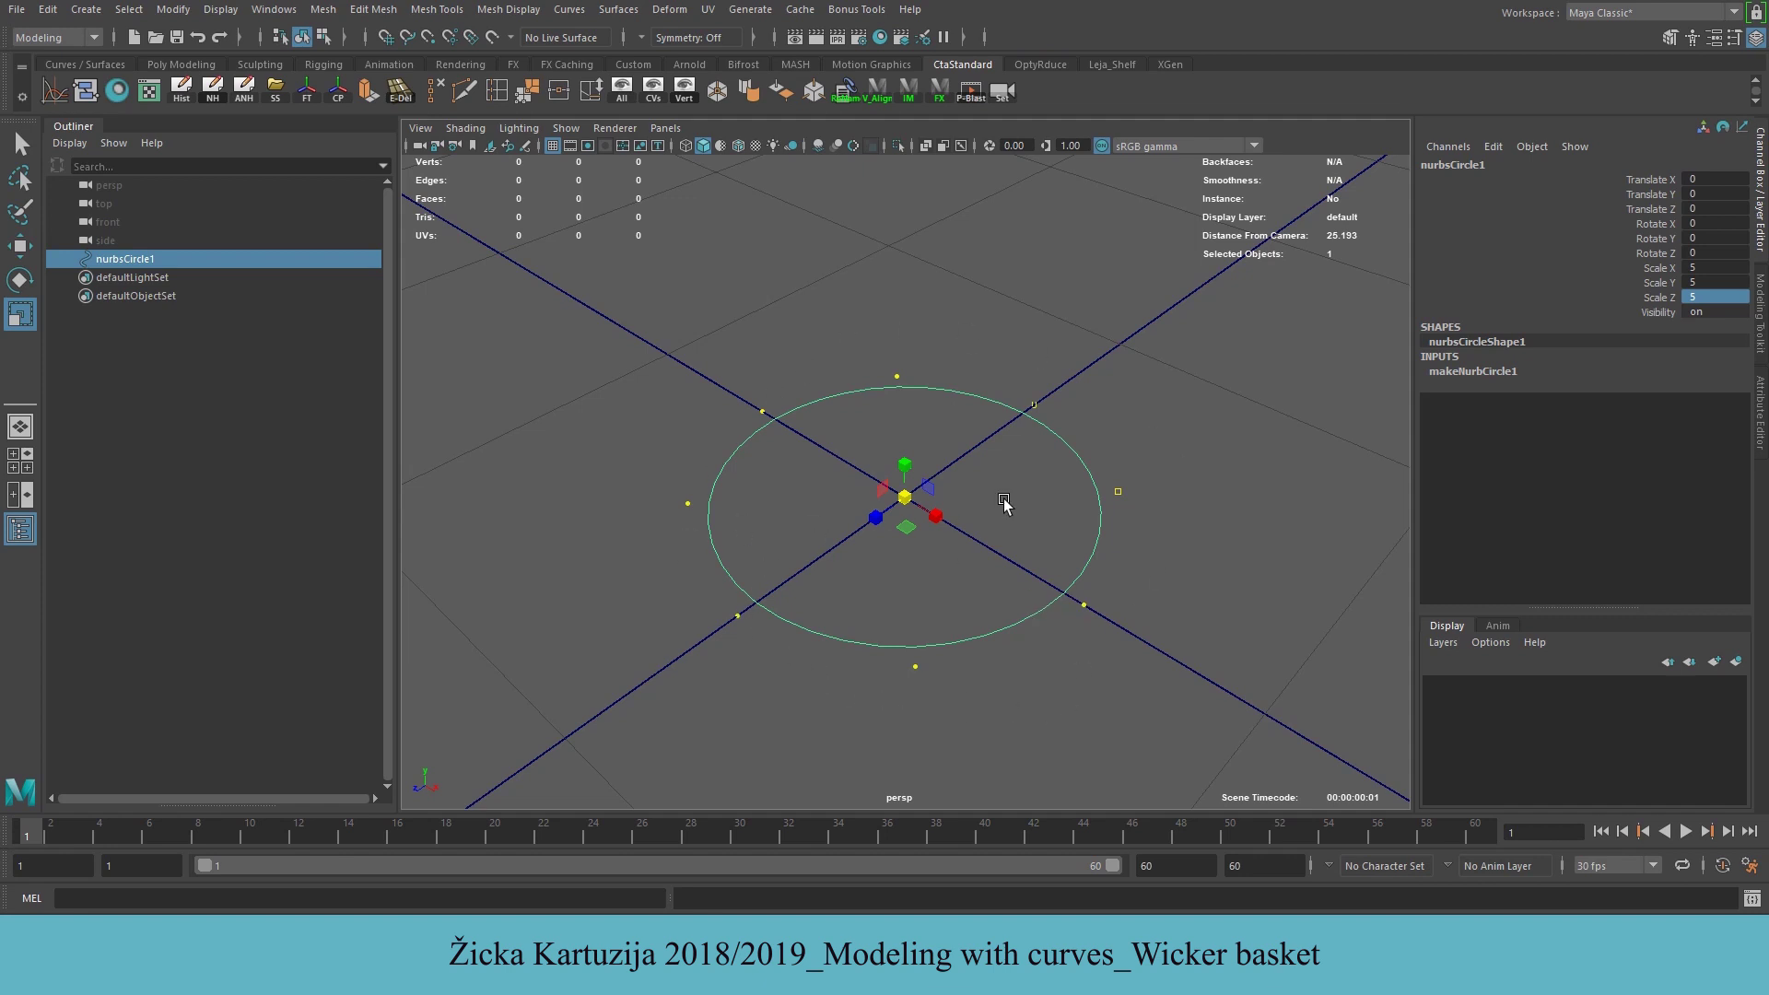
# Increase the number of Sections in the circle's makeNurbCircle1 inputs and deselect the circle
pyautogui.click(1466, 373)
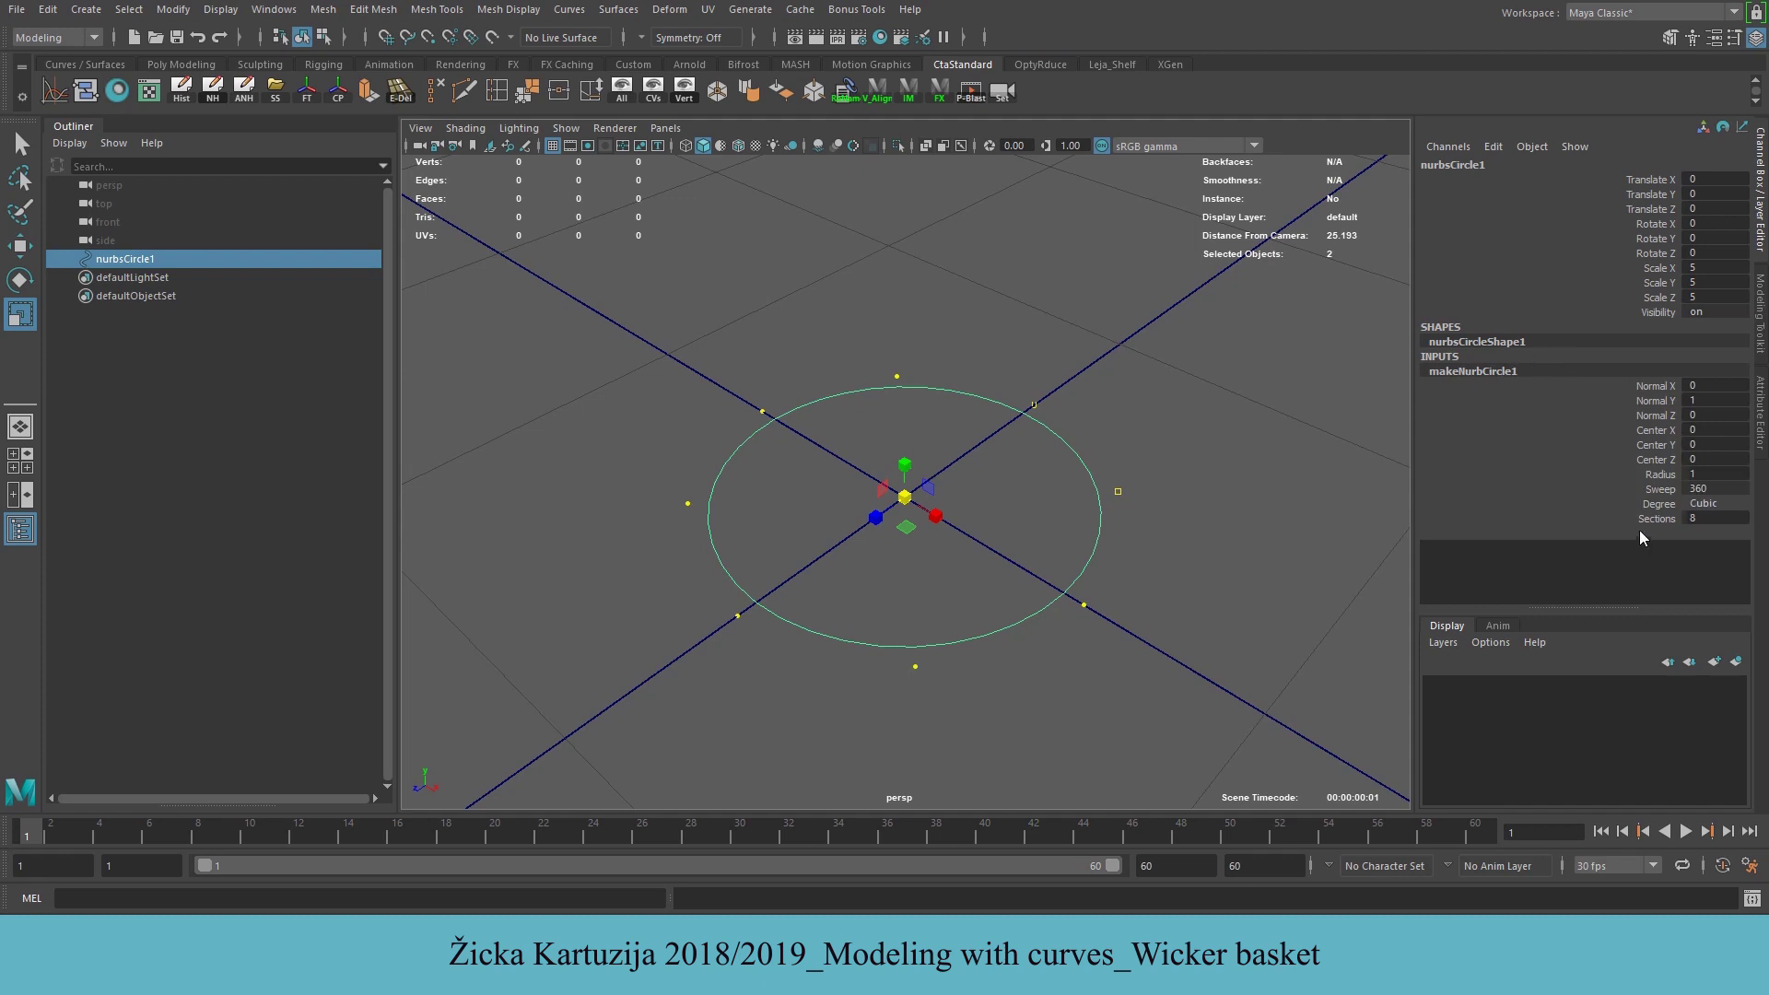
pyautogui.doubleClick(1718, 520)
pyautogui.press('Return')
pyautogui.click(985, 488)
pyautogui.keyDown('alt'); pyautogui.moveTo(810, 571); pyautogui.dragTo(891, 504); pyautogui.keyUp('alt')
# Create a polygon cylinder at the centre of the circle and set its Subdivisions Axis to 20
pyautogui.click(83, 9)
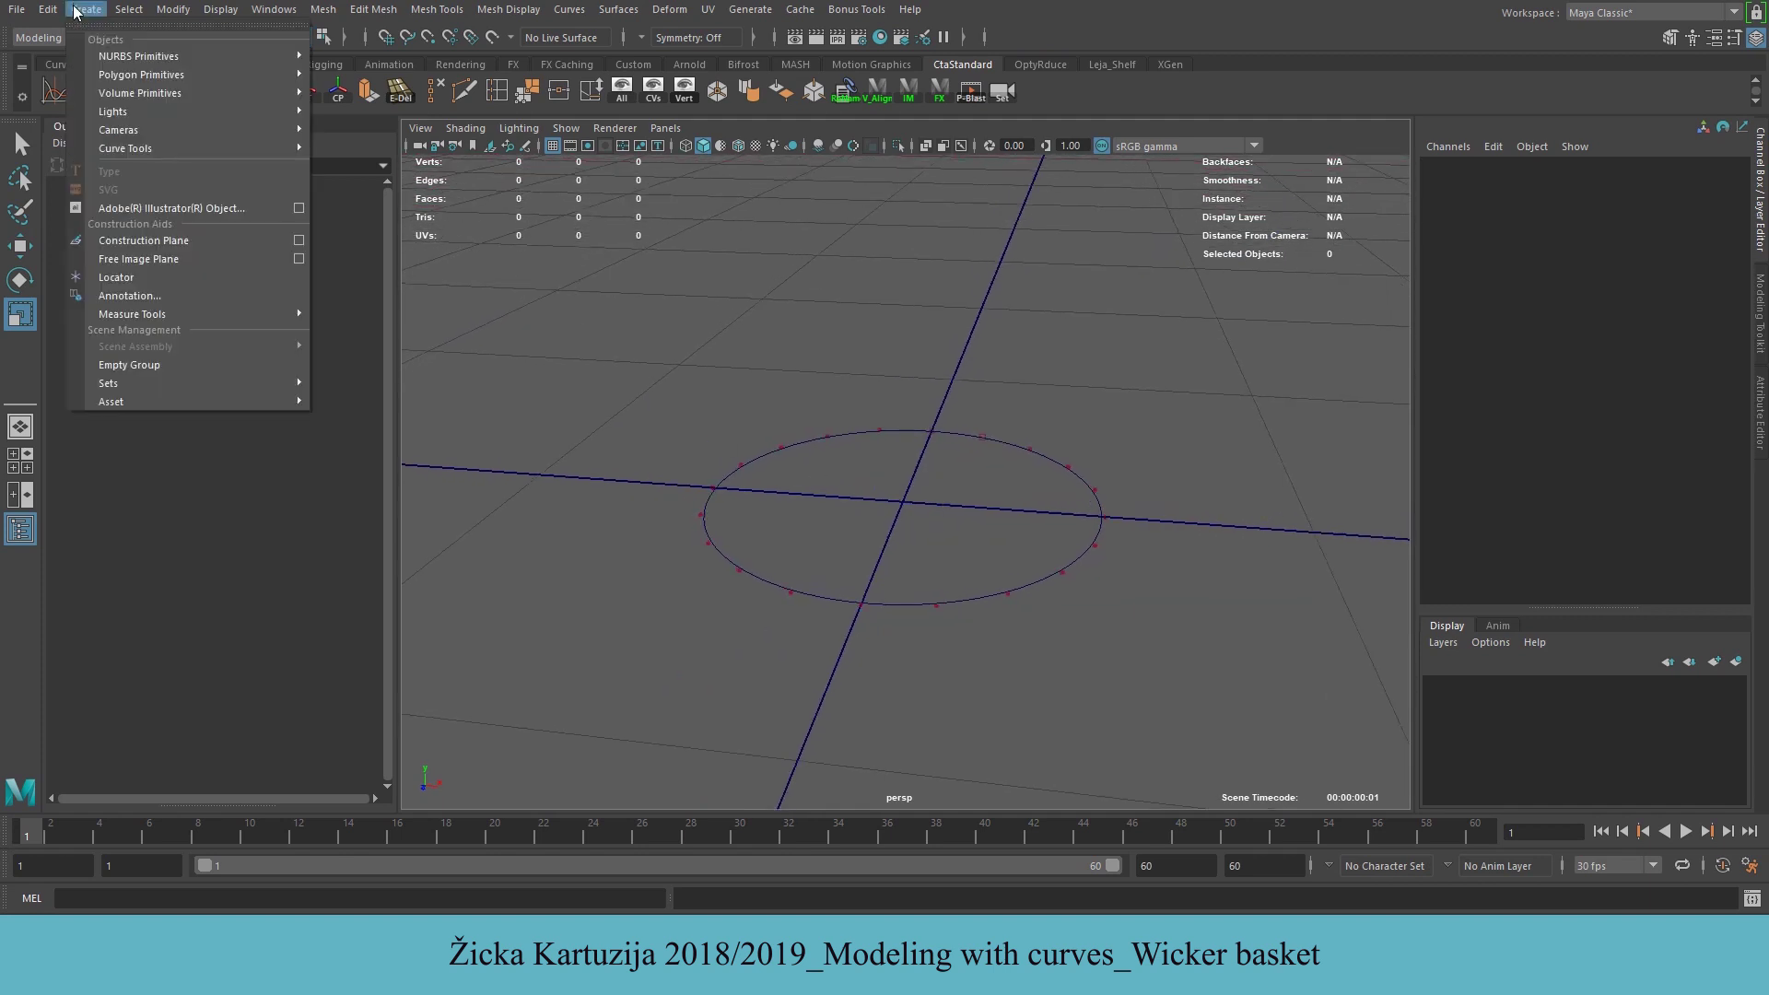
pyautogui.moveTo(138, 73)
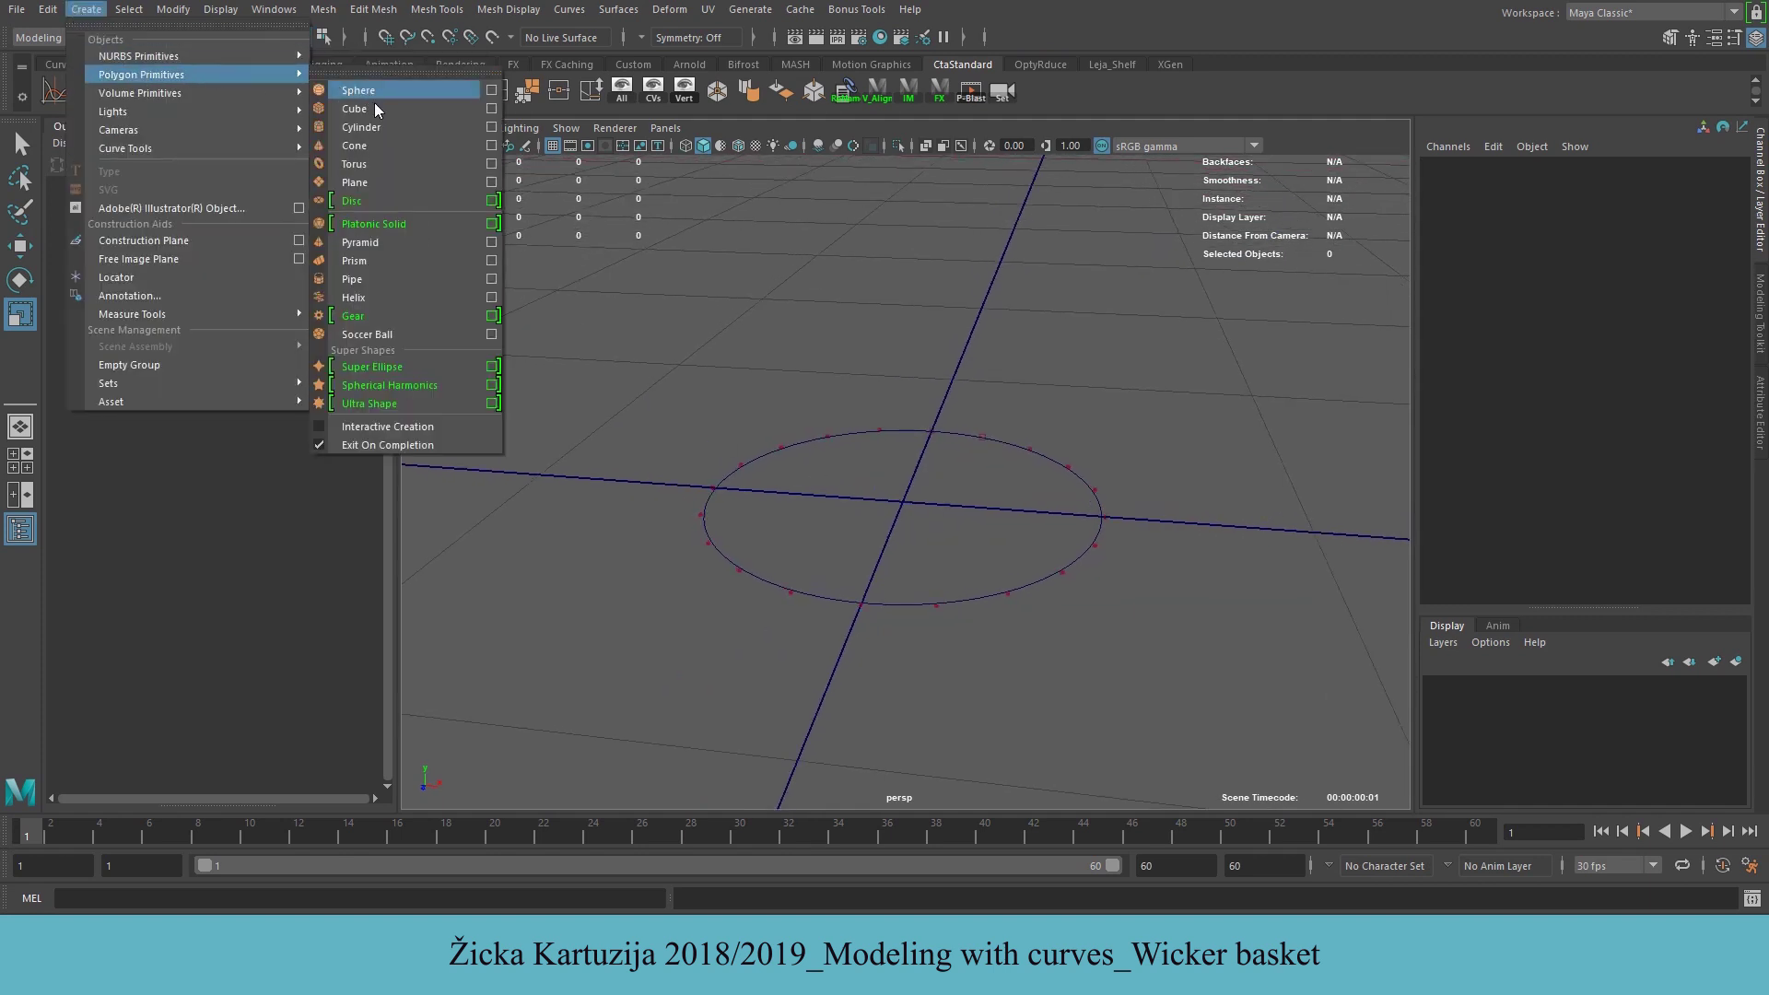
pyautogui.click(385, 130)
pyautogui.click(1471, 372)
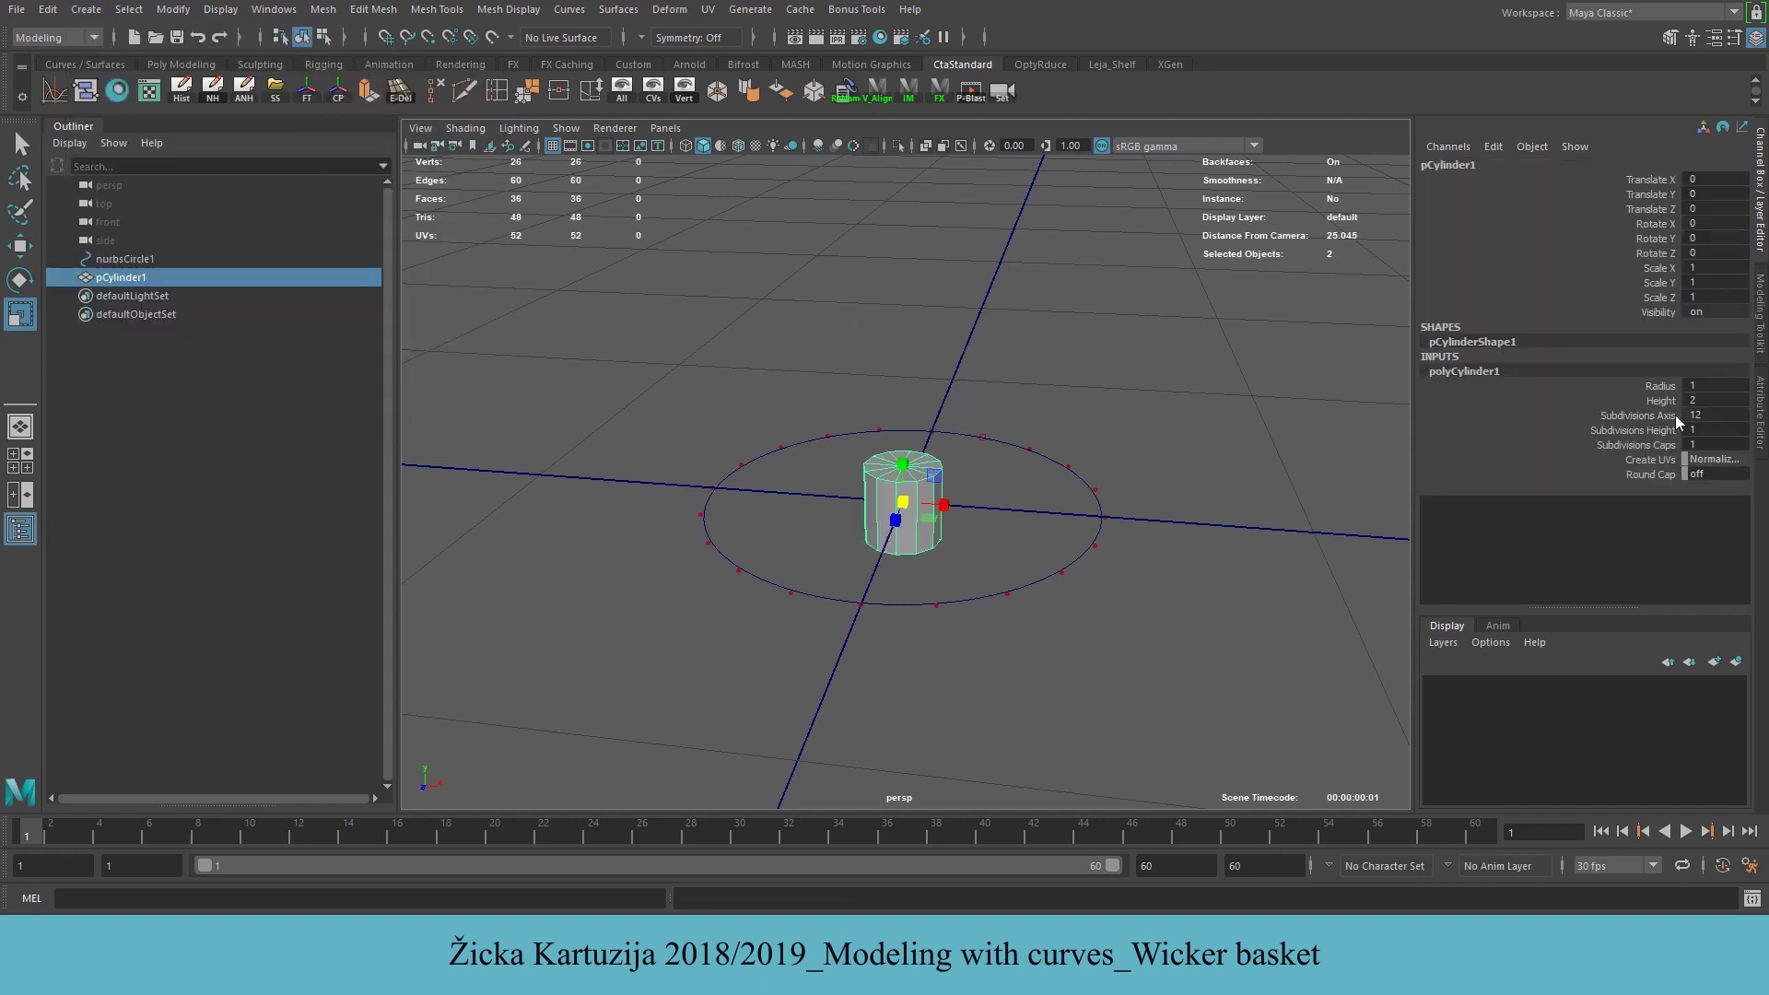
pyautogui.doubleClick(1719, 416)
pyautogui.write('20')
pyautogui.press('Return')
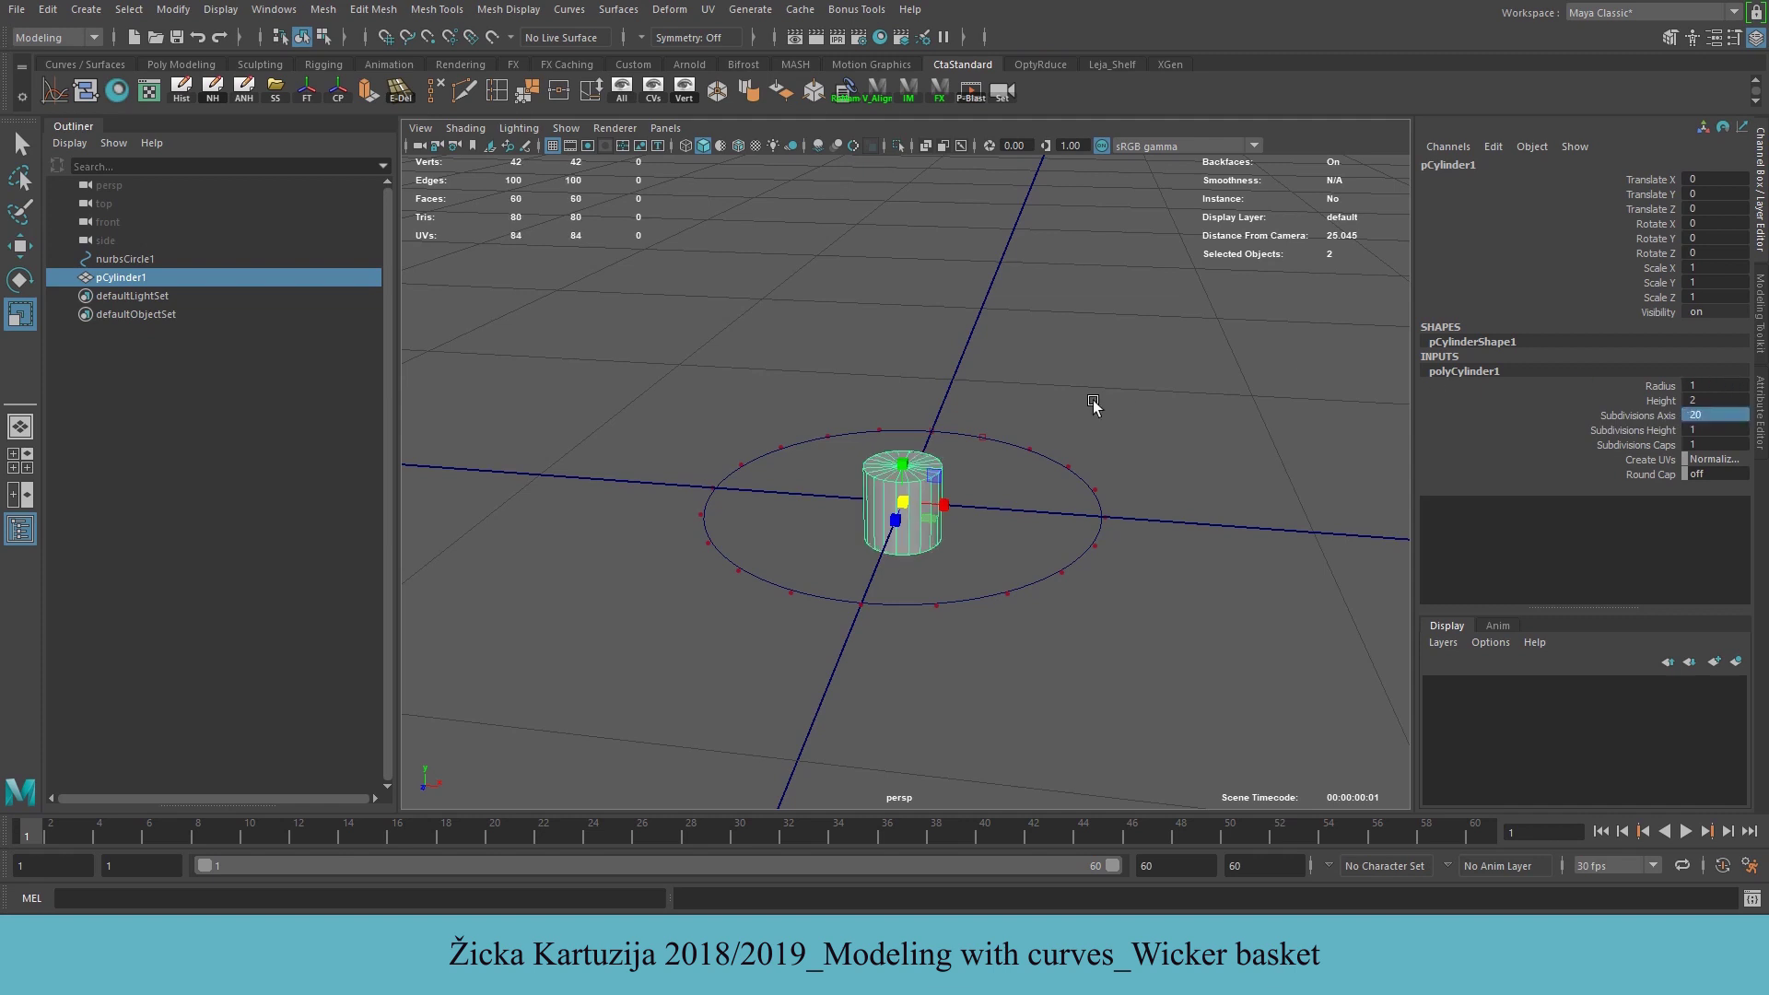
# Scale the cylinder into a tall thin rod with Scale X 0.2, Scale Y 6 and Scale Z 0.2
pyautogui.keyDown('alt'); pyautogui.moveTo(1069, 480); pyautogui.dragTo(907, 261); pyautogui.keyUp('alt')
pyautogui.moveTo(861, 505); pyautogui.dragTo(905, 502)
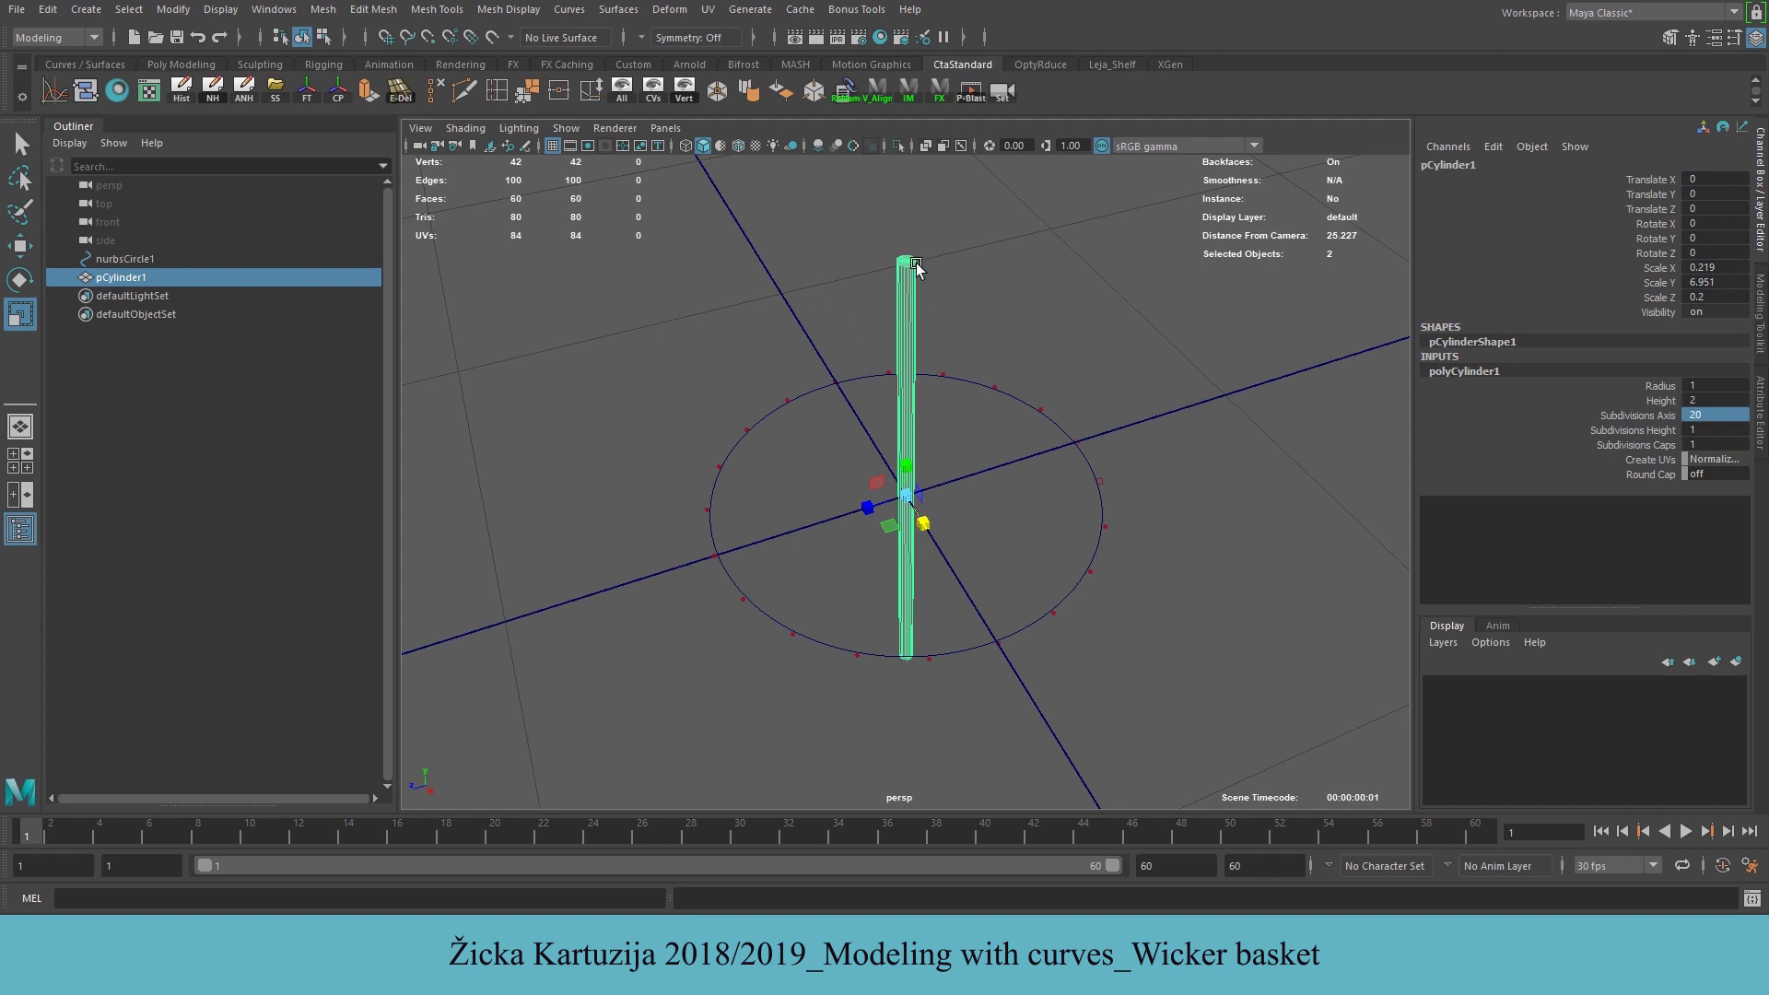
pyautogui.doubleClick(1721, 268)
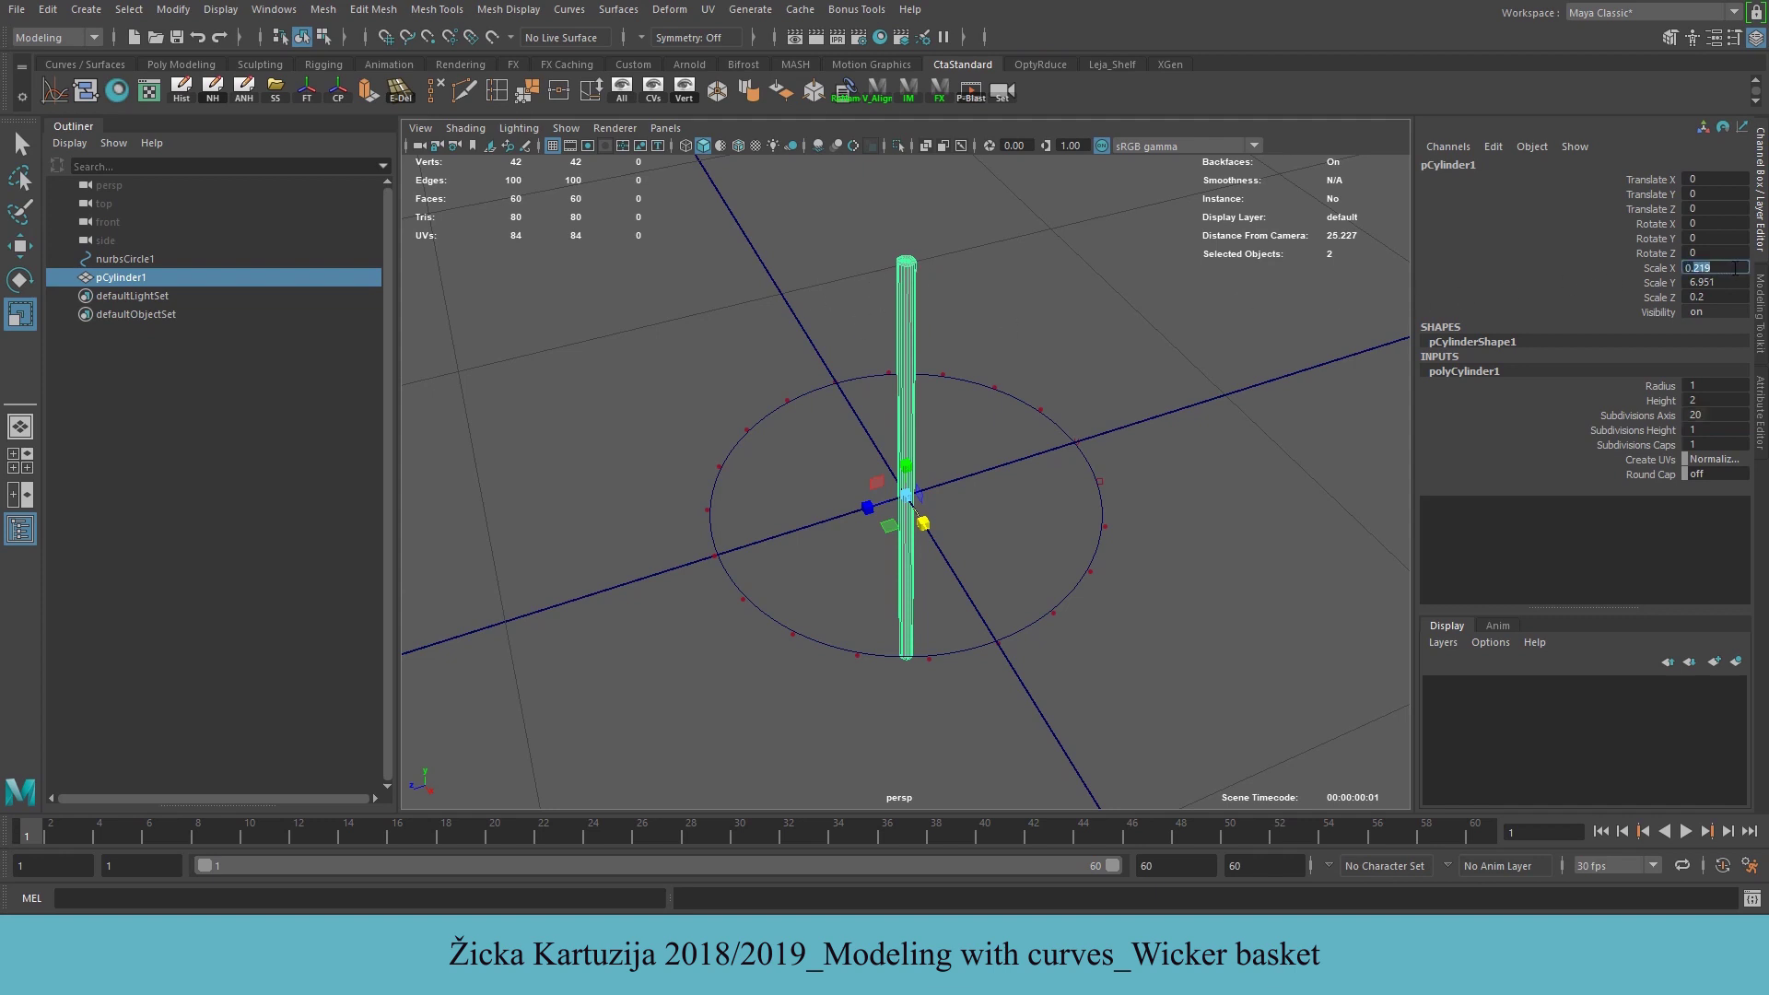
pyautogui.write('0.2')
pyautogui.press('Return')
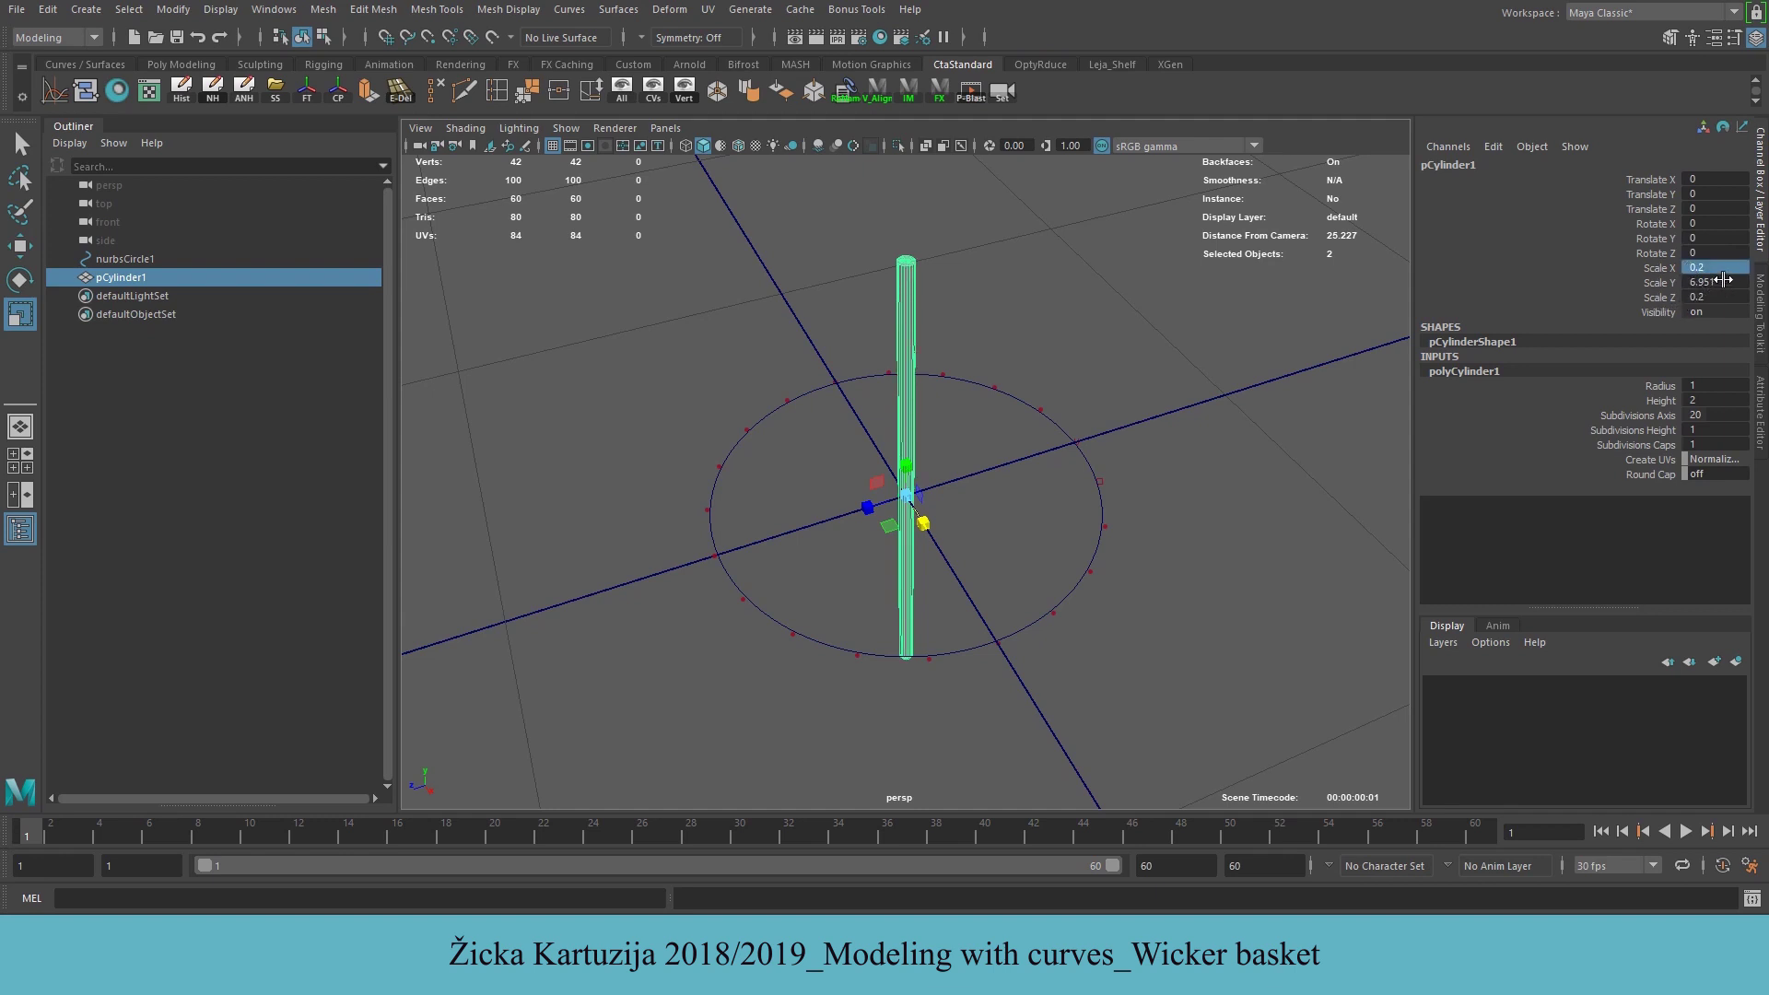
pyautogui.doubleClick(1721, 281)
pyautogui.press('Return')
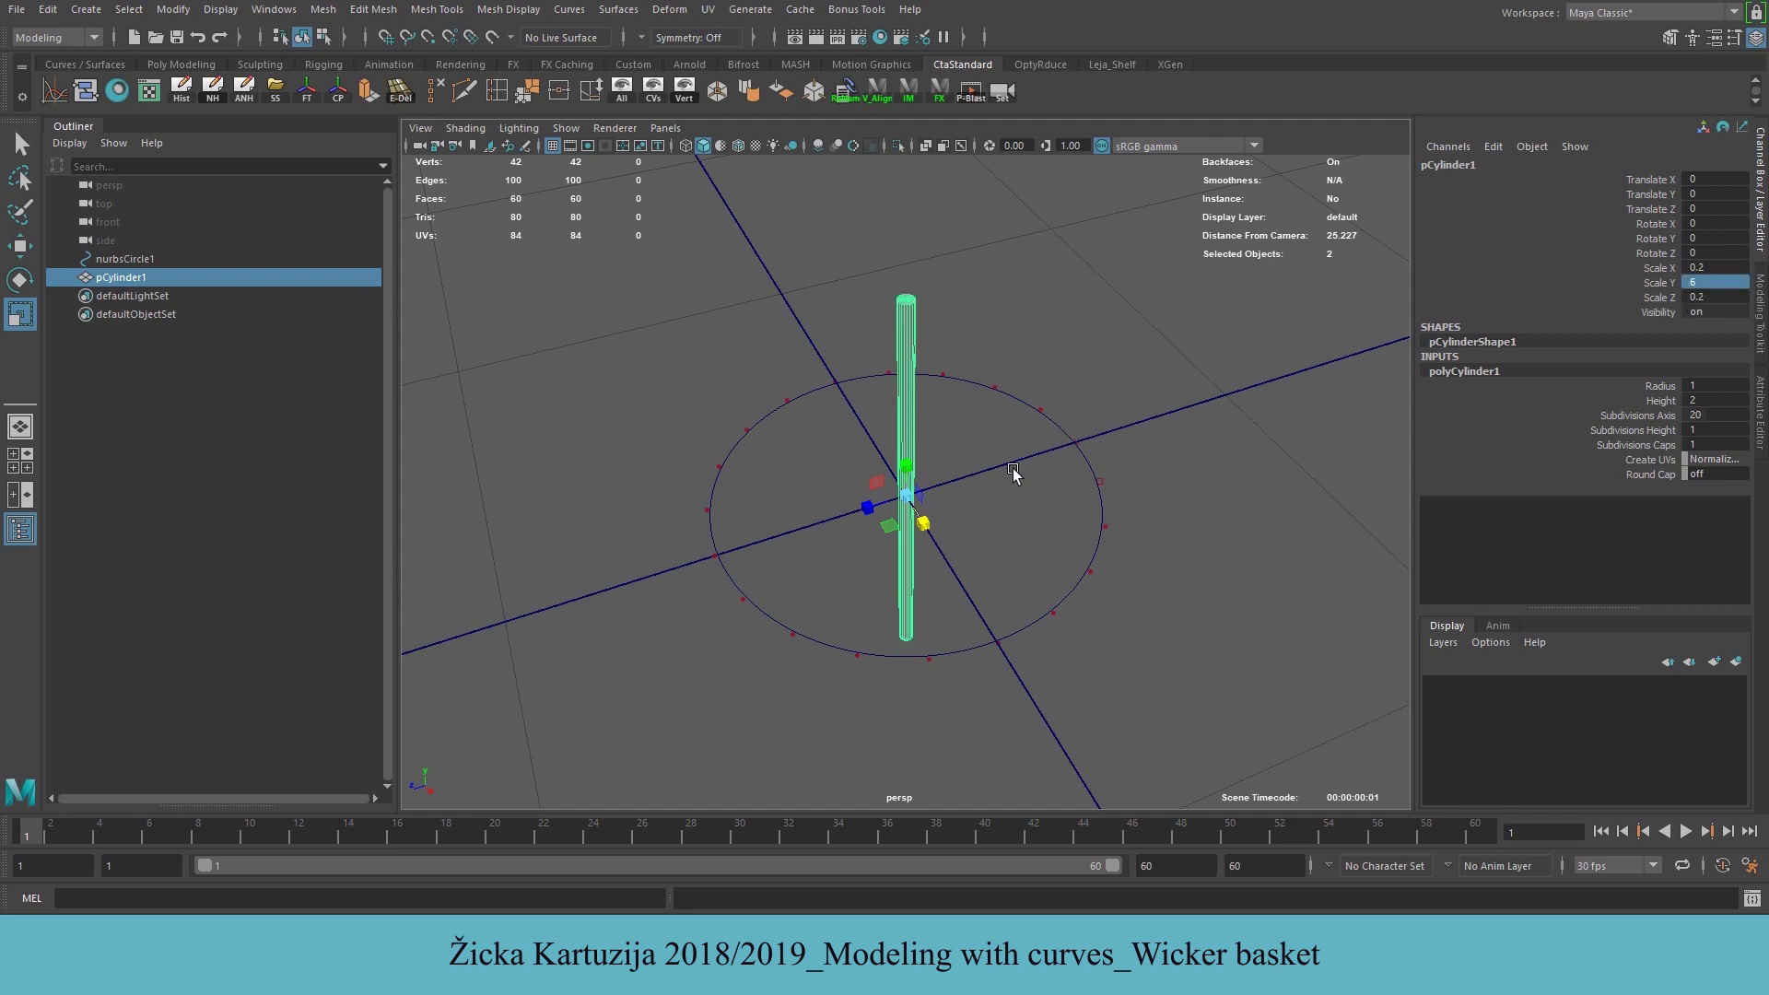
# Thin the rod by setting its Scale X and Scale Z to 0.1
pyautogui.keyDown('alt'); pyautogui.moveTo(979, 517); pyautogui.dragTo(1259, 416); pyautogui.keyUp('alt')
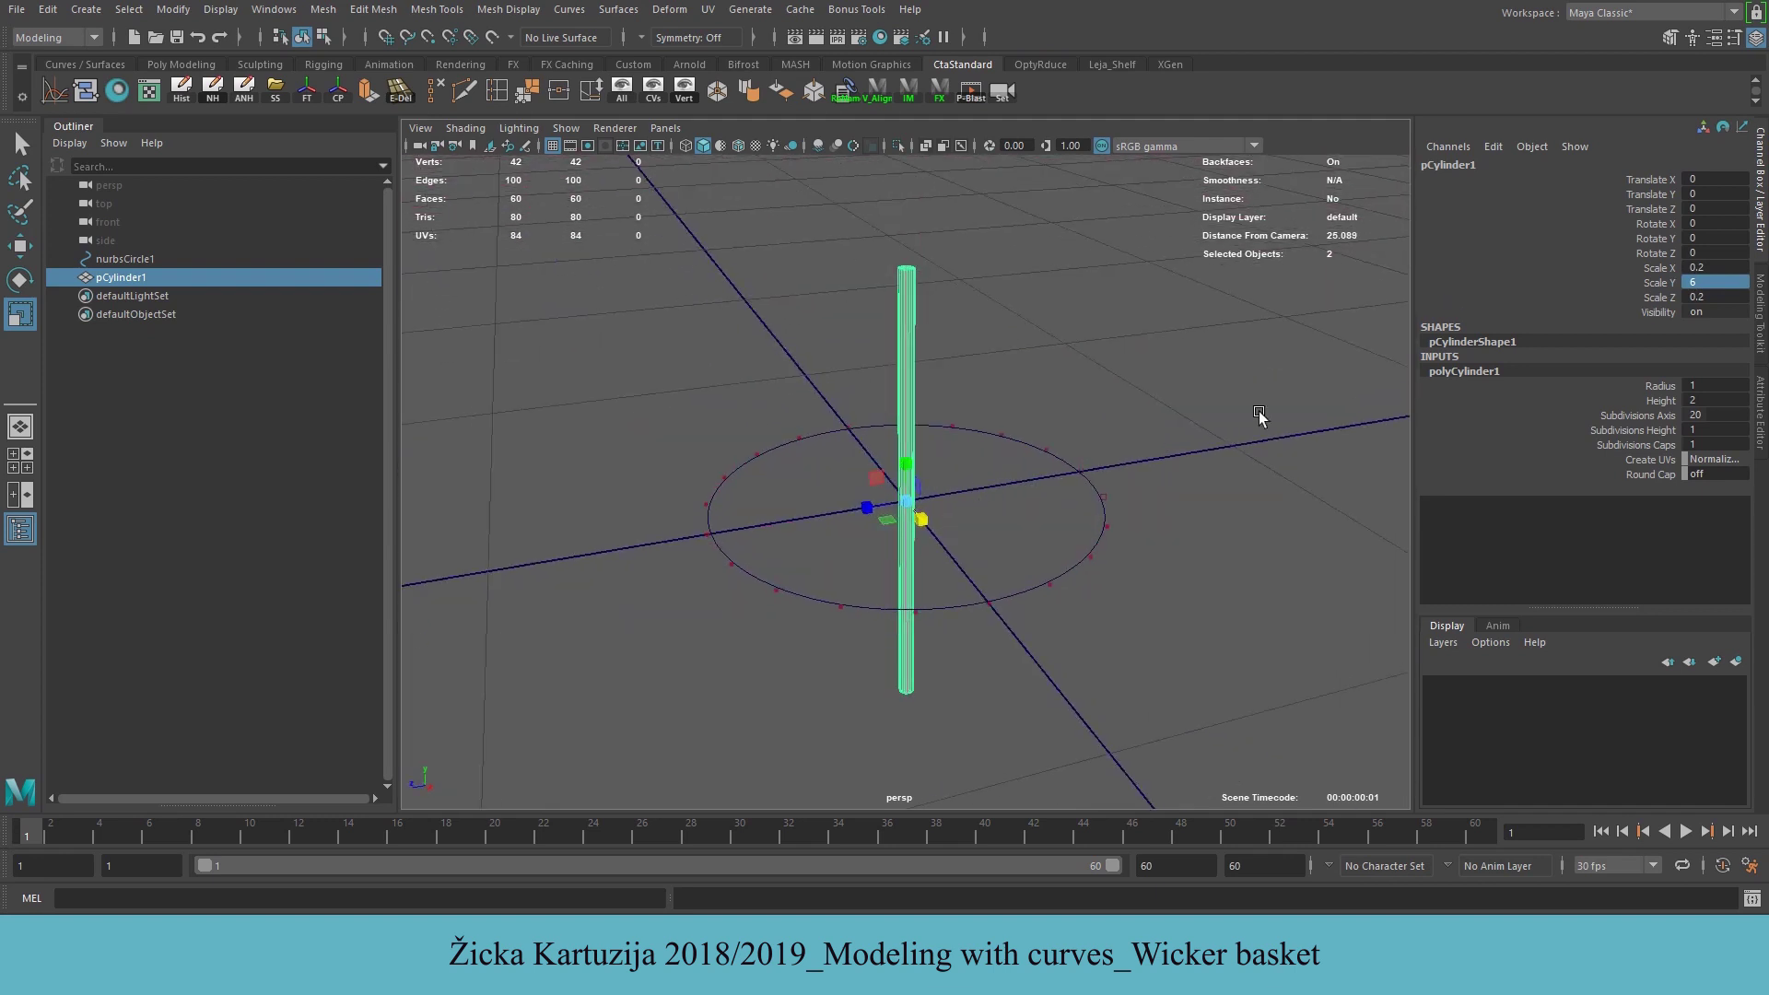
pyautogui.doubleClick(1712, 266)
pyautogui.press('Return')
pyautogui.doubleClick(1722, 297)
pyautogui.write('0.1')
pyautogui.press('Return')
# Examine the rod's thickness and height against the circle from close up and from a distance
pyautogui.keyDown('alt'); pyautogui.moveTo(882, 546); pyautogui.dragTo(823, 550); pyautogui.keyUp('alt')
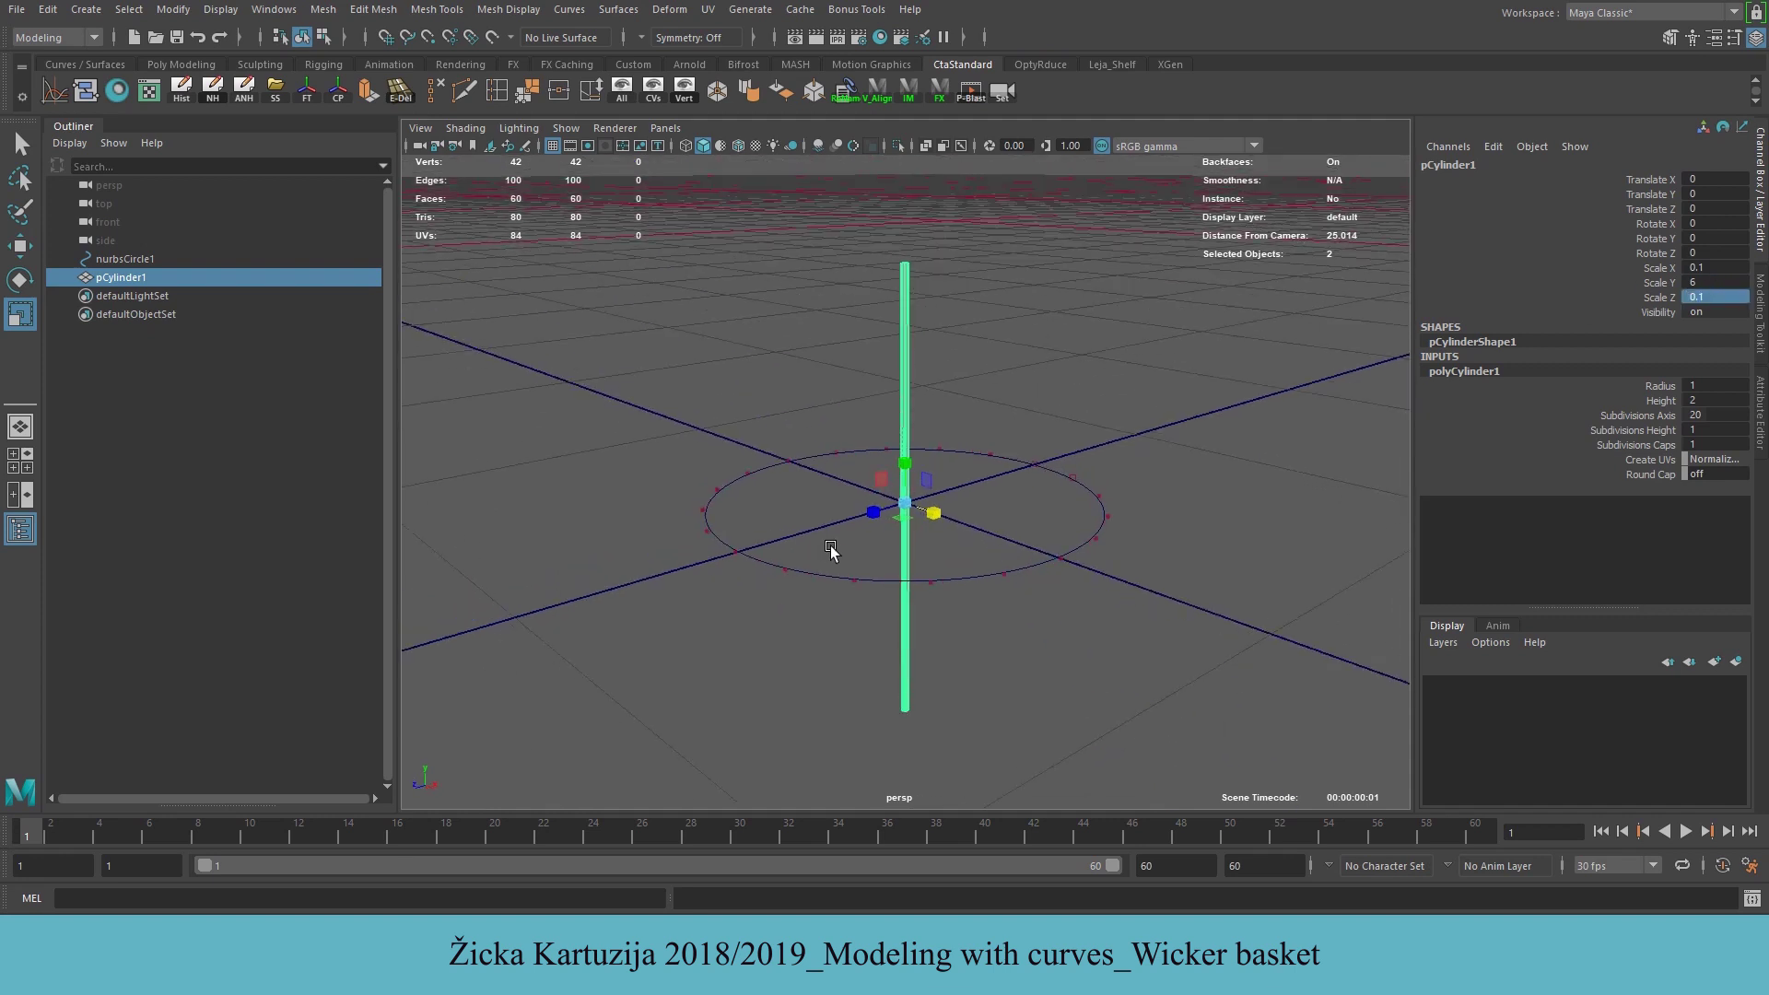
pyautogui.scroll(5, 920, 505)
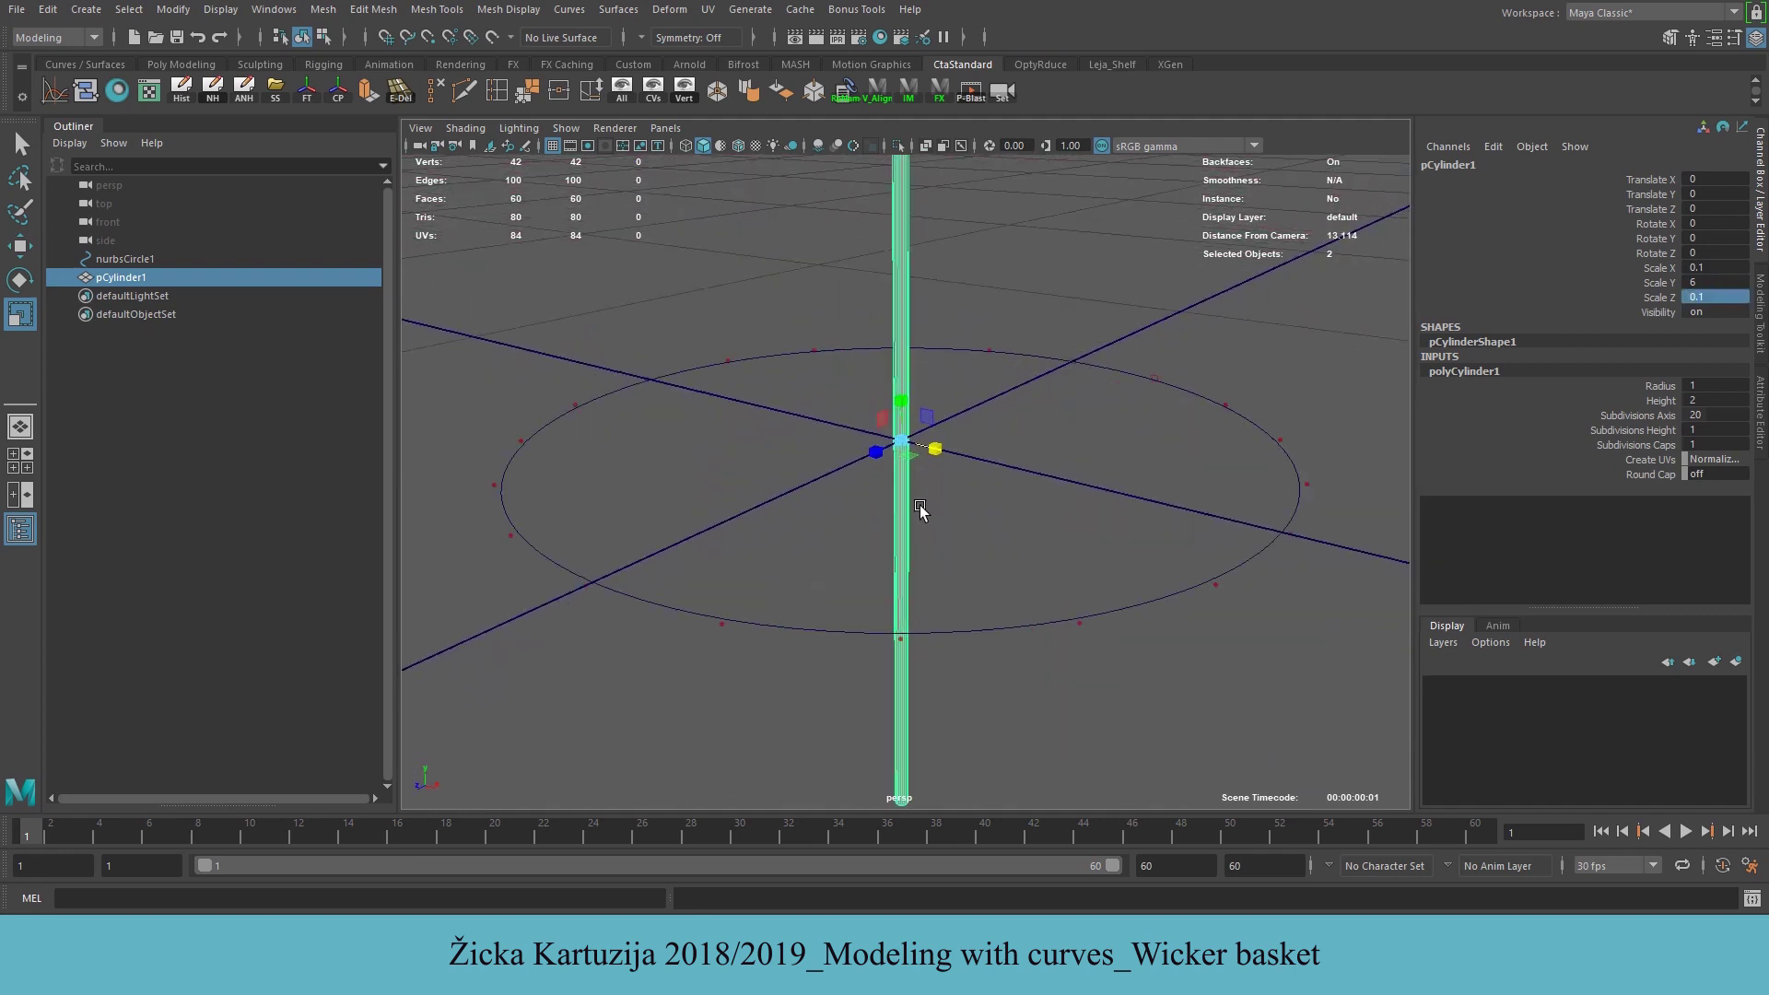
pyautogui.scroll(-2, 919, 505)
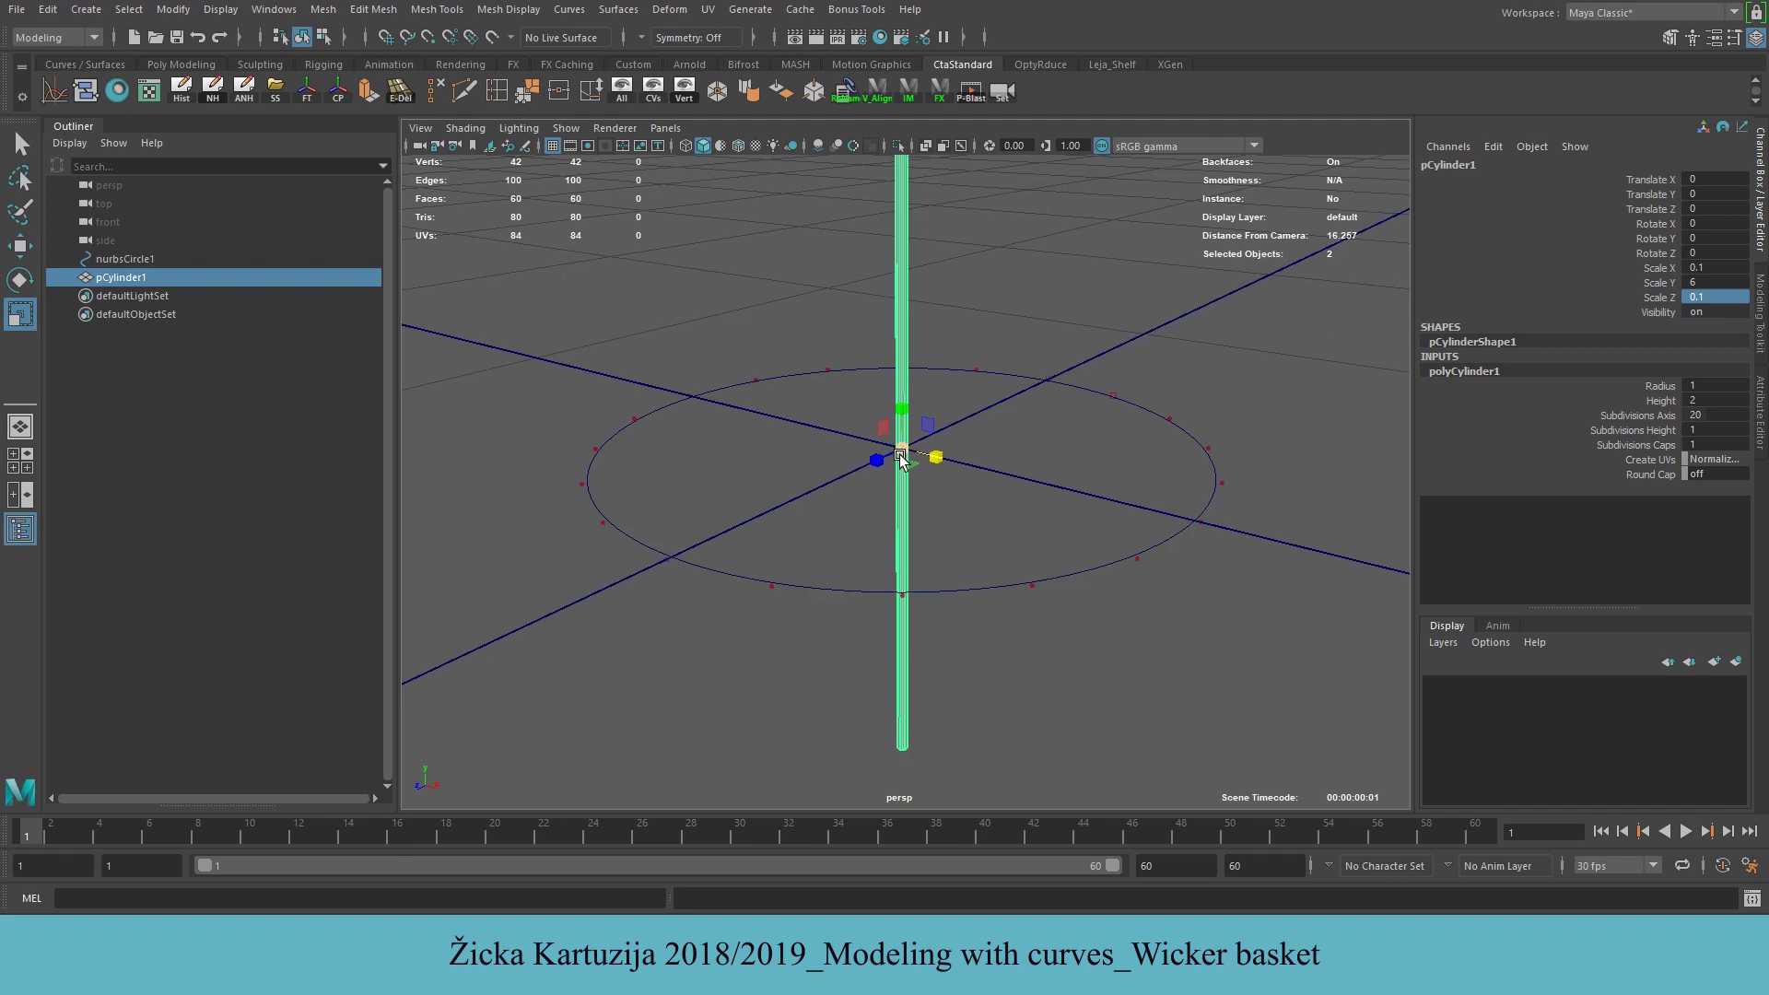
pyautogui.scroll(-2, 901, 457)
pyautogui.scroll(-1, 1085, 438)
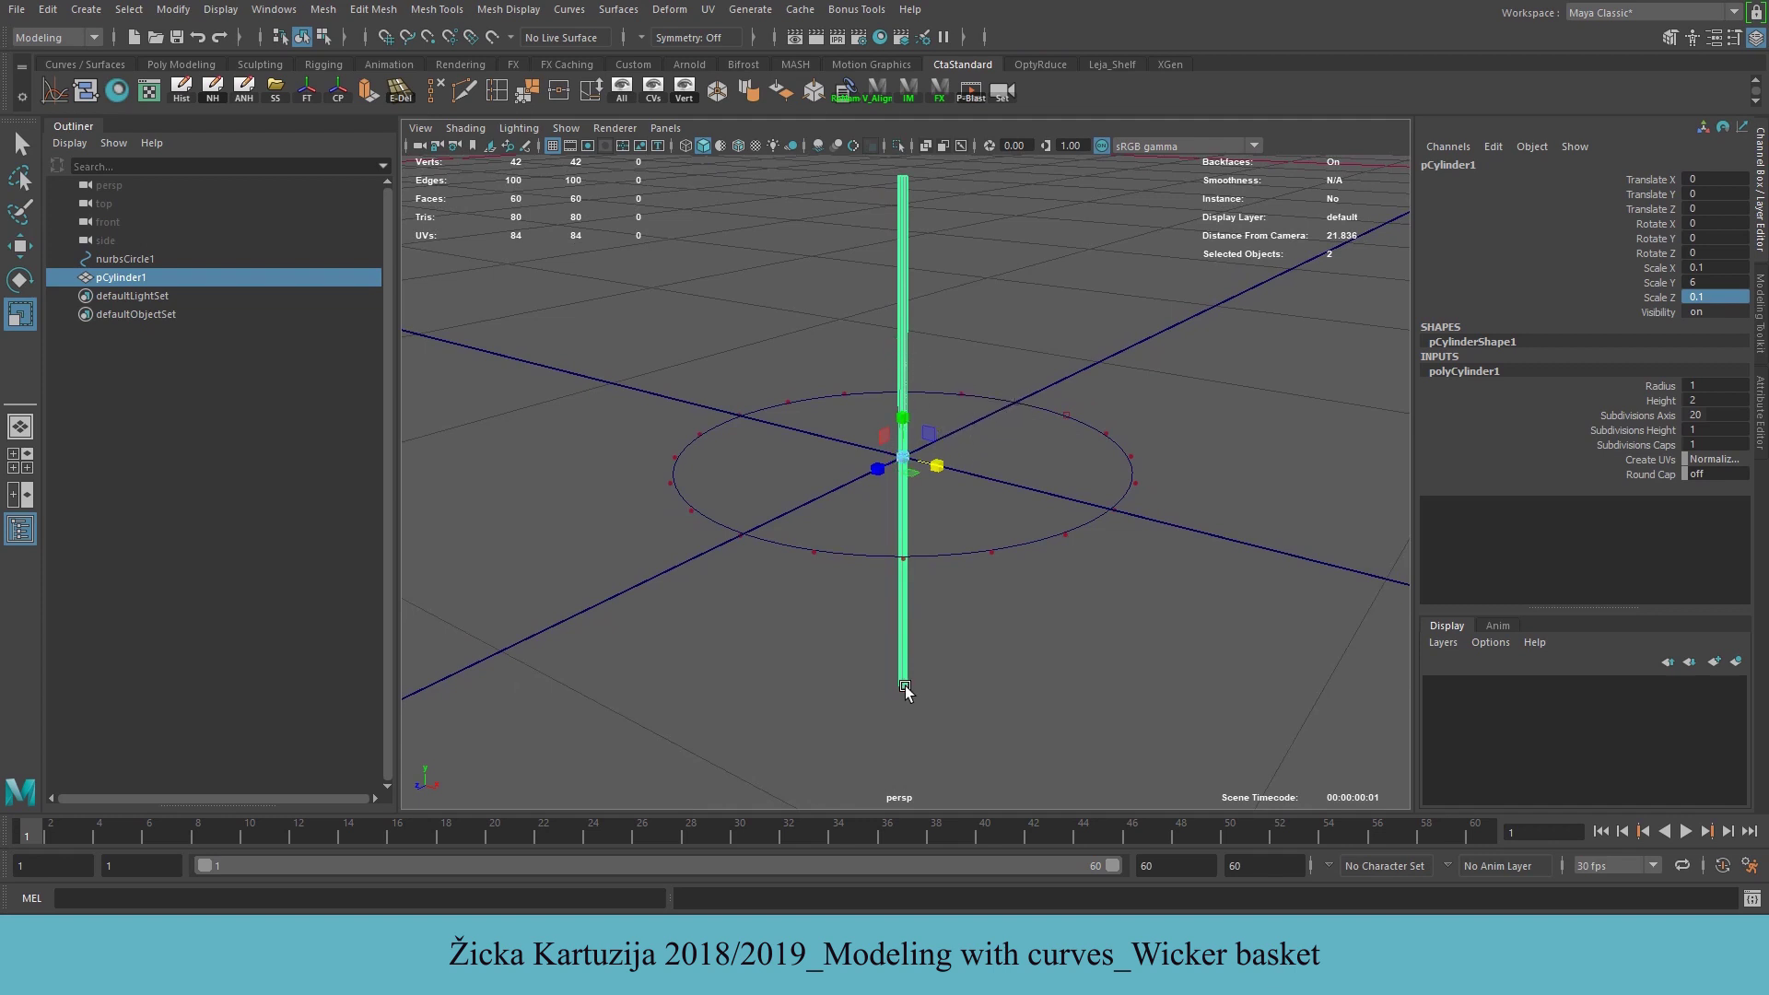
pyautogui.keyDown('alt'); pyautogui.moveTo(815, 488); pyautogui.dragTo(895, 450); pyautogui.keyUp('alt')
pyautogui.keyDown('alt'); pyautogui.moveTo(895, 451); pyautogui.dragTo(1183, 417, button='right'); pyautogui.keyUp('alt')
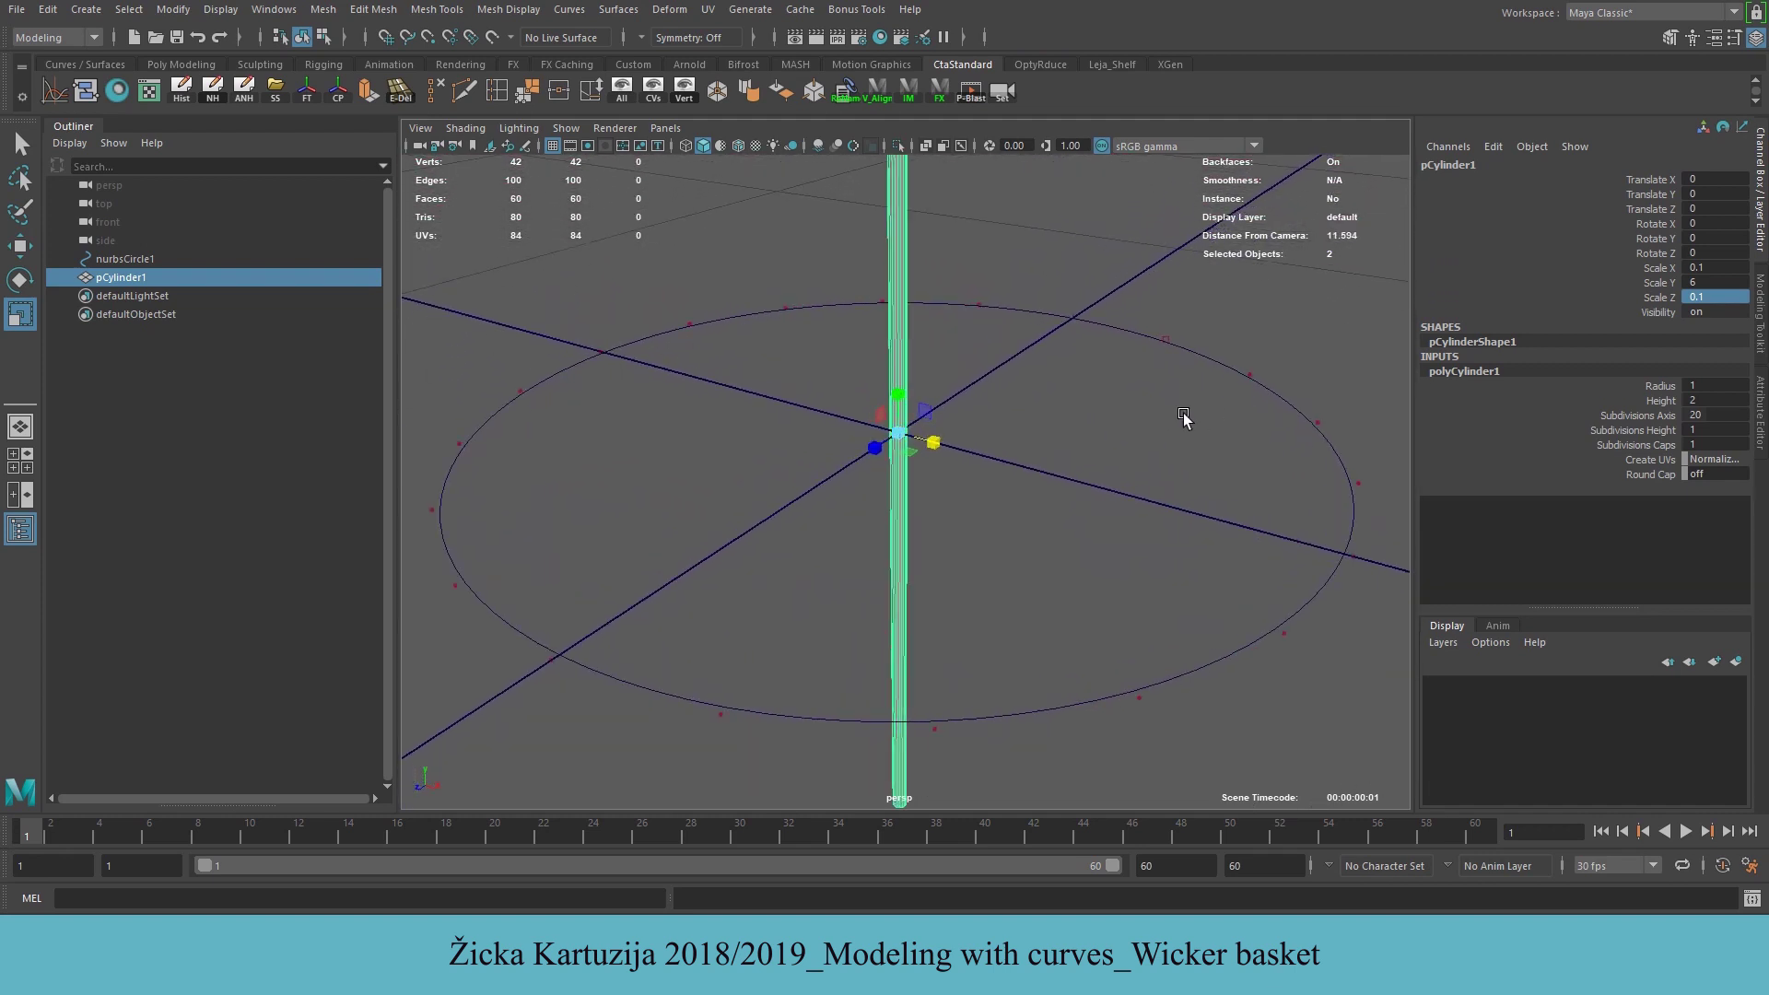
# Move the rod's pivot point down to the centre of its bottom end using snapping to points
pyautogui.press('w')
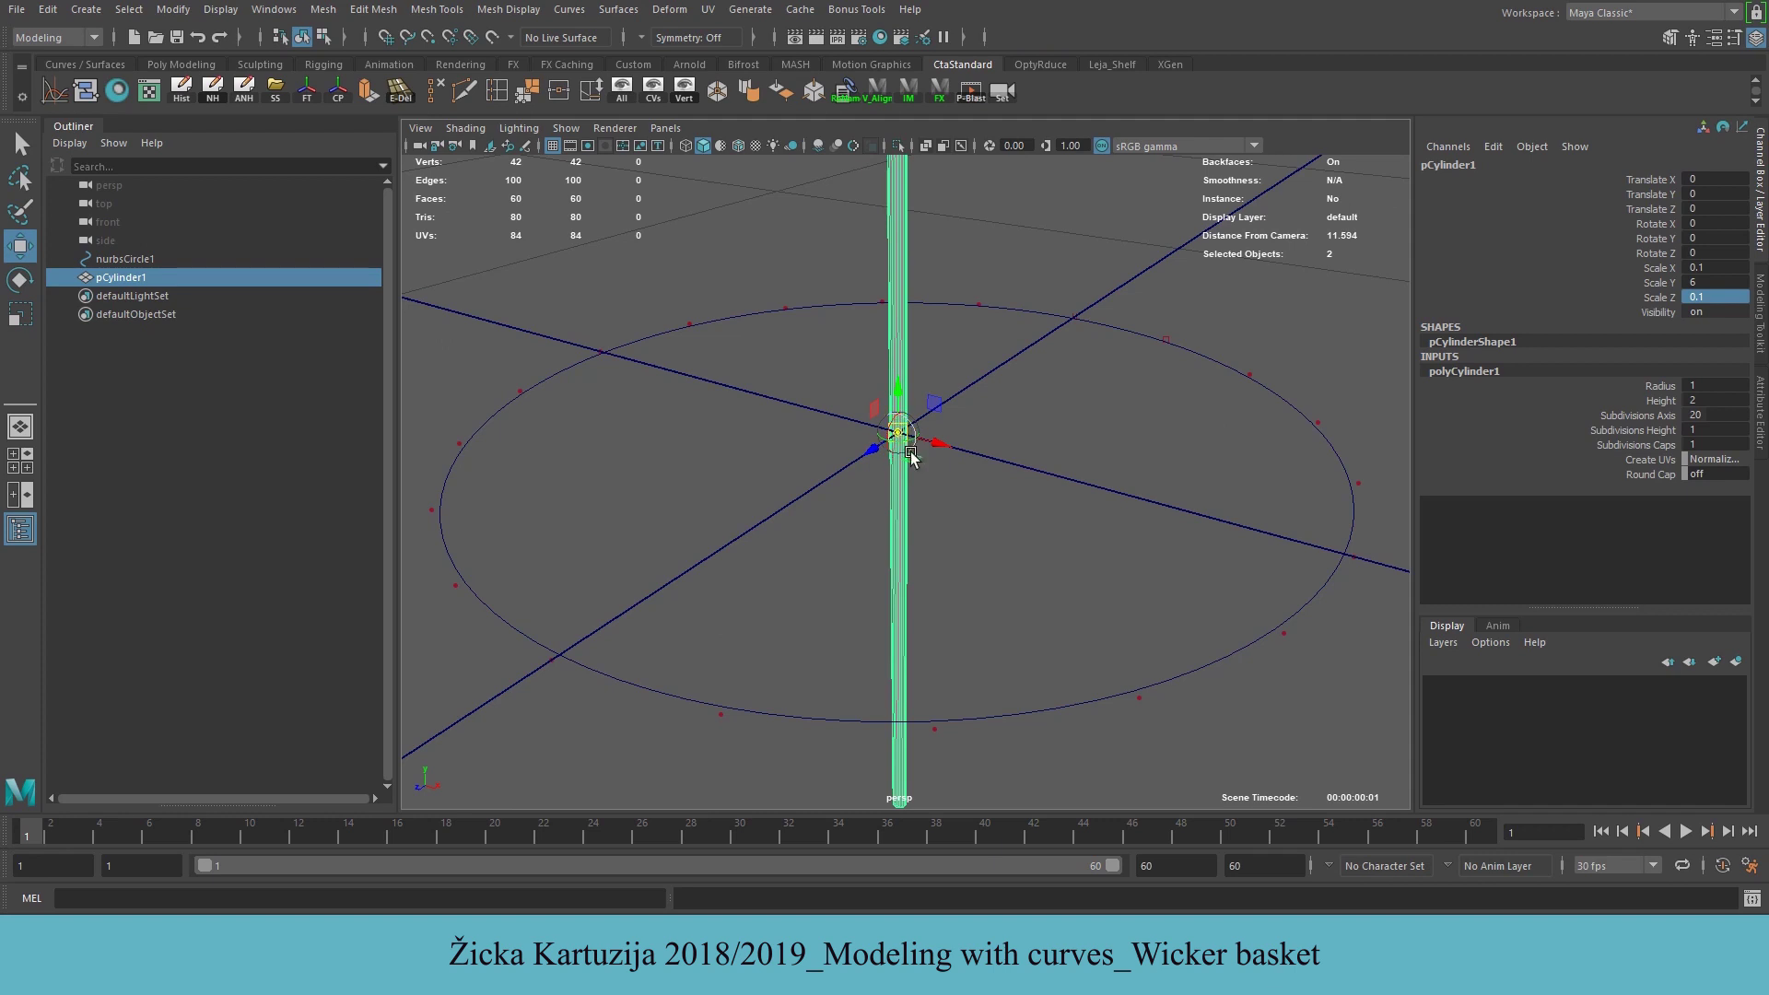
pyautogui.keyDown('alt'); pyautogui.moveTo(969, 624); pyautogui.dragTo(970, 494); pyautogui.keyUp('alt')
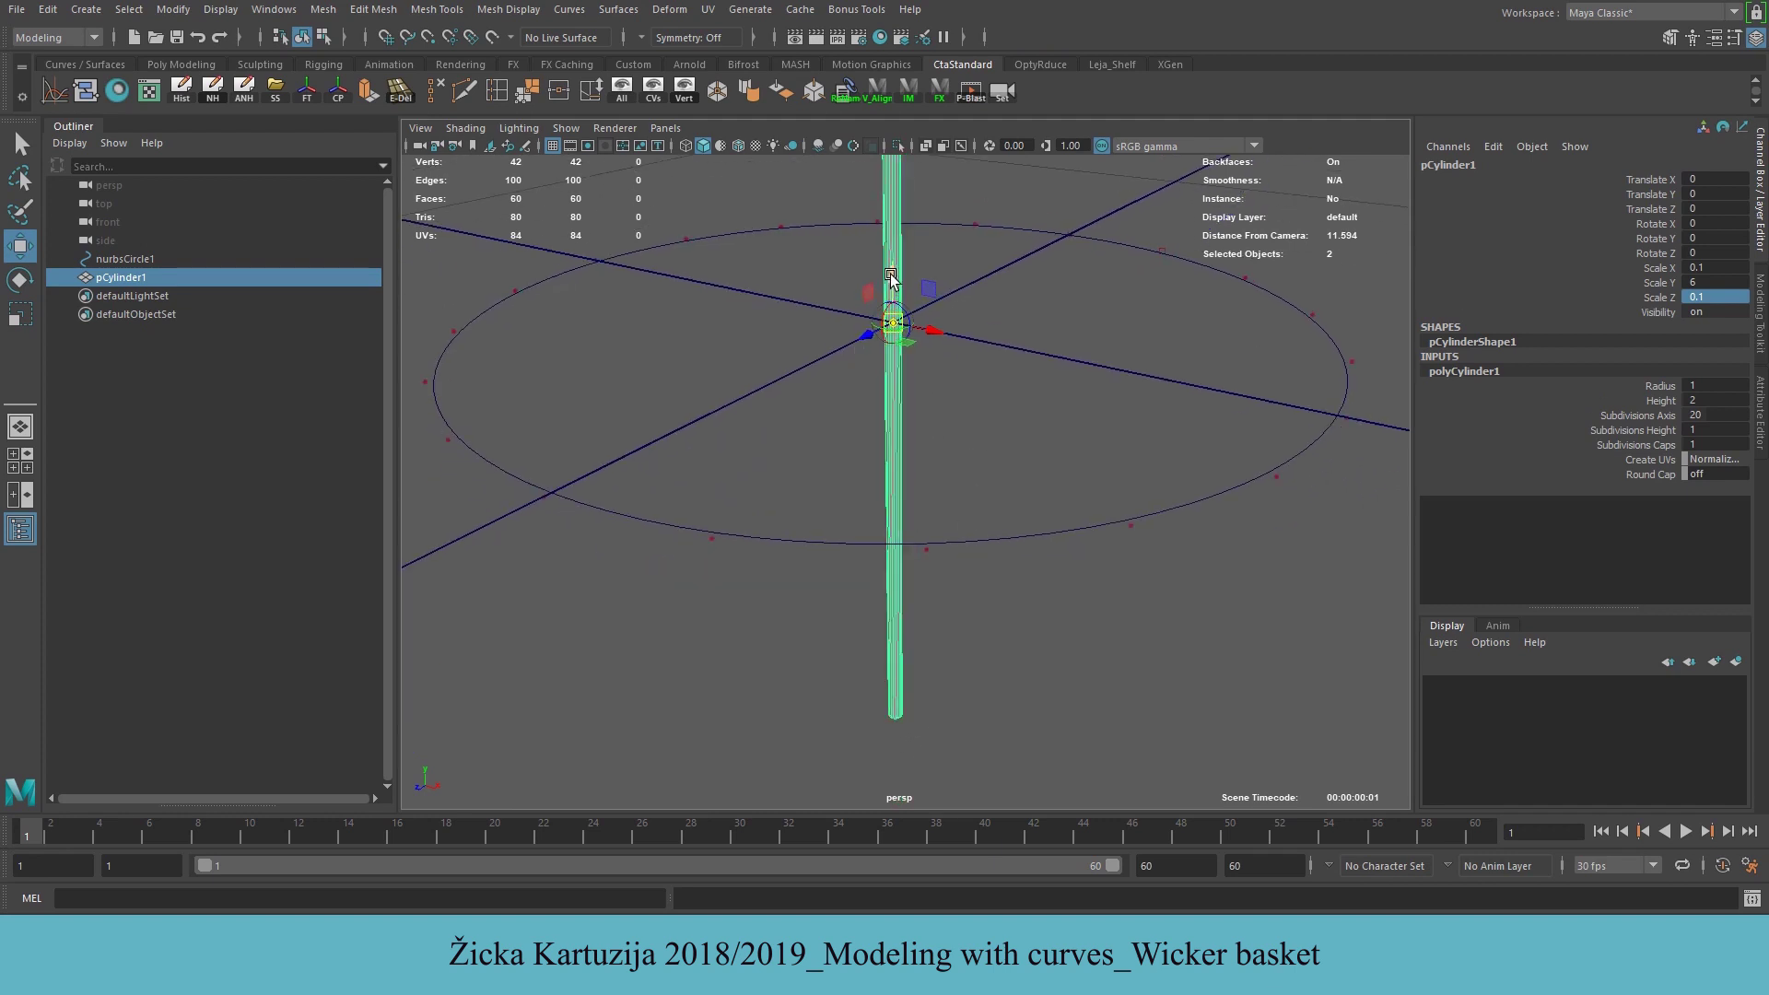
pyautogui.press('v')
pyautogui.moveTo(890, 275); pyautogui.dragTo(903, 726)
pyautogui.hotkey('ctrl', 'z')
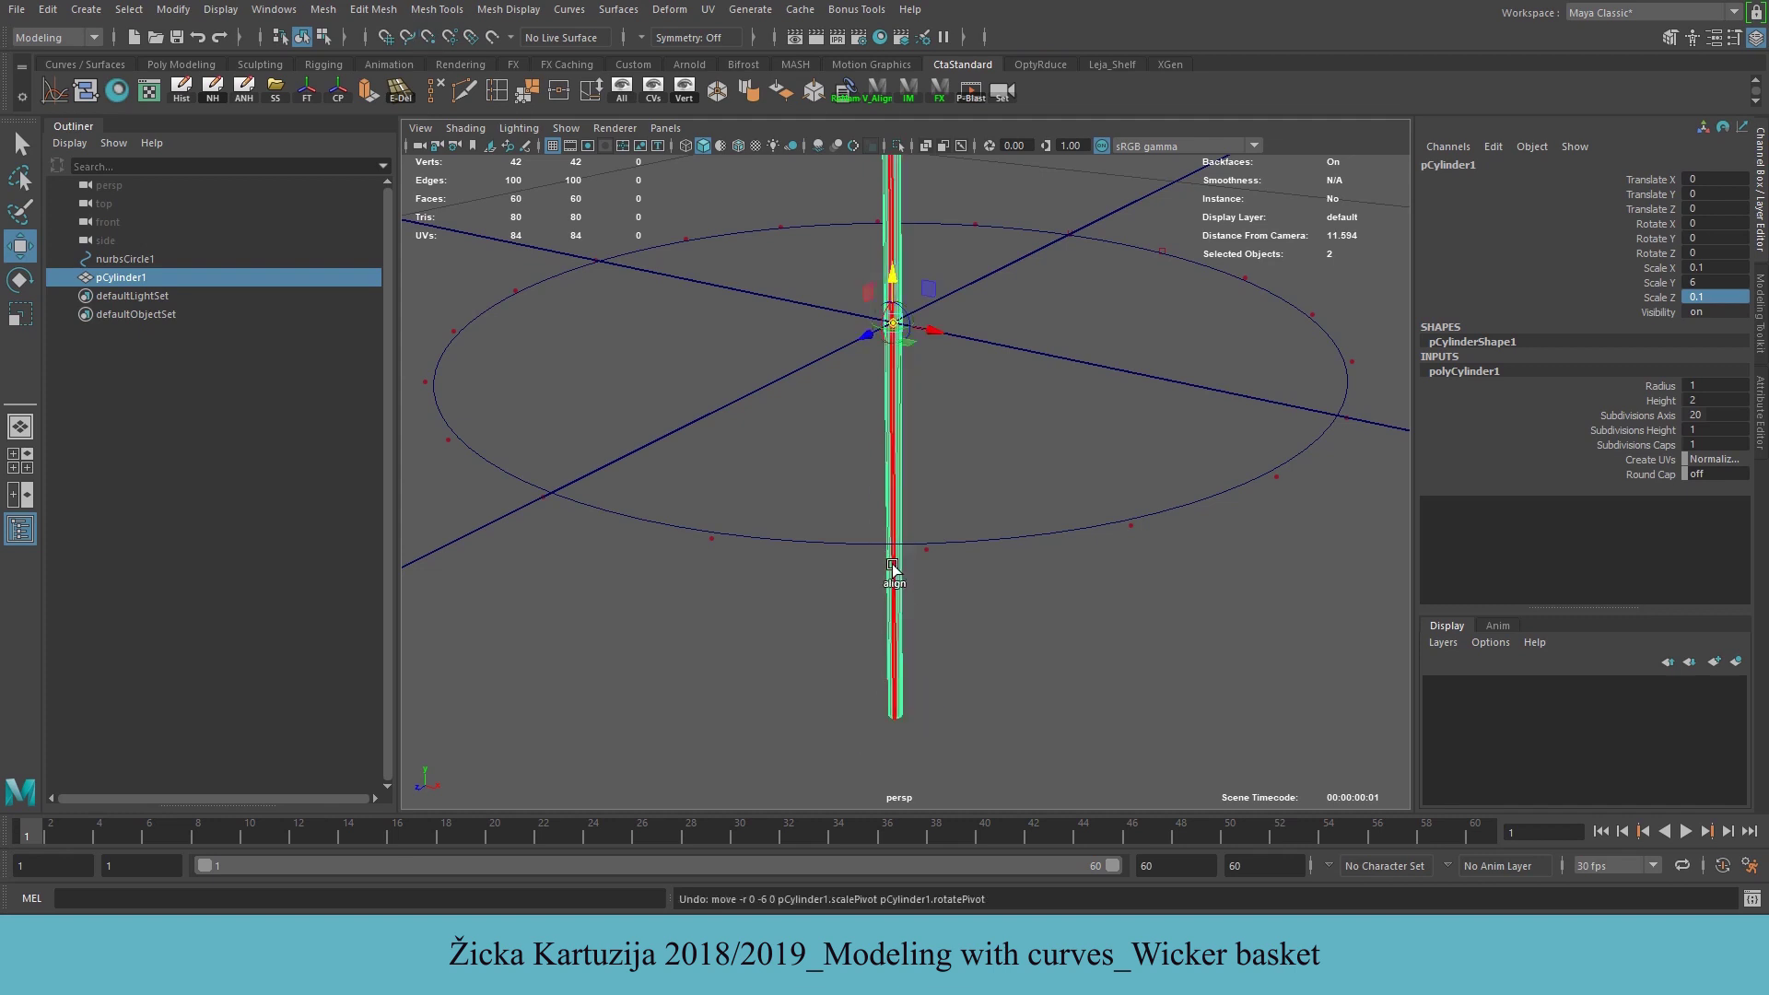
pyautogui.click(430, 36)
pyautogui.moveTo(890, 275); pyautogui.dragTo(908, 731)
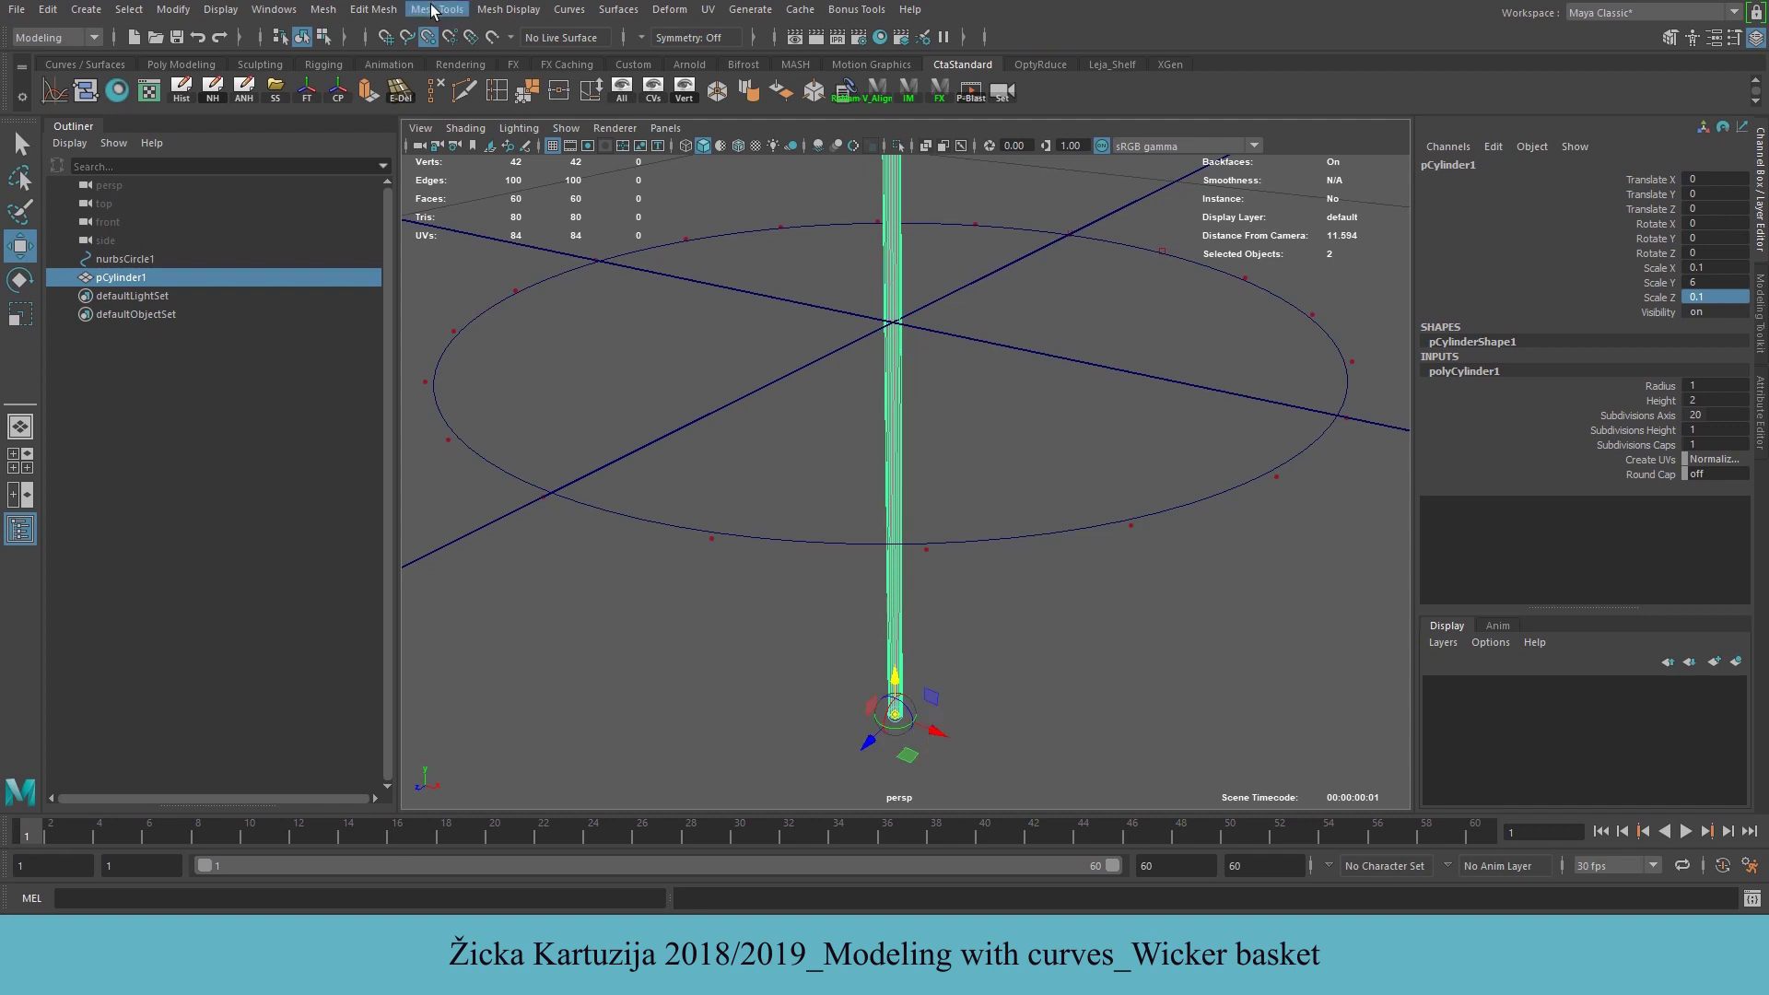
# Raise the rod with grid snapping so its bottom end sits at the grid origin, with Translate Y at 6
pyautogui.click(430, 39)
pyautogui.keyDown('alt'); pyautogui.moveTo(859, 591); pyautogui.dragTo(958, 703); pyautogui.keyUp('alt')
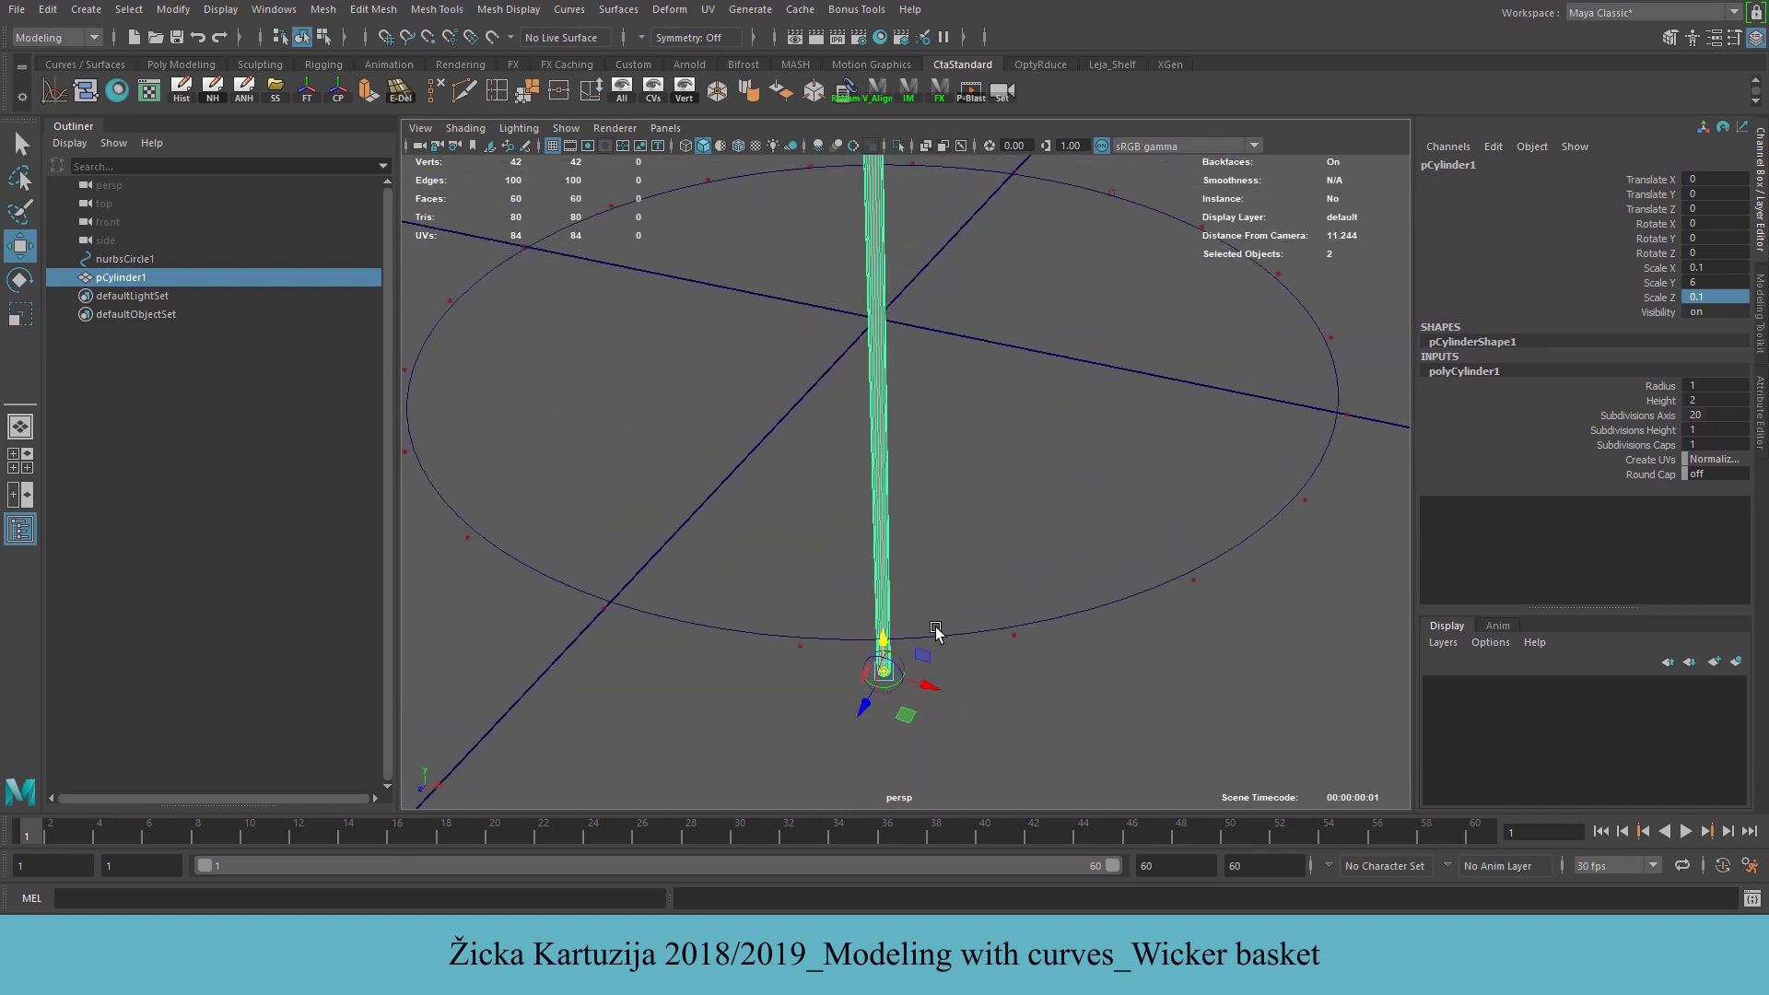
pyautogui.keyDown('alt'); pyautogui.moveTo(933, 626); pyautogui.dragTo(914, 428); pyautogui.keyUp('alt')
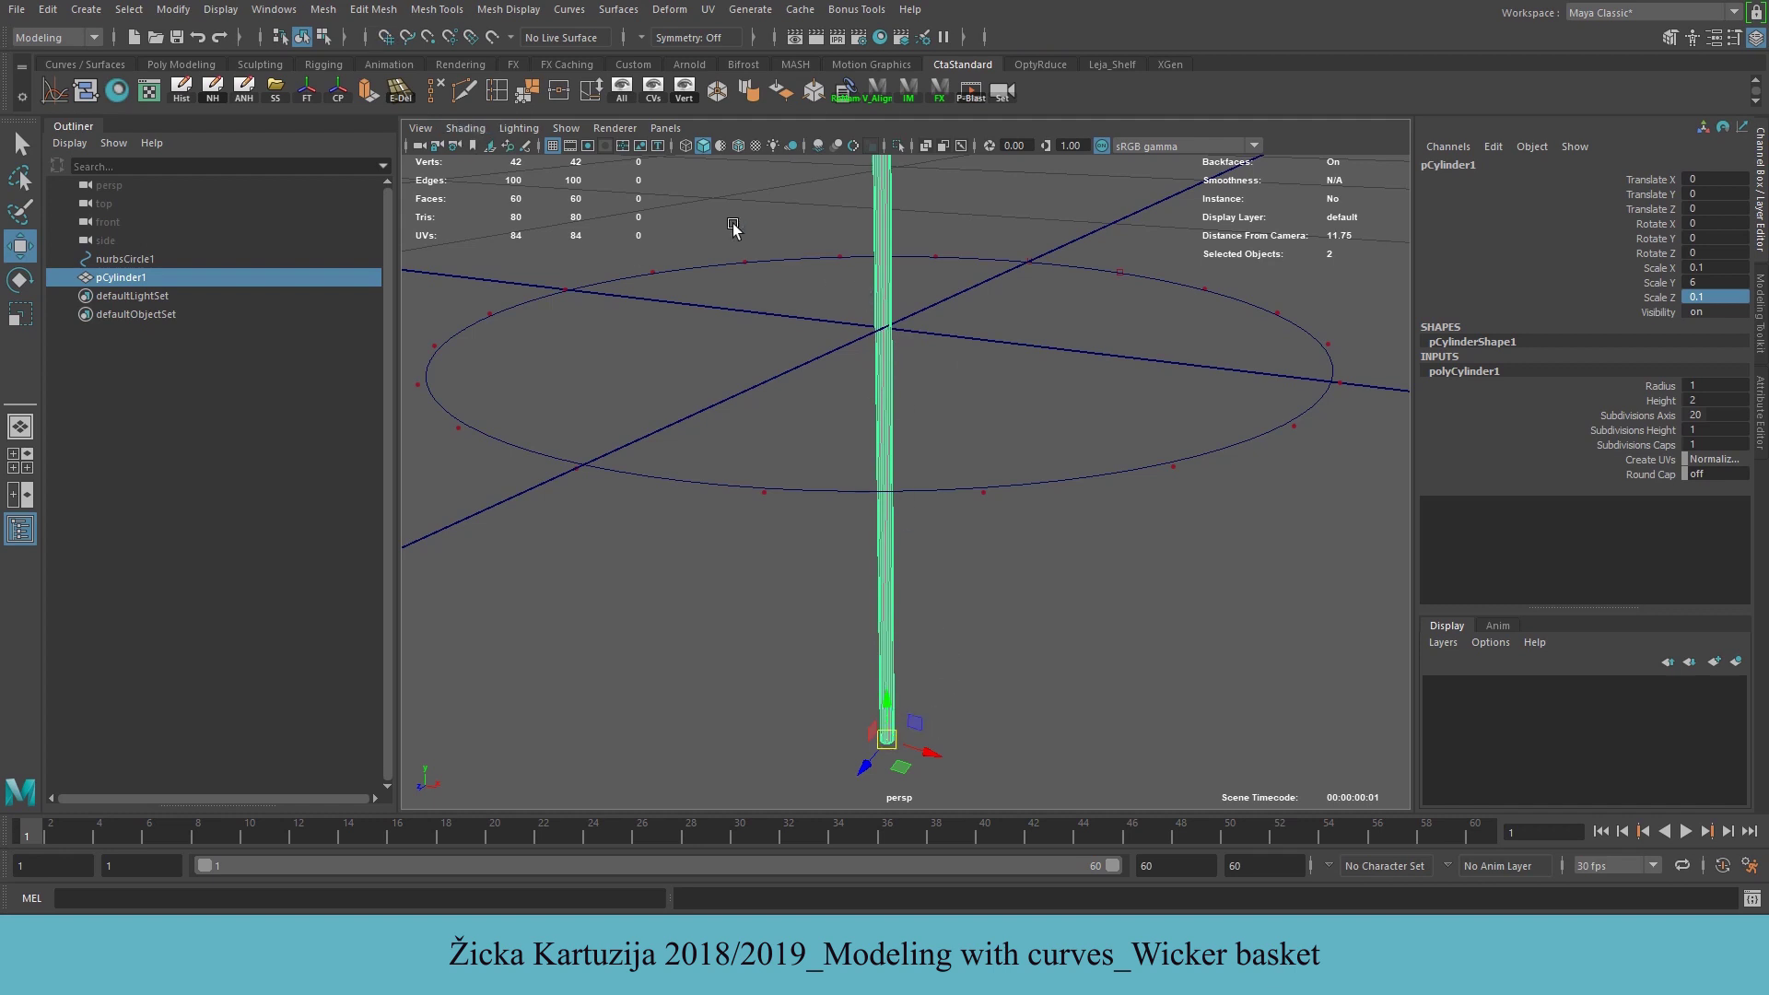
pyautogui.click(388, 40)
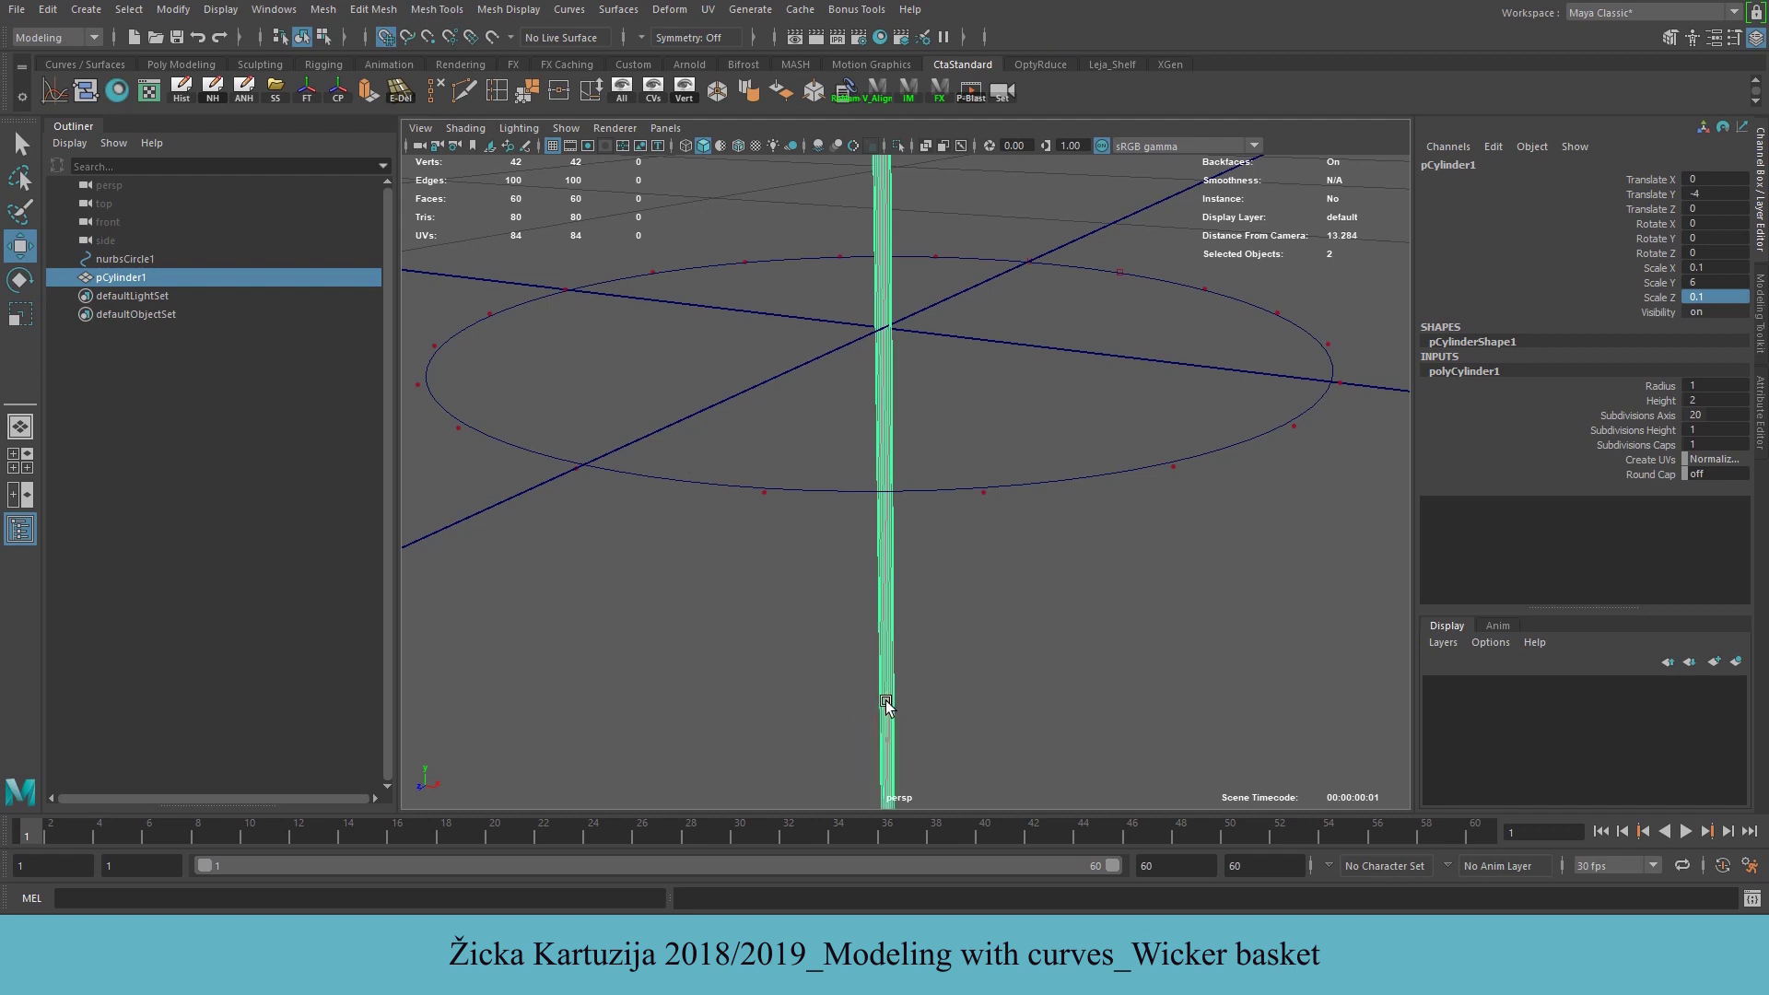
pyautogui.moveTo(875, 704); pyautogui.dragTo(892, 332)
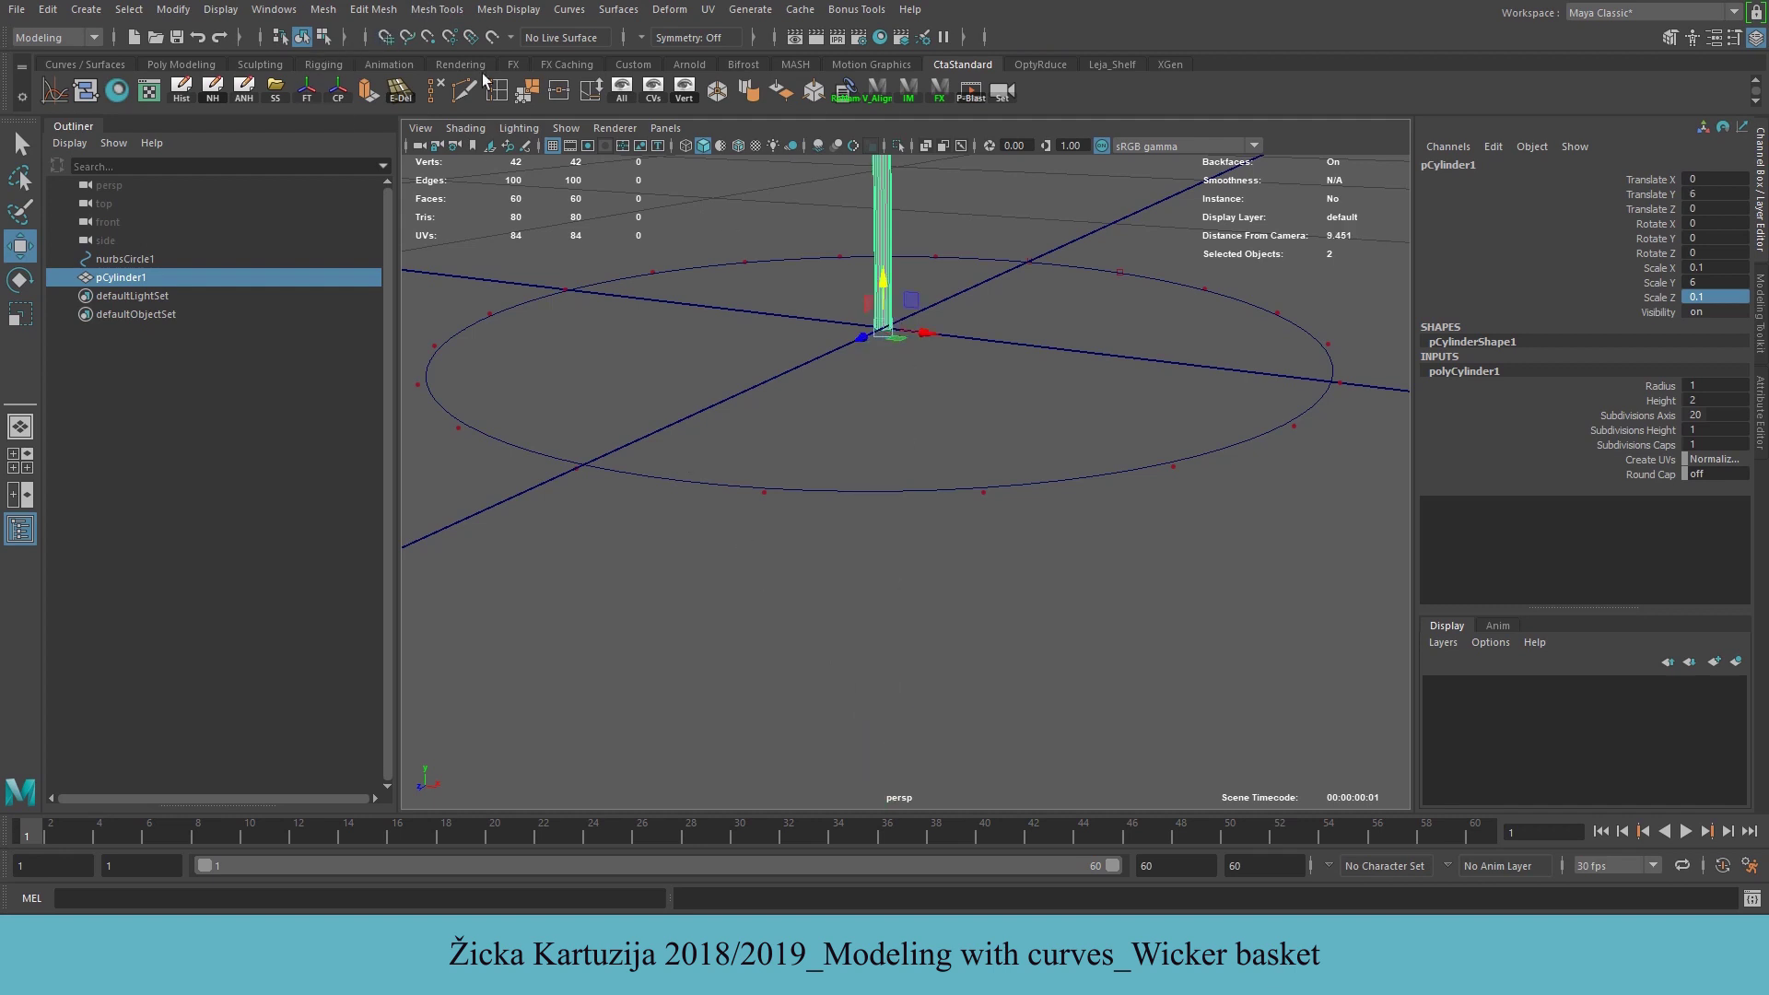
# Move the rod along Z onto the circle's edge using curve snapping, with Translate Z at -5
pyautogui.keyDown('alt'); pyautogui.moveTo(1092, 258); pyautogui.dragTo(917, 505); pyautogui.keyUp('alt')
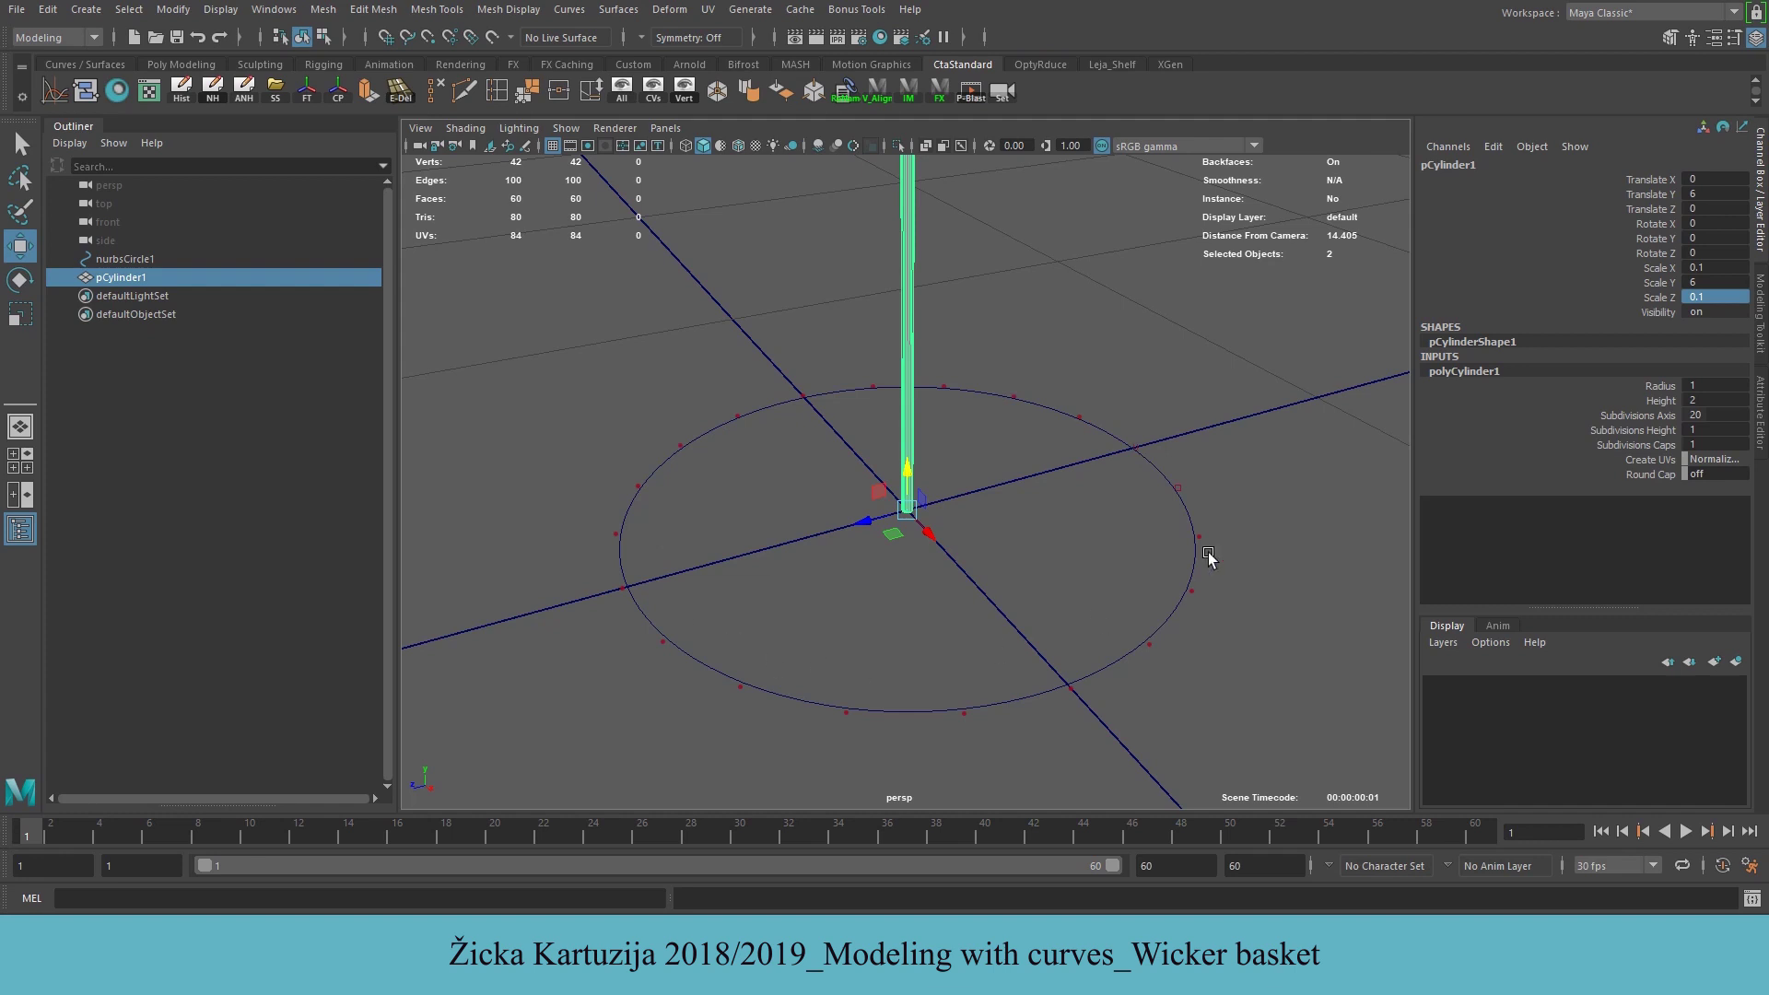
pyautogui.keyDown('alt'); pyautogui.moveTo(1090, 442); pyautogui.dragTo(1076, 446); pyautogui.keyUp('alt')
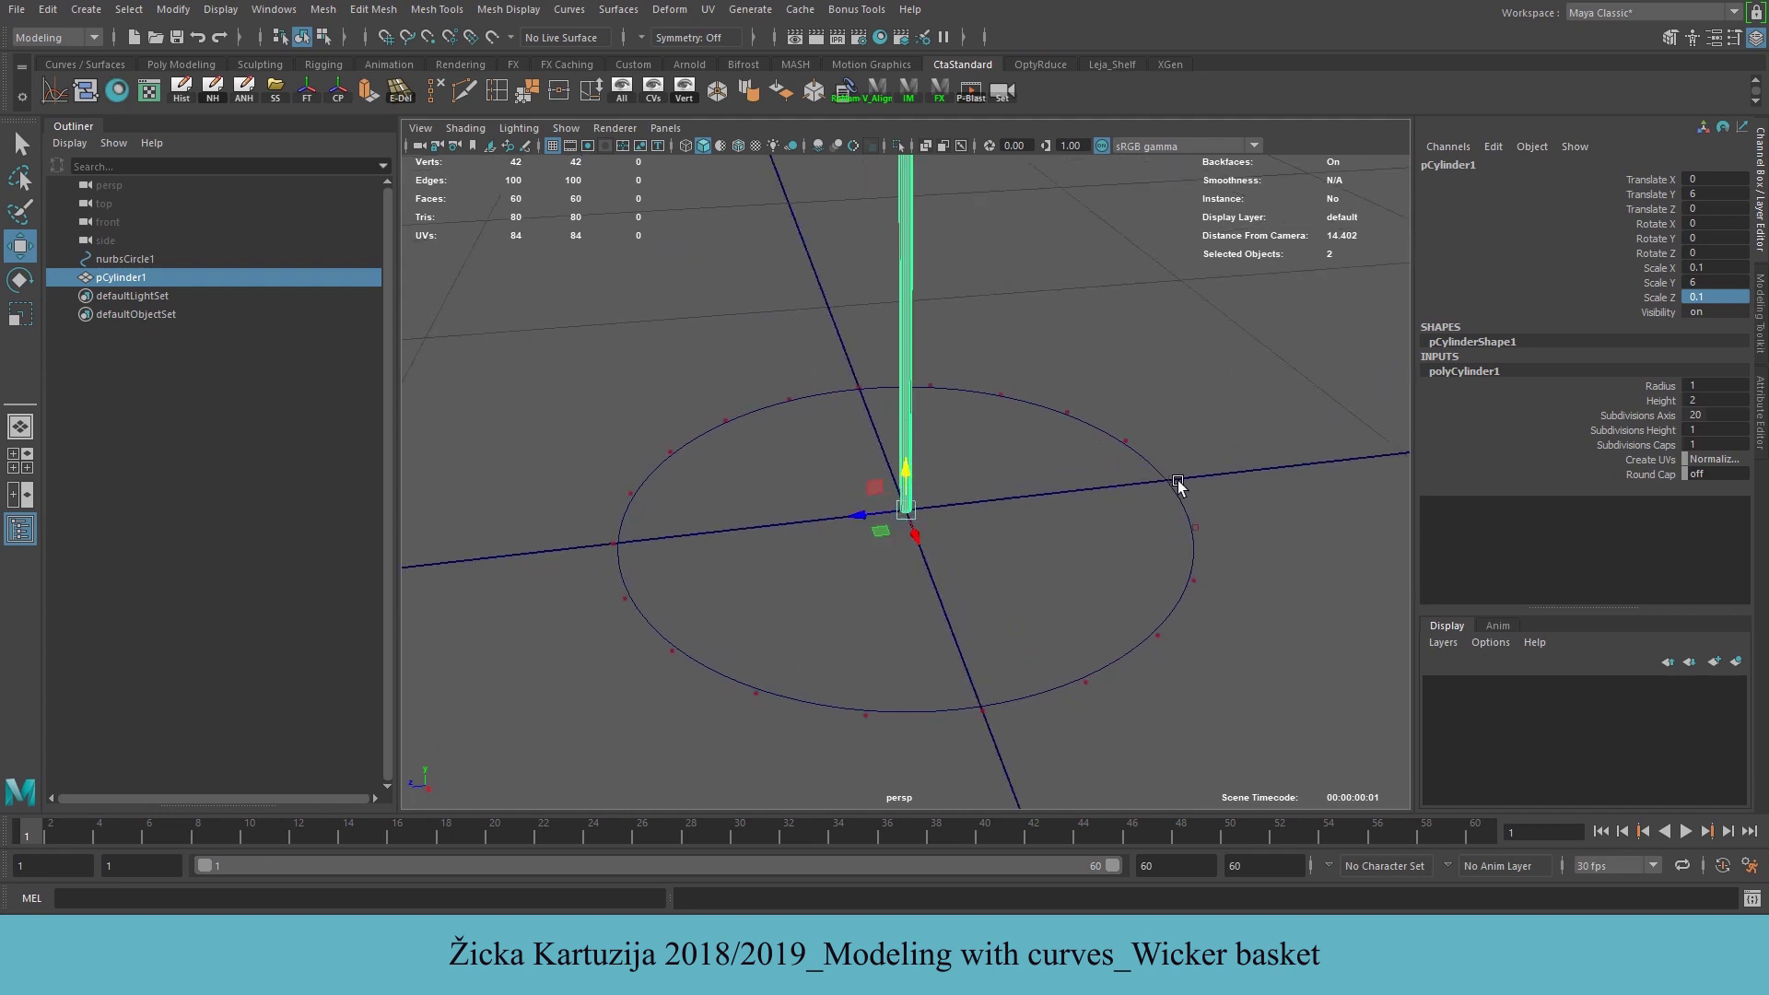
pyautogui.keyDown('alt'); pyautogui.moveTo(1171, 475); pyautogui.dragTo(1100, 481, button='middle'); pyautogui.keyUp('alt')
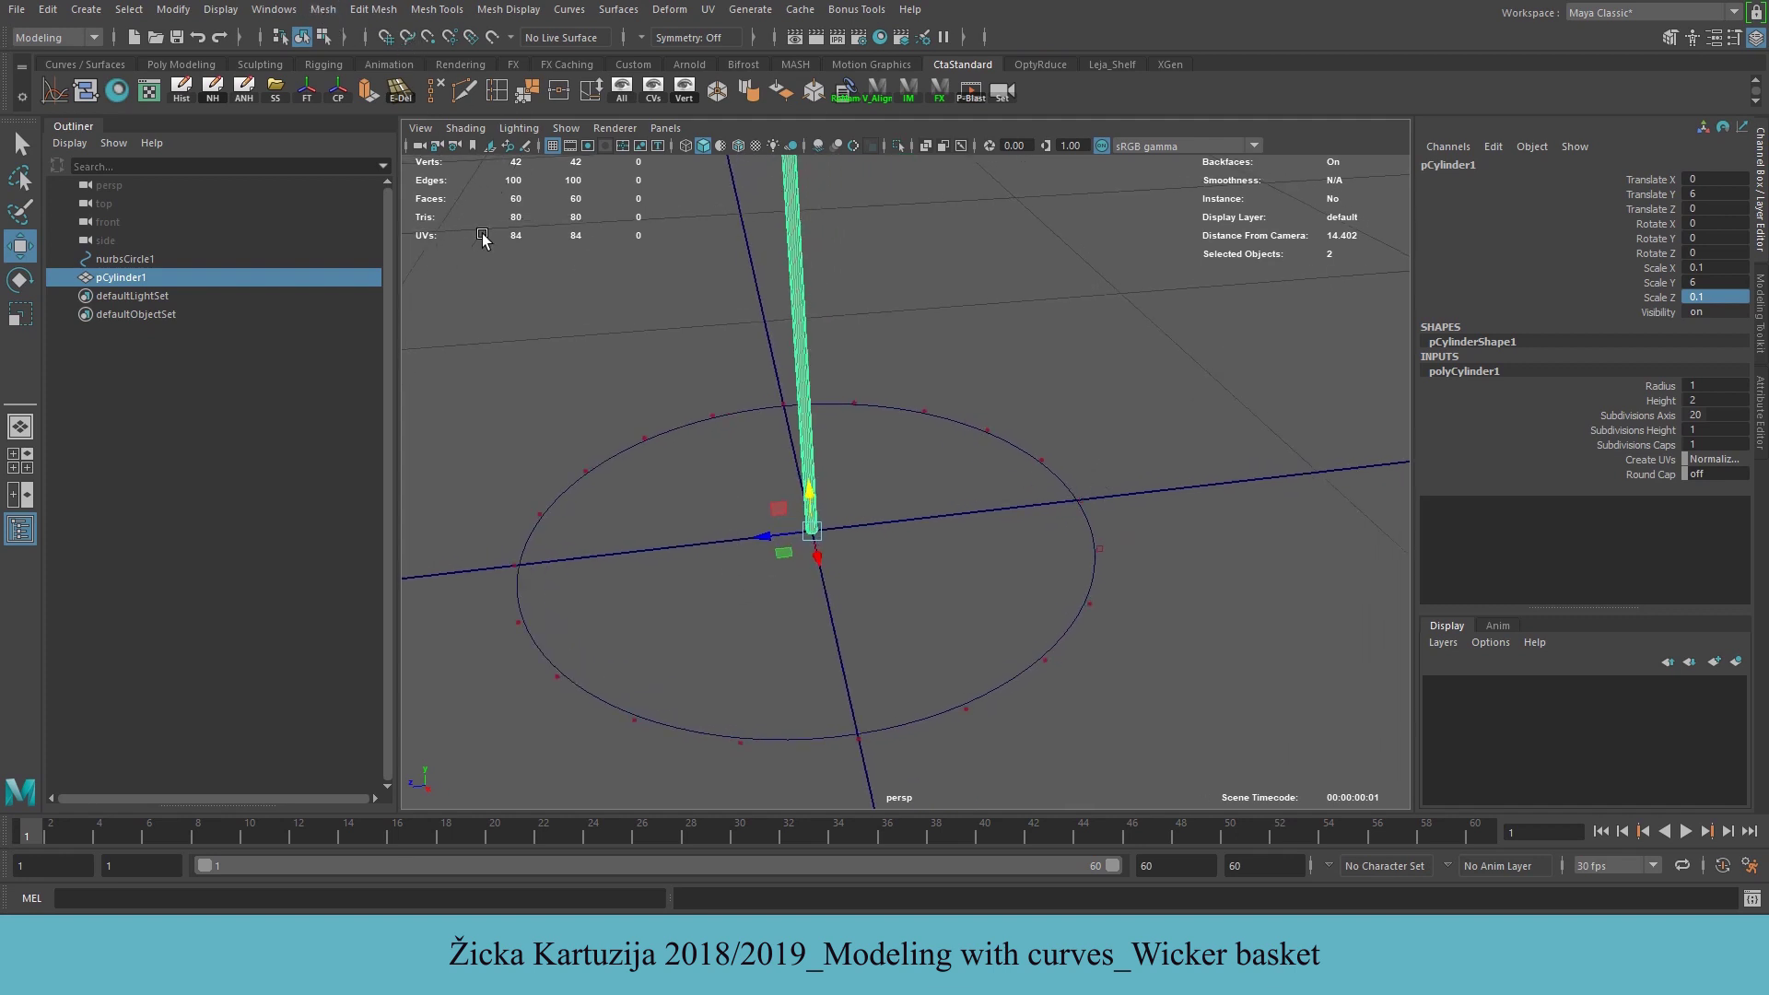
pyautogui.click(407, 39)
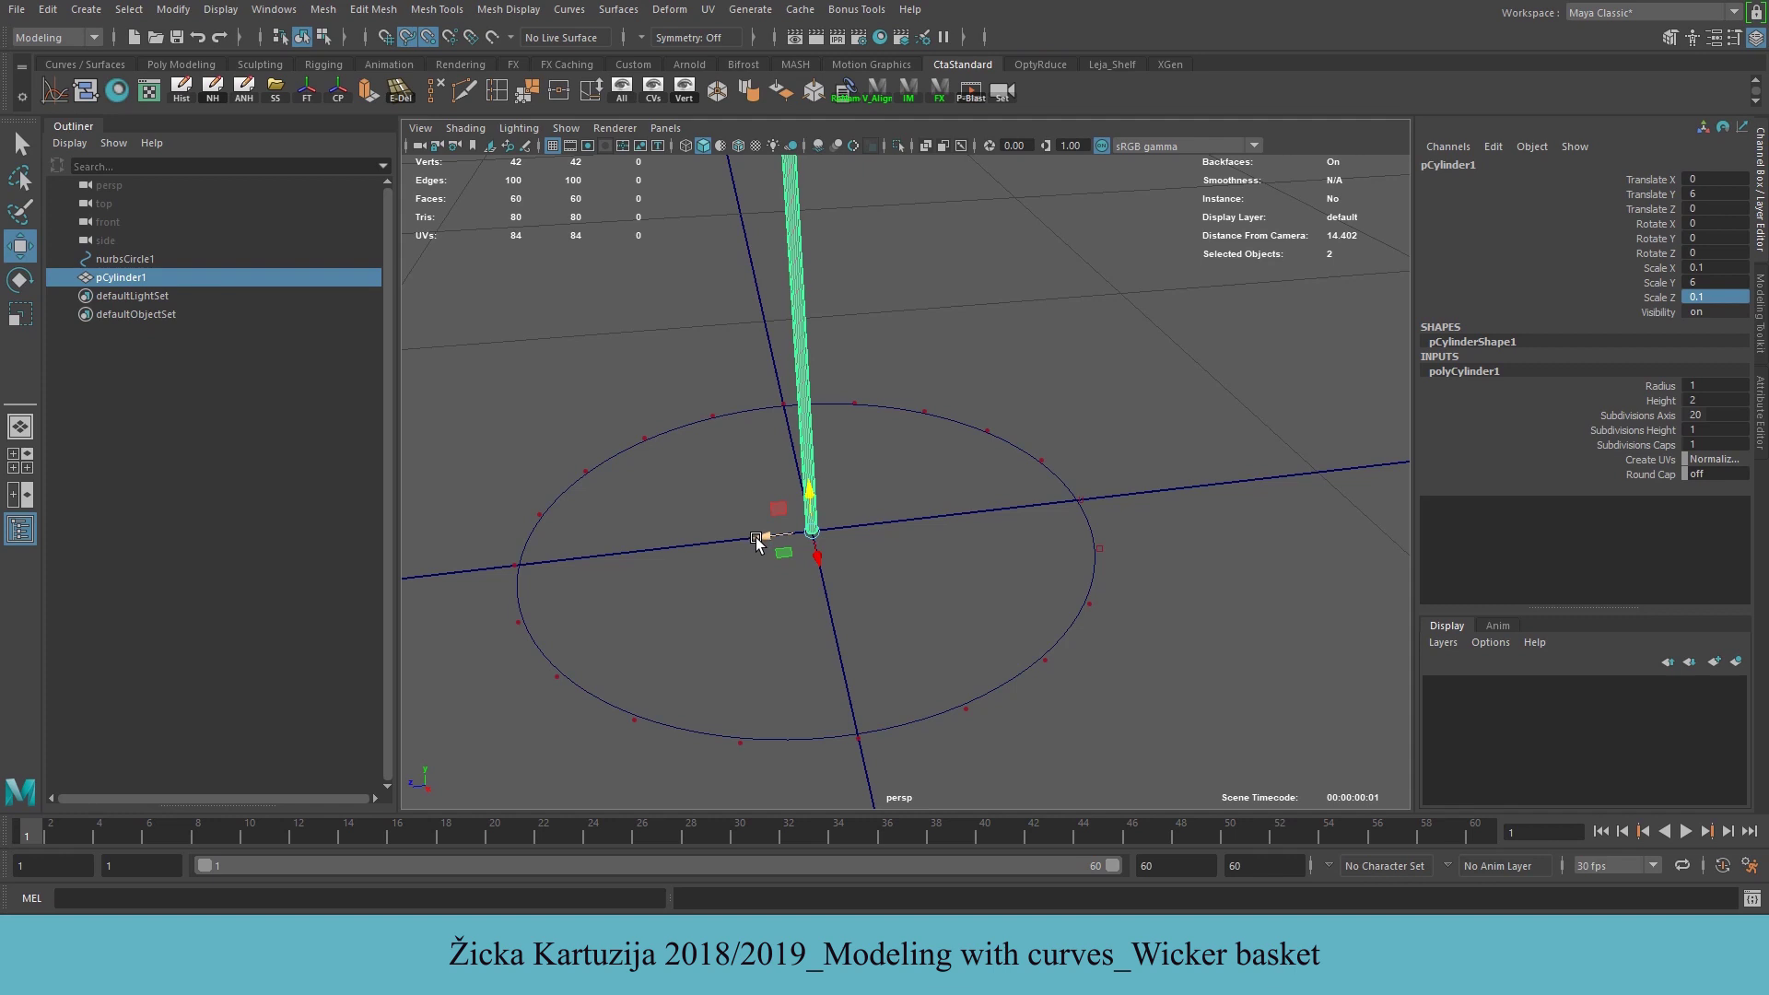
pyautogui.moveTo(763, 540); pyautogui.dragTo(1036, 511)
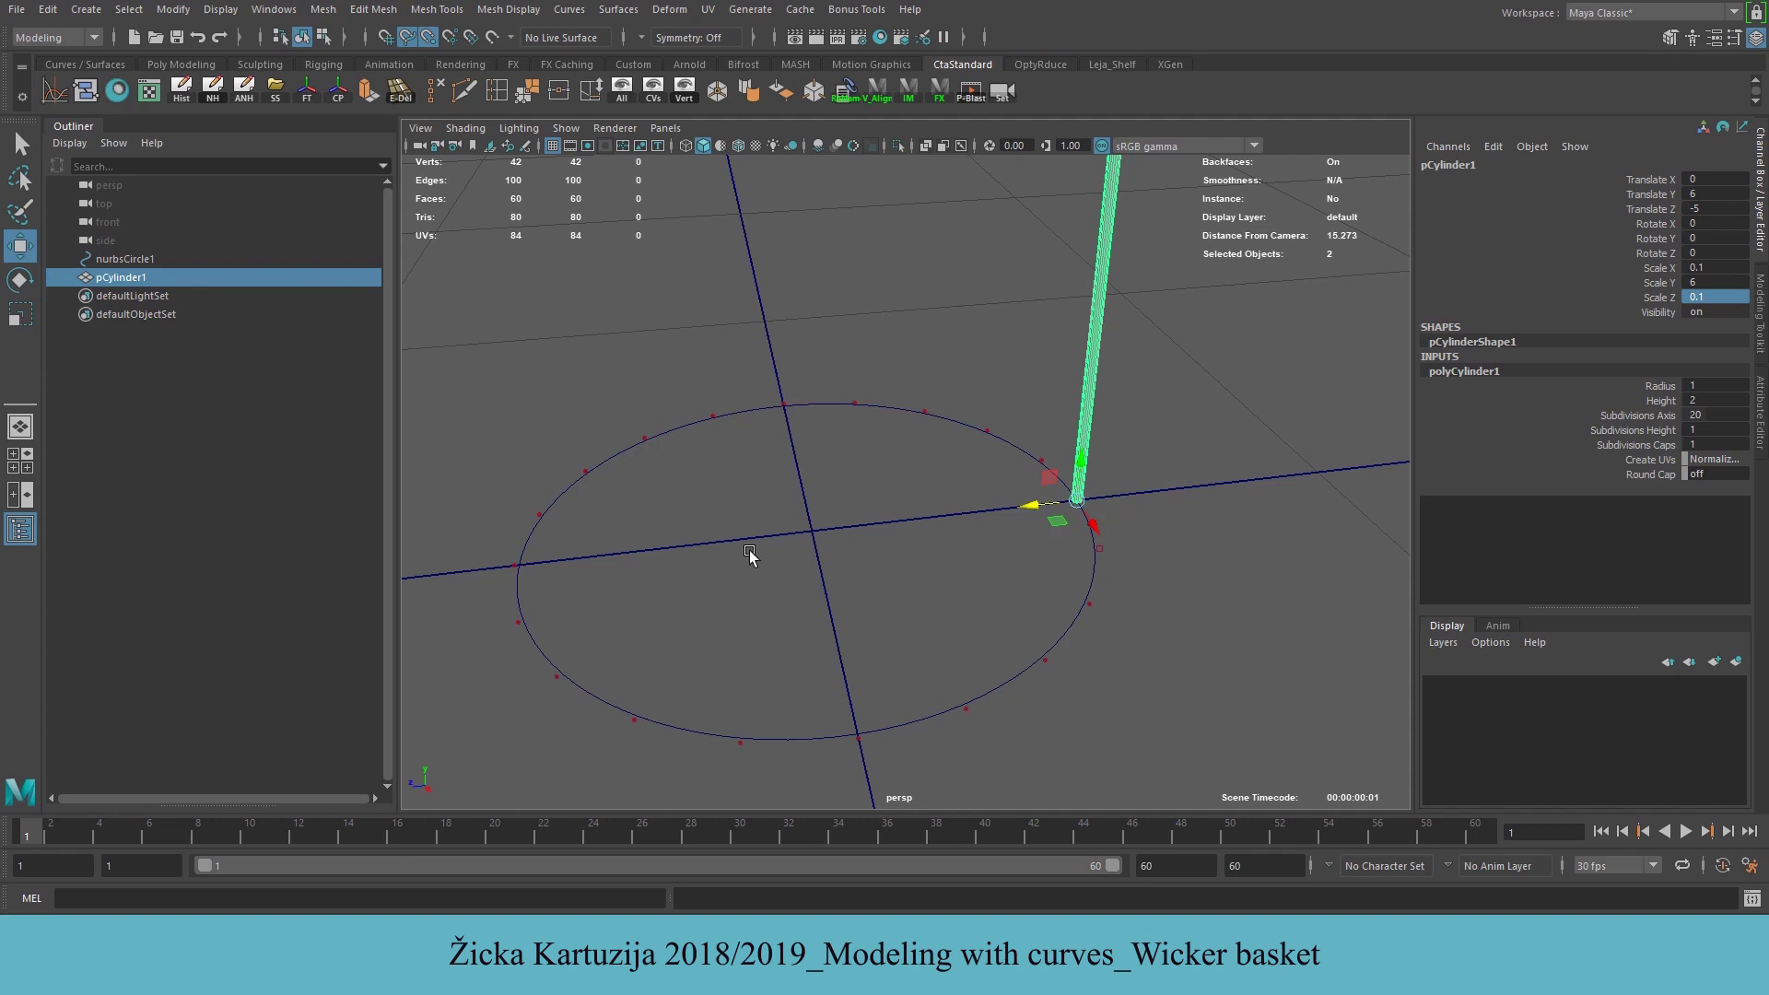
# Examine the rod's placement on the circle's edge from several angles, checking the circle and the rod separately
pyautogui.click(831, 405)
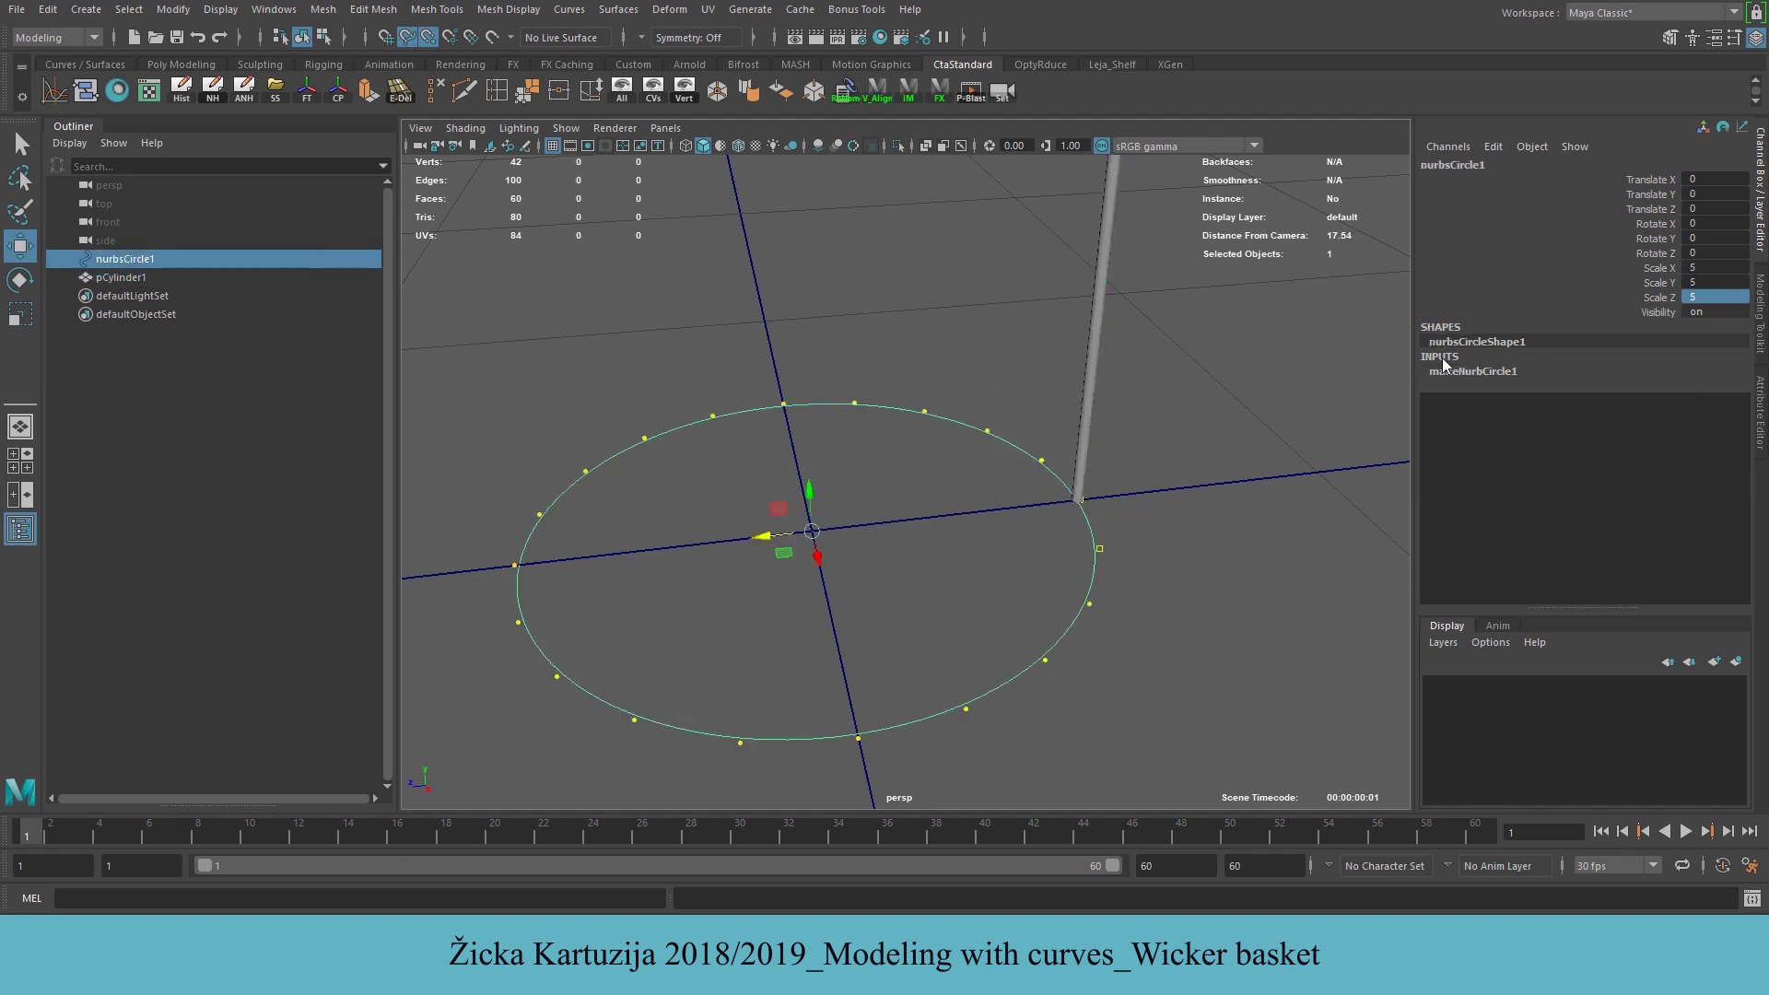
pyautogui.click(1092, 430)
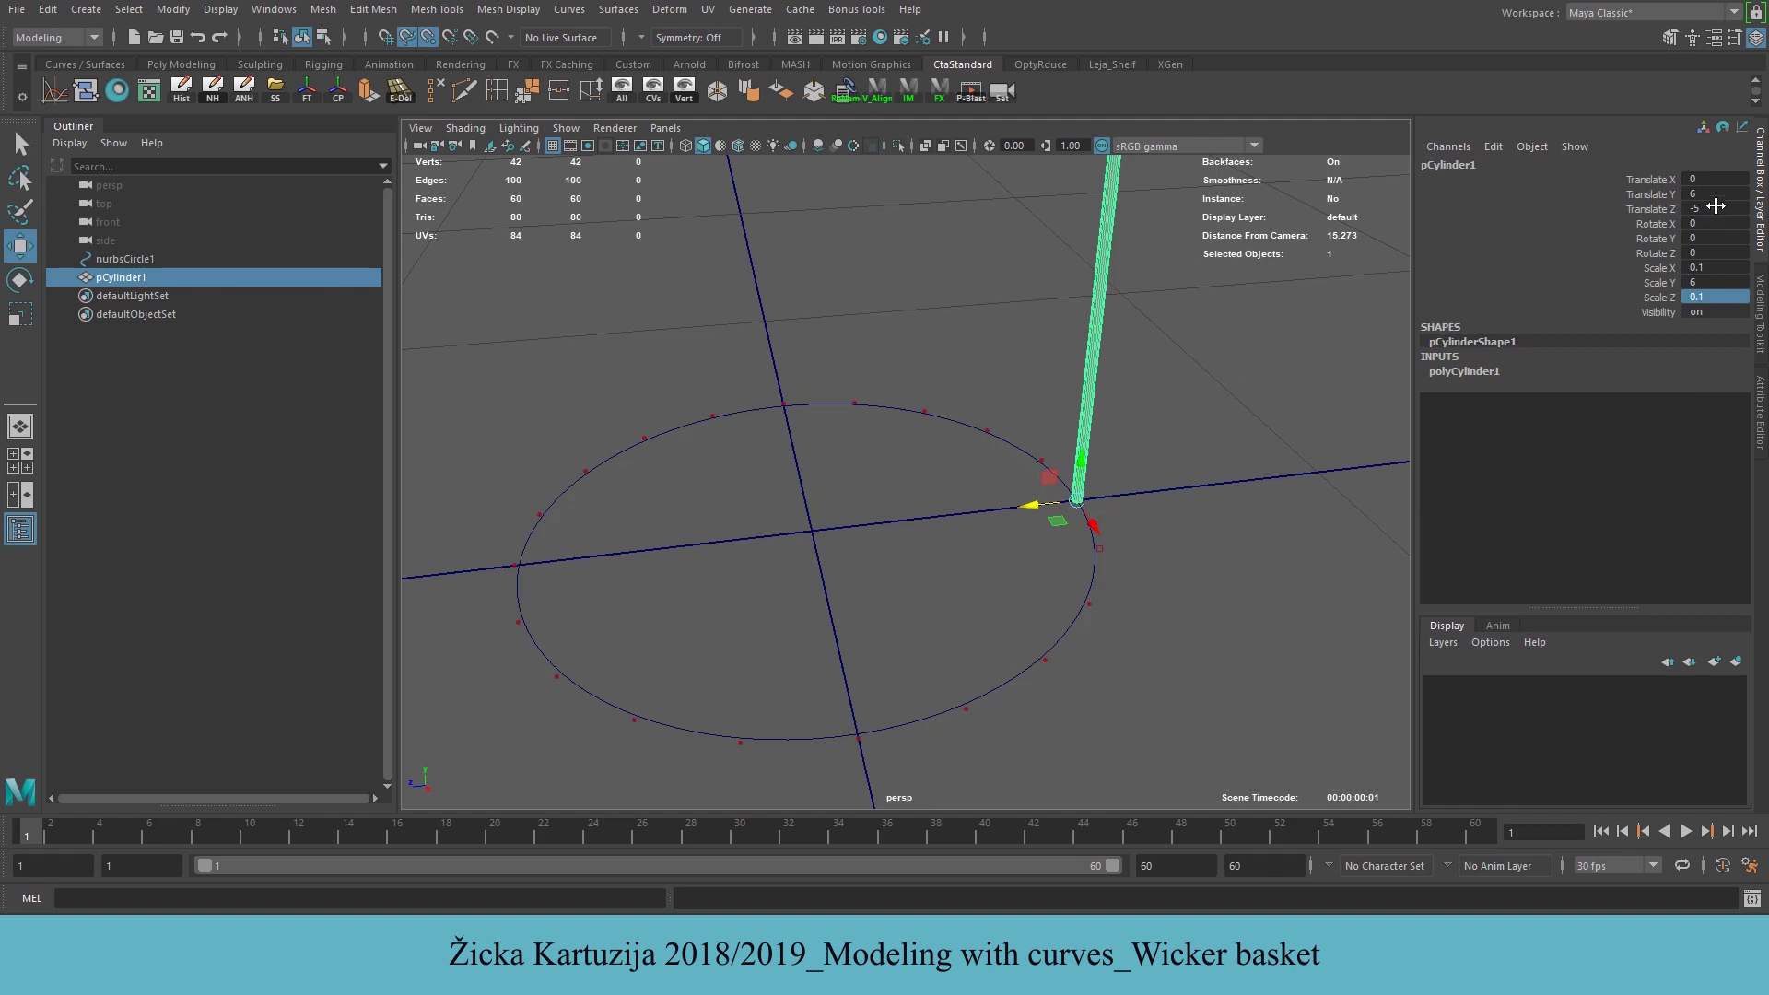
pyautogui.click(15, 157)
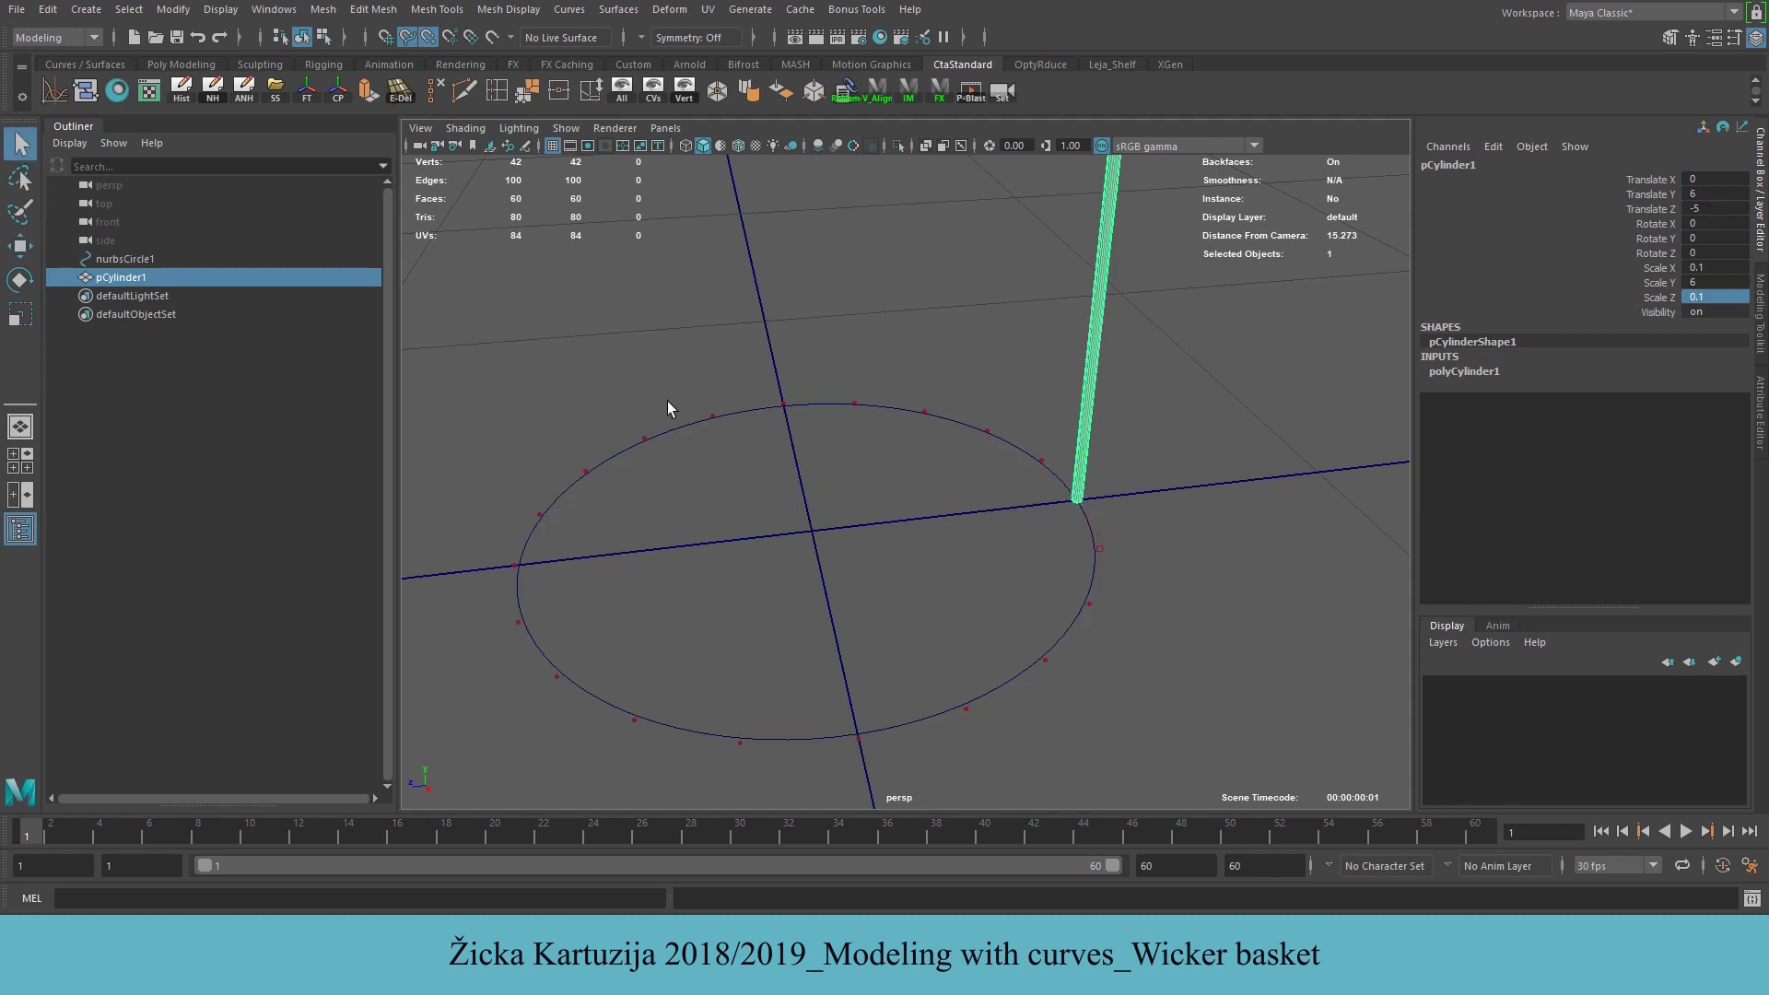
pyautogui.click(809, 485)
pyautogui.keyDown('alt'); pyautogui.moveTo(875, 569); pyautogui.dragTo(945, 449); pyautogui.keyUp('alt')
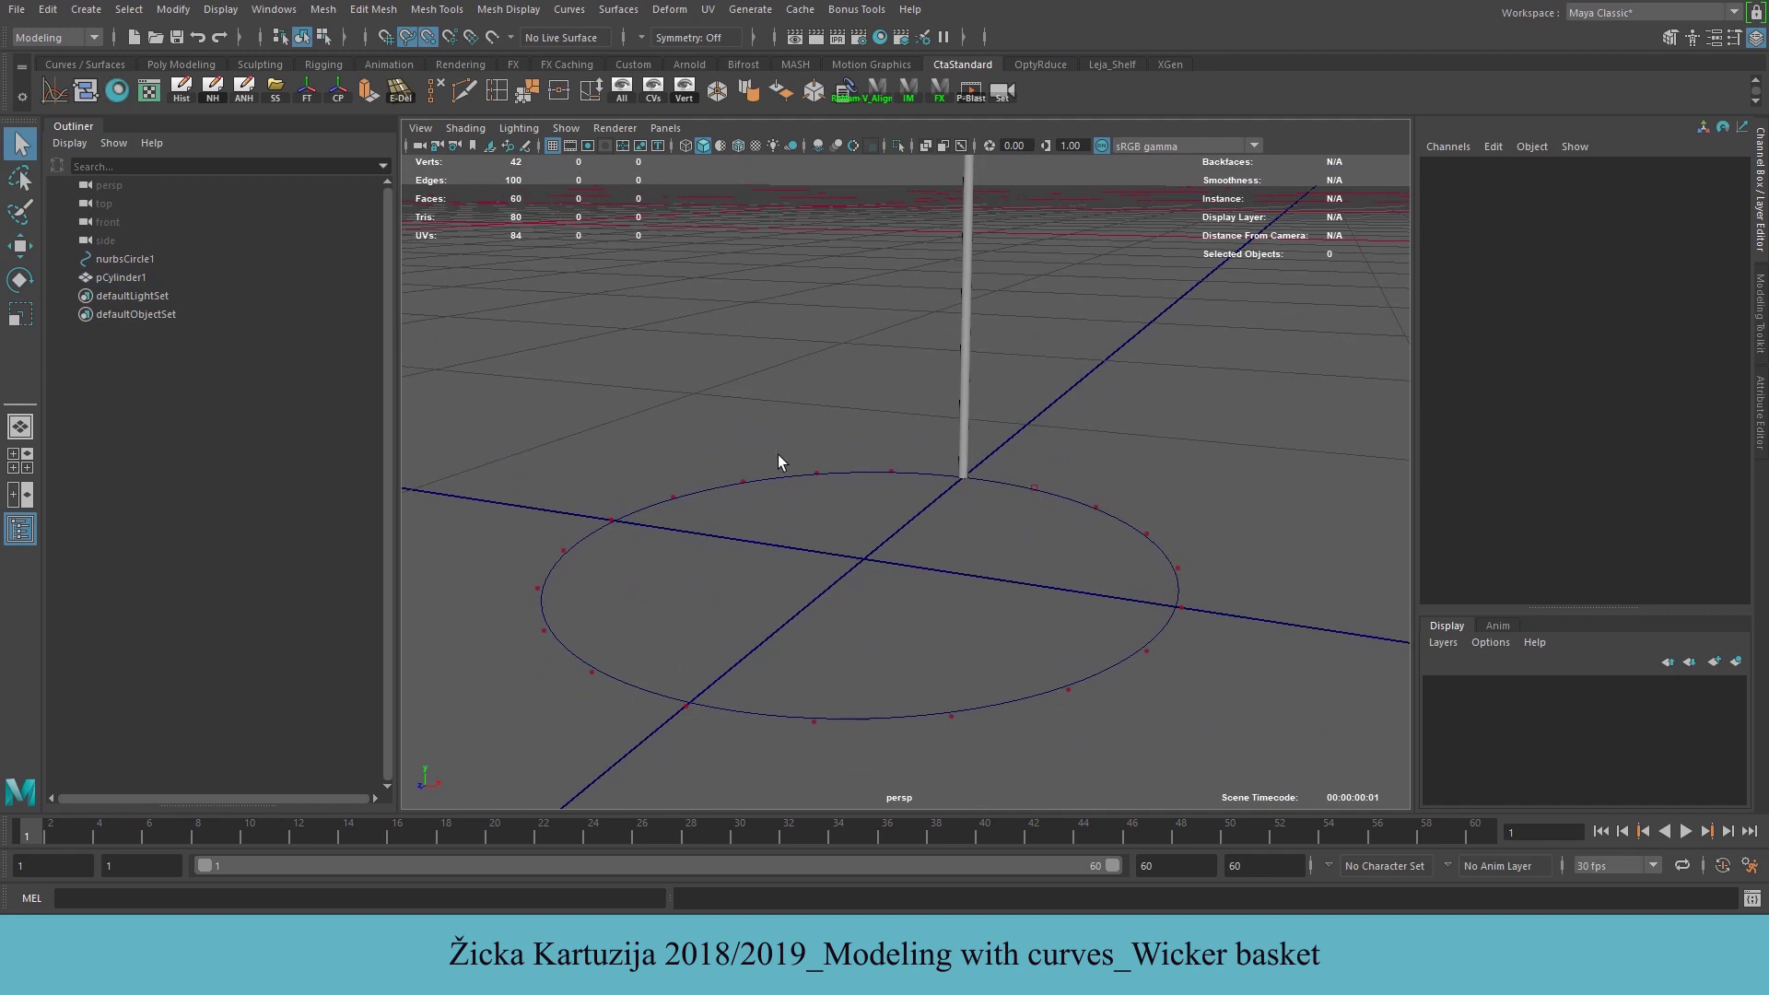
pyautogui.keyDown('alt'); pyautogui.moveTo(866, 299); pyautogui.dragTo(877, 444); pyautogui.keyUp('alt')
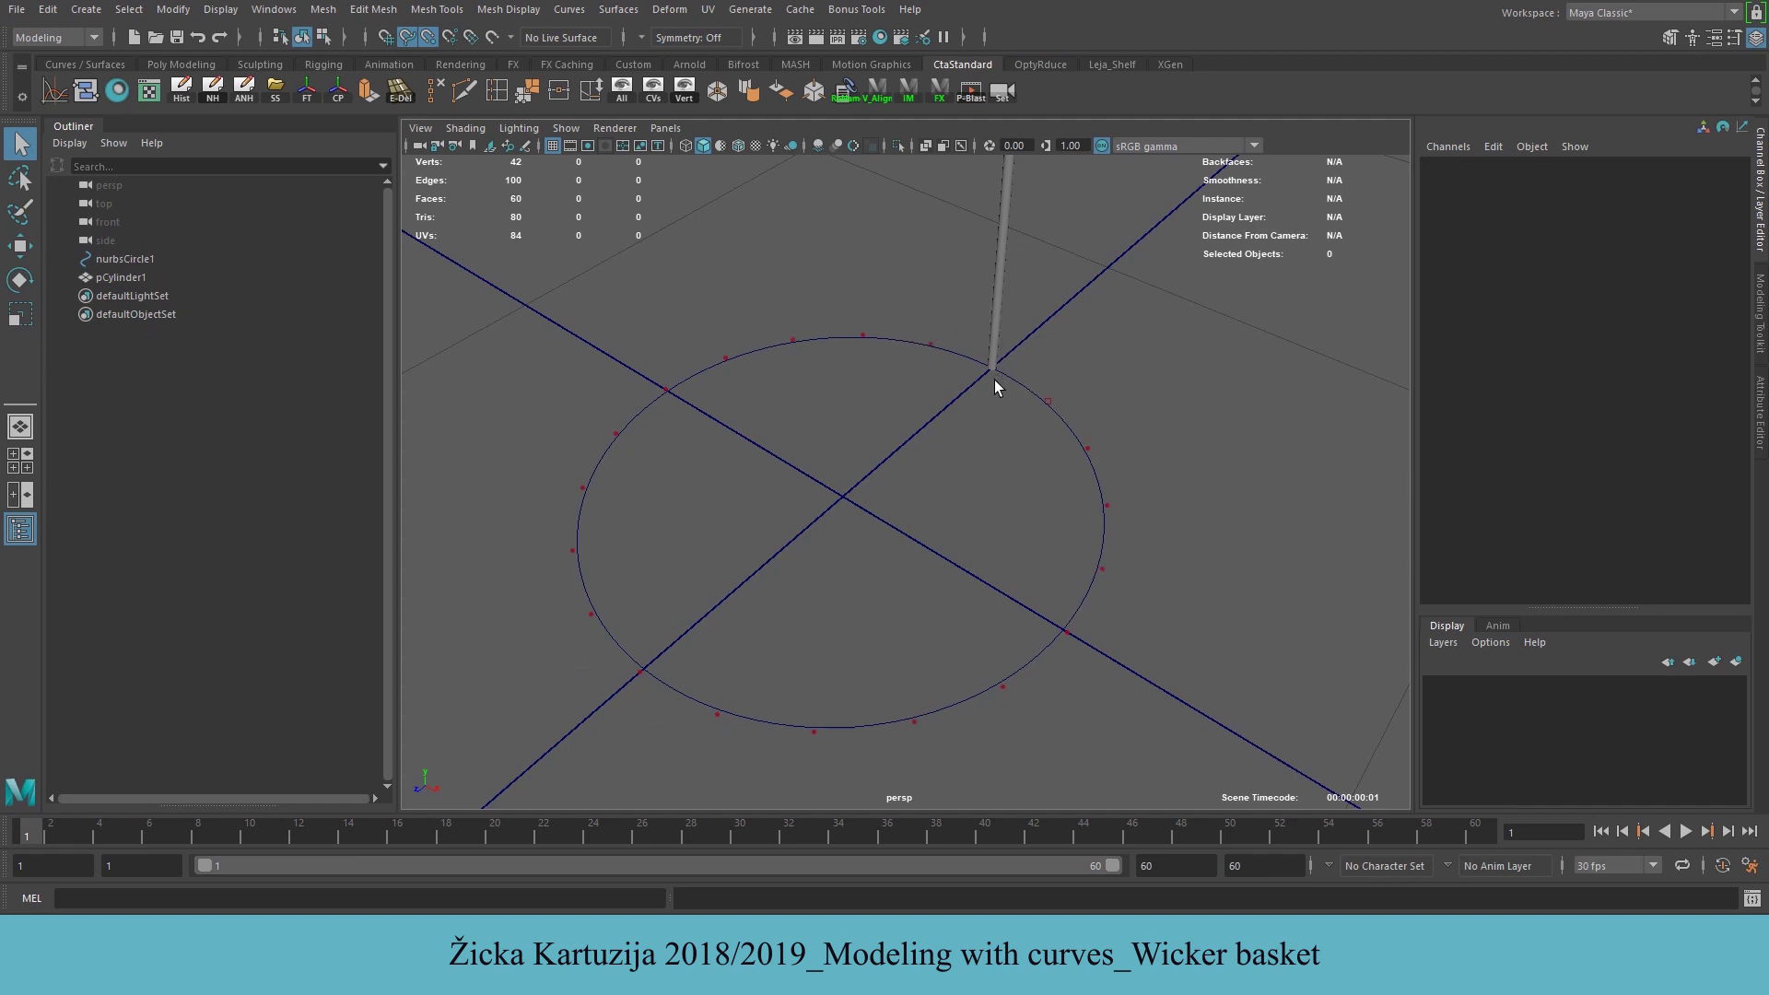
pyautogui.keyDown('alt'); pyautogui.moveTo(920, 414); pyautogui.dragTo(967, 310); pyautogui.keyUp('alt')
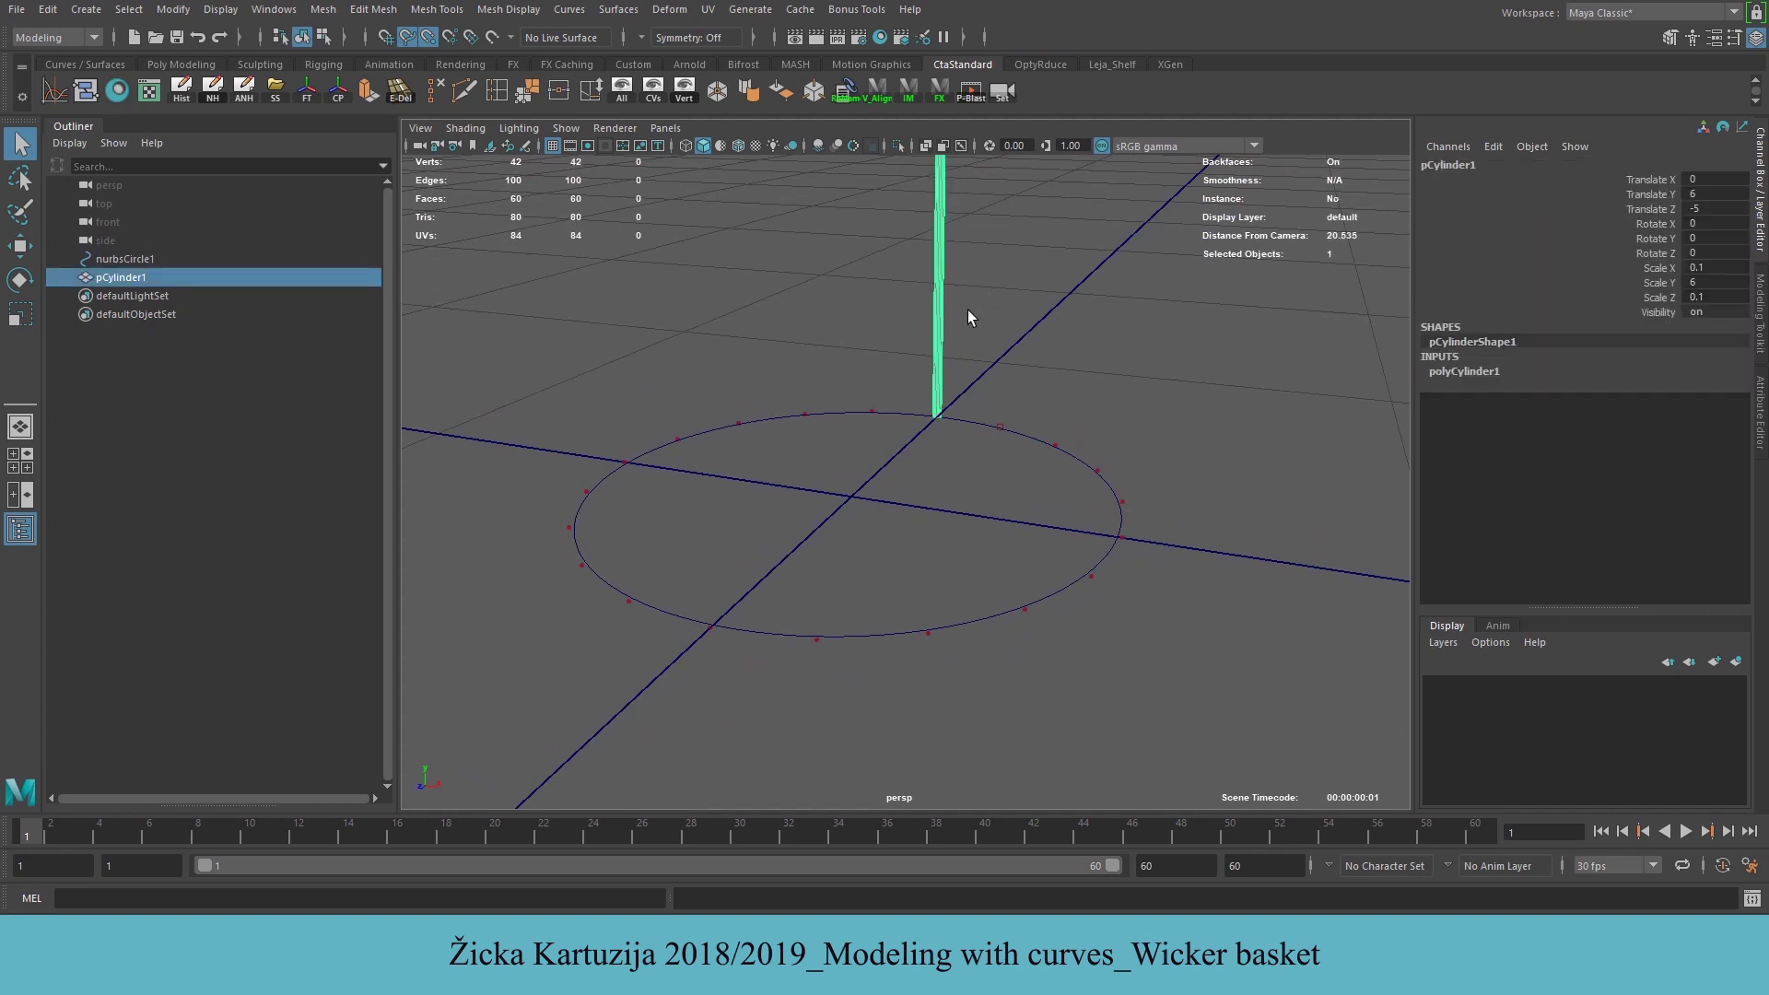
# Open the Duplicate Special options for the rod and reset them to their defaults
pyautogui.click(84, 10)
pyautogui.click(51, 10)
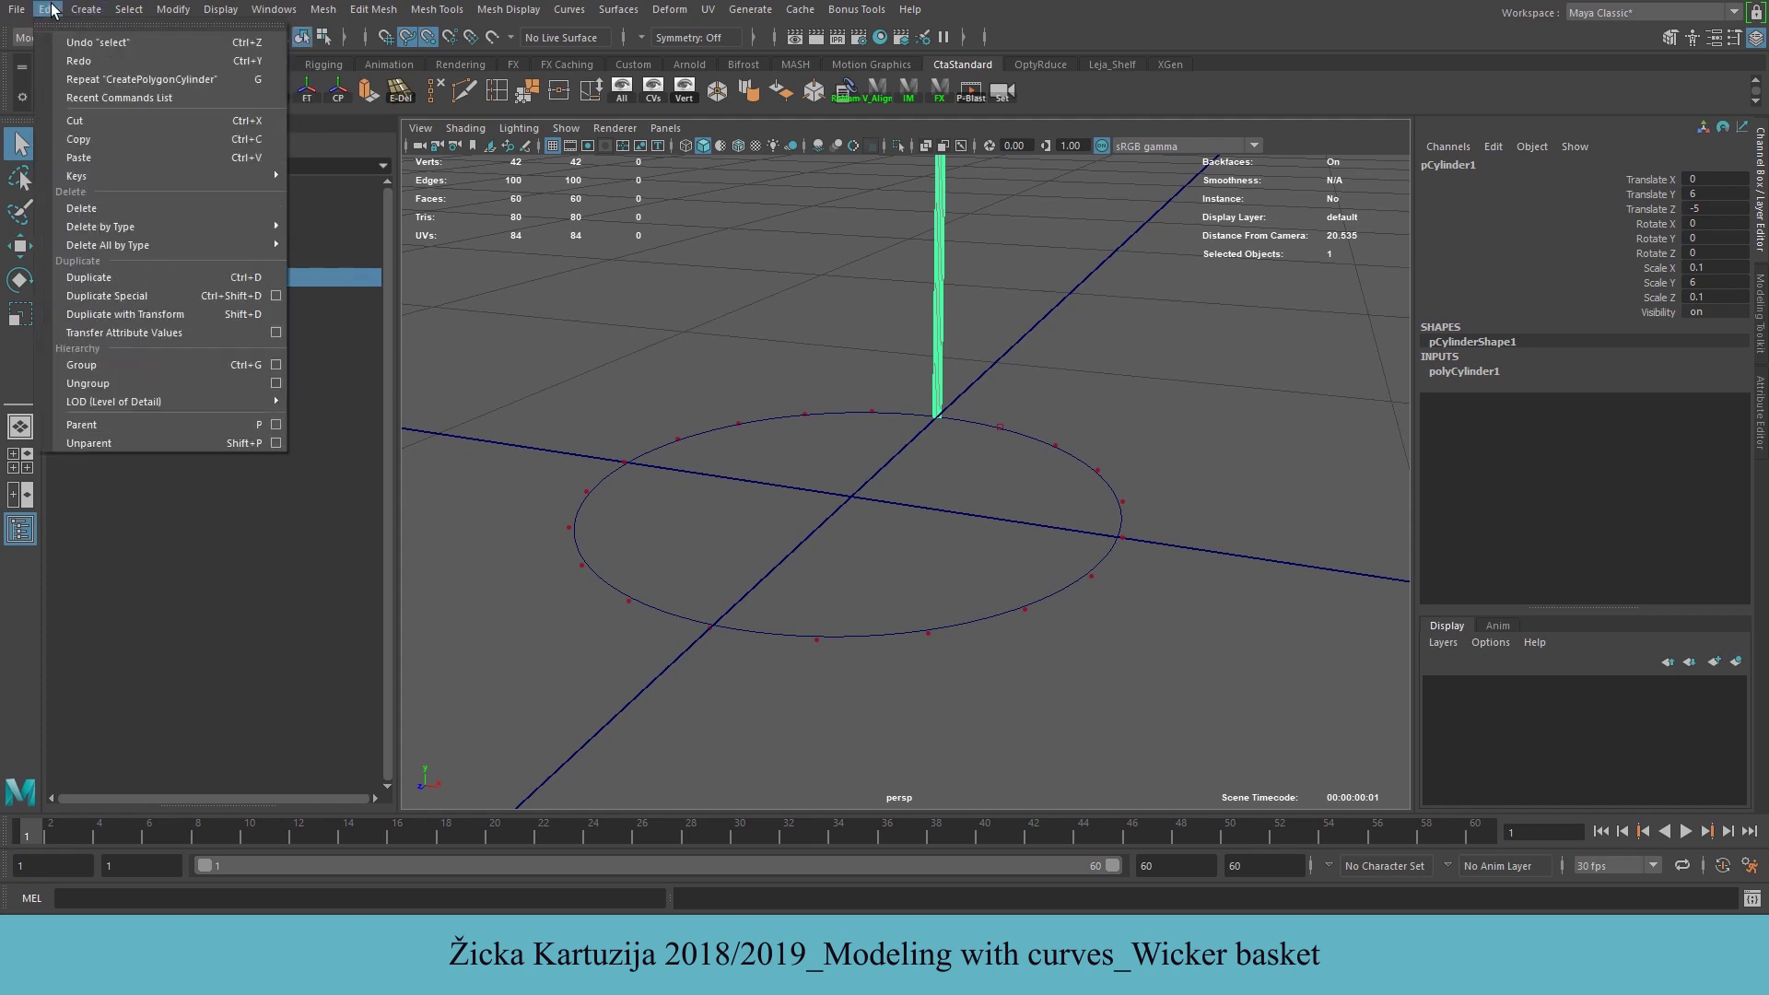
pyautogui.click(276, 296)
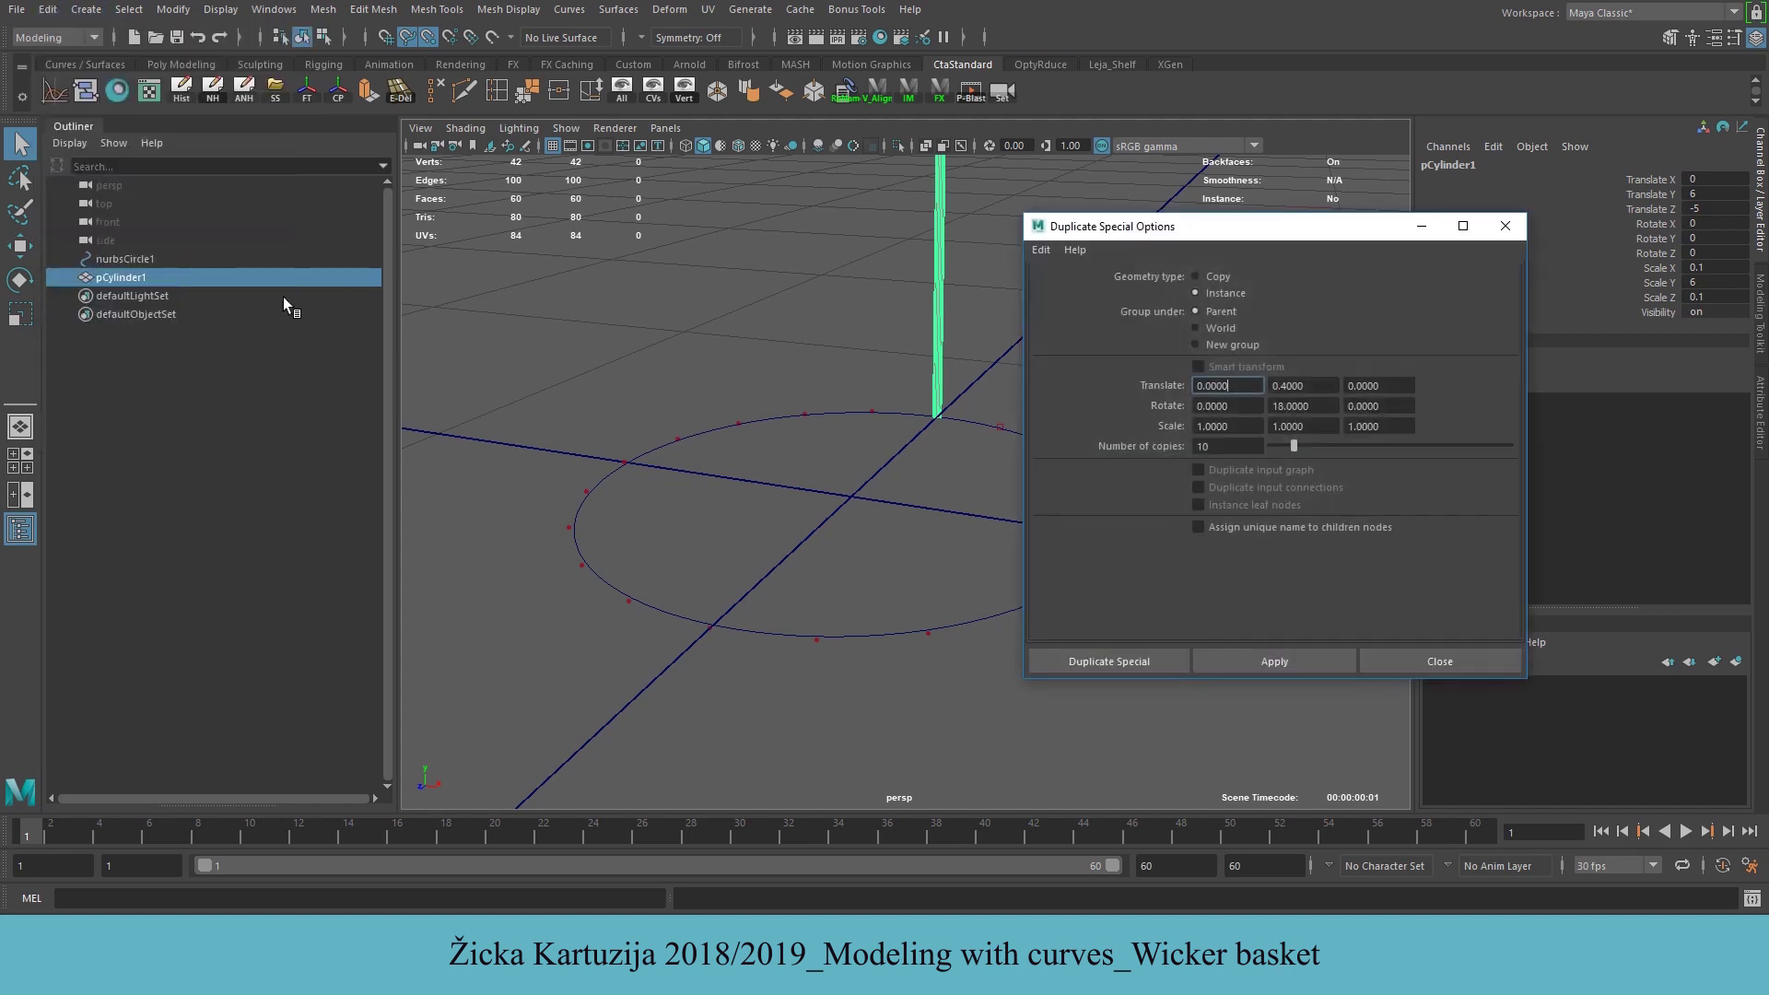
pyautogui.click(1045, 249)
pyautogui.click(1071, 287)
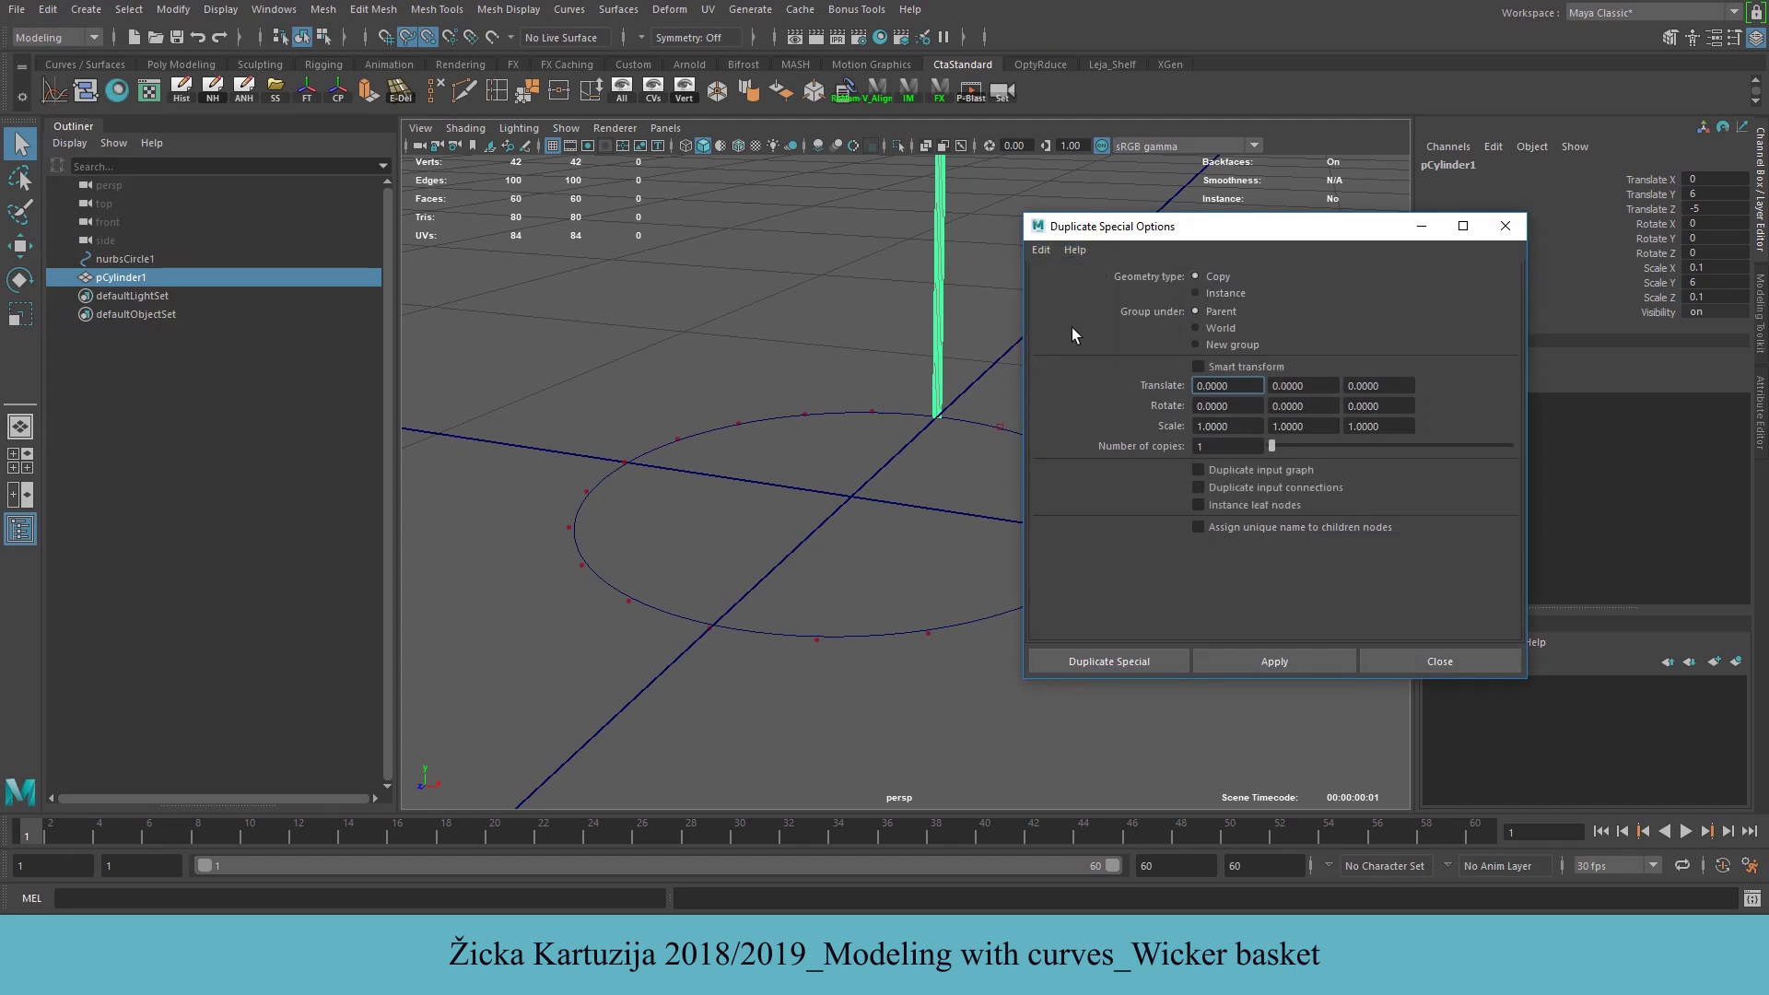
# Create 20 copies of the rod with Duplicate Special, using Instance as the geometry type
pyautogui.moveTo(1234, 230); pyautogui.dragTo(1325, 225)
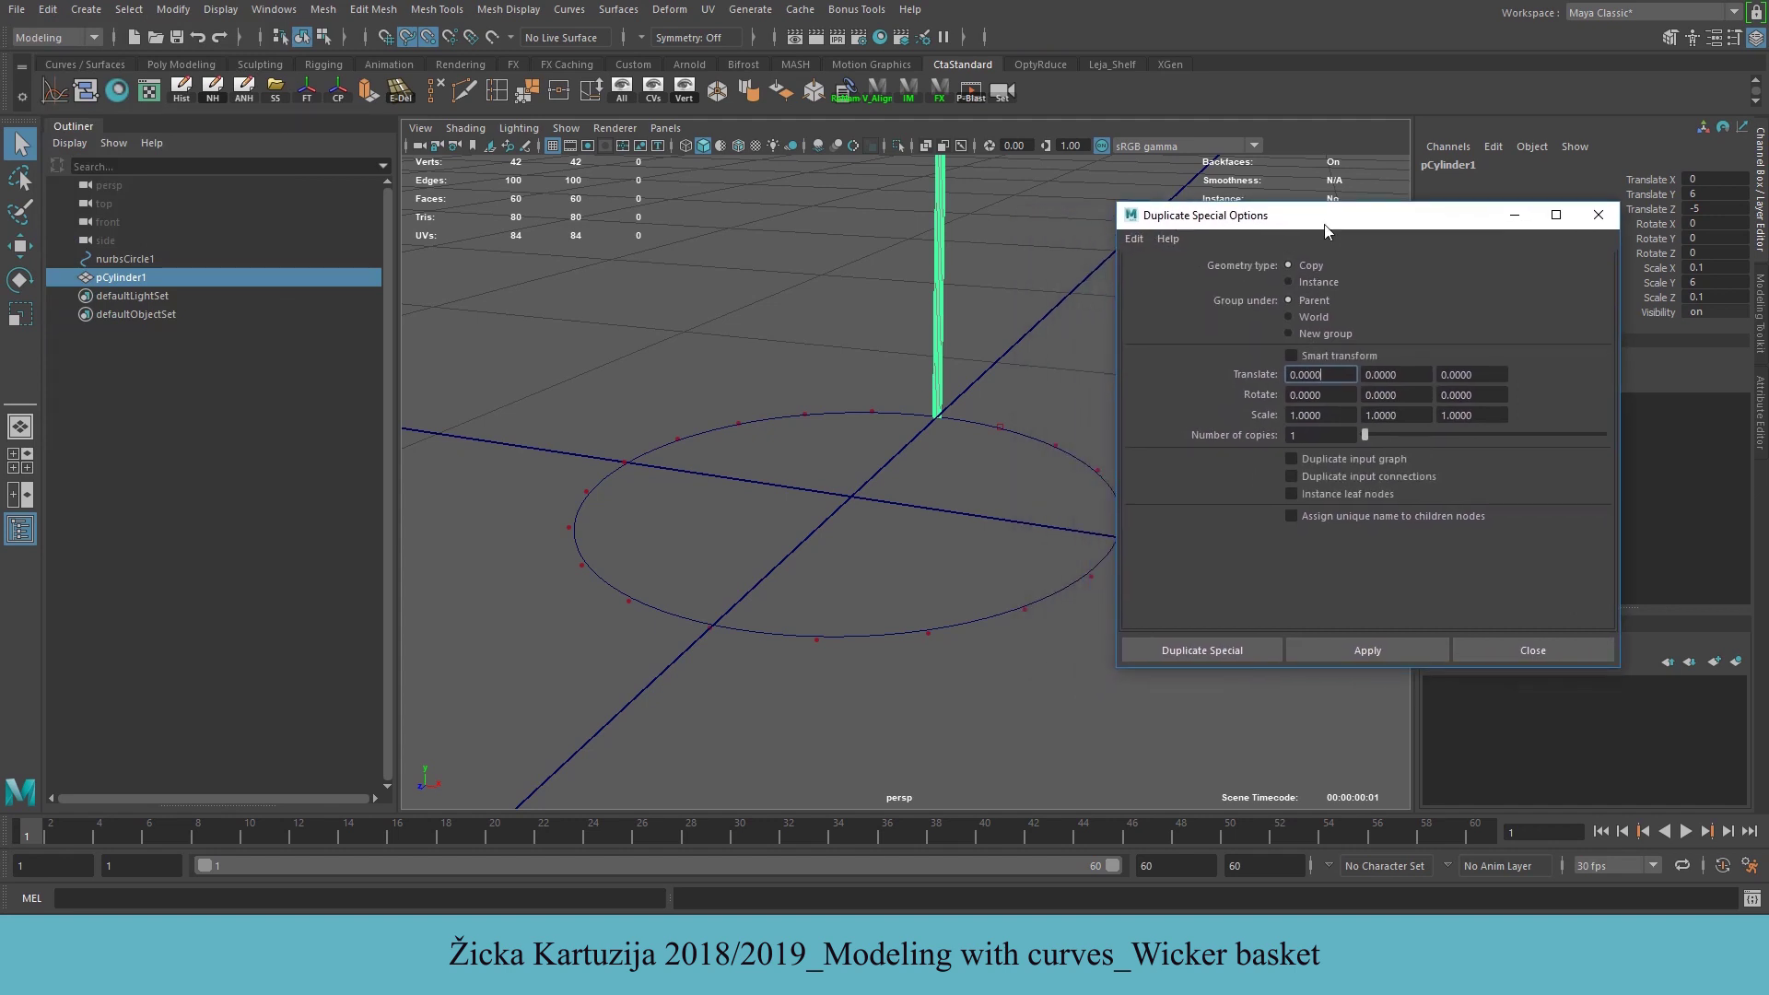
pyautogui.click(1317, 281)
pyautogui.keyDown('alt'); pyautogui.moveTo(892, 300); pyautogui.dragTo(929, 260); pyautogui.keyUp('alt')
pyautogui.keyDown('alt'); pyautogui.moveTo(853, 442); pyautogui.dragTo(926, 403); pyautogui.keyUp('alt')
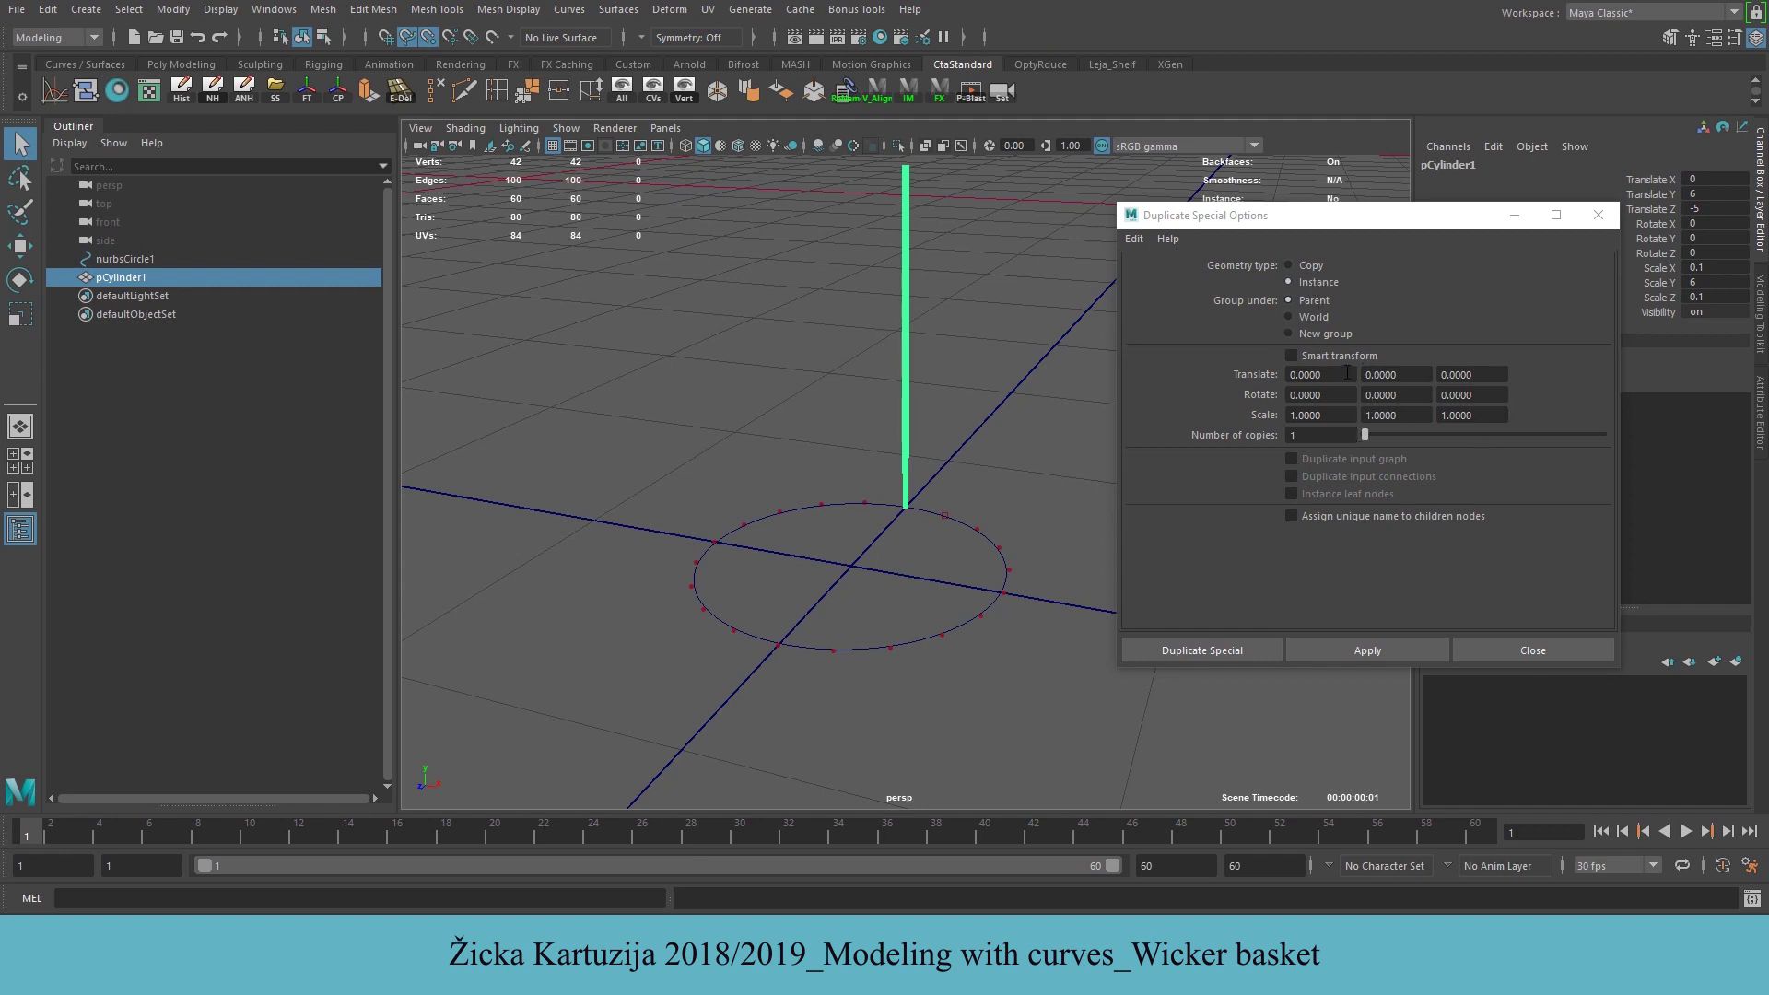
pyautogui.click(1335, 436)
pyautogui.write('20')
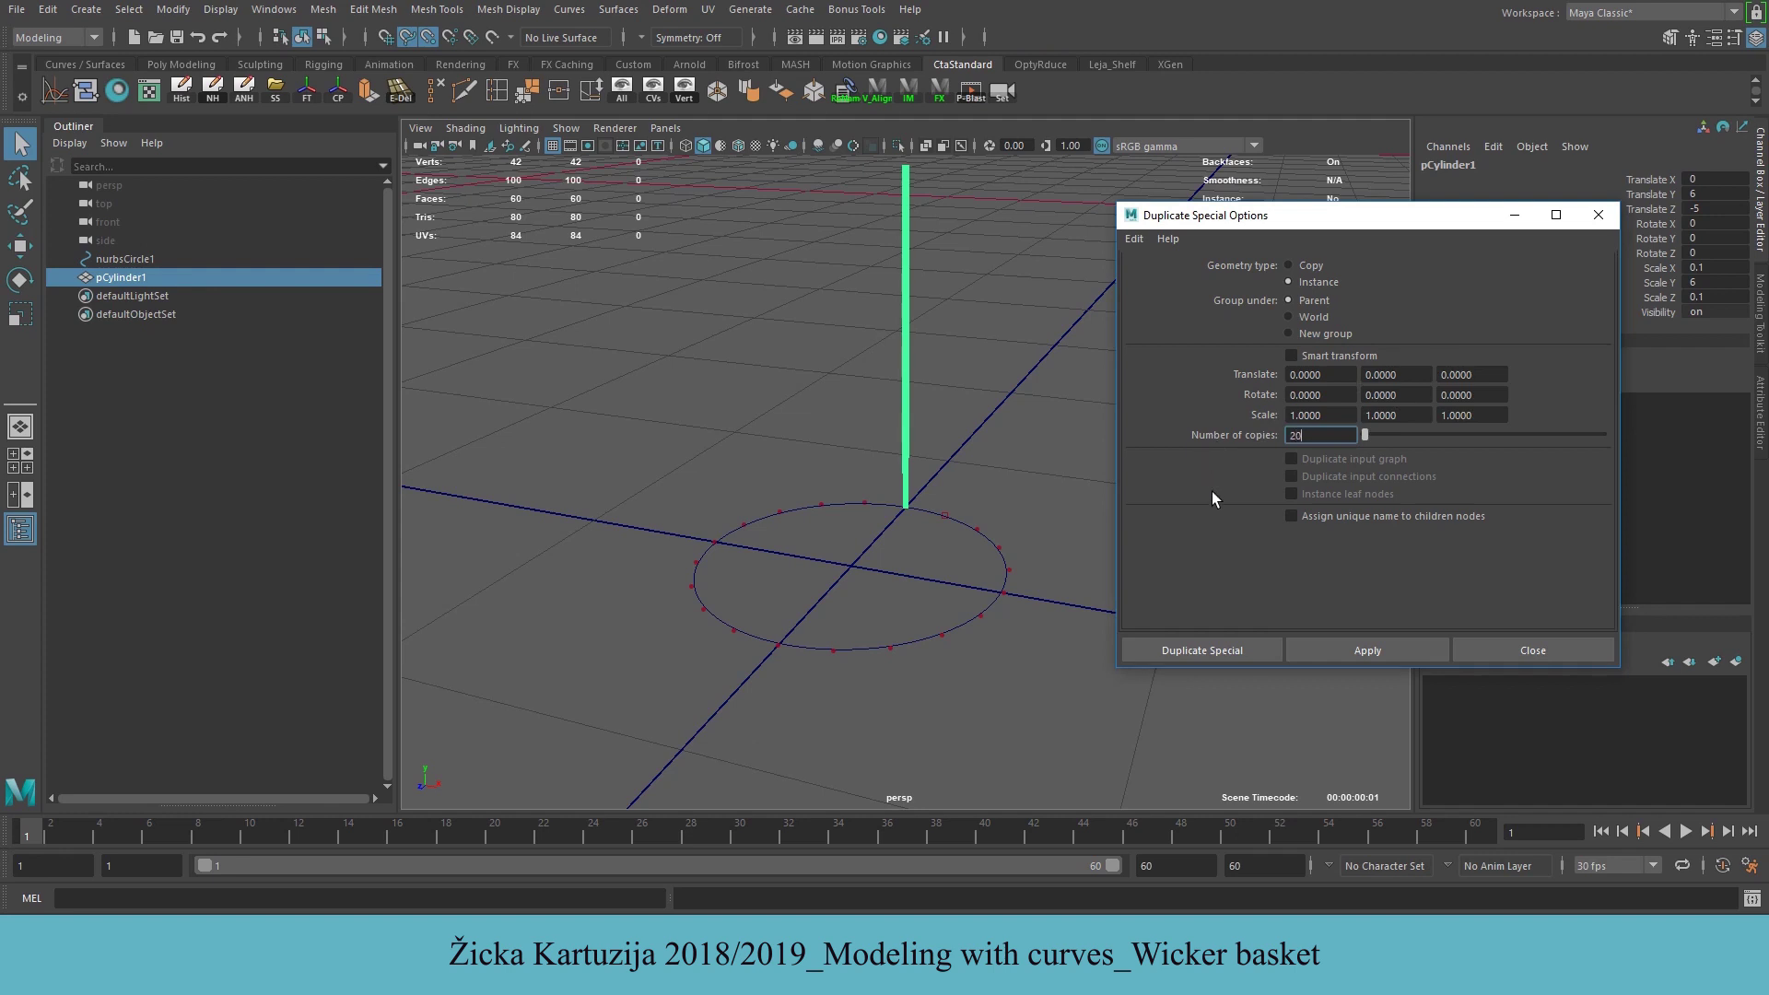
pyautogui.click(1240, 650)
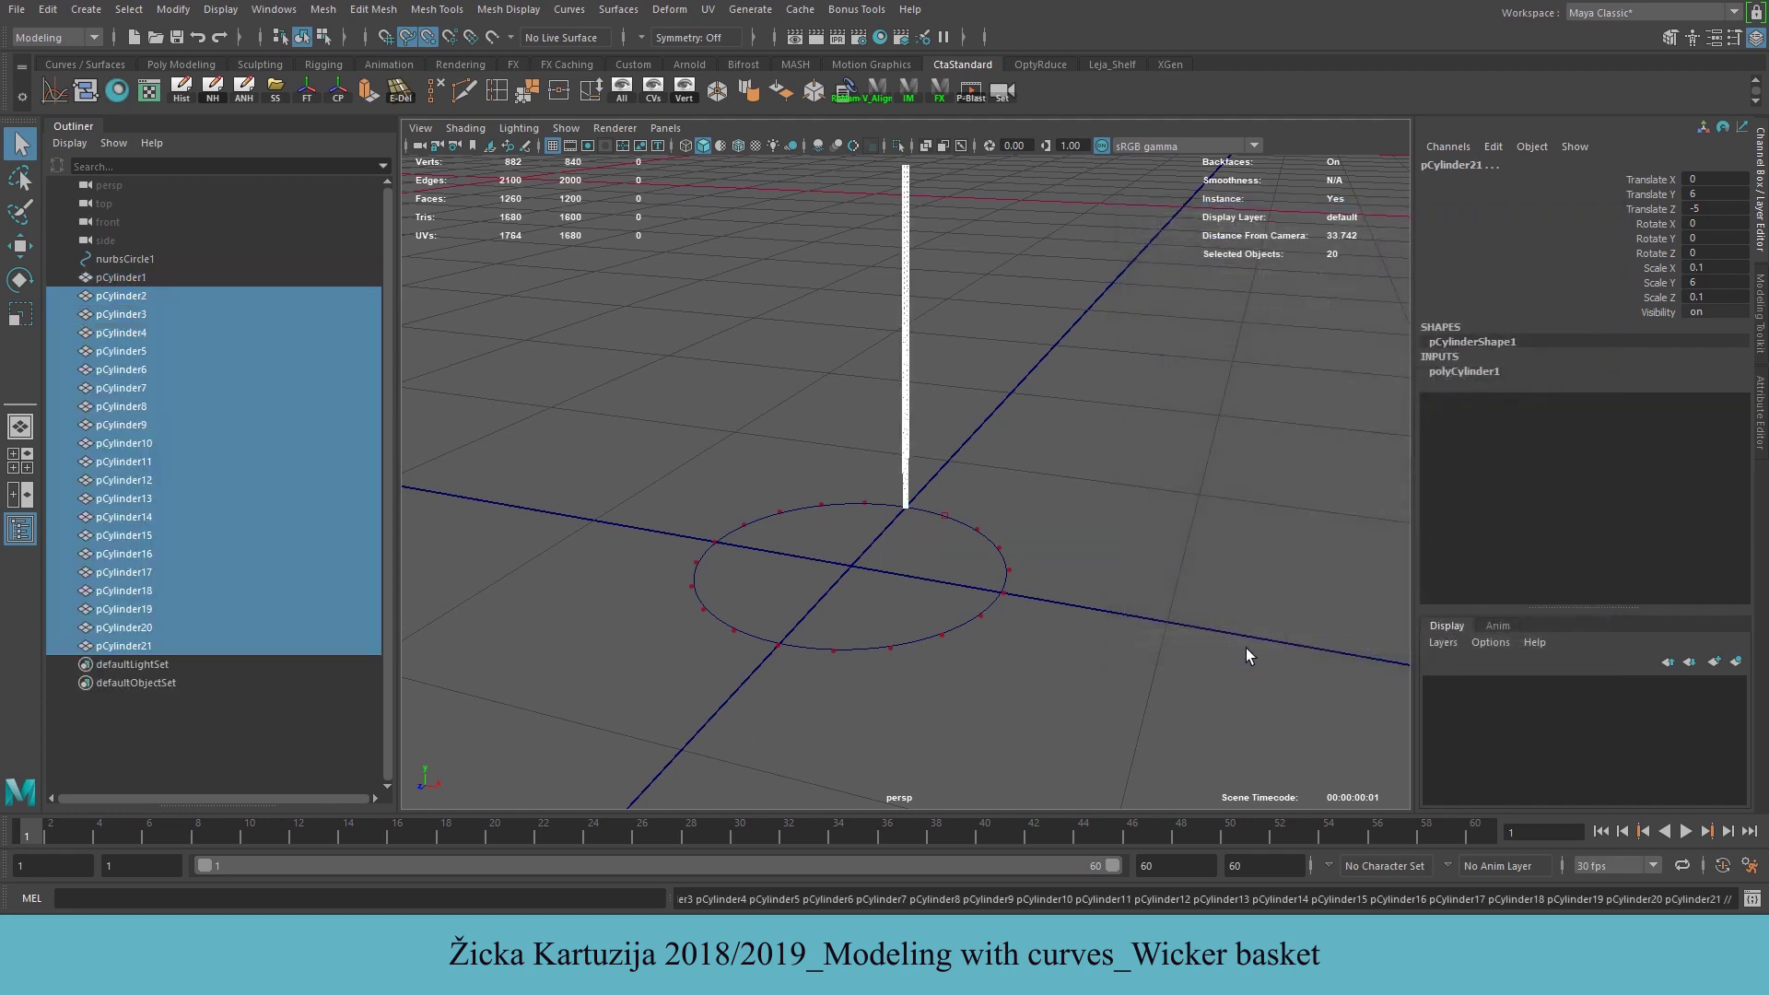
# Distribute all rods, pCylinder1 to pCylinder21, around the NURBS circle with Position Along Curve
pyautogui.click(118, 276)
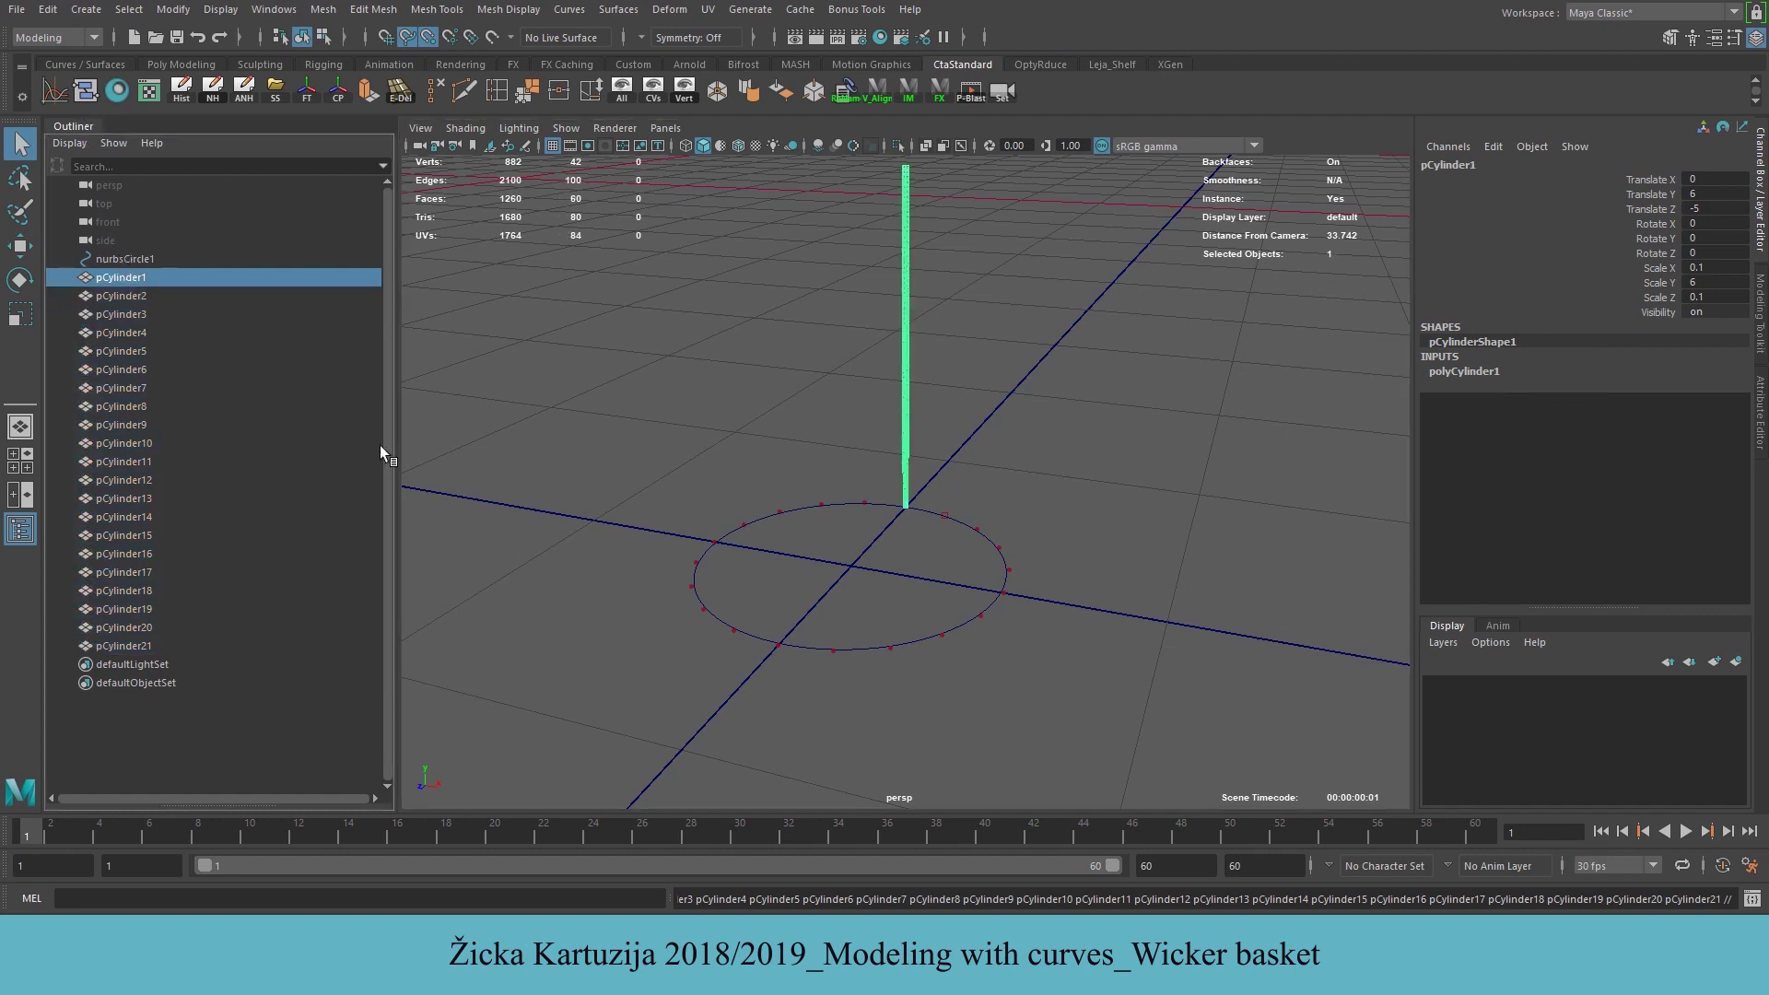
pyautogui.keyDown('shift'); pyautogui.click(125, 647); pyautogui.keyUp('shift')
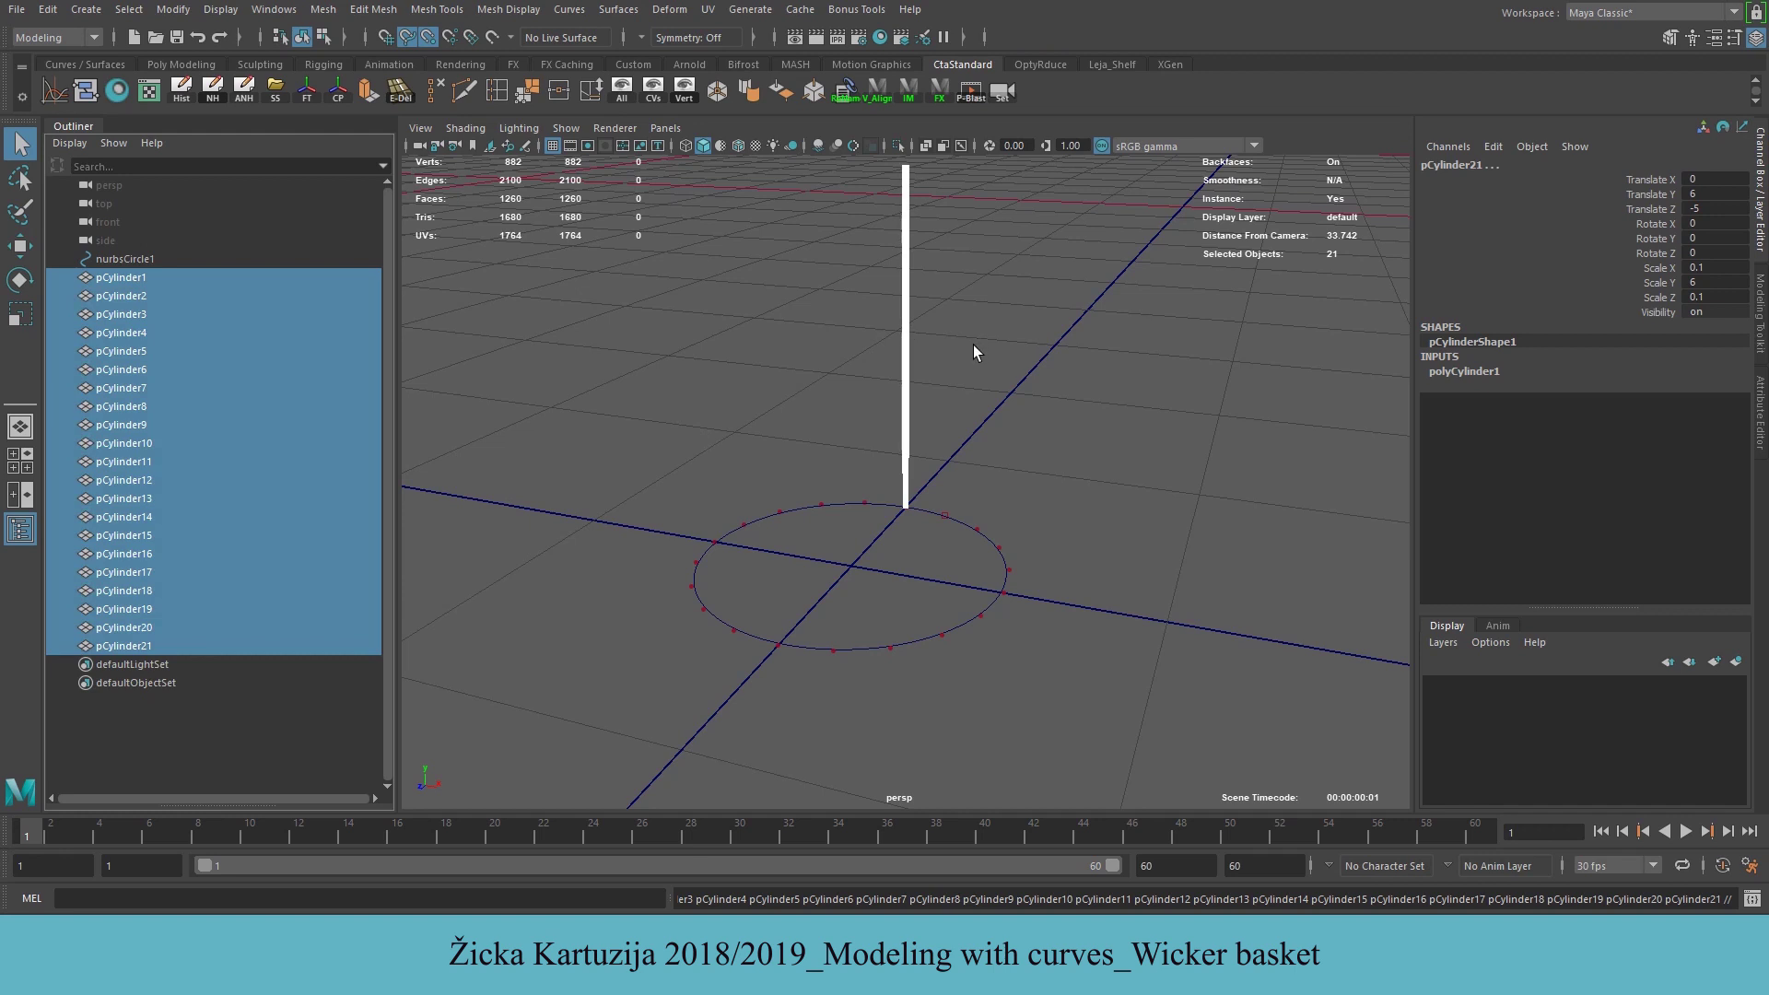
pyautogui.keyDown('shift'); pyautogui.click(846, 504); pyautogui.keyUp('shift')
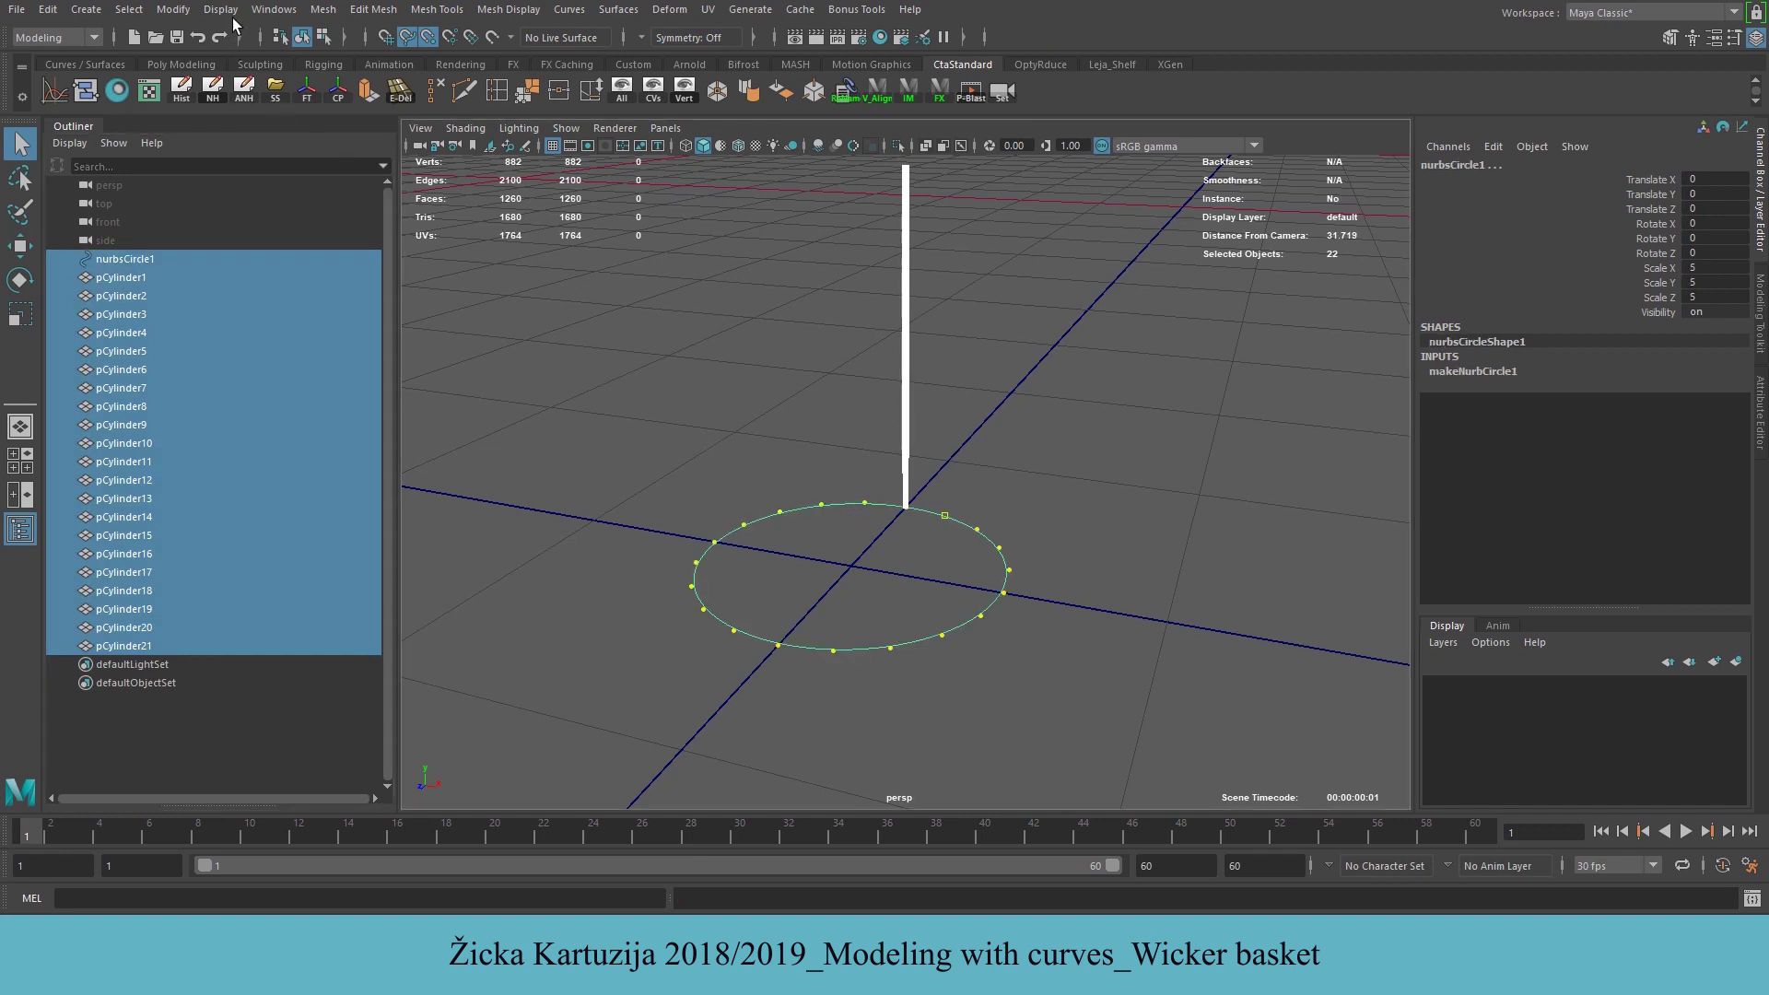
pyautogui.click(313, 9)
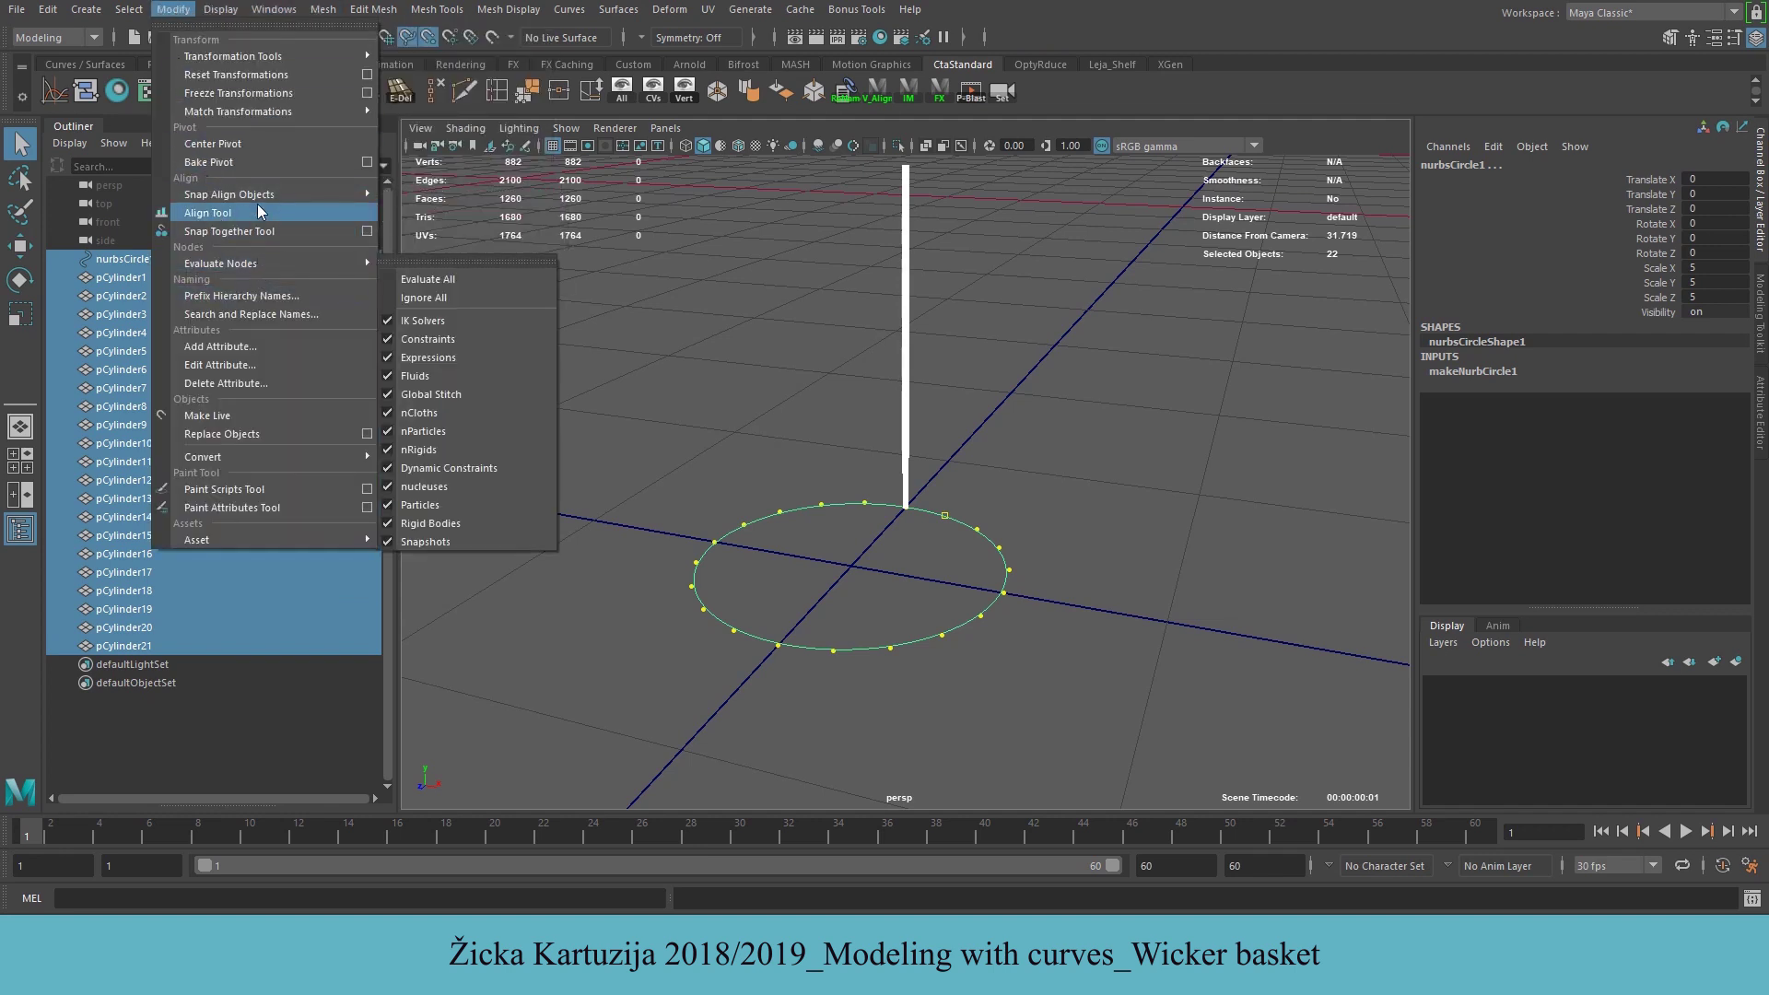
pyautogui.moveTo(269, 194)
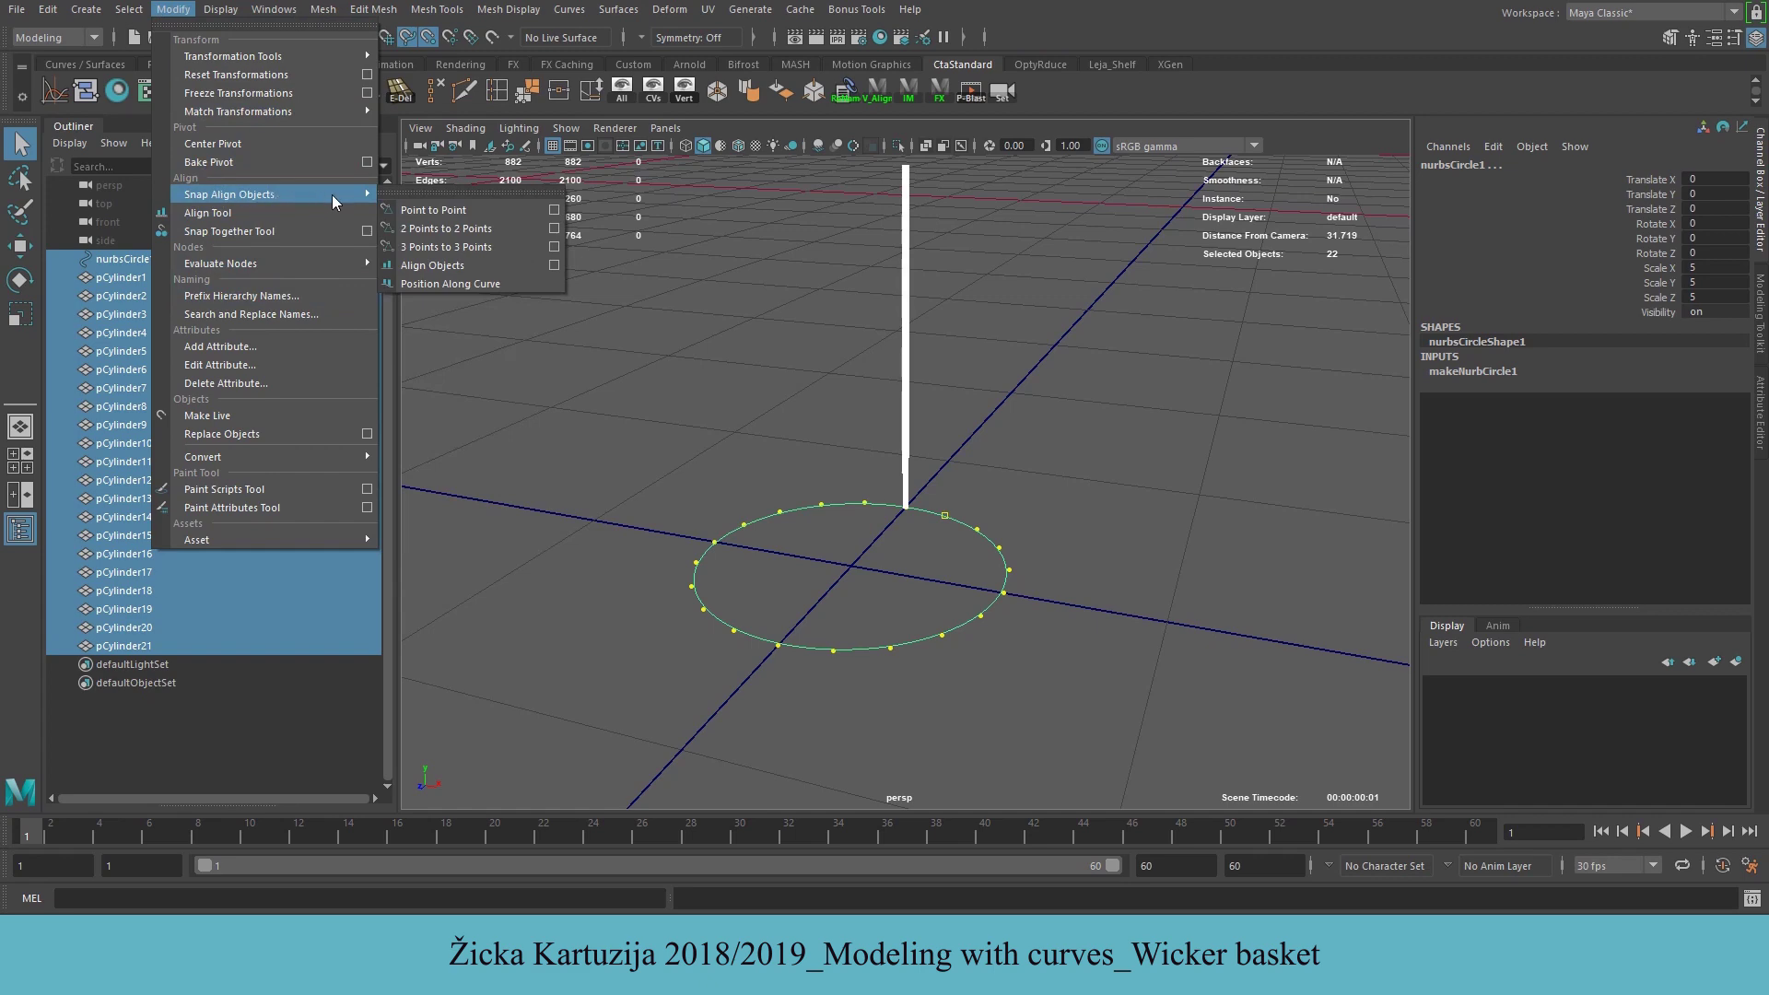
pyautogui.click(494, 281)
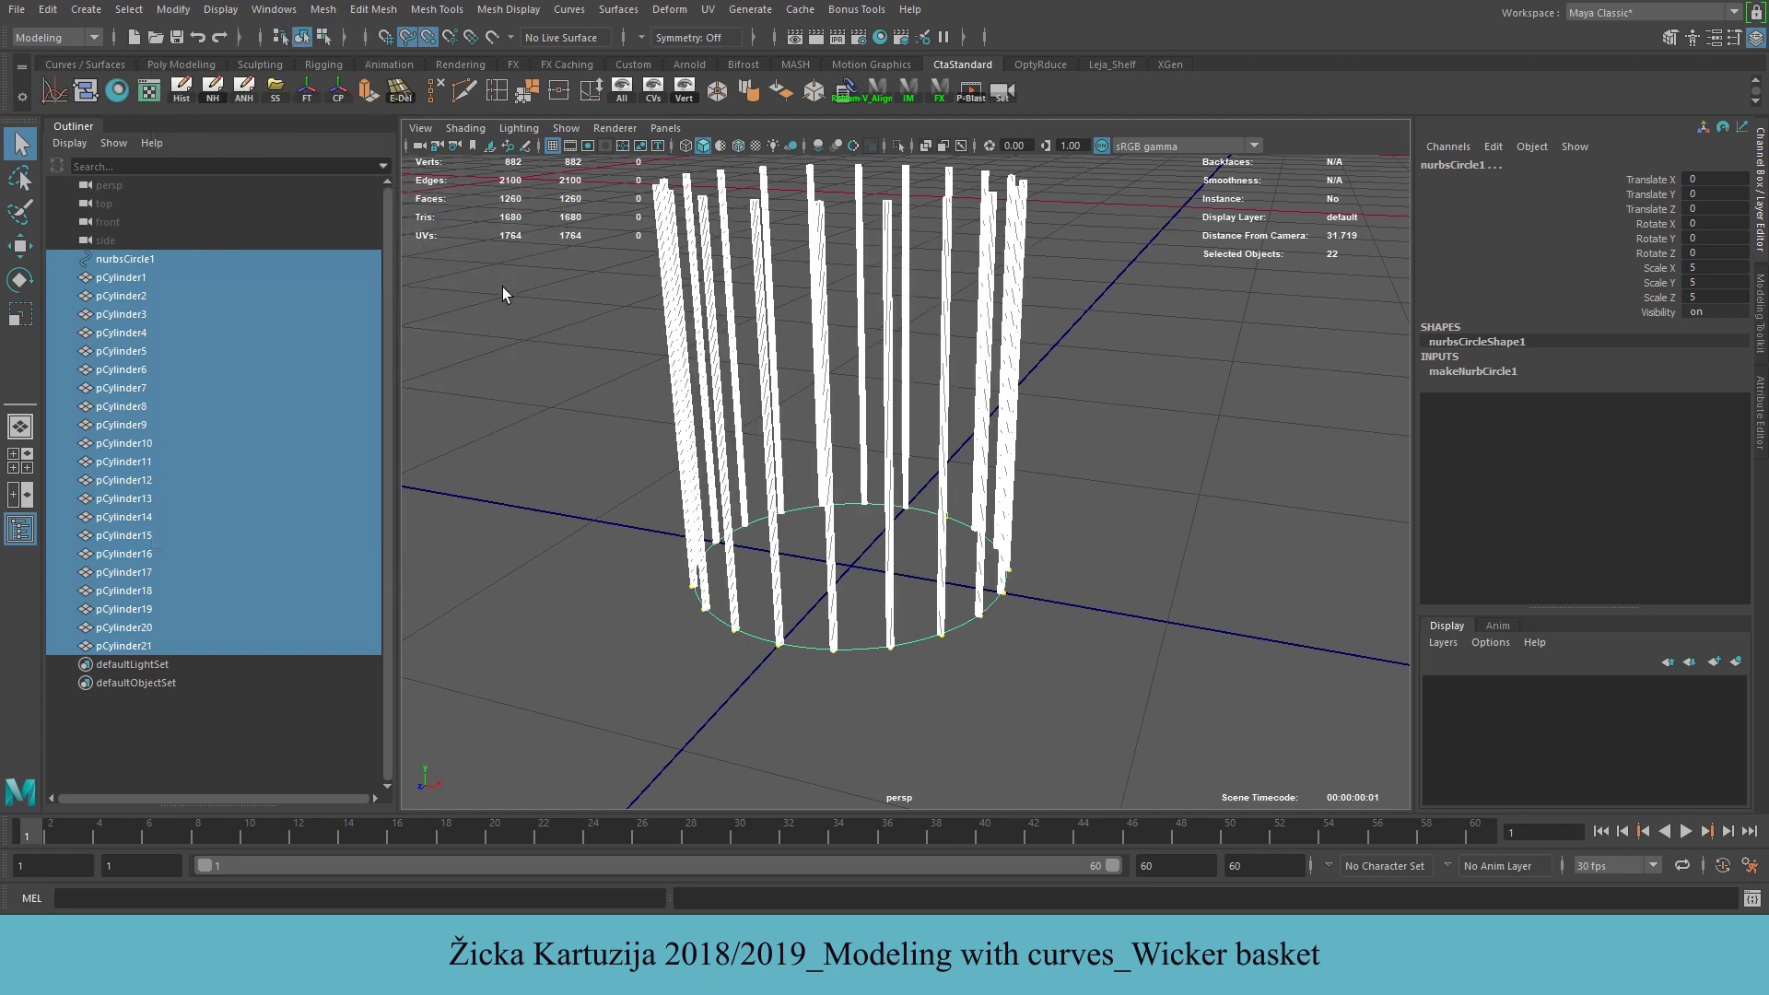
pyautogui.keyDown('alt'); pyautogui.moveTo(921, 405); pyautogui.dragTo(853, 648); pyautogui.keyUp('alt')
pyautogui.keyDown('alt'); pyautogui.moveTo(900, 350); pyautogui.dragTo(905, 396); pyautogui.keyUp('alt')
pyautogui.click(917, 515)
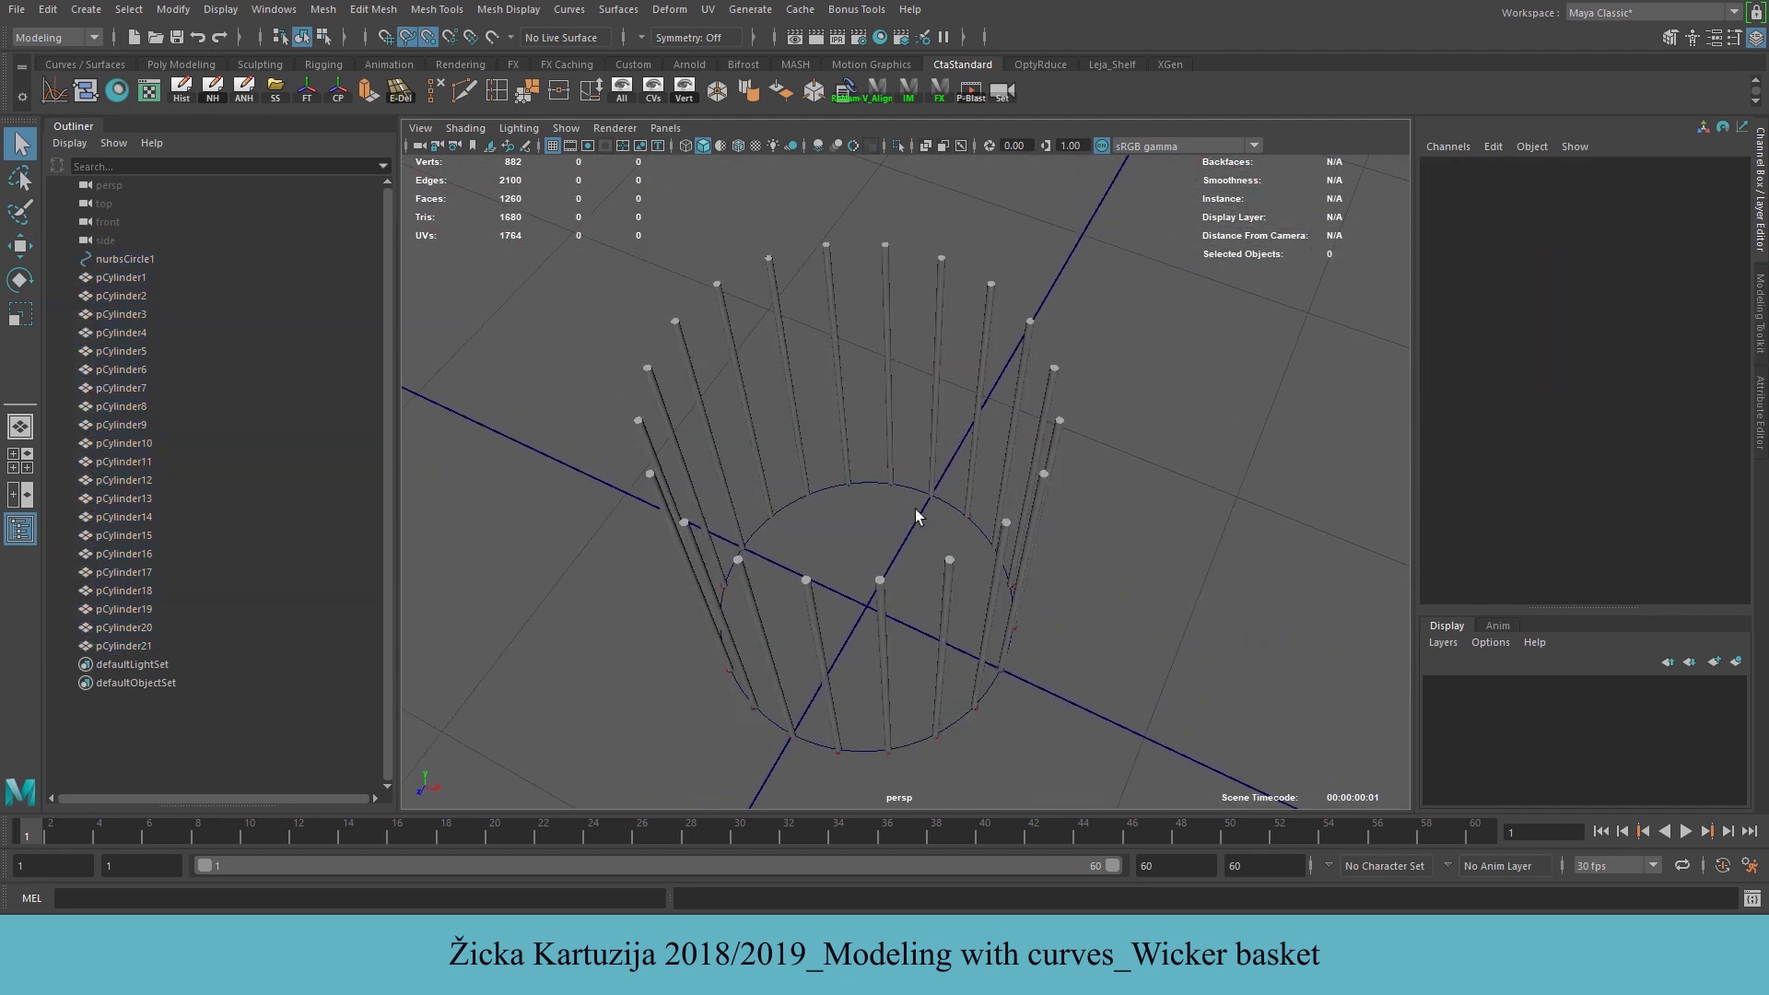
# Compare the positions of the first and last rods, and delete the overlapping last copy, pCylinder21
pyautogui.click(120, 278)
pyautogui.keyDown('alt'); pyautogui.moveTo(839, 522); pyautogui.dragTo(842, 488); pyautogui.keyUp('alt')
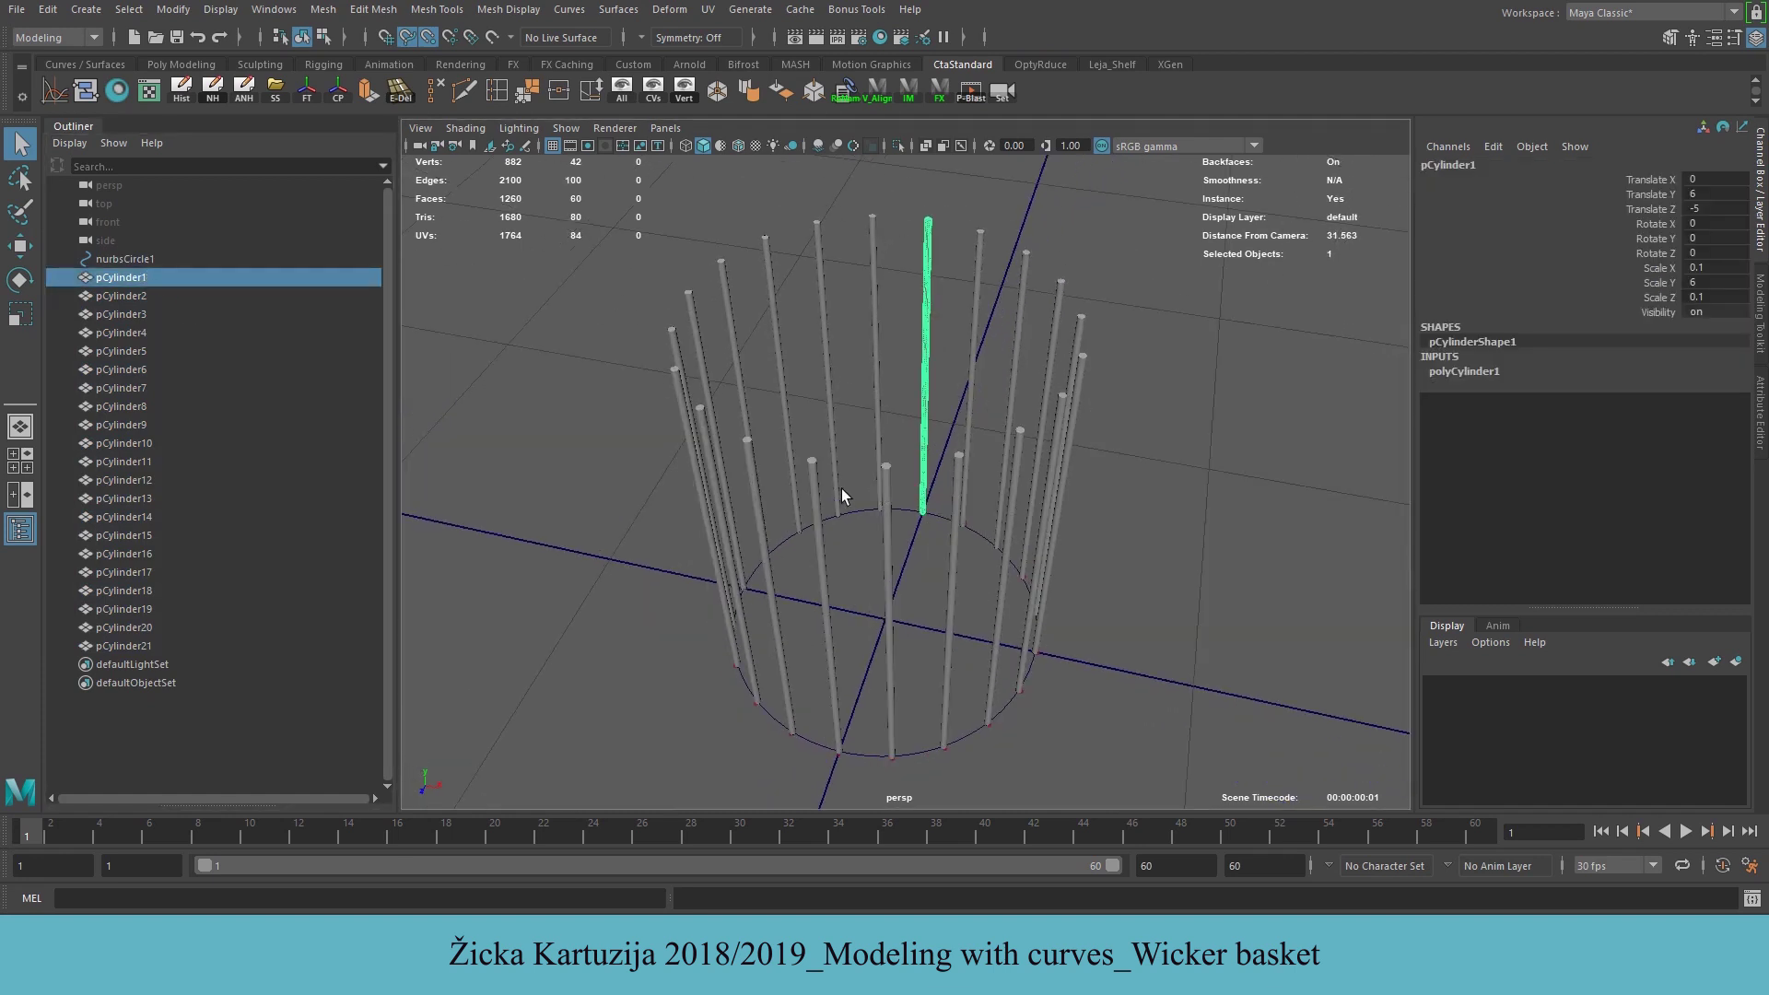
pyautogui.click(110, 646)
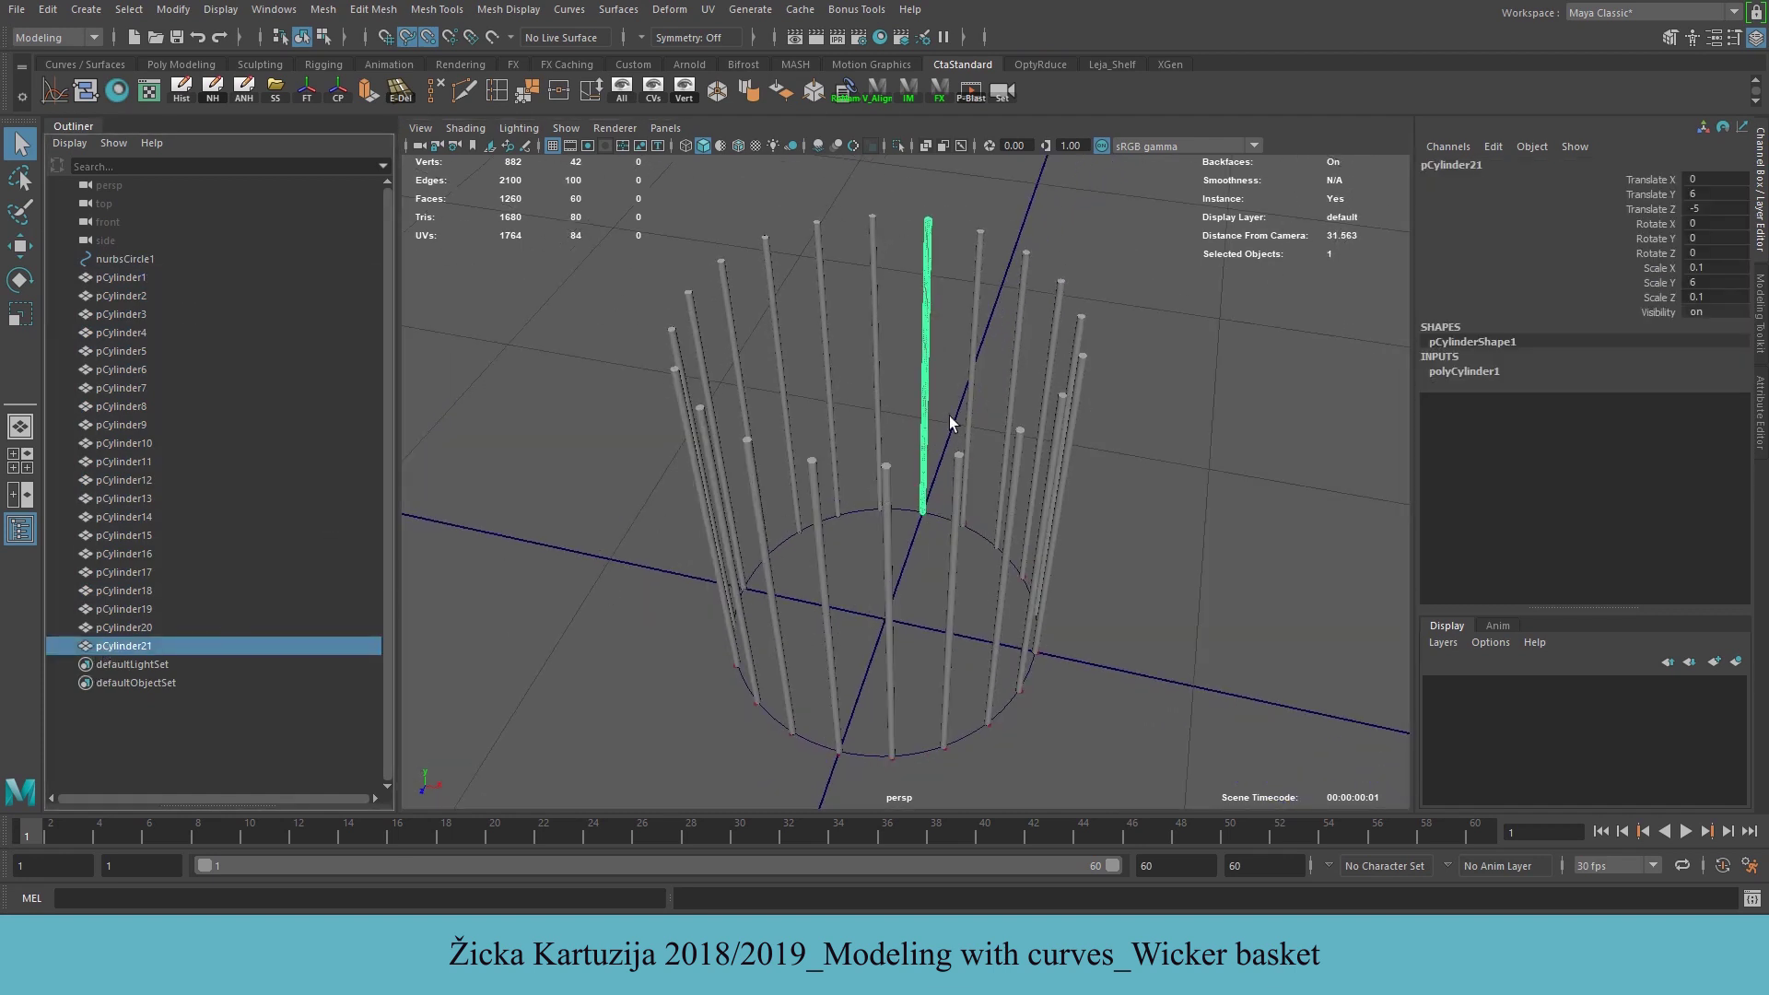
pyautogui.press('Delete')
# Lift the first rod off the circle to check for an overlapping duplicate, and undo the move
pyautogui.click(922, 368)
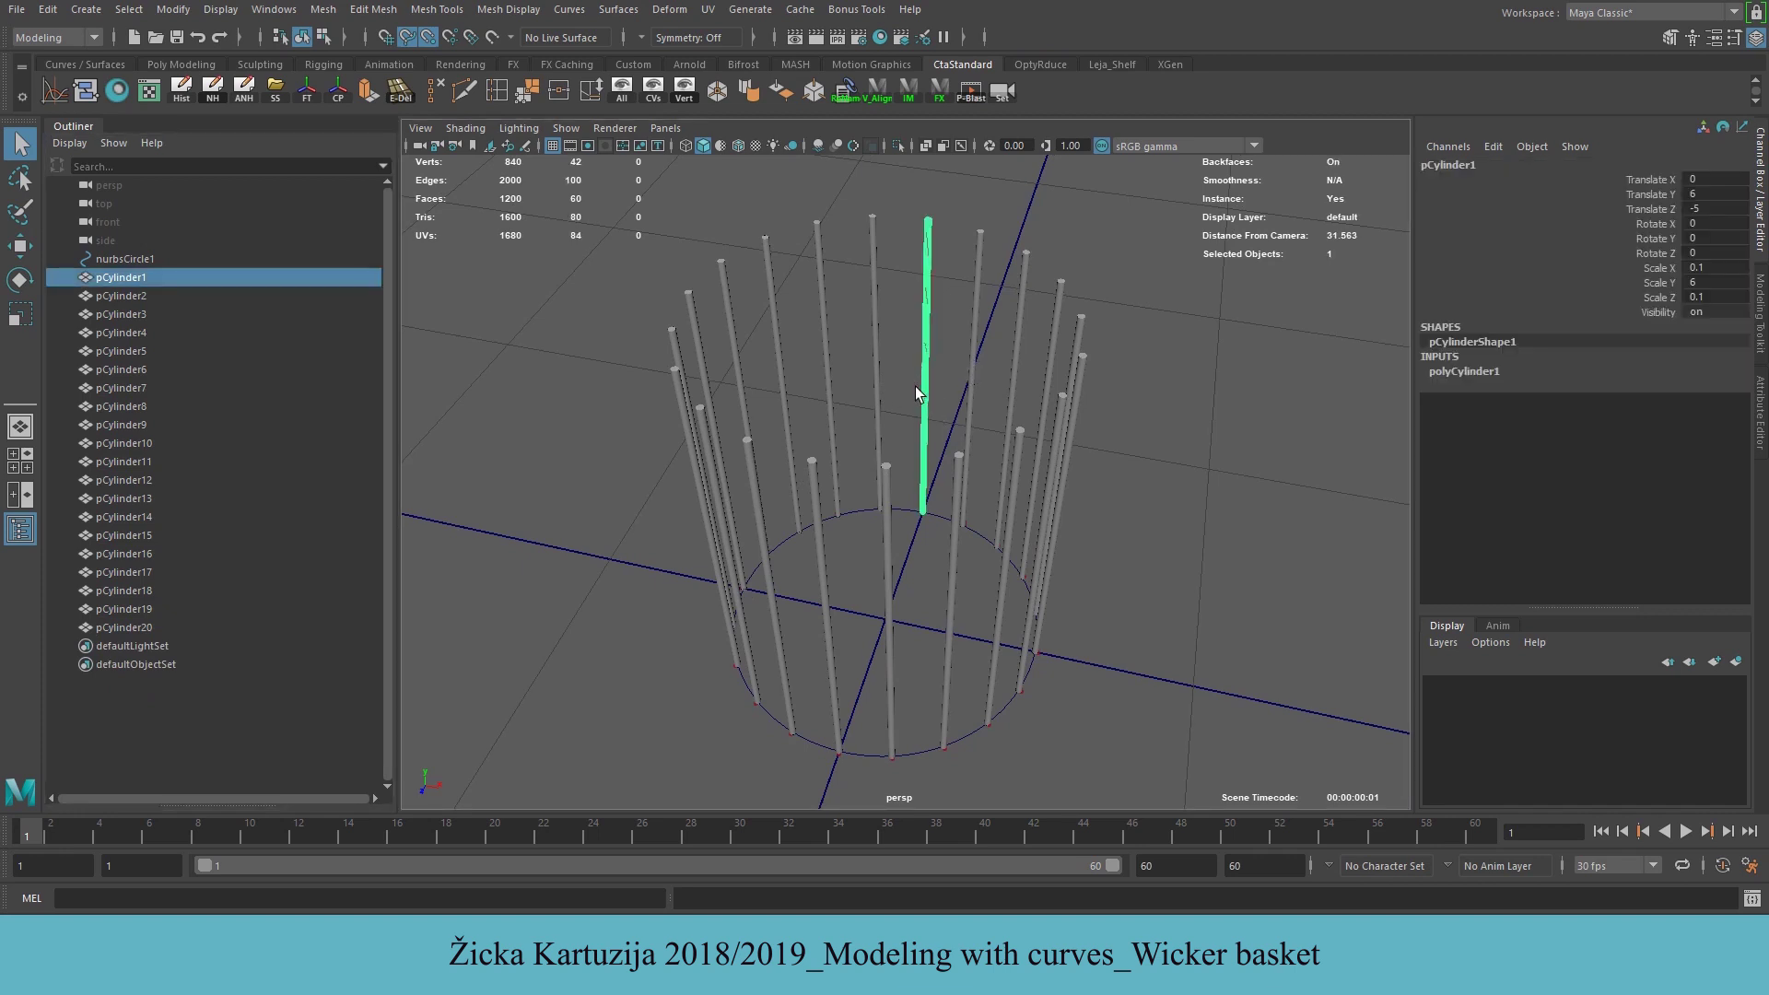
pyautogui.press('w')
pyautogui.moveTo(923, 486); pyautogui.dragTo(923, 438, button='middle')
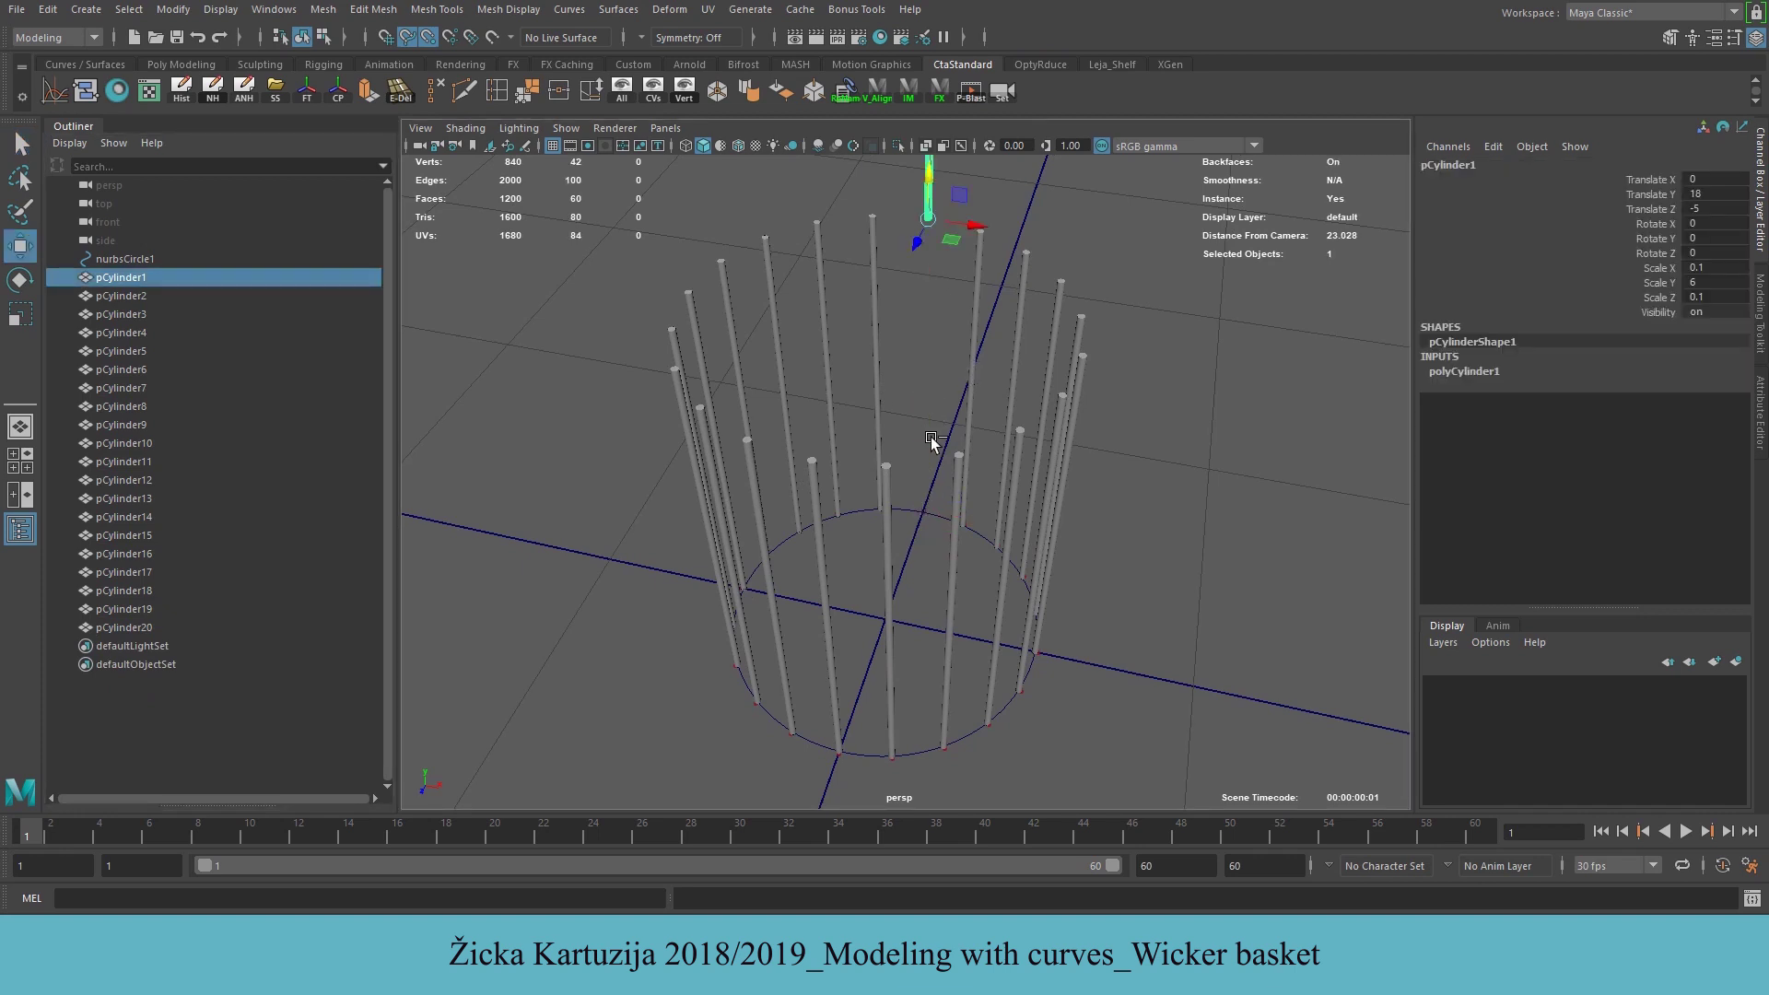
pyautogui.hotkey('ctrl', 'z')
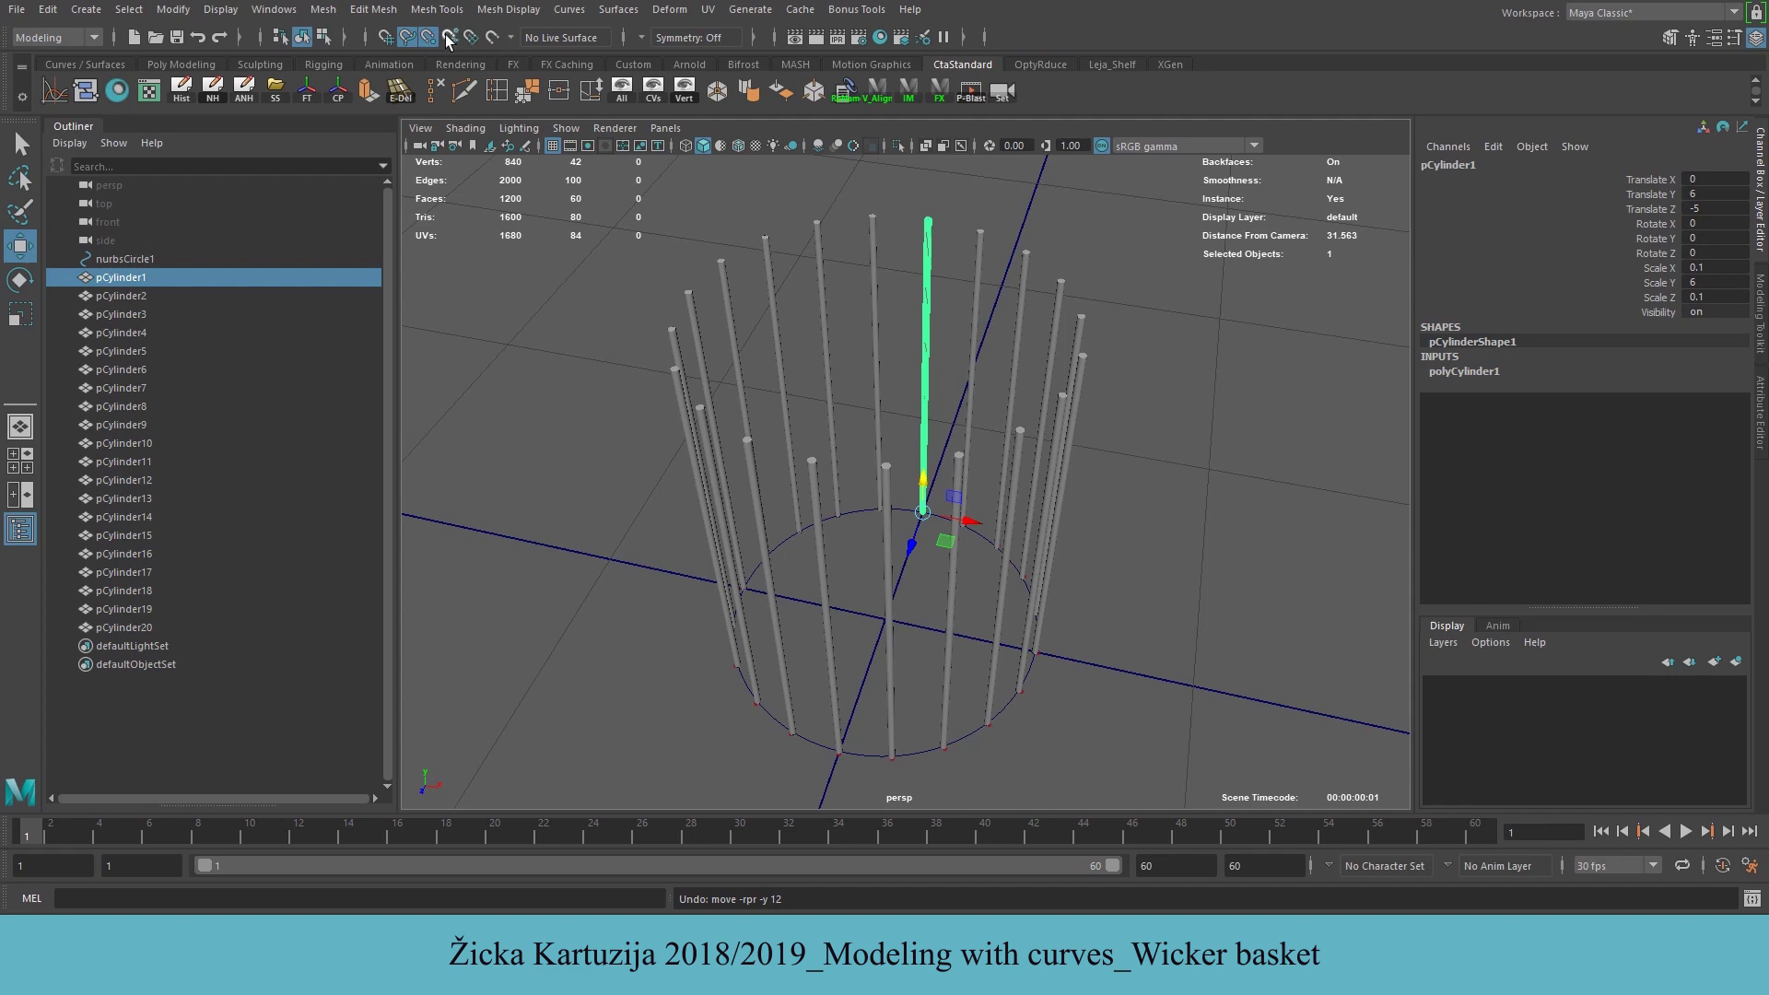
pyautogui.keyDown('alt'); pyautogui.moveTo(1126, 545); pyautogui.dragTo(1073, 500); pyautogui.keyUp('alt')
pyautogui.keyDown('alt'); pyautogui.moveTo(934, 355); pyautogui.dragTo(942, 394, button='middle'); pyautogui.keyUp('alt')
pyautogui.click(1297, 522)
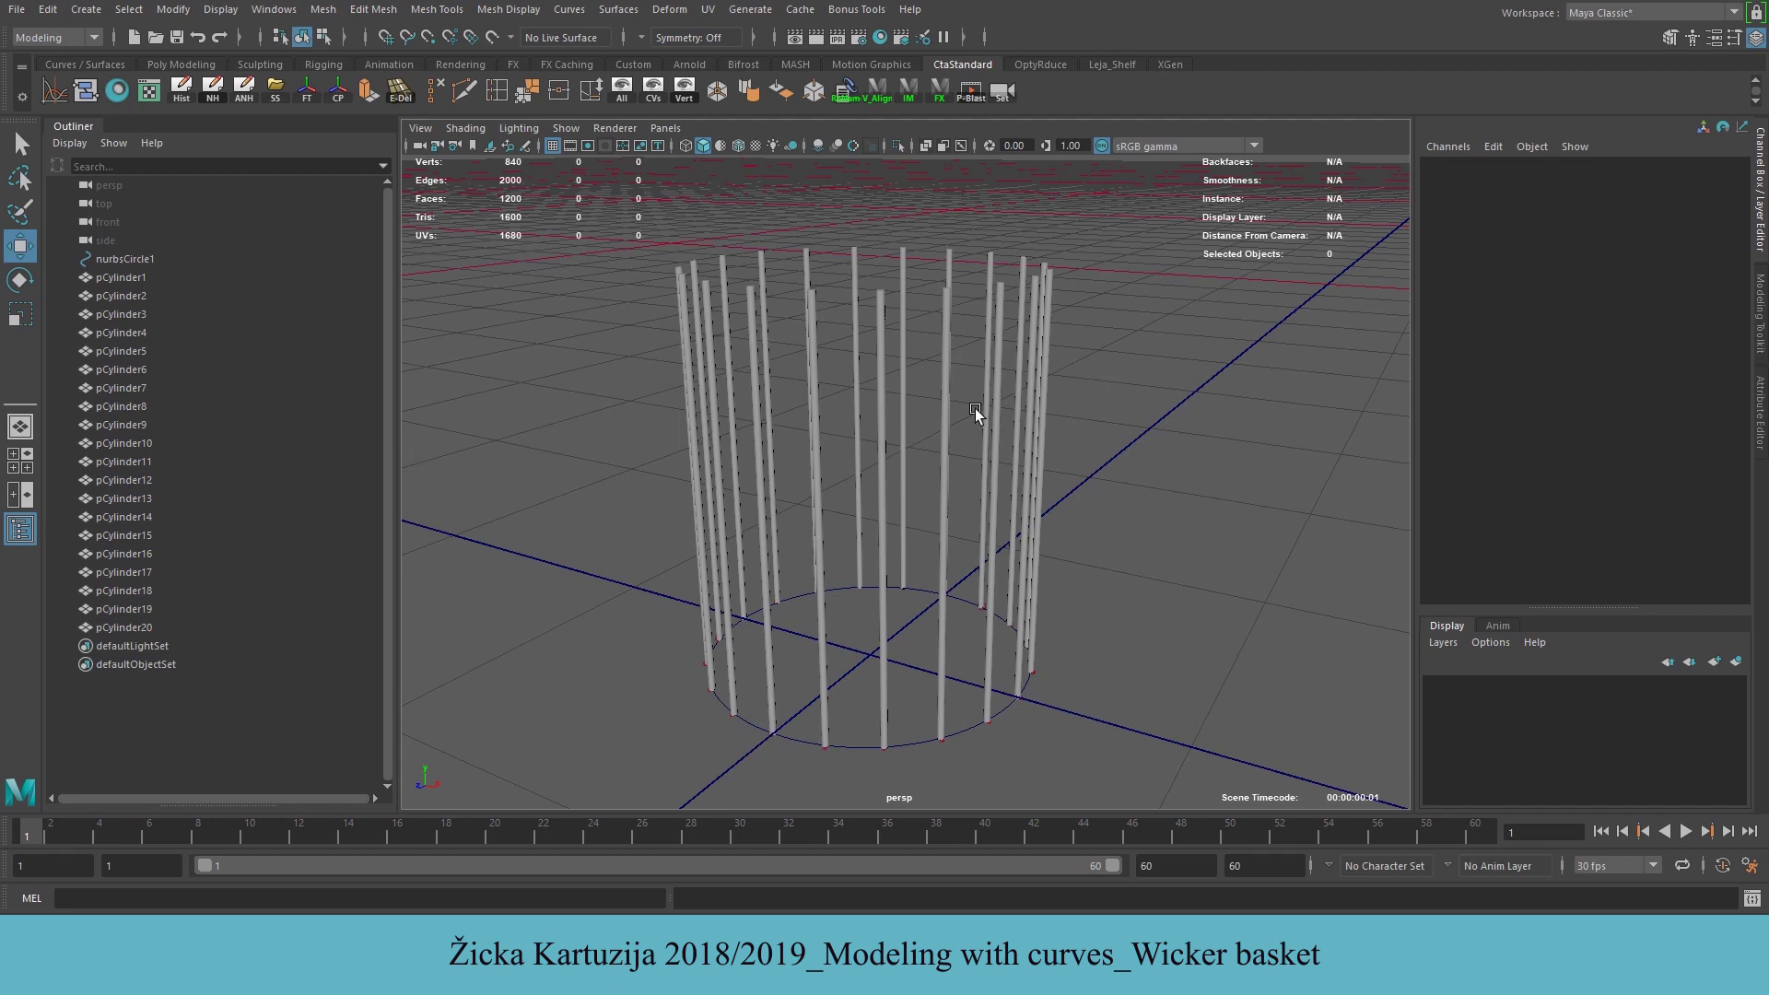
# Create a display layer containing all the rods, pCylinder1 to pCylinder20
pyautogui.moveTo(577, 355); pyautogui.dragTo(1268, 488)
pyautogui.click(109, 277)
pyautogui.keyDown('shift'); pyautogui.click(138, 629); pyautogui.keyUp('shift')
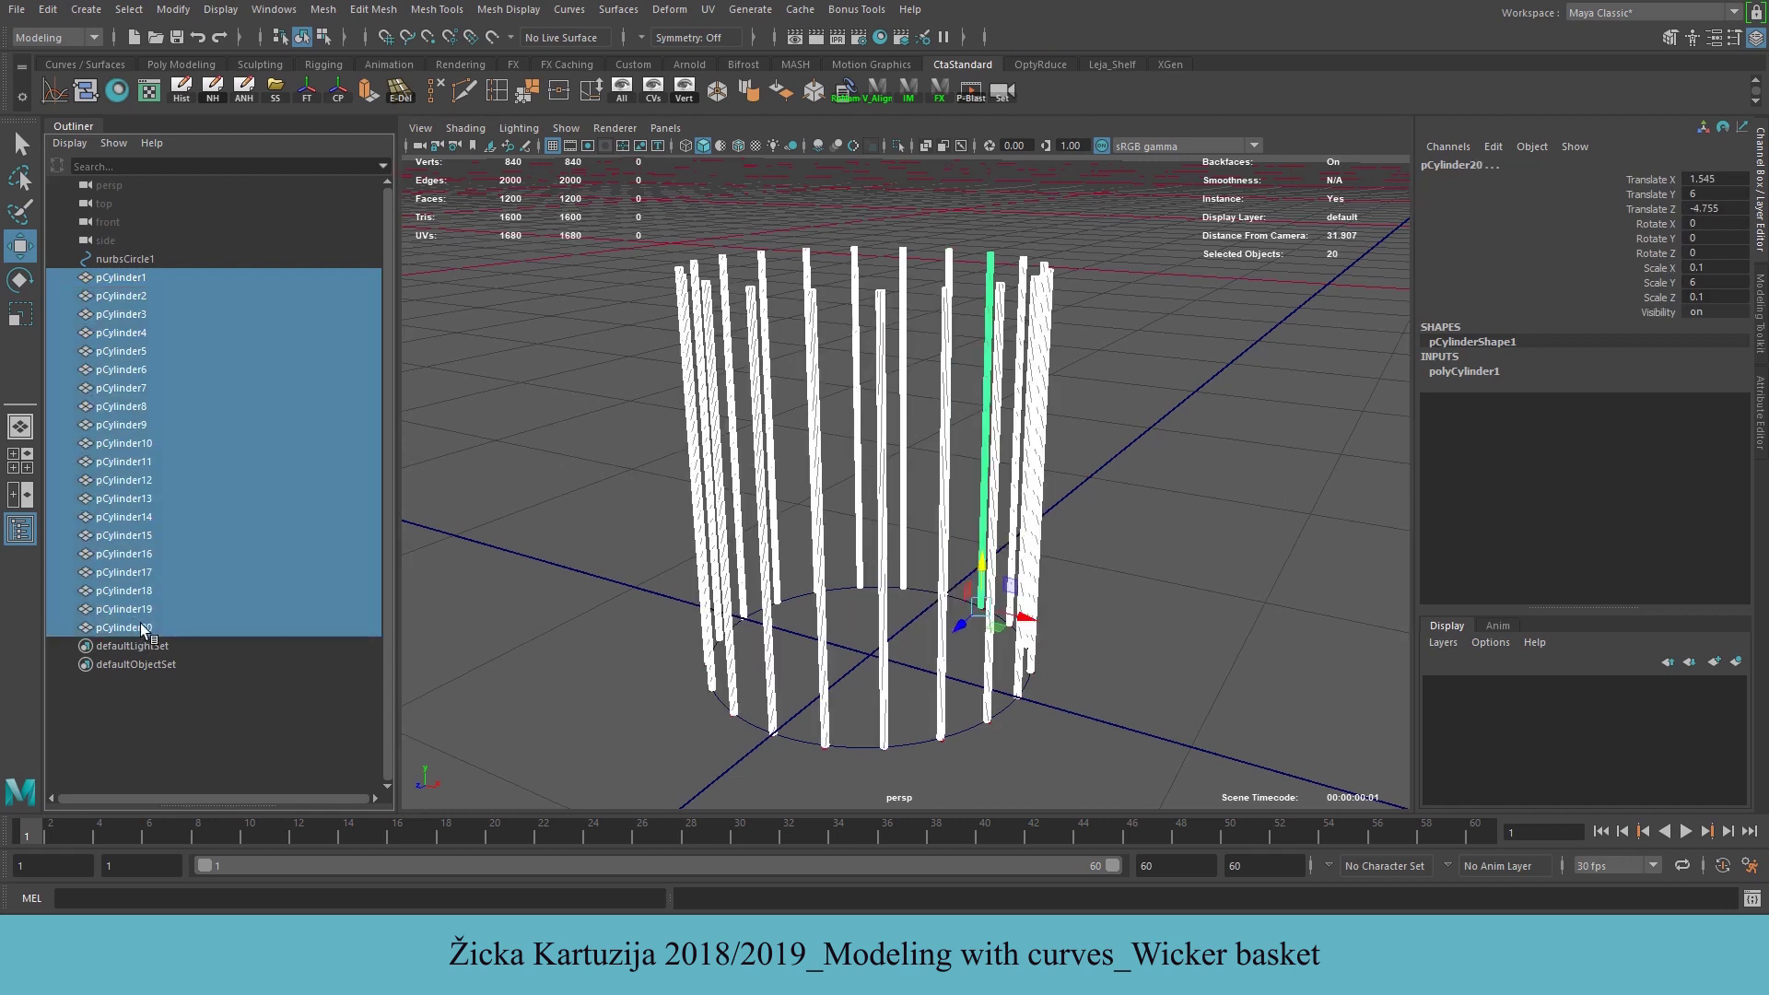
pyautogui.click(1736, 662)
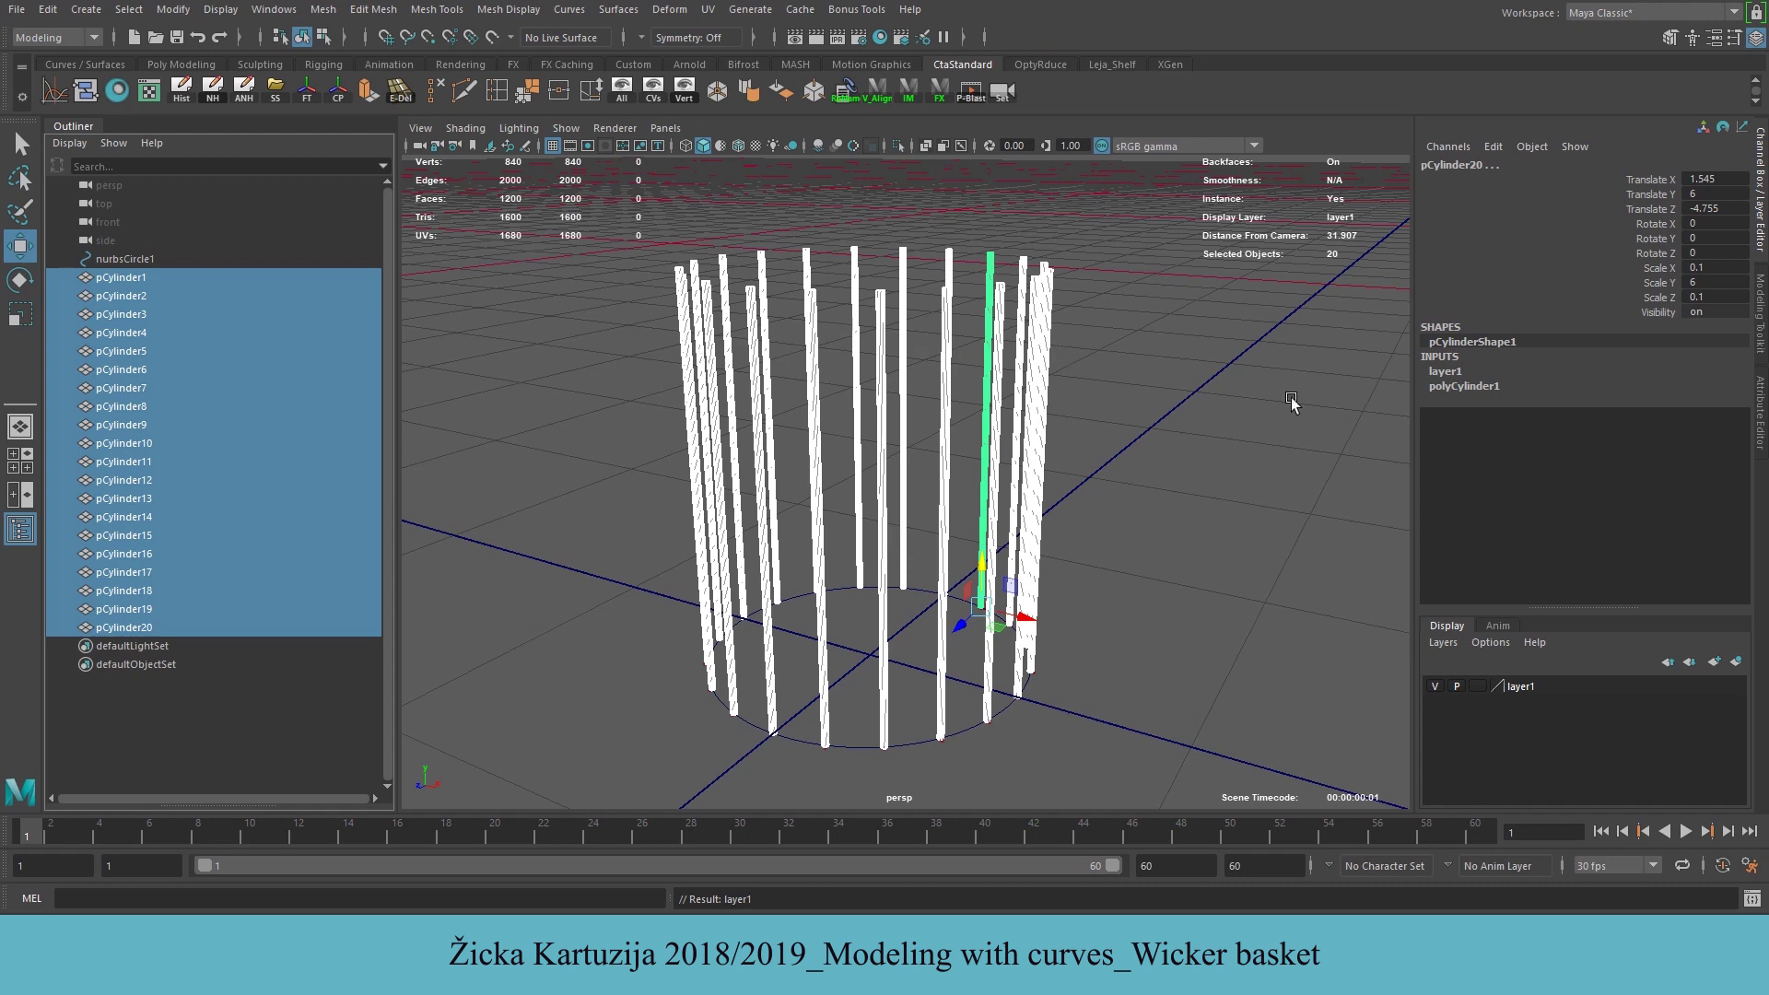
# Rename the new display layer Ribs and assign it the last magenta color swatch
pyautogui.doubleClick(1520, 687)
pyautogui.hotkey('ctrl', 'a')
pyautogui.write('R')
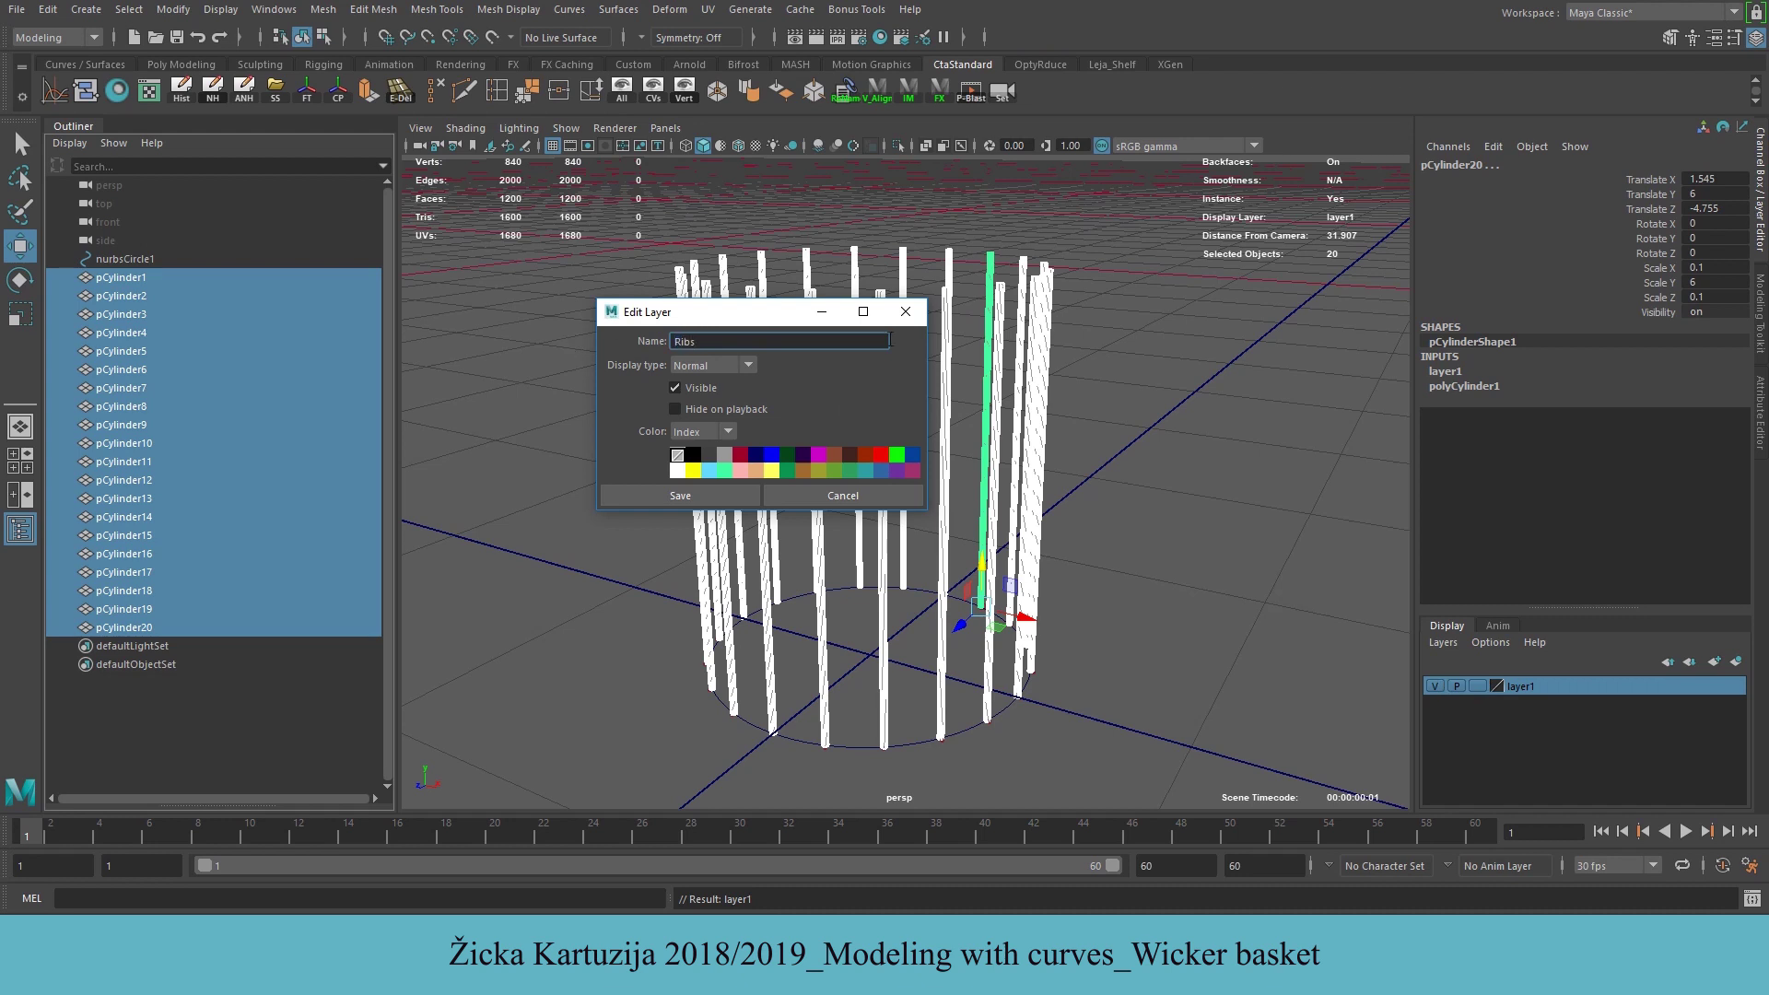
pyautogui.click(910, 471)
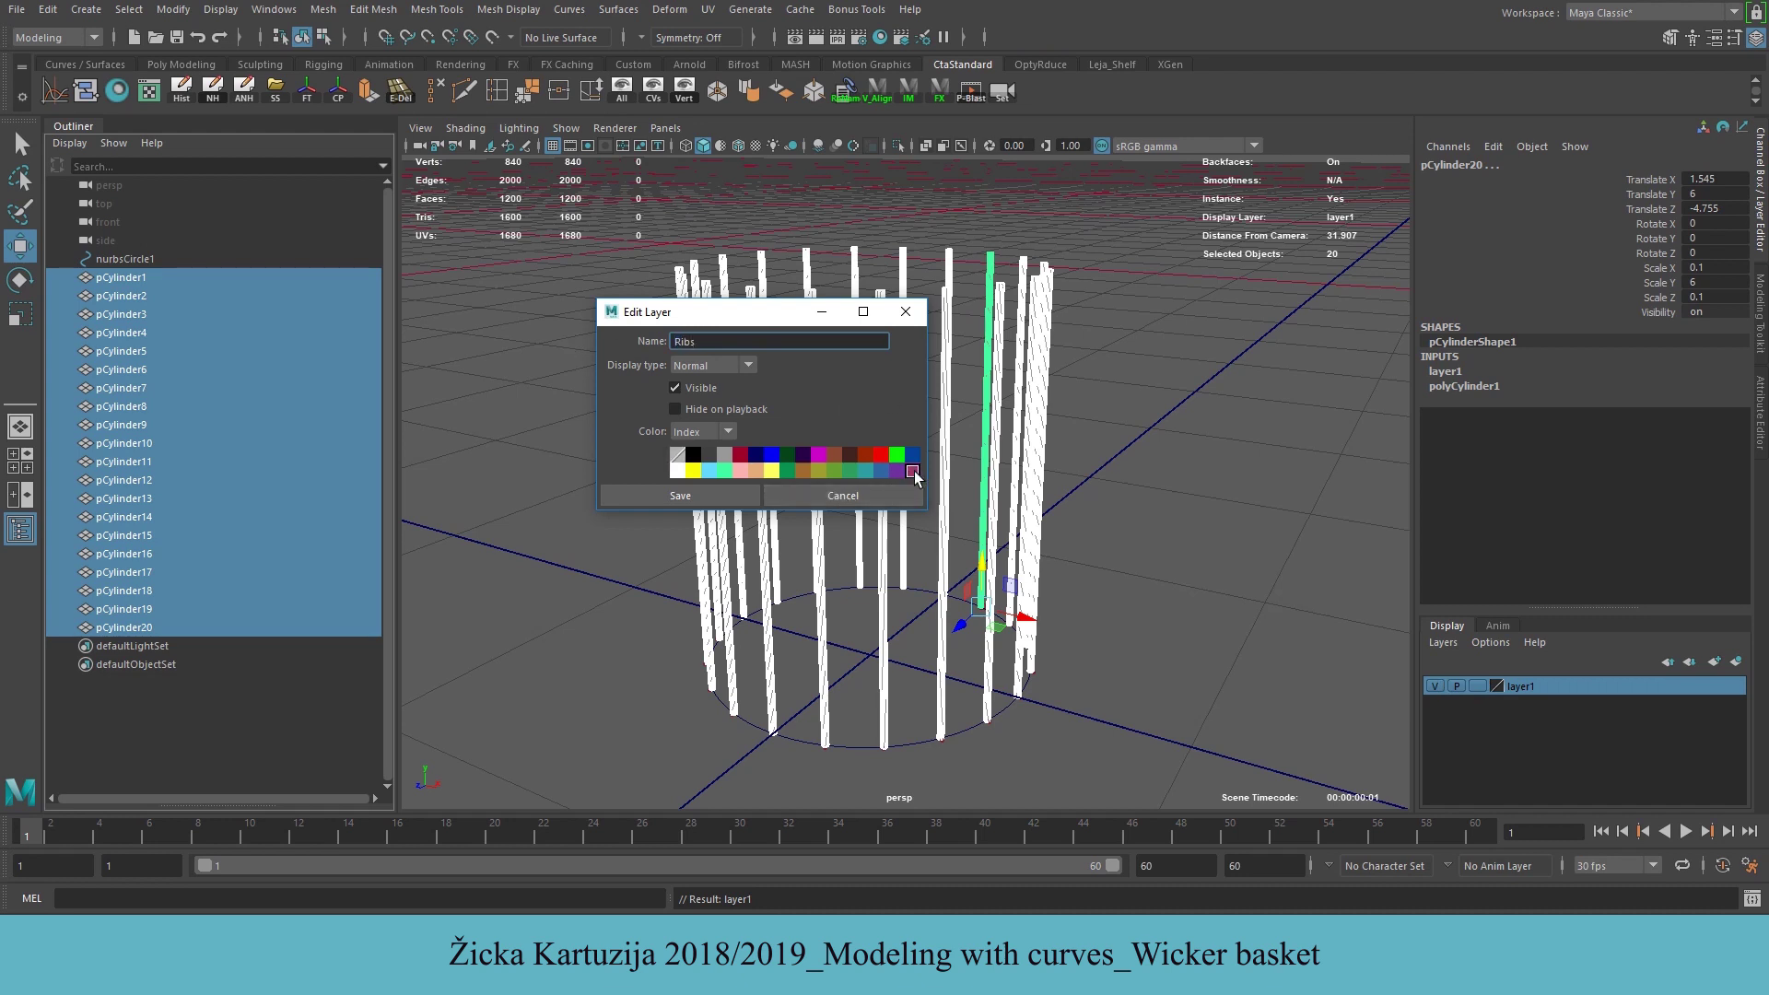
pyautogui.click(680, 498)
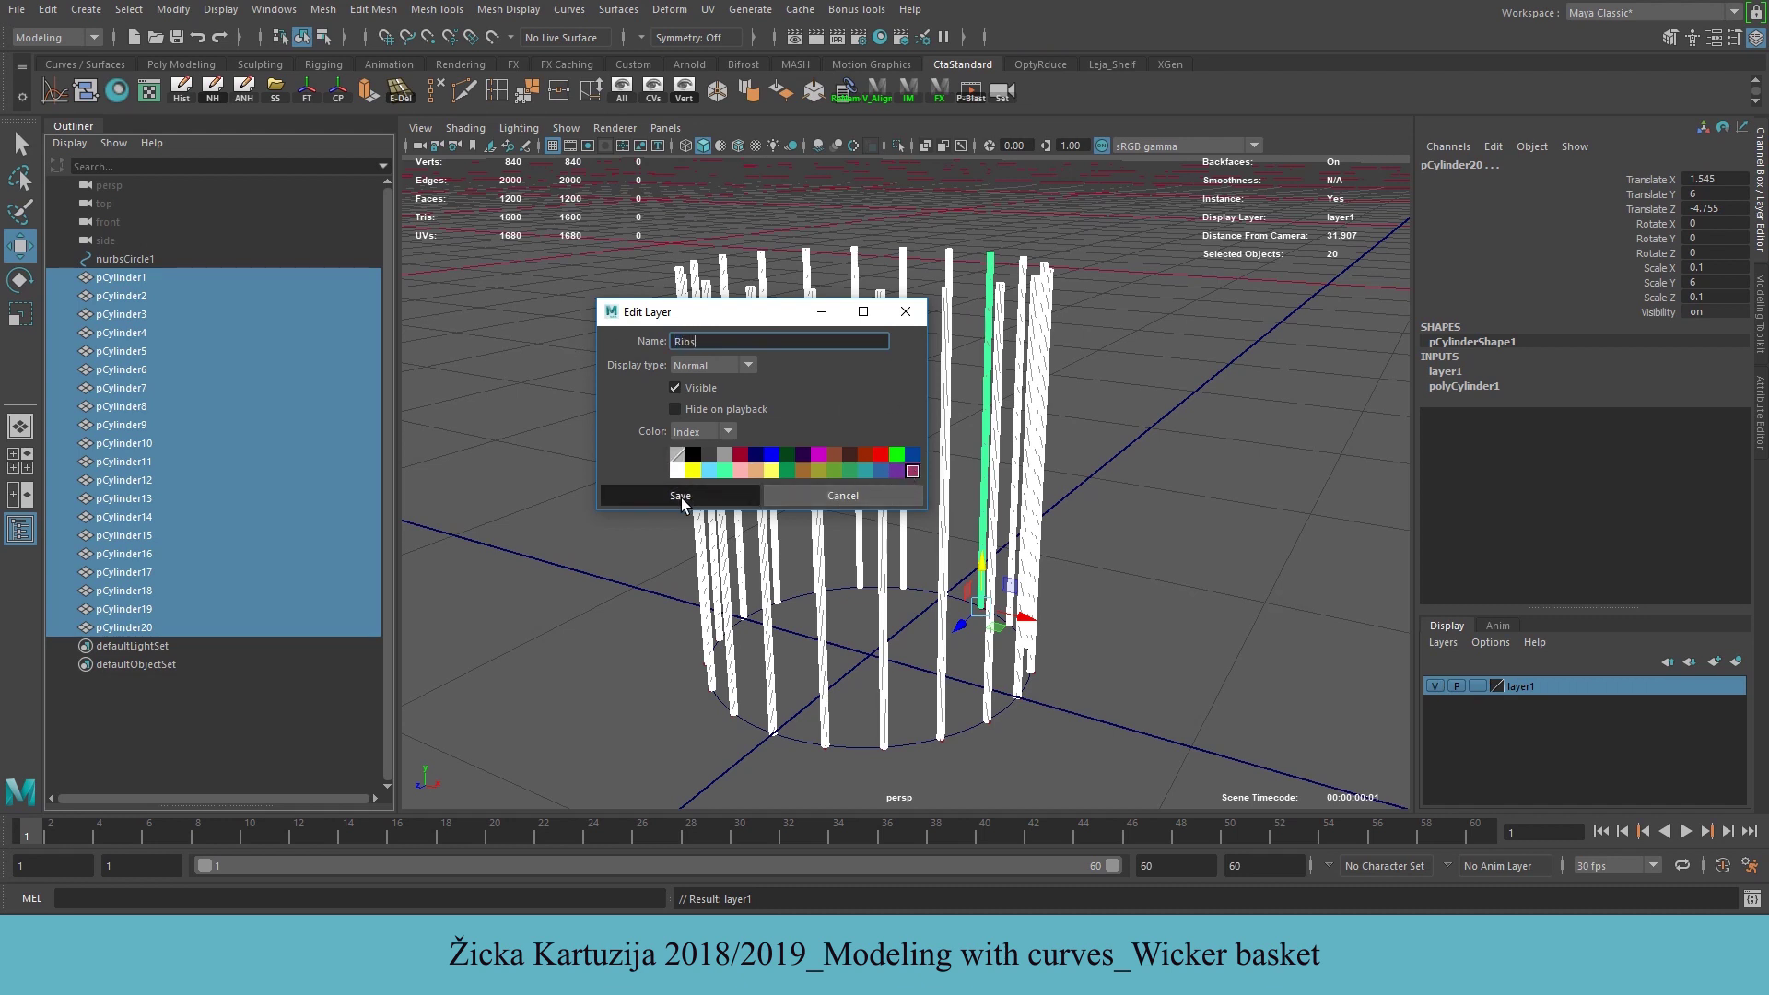
# Toggle the visibility of the Ribs layer to examine the guide circle without and with the rods
pyautogui.click(1434, 685)
pyautogui.click(1183, 694)
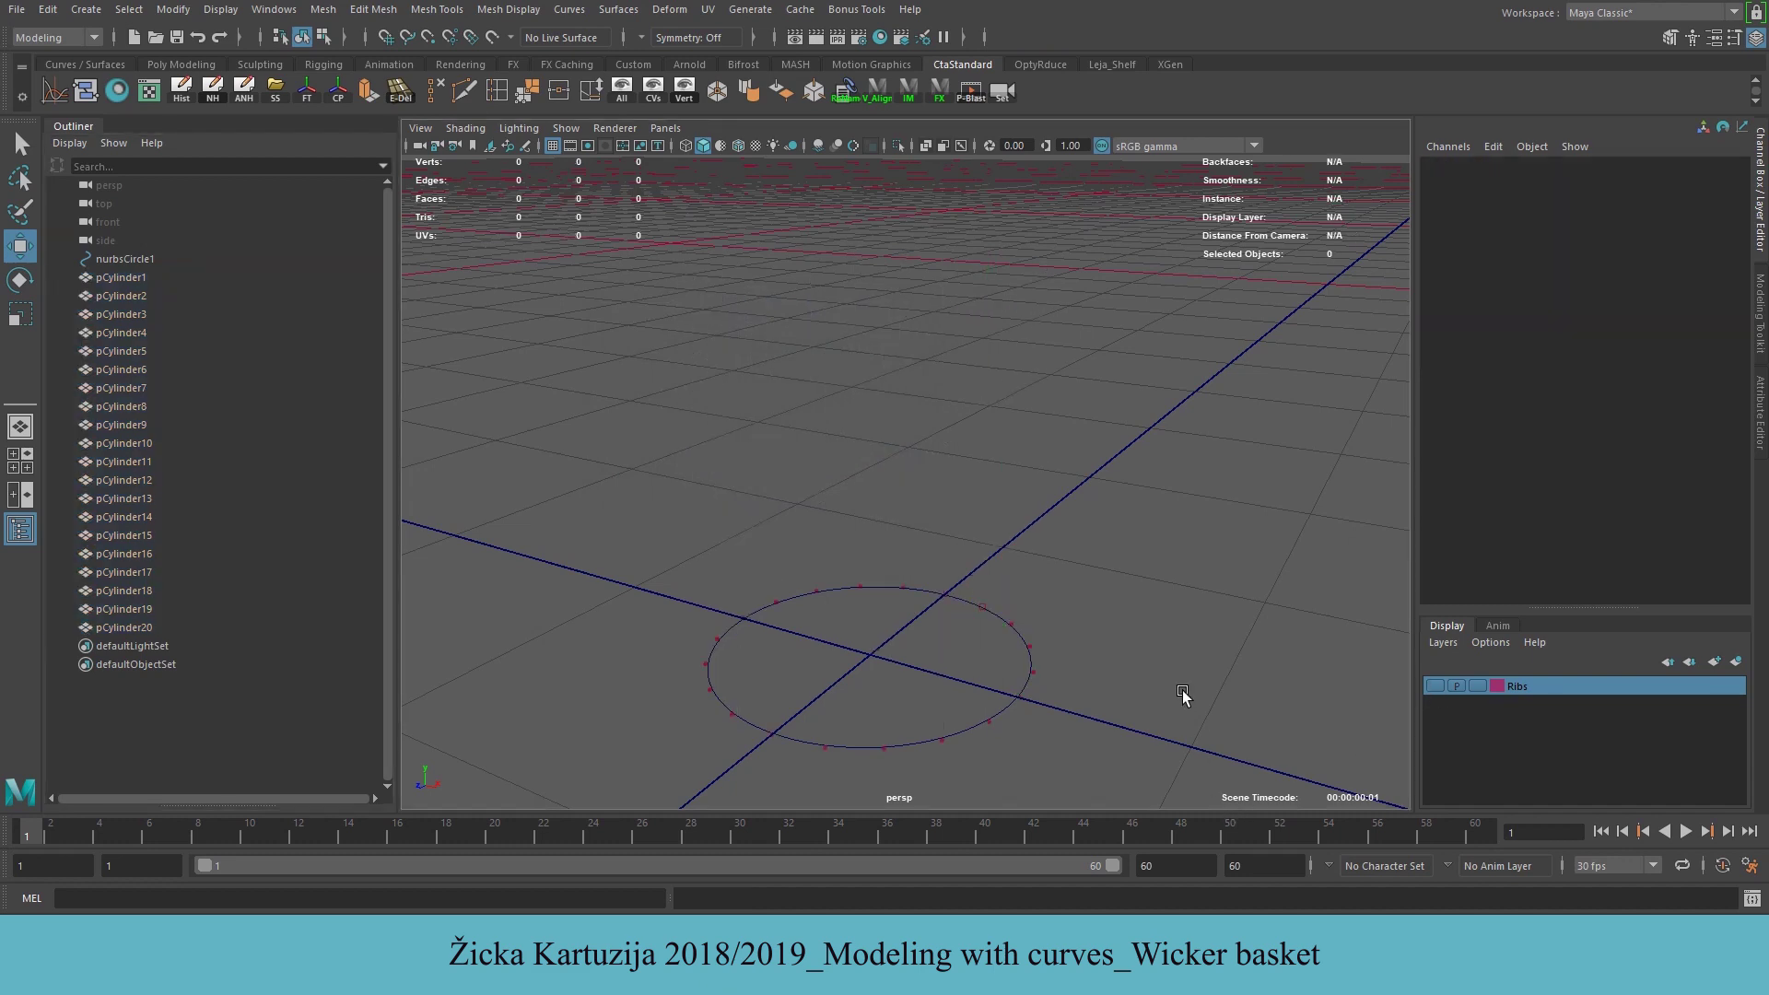
pyautogui.click(1436, 687)
pyautogui.click(1434, 687)
pyautogui.click(1434, 687)
pyautogui.click(1433, 688)
pyautogui.keyDown('alt'); pyautogui.moveTo(987, 611); pyautogui.dragTo(840, 603); pyautogui.keyUp('alt')
pyautogui.keyDown('alt'); pyautogui.moveTo(842, 606); pyautogui.dragTo(954, 518, button='middle'); pyautogui.keyUp('alt')
pyautogui.keyDown('alt'); pyautogui.moveTo(954, 518); pyautogui.dragTo(1061, 555, button='right'); pyautogui.keyUp('alt')
pyautogui.keyDown('alt'); pyautogui.moveTo(1103, 512); pyautogui.dragTo(1052, 505, button='middle'); pyautogui.keyUp('alt')
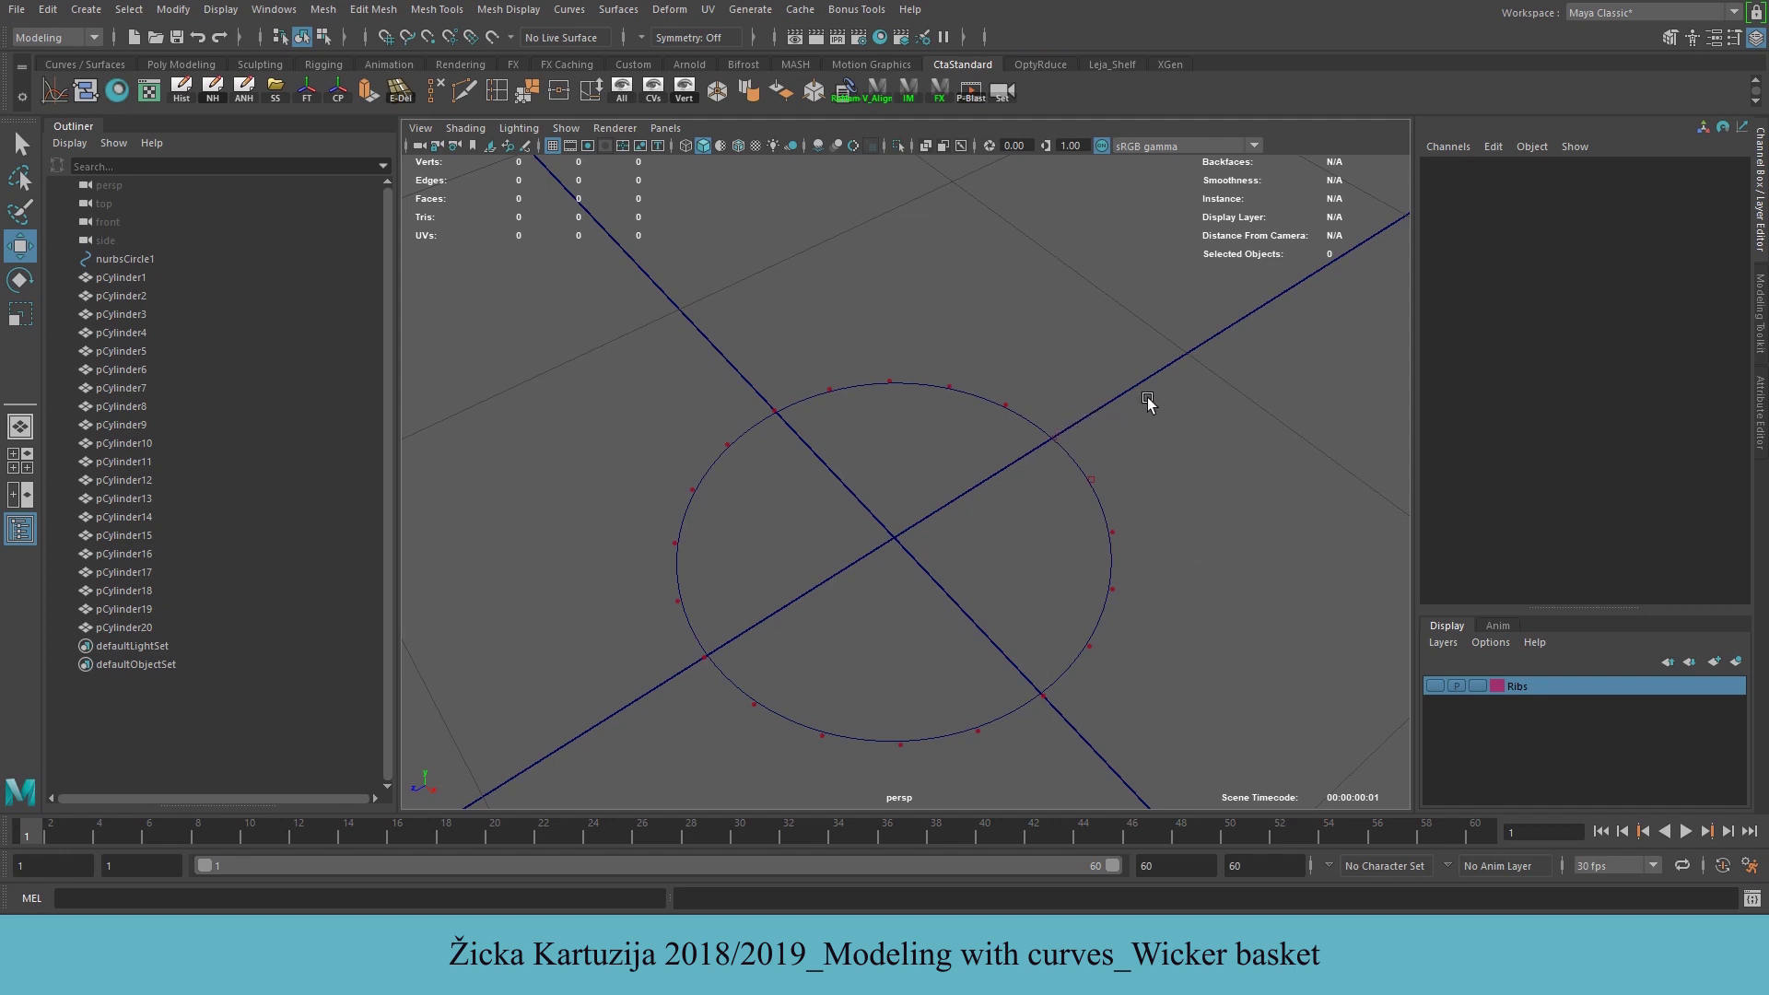
pyautogui.click(1435, 687)
pyautogui.keyDown('alt'); pyautogui.moveTo(778, 342); pyautogui.dragTo(789, 403); pyautogui.keyUp('alt')
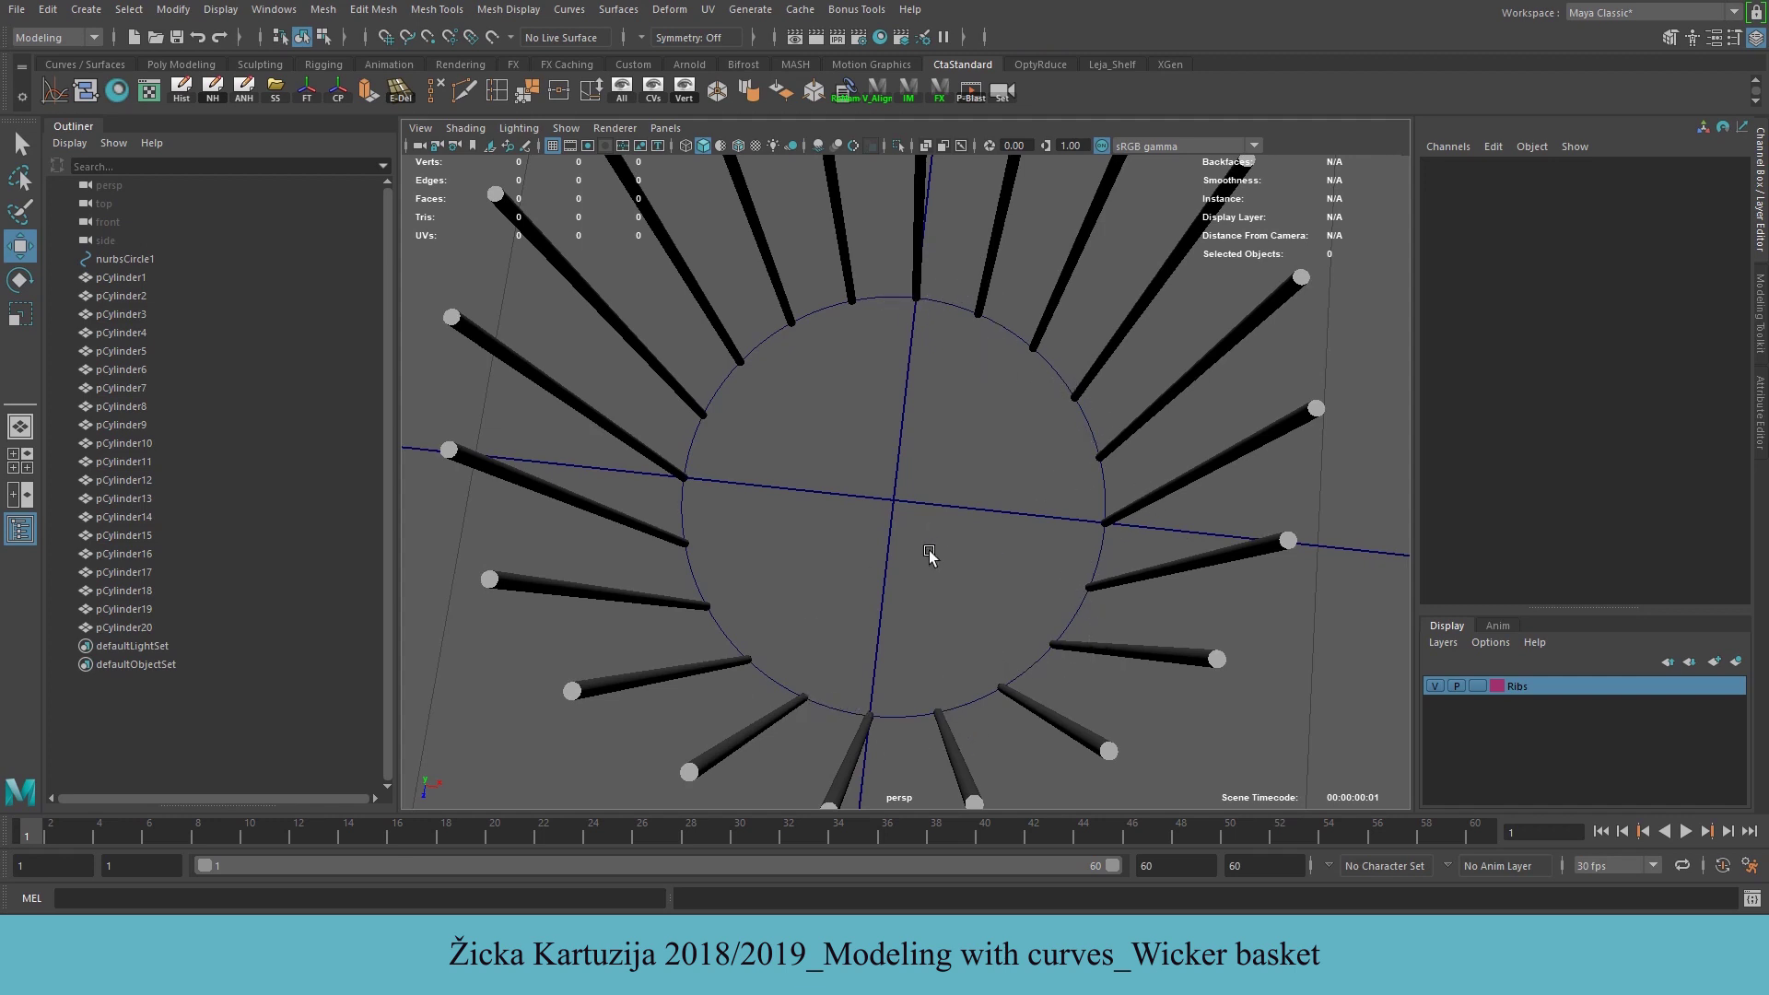
pyautogui.keyDown('alt'); pyautogui.moveTo(924, 546); pyautogui.dragTo(921, 541); pyautogui.keyUp('alt')
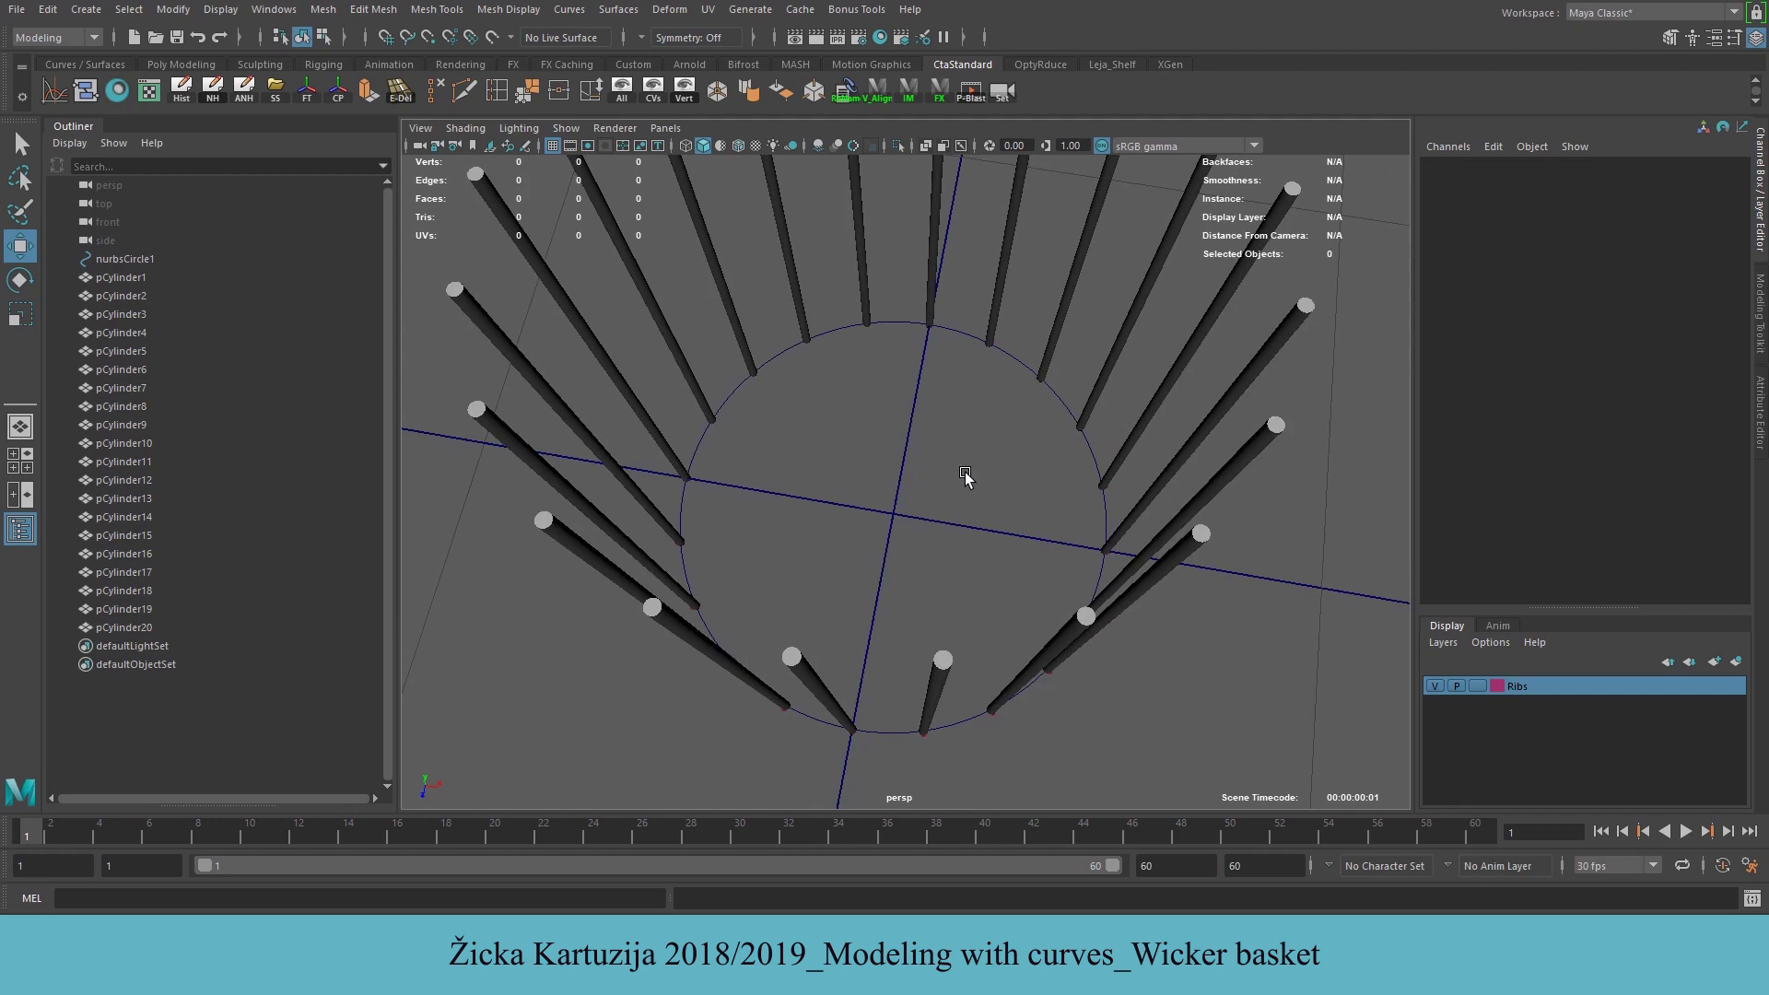
# Frame the NURBS guide circle in the top view and switch it to vertex component mode
pyautogui.press('space')
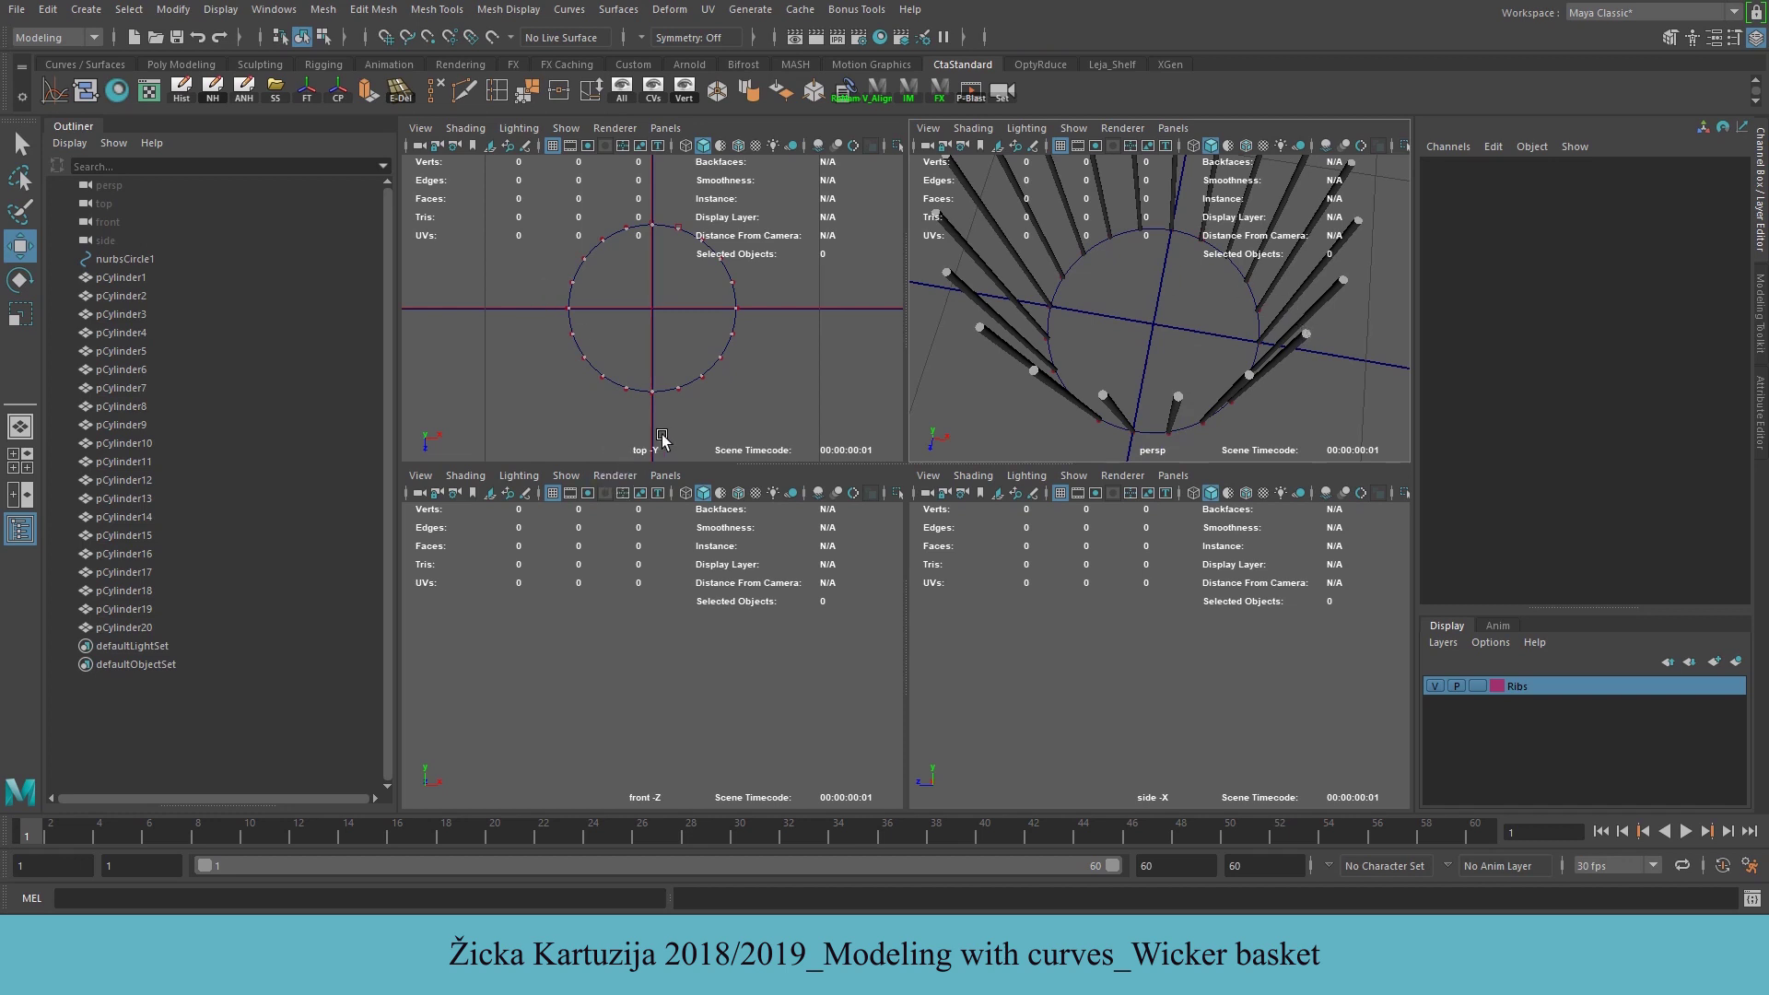
pyautogui.press('space')
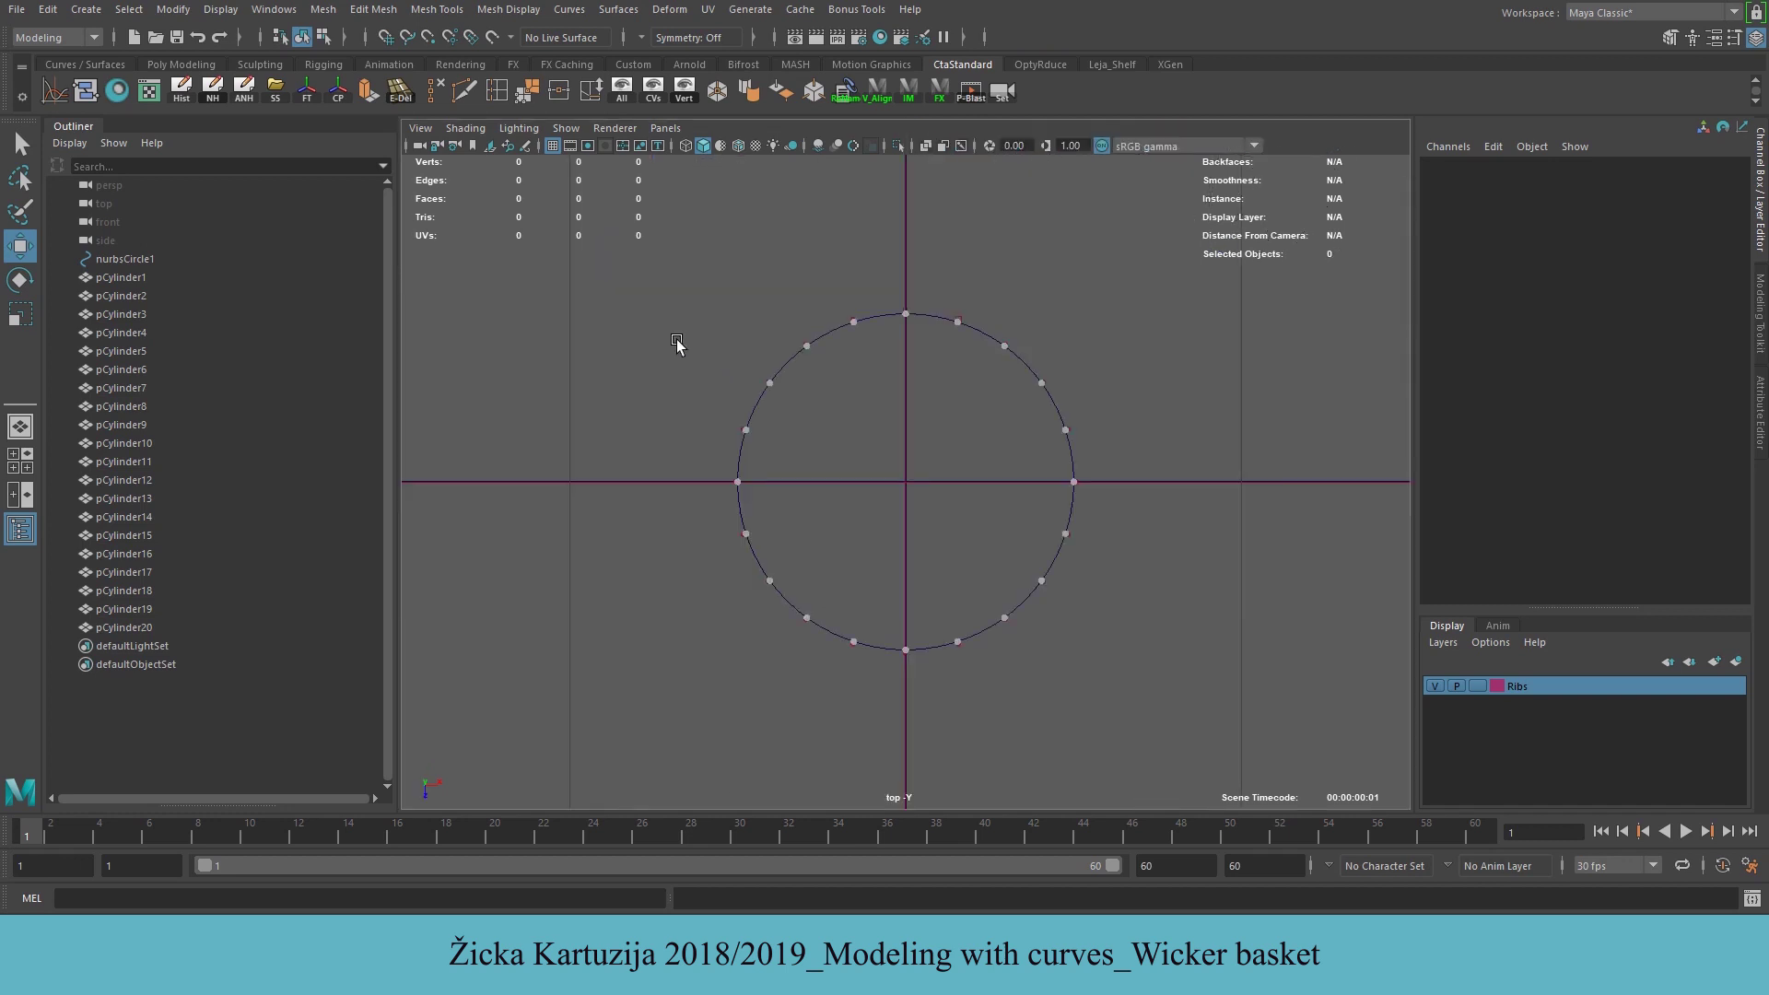
pyautogui.keyDown('alt'); pyautogui.moveTo(897, 397); pyautogui.dragTo(1092, 422, button='right'); pyautogui.keyUp('alt')
pyautogui.scroll(3, 985, 317)
pyautogui.keyDown('alt'); pyautogui.moveTo(985, 313); pyautogui.dragTo(979, 422, button='middle'); pyautogui.keyUp('alt')
pyautogui.moveTo(929, 296); pyautogui.dragTo(964, 341)
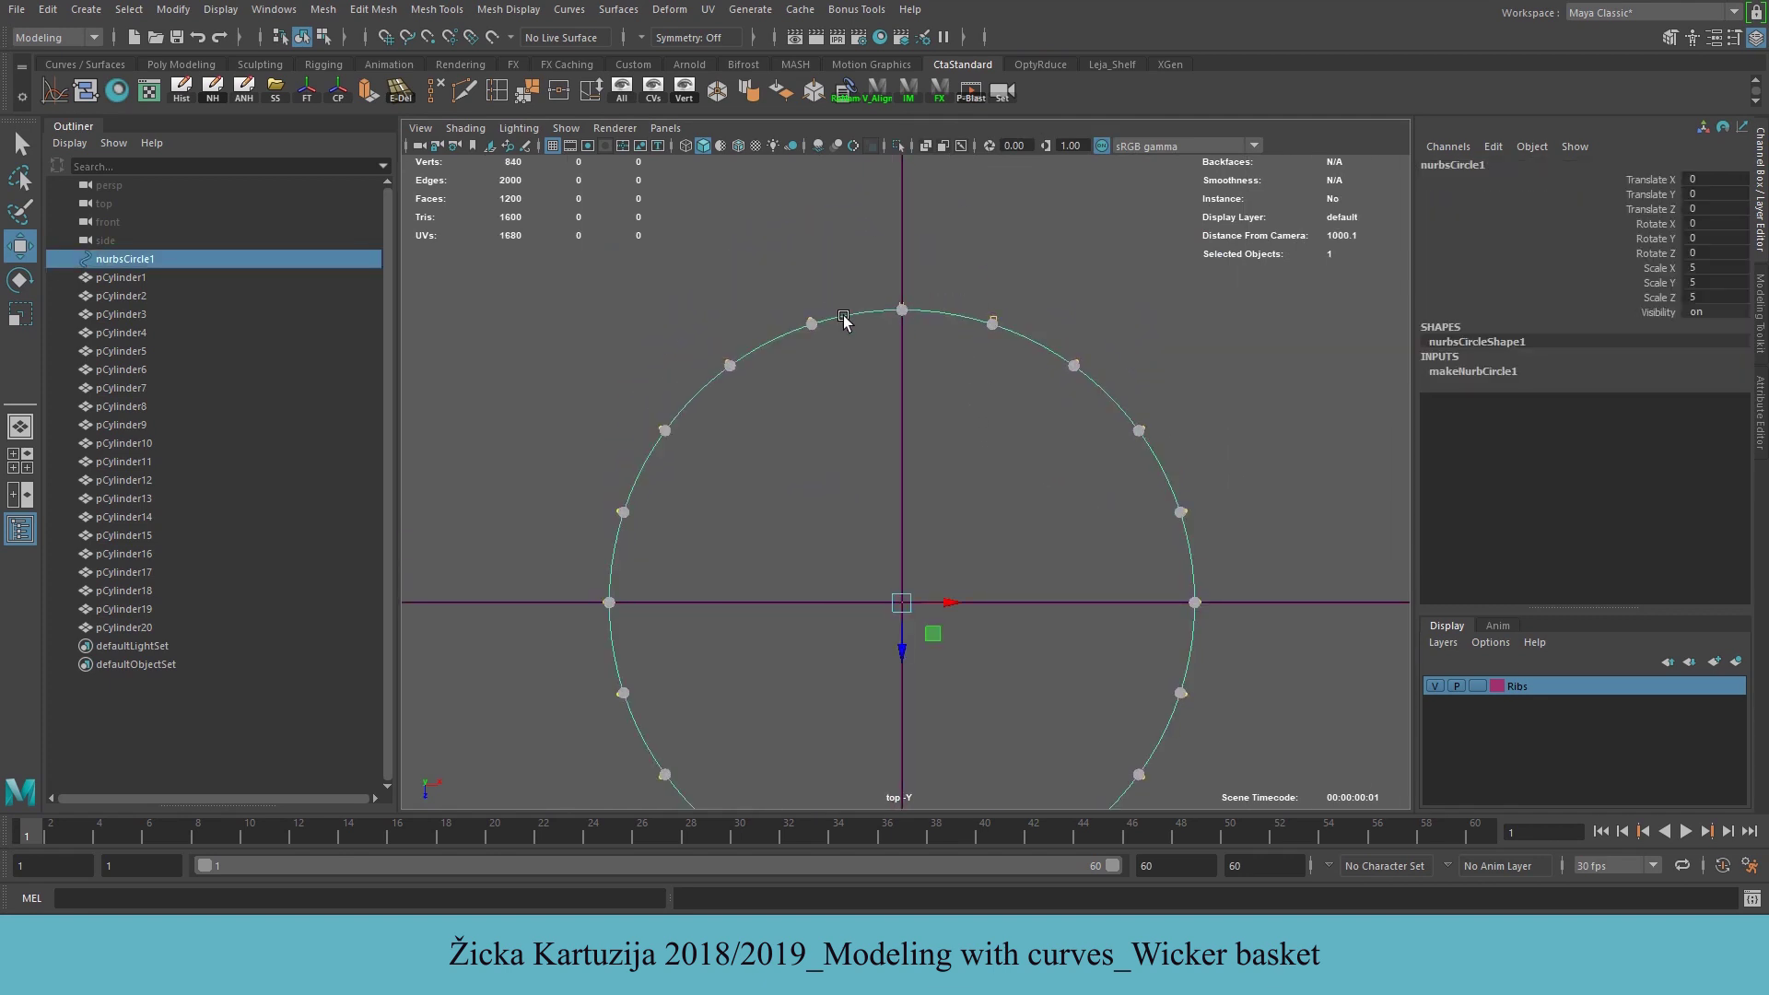
pyautogui.press('f')
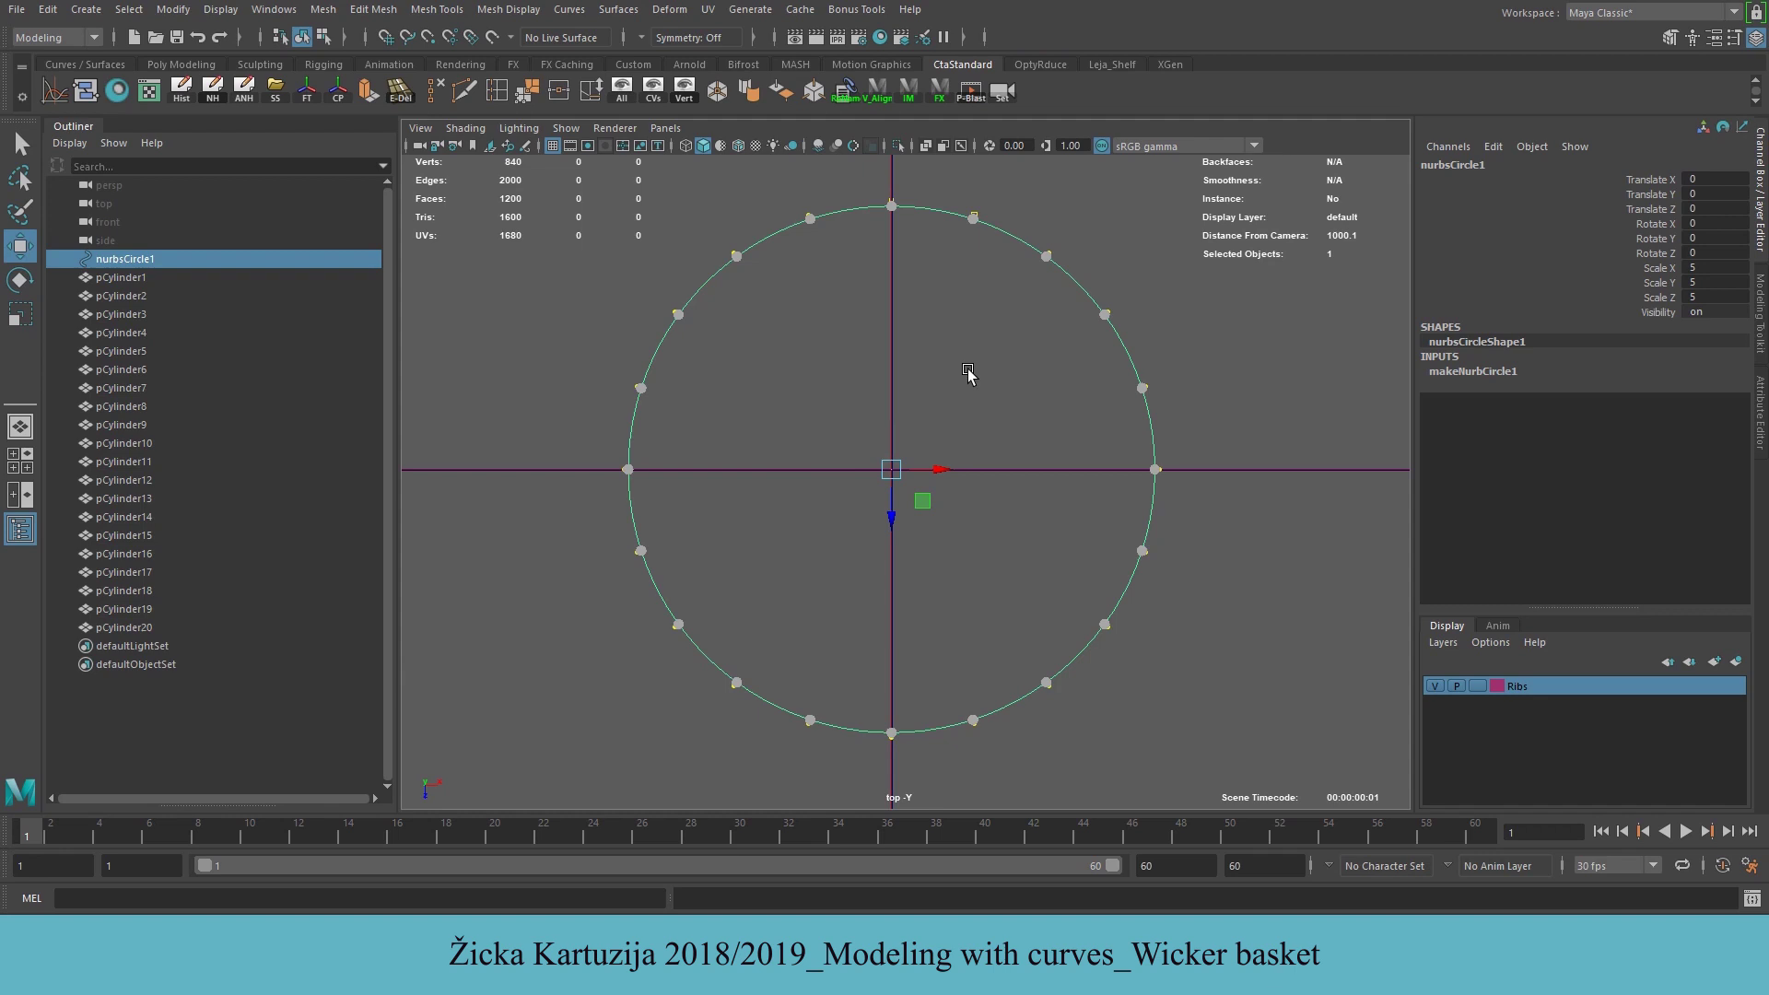
pyautogui.click(951, 406)
pyautogui.press('F8')
pyautogui.click(1673, 37)
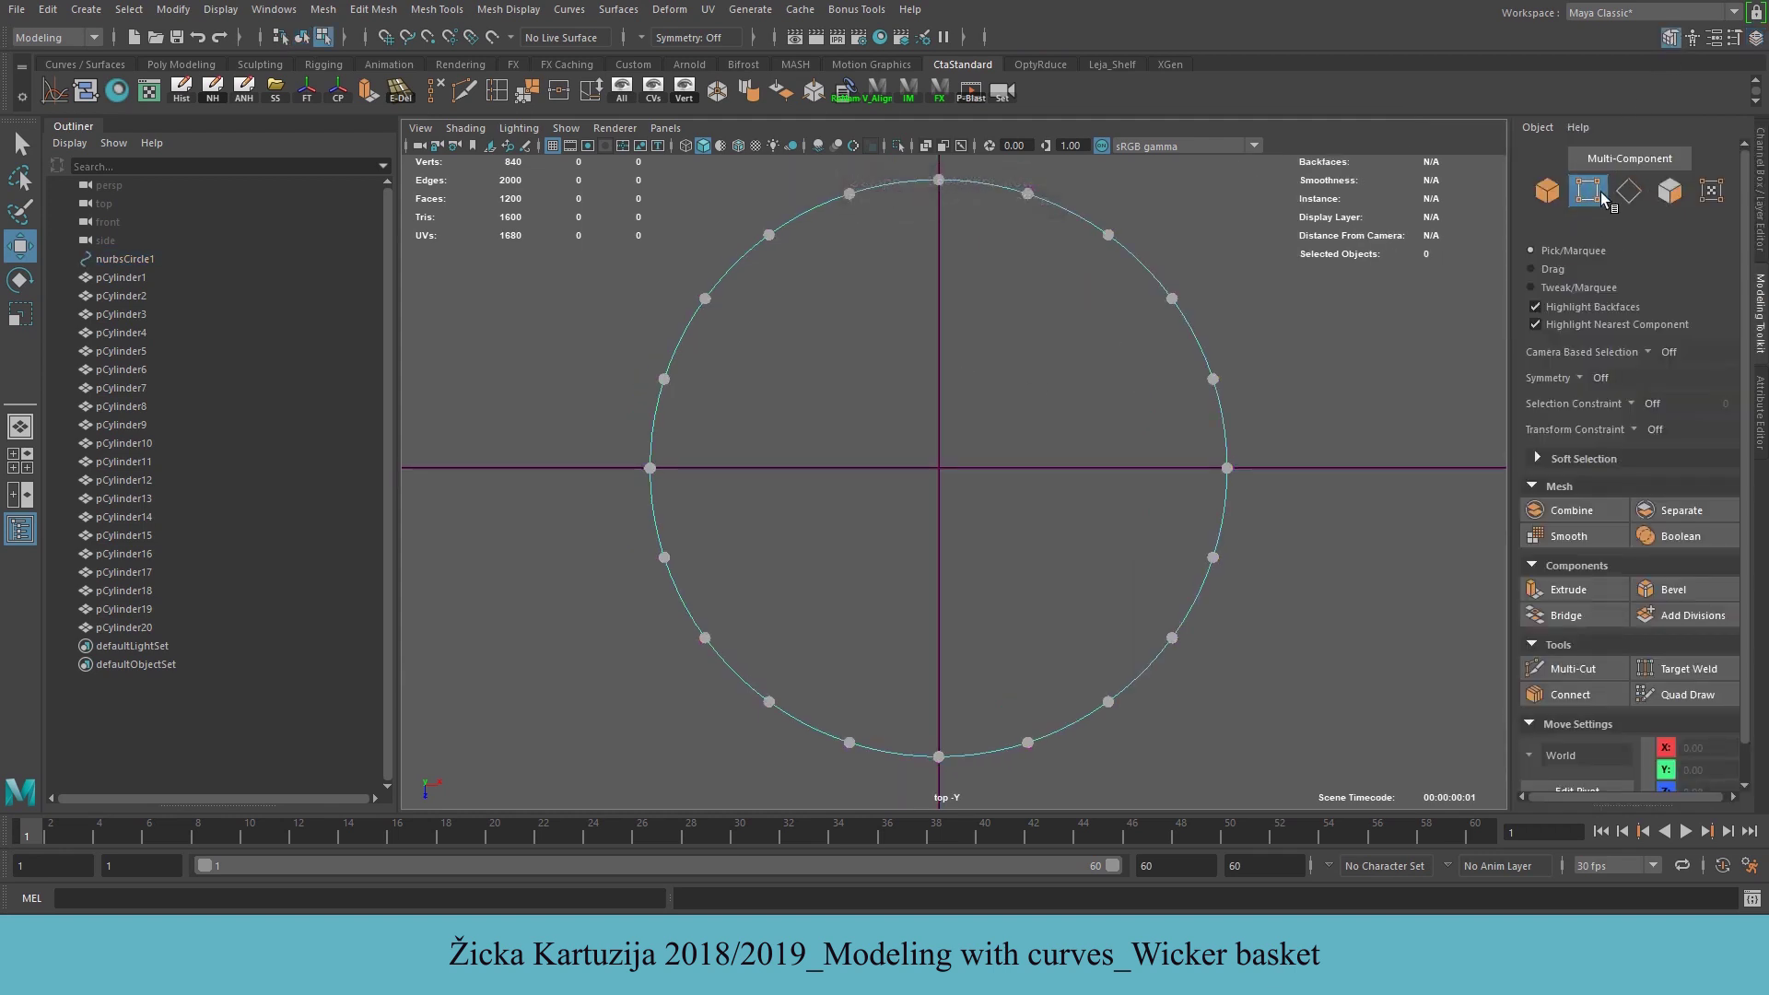
pyautogui.scroll(-3, 931, 383)
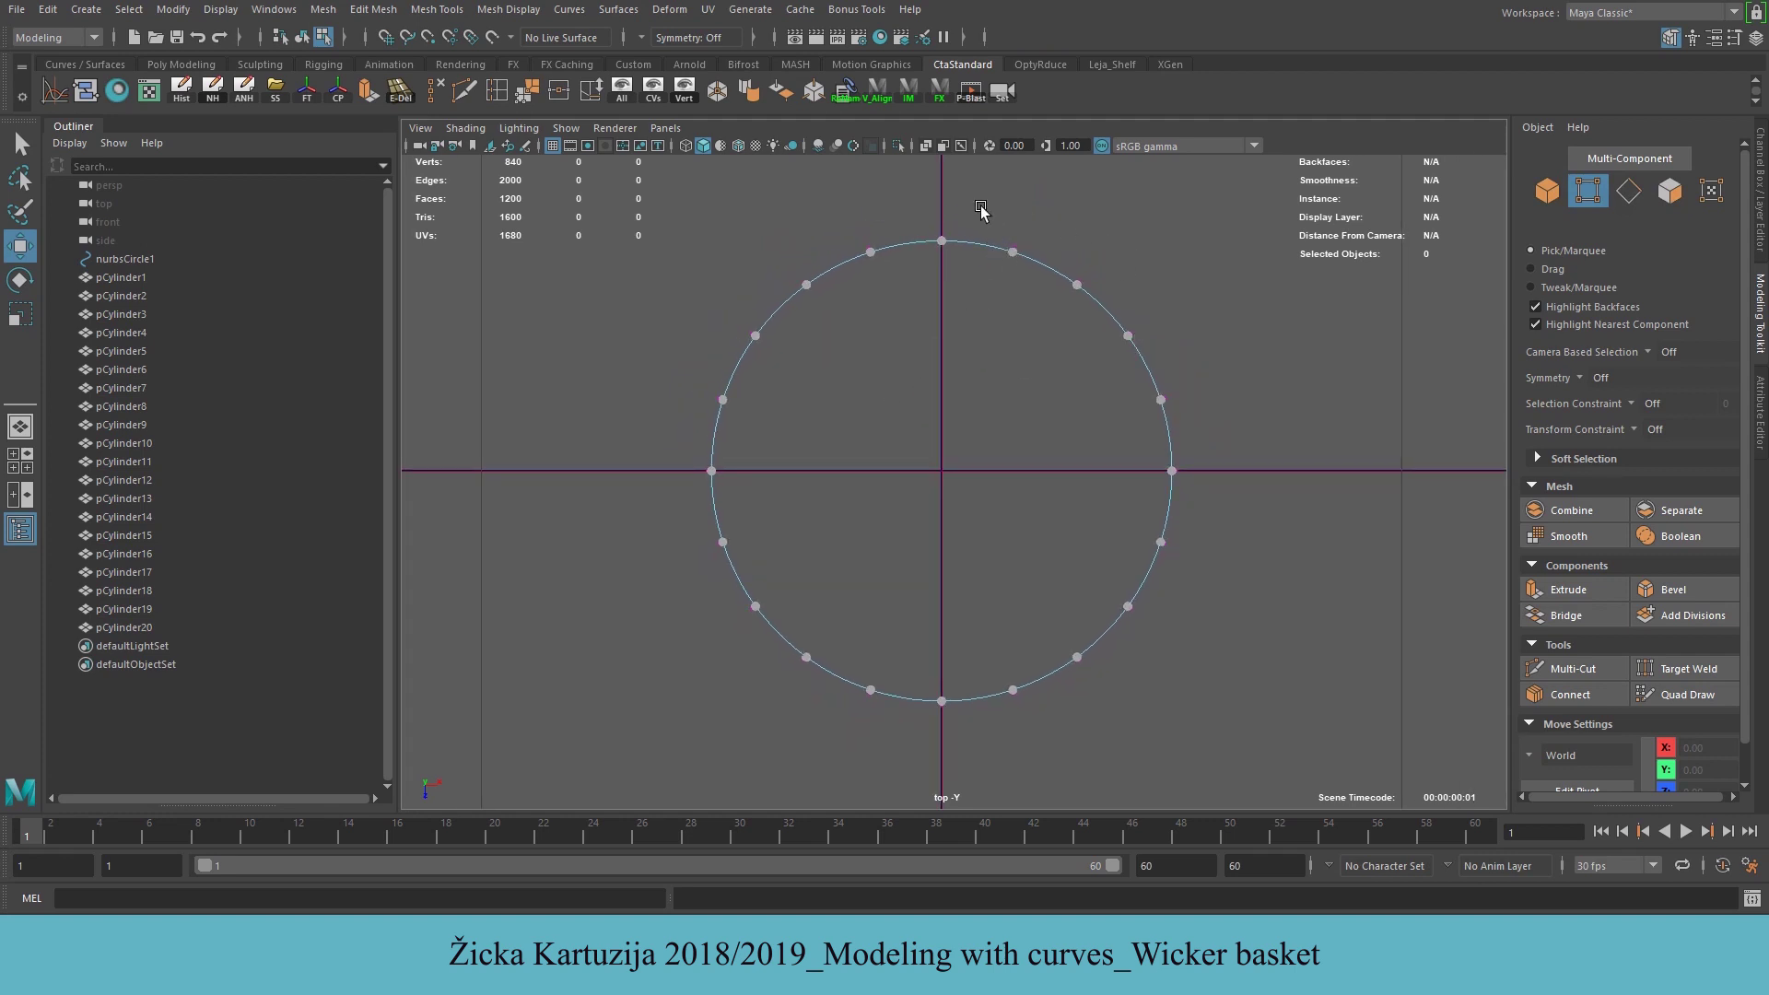
# Select every second control vertex around the circle and scale them uniformly inward toward the center
pyautogui.moveTo(974, 209); pyautogui.dragTo(1190, 387)
pyautogui.keyDown('shift'); pyautogui.moveTo(1128, 451); pyautogui.dragTo(1237, 509); pyautogui.keyUp('shift')
pyautogui.keyDown('shift'); pyautogui.moveTo(1101, 581); pyautogui.dragTo(1175, 681); pyautogui.keyUp('shift')
pyautogui.keyDown('shift'); pyautogui.moveTo(978, 667); pyautogui.dragTo(1043, 760); pyautogui.keyUp('shift')
pyautogui.keyDown('shift'); pyautogui.moveTo(848, 652); pyautogui.dragTo(903, 761); pyautogui.keyUp('shift')
pyautogui.keyDown('shift'); pyautogui.moveTo(715, 592); pyautogui.dragTo(807, 669); pyautogui.keyUp('shift')
pyautogui.keyDown('shift'); pyautogui.moveTo(686, 444); pyautogui.dragTo(744, 496); pyautogui.keyUp('shift')
pyautogui.keyDown('shift'); pyautogui.moveTo(720, 300); pyautogui.dragTo(834, 410); pyautogui.keyUp('shift')
pyautogui.keyDown('shift'); pyautogui.moveTo(838, 217); pyautogui.dragTo(884, 285); pyautogui.keyUp('shift')
pyautogui.press('r')
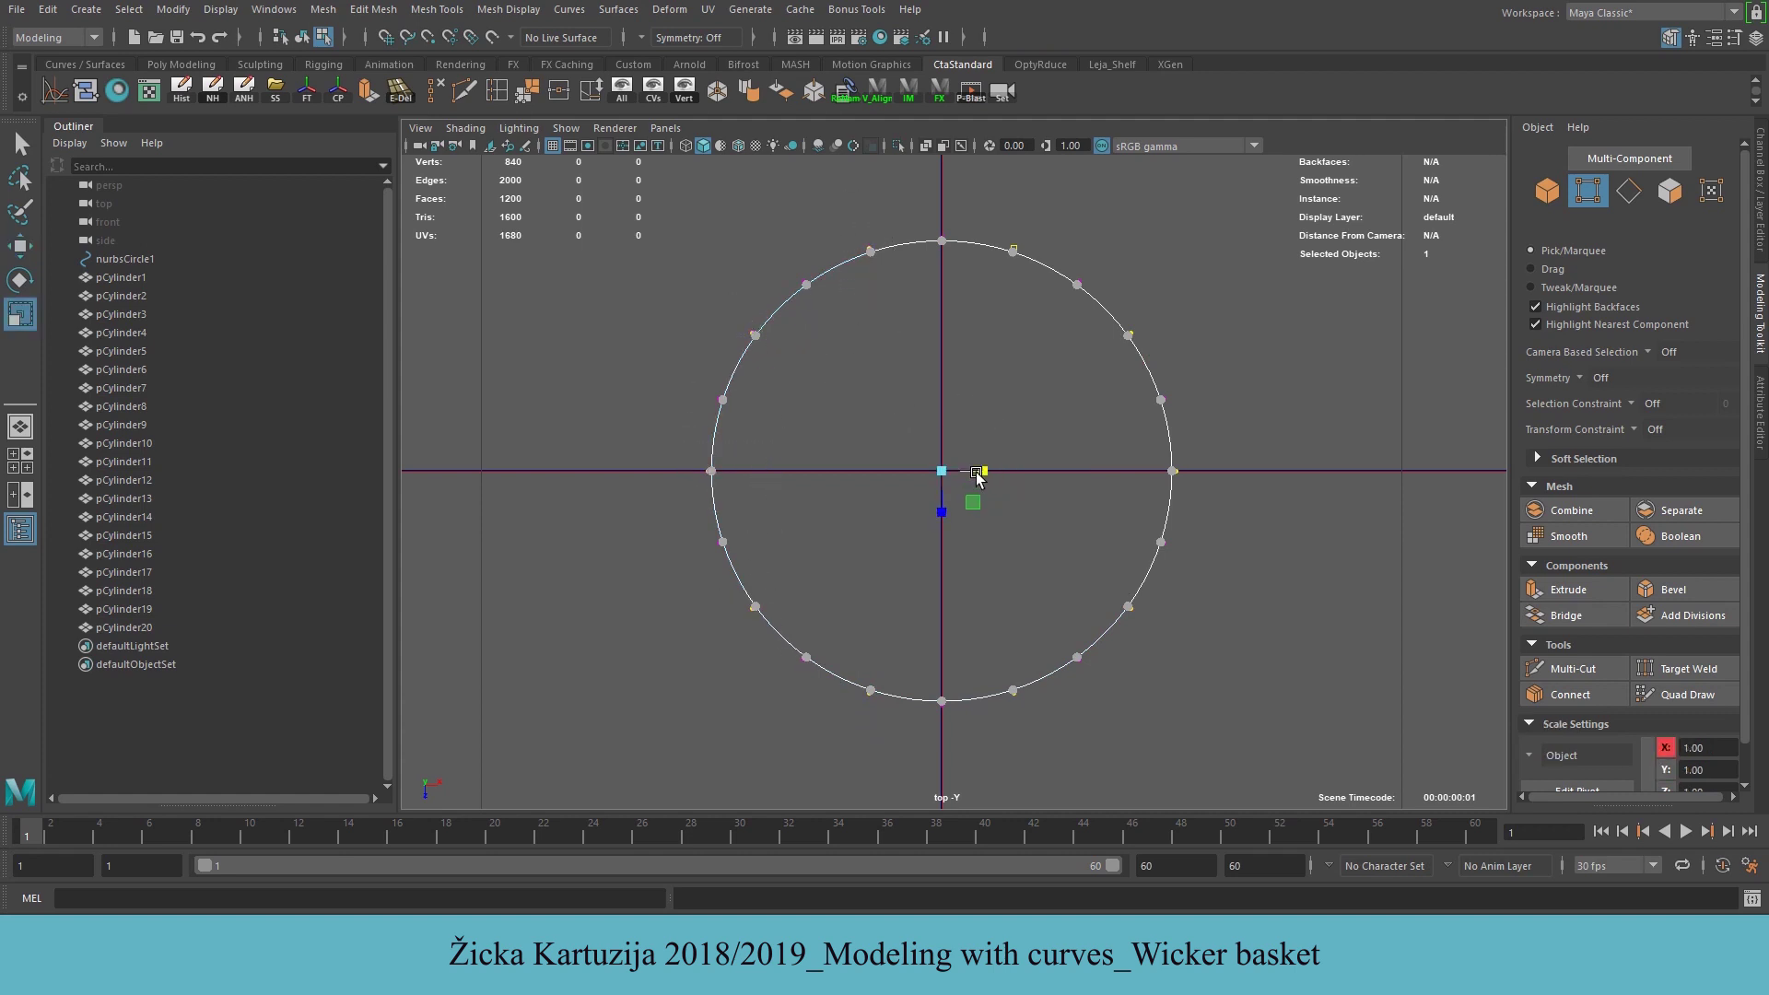
pyautogui.moveTo(940, 474)
pyautogui.mouseDown()
pyautogui.moveTo(889, 474)
pyautogui.moveTo(934, 474)
pyautogui.mouseUp()
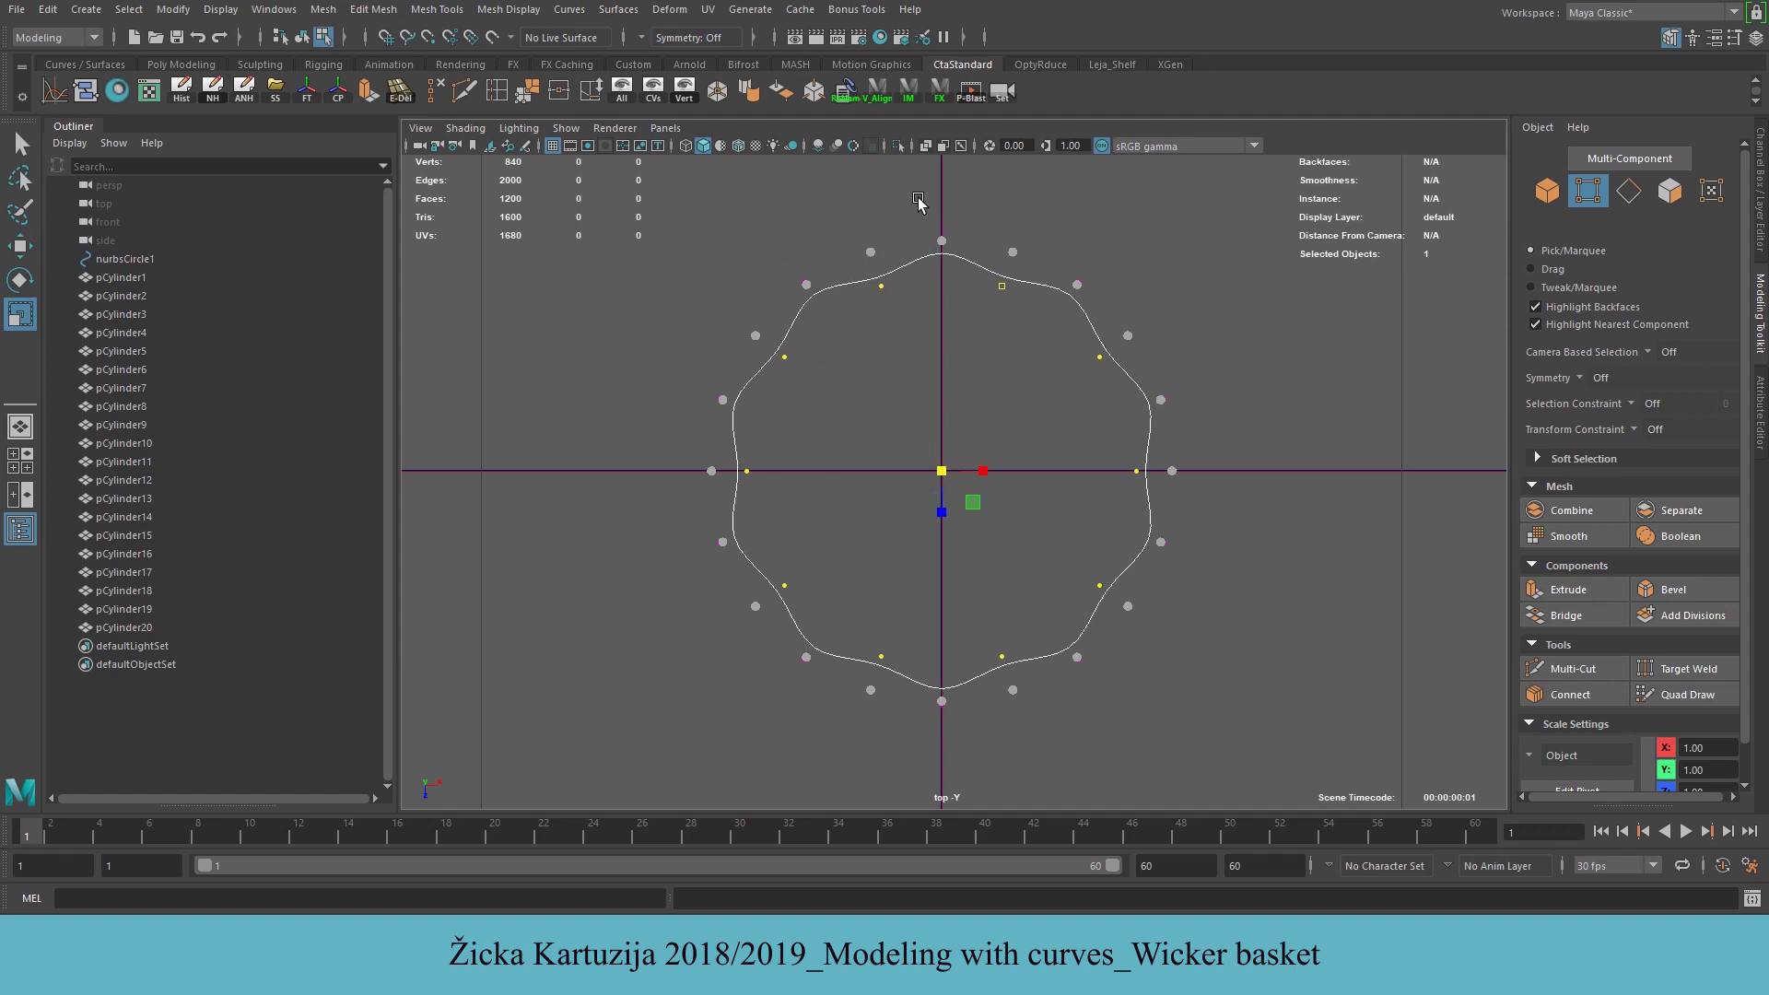
# Select the remaining alternate control vertices, lying between those scaled inward, and scale them uniformly outward to deepen the wave
pyautogui.moveTo(915, 204); pyautogui.dragTo(965, 319)
pyautogui.keyDown('shift'); pyautogui.moveTo(1041, 226); pyautogui.dragTo(1181, 409); pyautogui.keyUp('shift')
pyautogui.keyDown('shift'); pyautogui.moveTo(1109, 518); pyautogui.dragTo(1235, 586); pyautogui.keyUp('shift')
pyautogui.keyDown('shift'); pyautogui.moveTo(1041, 616); pyautogui.dragTo(1131, 718); pyautogui.keyUp('shift')
pyautogui.keyDown('shift'); pyautogui.moveTo(921, 662); pyautogui.dragTo(990, 751); pyautogui.keyUp('shift')
pyautogui.keyDown('shift'); pyautogui.moveTo(783, 626); pyautogui.dragTo(829, 695); pyautogui.keyUp('shift')
pyautogui.keyDown('shift'); pyautogui.moveTo(693, 517); pyautogui.dragTo(783, 573); pyautogui.keyUp('shift')
pyautogui.keyDown('shift'); pyautogui.moveTo(686, 385); pyautogui.dragTo(769, 451); pyautogui.keyUp('shift')
pyautogui.keyDown('shift'); pyautogui.moveTo(760, 251); pyautogui.dragTo(846, 340); pyautogui.keyUp('shift')
pyautogui.moveTo(939, 471); pyautogui.dragTo(990, 471)
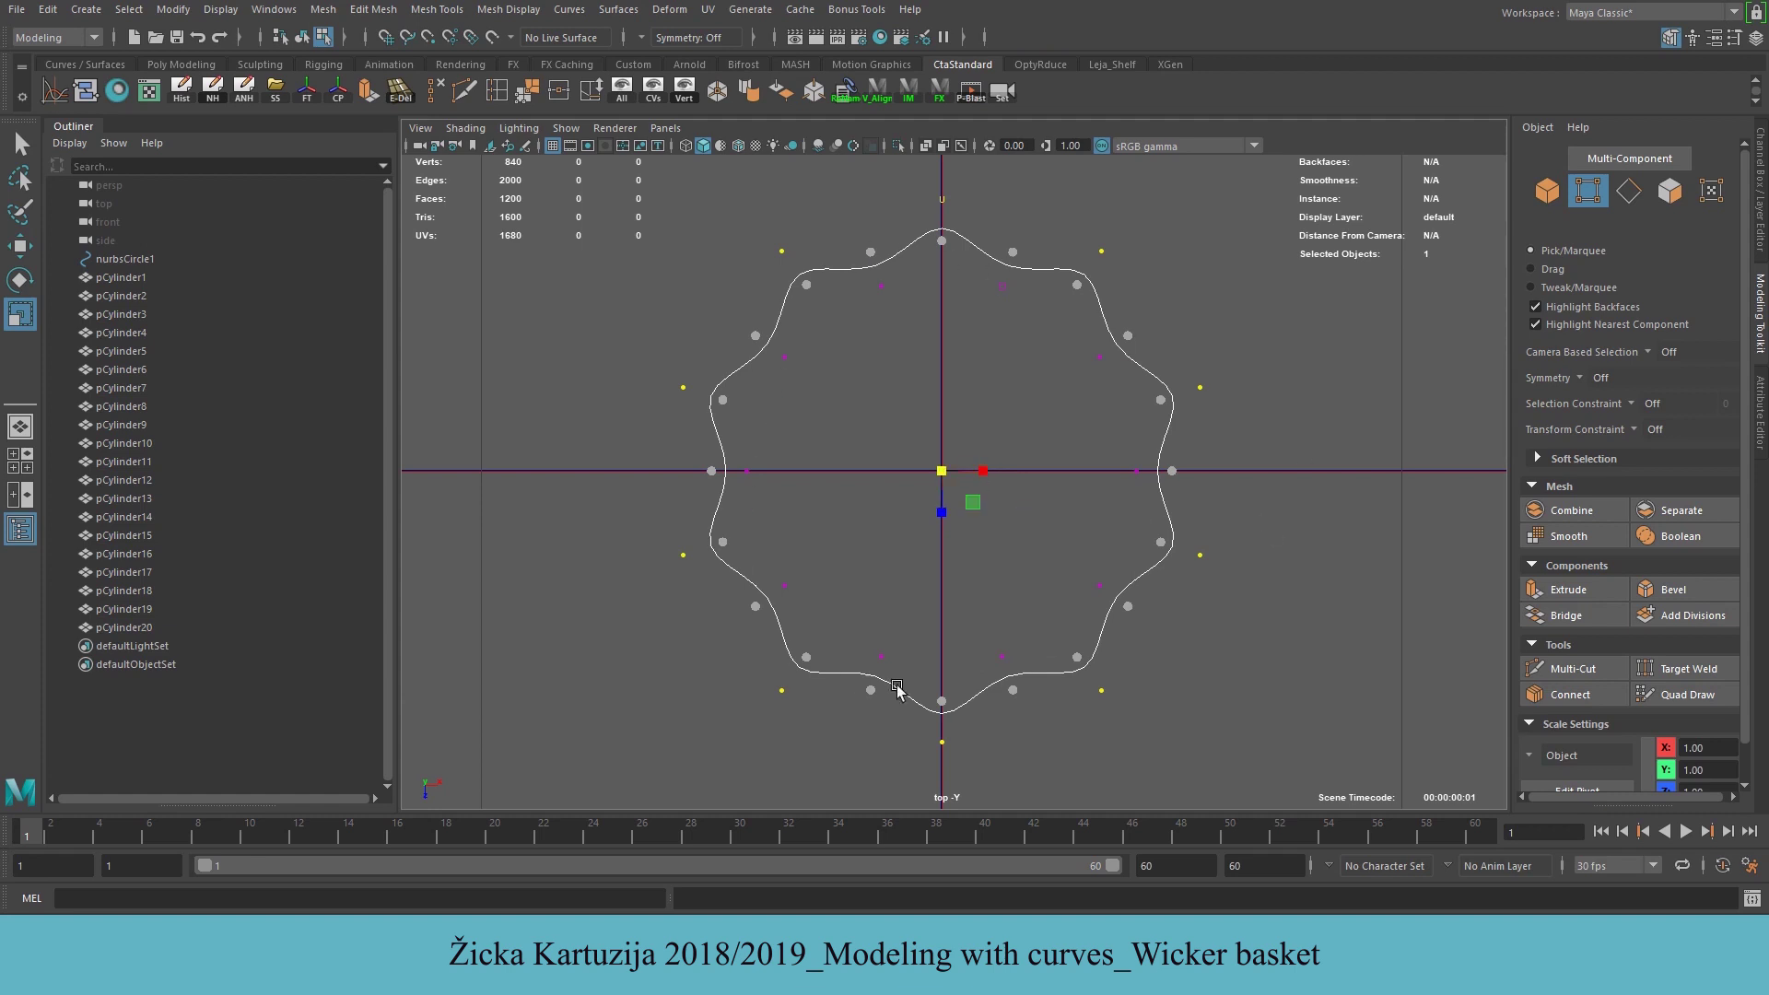
# Return the wavy curve to object selection and hide the Ribs layer in the perspective view
pyautogui.click(1534, 184)
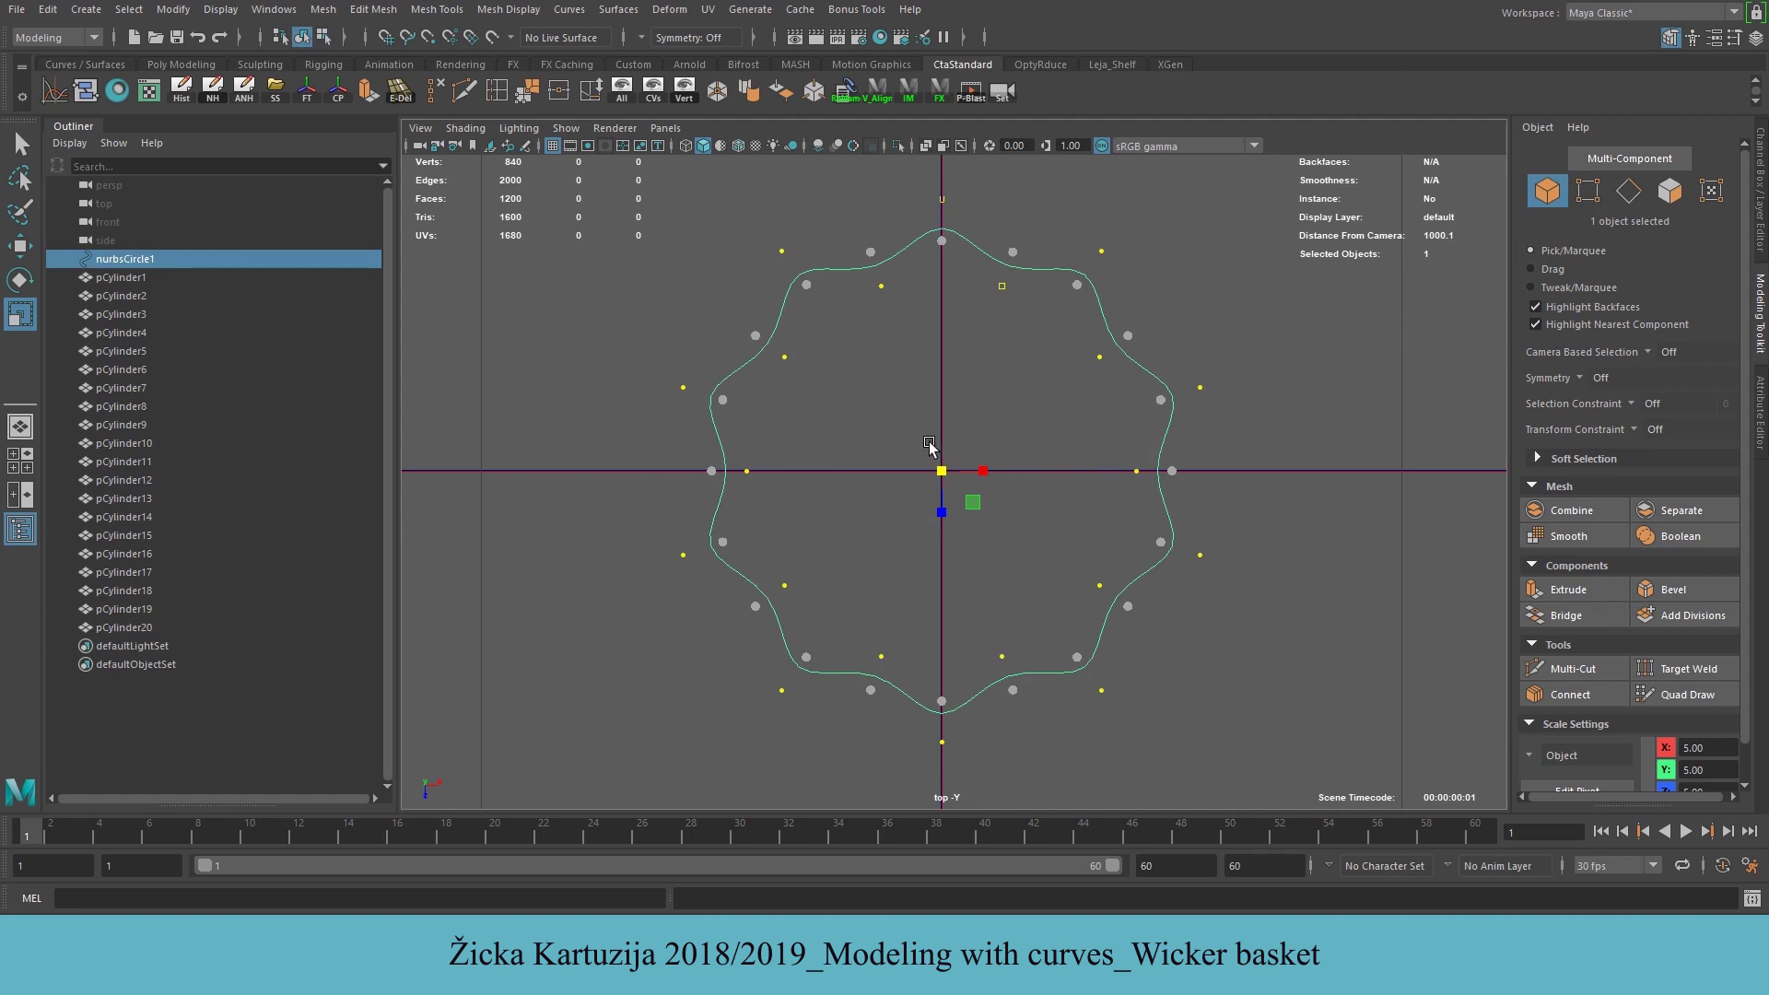
pyautogui.press('space')
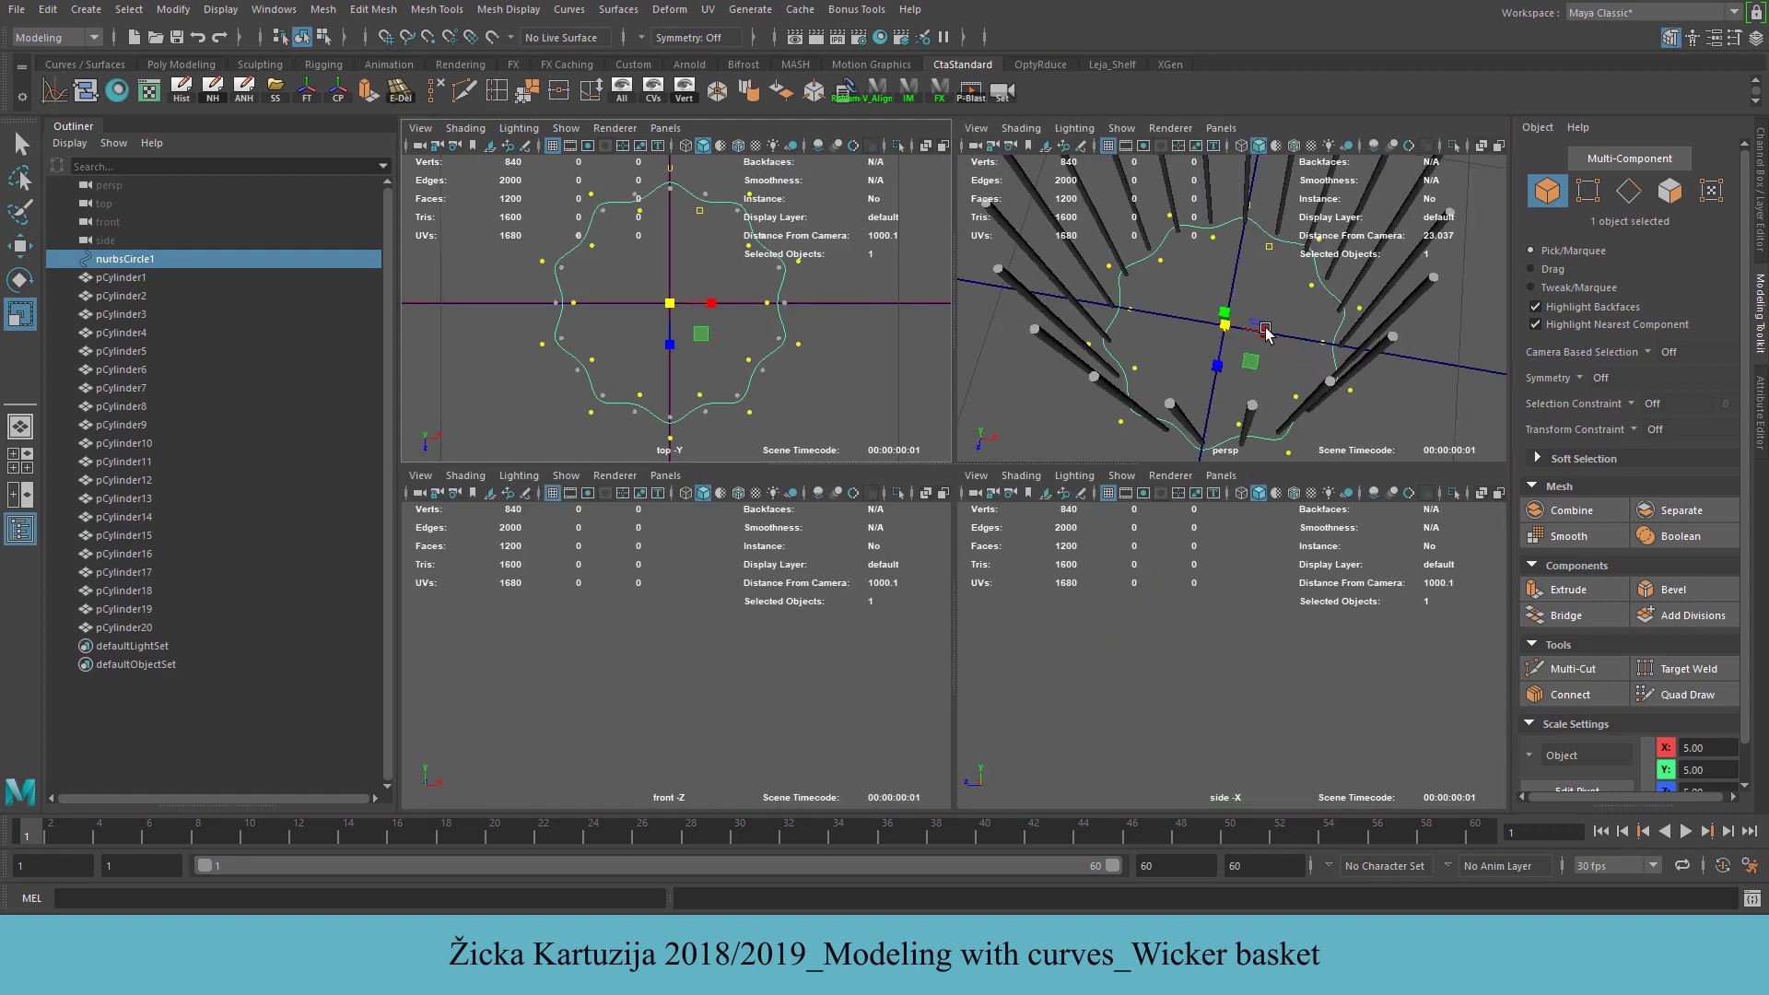
pyautogui.press('space')
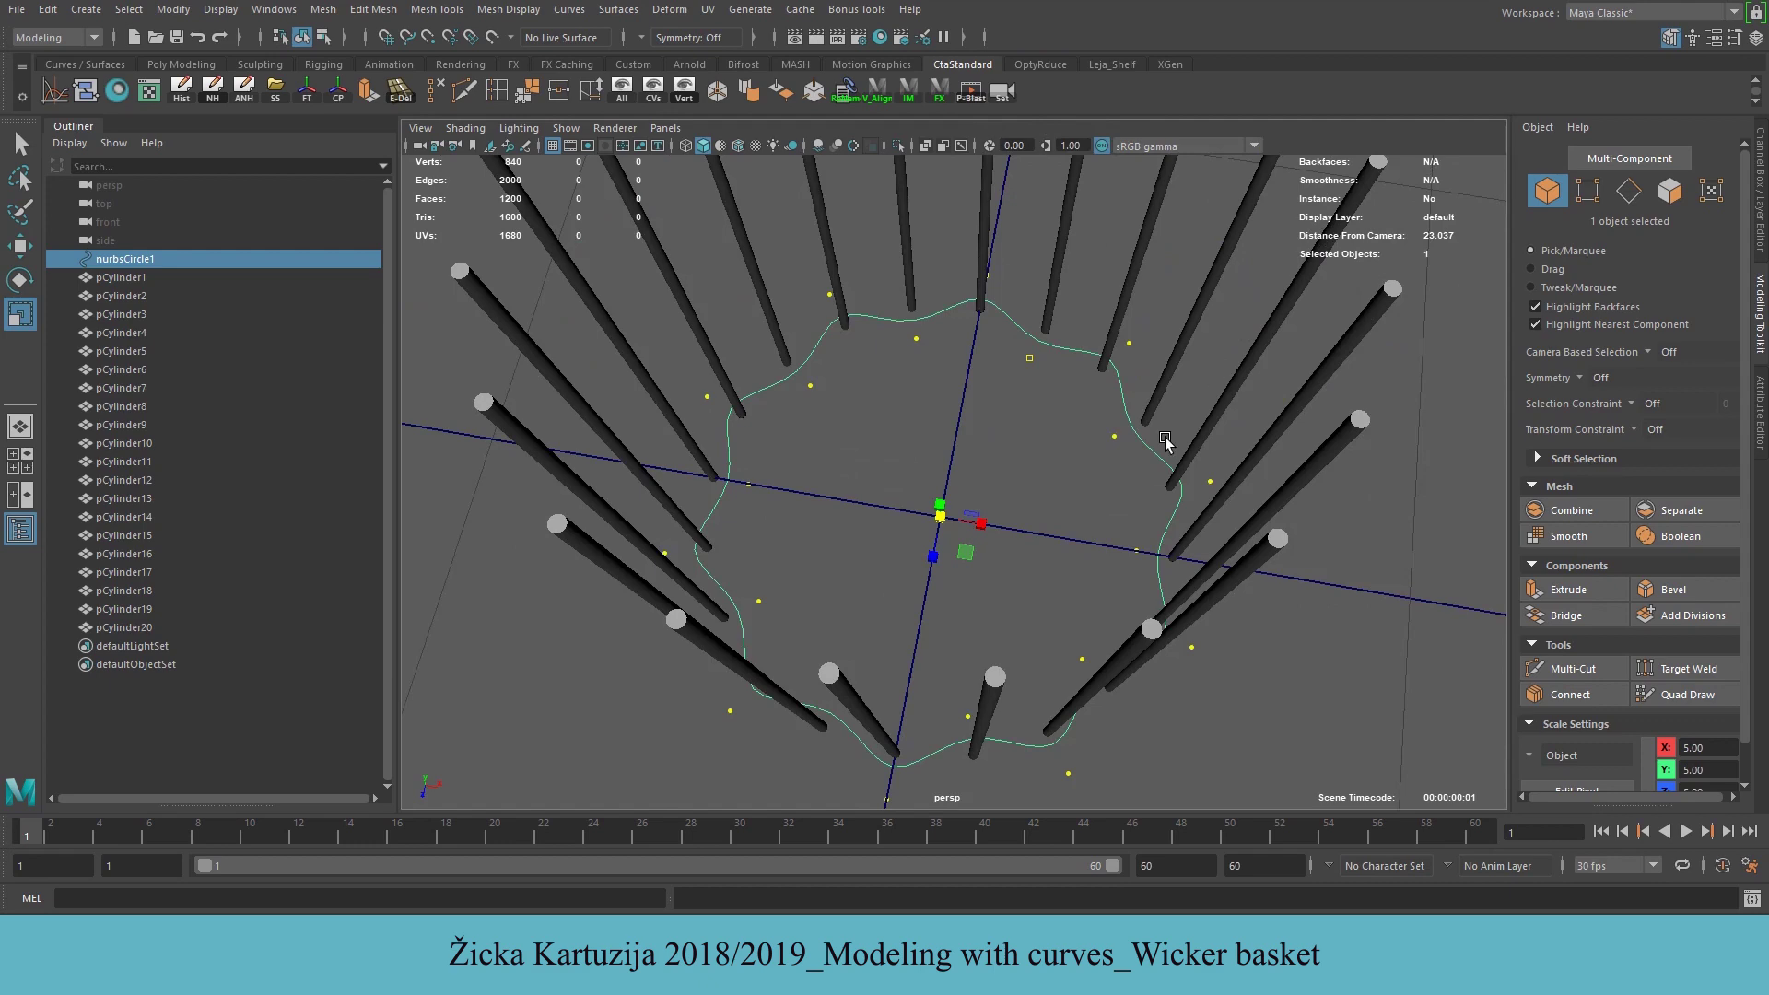
pyautogui.keyDown('alt'); pyautogui.moveTo(1294, 650); pyautogui.dragTo(1090, 538); pyautogui.keyUp('alt')
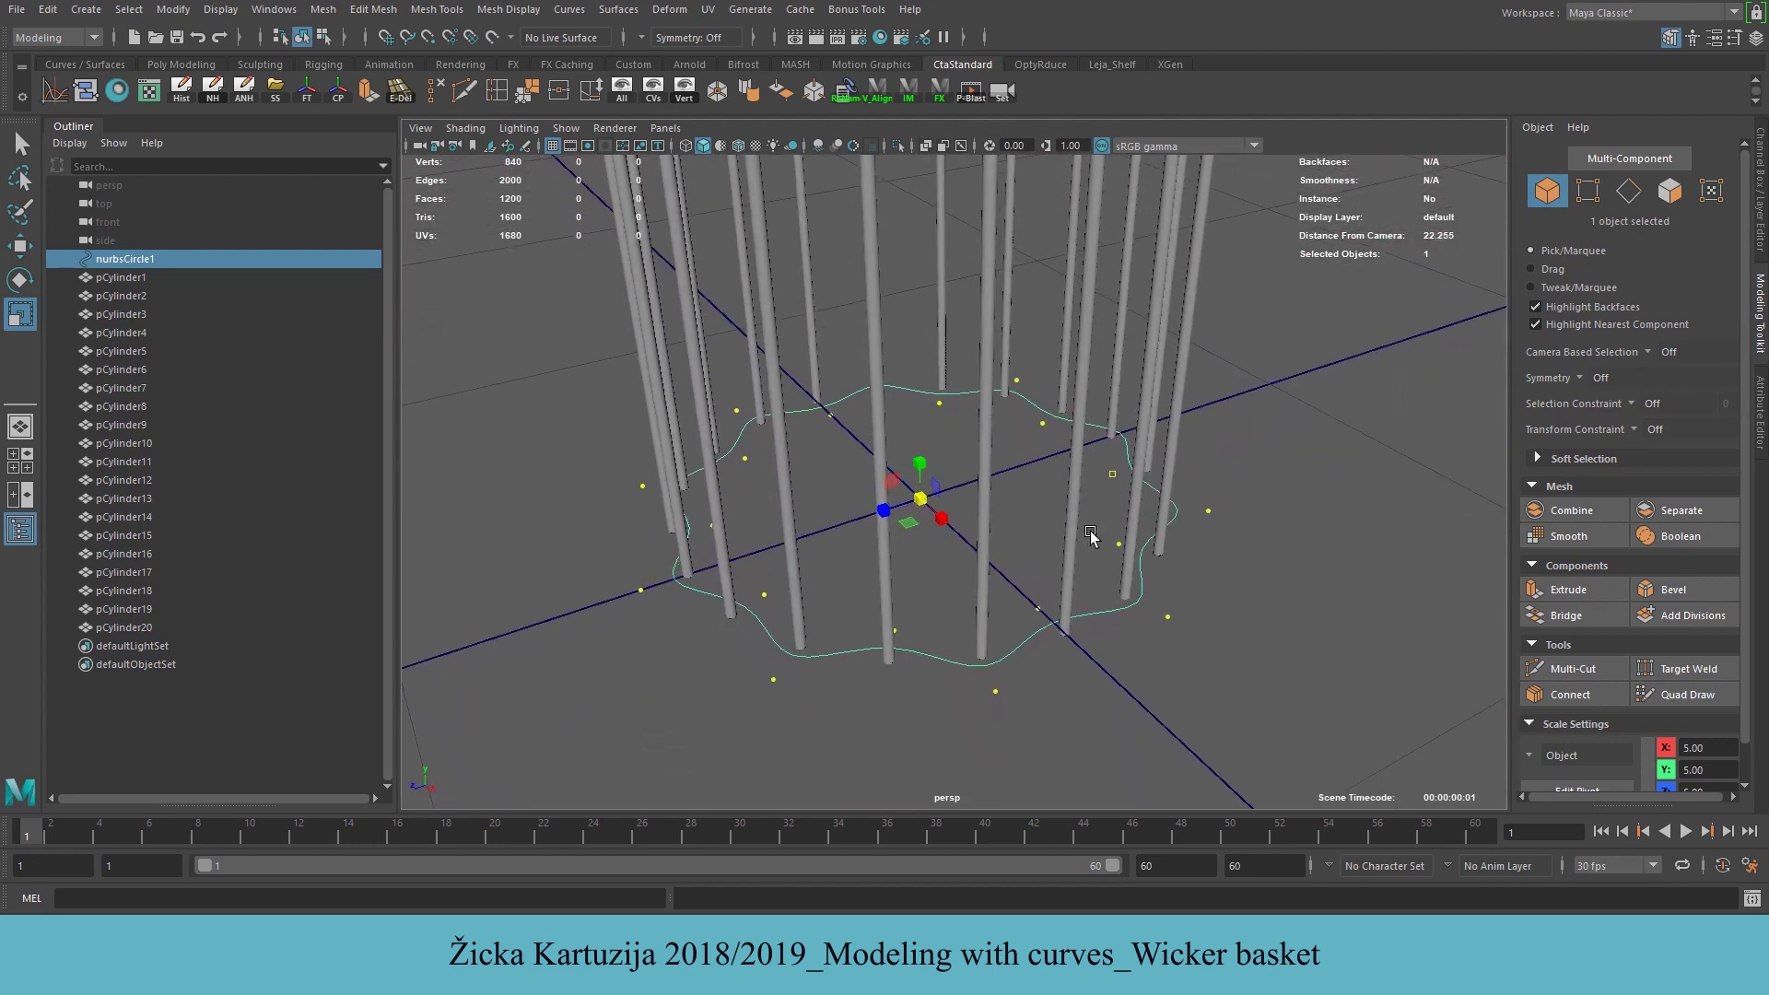
pyautogui.click(1755, 38)
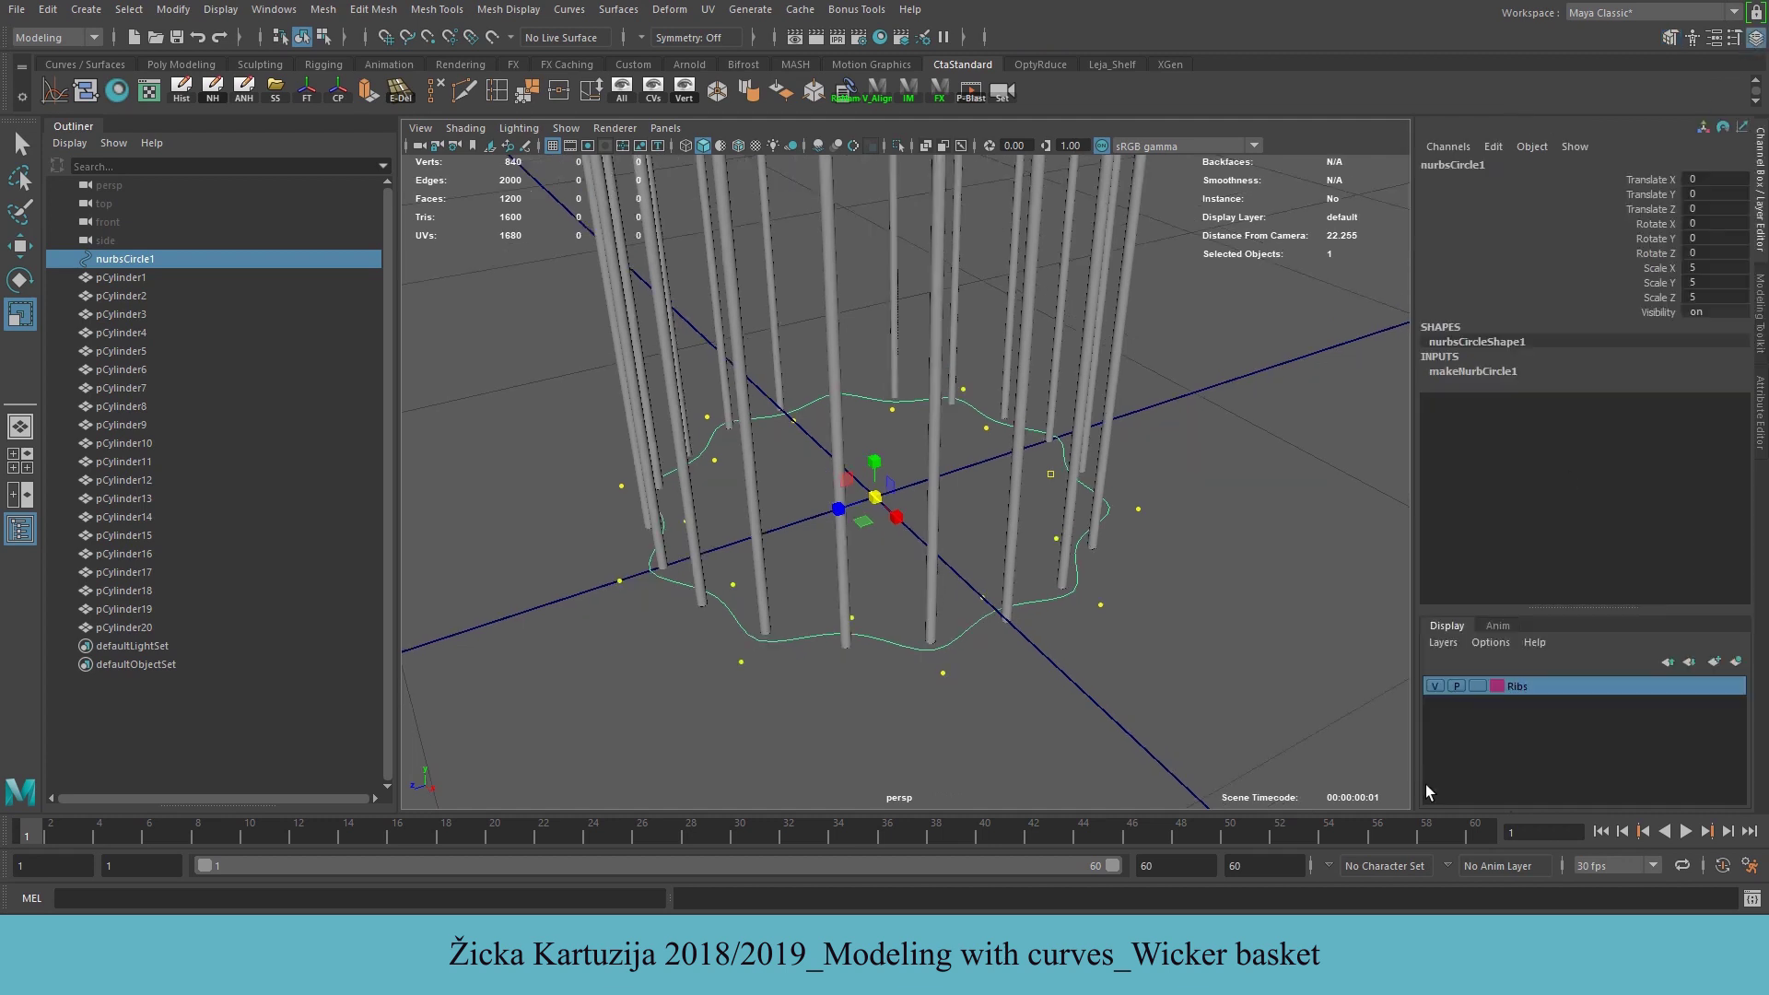
pyautogui.click(1435, 685)
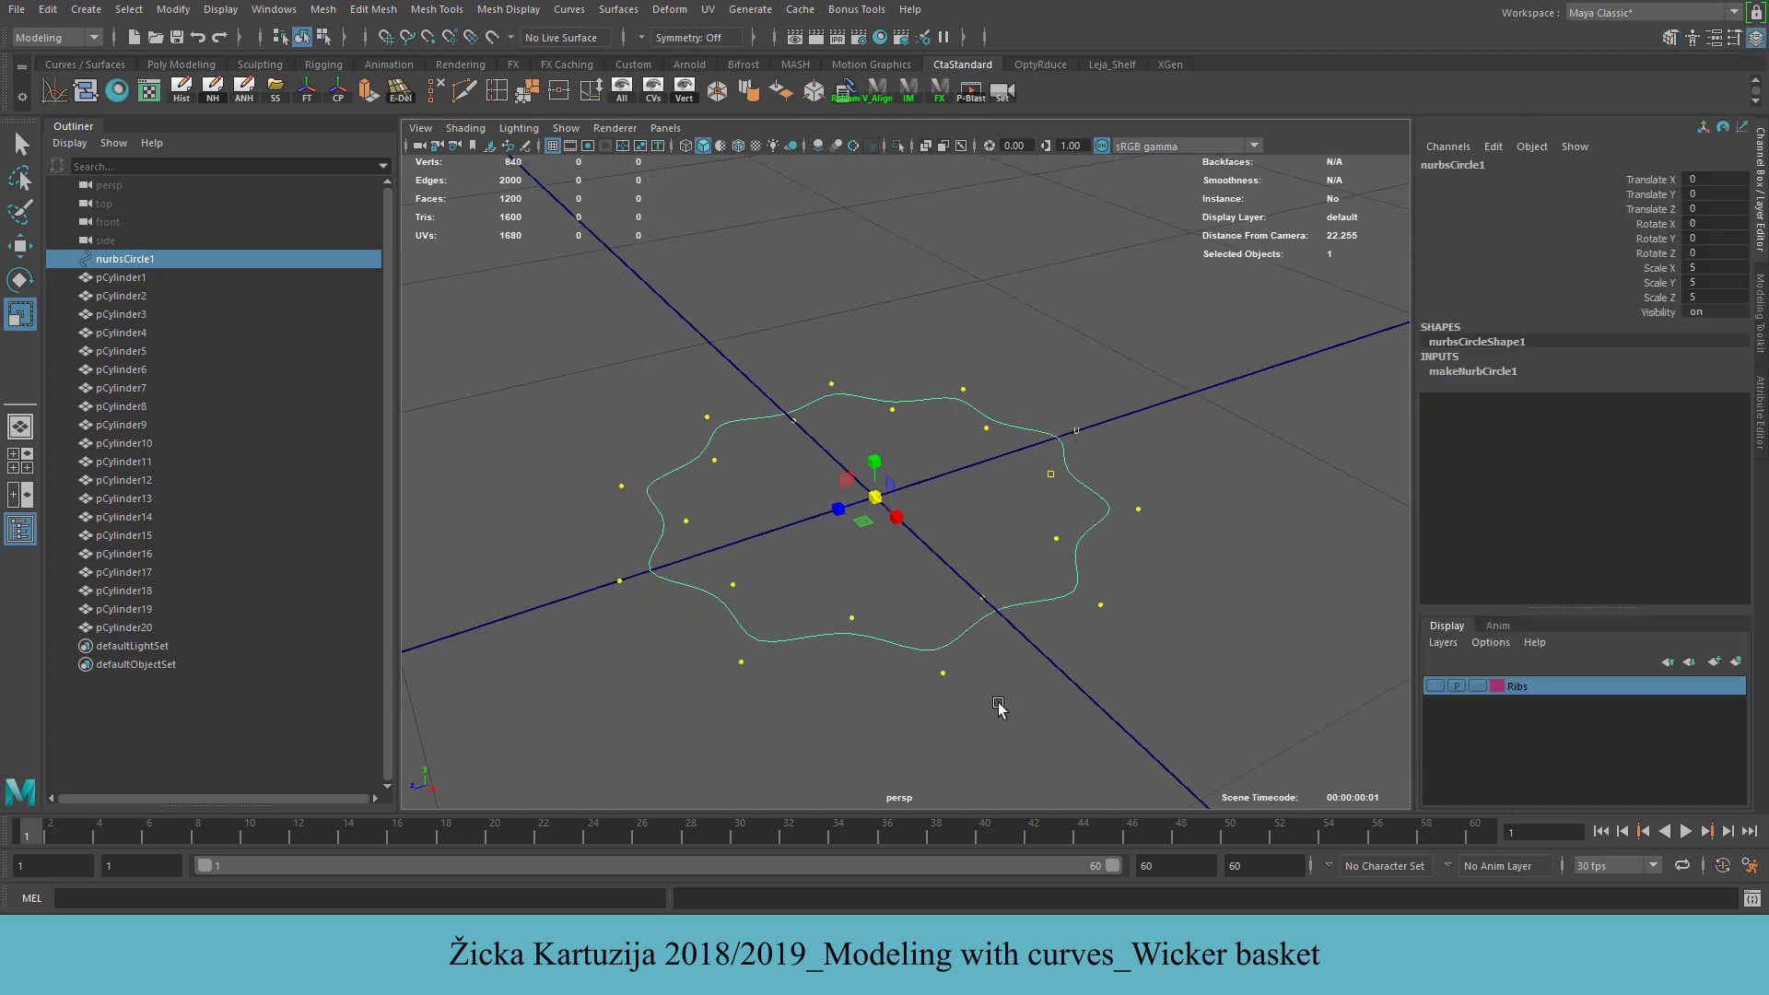
pyautogui.click(1129, 664)
# Create a second NURBS circle at the origin, in the middle of the wavy curve
pyautogui.keyDown('alt'); pyautogui.moveTo(1124, 424); pyautogui.dragTo(1088, 536); pyautogui.keyUp('alt')
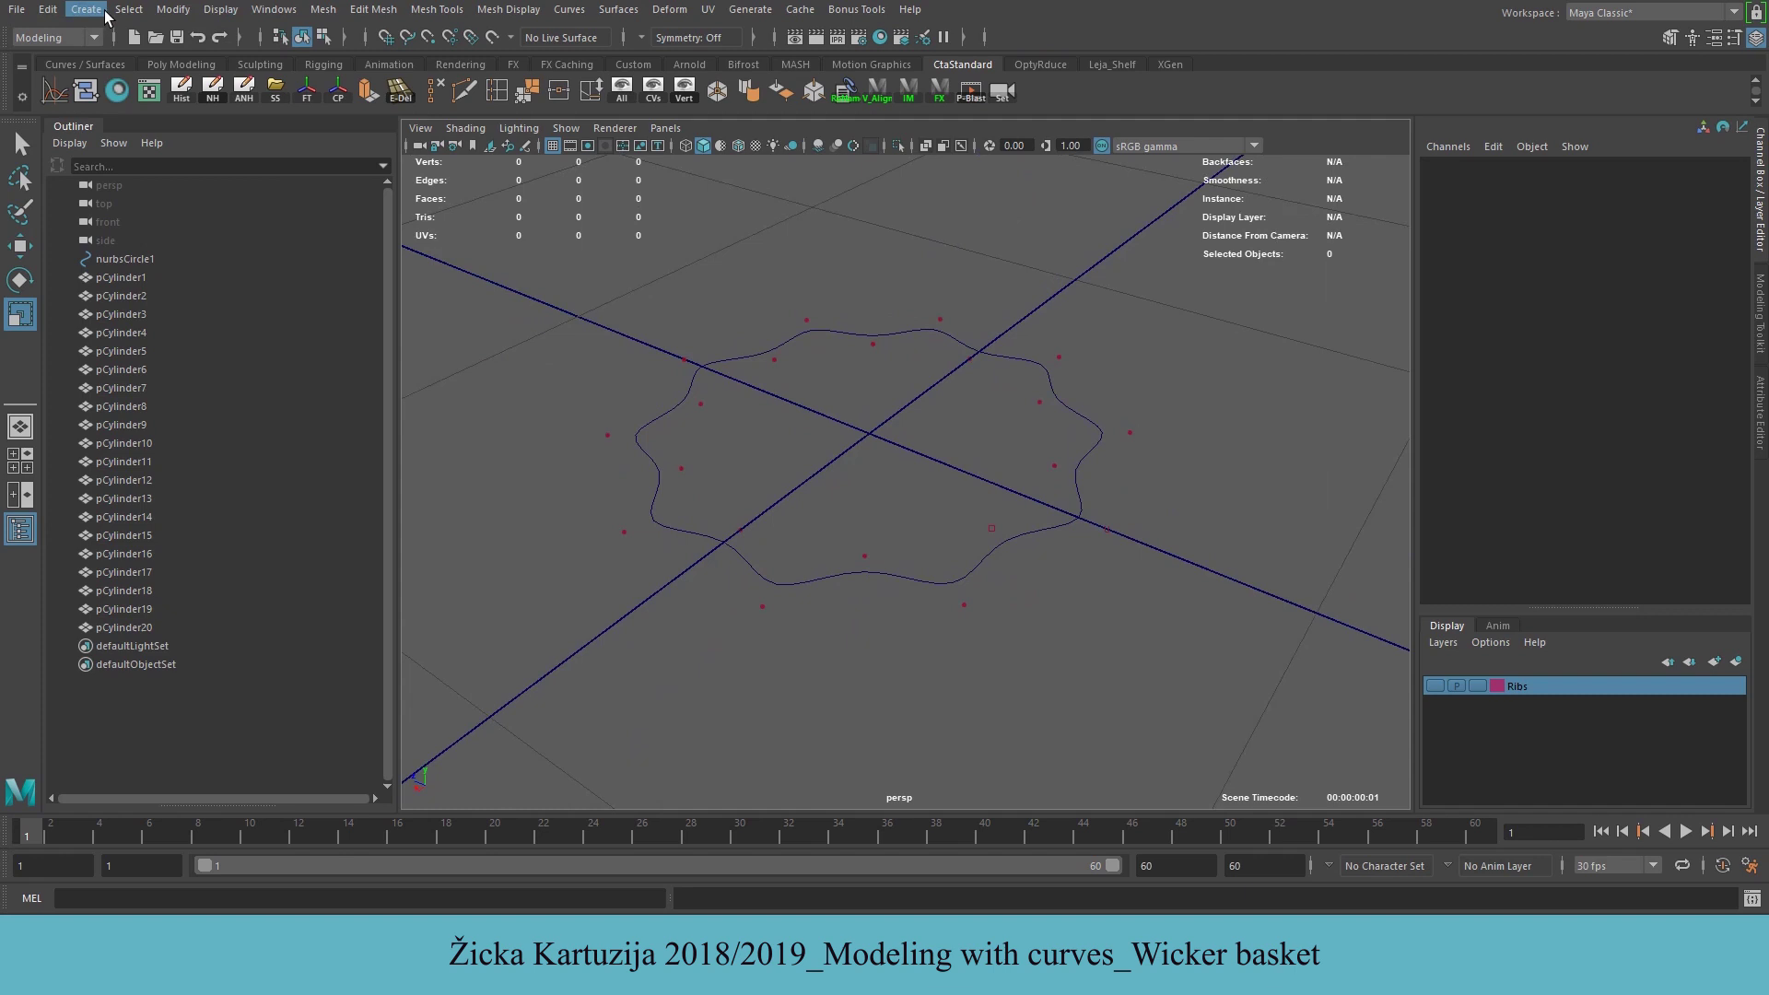
pyautogui.click(85, 10)
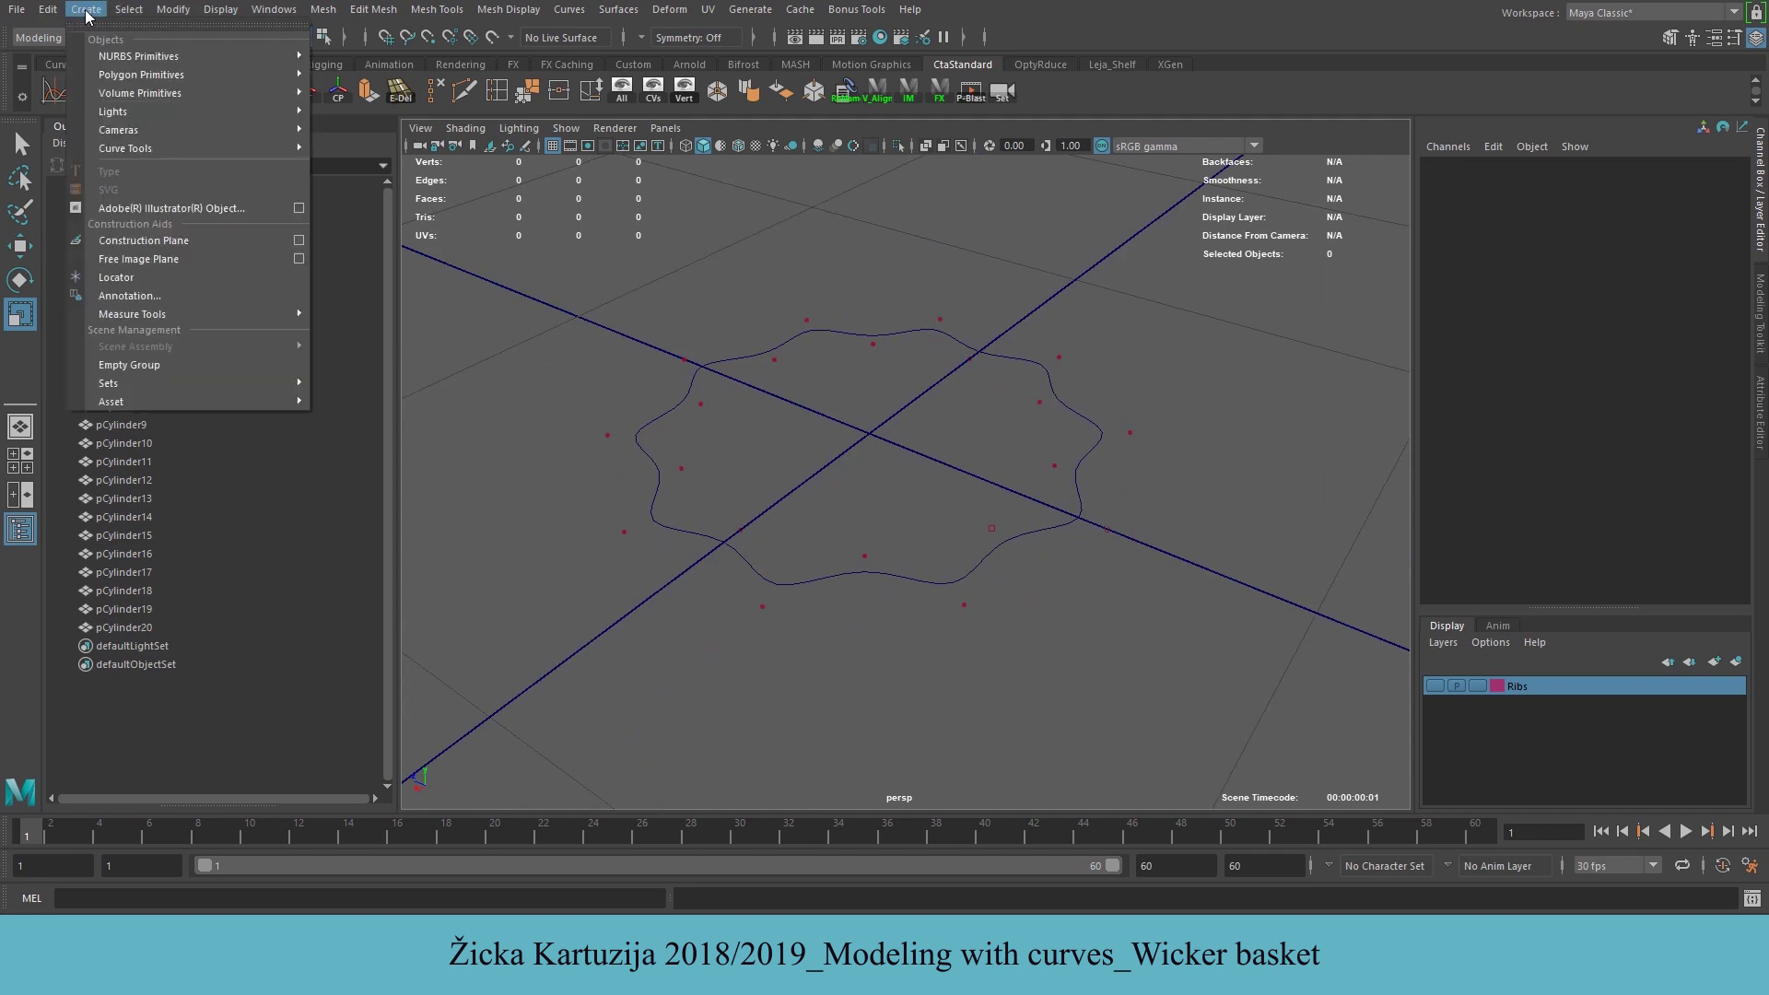
pyautogui.moveTo(168, 58)
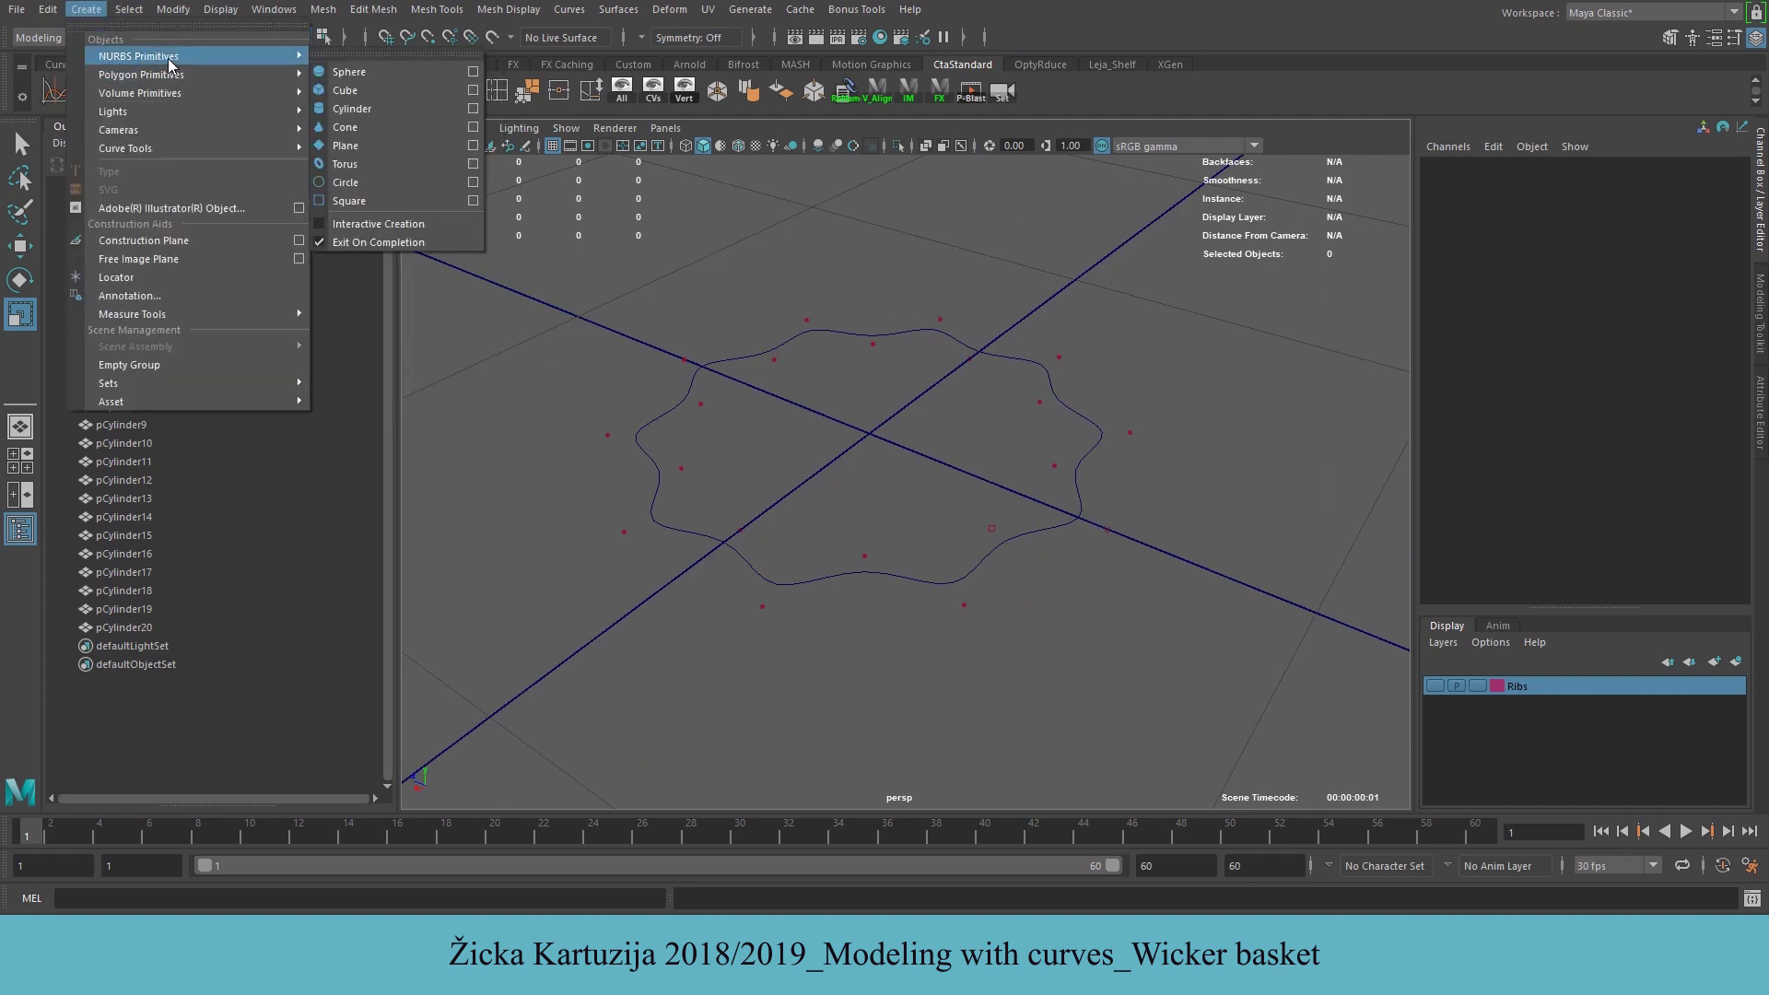
pyautogui.click(369, 184)
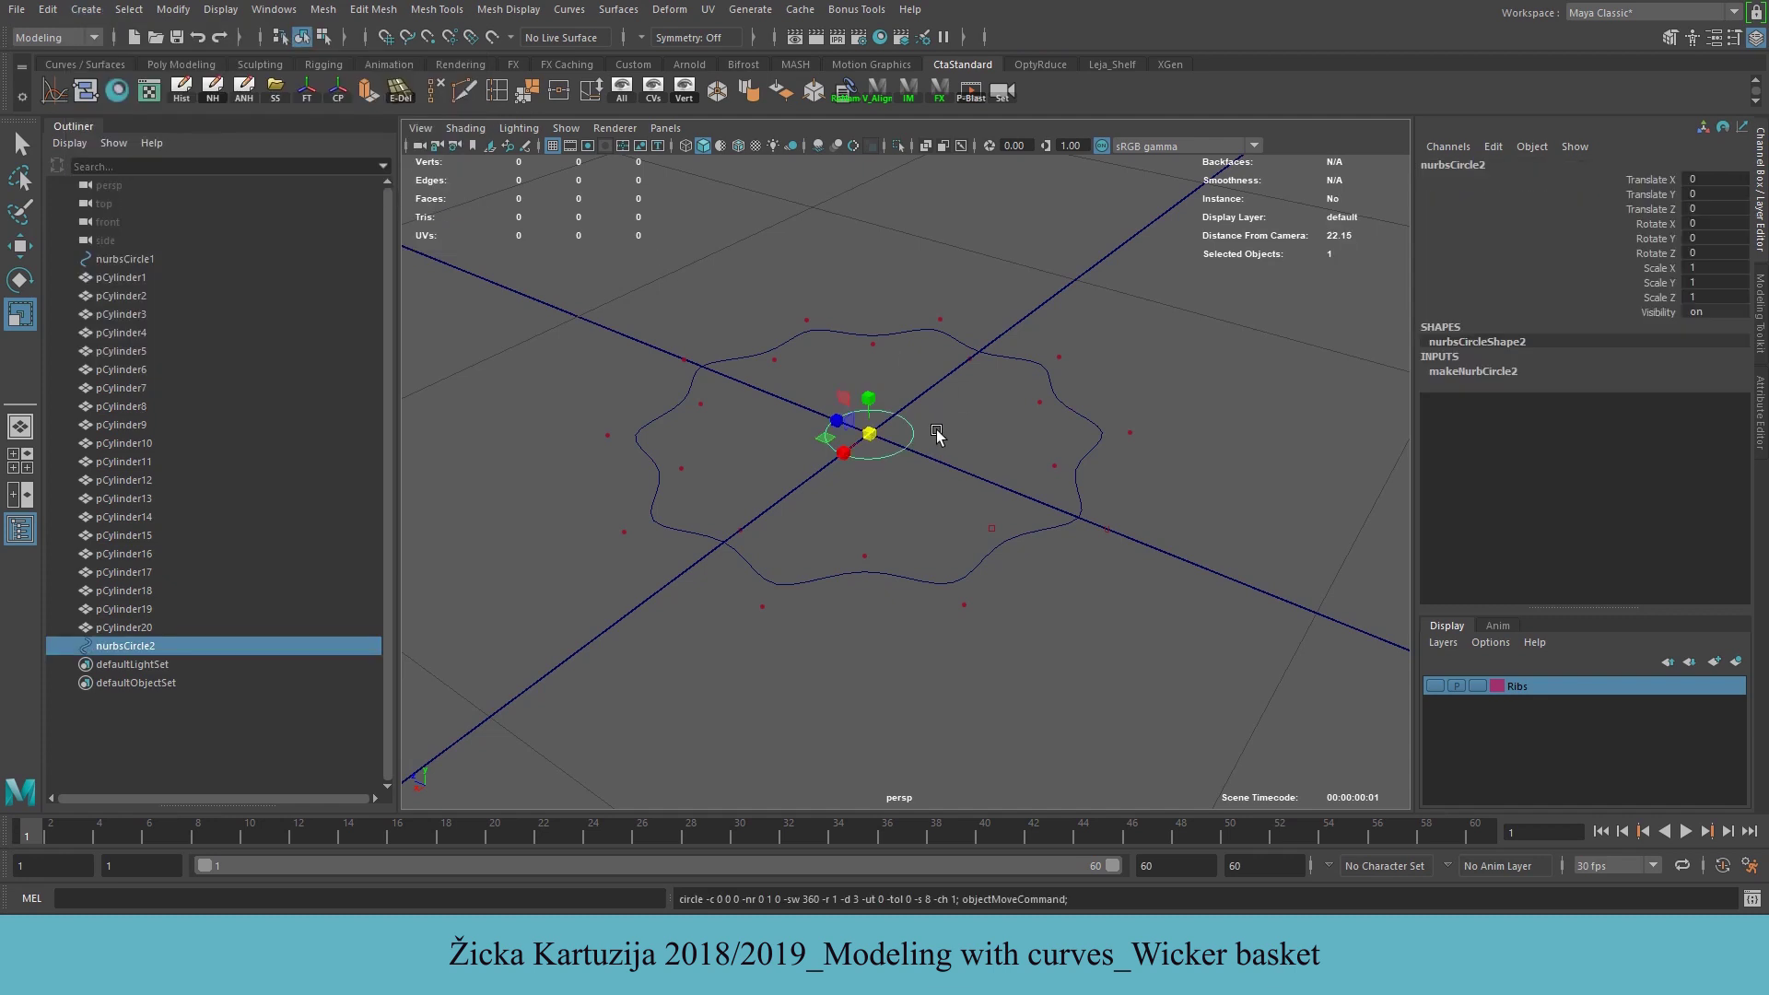
pyautogui.scroll(3, 938, 440)
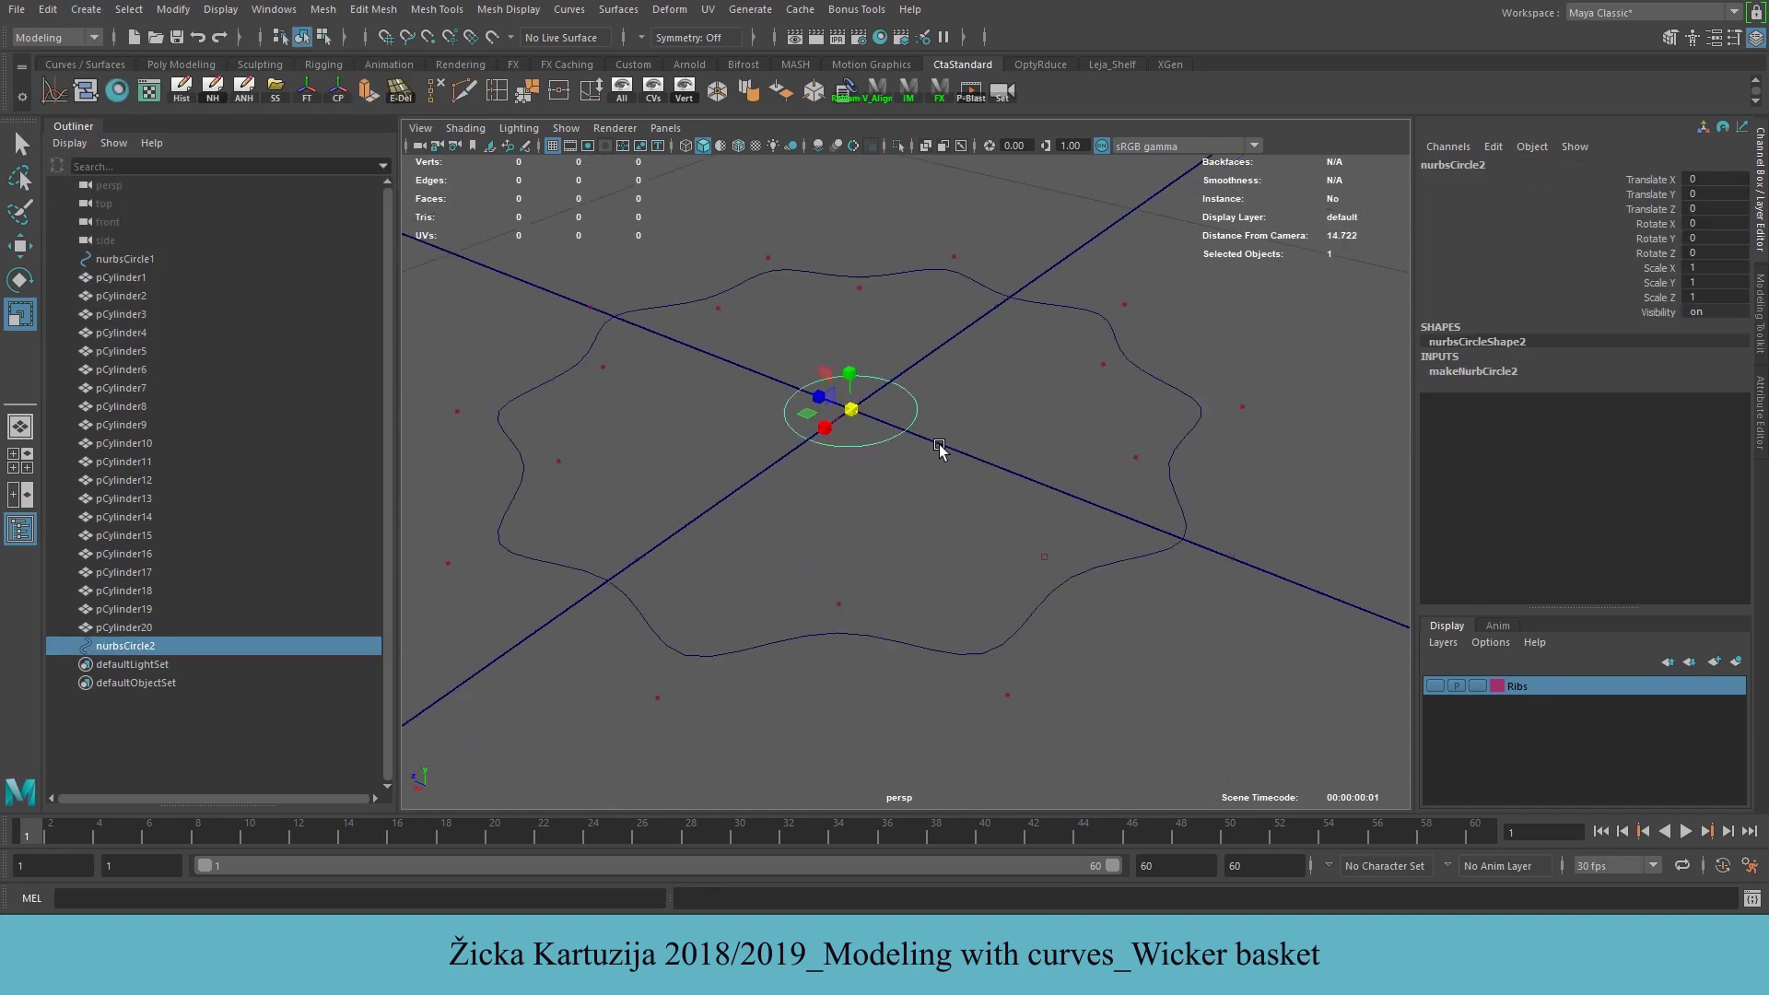
# Stand the new circle upright by setting its Rotate Z to 90
pyautogui.press('e')
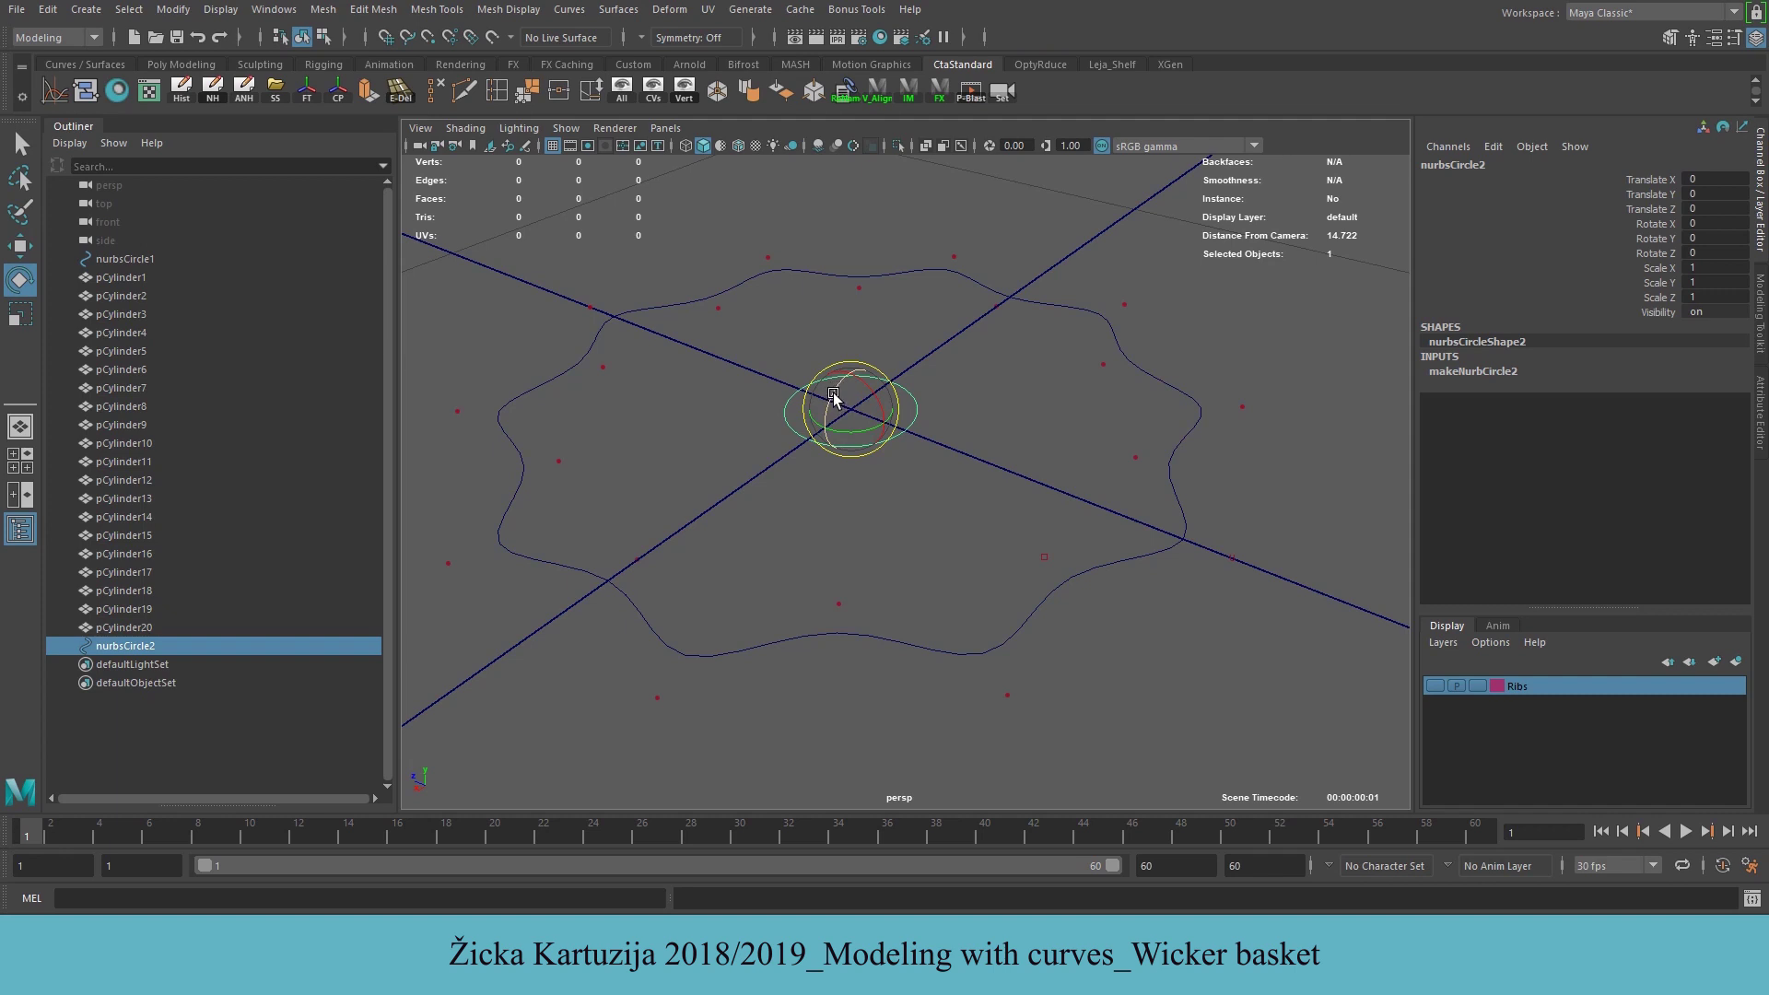
pyautogui.moveTo(832, 402); pyautogui.dragTo(817, 481)
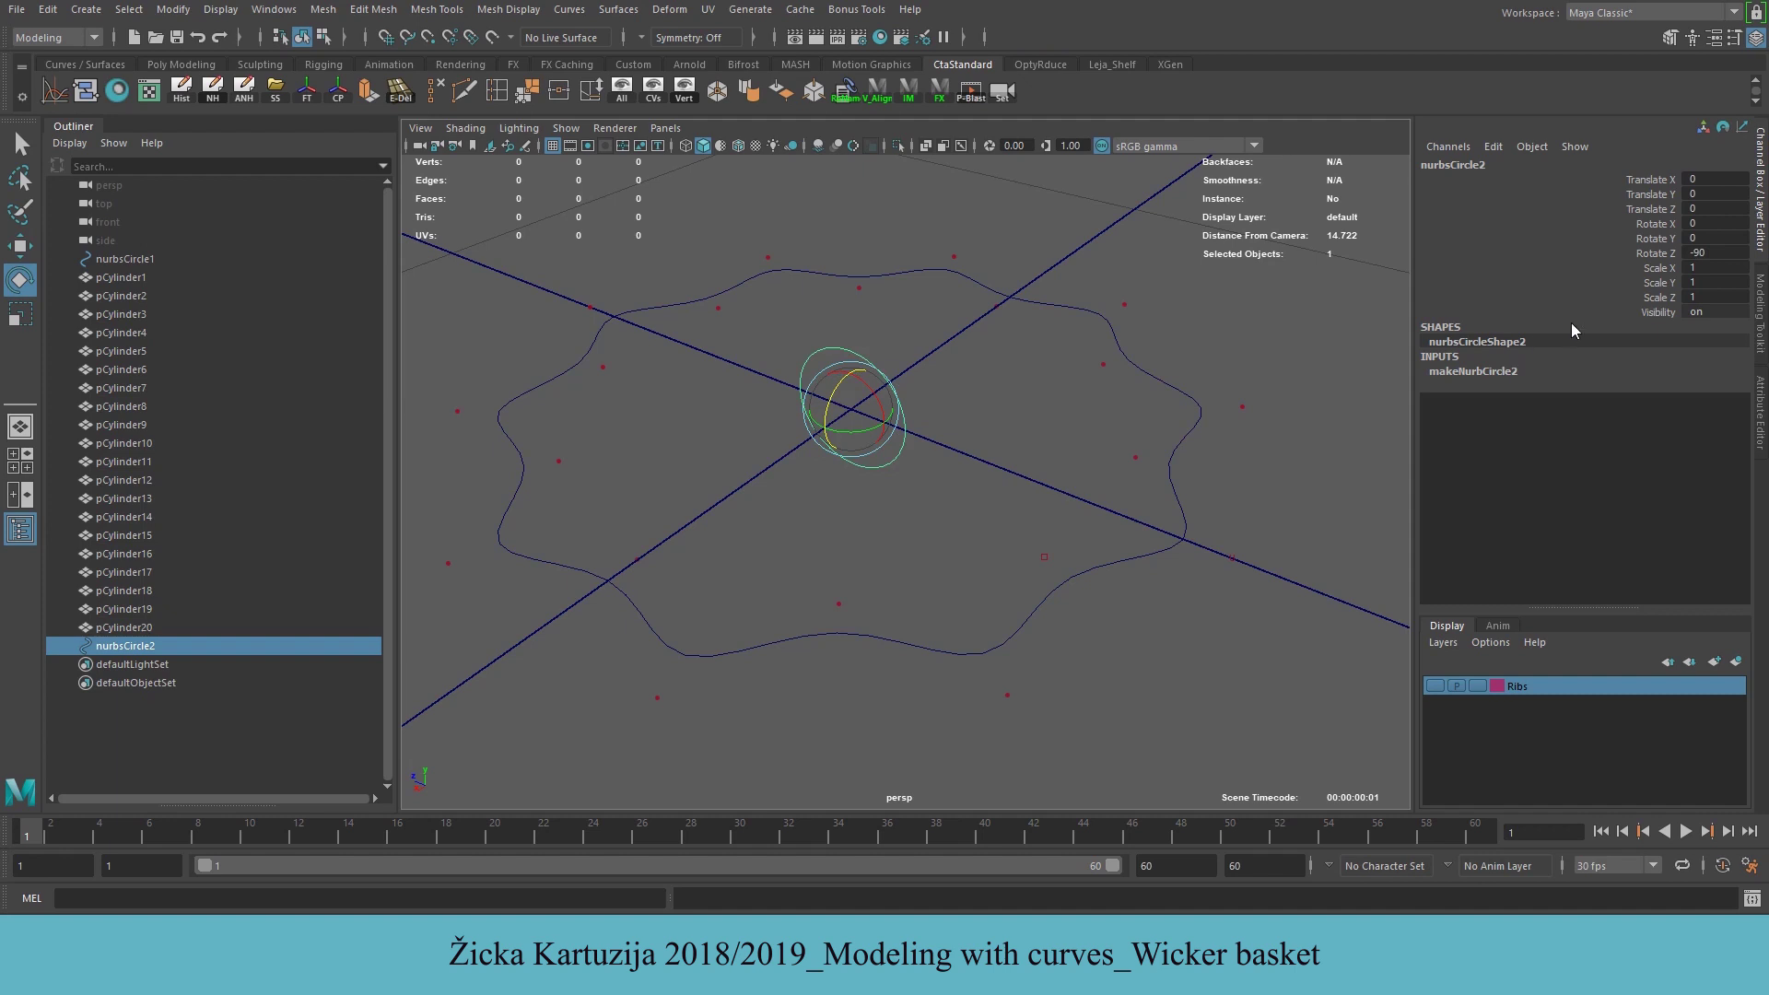
pyautogui.doubleClick(1714, 252)
pyautogui.write('90')
pyautogui.press('Return')
pyautogui.click(984, 468)
pyautogui.moveTo(752, 348); pyautogui.dragTo(967, 501)
pyautogui.press('w')
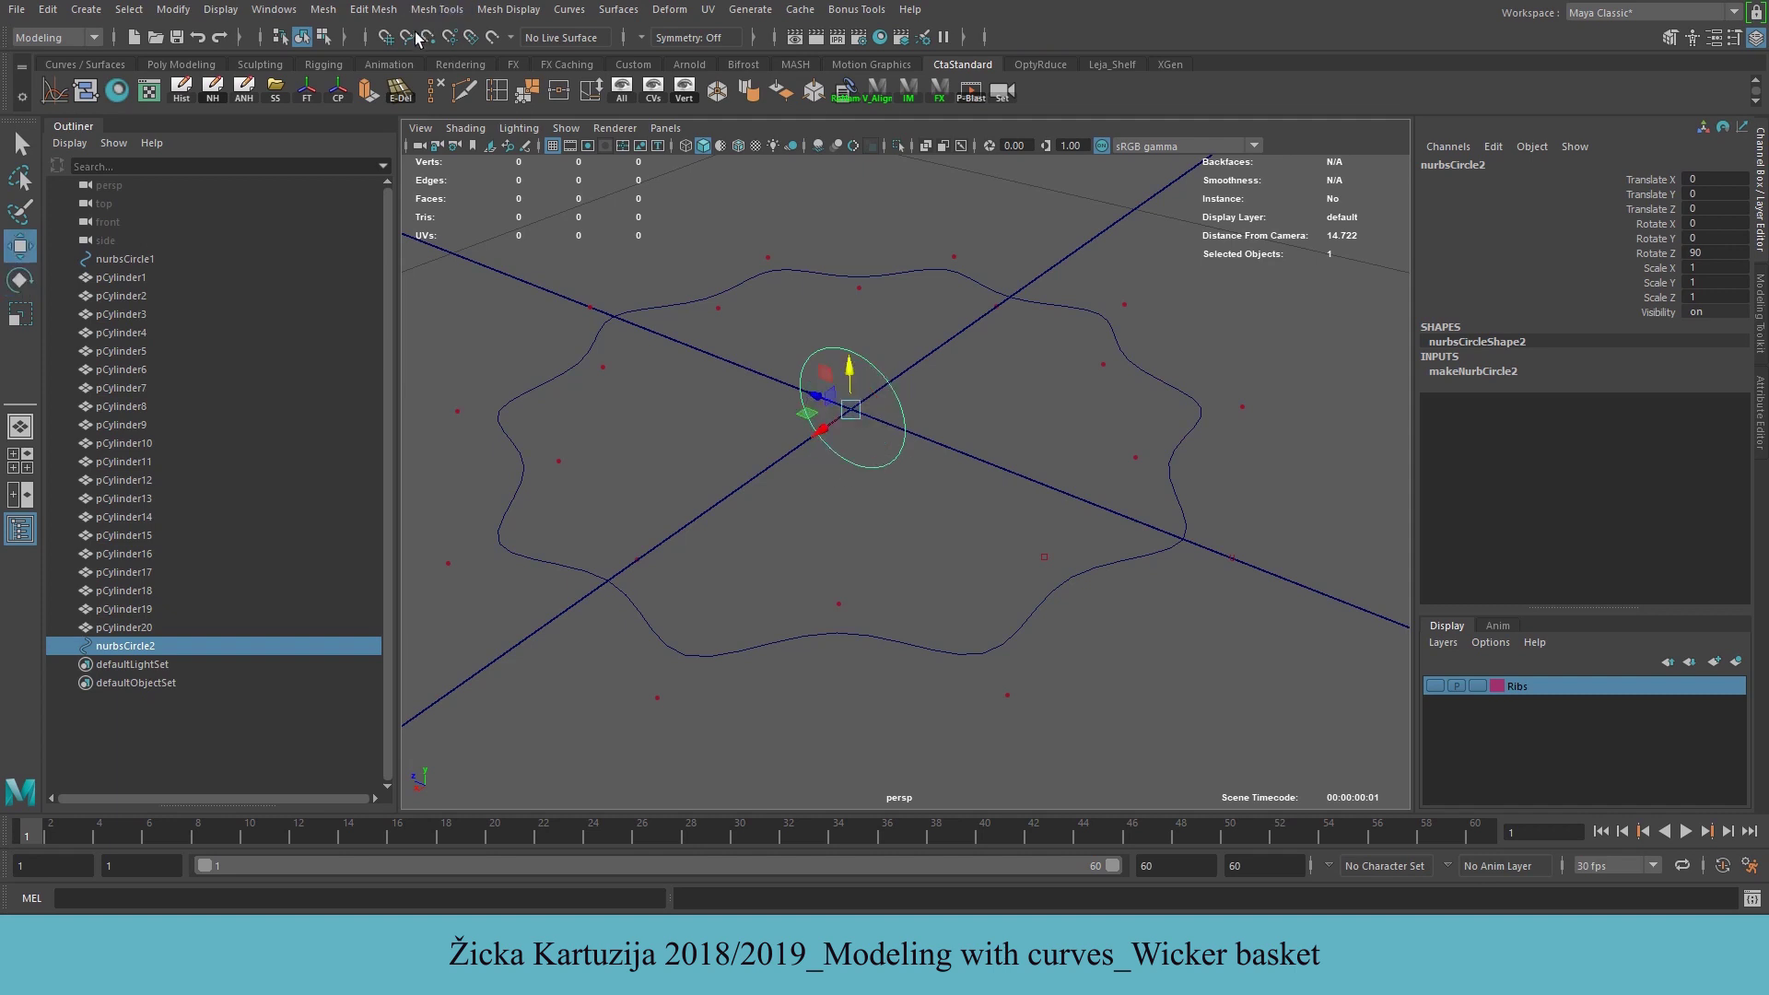
# Move the upright circle along Z onto the wavy curve with curve snapping, to Translate Z -5.27
pyautogui.click(406, 39)
pyautogui.click(428, 39)
pyautogui.moveTo(815, 396); pyautogui.dragTo(1176, 548)
pyautogui.keyDown('alt'); pyautogui.moveTo(1116, 640); pyautogui.dragTo(1170, 582); pyautogui.keyUp('alt')
pyautogui.keyDown('alt'); pyautogui.moveTo(1269, 458); pyautogui.dragTo(1076, 454, button='middle'); pyautogui.keyUp('alt')
pyautogui.keyDown('alt'); pyautogui.moveTo(1101, 516); pyautogui.dragTo(1407, 591, button='right'); pyautogui.keyUp('alt')
pyautogui.keyDown('alt'); pyautogui.moveTo(1216, 533); pyautogui.dragTo(1089, 529, button='middle'); pyautogui.keyUp('alt')
pyautogui.click(428, 38)
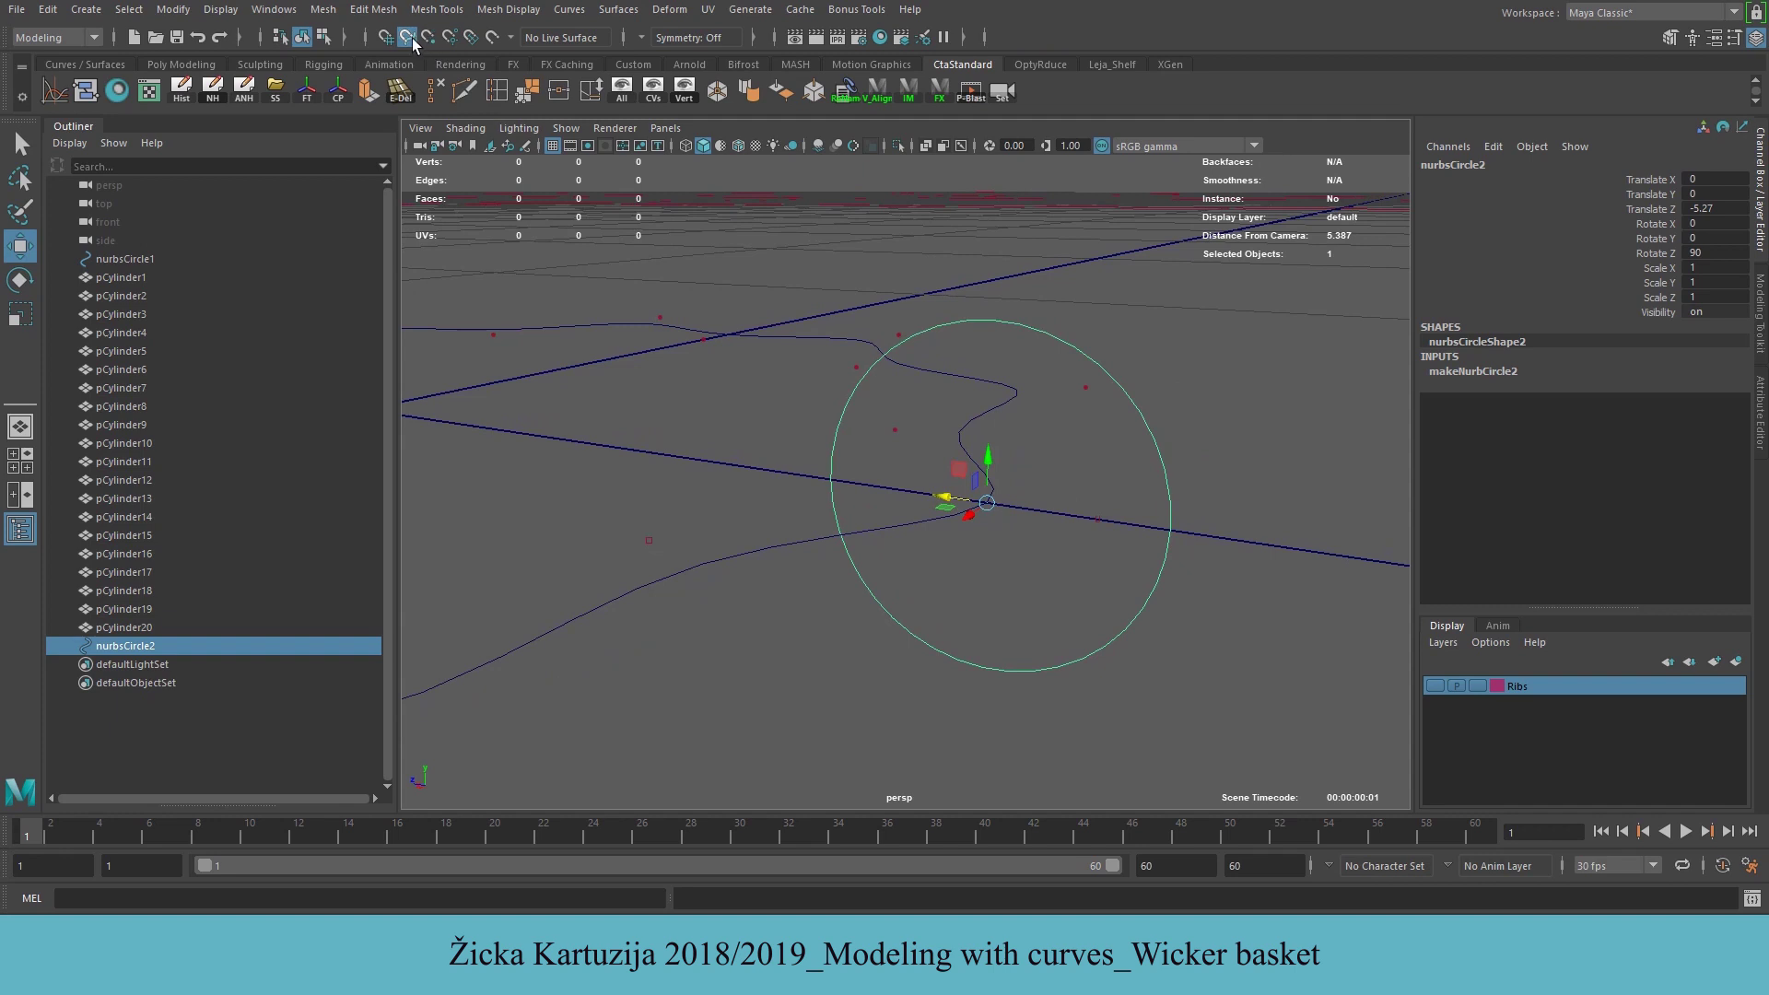
# Ready the upright circle for scaling and view it where it meets the wavy curve
pyautogui.press('r')
pyautogui.keyDown('alt'); pyautogui.moveTo(813, 516); pyautogui.dragTo(1097, 541); pyautogui.keyUp('alt')
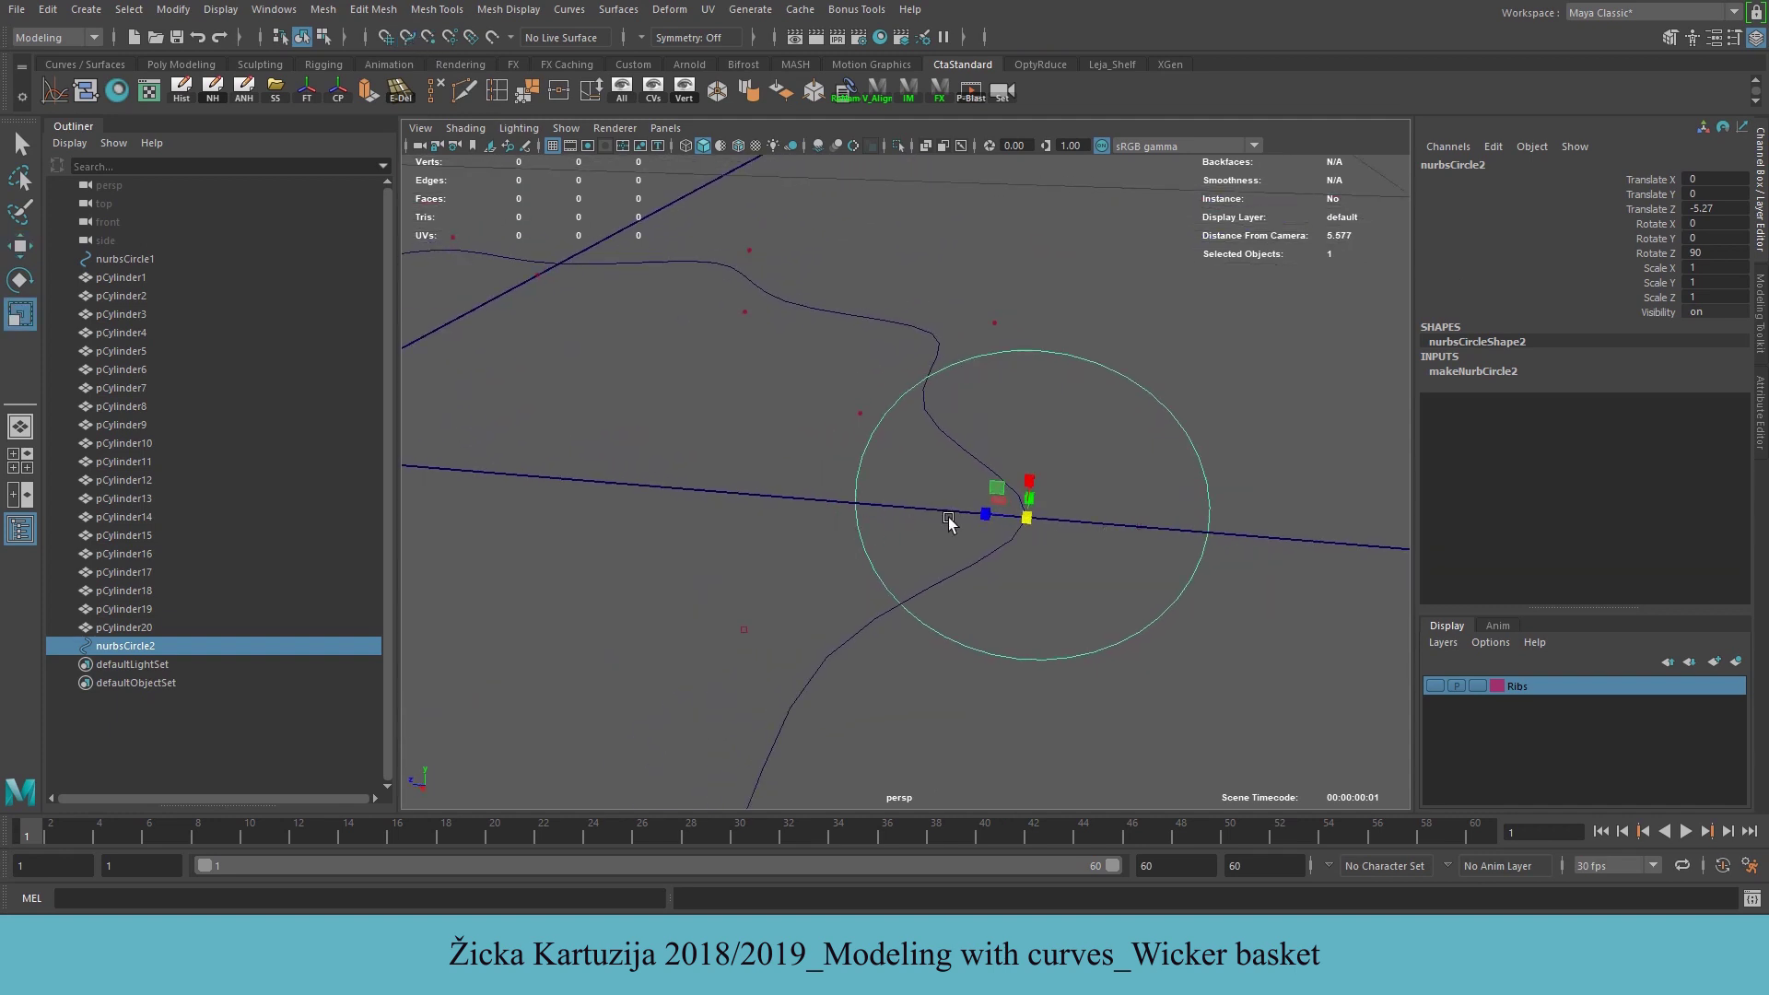
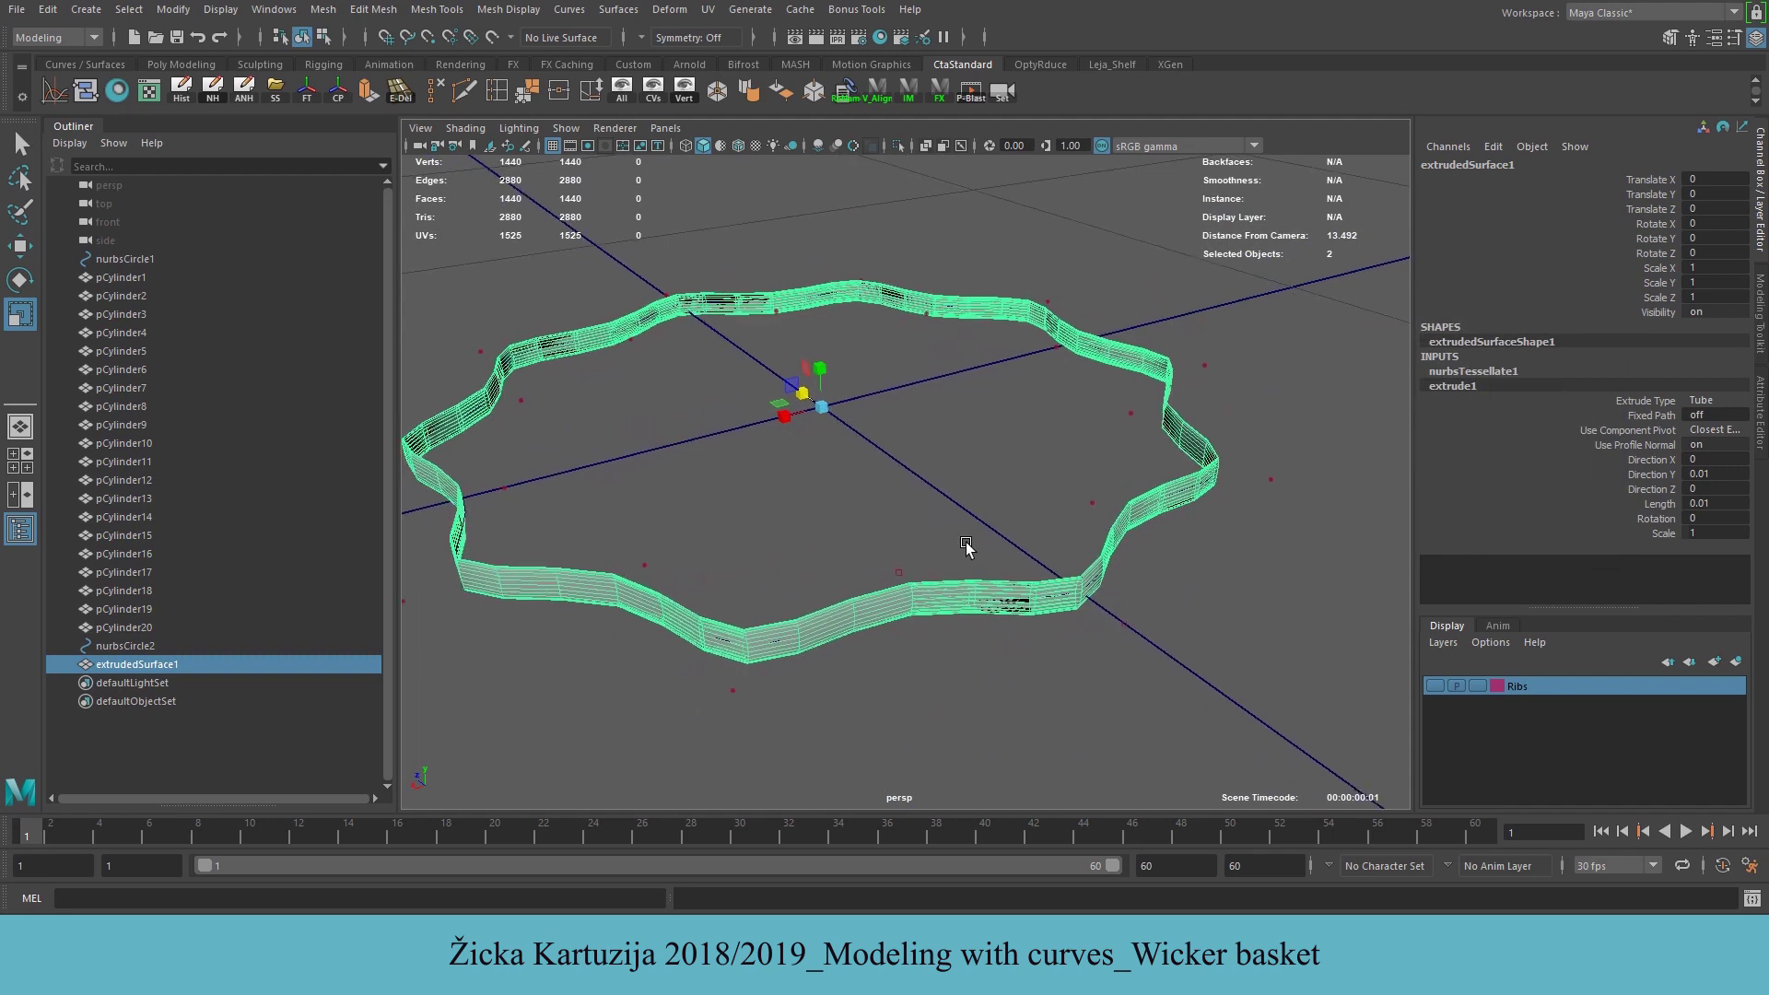
# Set the V Number in the extruded strand's nurbsTessellate1 settings to 5 and deselect the strand
pyautogui.click(1455, 372)
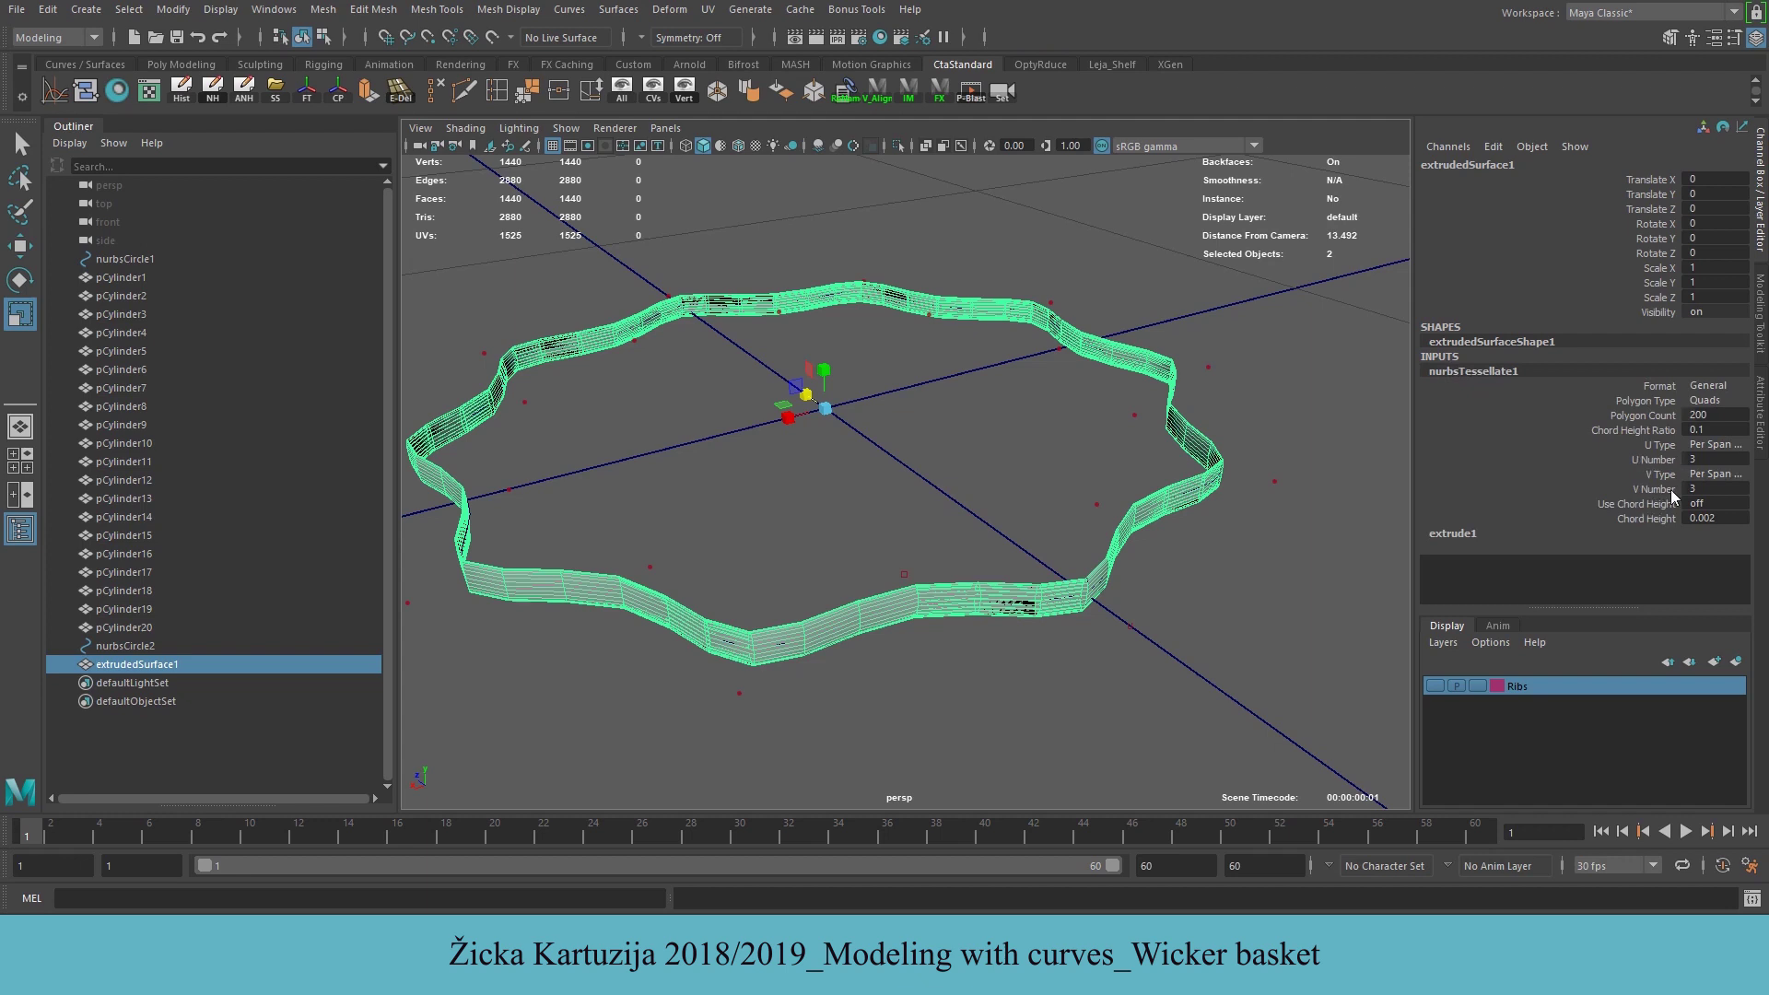
pyautogui.doubleClick(1708, 487)
pyautogui.keyDown('alt'); pyautogui.moveTo(1063, 520); pyautogui.dragTo(1049, 531); pyautogui.keyUp('alt')
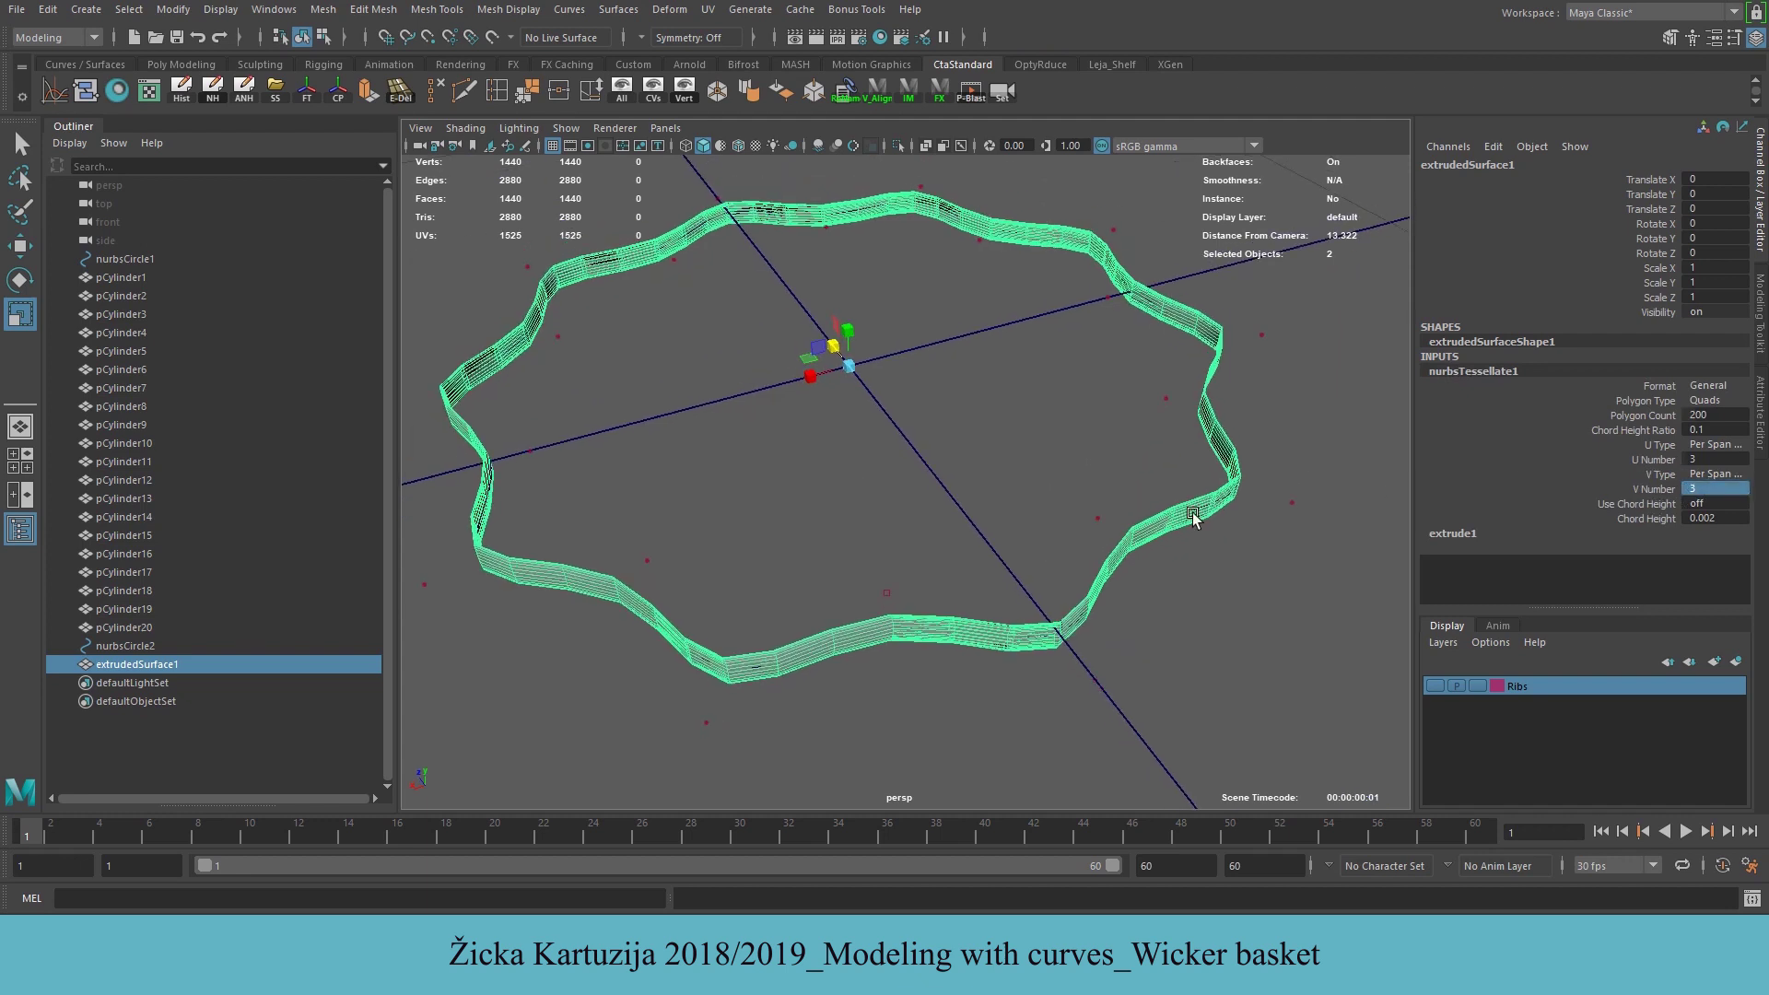
pyautogui.doubleClick(1715, 489)
pyautogui.write('5')
pyautogui.press('Return')
pyautogui.keyDown('alt'); pyautogui.moveTo(1207, 652); pyautogui.dragTo(1111, 582); pyautogui.keyUp('alt')
pyautogui.click(996, 525)
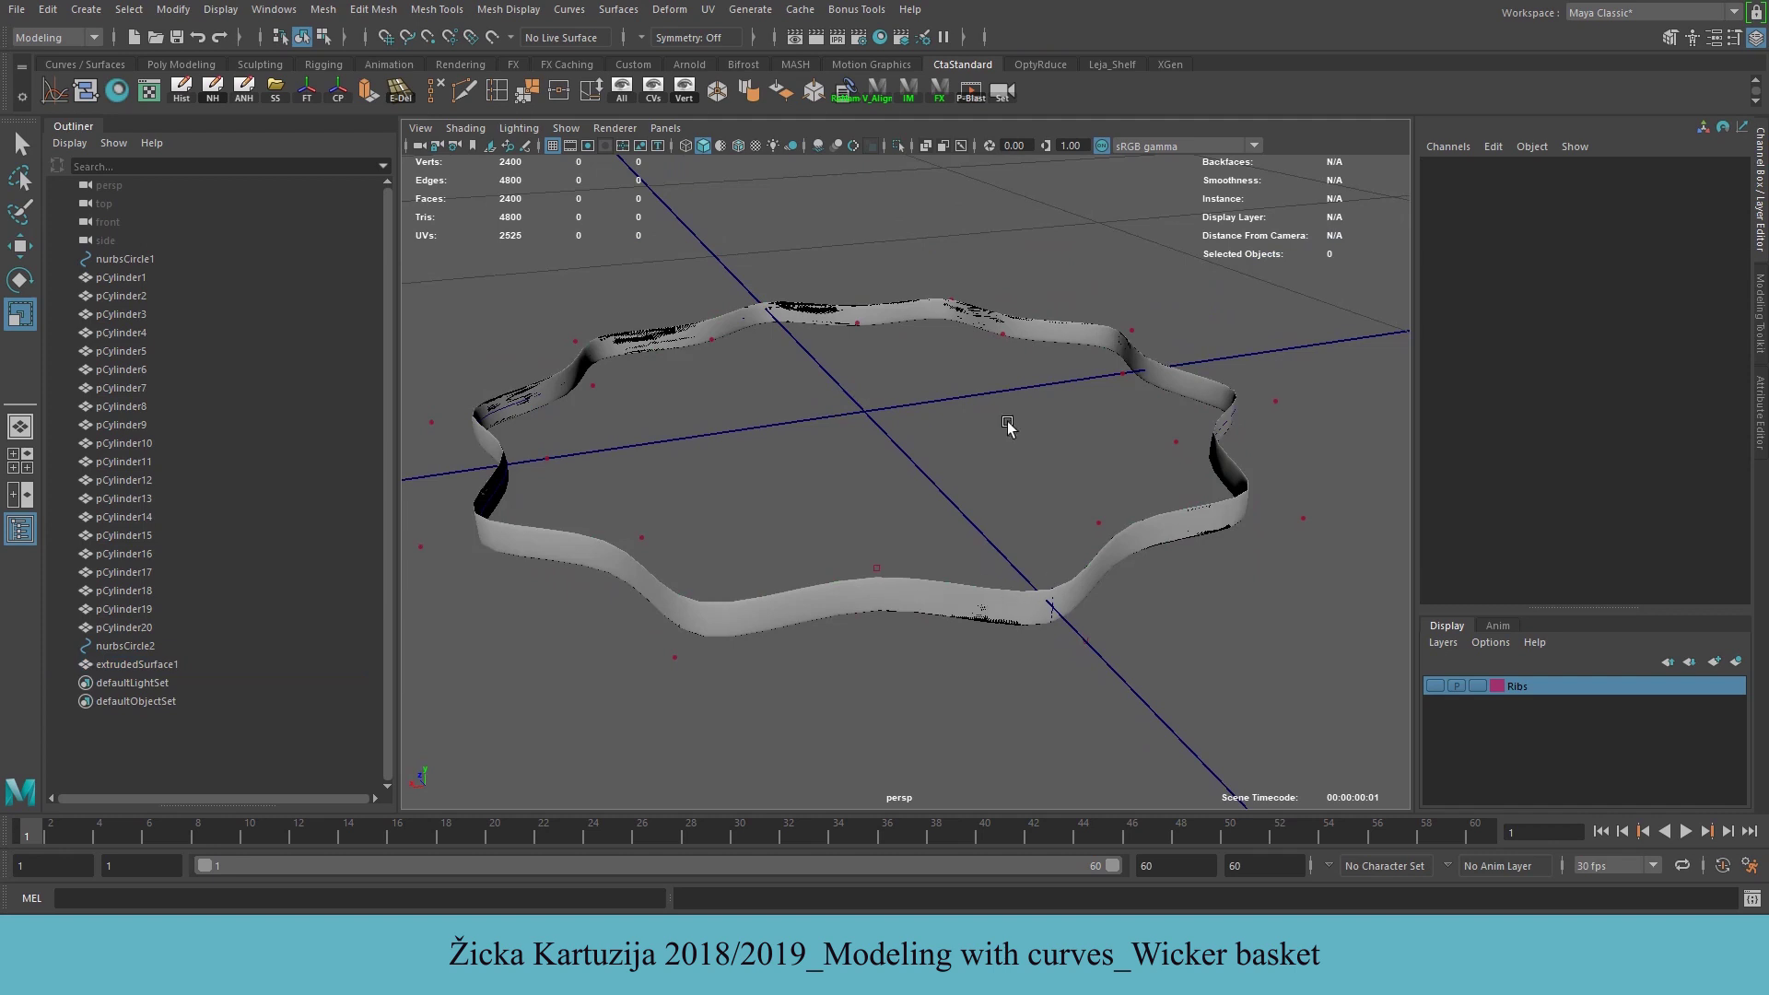
# Set the perspective camera's Near Clip Plane to 0.01 and clear the strand selection
pyautogui.keyDown('alt'); pyautogui.moveTo(833, 321); pyautogui.dragTo(728, 311, button='right'); pyautogui.keyUp('alt')
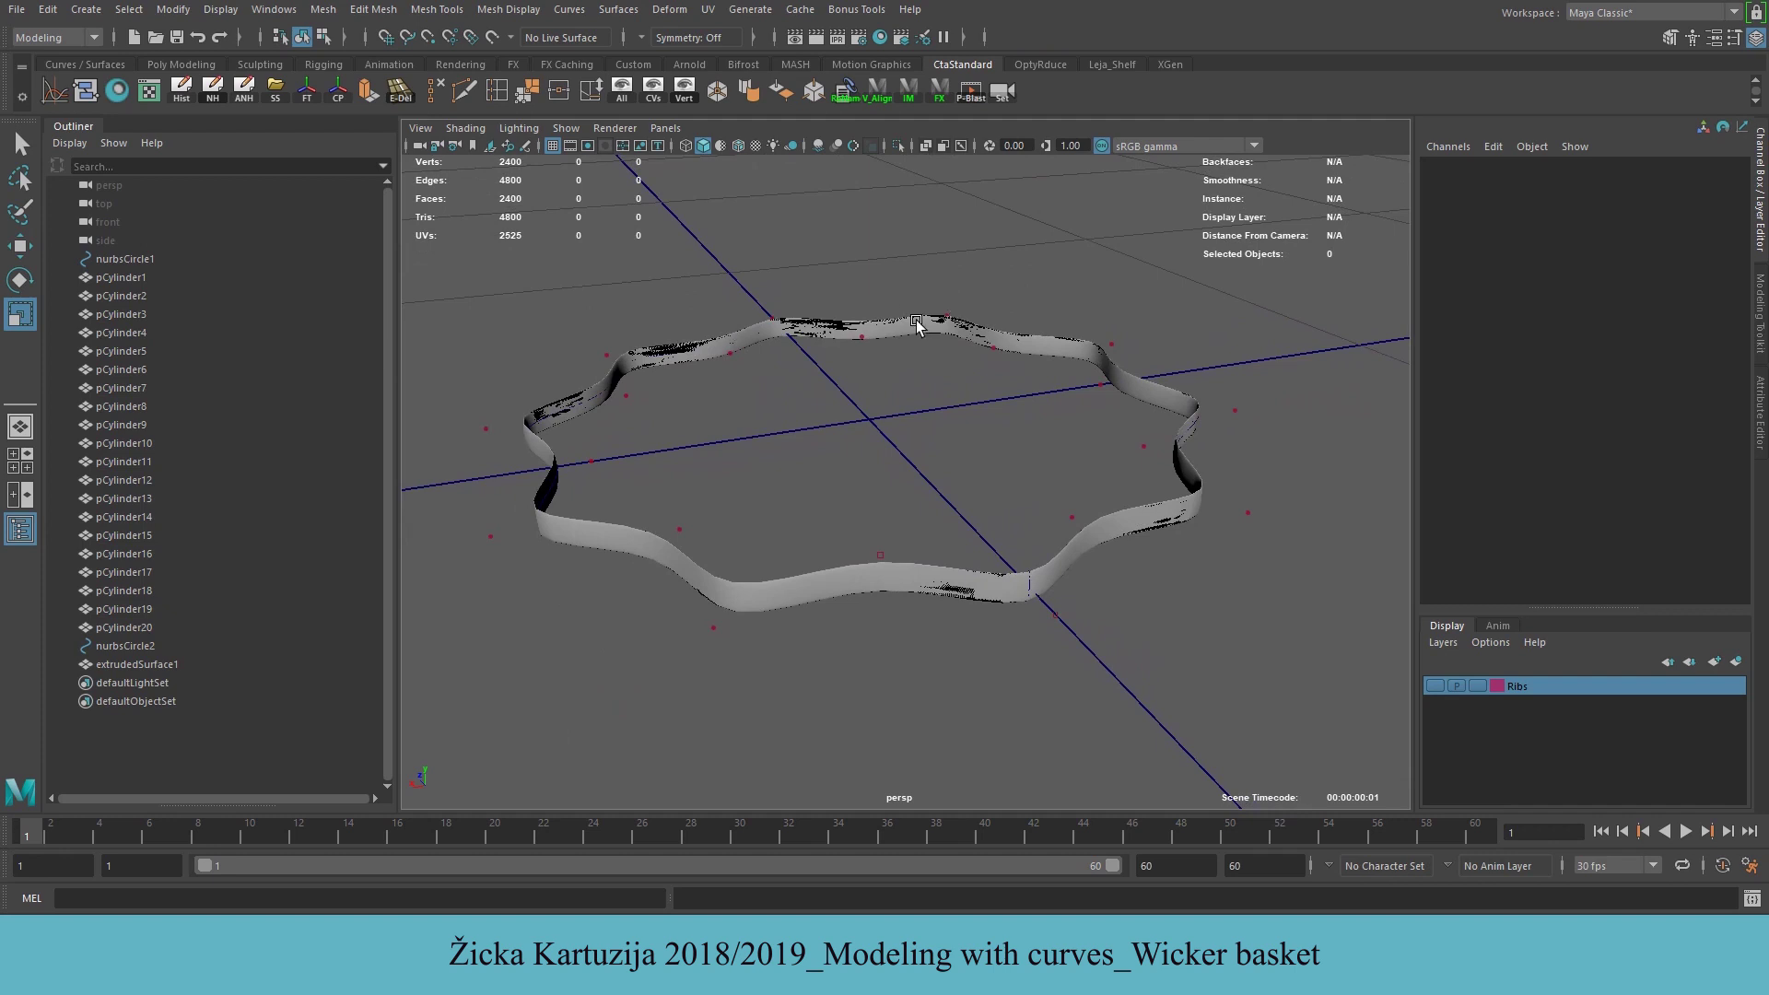
pyautogui.click(916, 323)
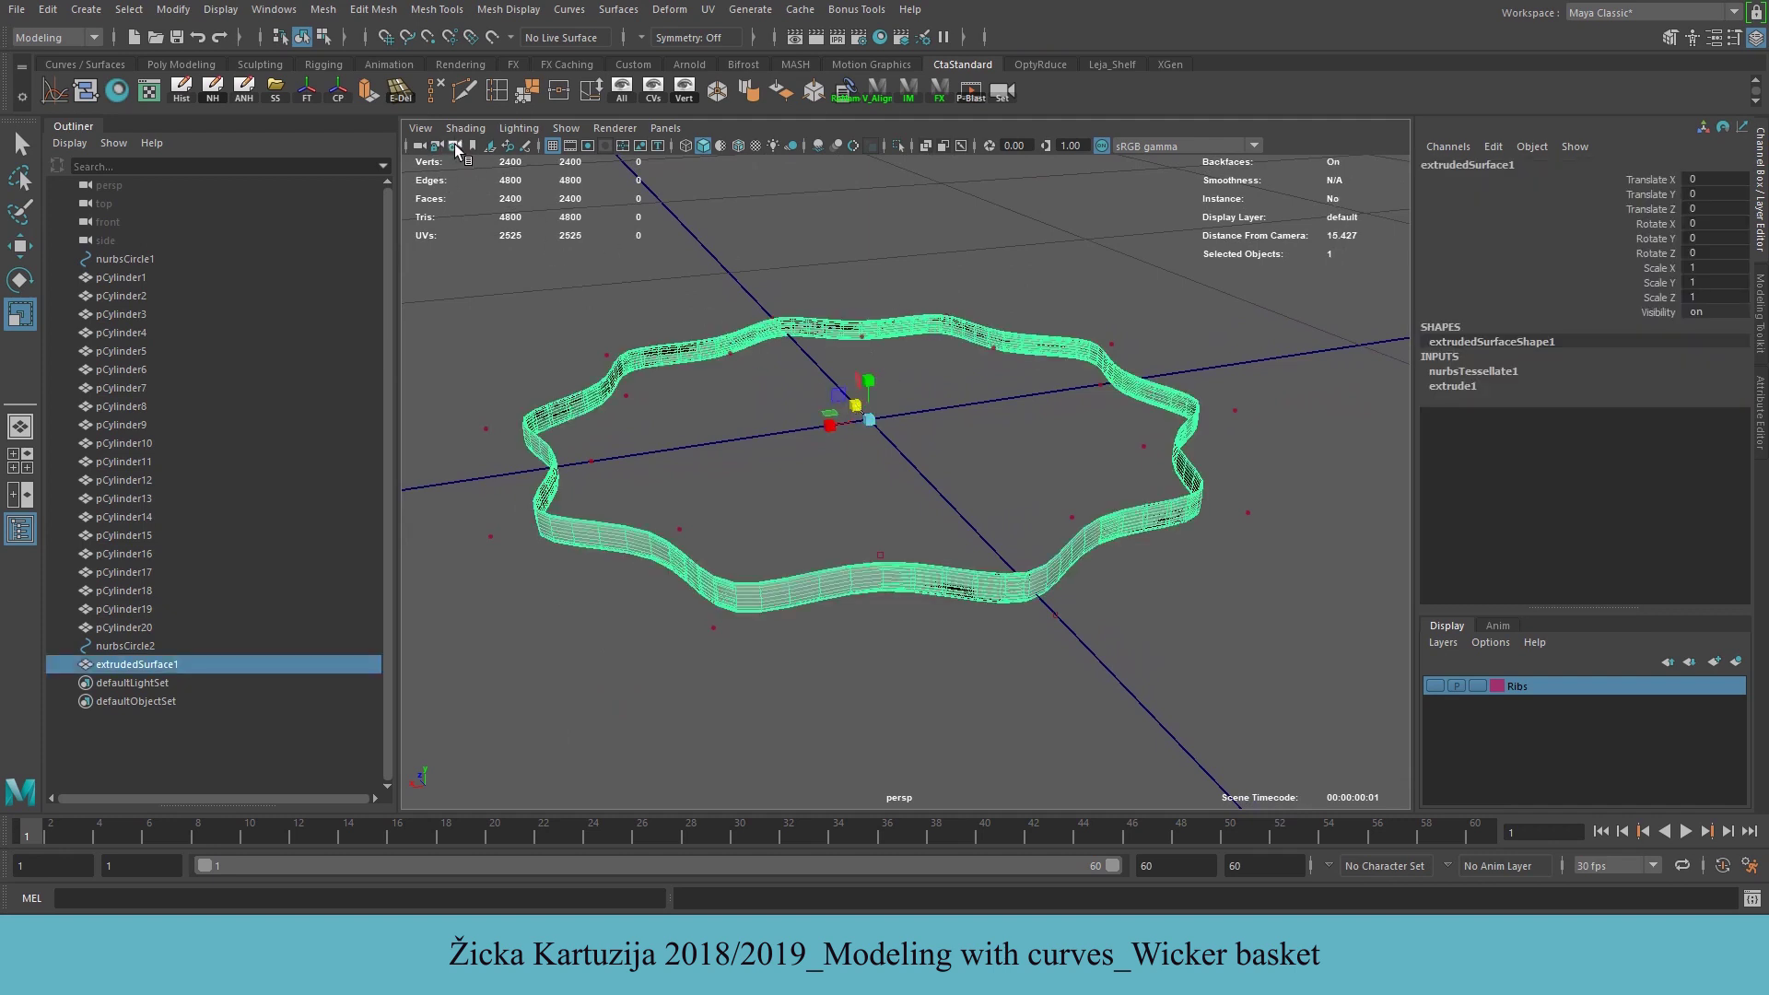
pyautogui.hotkey('ctrl', 'a')
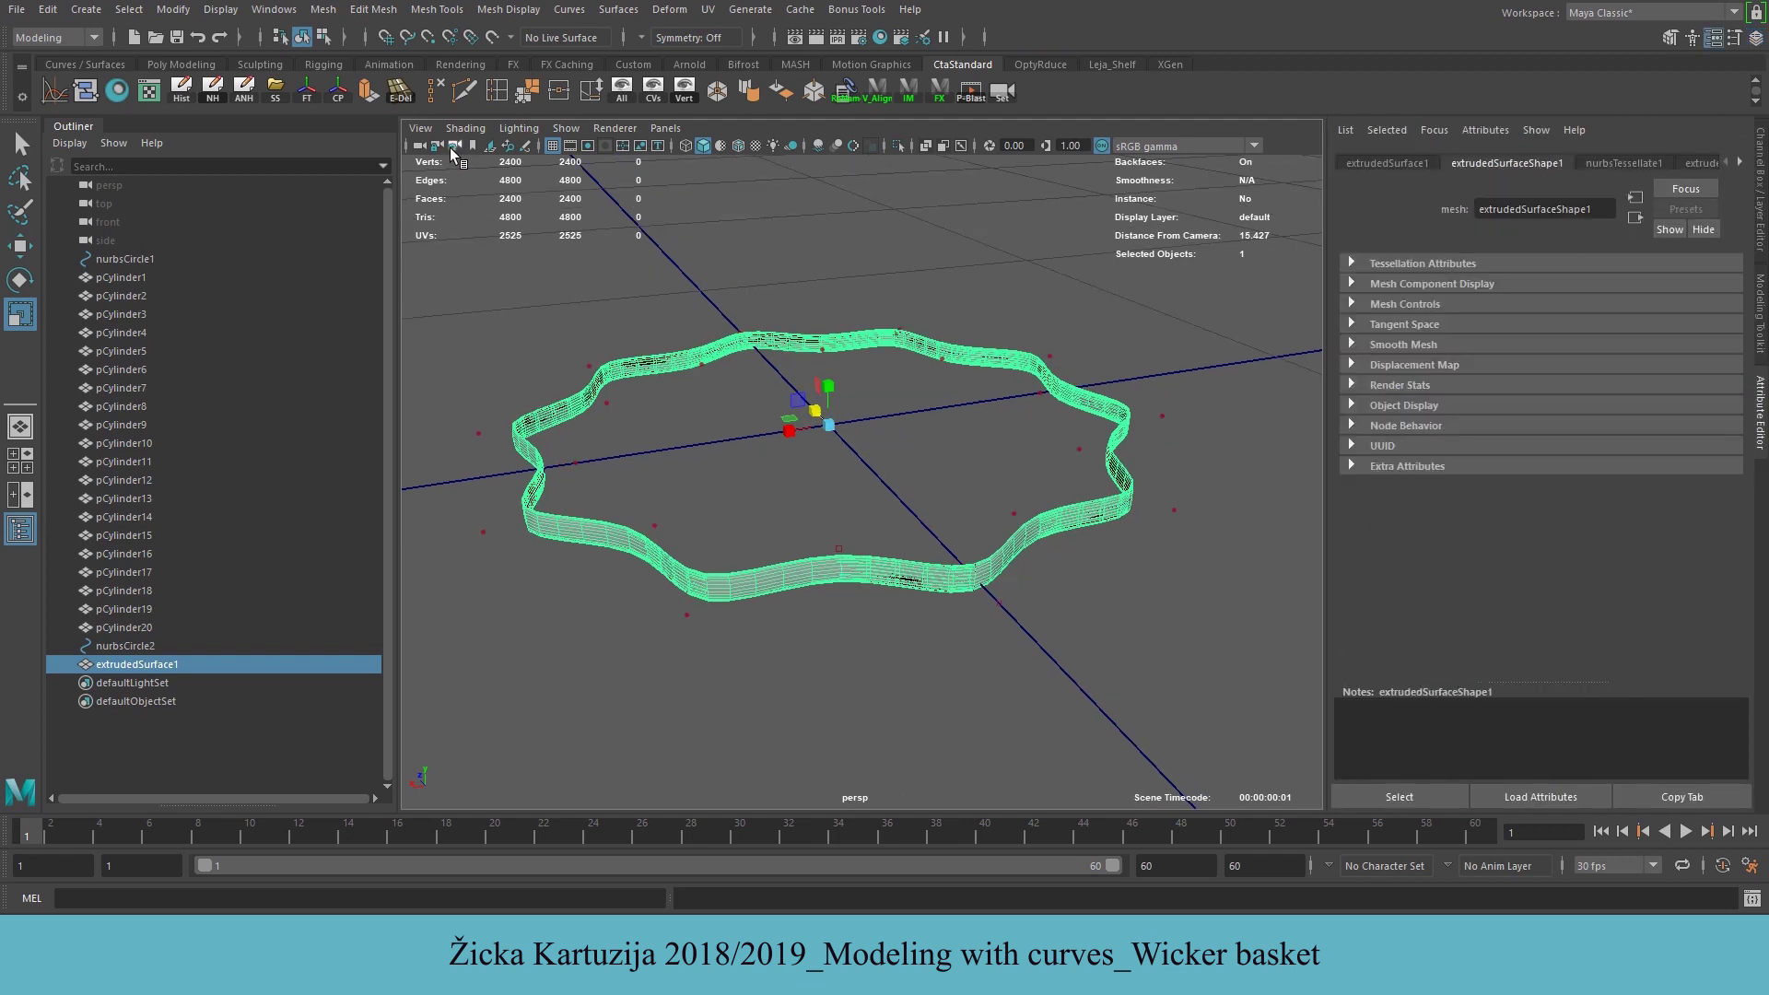
pyautogui.click(453, 146)
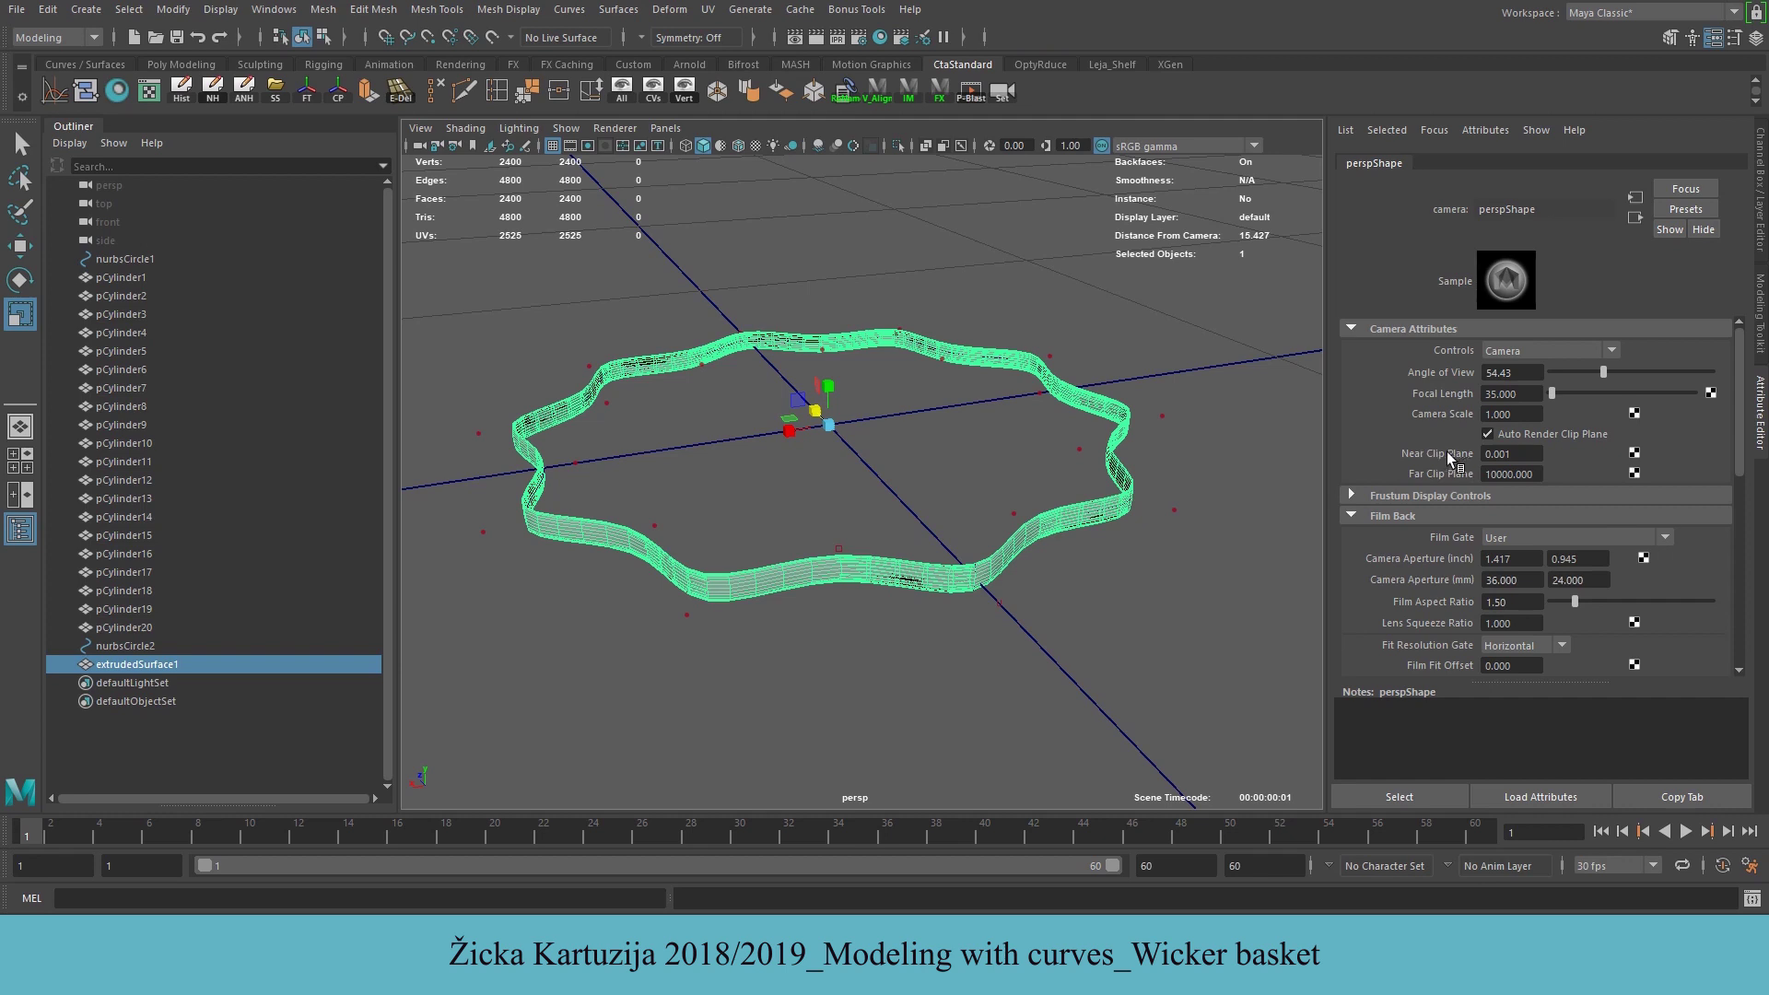
pyautogui.click(1496, 454)
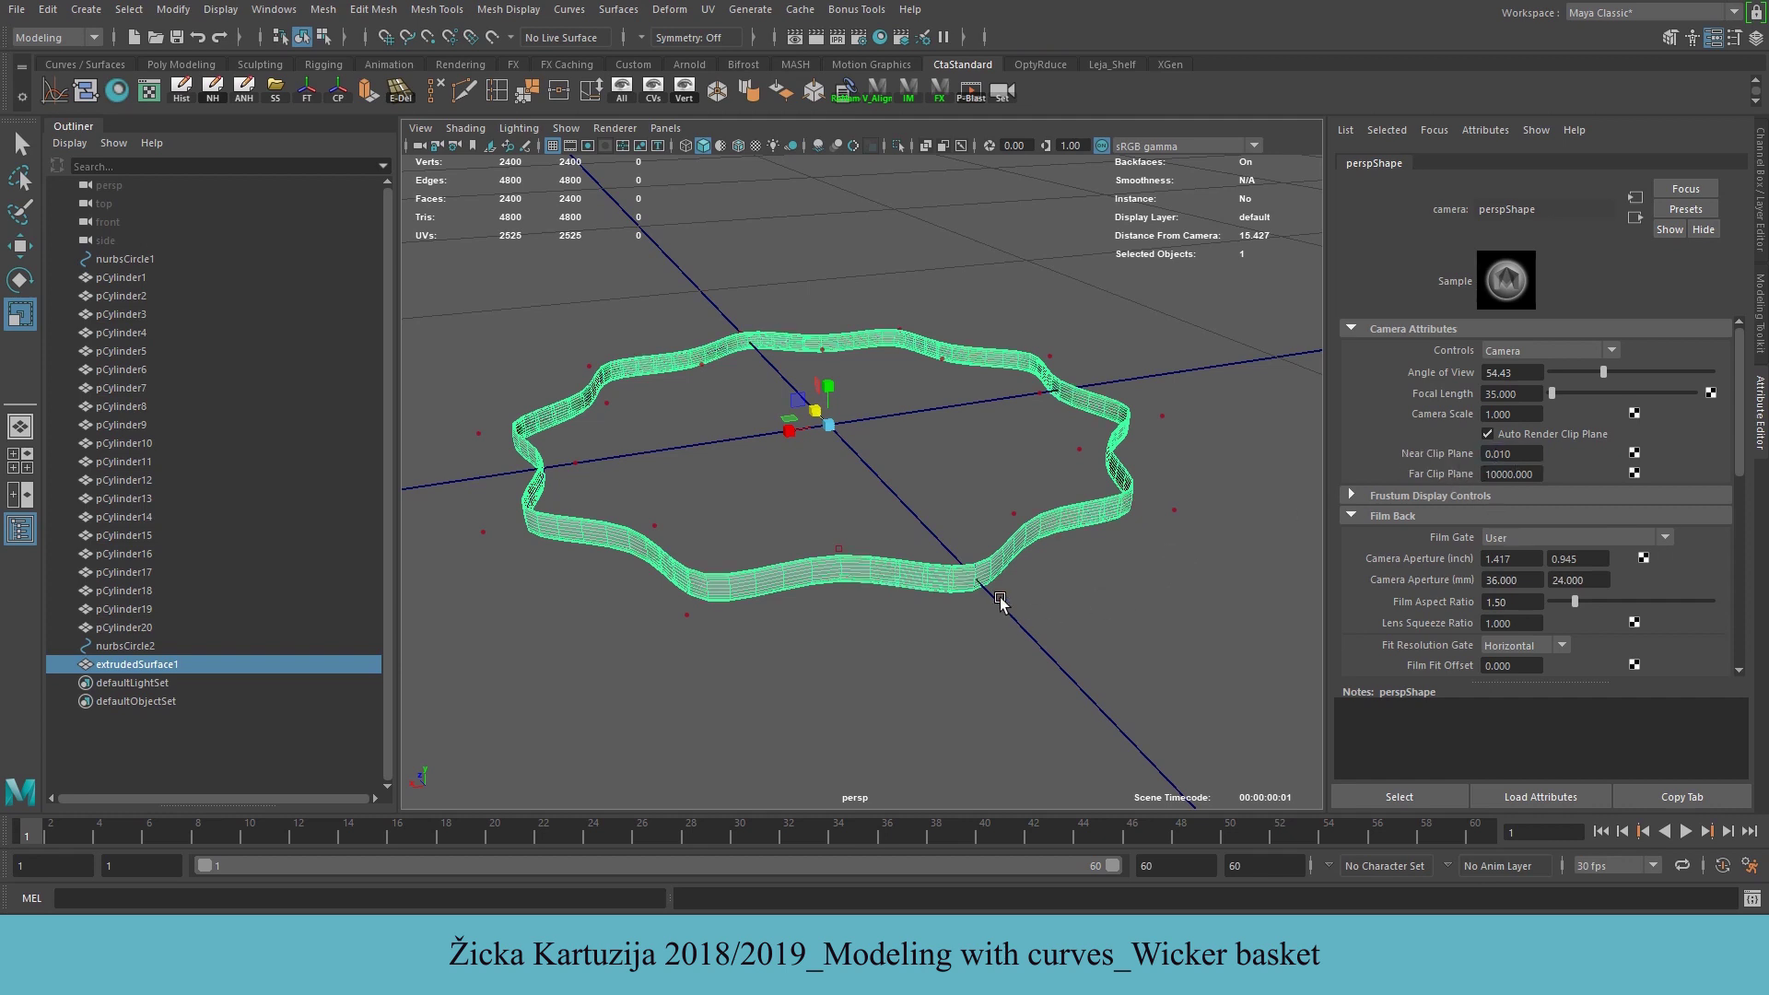
pyautogui.click(916, 442)
pyautogui.keyDown('alt'); pyautogui.moveTo(672, 506); pyautogui.dragTo(958, 493, button='right'); pyautogui.keyUp('alt')
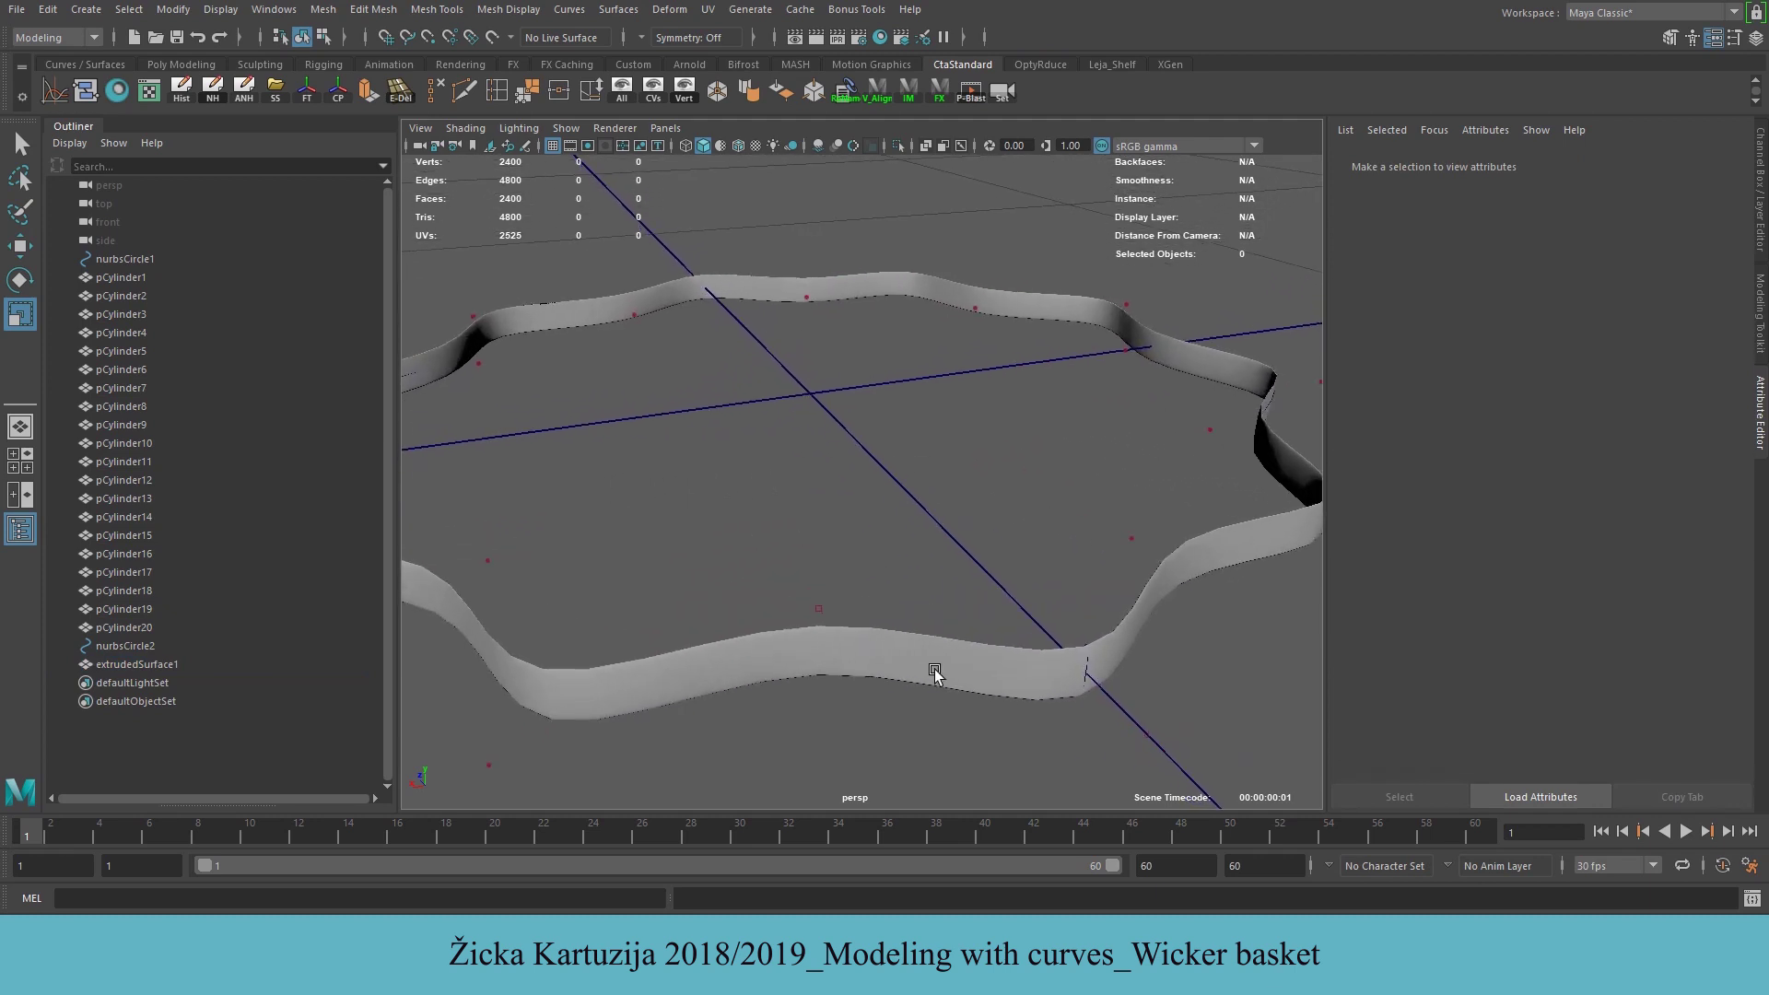
# Bring back the Channel Box with the layer list and make the Ribs layer visible
pyautogui.click(936, 638)
pyautogui.keyDown('alt'); pyautogui.moveTo(1145, 486); pyautogui.dragTo(909, 468, button='right'); pyautogui.keyUp('alt')
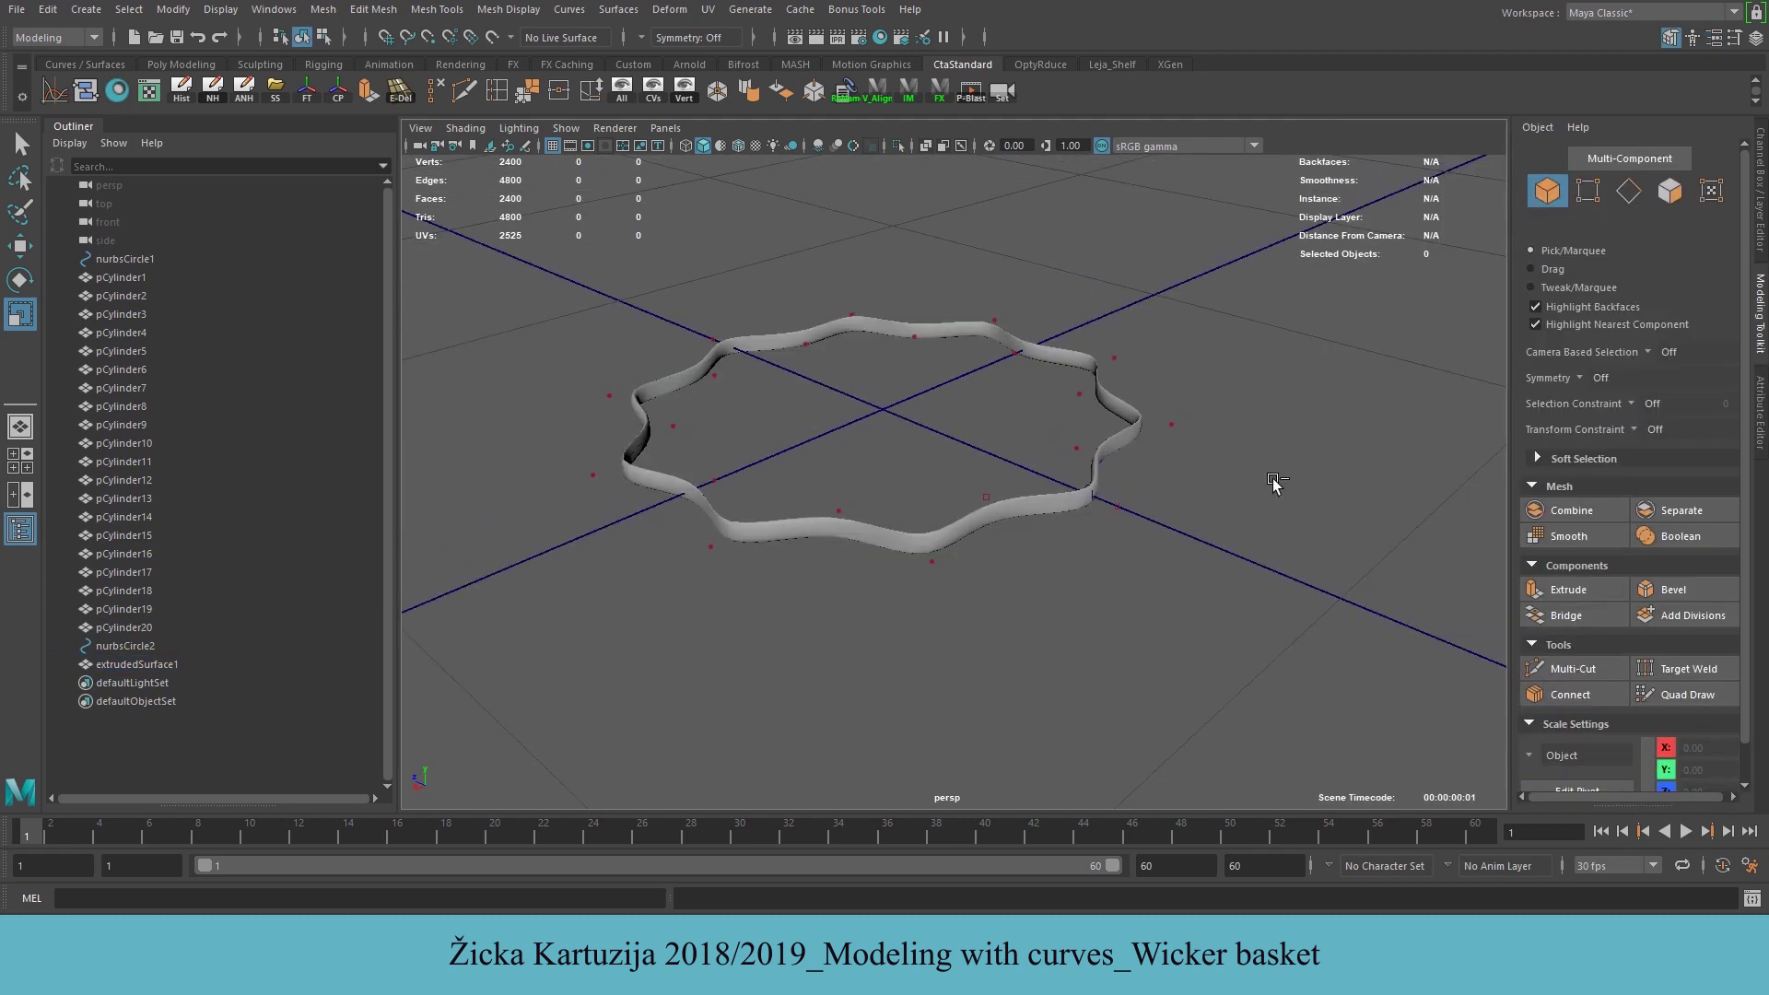
pyautogui.click(1754, 38)
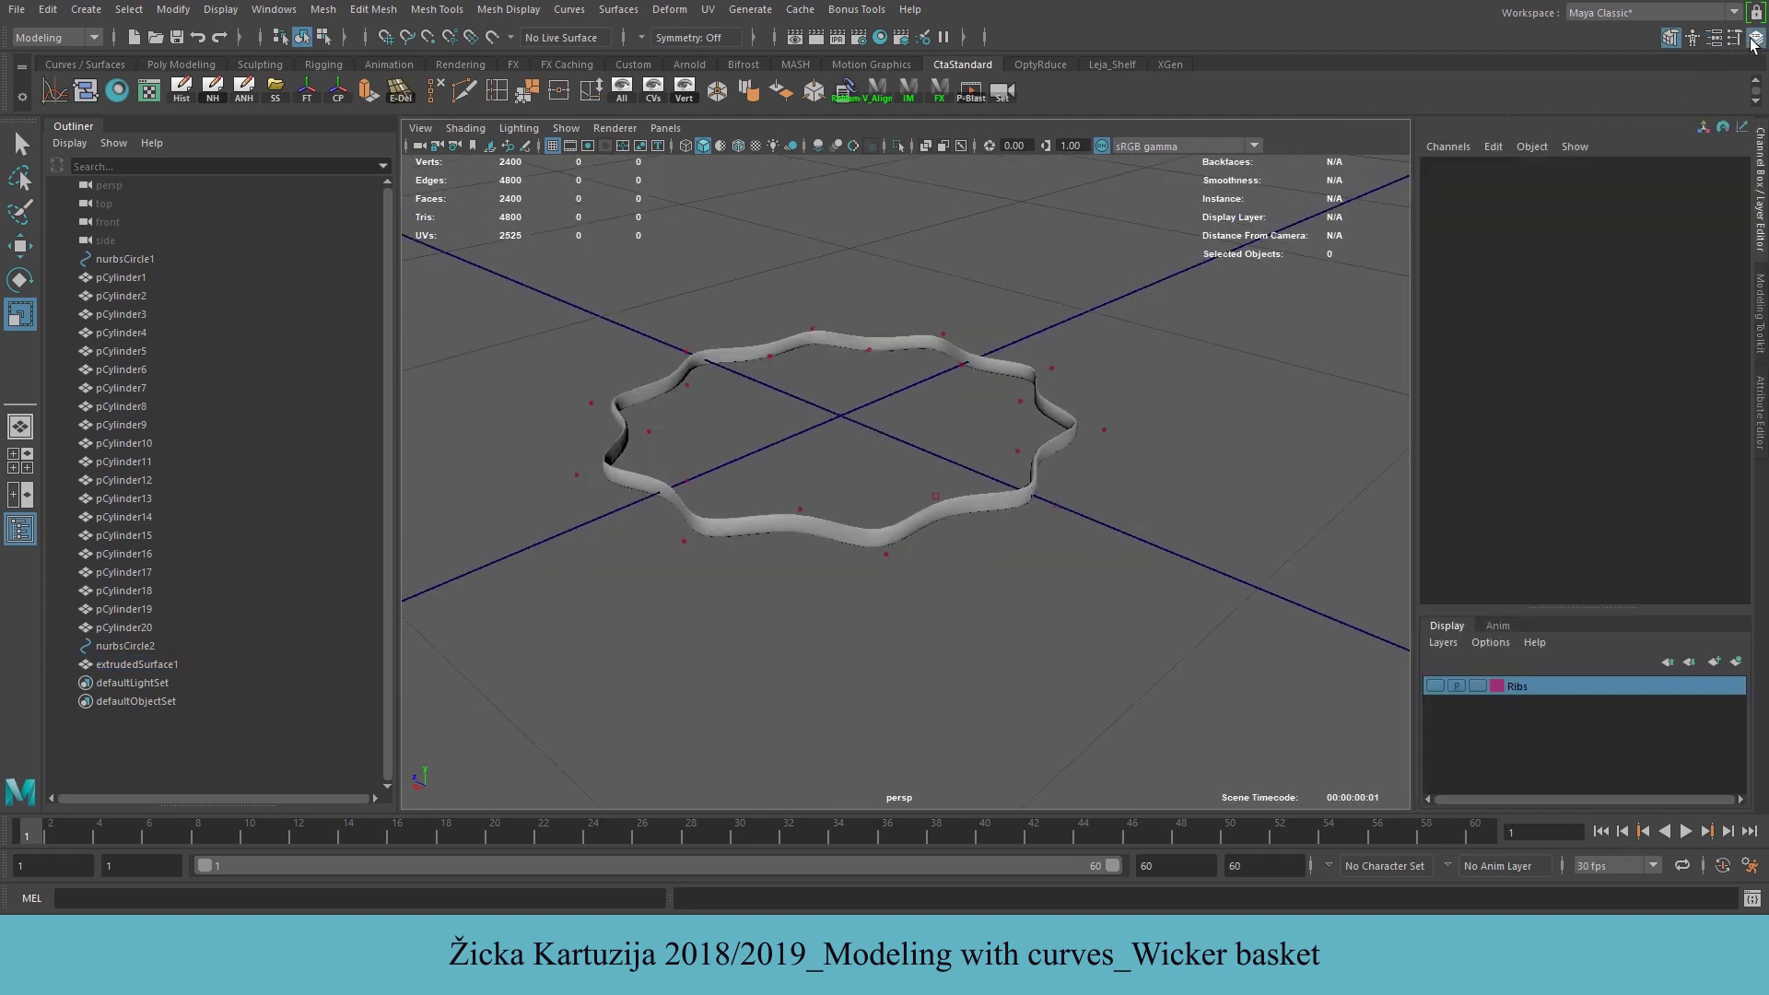
pyautogui.click(1435, 685)
pyautogui.keyDown('alt'); pyautogui.moveTo(875, 478); pyautogui.dragTo(965, 508); pyautogui.keyUp('alt')
# Raise the extruded strand along Y to about Translate Y 0.367
pyautogui.click(968, 518)
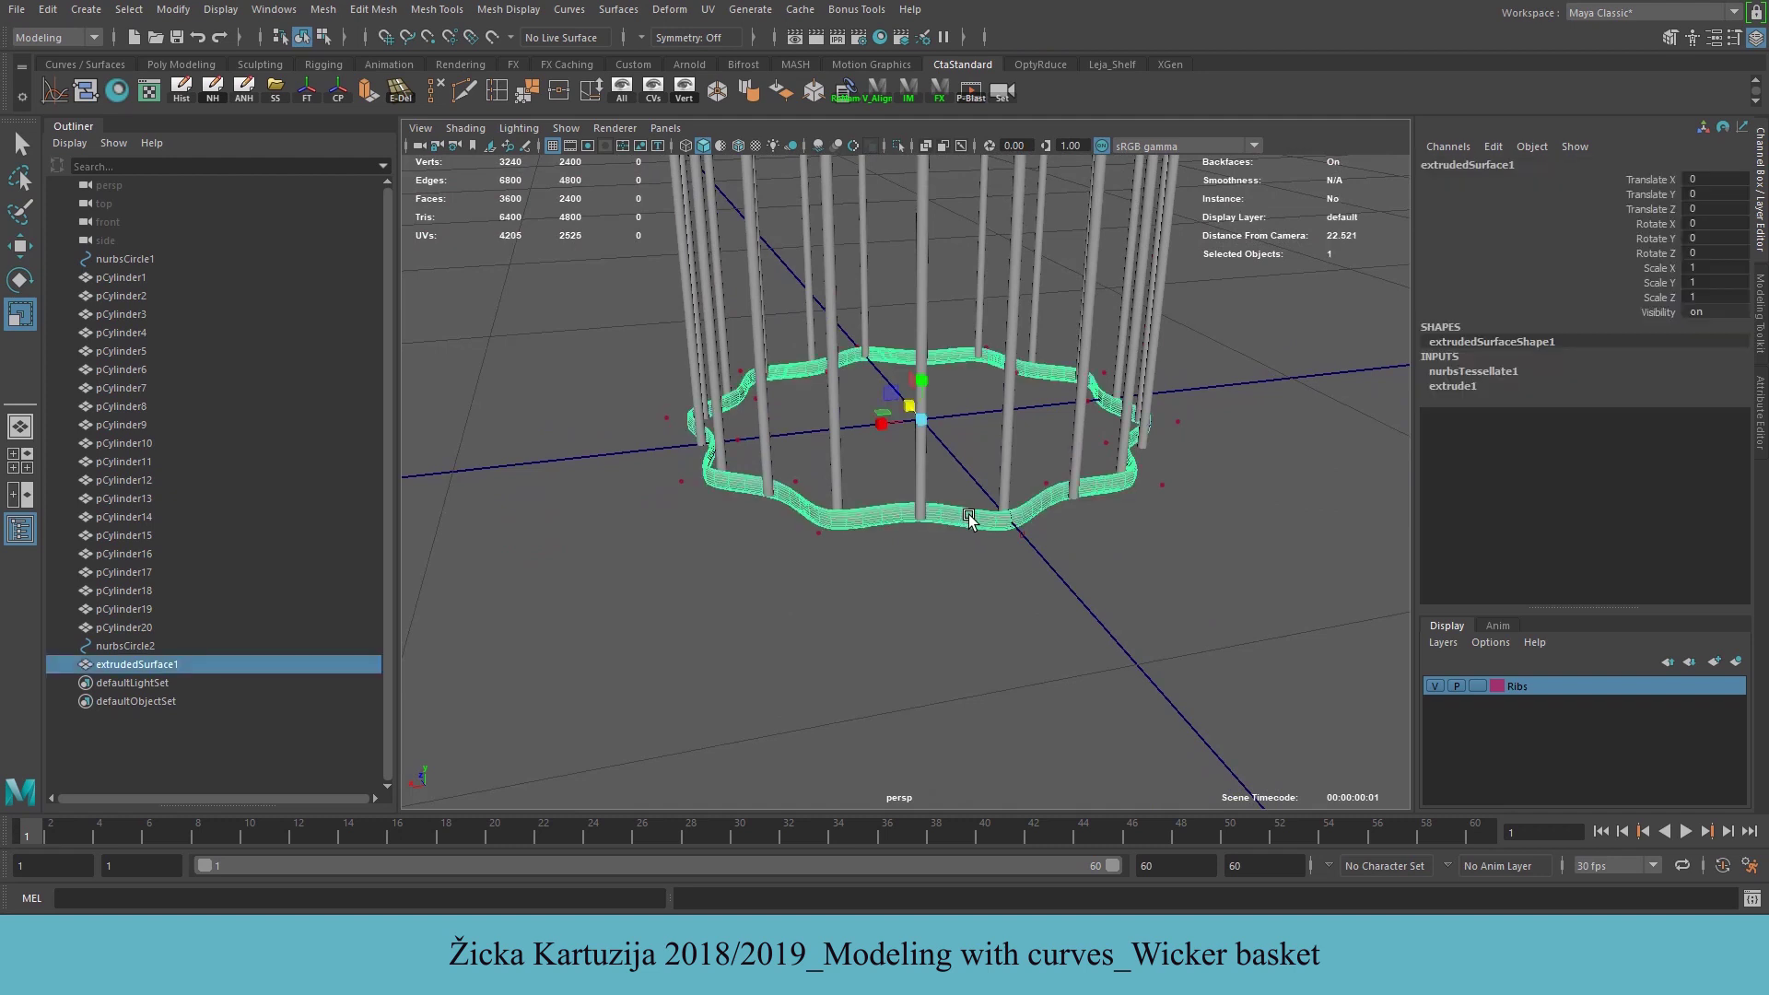
pyautogui.press('w')
pyautogui.moveTo(925, 373); pyautogui.dragTo(922, 360)
# Examine how the strand weaves around the ribs from the top and in the perspective view
pyautogui.keyDown('alt'); pyautogui.moveTo(919, 584); pyautogui.dragTo(1013, 590); pyautogui.keyUp('alt')
pyautogui.press('space')
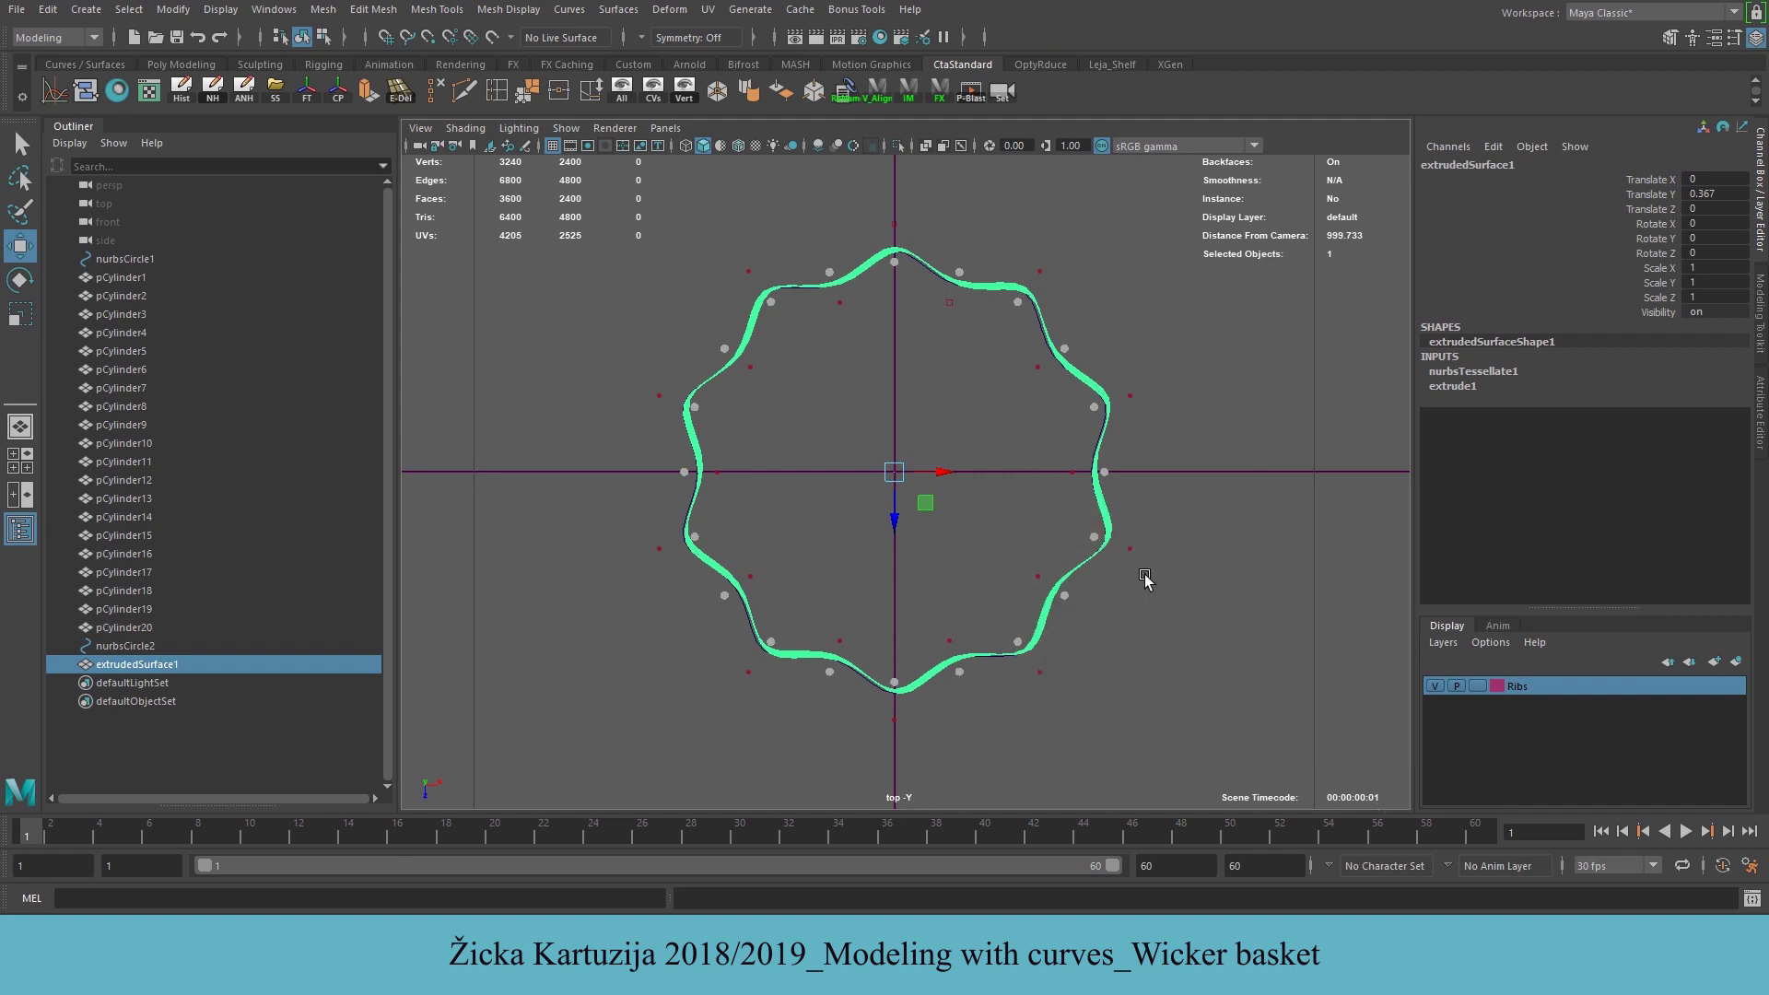
pyautogui.press('space')
pyautogui.press('space')
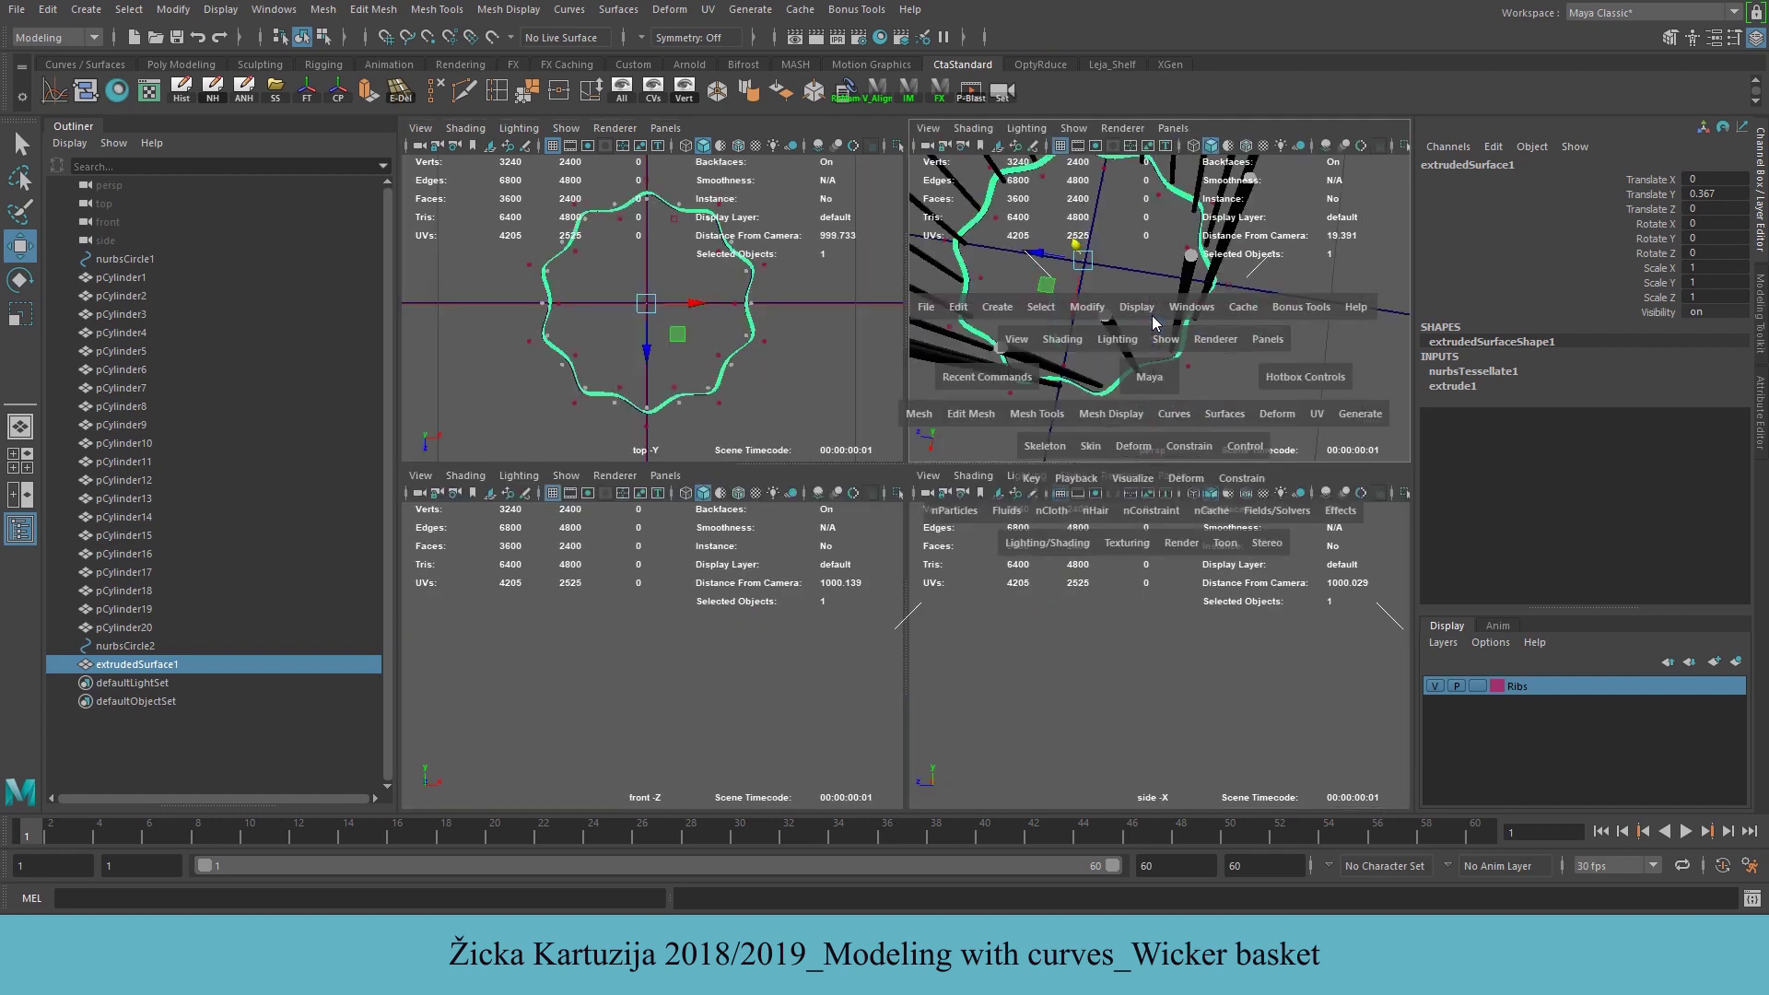
pyautogui.press('space')
pyautogui.keyDown('alt'); pyautogui.moveTo(1038, 604); pyautogui.dragTo(943, 486); pyautogui.keyUp('alt')
pyautogui.click(1282, 530)
pyautogui.keyDown('alt'); pyautogui.moveTo(1038, 427); pyautogui.dragTo(993, 611); pyautogui.keyUp('alt')
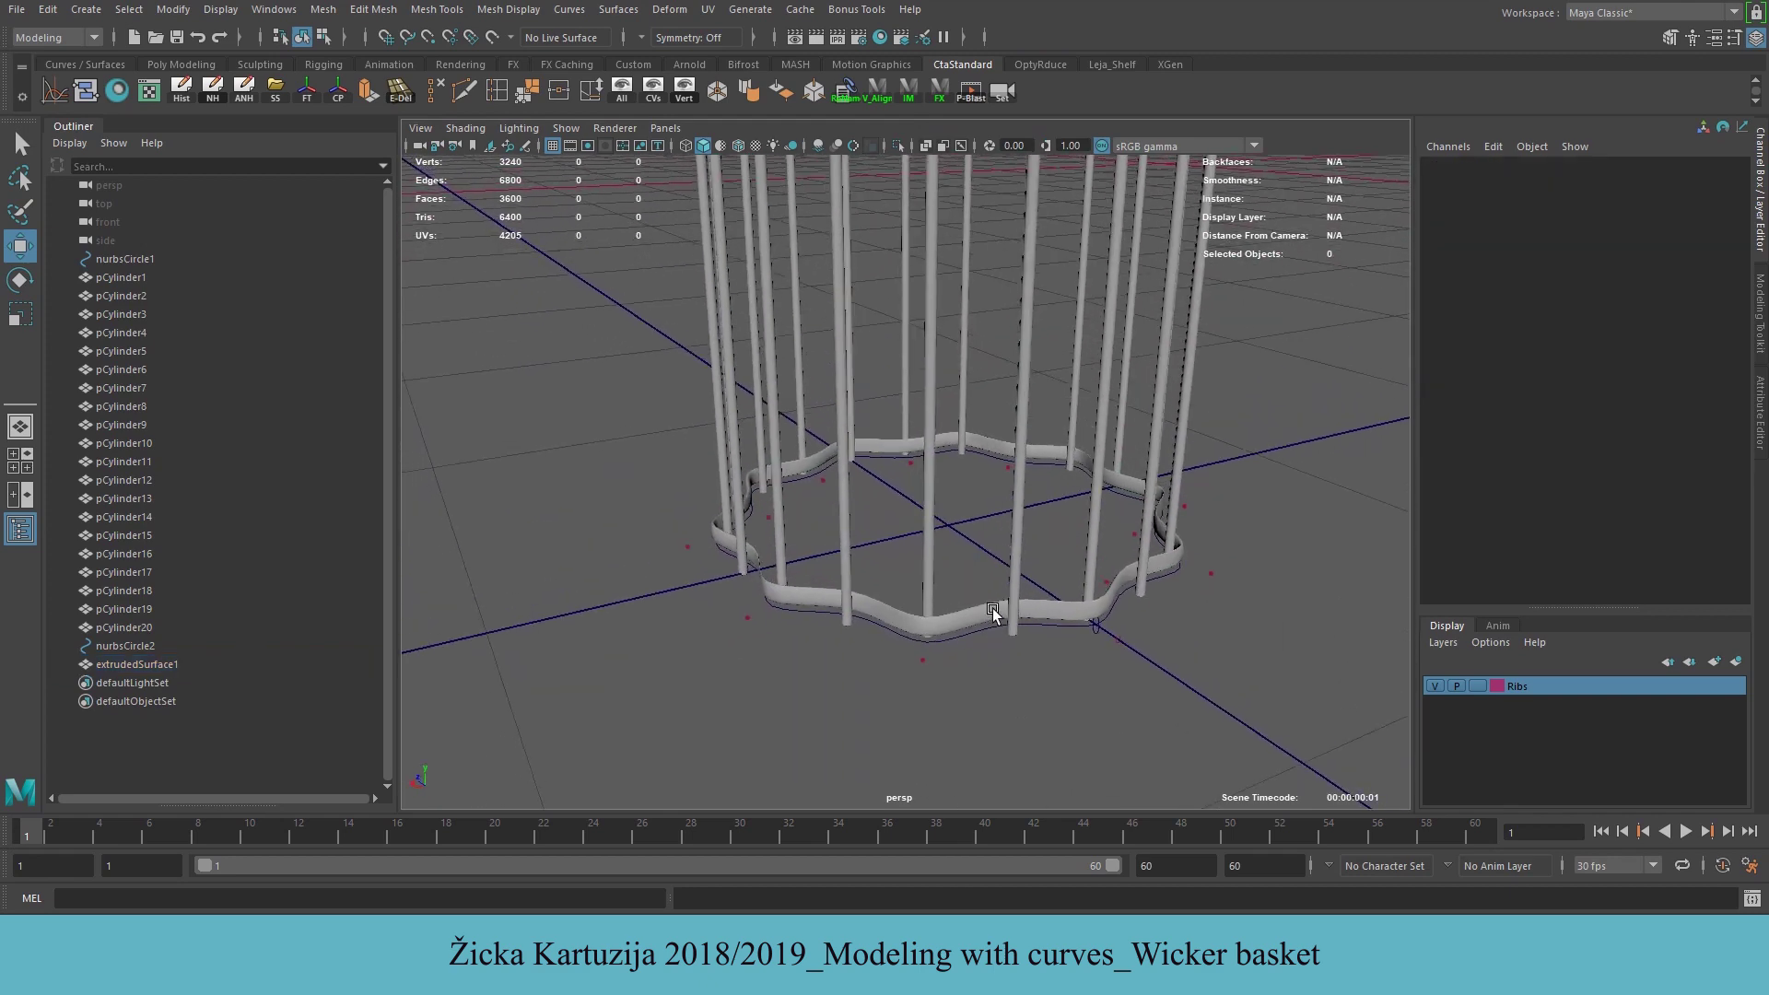
pyautogui.scroll(-4, 1096, 603)
pyautogui.keyDown('alt'); pyautogui.moveTo(985, 349); pyautogui.dragTo(969, 517, button='middle'); pyautogui.keyUp('alt')
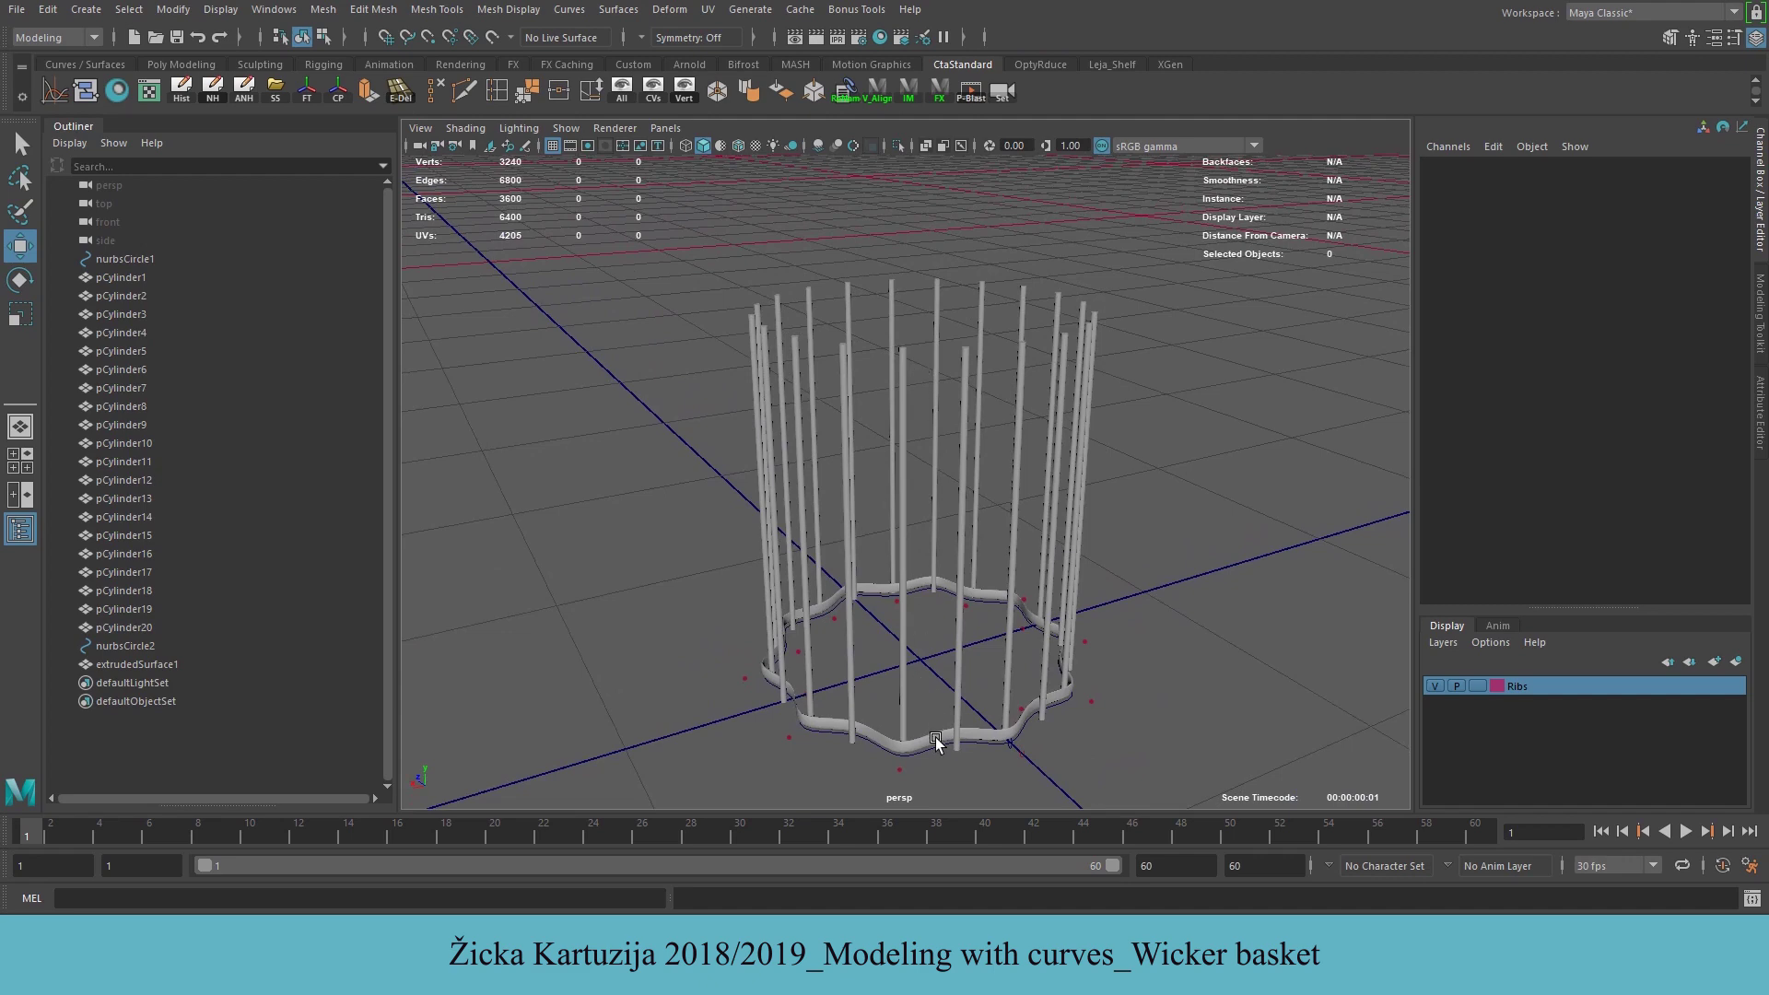
# Open the Duplicate Special options for the extruded strand and set the geometry type to Instance
pyautogui.click(932, 732)
pyautogui.keyDown('alt'); pyautogui.moveTo(933, 732); pyautogui.dragTo(894, 633); pyautogui.keyUp('alt')
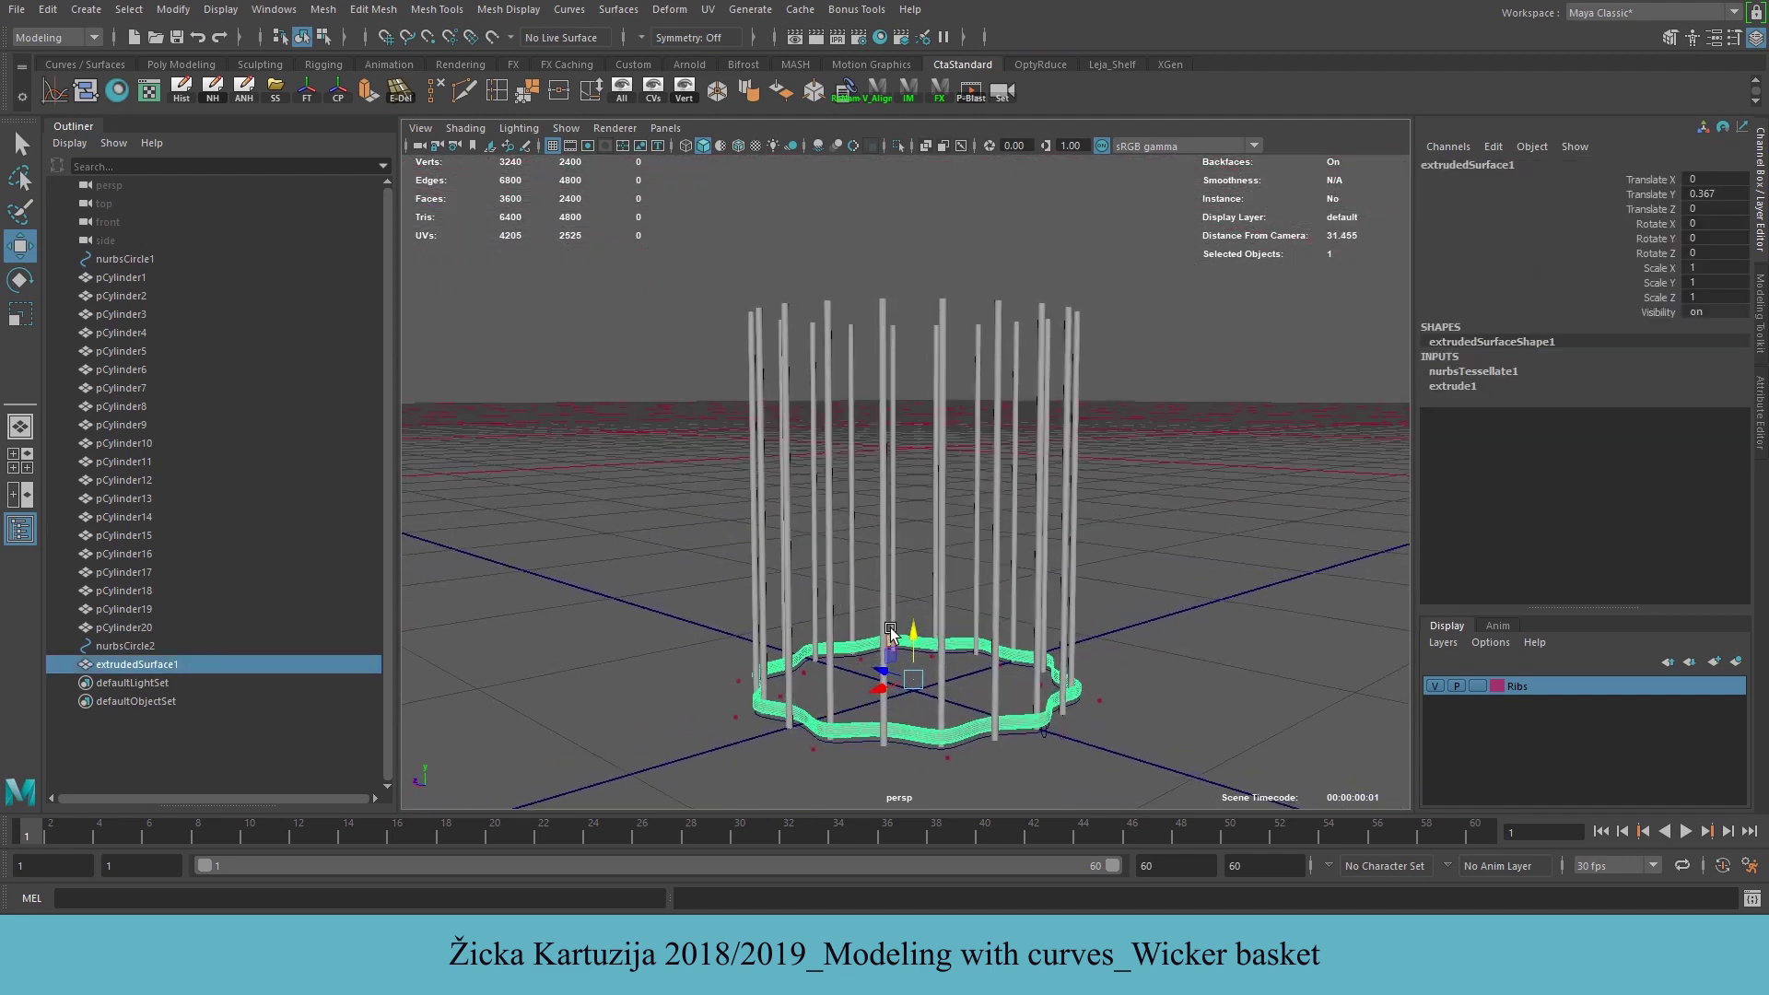
pyautogui.click(48, 8)
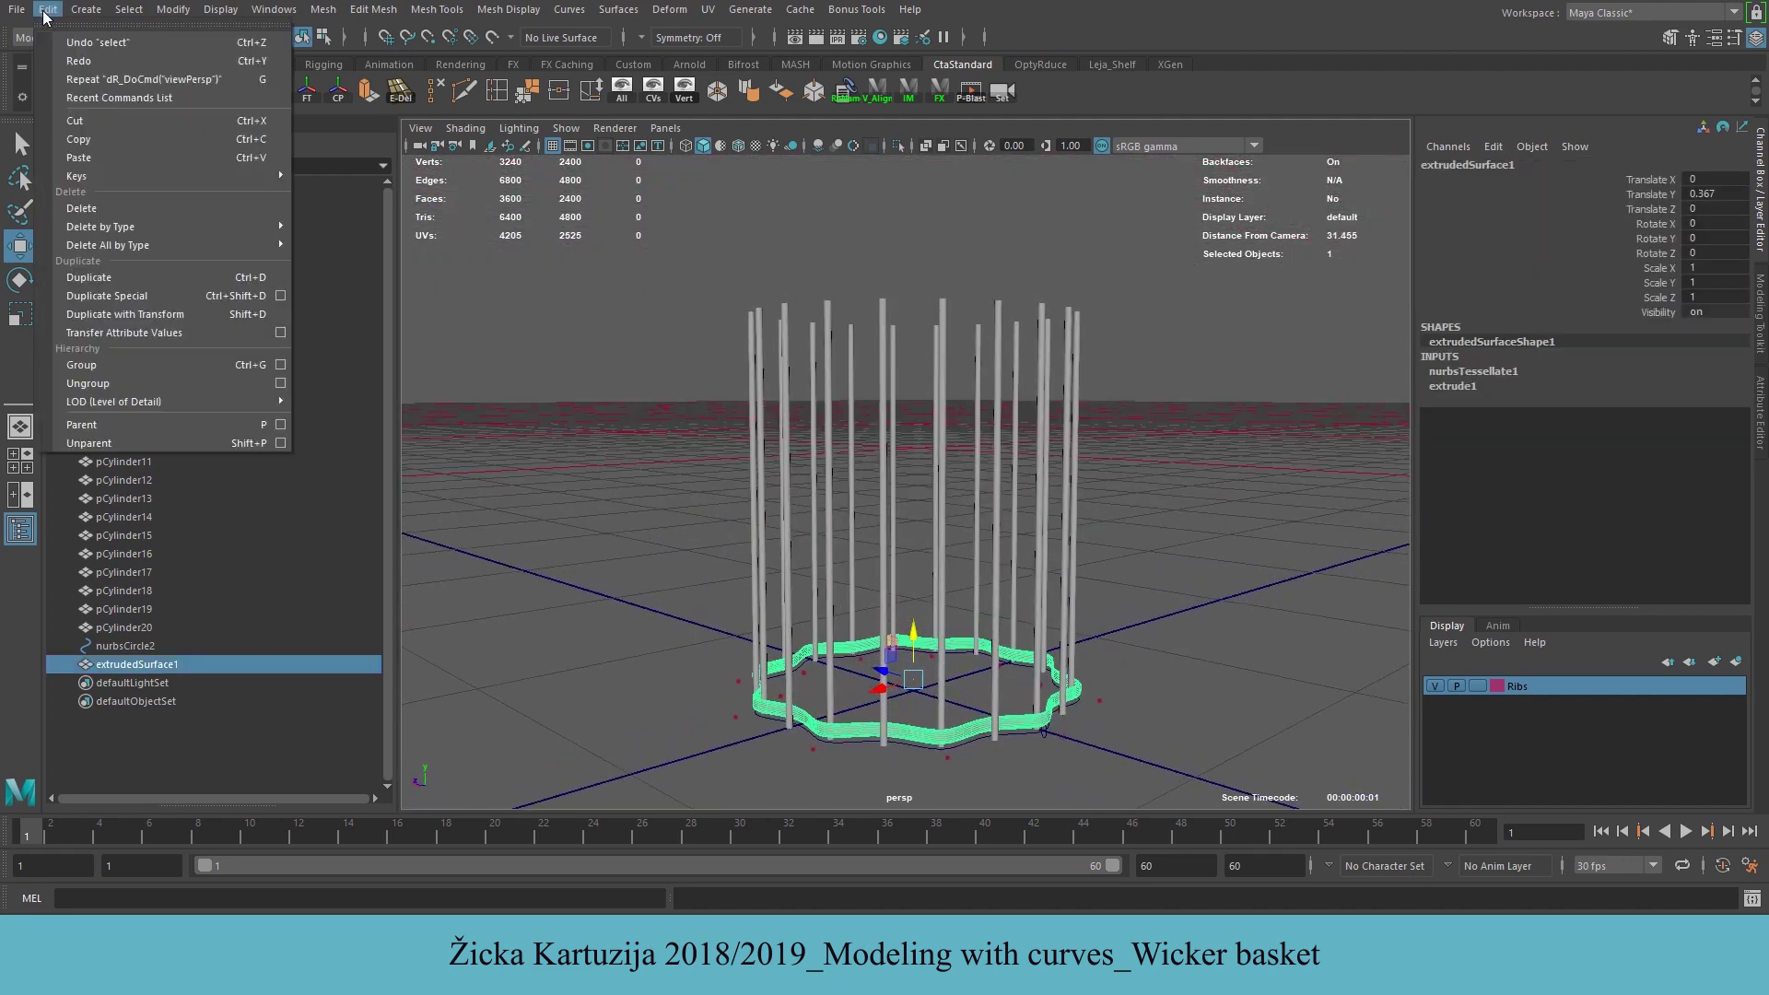
pyautogui.click(281, 298)
pyautogui.click(1129, 242)
pyautogui.click(1148, 273)
pyautogui.moveTo(1423, 231); pyautogui.dragTo(1527, 184)
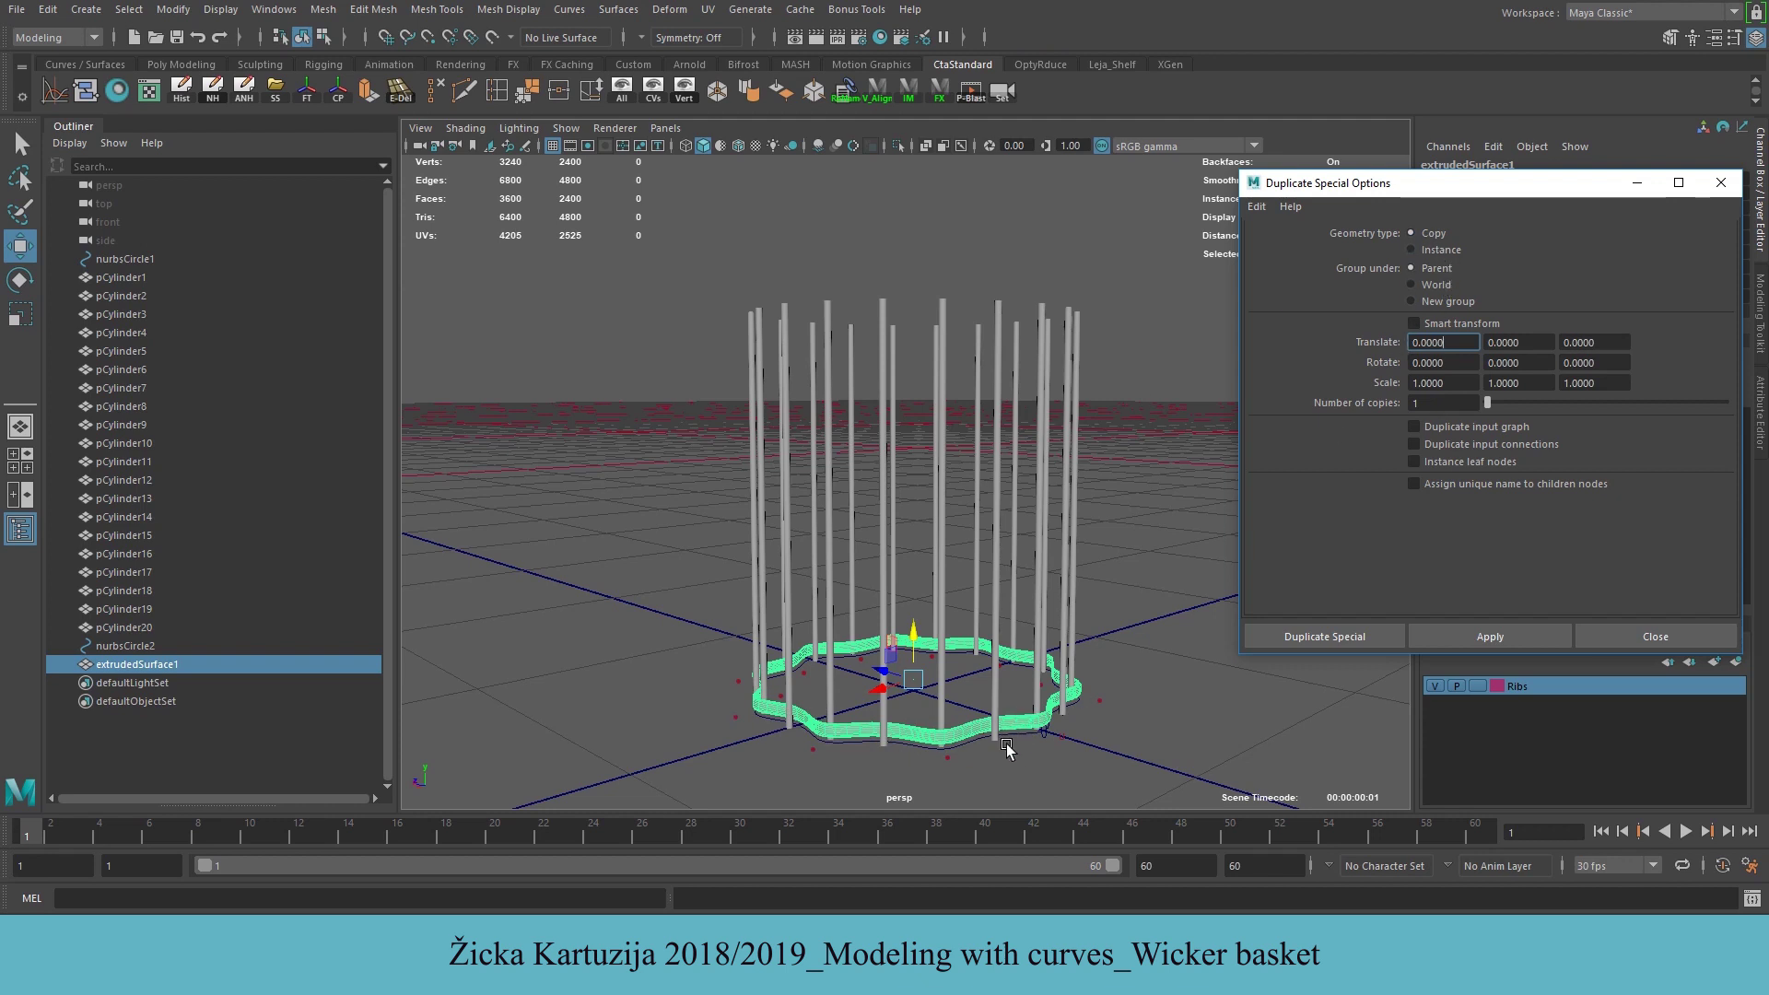
pyautogui.click(1410, 249)
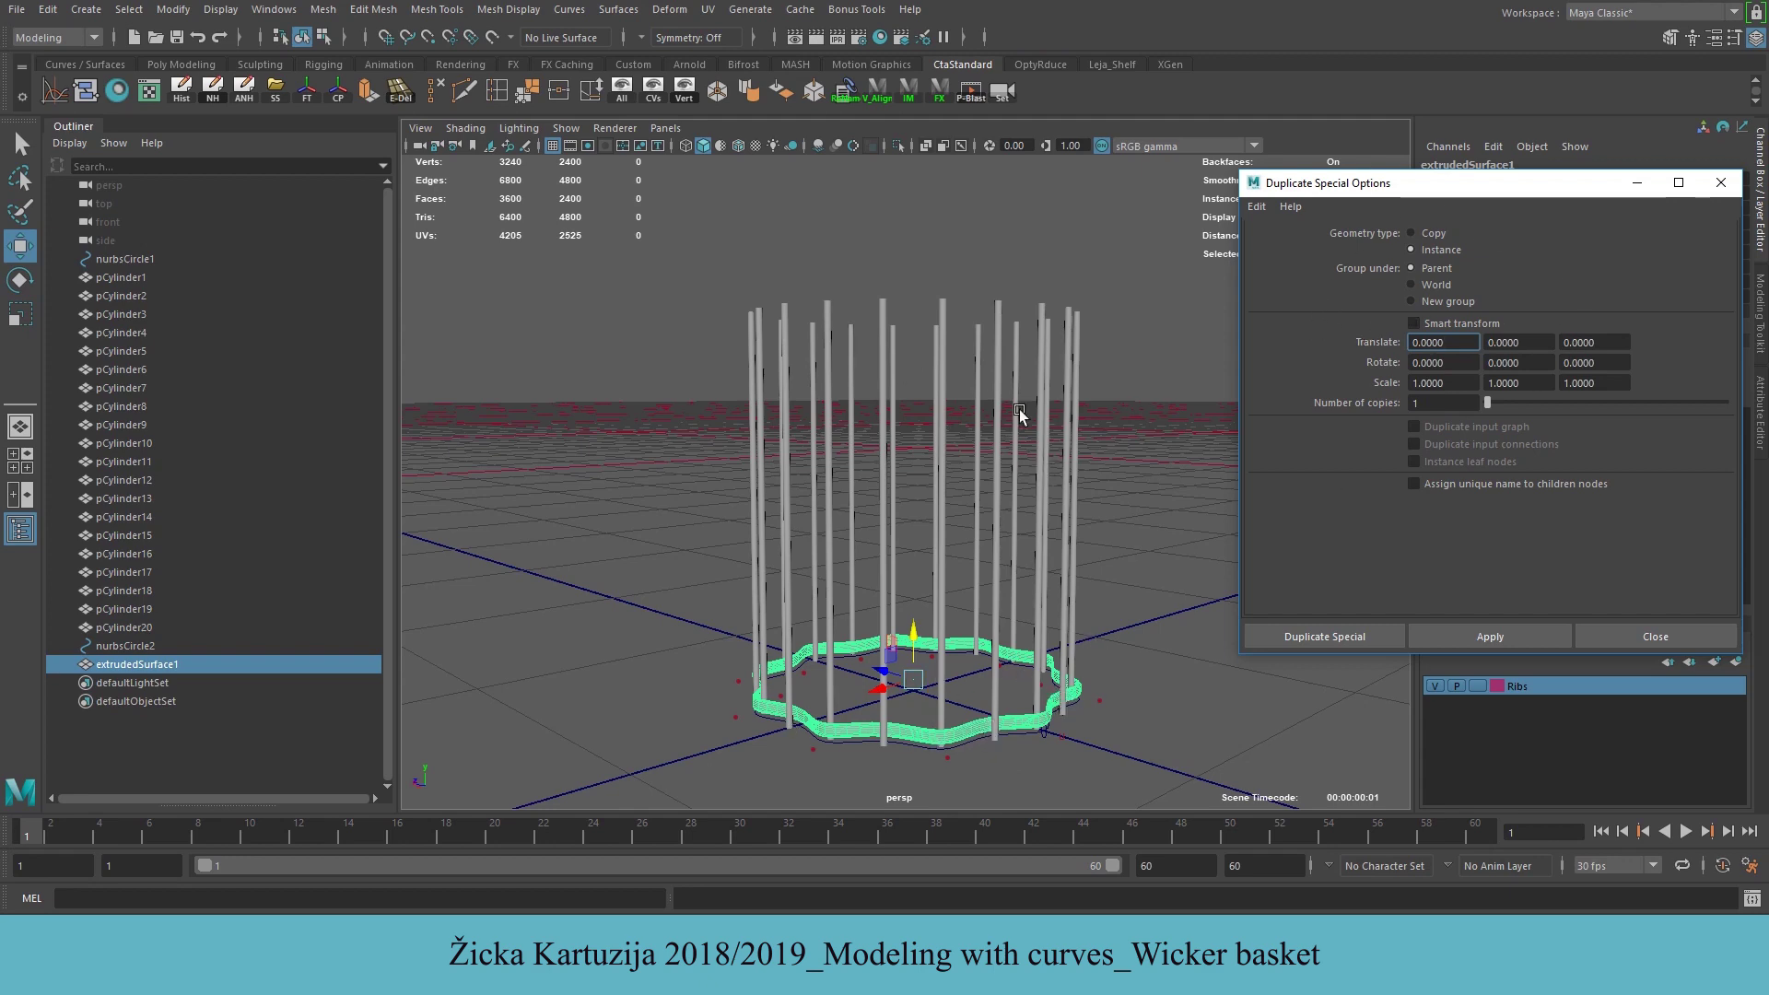
pyautogui.keyDown('alt'); pyautogui.moveTo(1060, 422); pyautogui.dragTo(1096, 479); pyautogui.keyUp('alt')
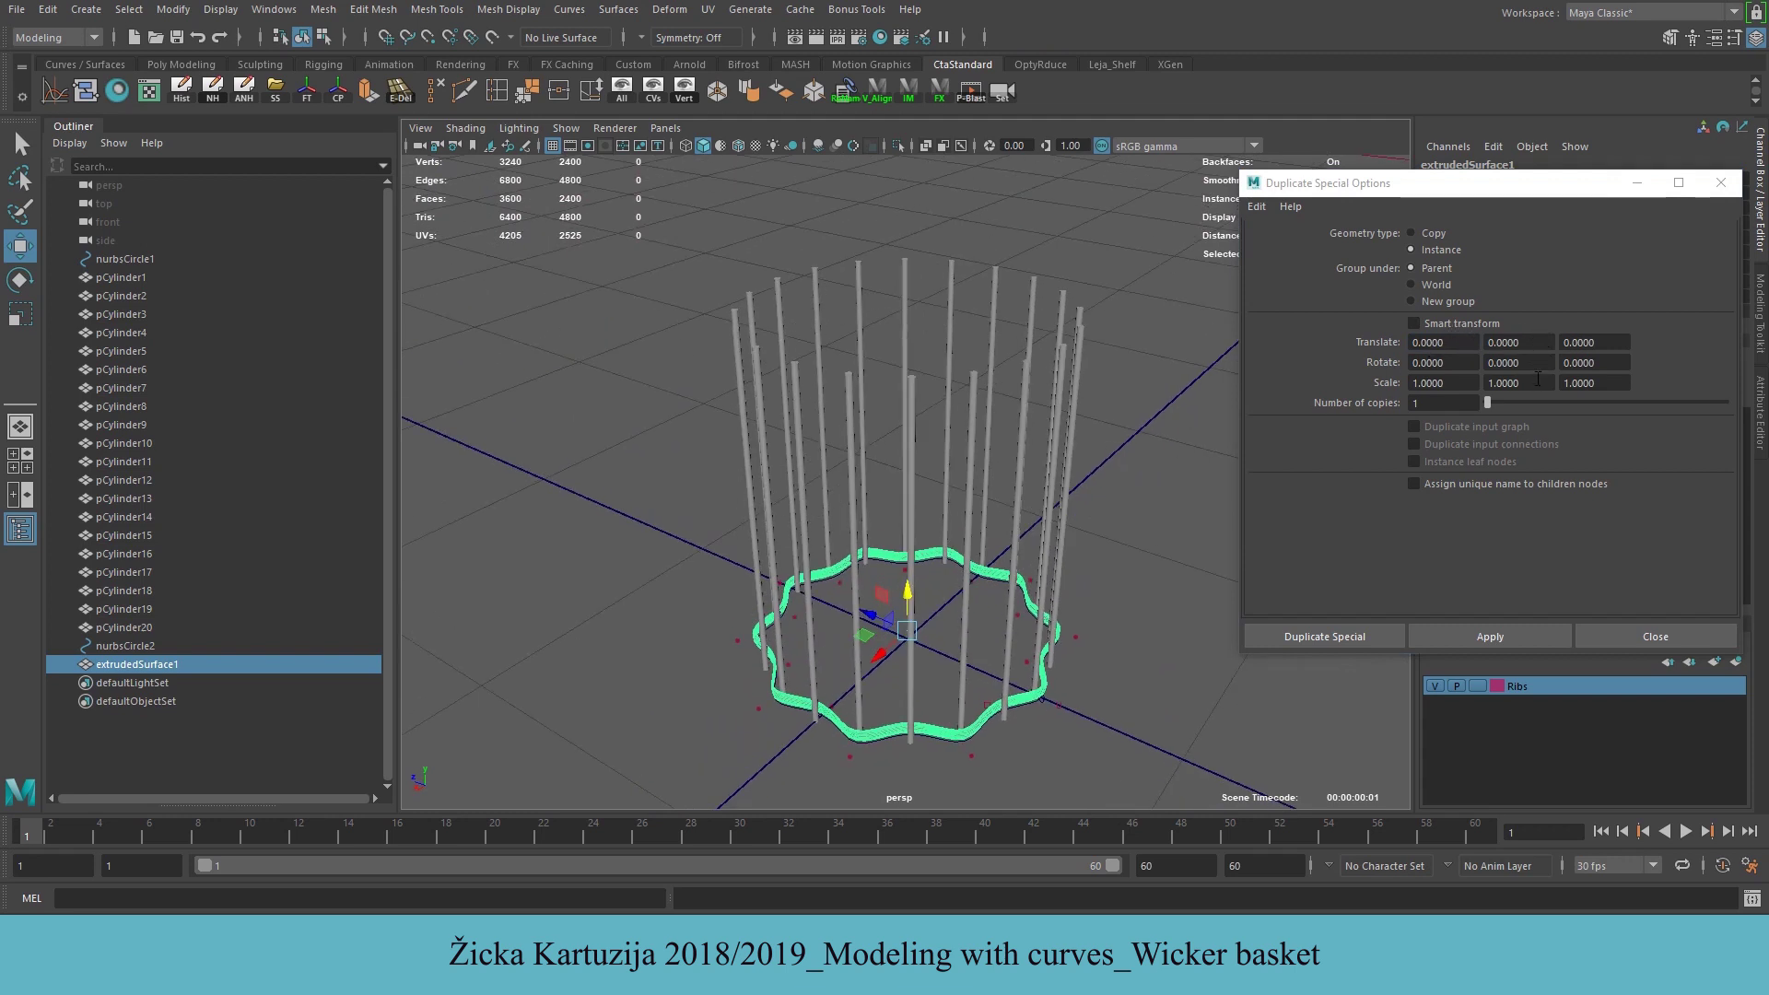
pyautogui.moveTo(1559, 184); pyautogui.dragTo(468, 186)
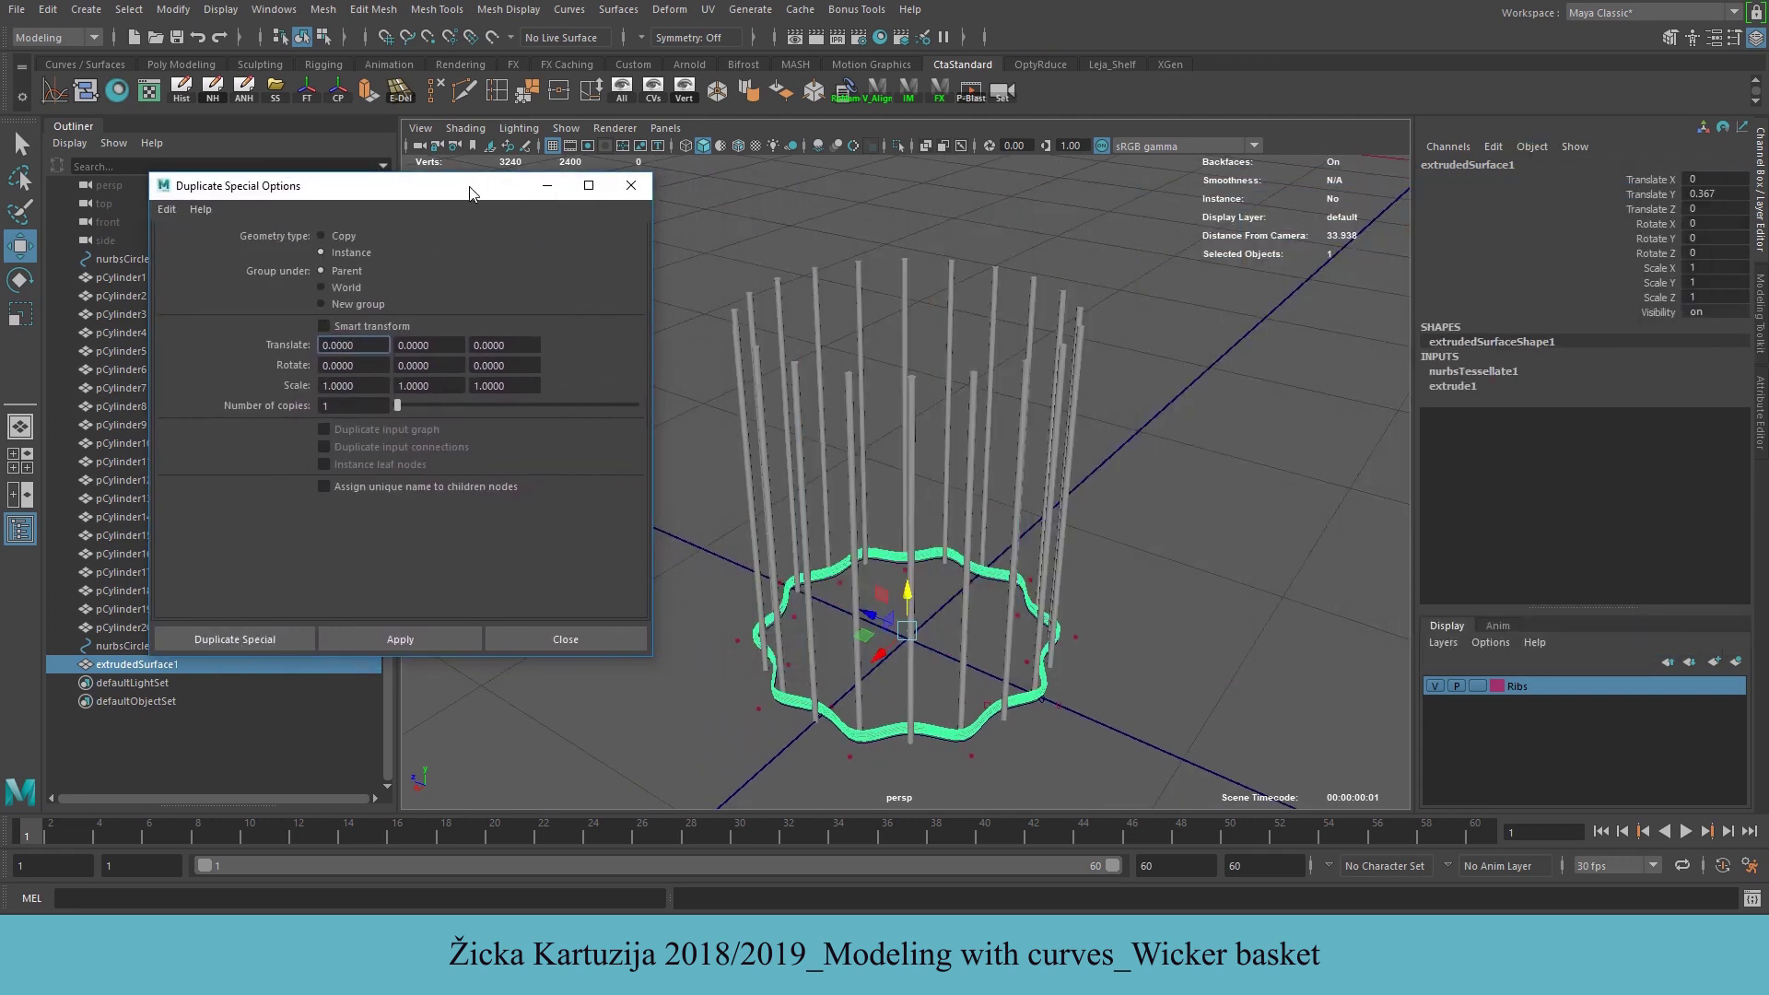
# Set the extruded strand's Translate Y to 0.3
pyautogui.keyDown('alt'); pyautogui.moveTo(1061, 661); pyautogui.dragTo(1037, 604); pyautogui.keyUp('alt')
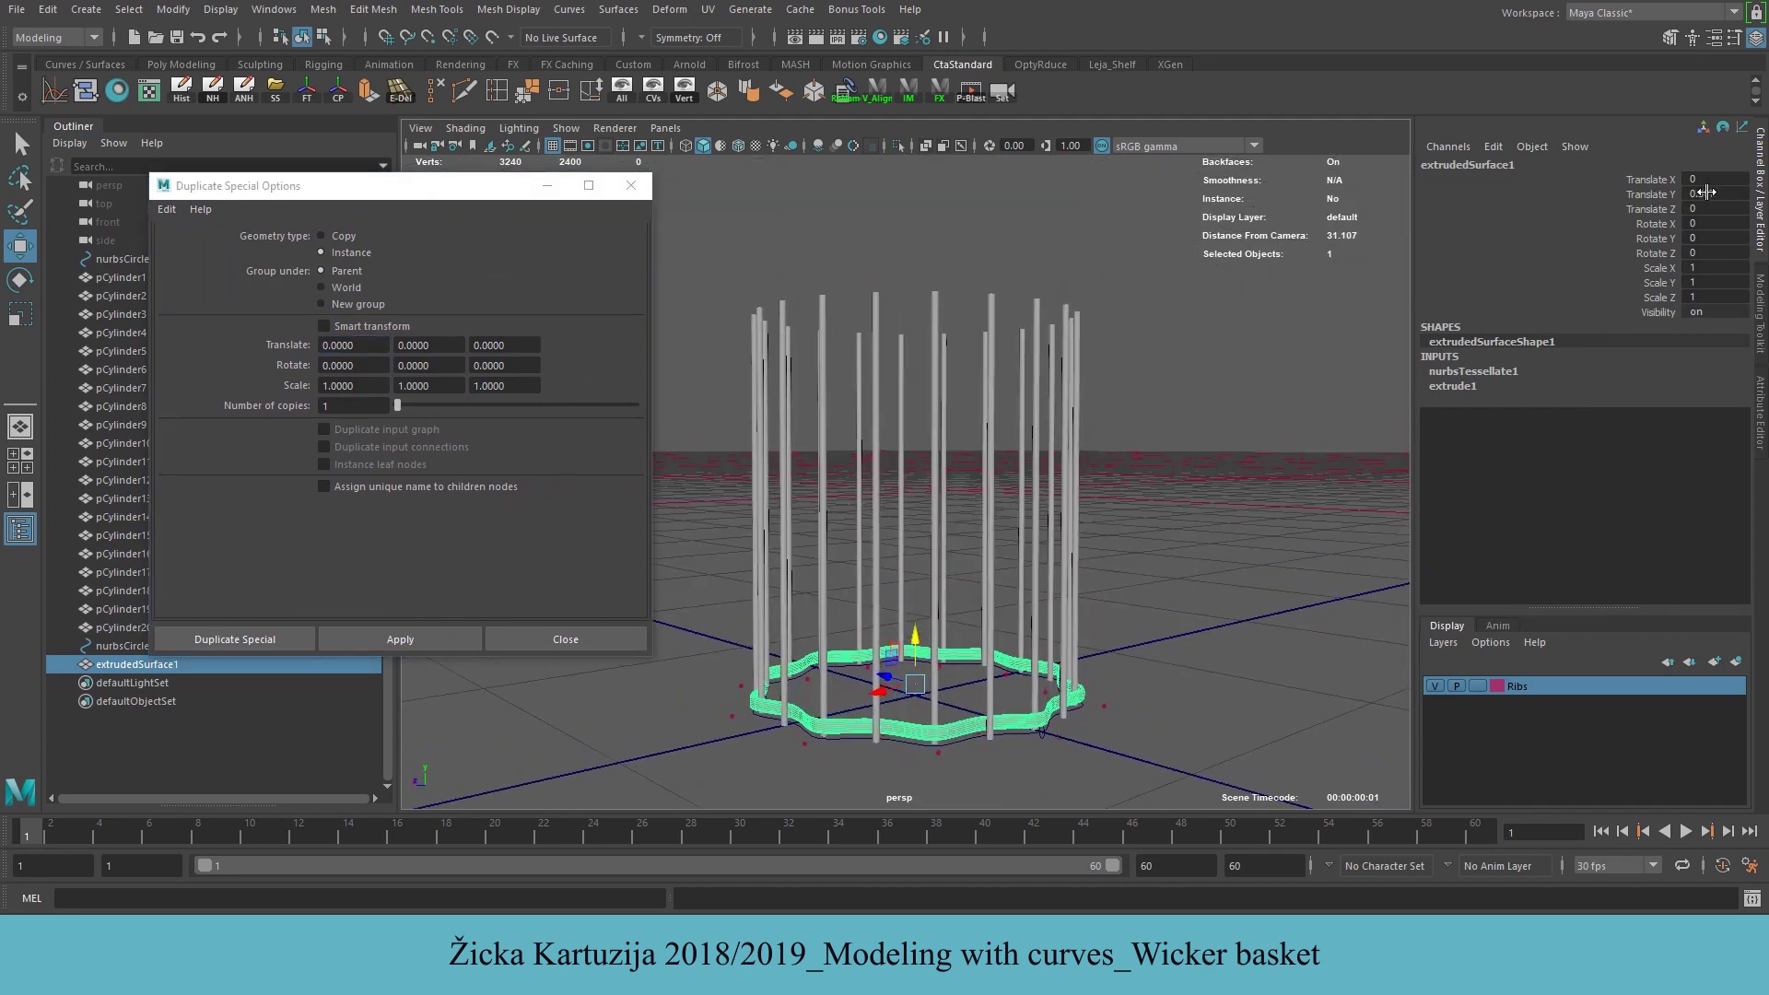
pyautogui.click(1734, 195)
pyautogui.press('Return')
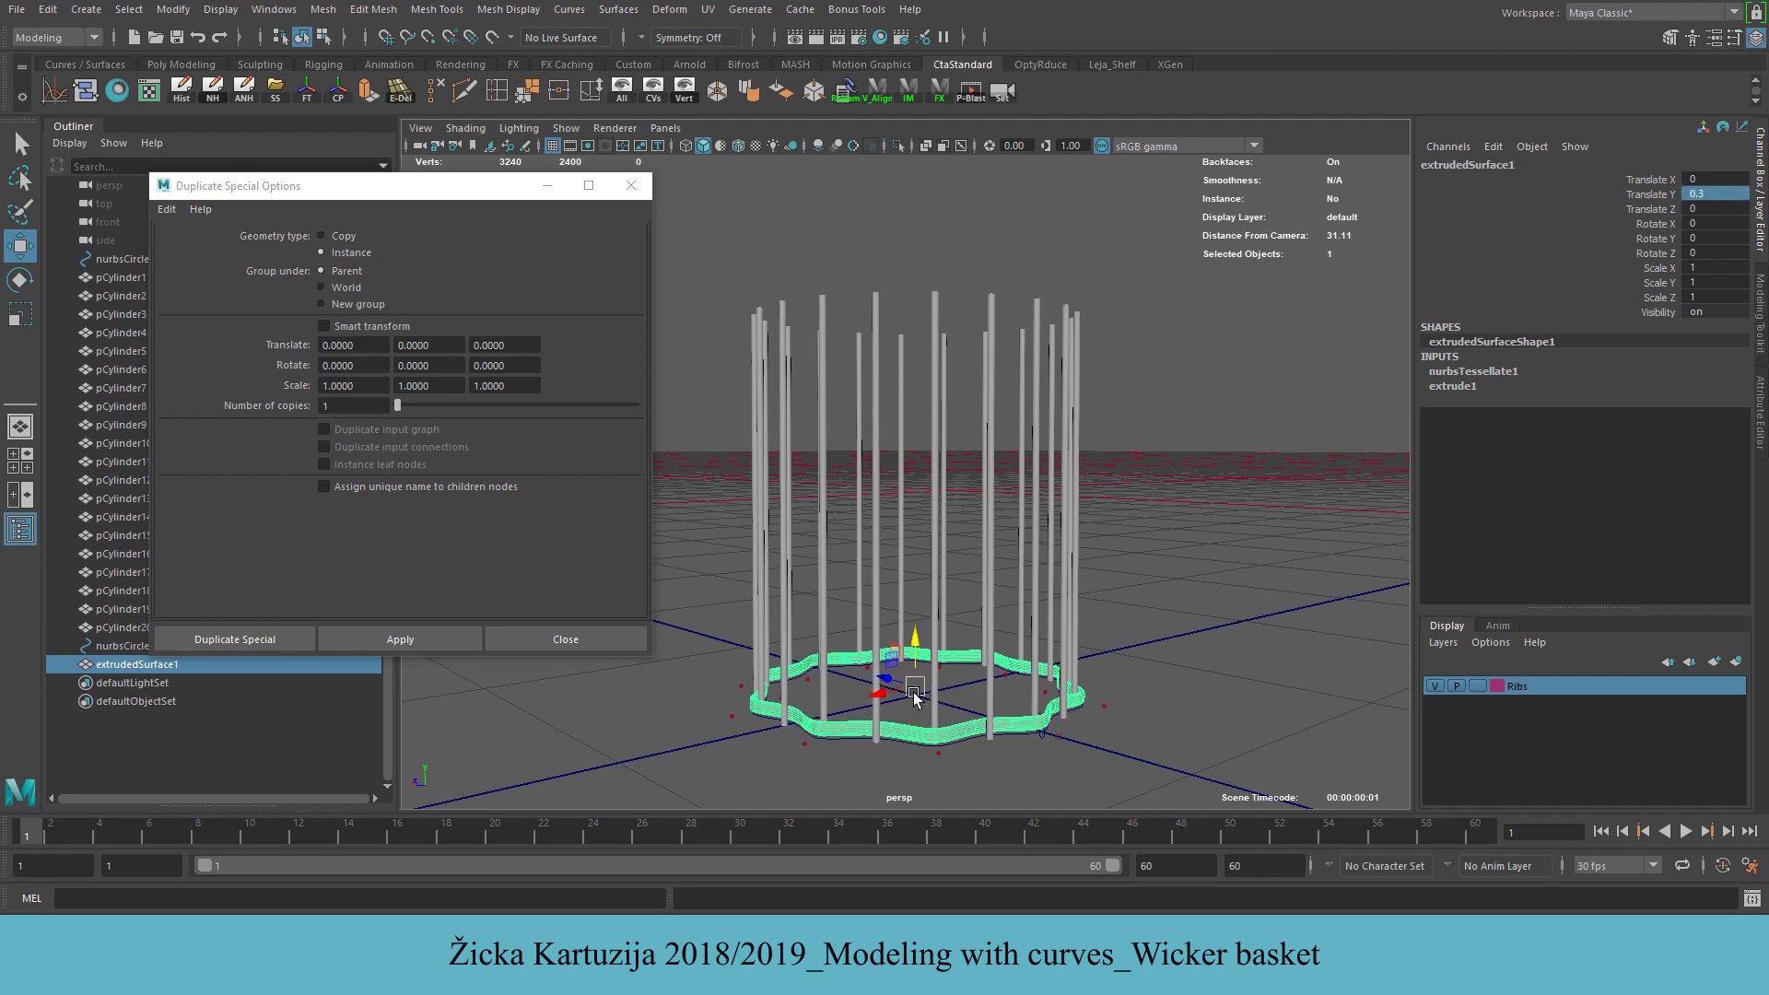
# Duplicate the extruded strand and place the copy directly above it at Translate Y 0.8
pyautogui.scroll(5, 995, 645)
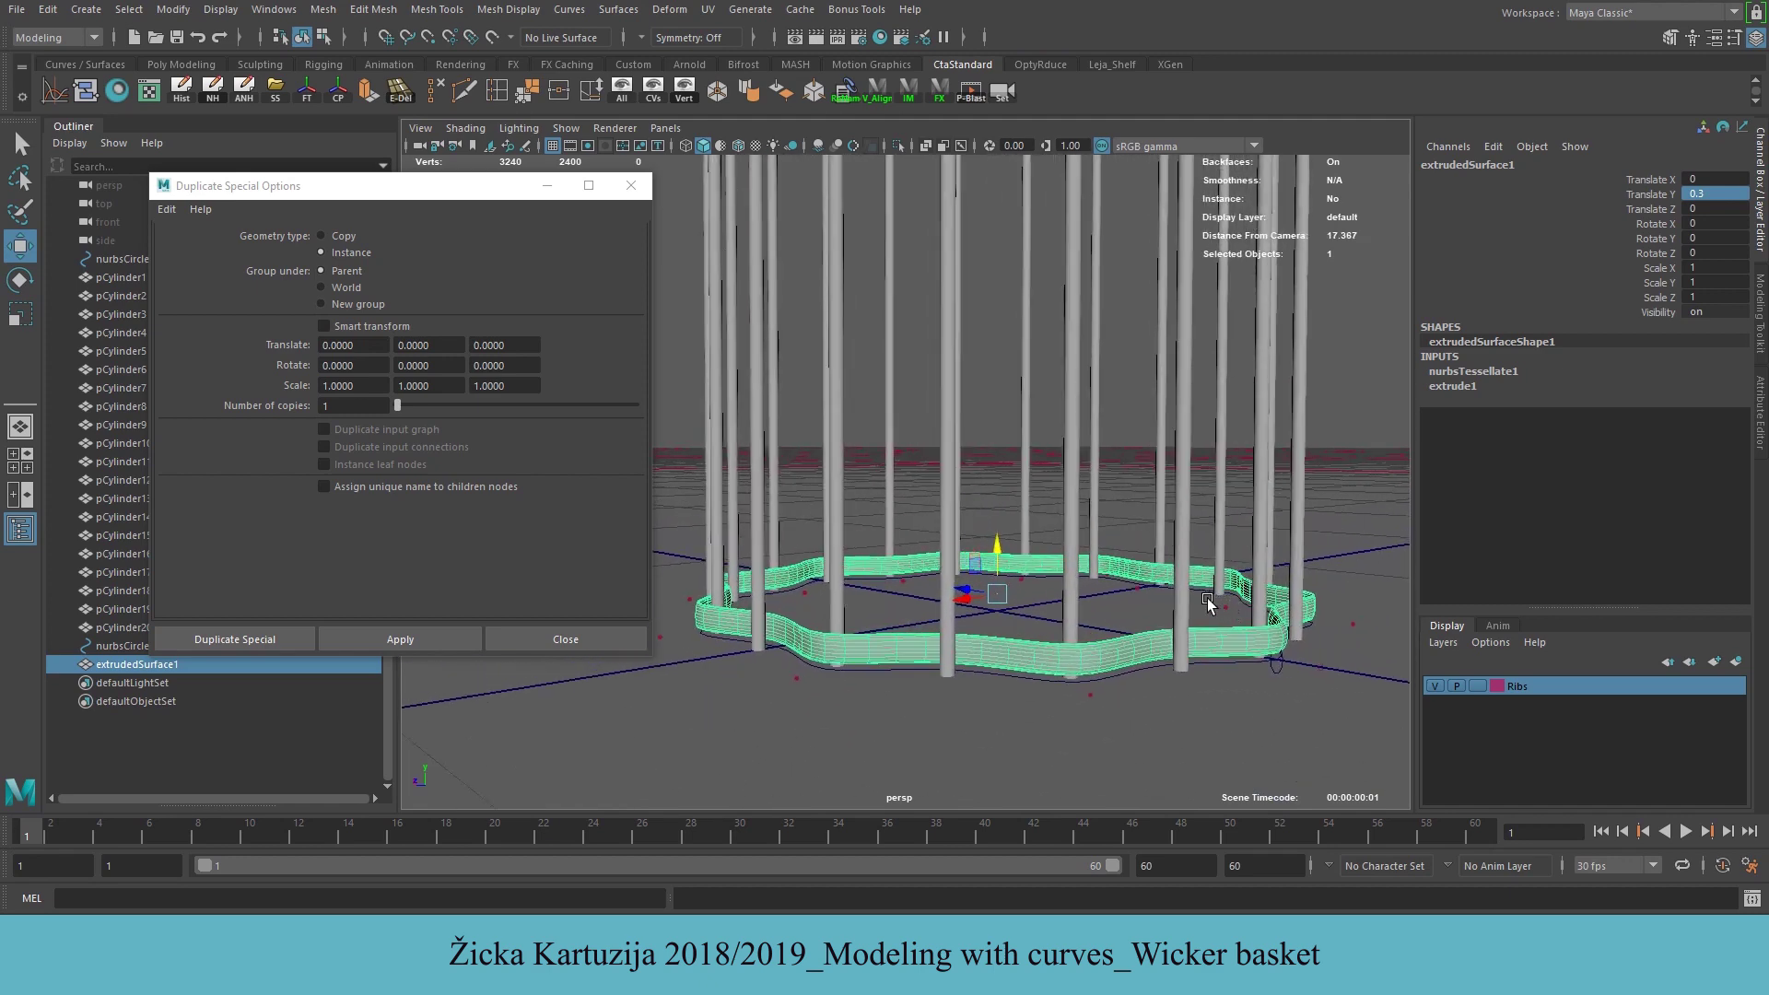
pyautogui.hotkey('ctrl', 'd')
pyautogui.moveTo(996, 556); pyautogui.dragTo(997, 521)
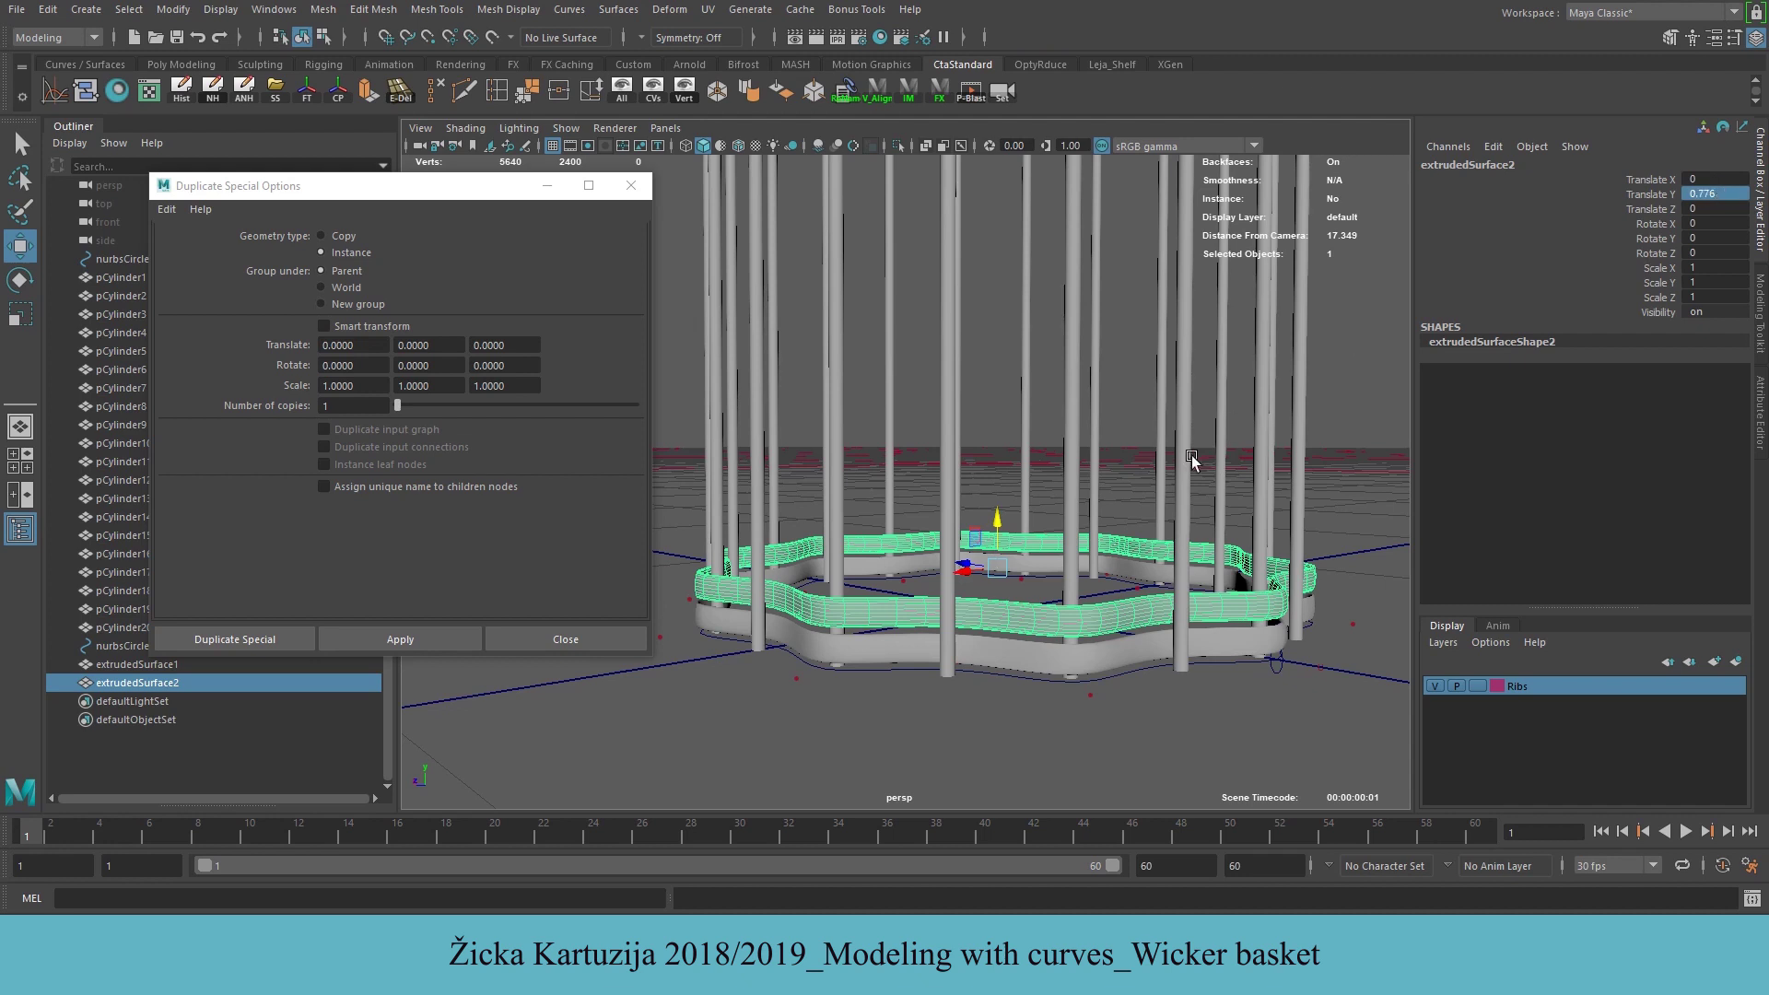
pyautogui.click(1149, 647)
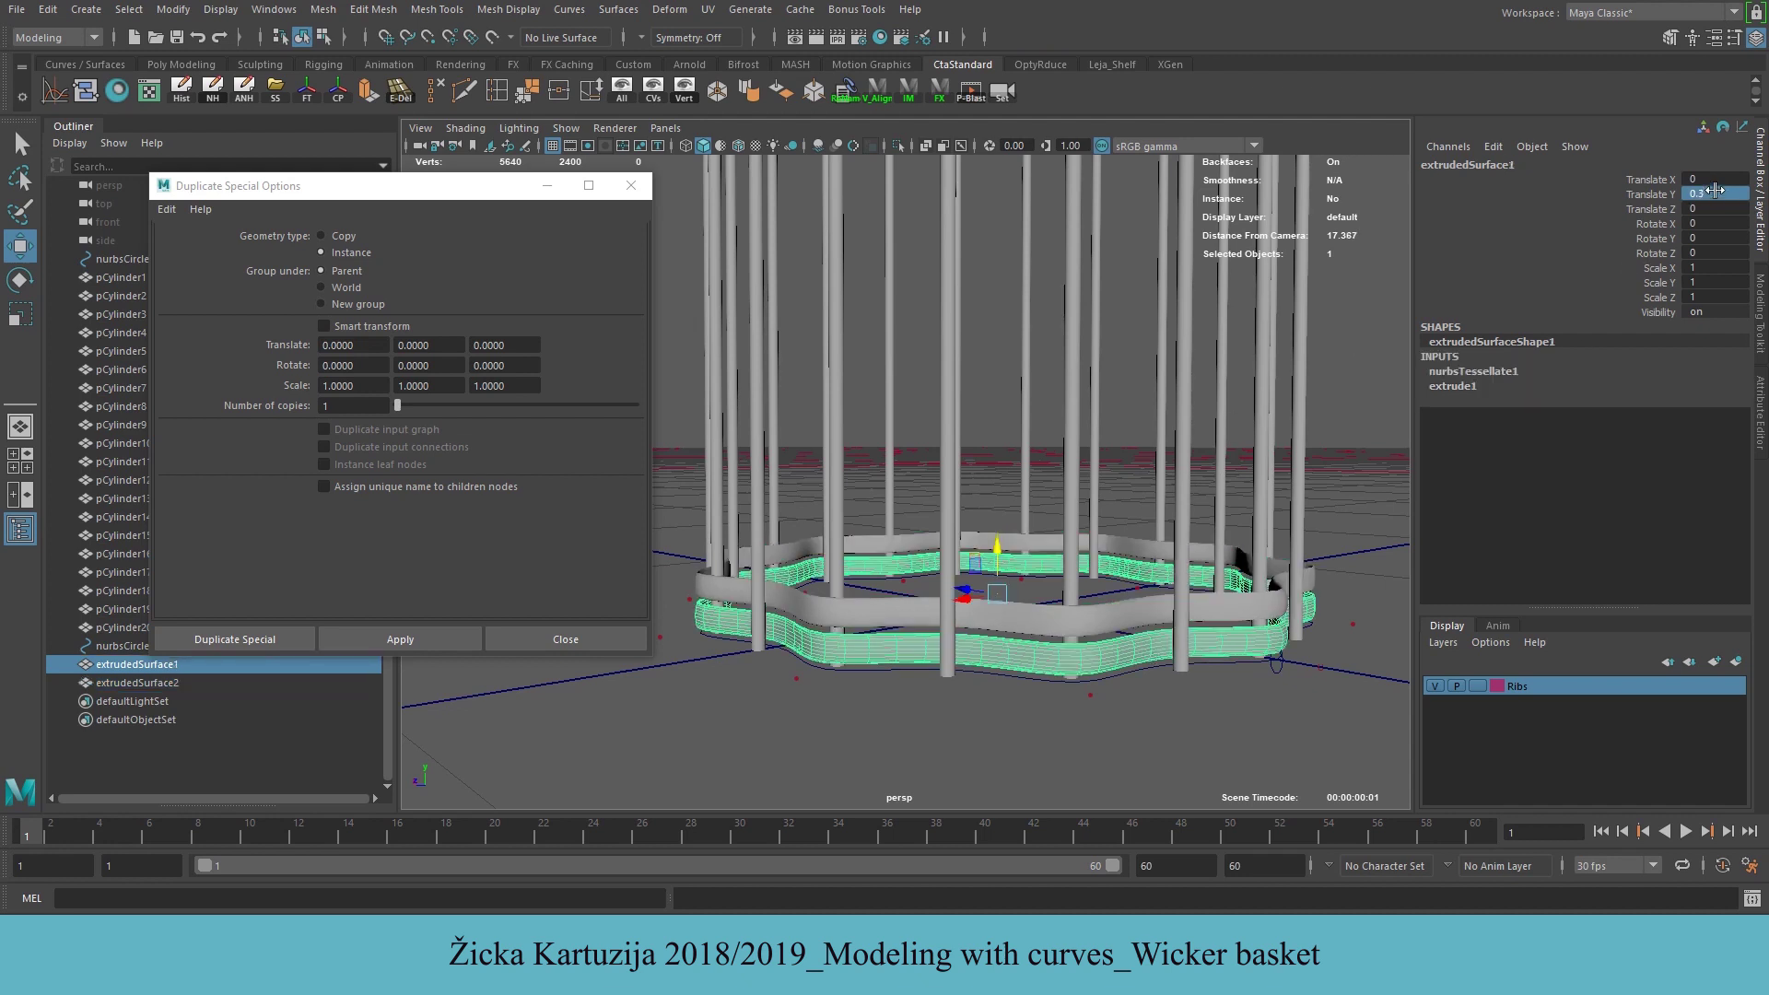
pyautogui.click(1140, 615)
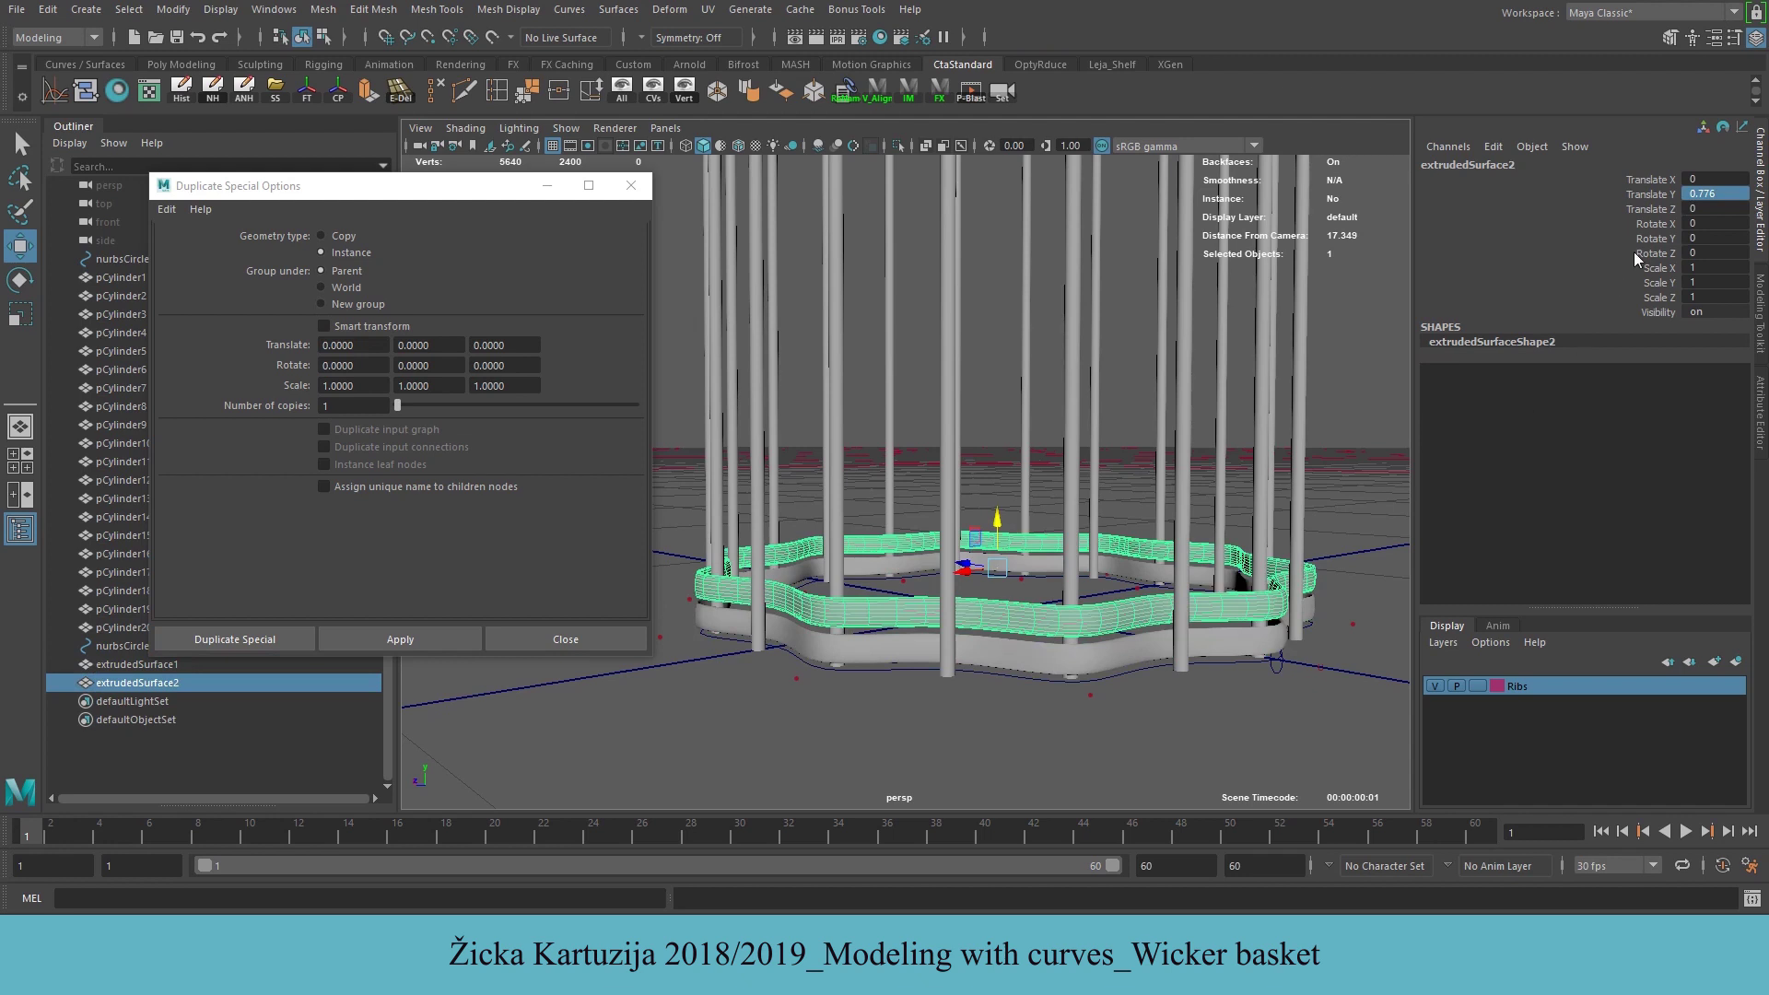
pyautogui.click(1722, 194)
pyautogui.write('0.8')
pyautogui.press('Return')
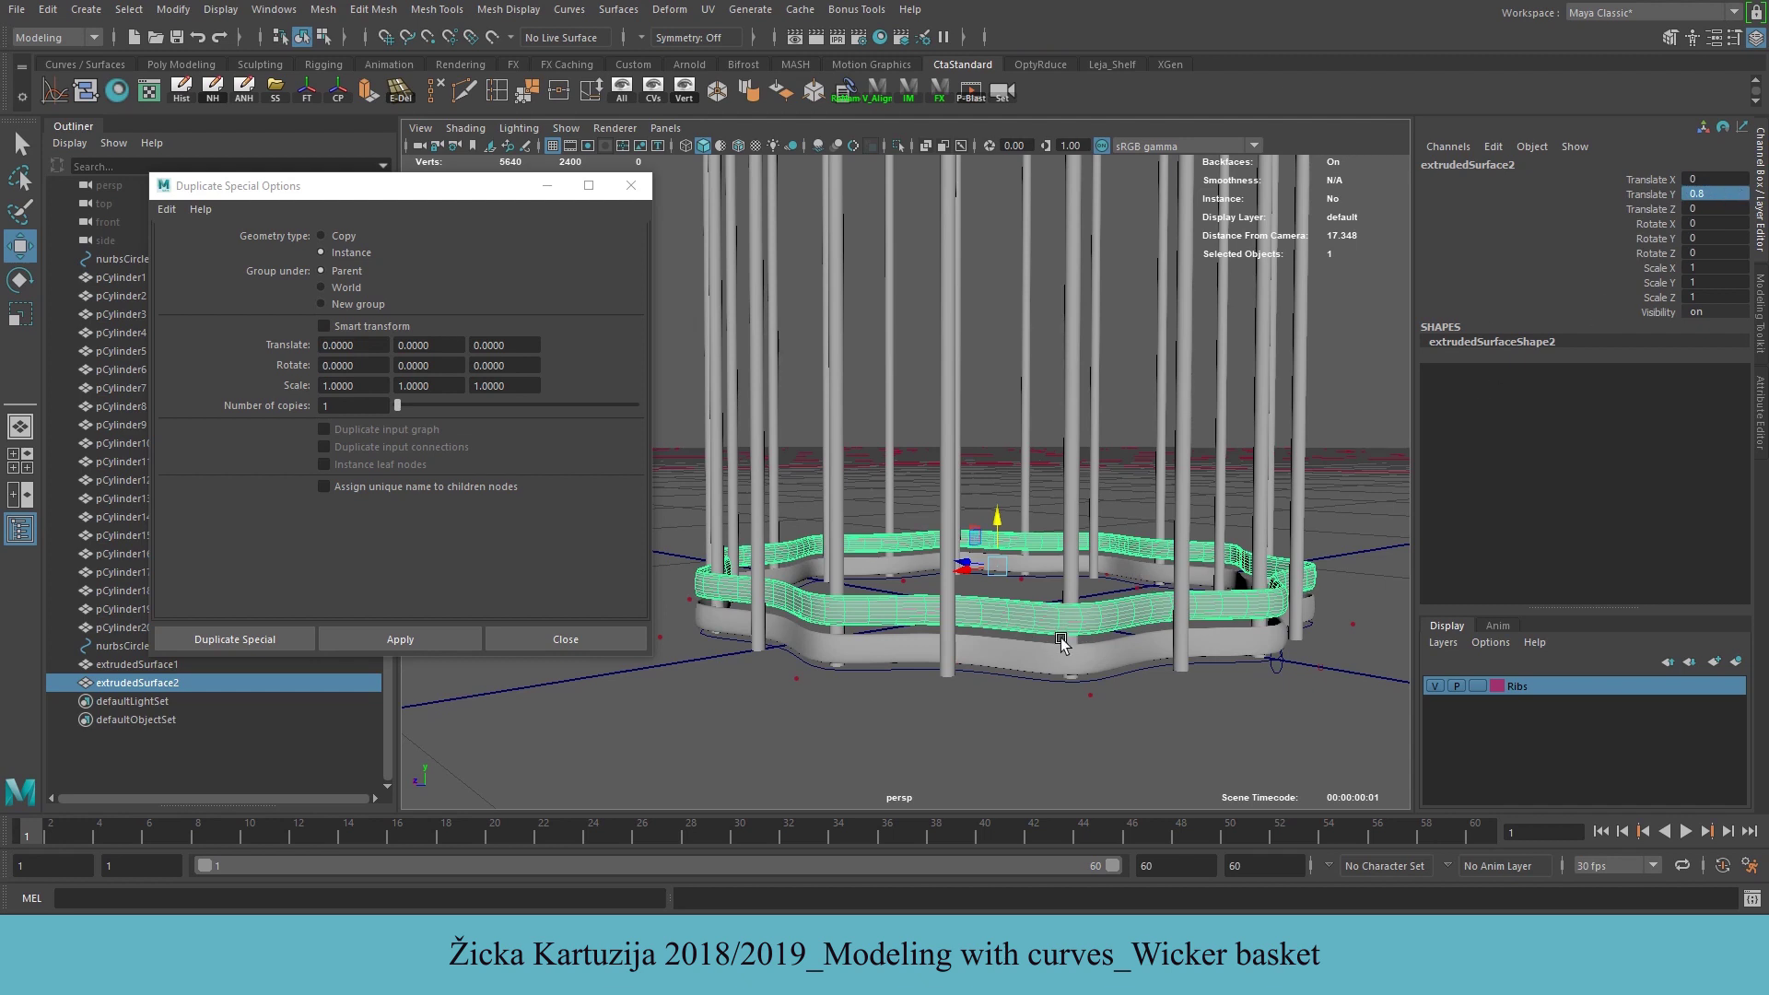
# Compare the heights of the two strands and set the Duplicate Special Y translation to 0.5
pyautogui.click(1003, 656)
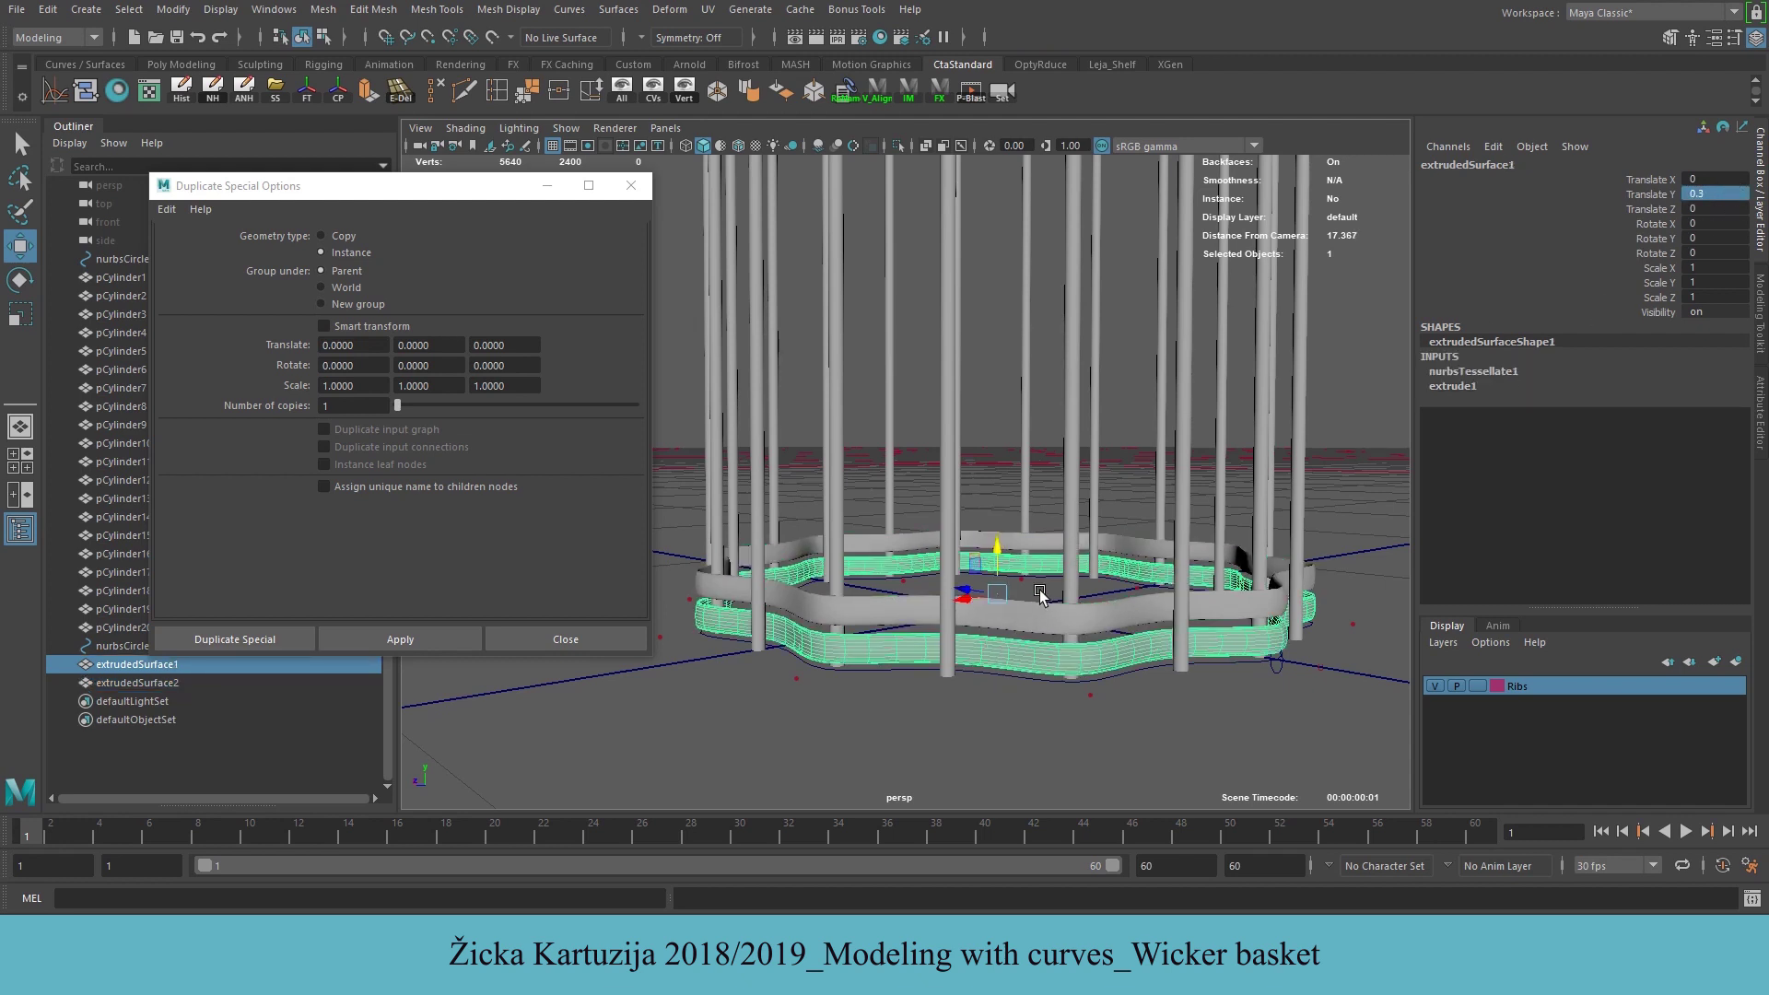
pyautogui.click(1026, 622)
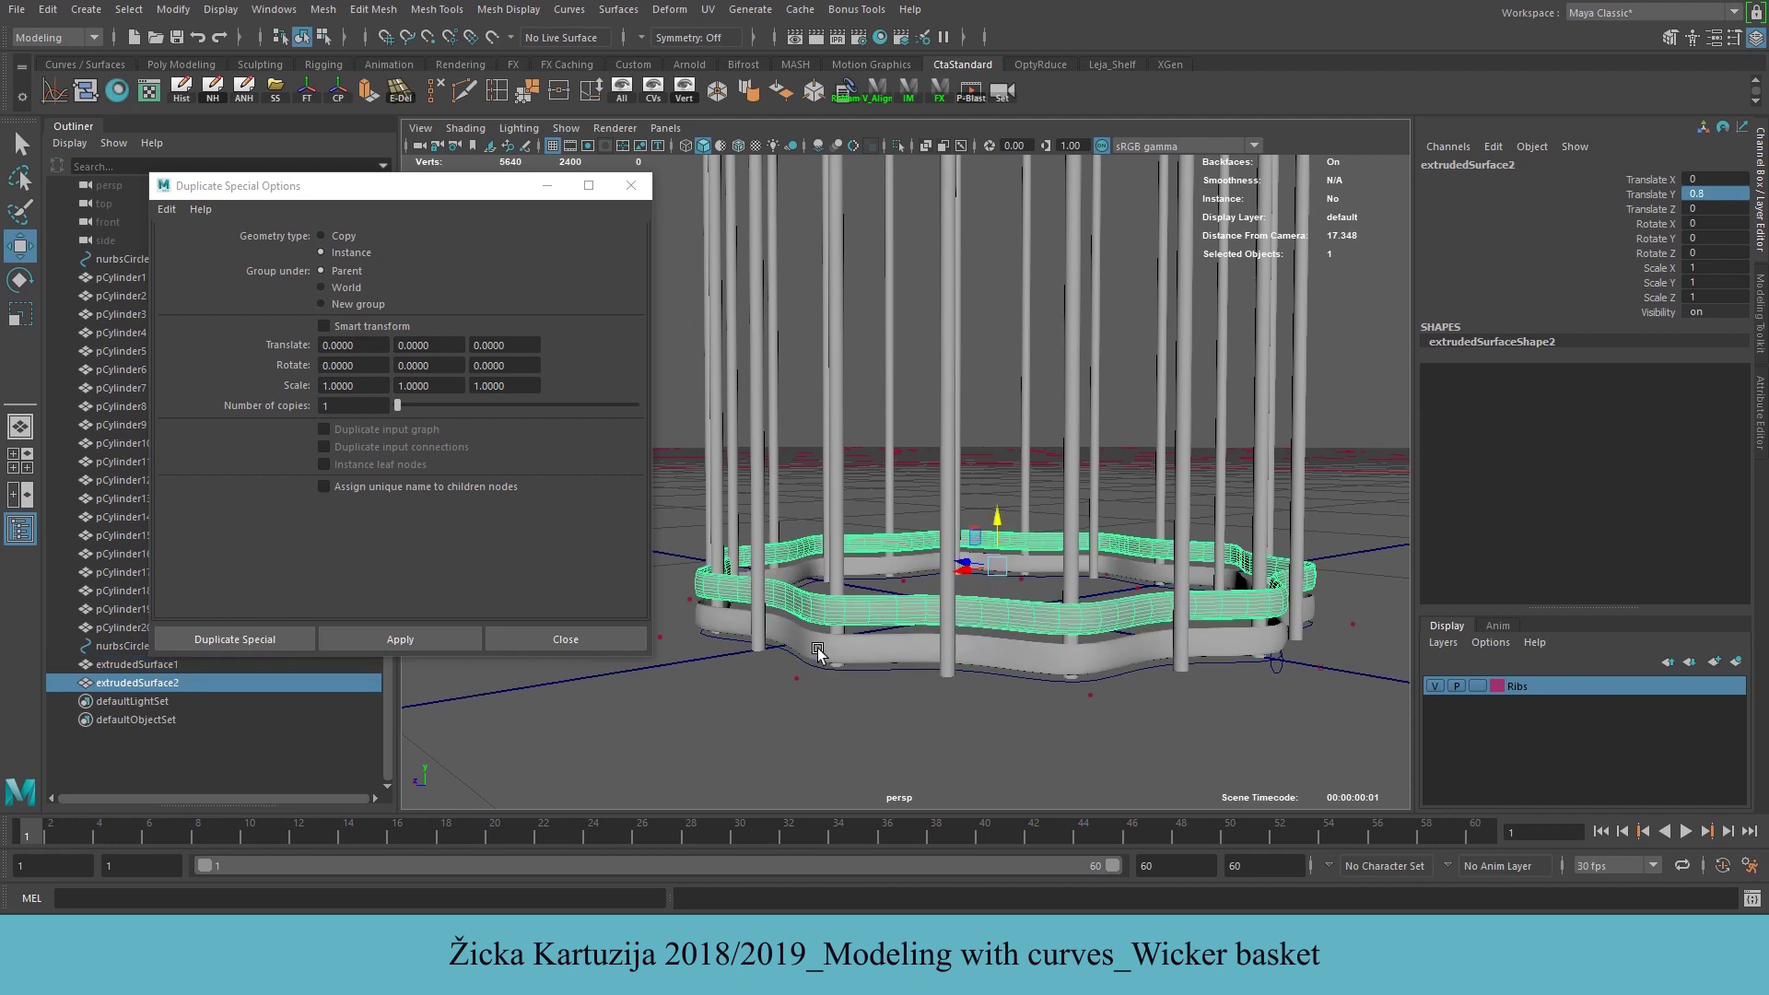
pyautogui.click(448, 345)
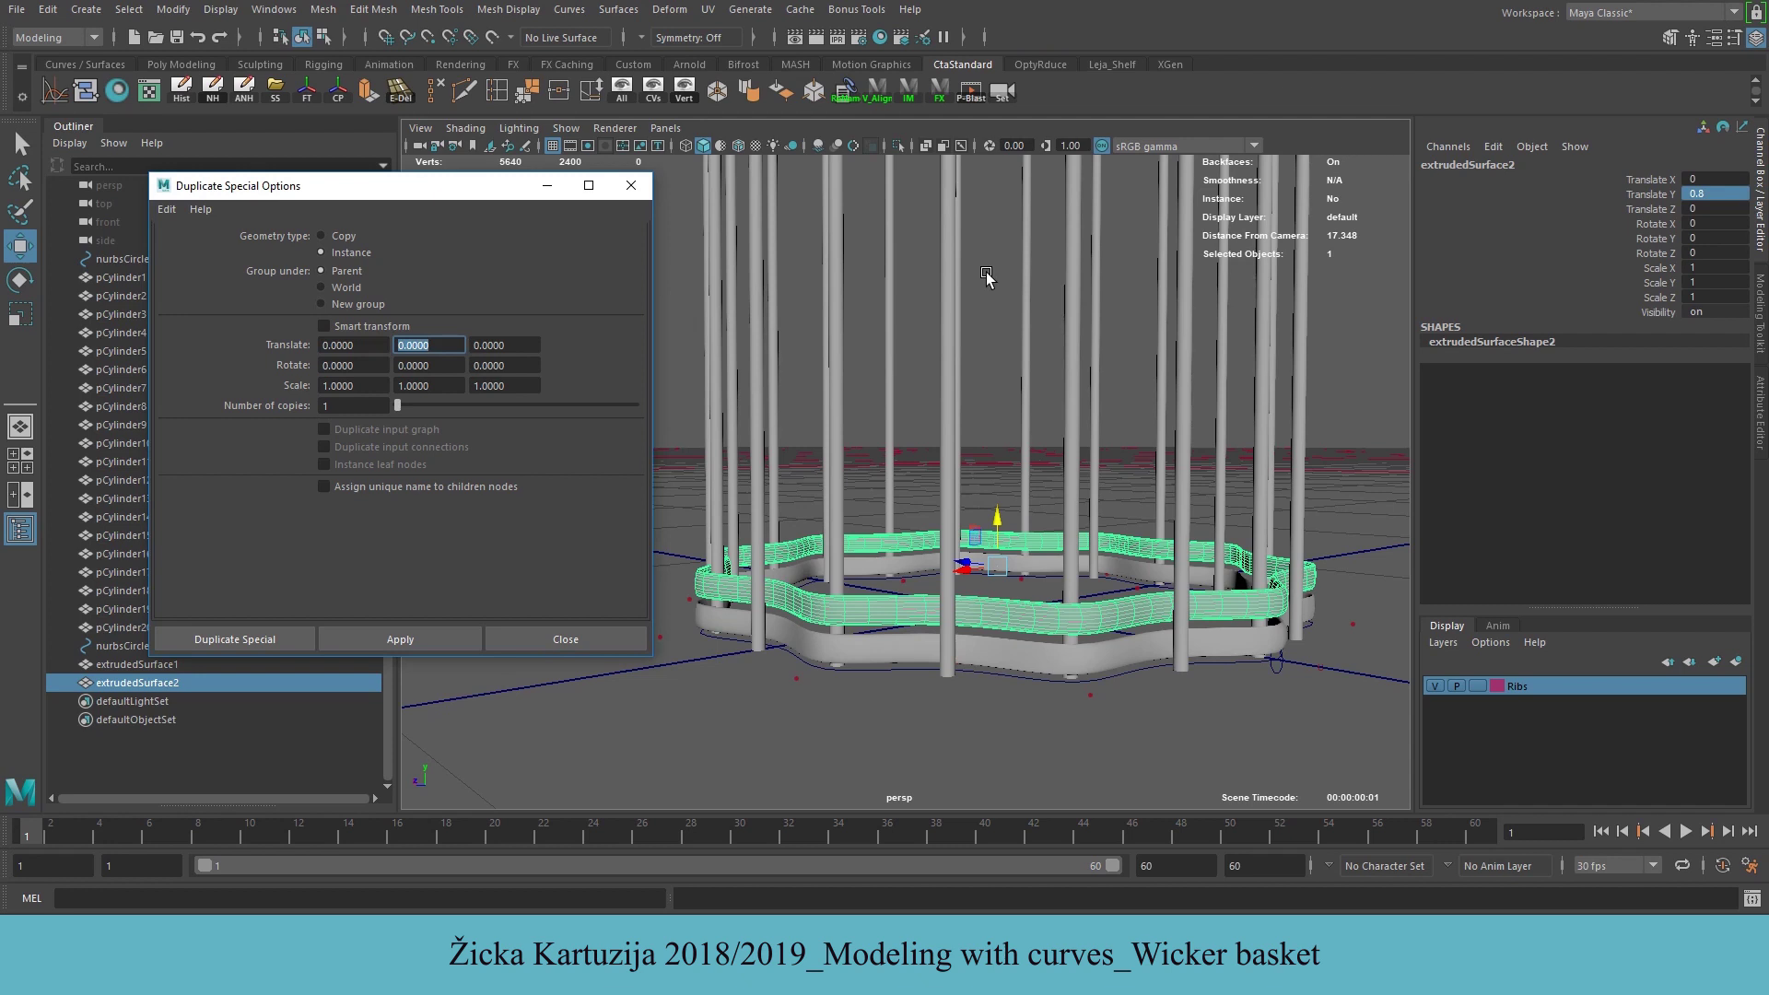
pyautogui.write('0.5')
pyautogui.click(1023, 619)
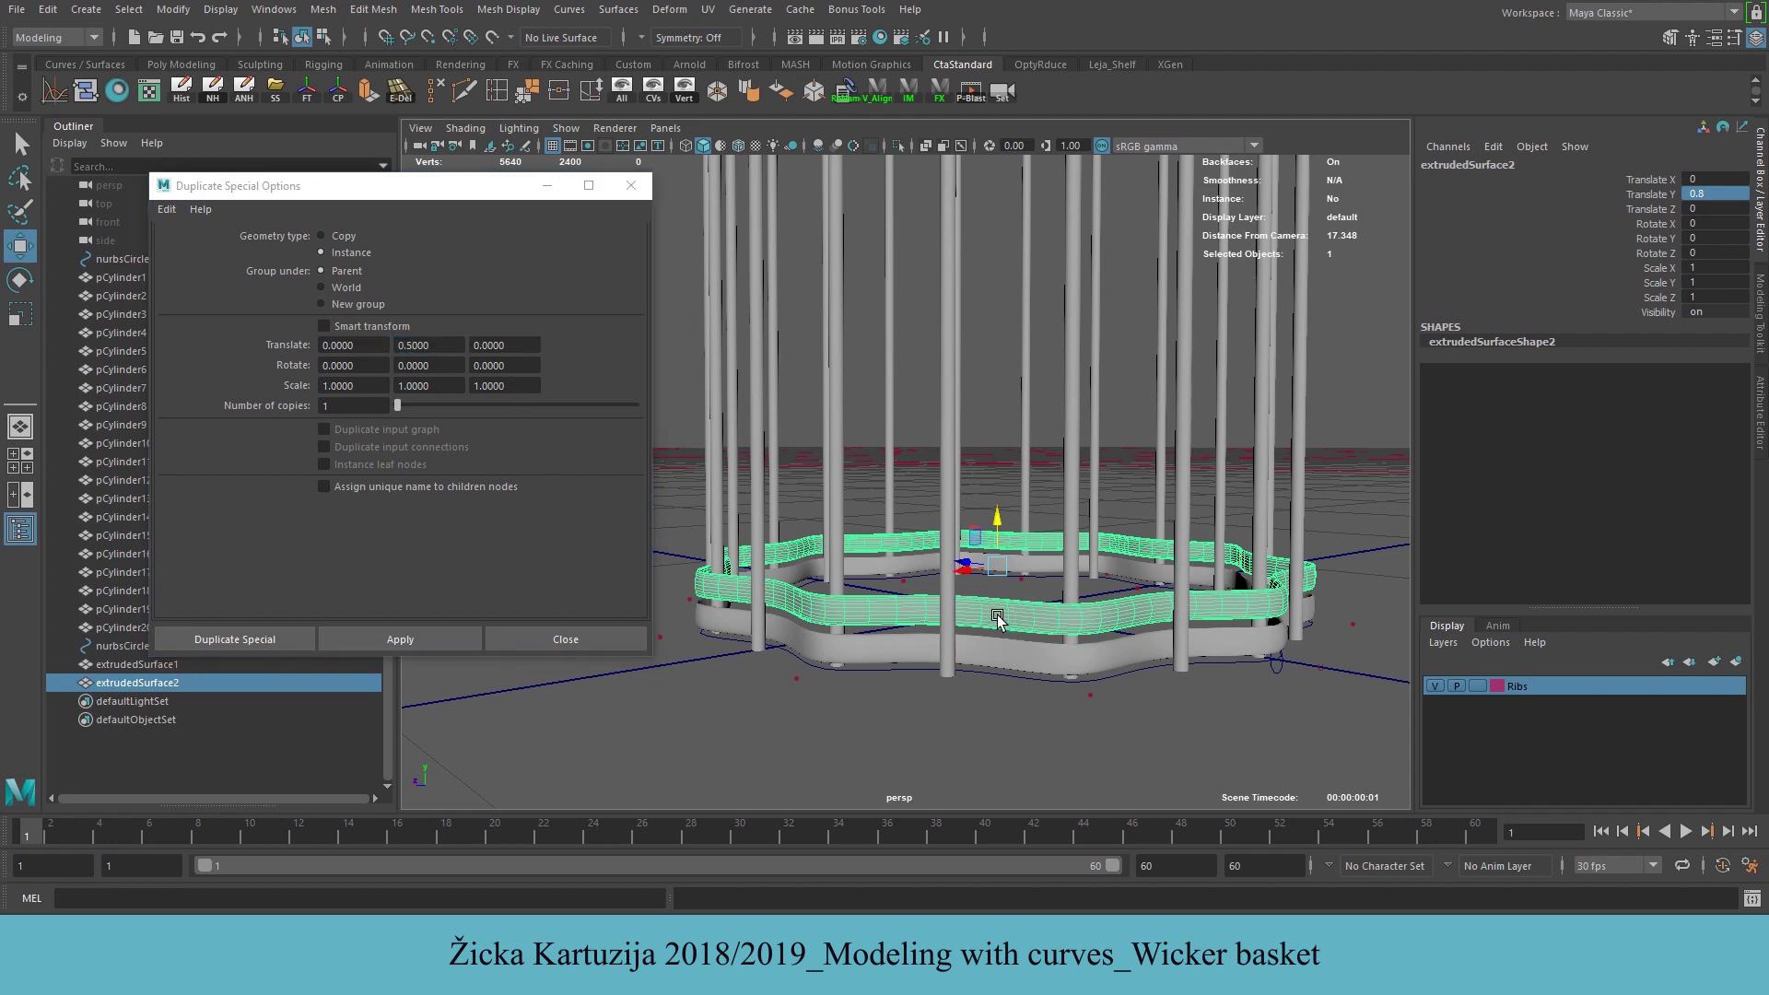
# Duplicate the upper strand two more times, stacking each copy above the previous one
pyautogui.hotkey('ctrl', 'd')
pyautogui.moveTo(997, 530); pyautogui.dragTo(998, 442)
pyautogui.hotkey('ctrl', 'd')
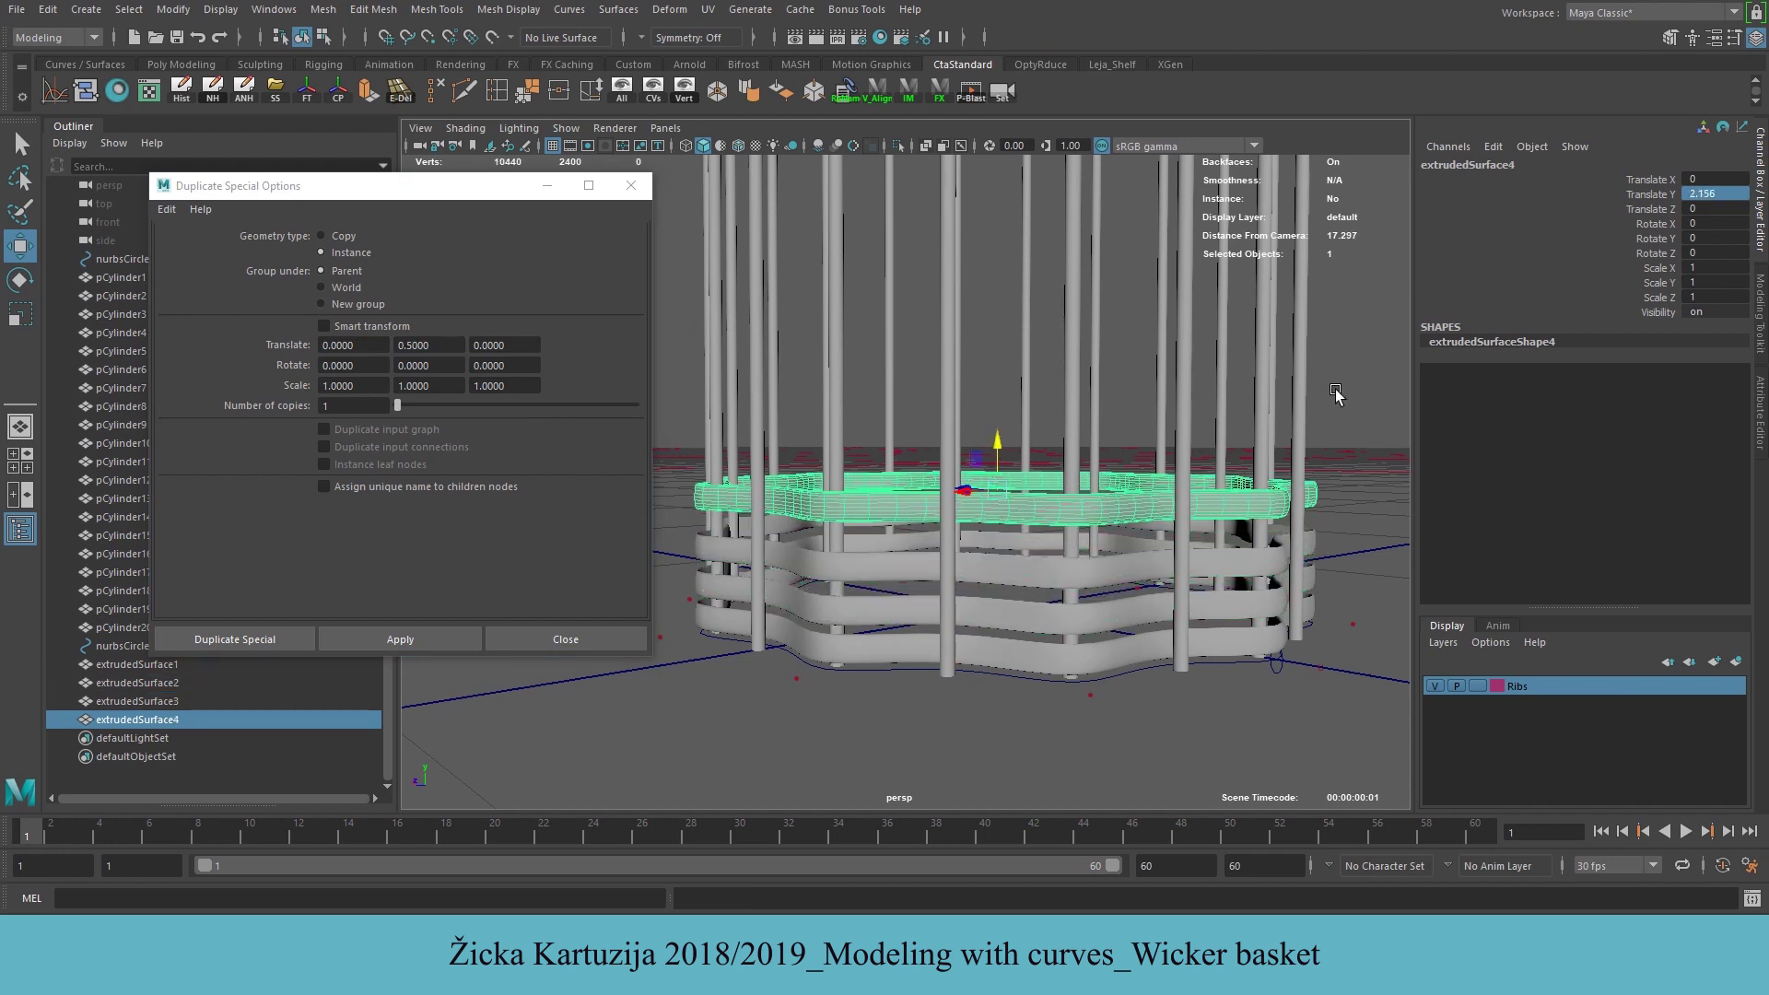
# Delete the three copied strands and select the original bottom strand
pyautogui.press('Delete')
pyautogui.click(1032, 572)
pyautogui.press('Delete')
pyautogui.click(1025, 619)
pyautogui.press('Delete')
pyautogui.click(1149, 640)
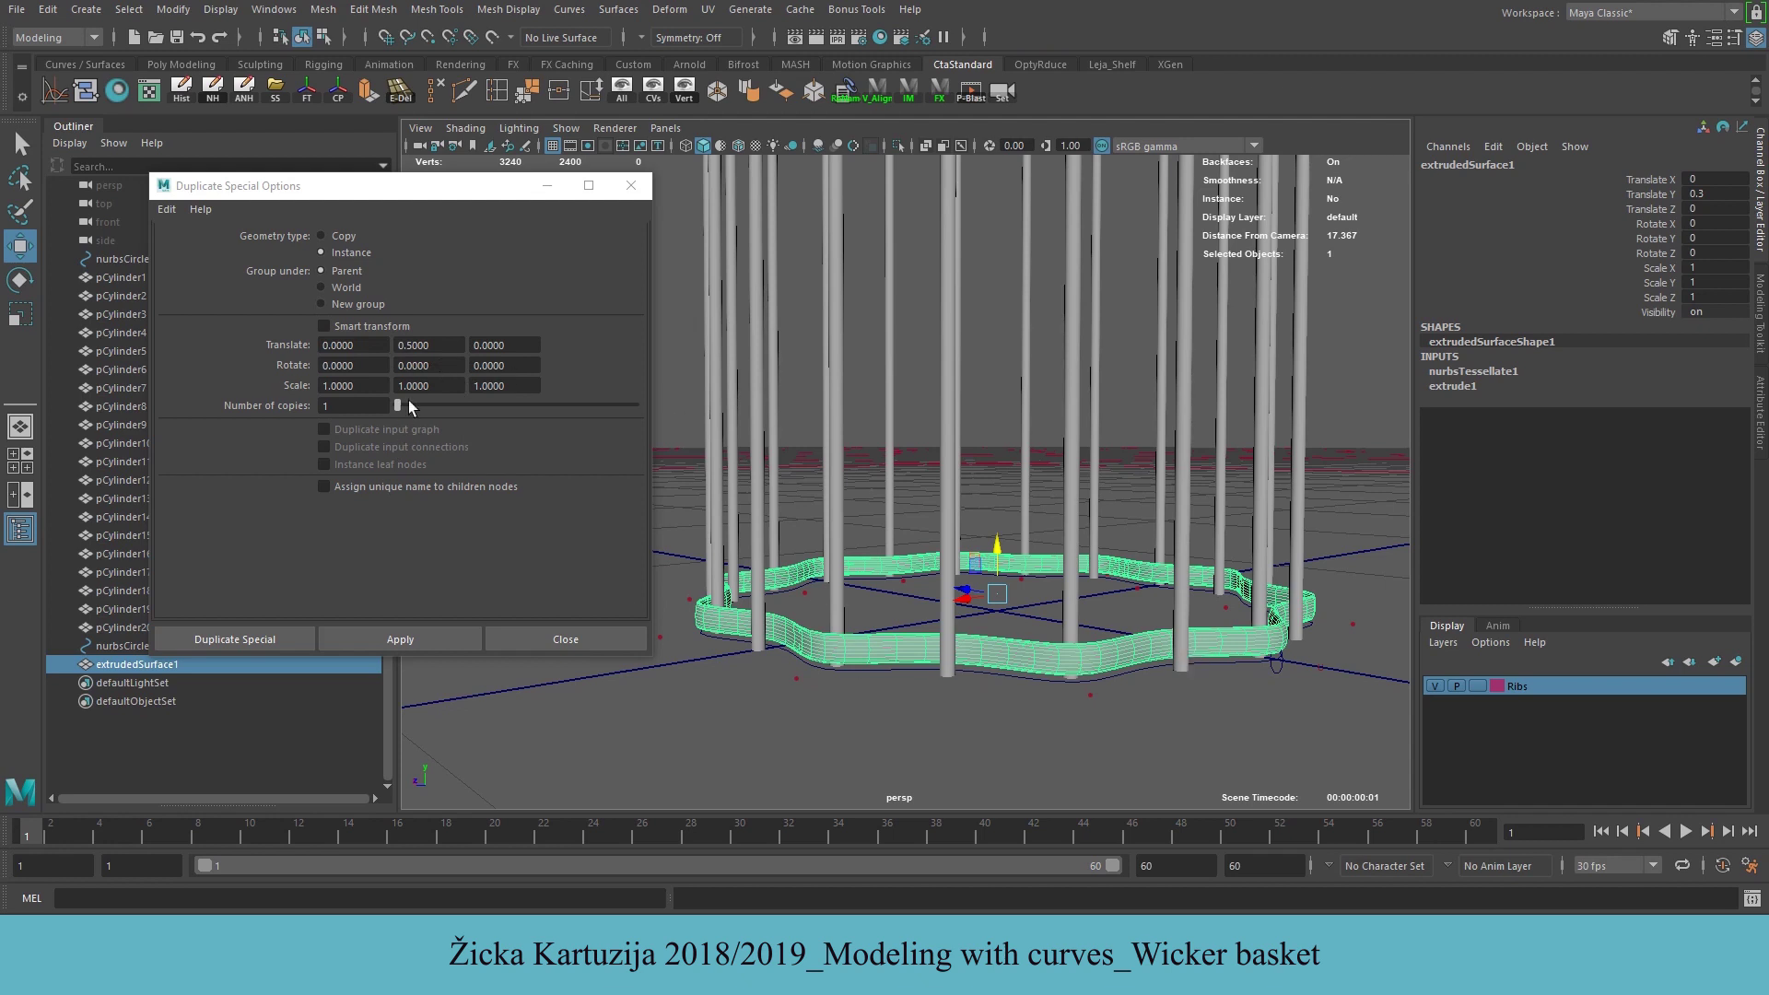
# Set the Duplicate Special Y rotation to 18 and the number of copies to 30, and apply it to the bottom strand
pyautogui.click(450, 366)
pyautogui.write('1')
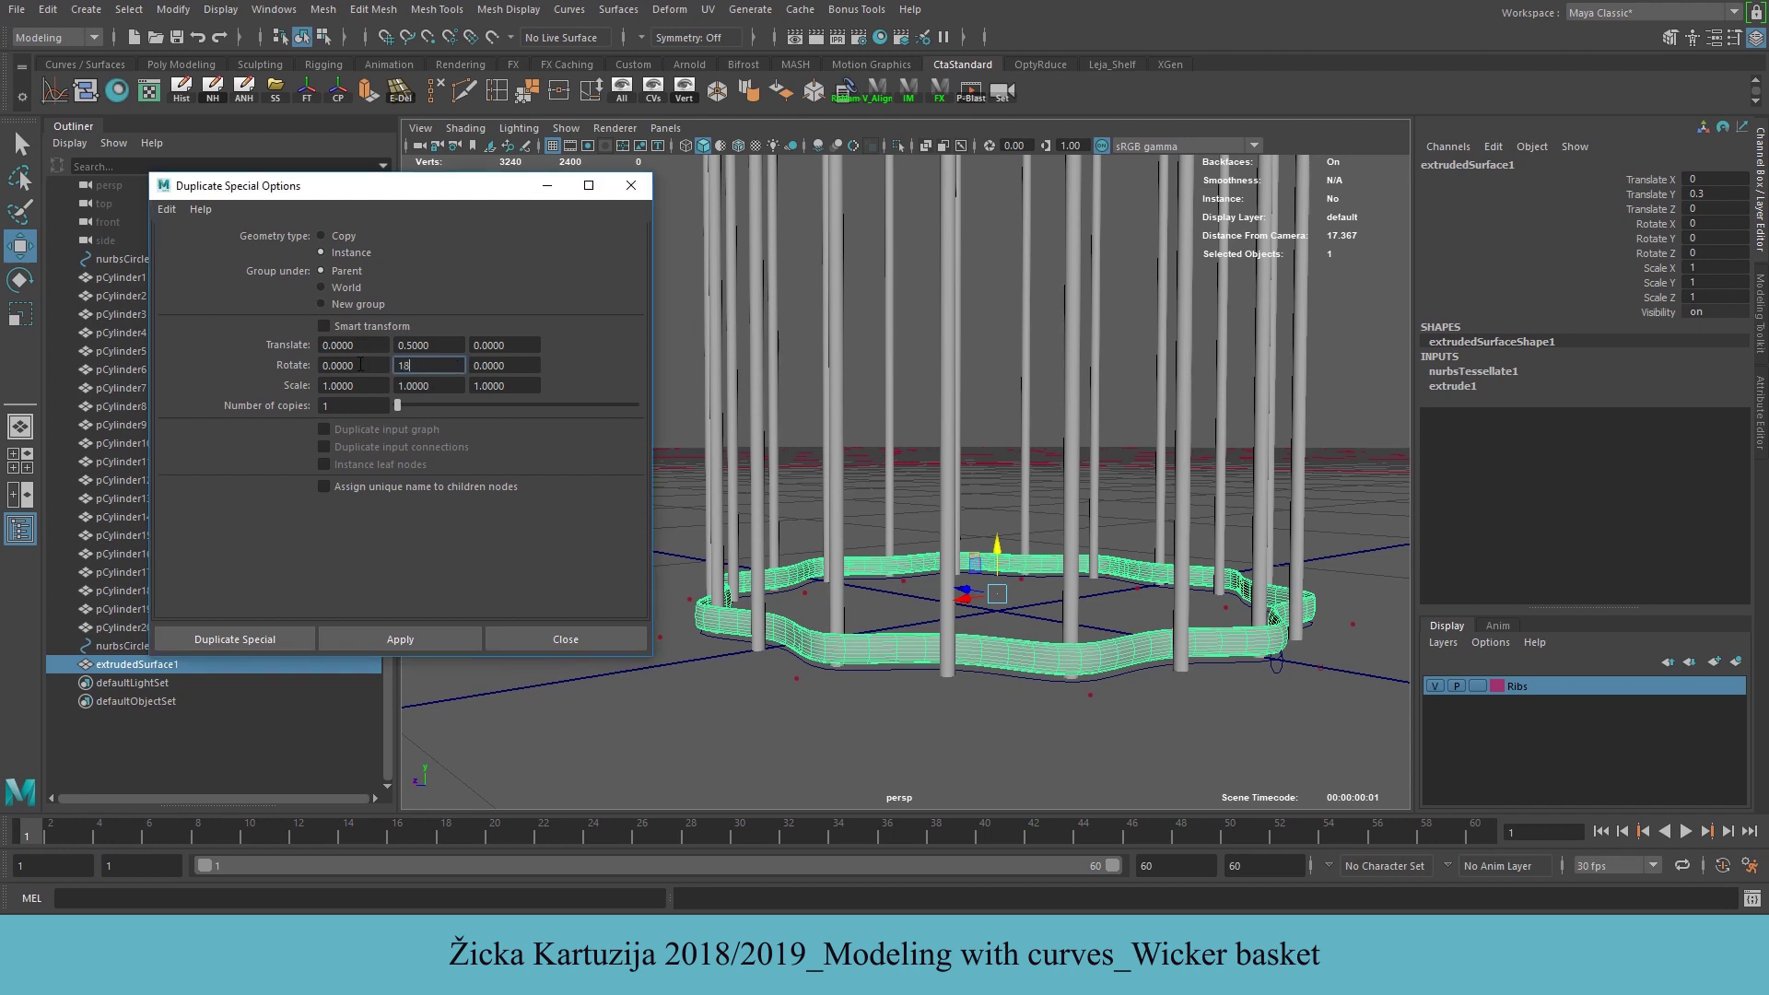
pyautogui.write('8')
pyautogui.click(514, 387)
pyautogui.scroll(-5, 1025, 509)
pyautogui.keyDown('alt'); pyautogui.moveTo(973, 317); pyautogui.dragTo(960, 435, button='middle'); pyautogui.keyUp('alt')
pyautogui.click(339, 406)
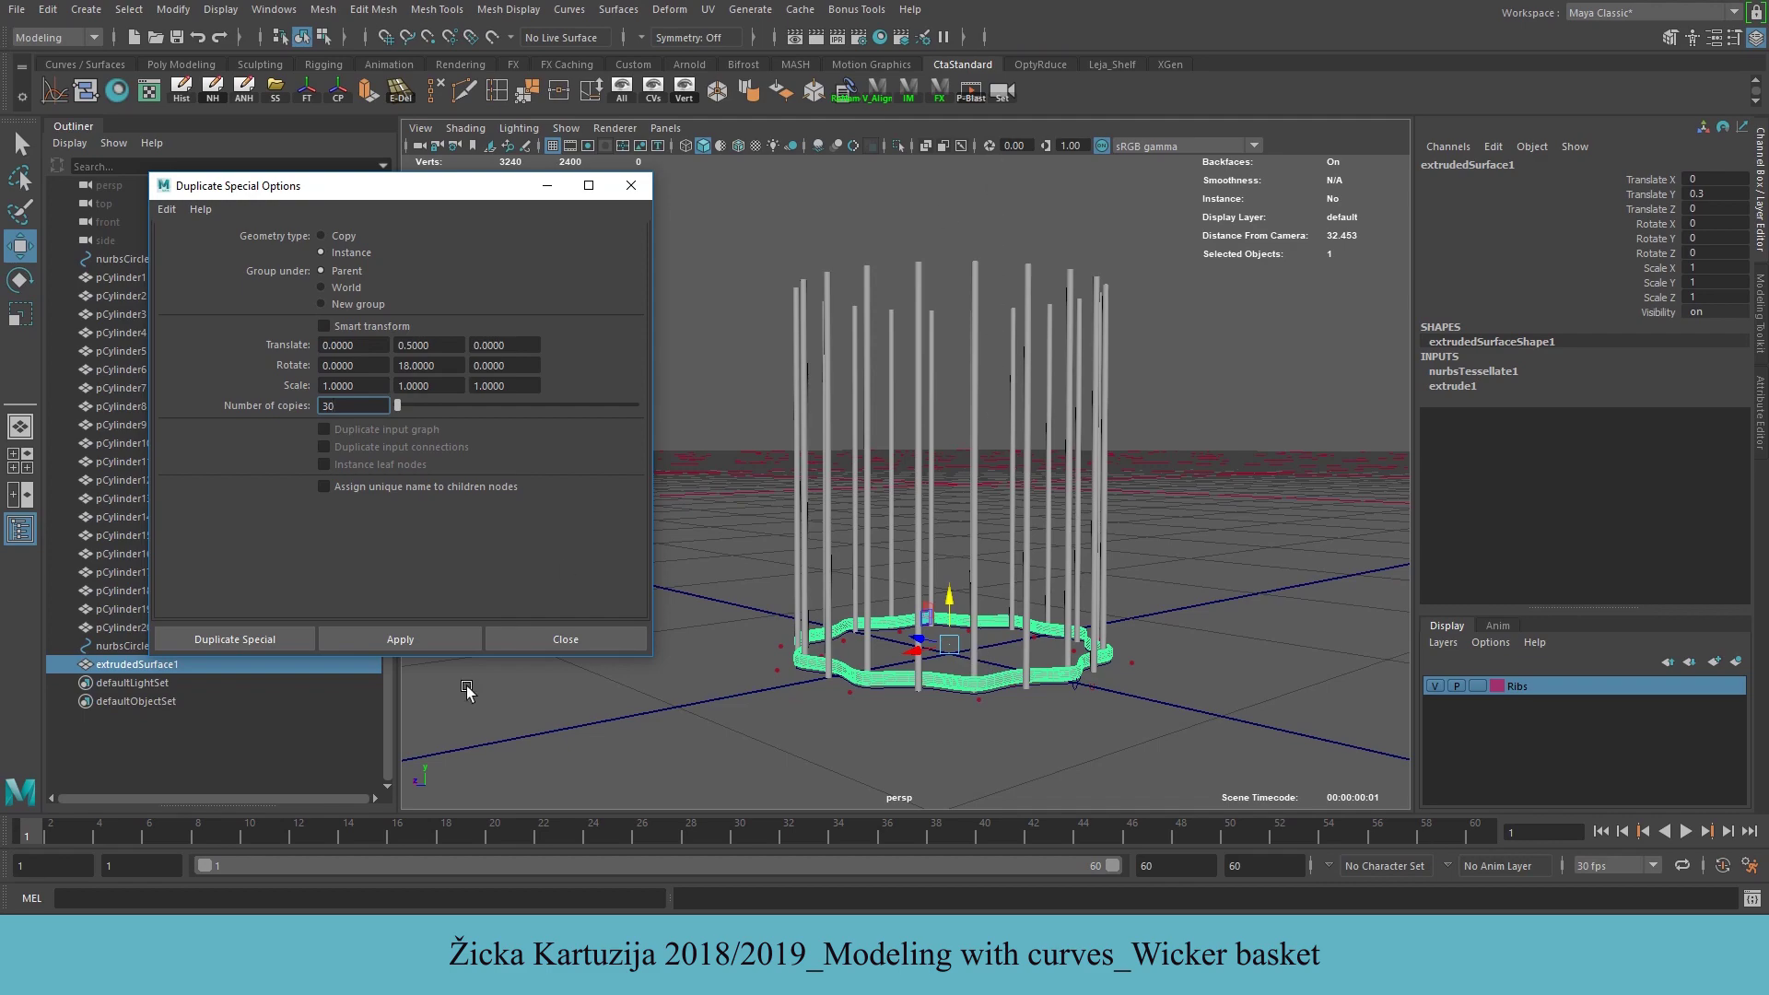
pyautogui.click(399, 639)
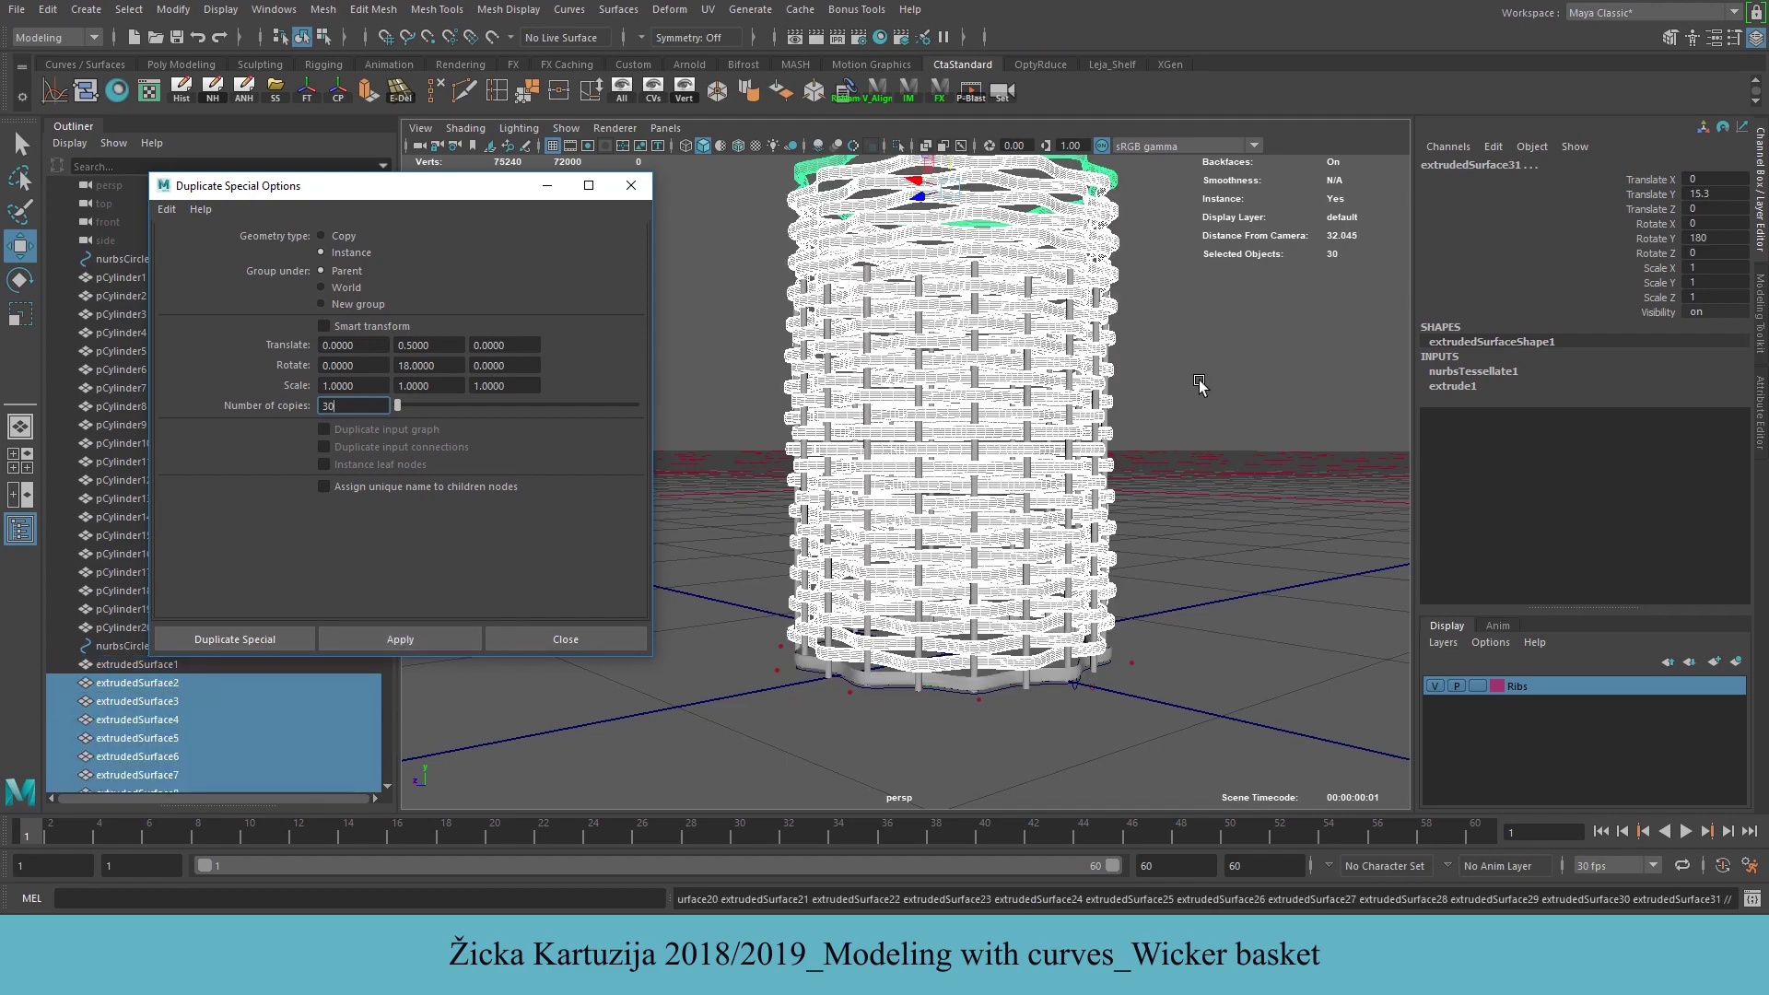
# Delete the eight topmost strand instances from the stack and close the Duplicate Special options
pyautogui.moveTo(1059, 304)
pyautogui.keyDown('alt'); pyautogui.mouseDown()
pyautogui.moveTo(1042, 326)
pyautogui.moveTo(1055, 315)
pyautogui.mouseUp(); pyautogui.keyUp('alt')
pyautogui.keyDown('alt'); pyautogui.moveTo(1001, 245); pyautogui.dragTo(1006, 360, button='middle'); pyautogui.keyUp('alt')
pyautogui.click(1344, 369)
pyautogui.click(980, 291)
pyautogui.keyDown('shift'); pyautogui.click(980, 316); pyautogui.keyUp('shift')
pyautogui.keyDown('shift'); pyautogui.click(980, 343); pyautogui.keyUp('shift')
pyautogui.keyDown('shift'); pyautogui.click(979, 354); pyautogui.keyUp('shift')
pyautogui.keyDown('shift'); pyautogui.click(977, 370); pyautogui.keyUp('shift')
pyautogui.keyDown('shift'); pyautogui.click(972, 390); pyautogui.keyUp('shift')
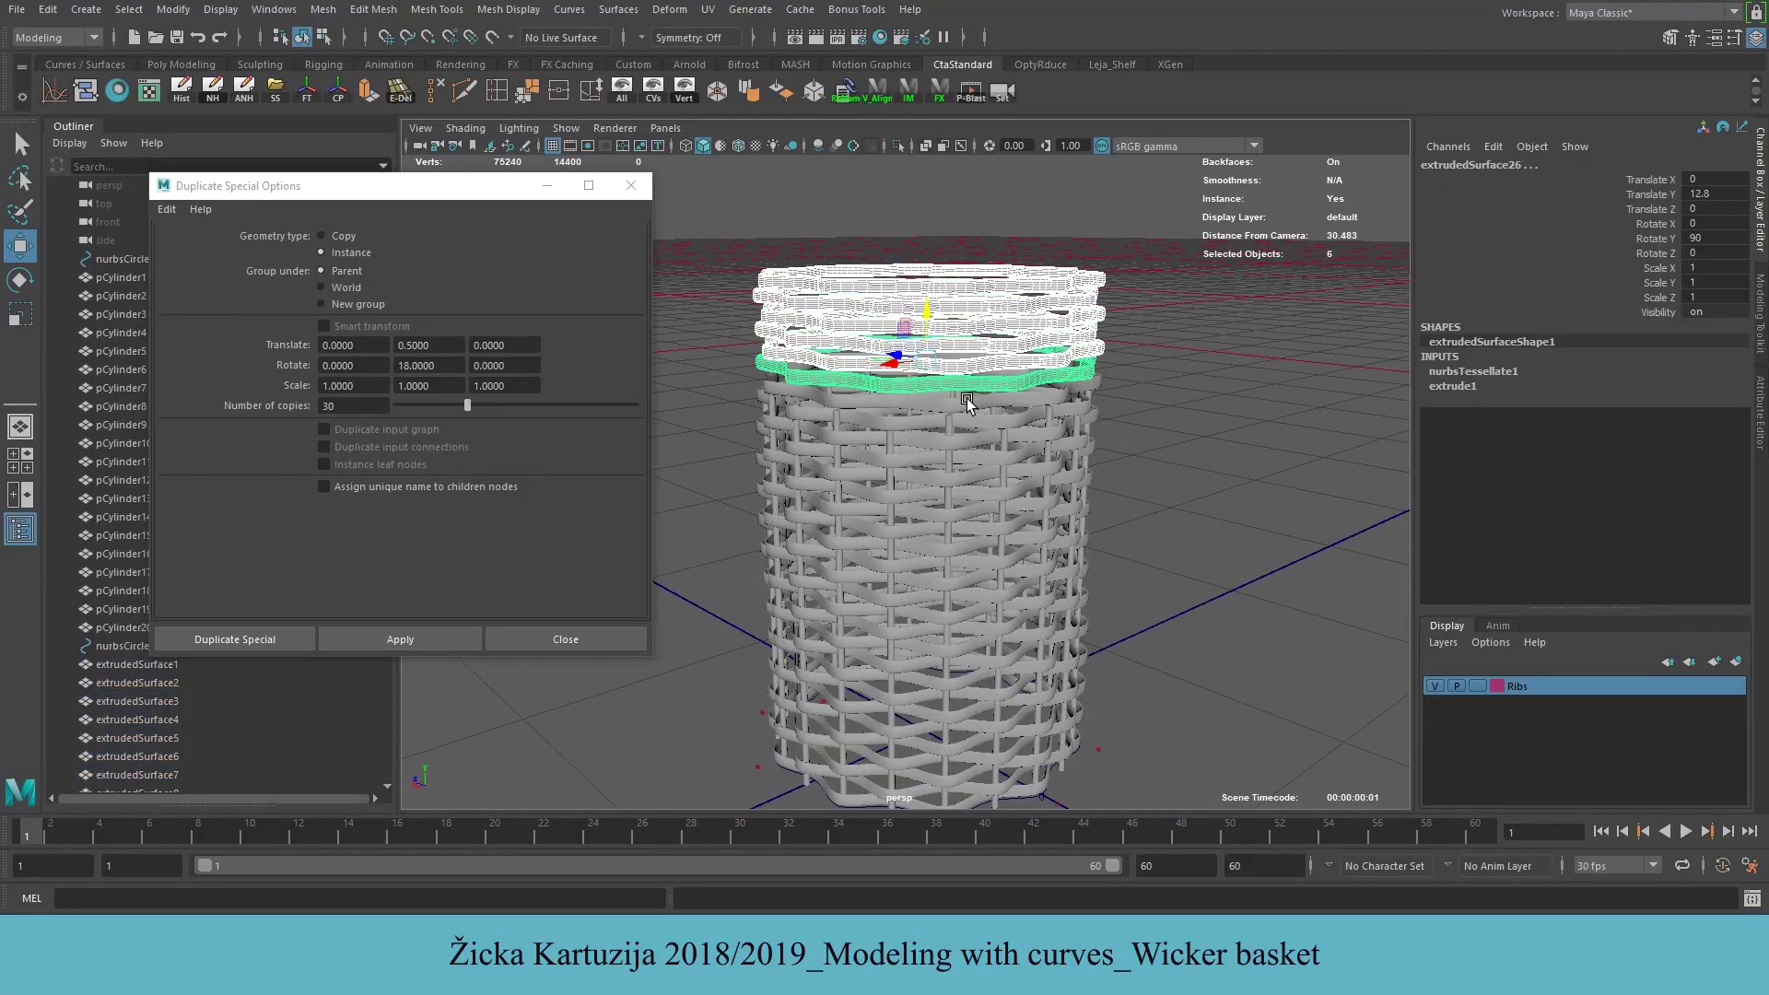
pyautogui.keyDown('shift'); pyautogui.click(969, 412); pyautogui.keyUp('shift')
pyautogui.press('Delete')
pyautogui.click(973, 420)
pyautogui.press('Delete')
pyautogui.keyDown('alt'); pyautogui.moveTo(1039, 683); pyautogui.dragTo(1037, 516); pyautogui.keyUp('alt')
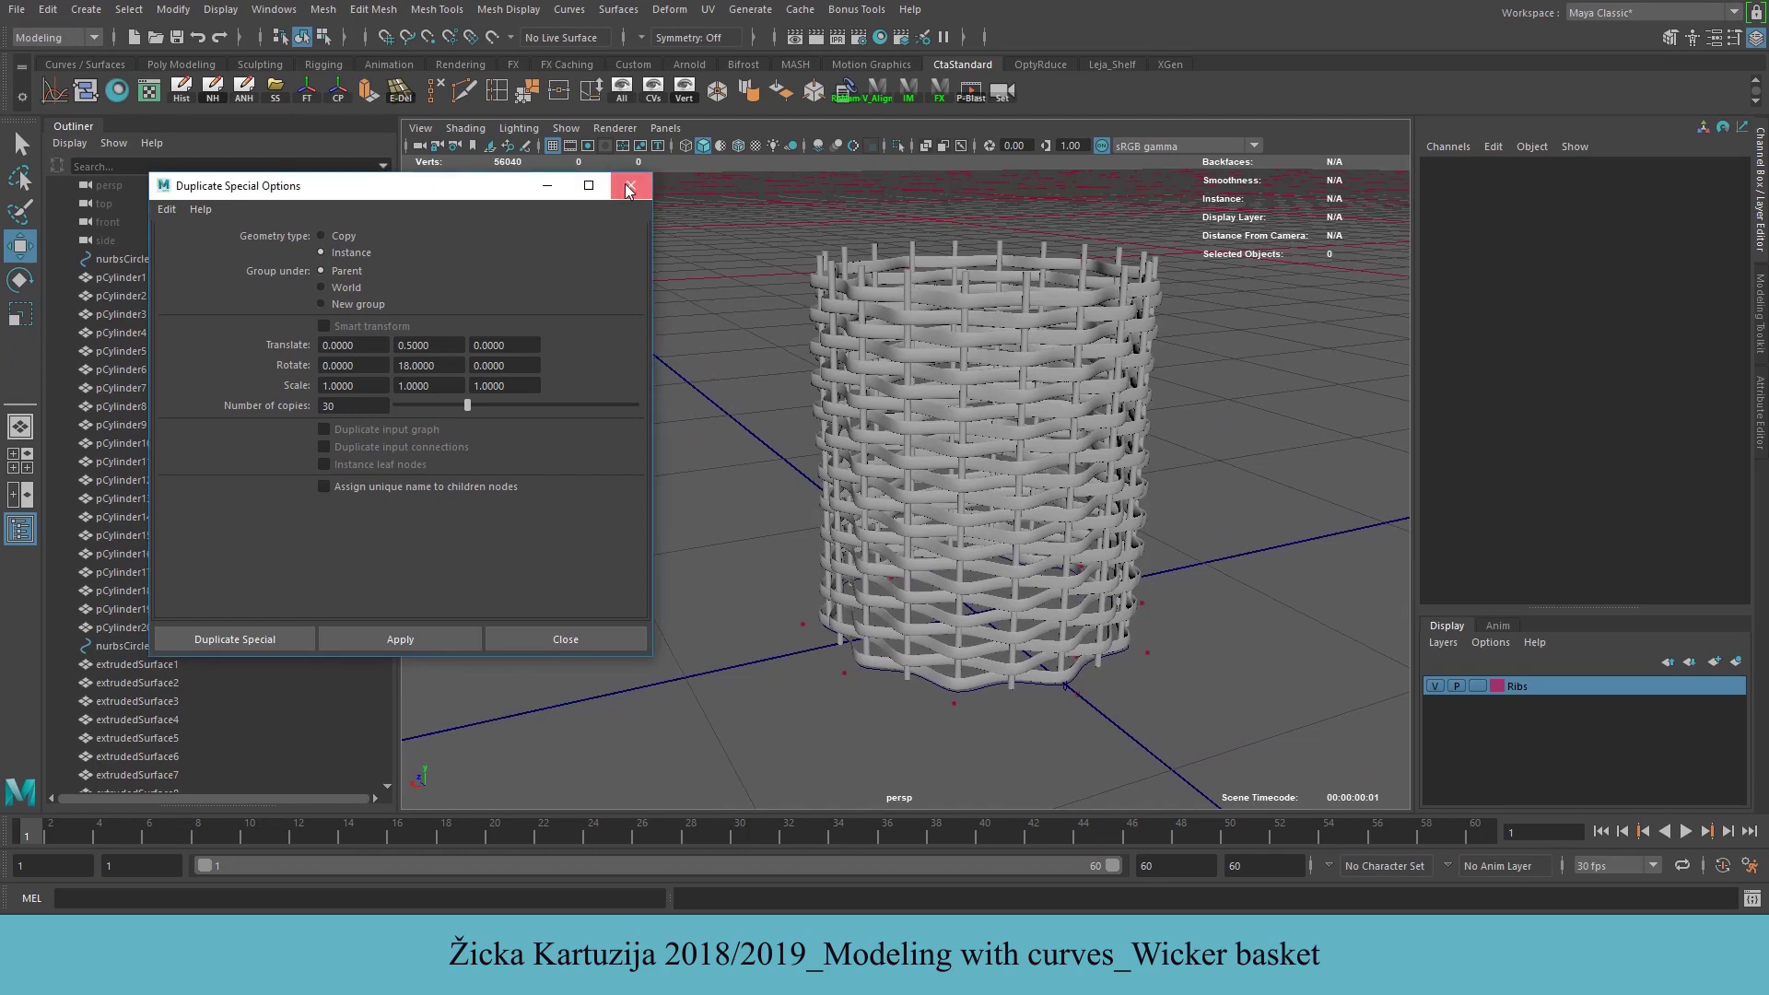
pyautogui.click(631, 189)
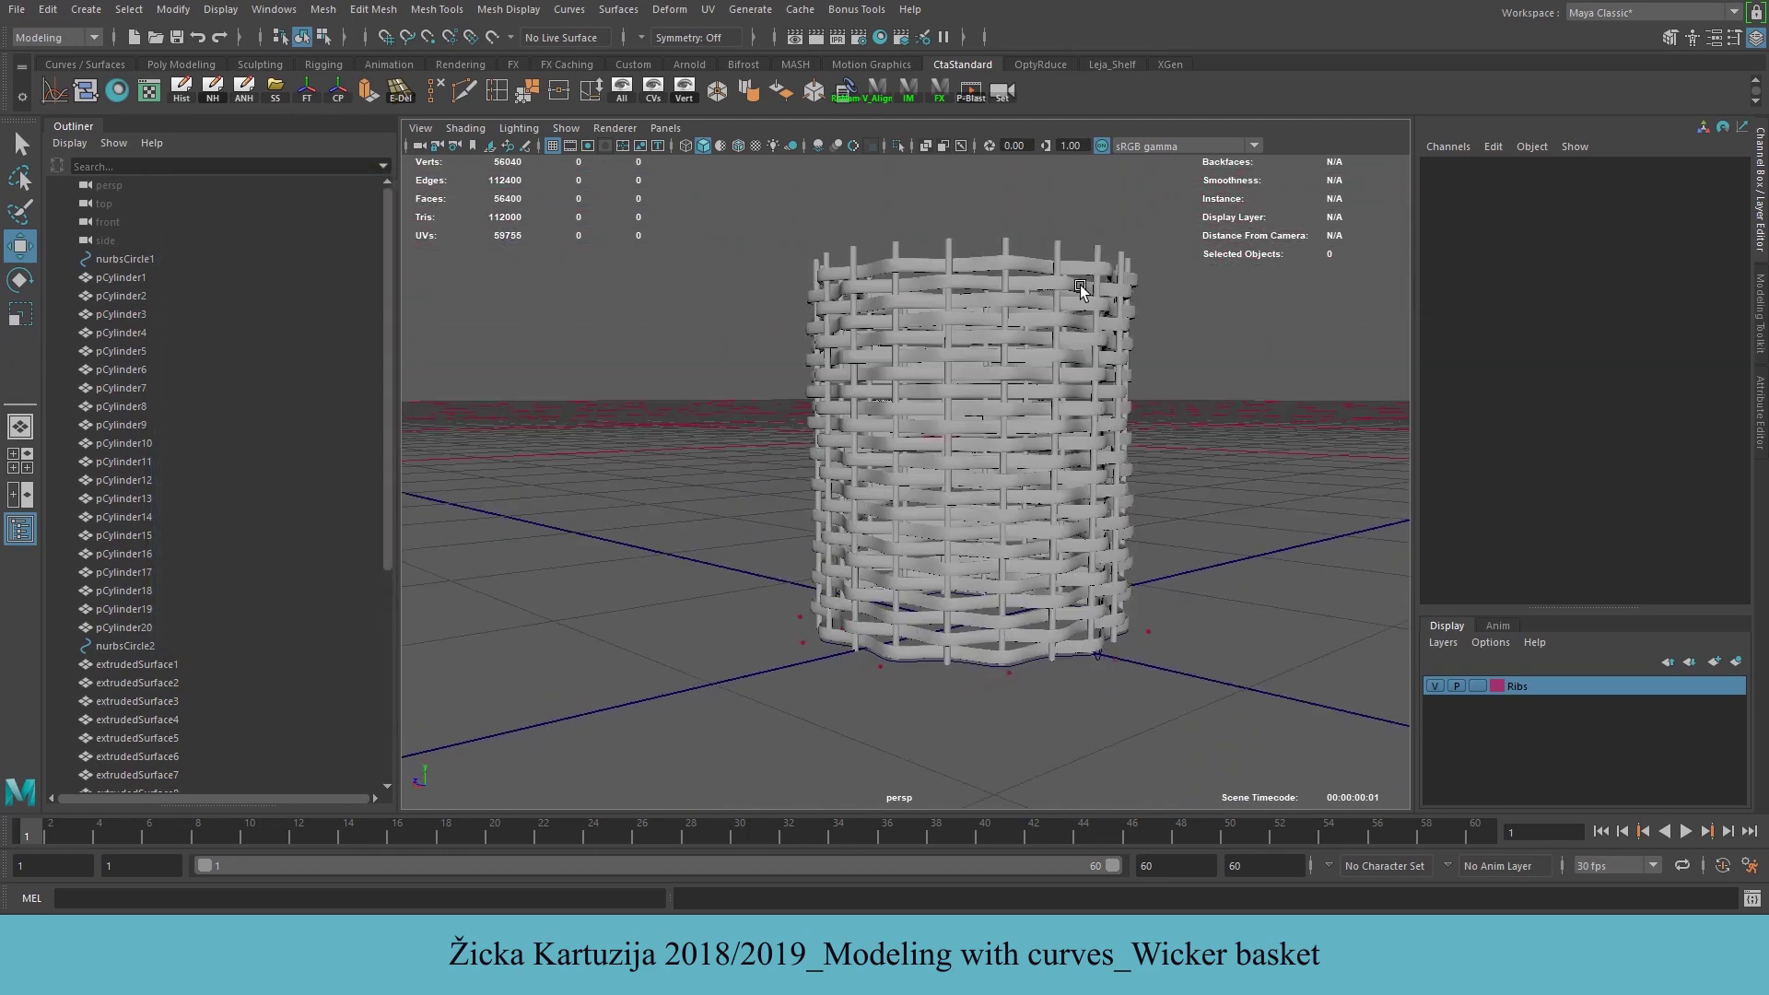
# Group all the rib cylinders, pCylinder1 through pCylinder20, and rename the group WB_Ribs
pyautogui.moveTo(1050, 285)
pyautogui.keyDown('alt'); pyautogui.mouseDown()
pyautogui.moveTo(1027, 302)
pyautogui.moveTo(1025, 285)
pyautogui.mouseUp(); pyautogui.keyUp('alt')
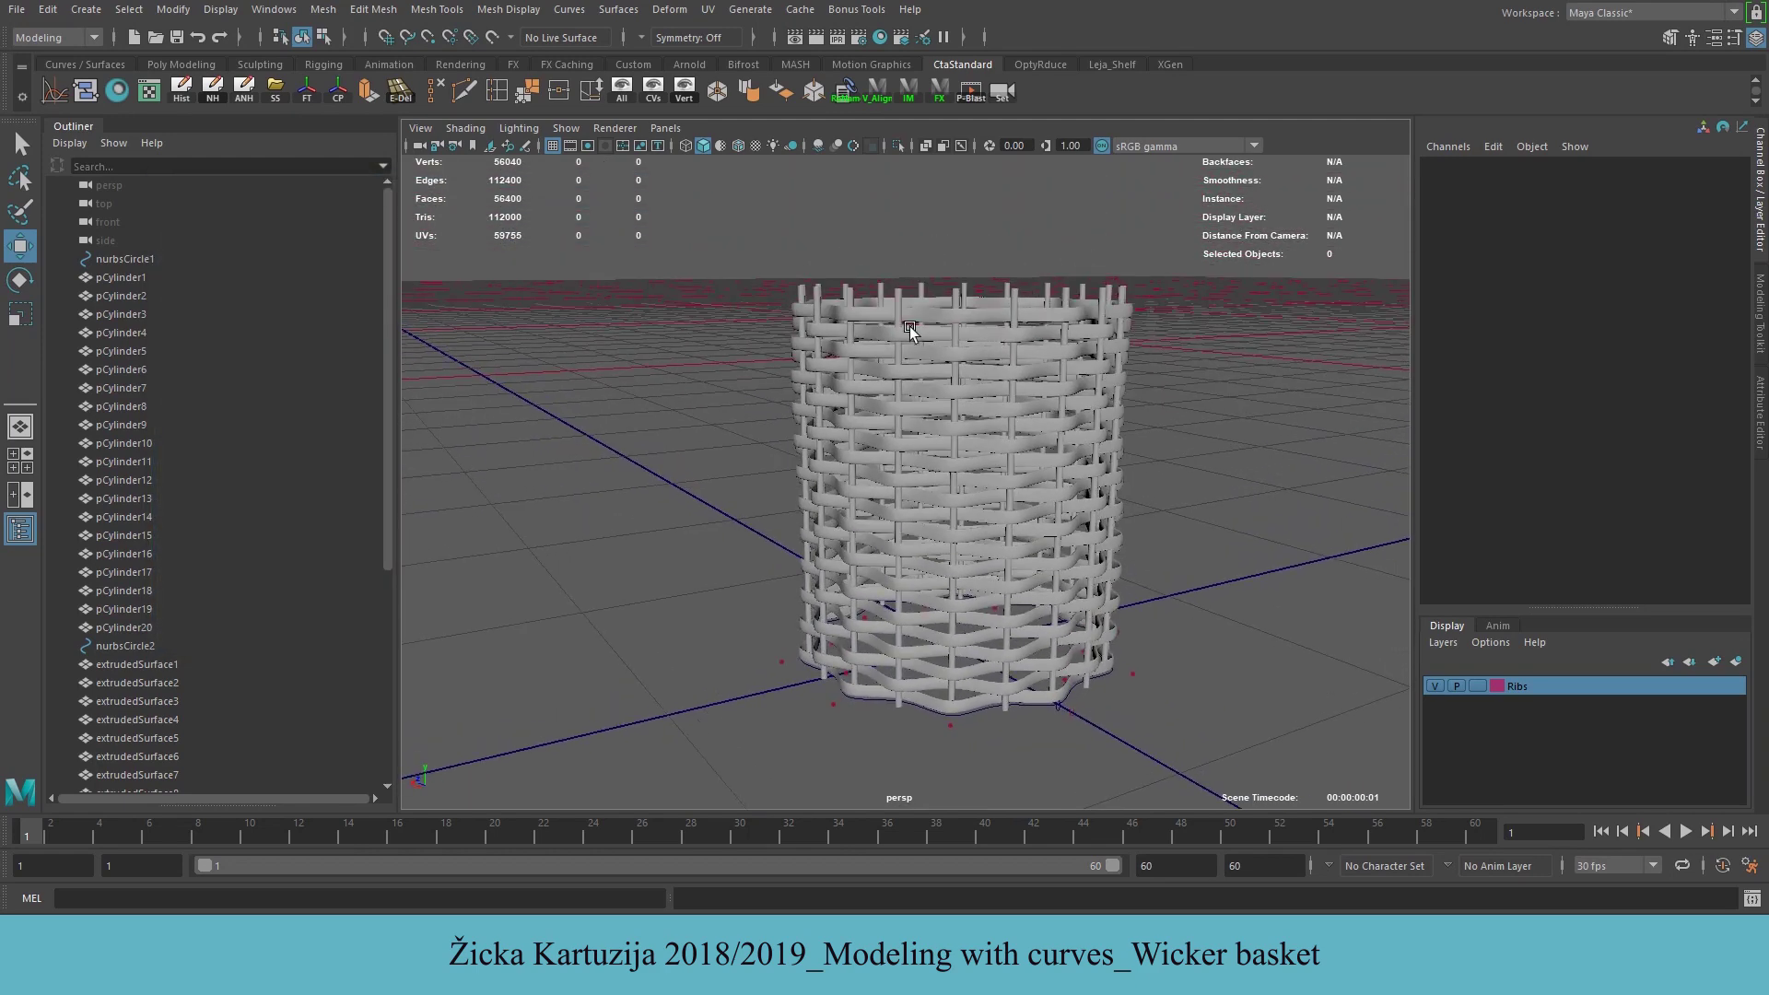
pyautogui.click(132, 276)
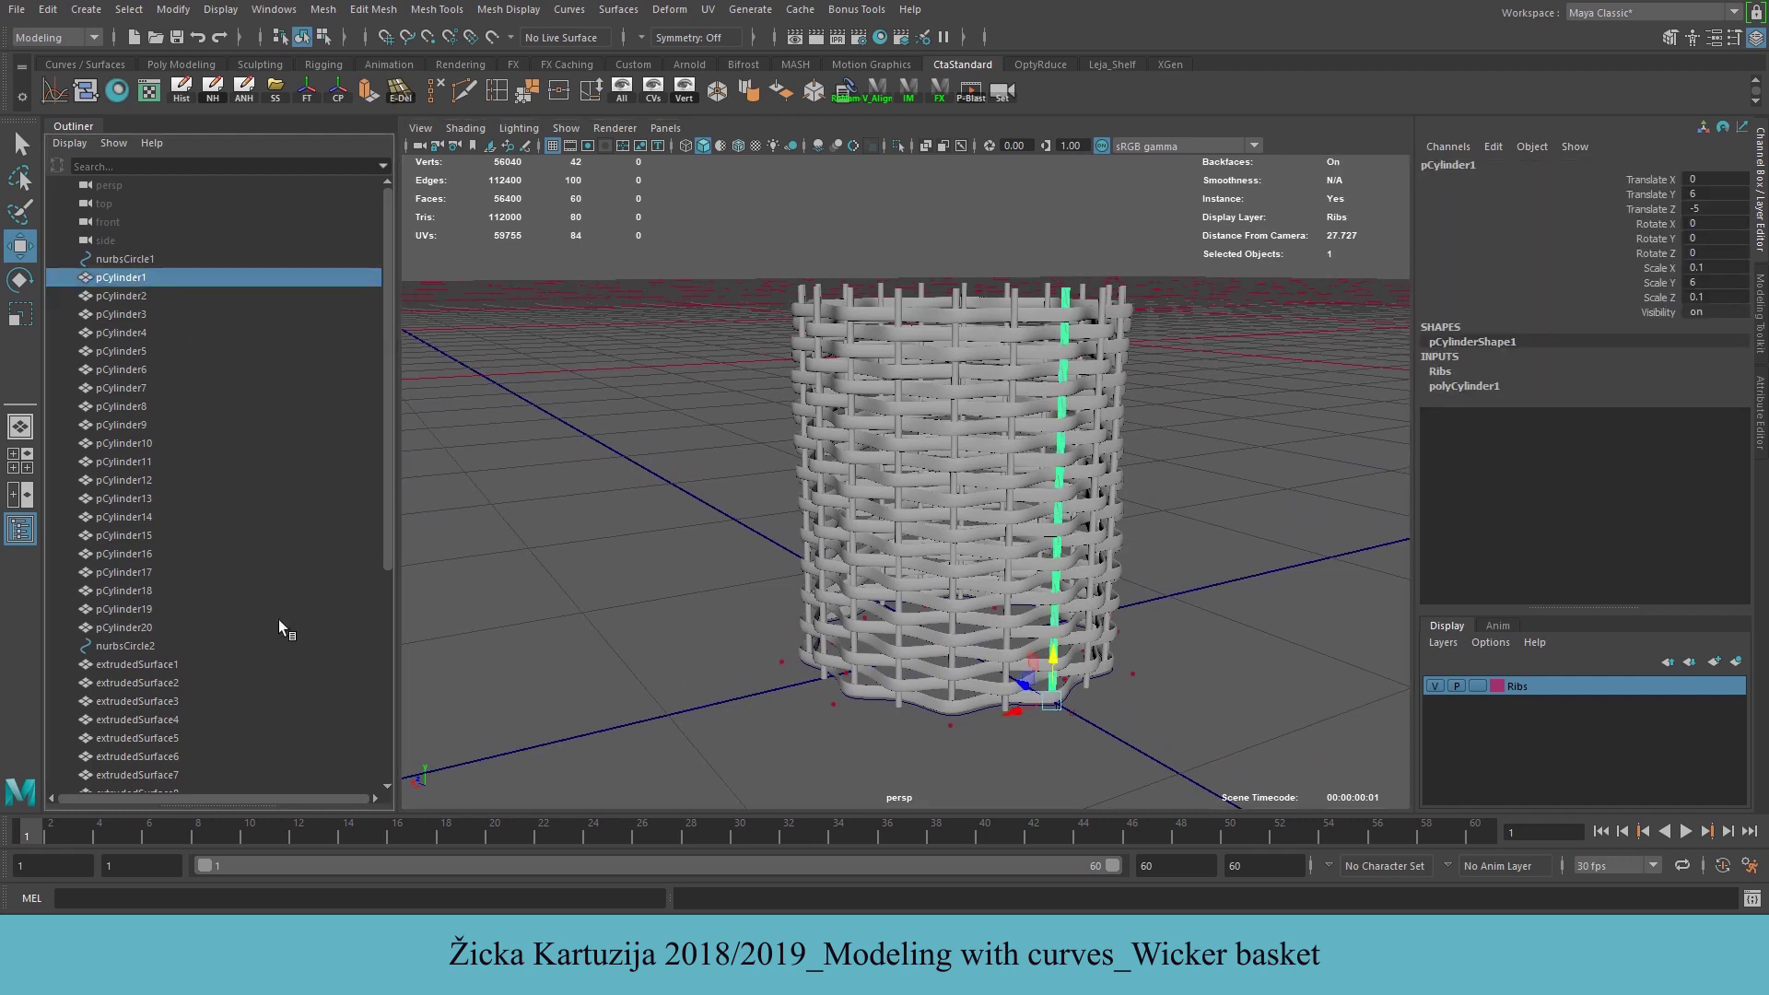
pyautogui.keyDown('shift'); pyautogui.click(124, 625); pyautogui.keyUp('shift')
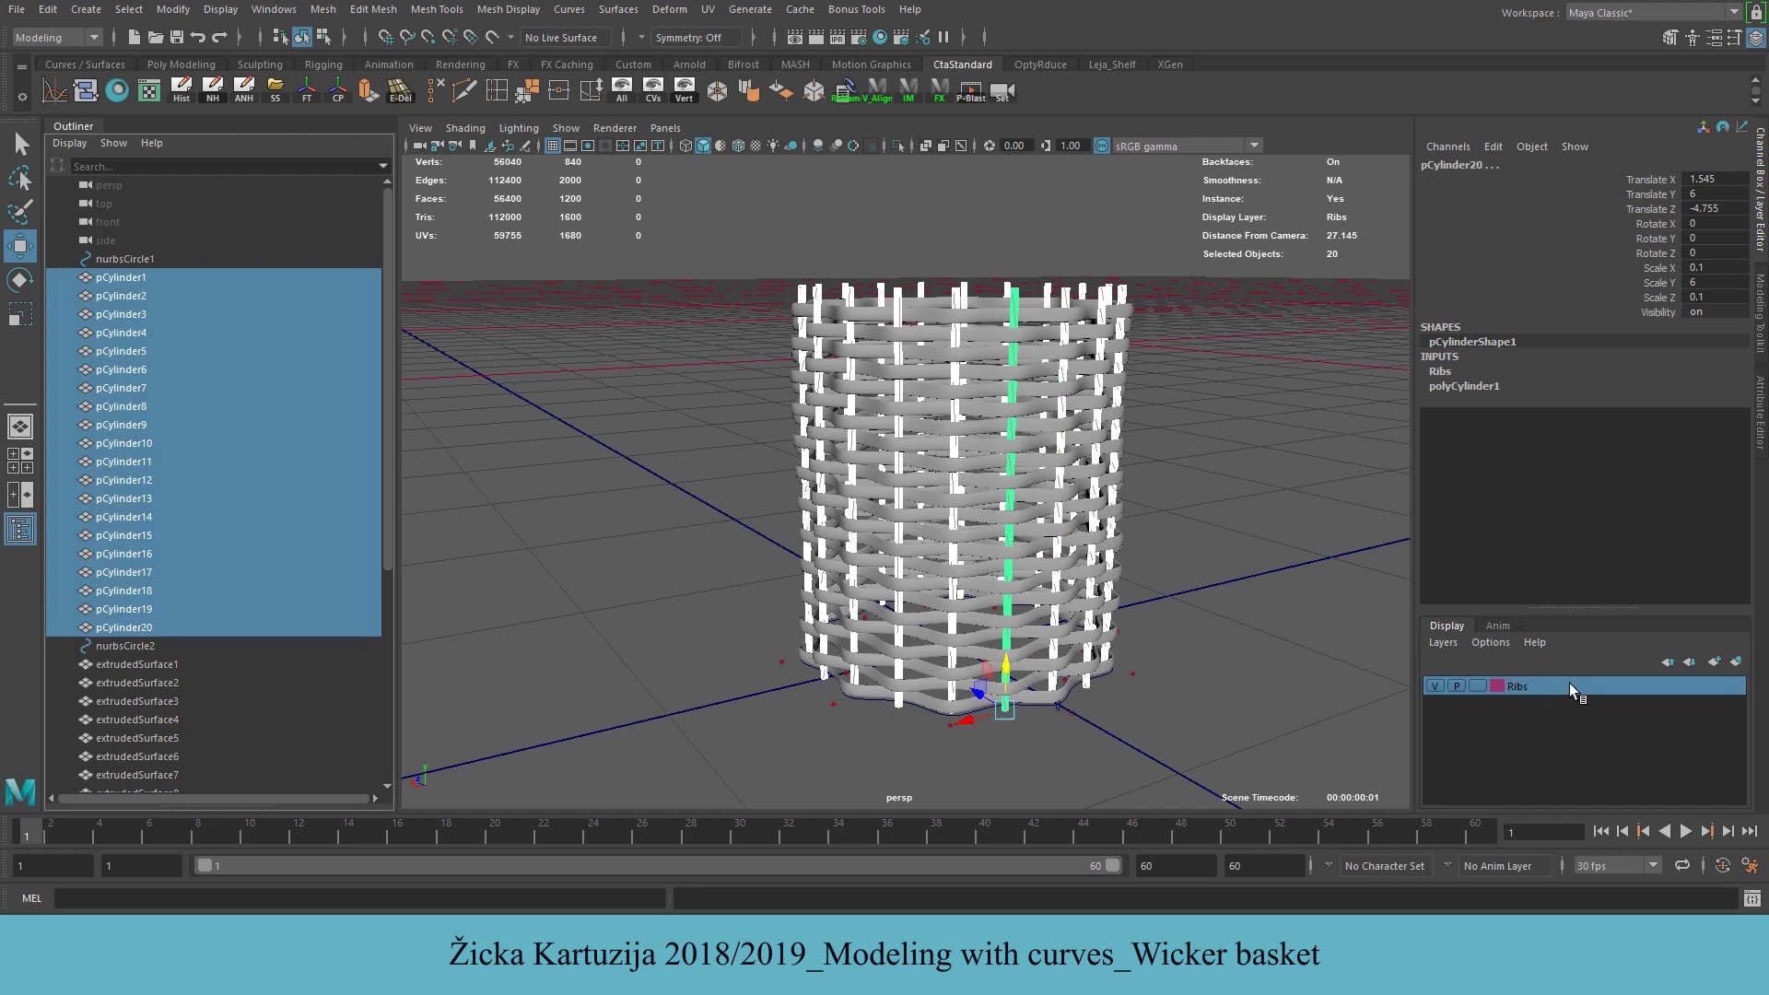
pyautogui.scroll(-6, 118, 330)
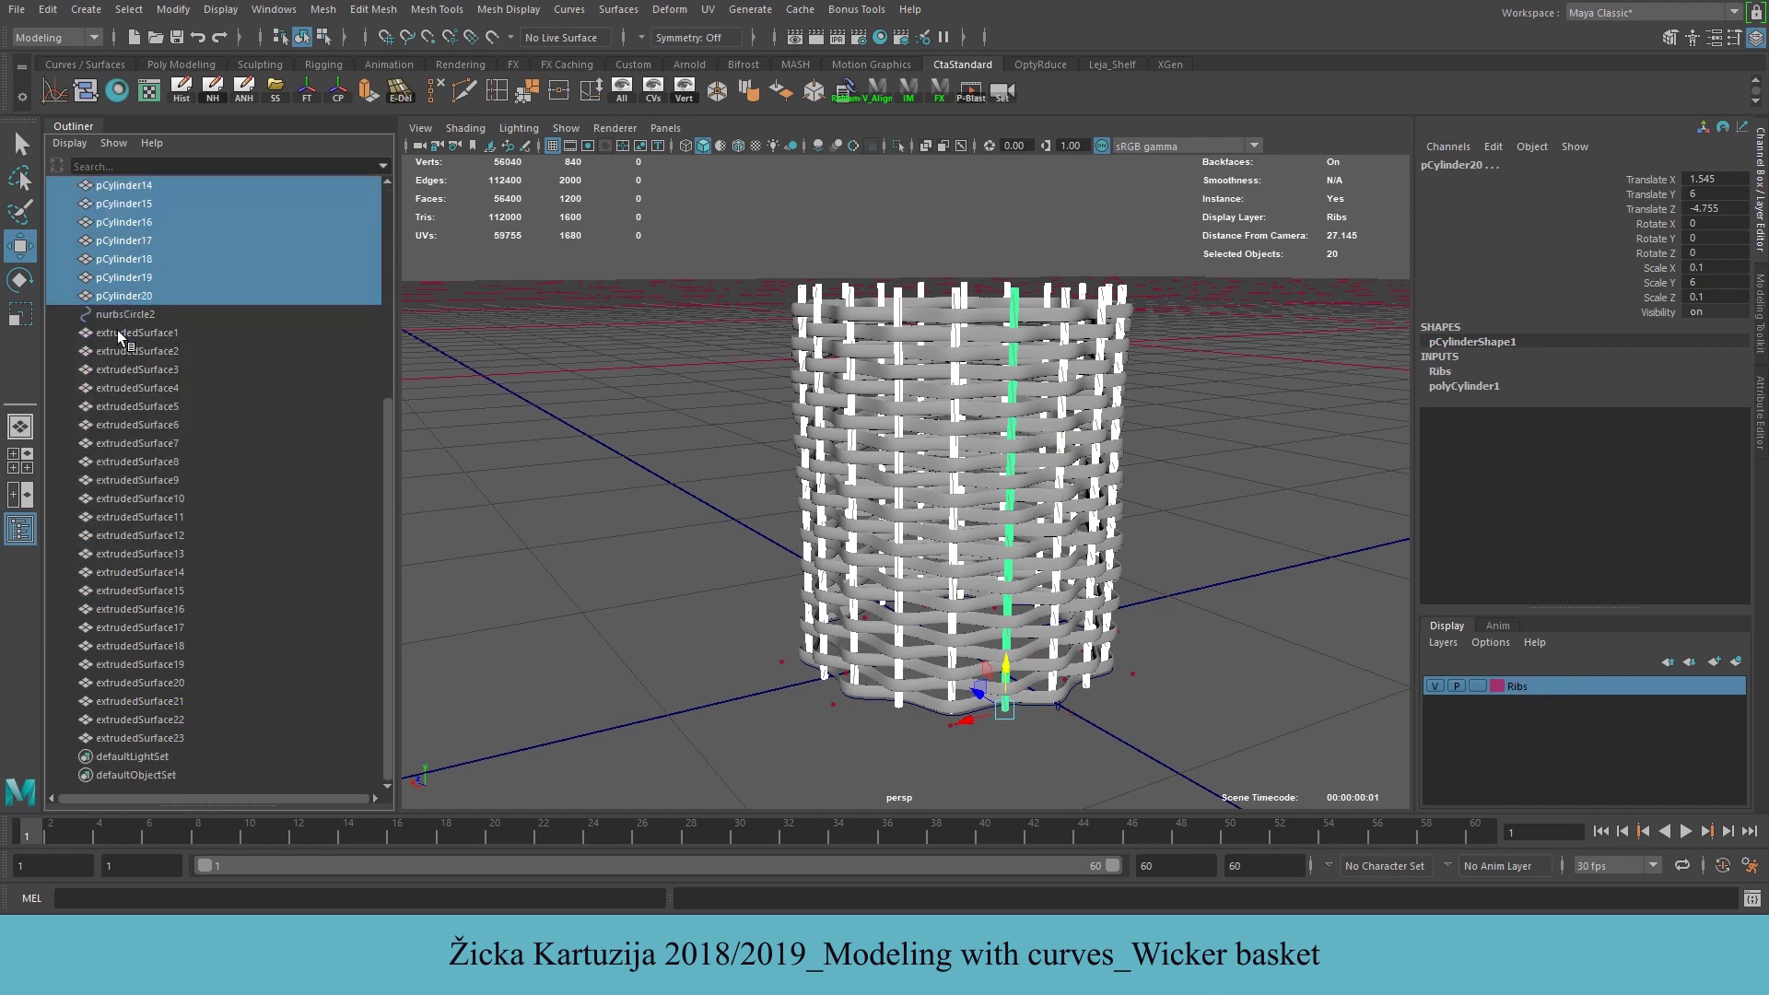
pyautogui.scroll(6, 129, 645)
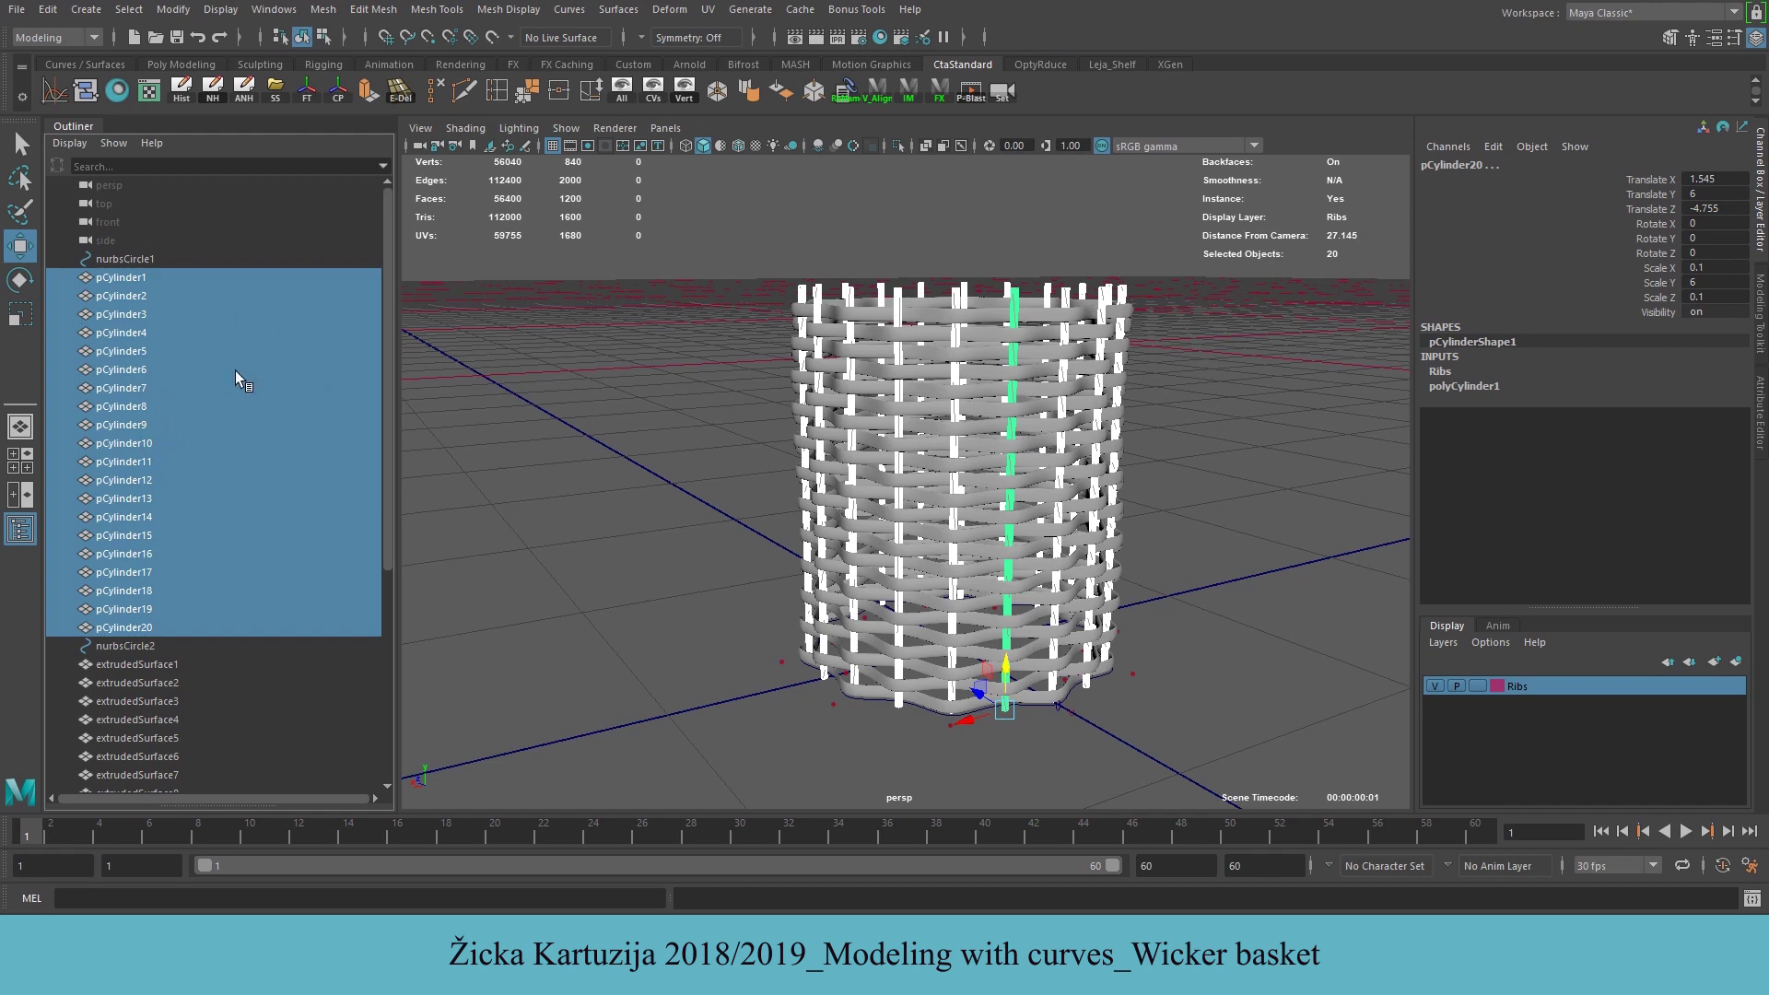
pyautogui.hotkey('ctrl', 'g')
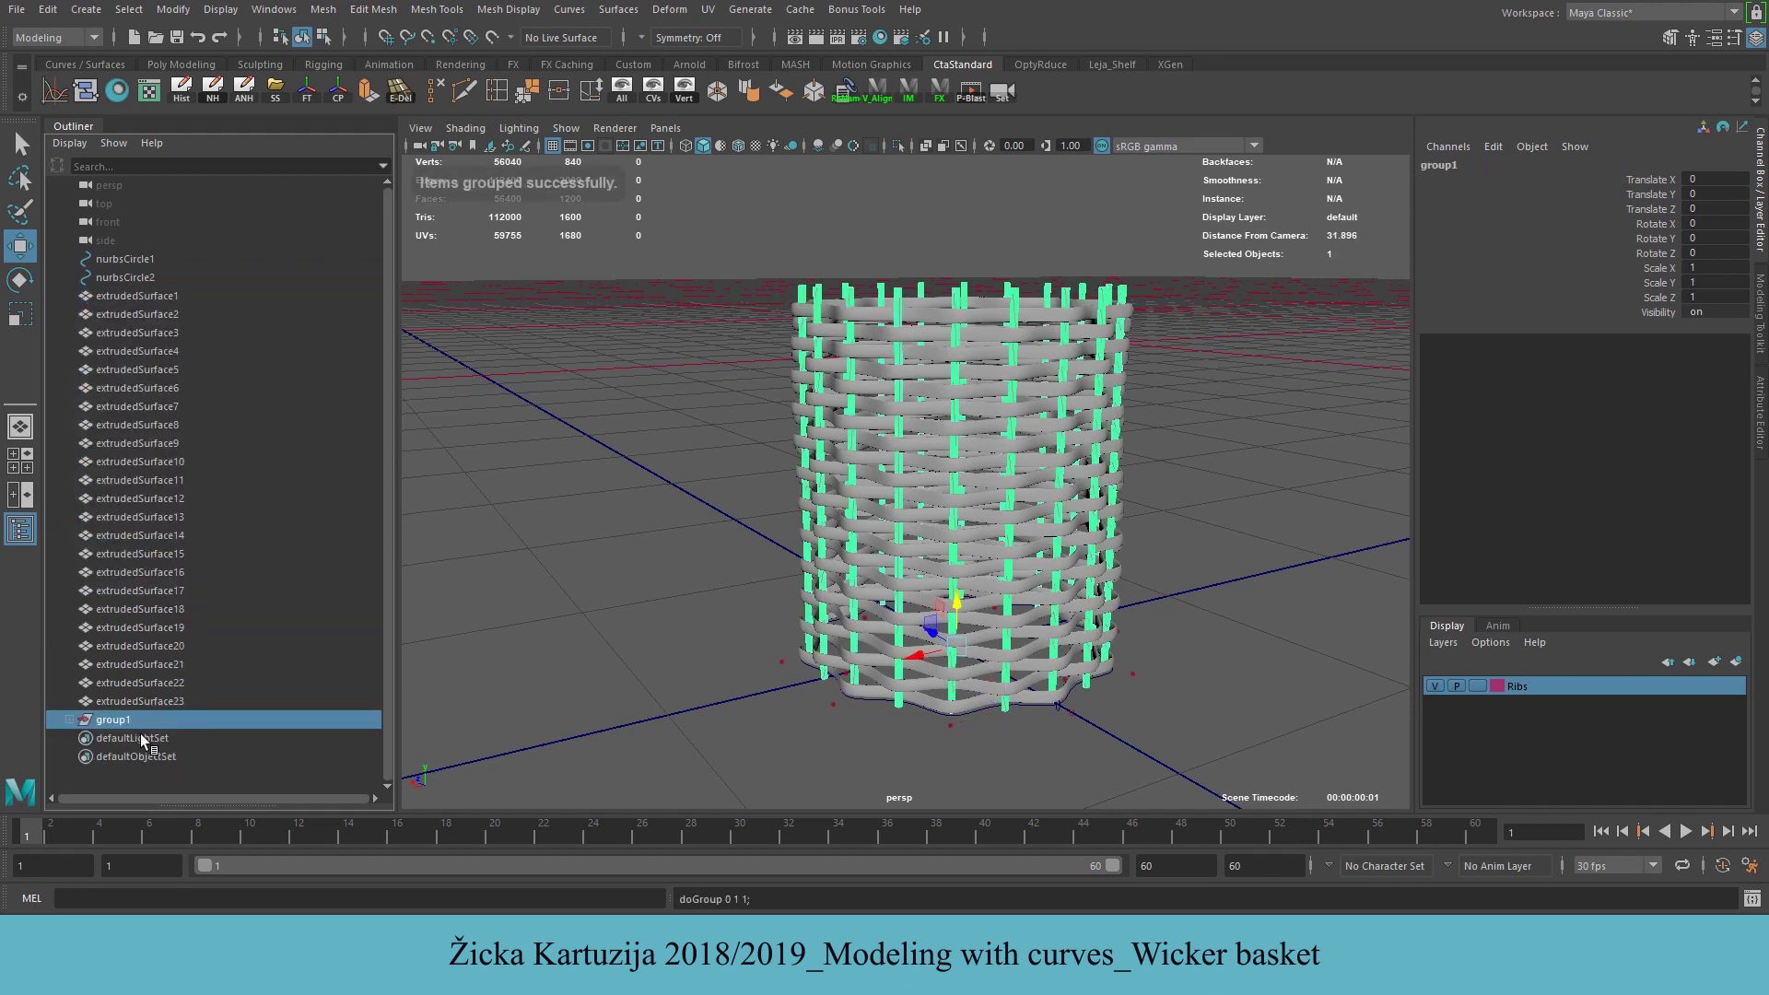
pyautogui.doubleClick(110, 716)
pyautogui.write('WB_Ribs')
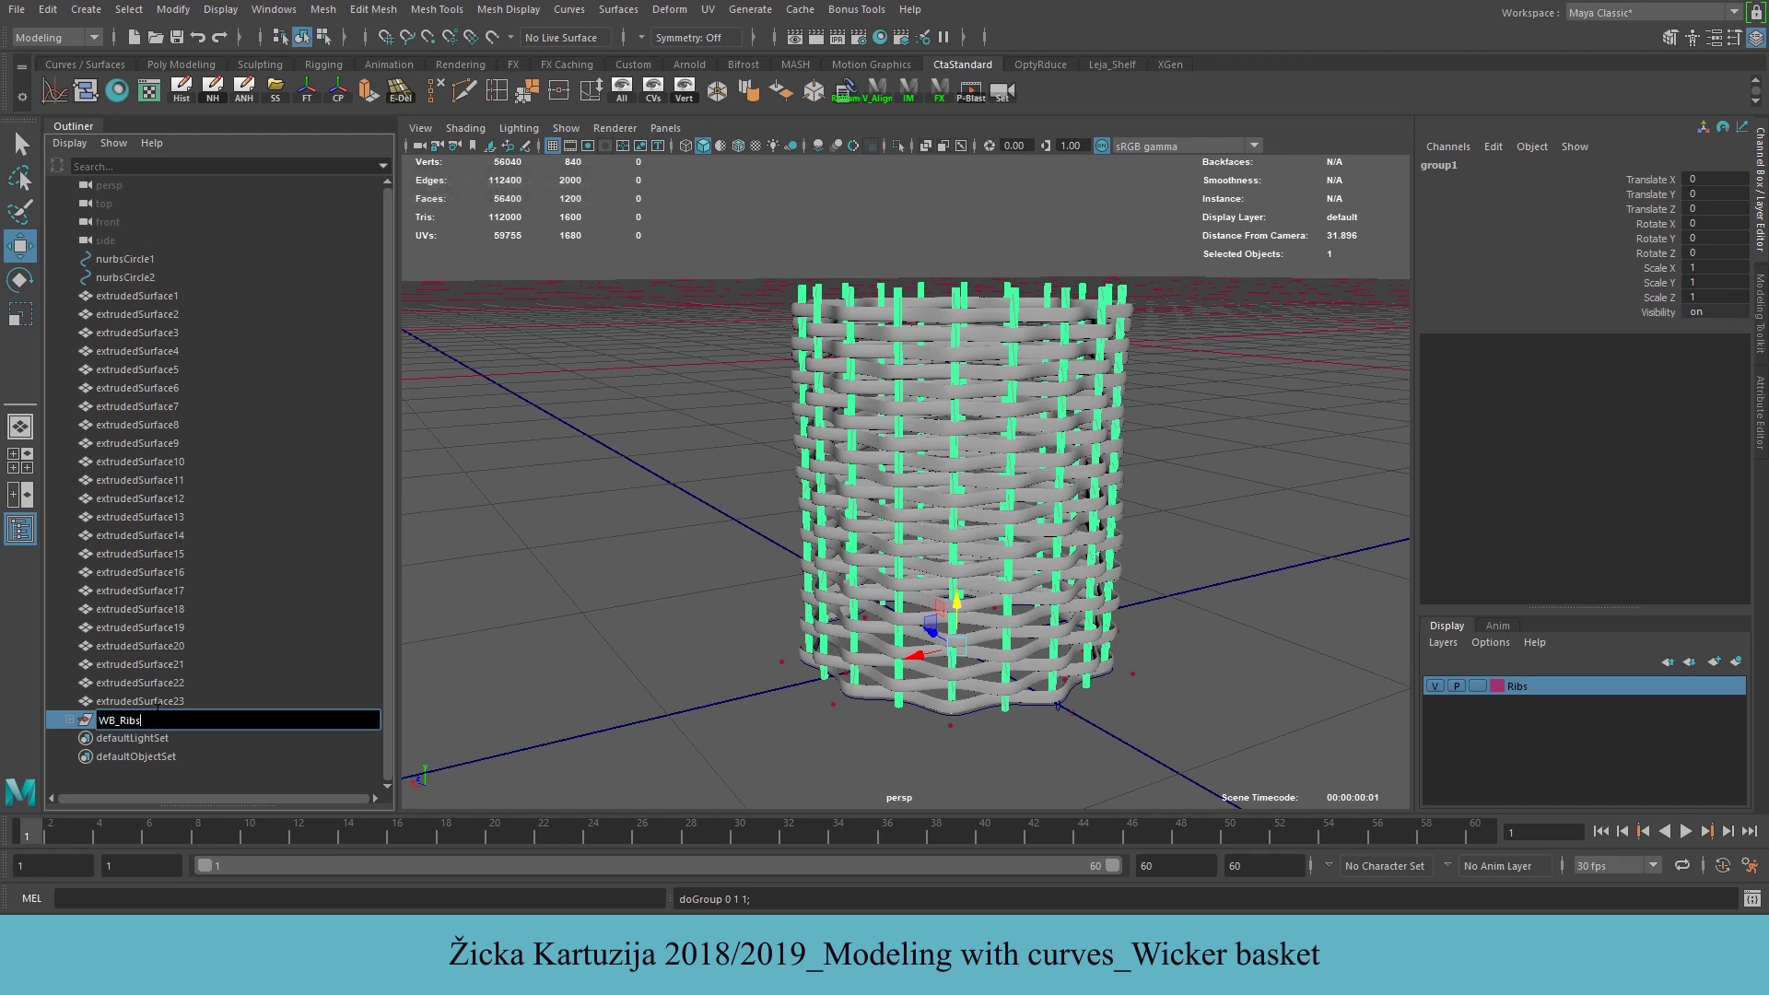
pyautogui.press('Return')
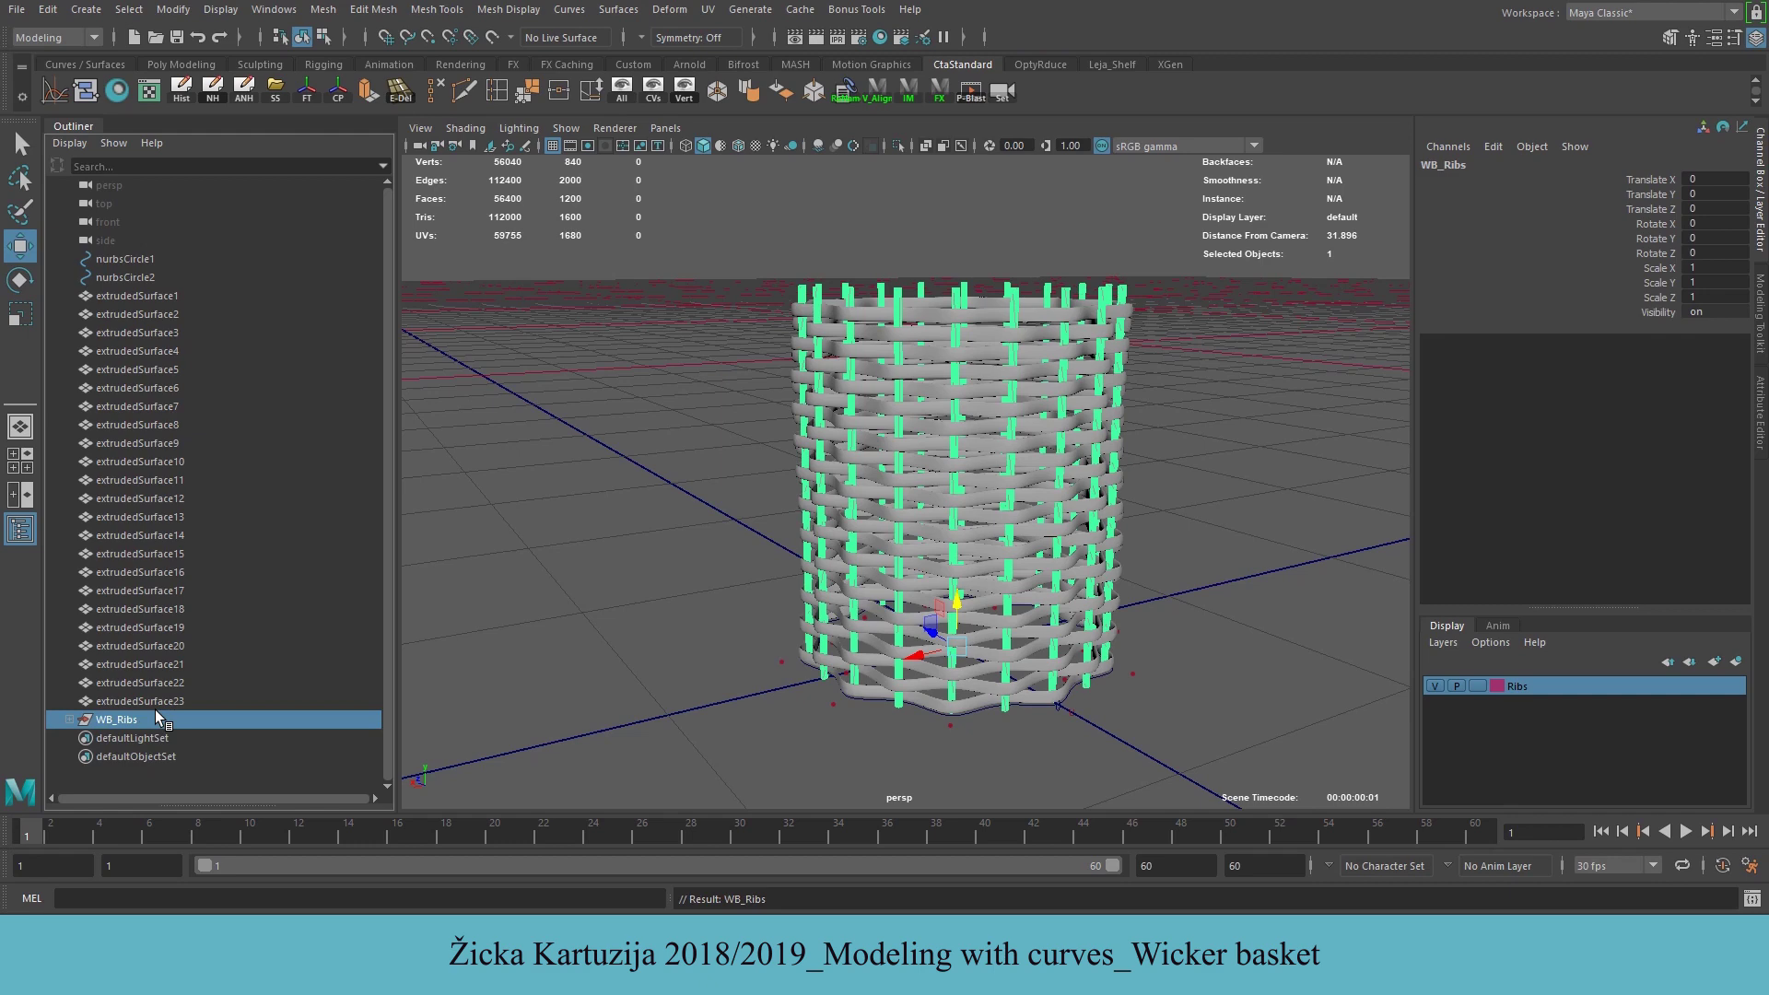
# Group the strands extrudedSurface1 through extrudedSurface23 and rename the group WB_Wickers
pyautogui.click(136, 295)
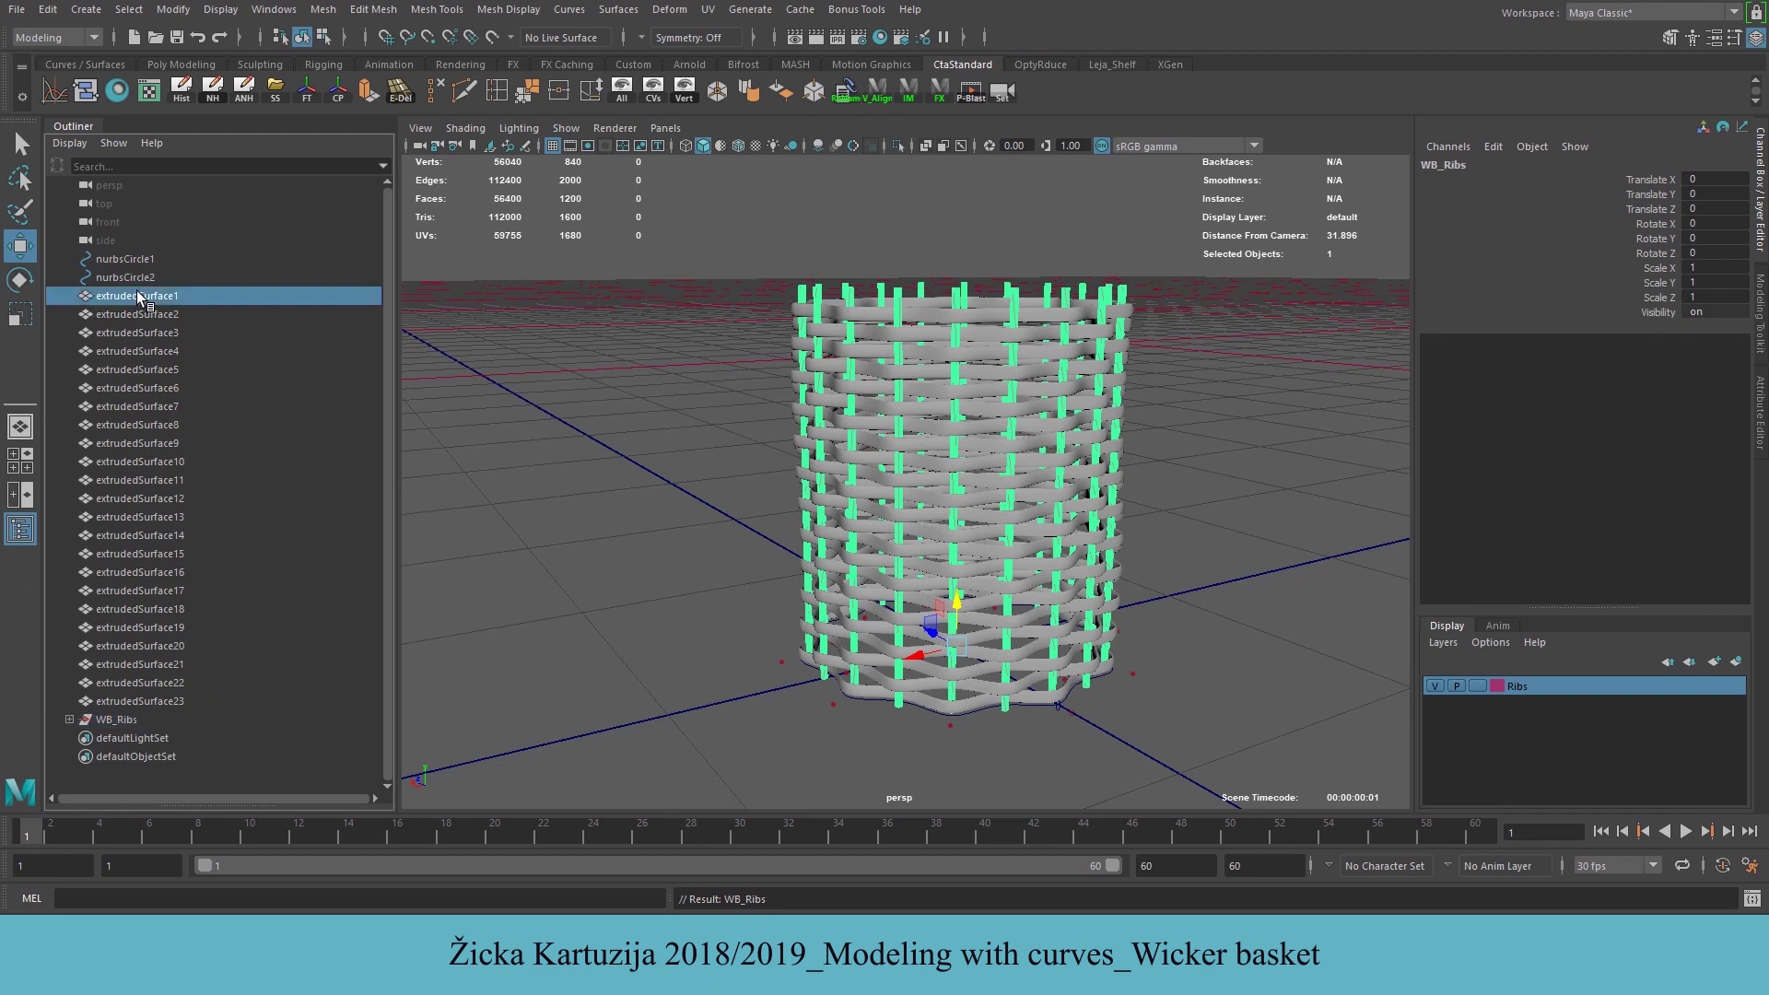
pyautogui.keyDown('shift'); pyautogui.click(163, 700); pyautogui.keyUp('shift')
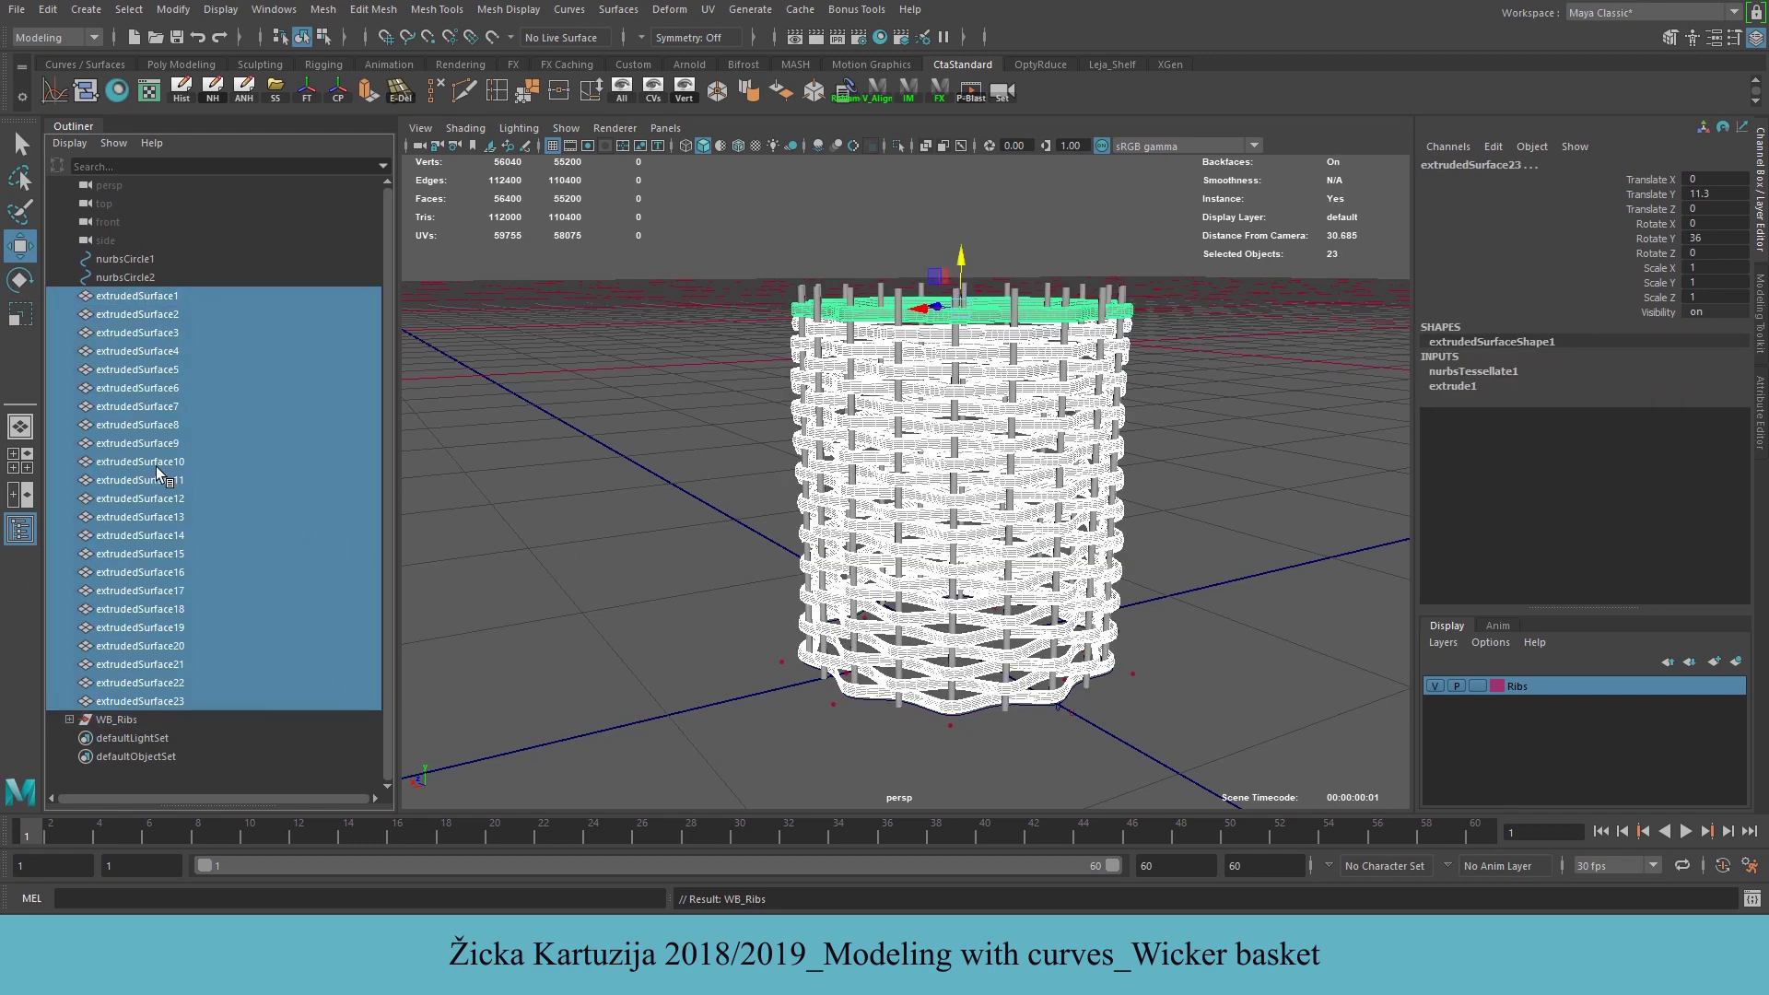
pyautogui.hotkey('ctrl', 'g')
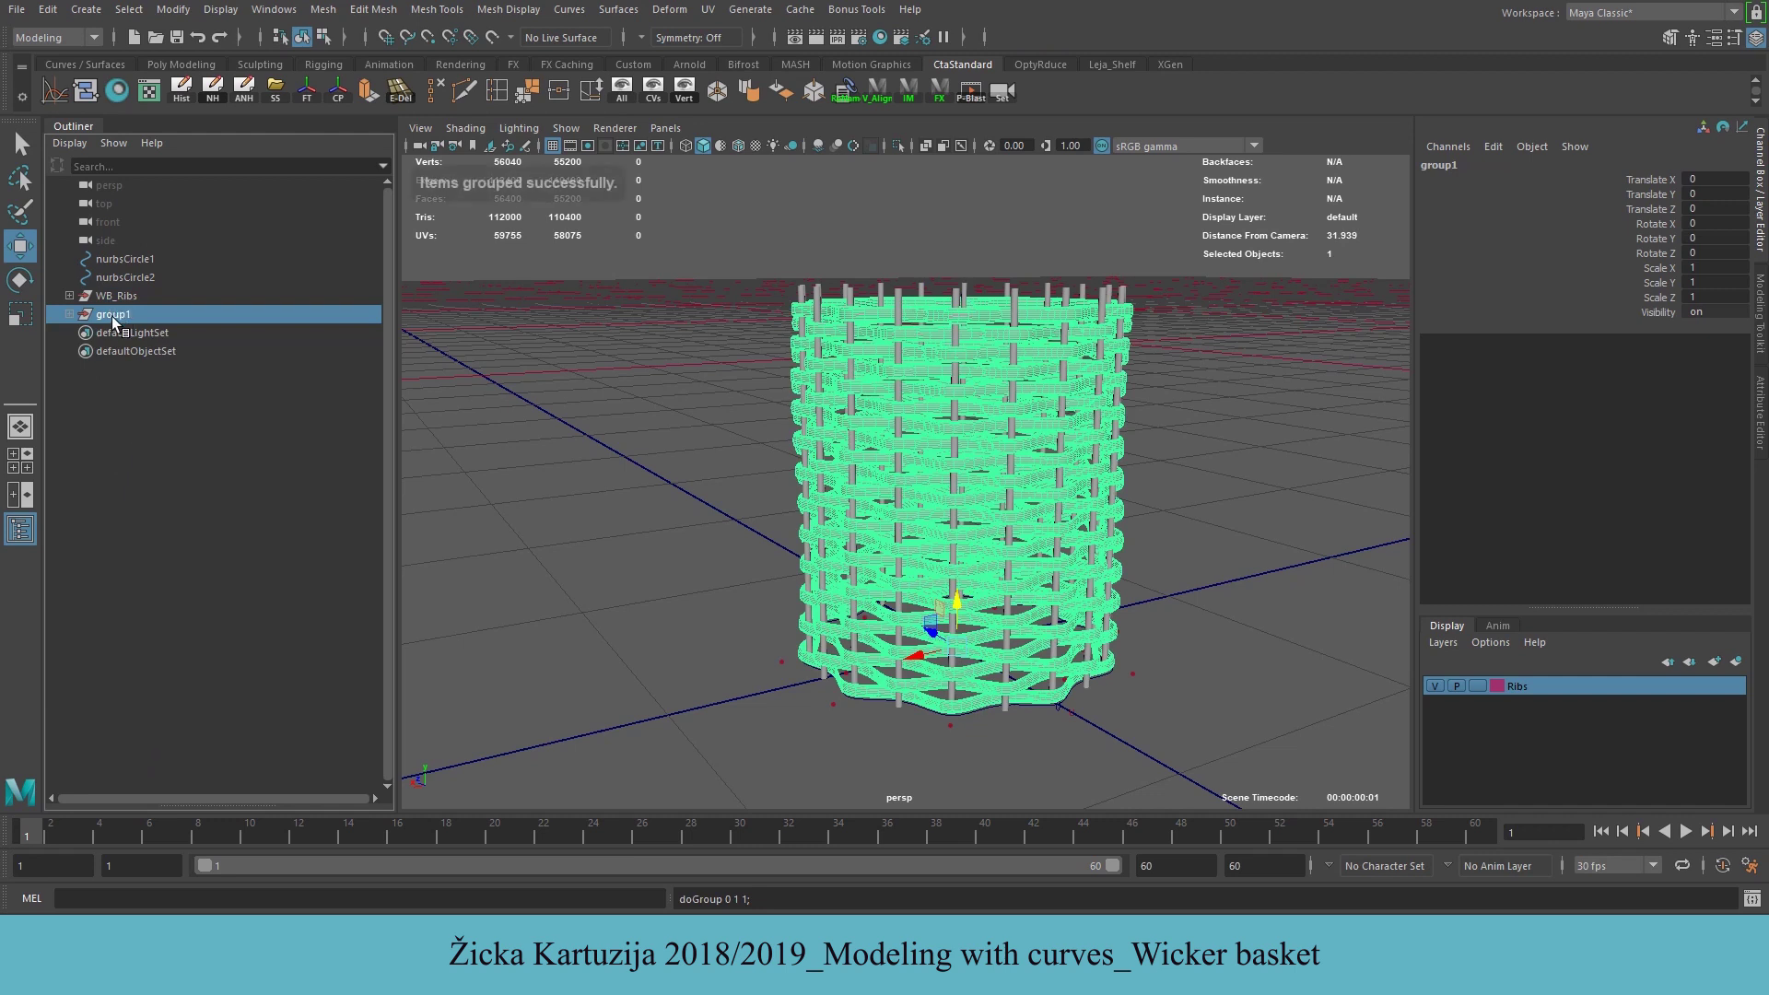
pyautogui.doubleClick(109, 317)
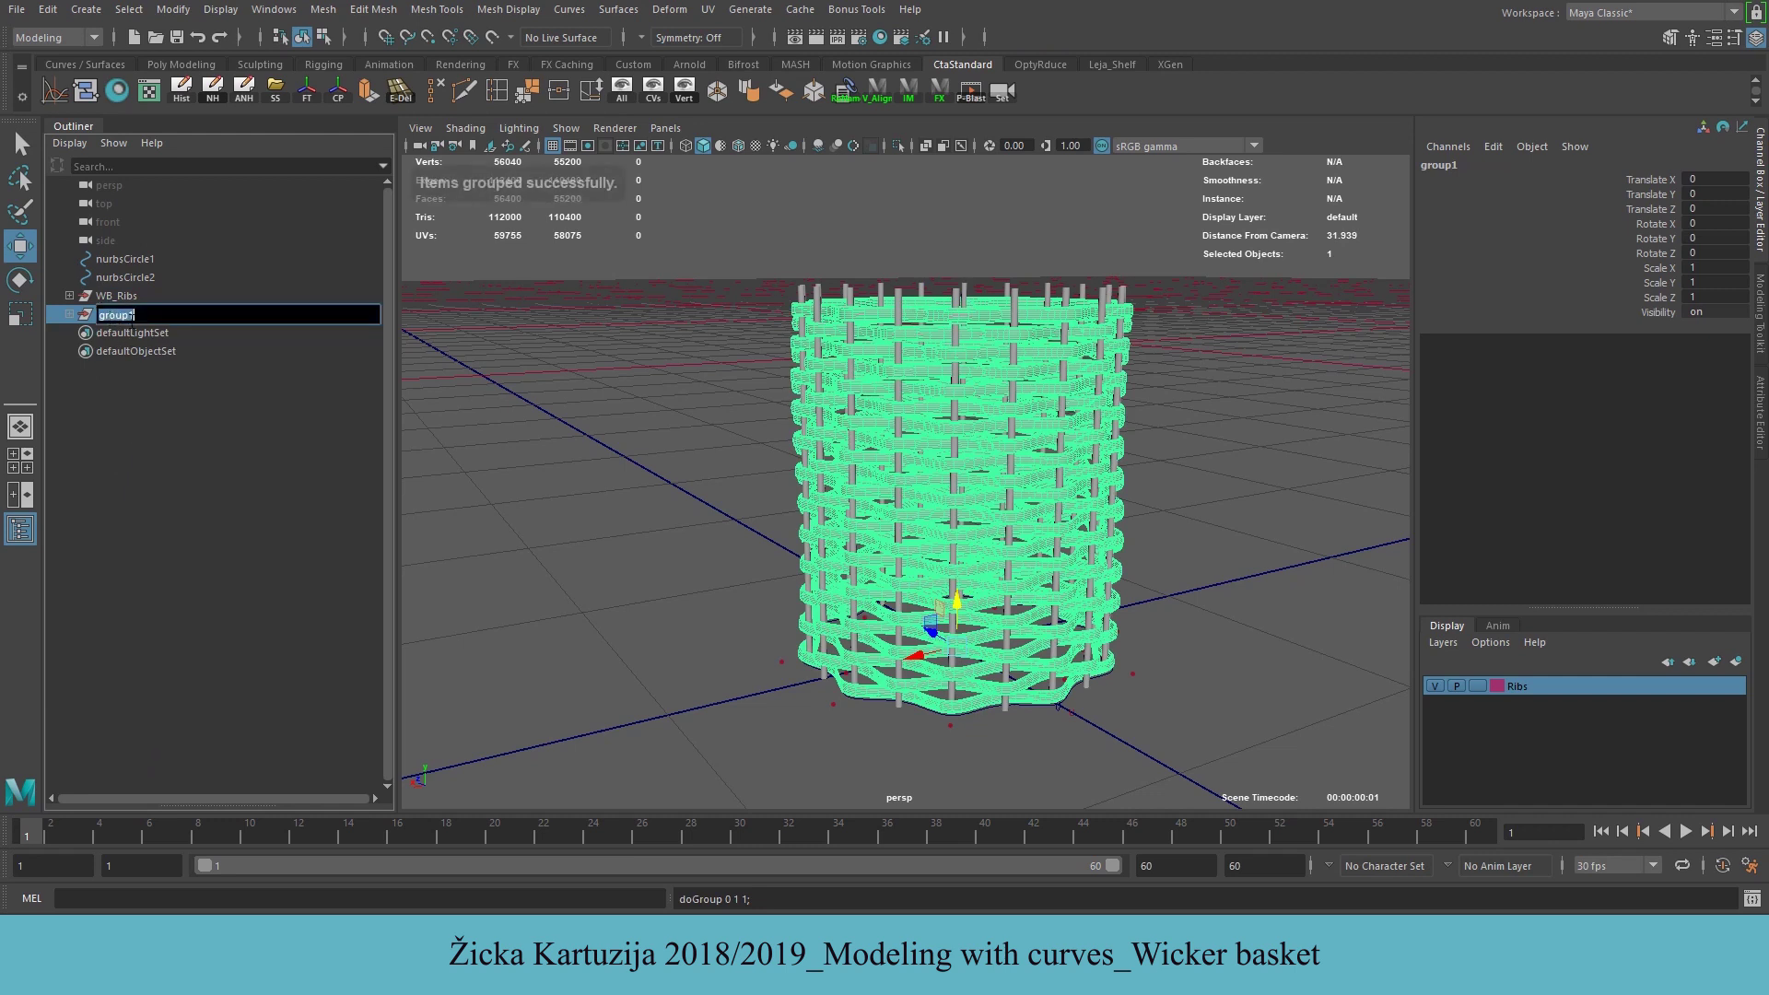
pyautogui.write('WB')
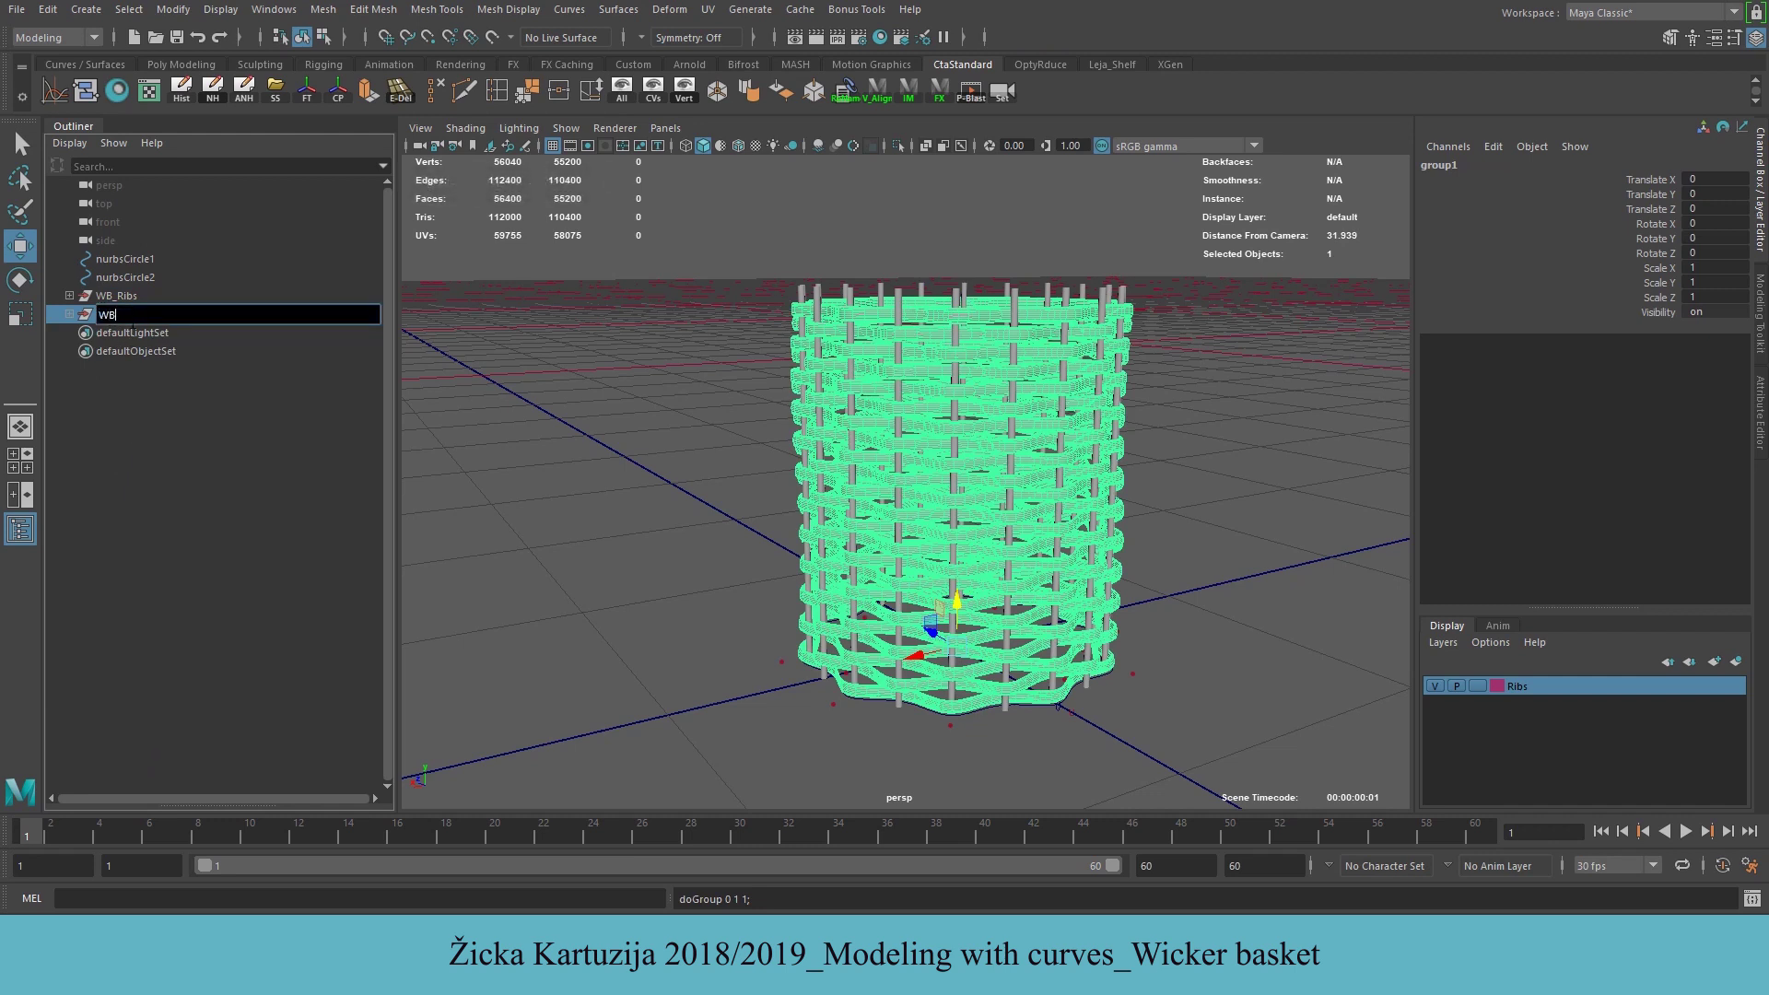
pyautogui.write('_Wickers')
pyautogui.press('Return')
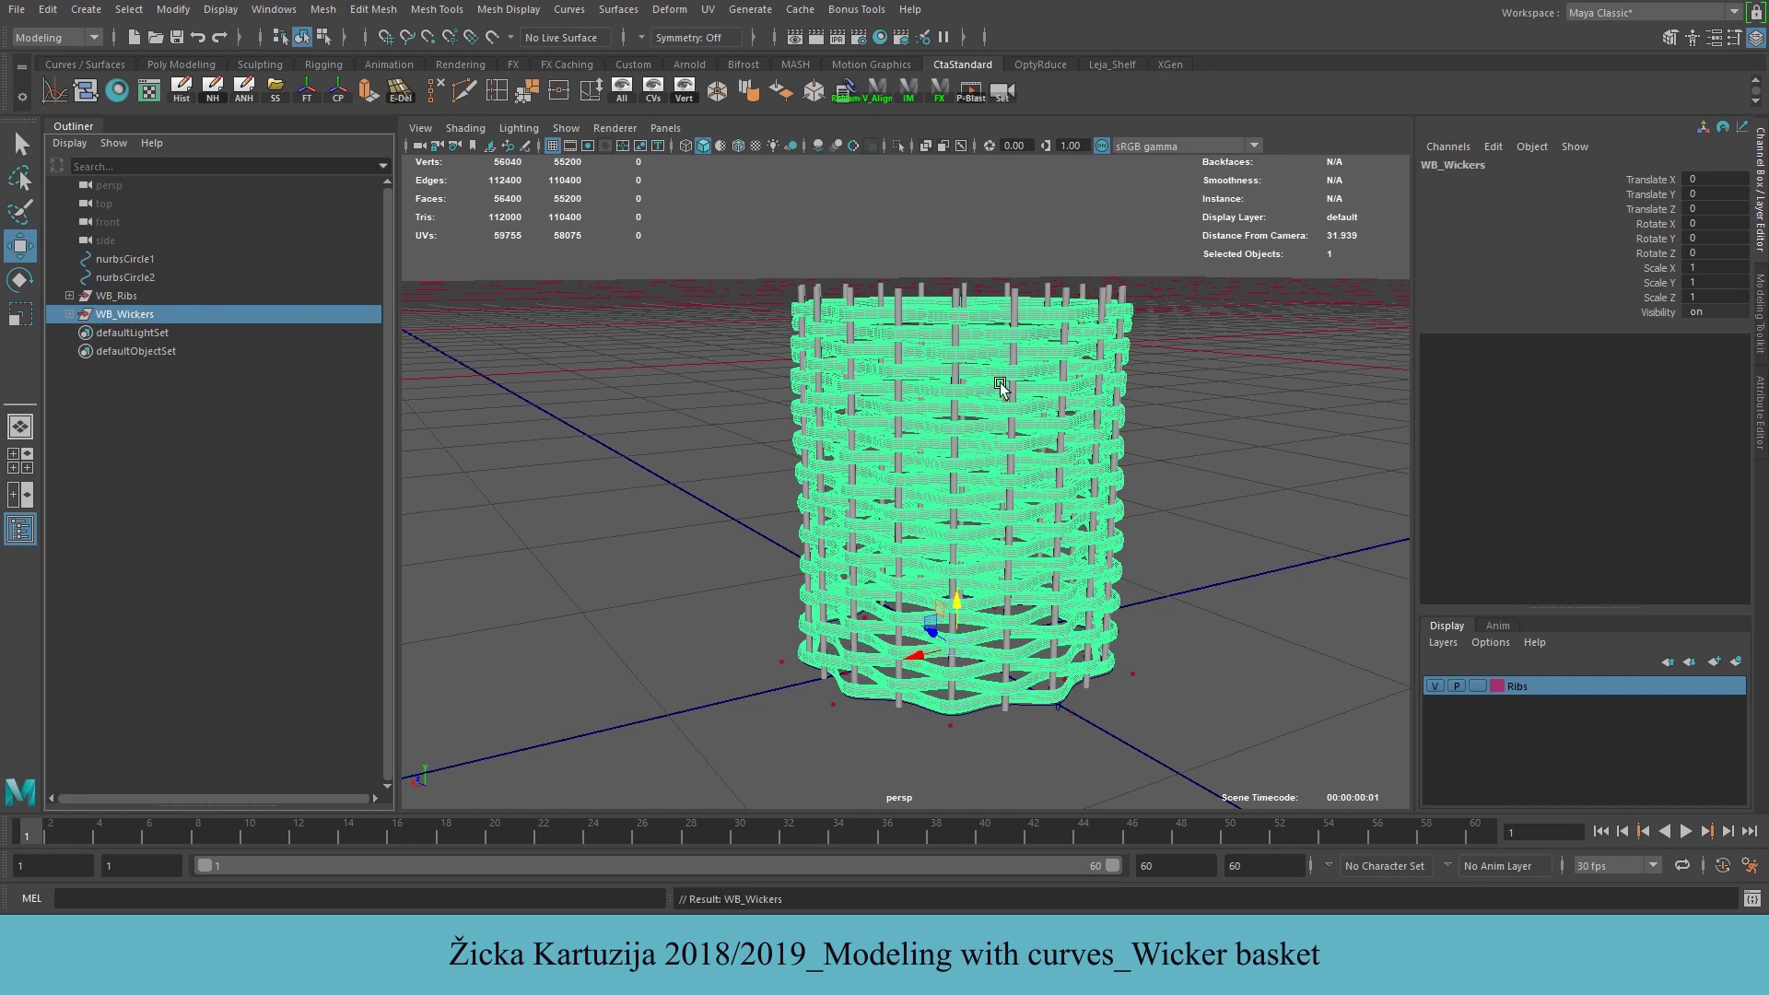
# Create a display layer from the WB_Wickers group, name it Wickers and give it a blue color
pyautogui.click(1735, 663)
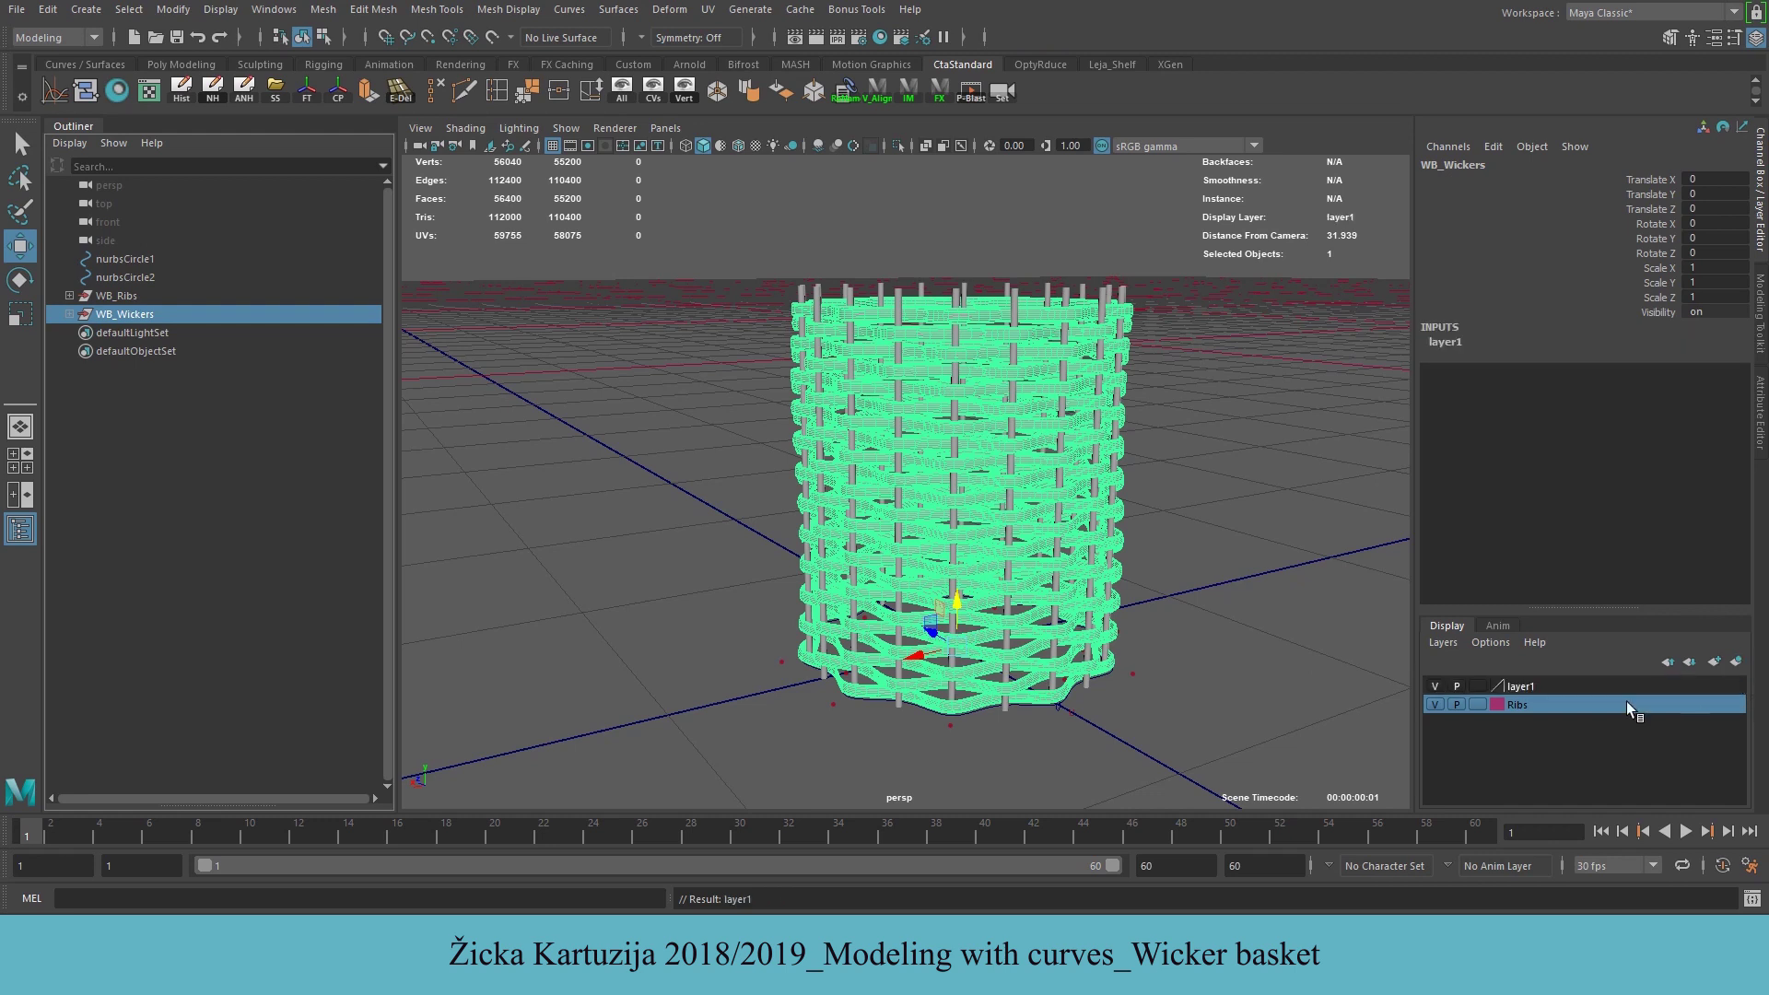
pyautogui.doubleClick(1516, 686)
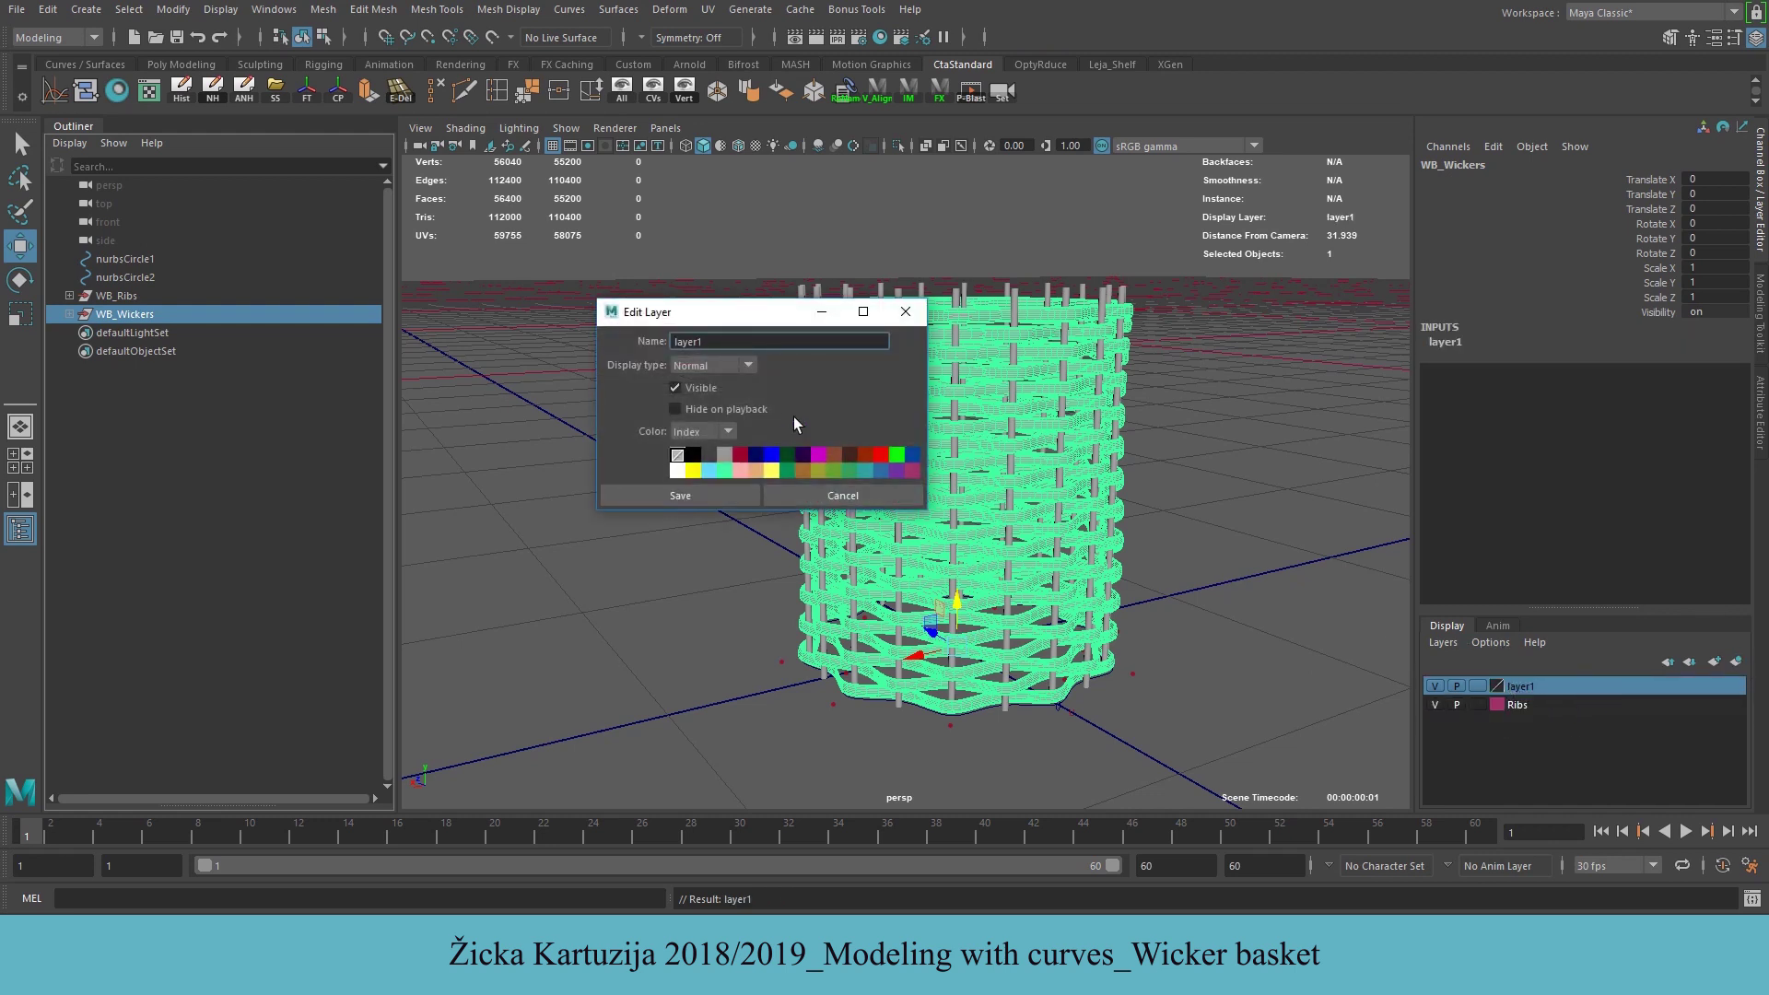
pyautogui.moveTo(771, 341); pyautogui.dragTo(559, 341)
pyautogui.write('Wickers')
pyautogui.click(881, 473)
pyautogui.click(726, 495)
# Toggle the visibility of the Wickers and Ribs layers to check which parts each one contains
pyautogui.click(1435, 686)
pyautogui.click(1435, 687)
pyautogui.click(1435, 704)
pyautogui.click(1435, 703)
pyautogui.click(1435, 687)
pyautogui.click(1435, 704)
pyautogui.click(1435, 703)
pyautogui.click(1435, 685)
# Clear the selection and create a polygon cylinder at the origin inside the basket
pyautogui.click(1133, 493)
pyautogui.press('f')
pyautogui.keyDown('alt'); pyautogui.moveTo(970, 453); pyautogui.dragTo(919, 672); pyautogui.keyUp('alt')
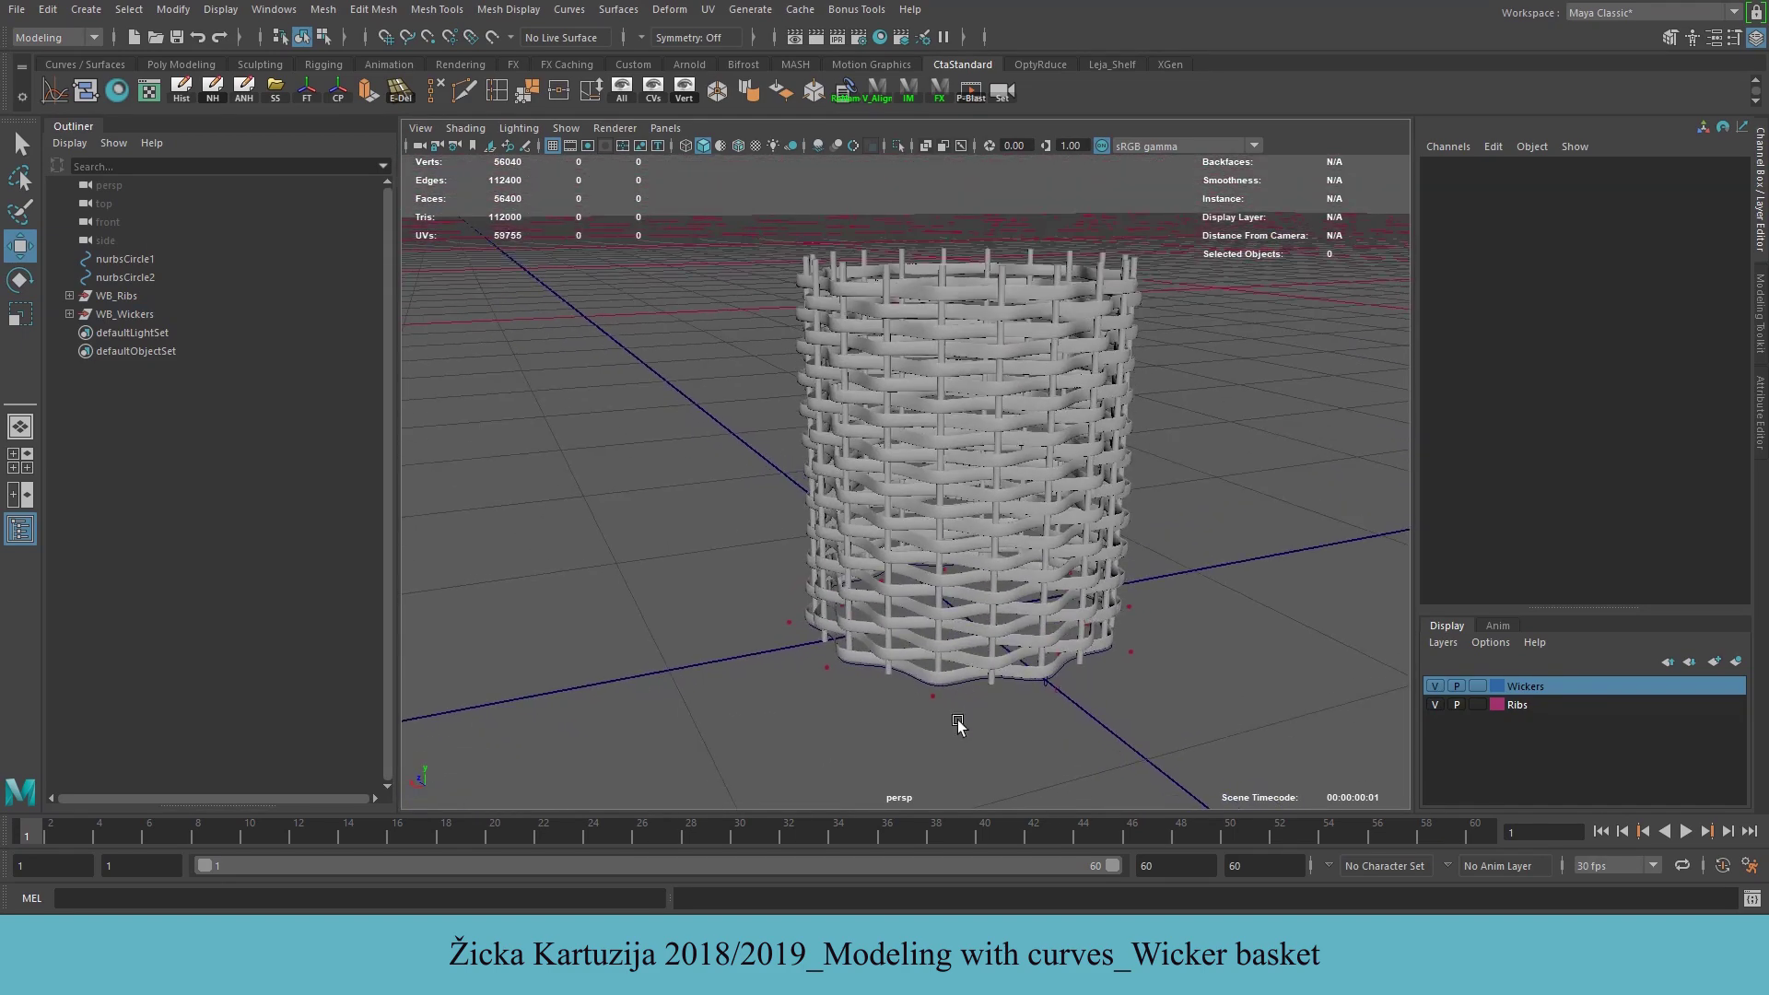
pyautogui.click(87, 11)
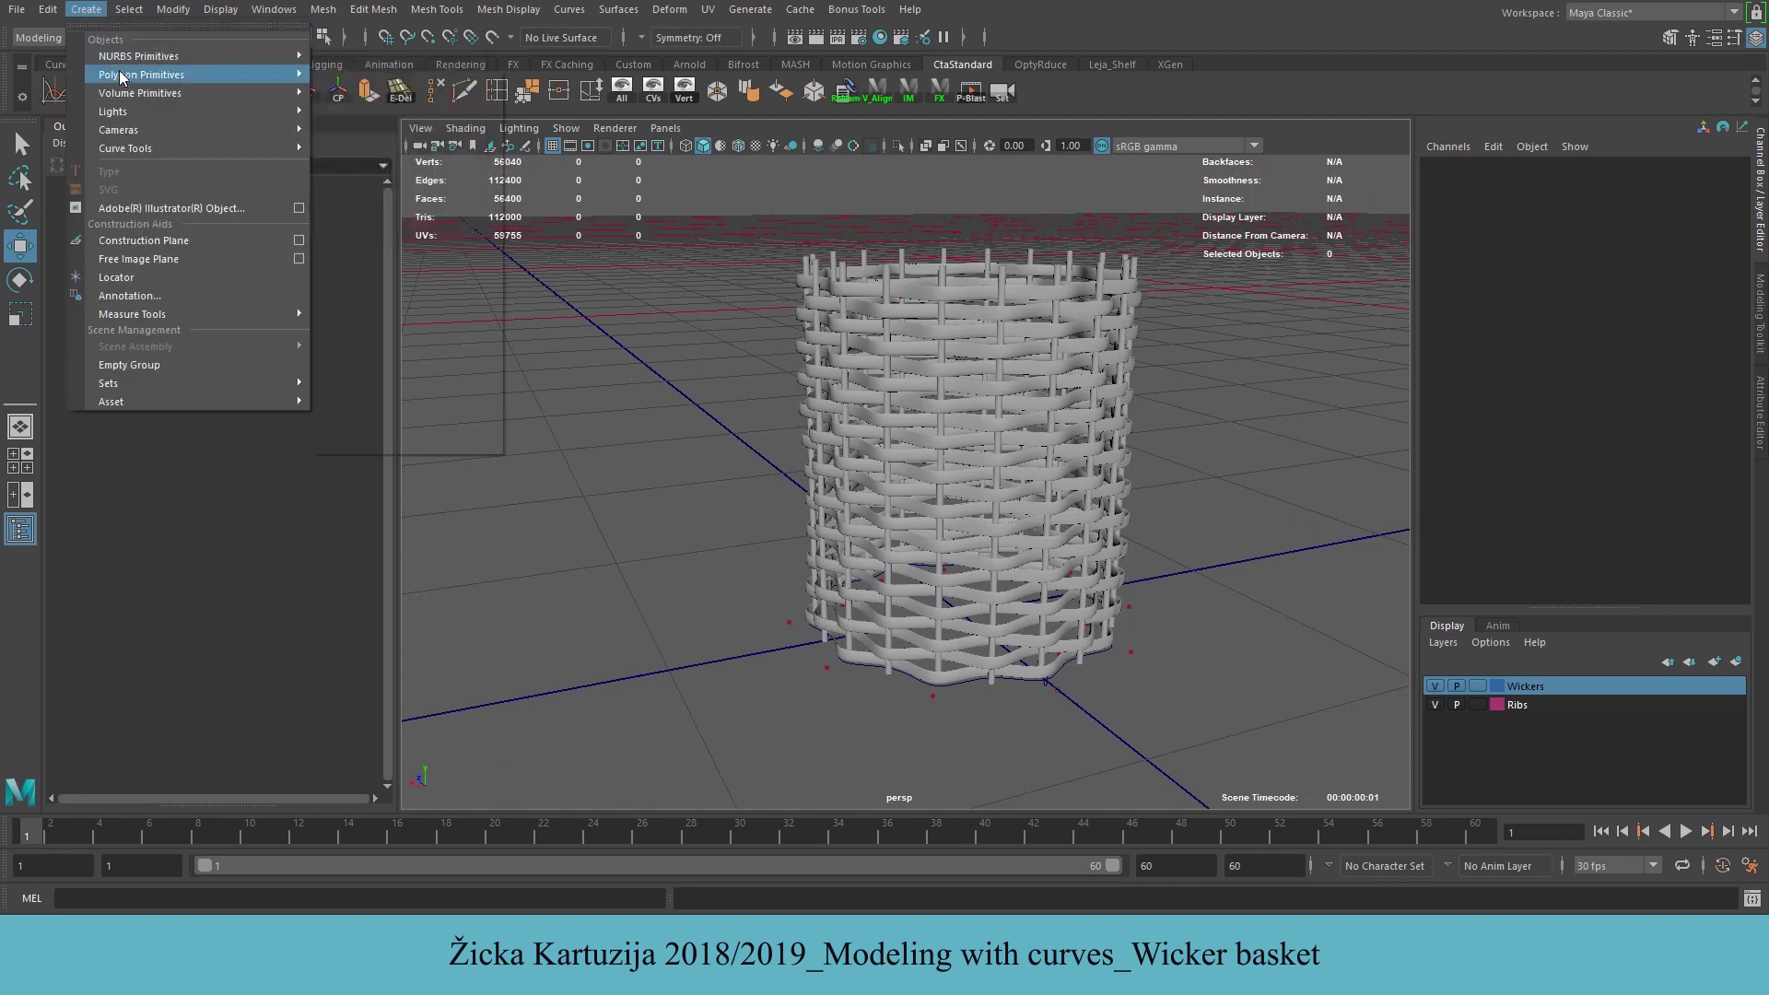
pyautogui.moveTo(125, 74)
pyautogui.click(377, 127)
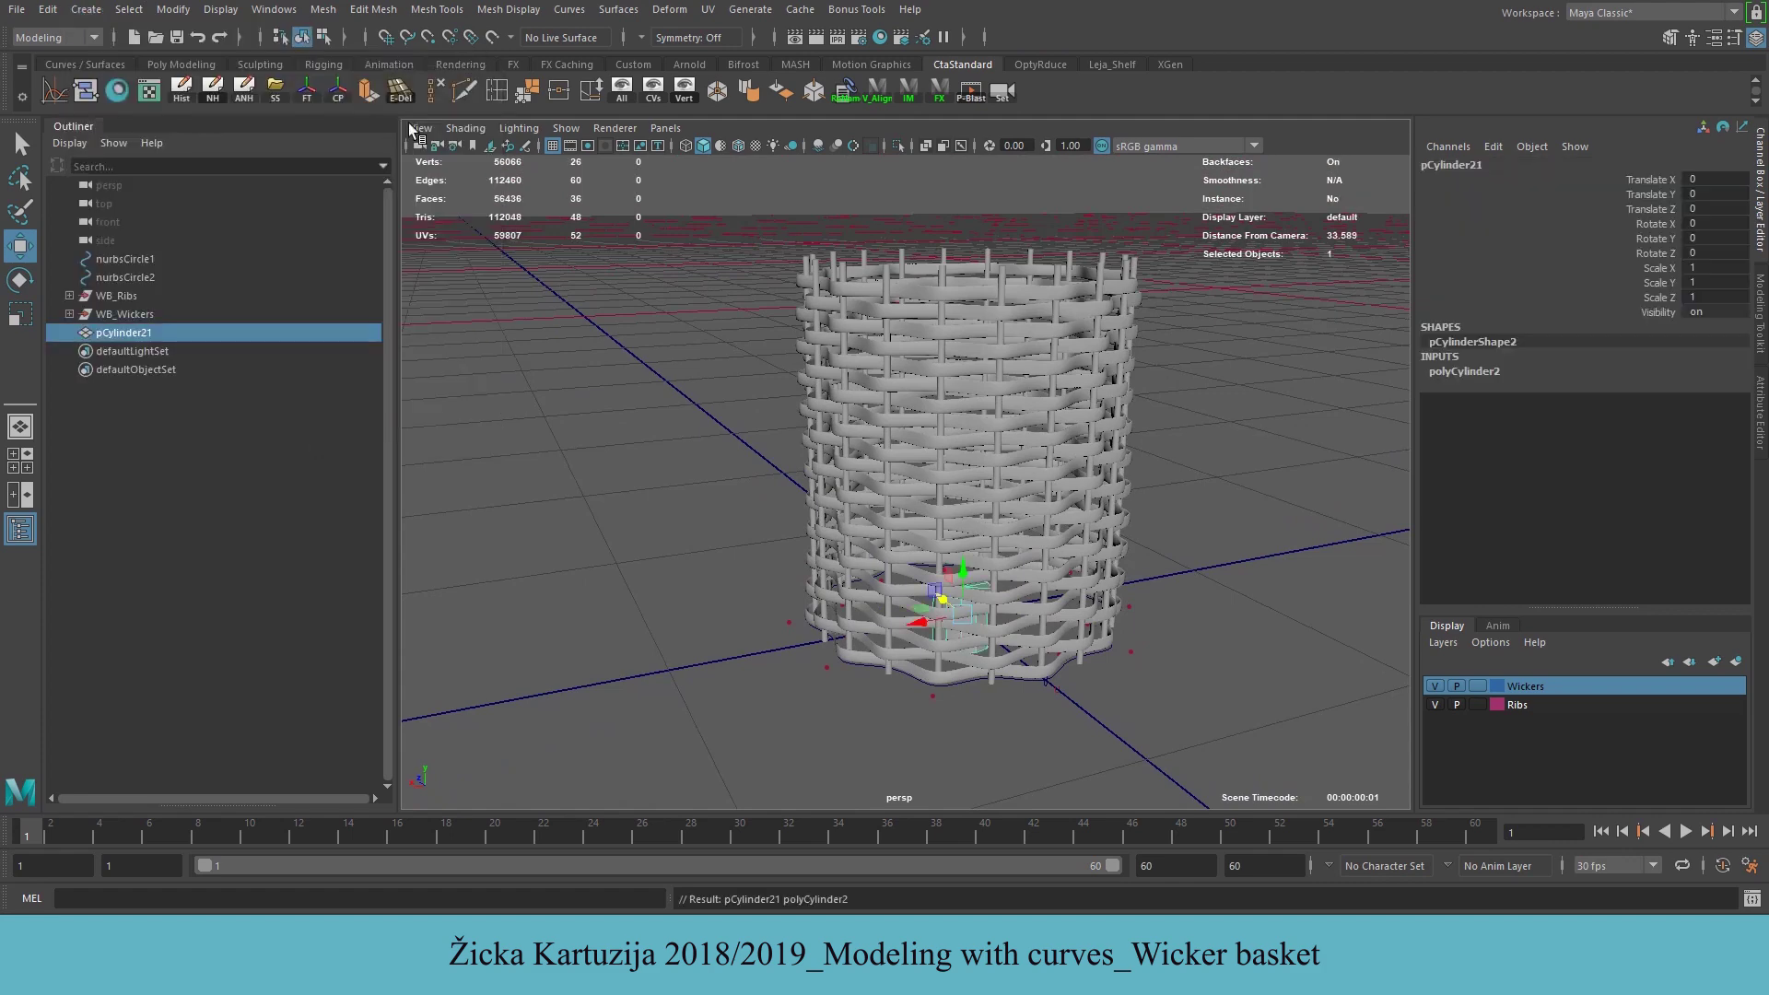
# Set the new cylinder's Subdivisions Axis to 30
pyautogui.keyDown('alt'); pyautogui.moveTo(996, 444); pyautogui.dragTo(958, 516); pyautogui.keyUp('alt')
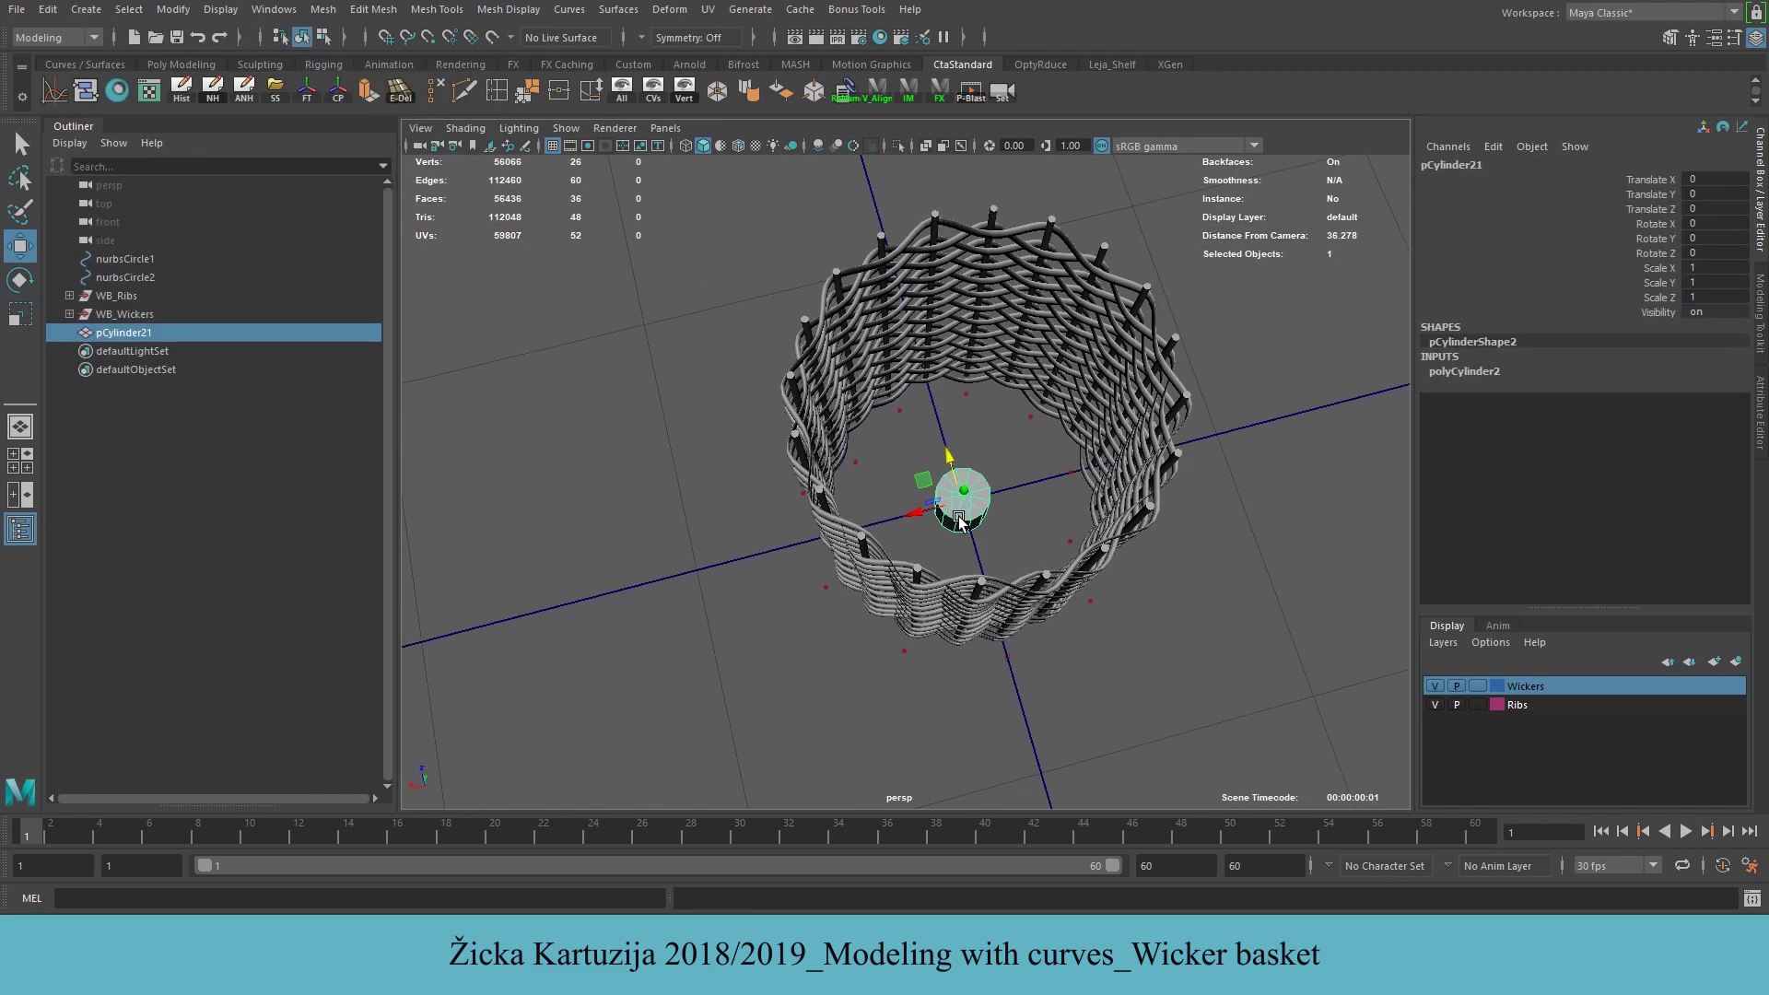
pyautogui.click(1474, 372)
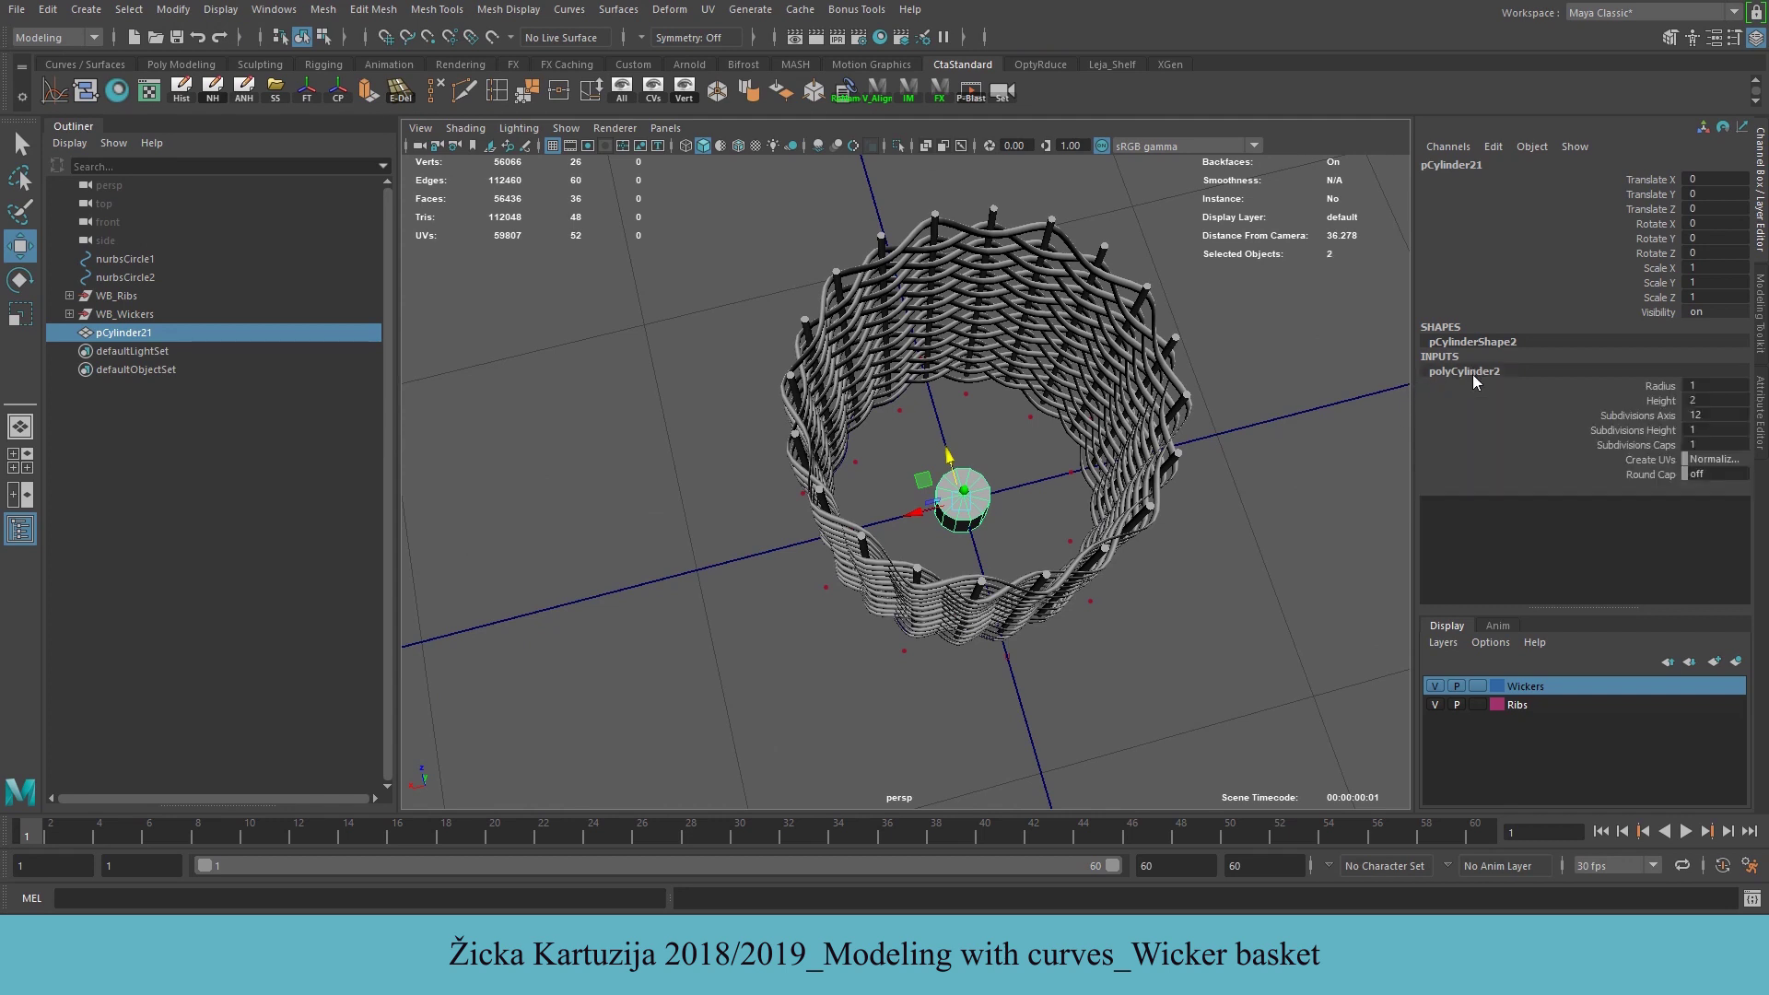
pyautogui.doubleClick(1715, 415)
pyautogui.write('30')
pyautogui.press('Return')
# Scale the cylinder to a flat disc, about 5.49 in X and Z and 0.28 in Y, and lower it to about Y -1.83
pyautogui.keyDown('alt'); pyautogui.moveTo(1060, 529); pyautogui.dragTo(1172, 518); pyautogui.keyUp('alt')
pyautogui.press('r')
pyautogui.keyDown('alt'); pyautogui.moveTo(936, 641); pyautogui.dragTo(1056, 638); pyautogui.keyUp('alt')
pyautogui.press('w')
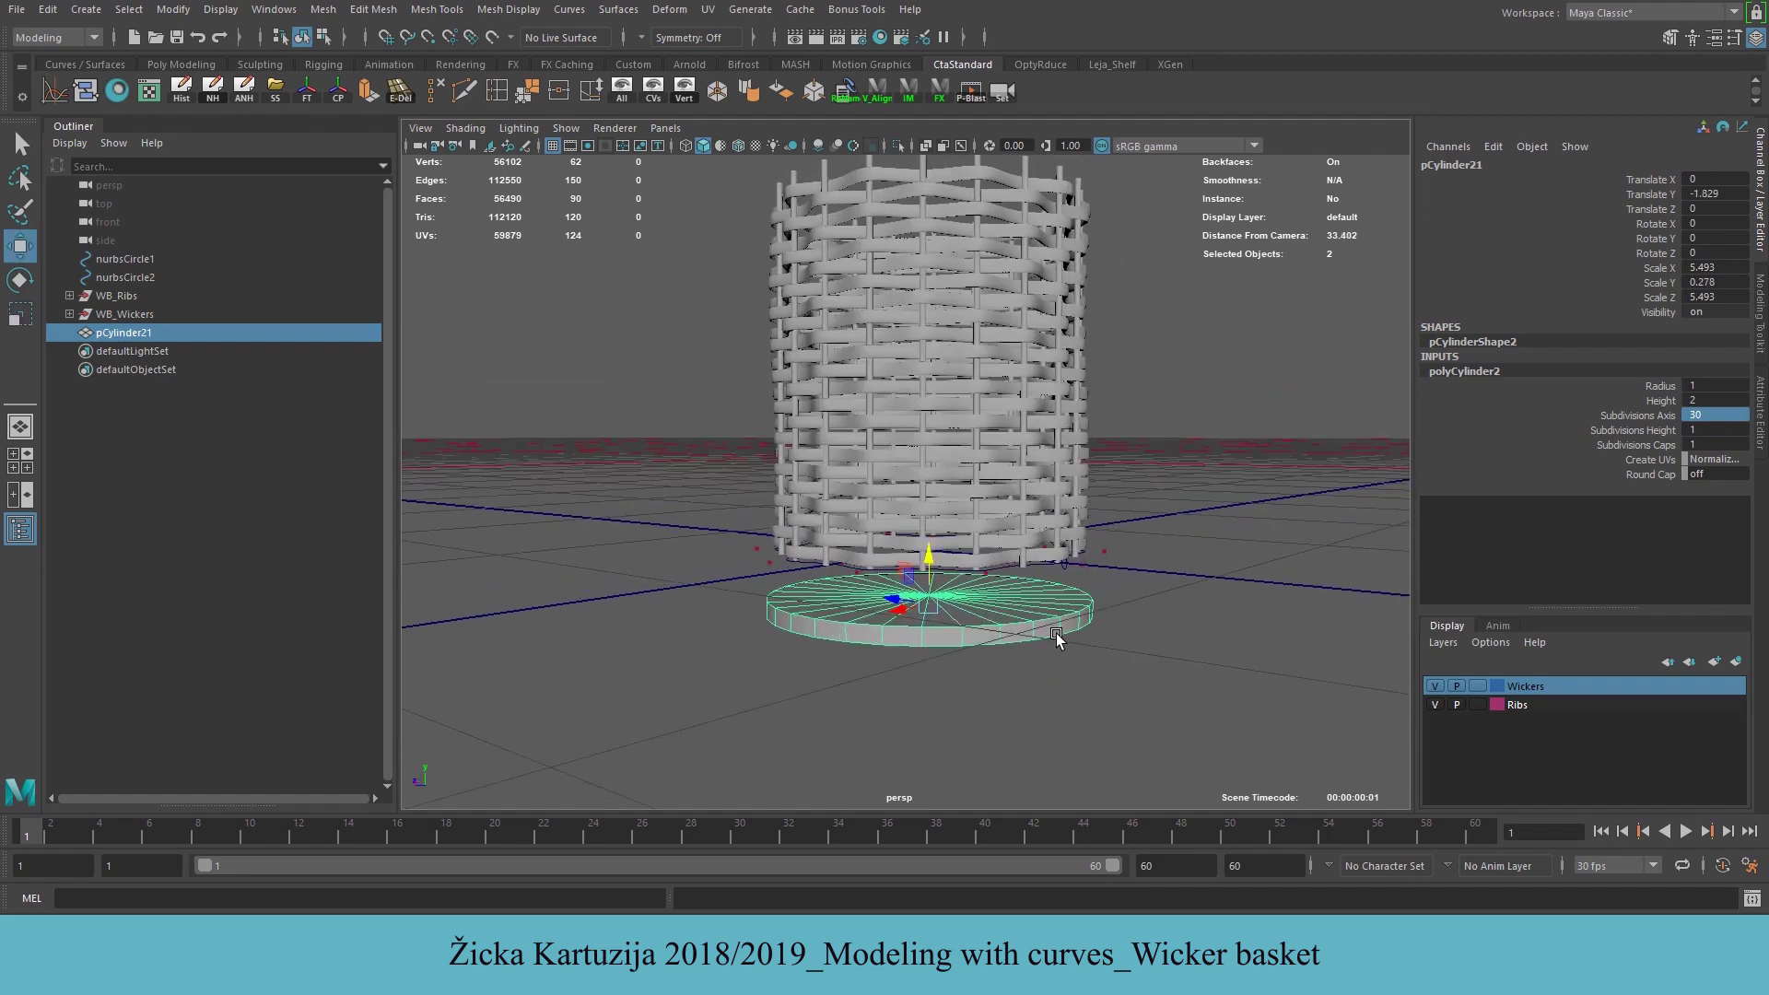
# Switch to the front view and set the front camera's Far Clip Plane to 10000
pyautogui.scroll(6, 1013, 643)
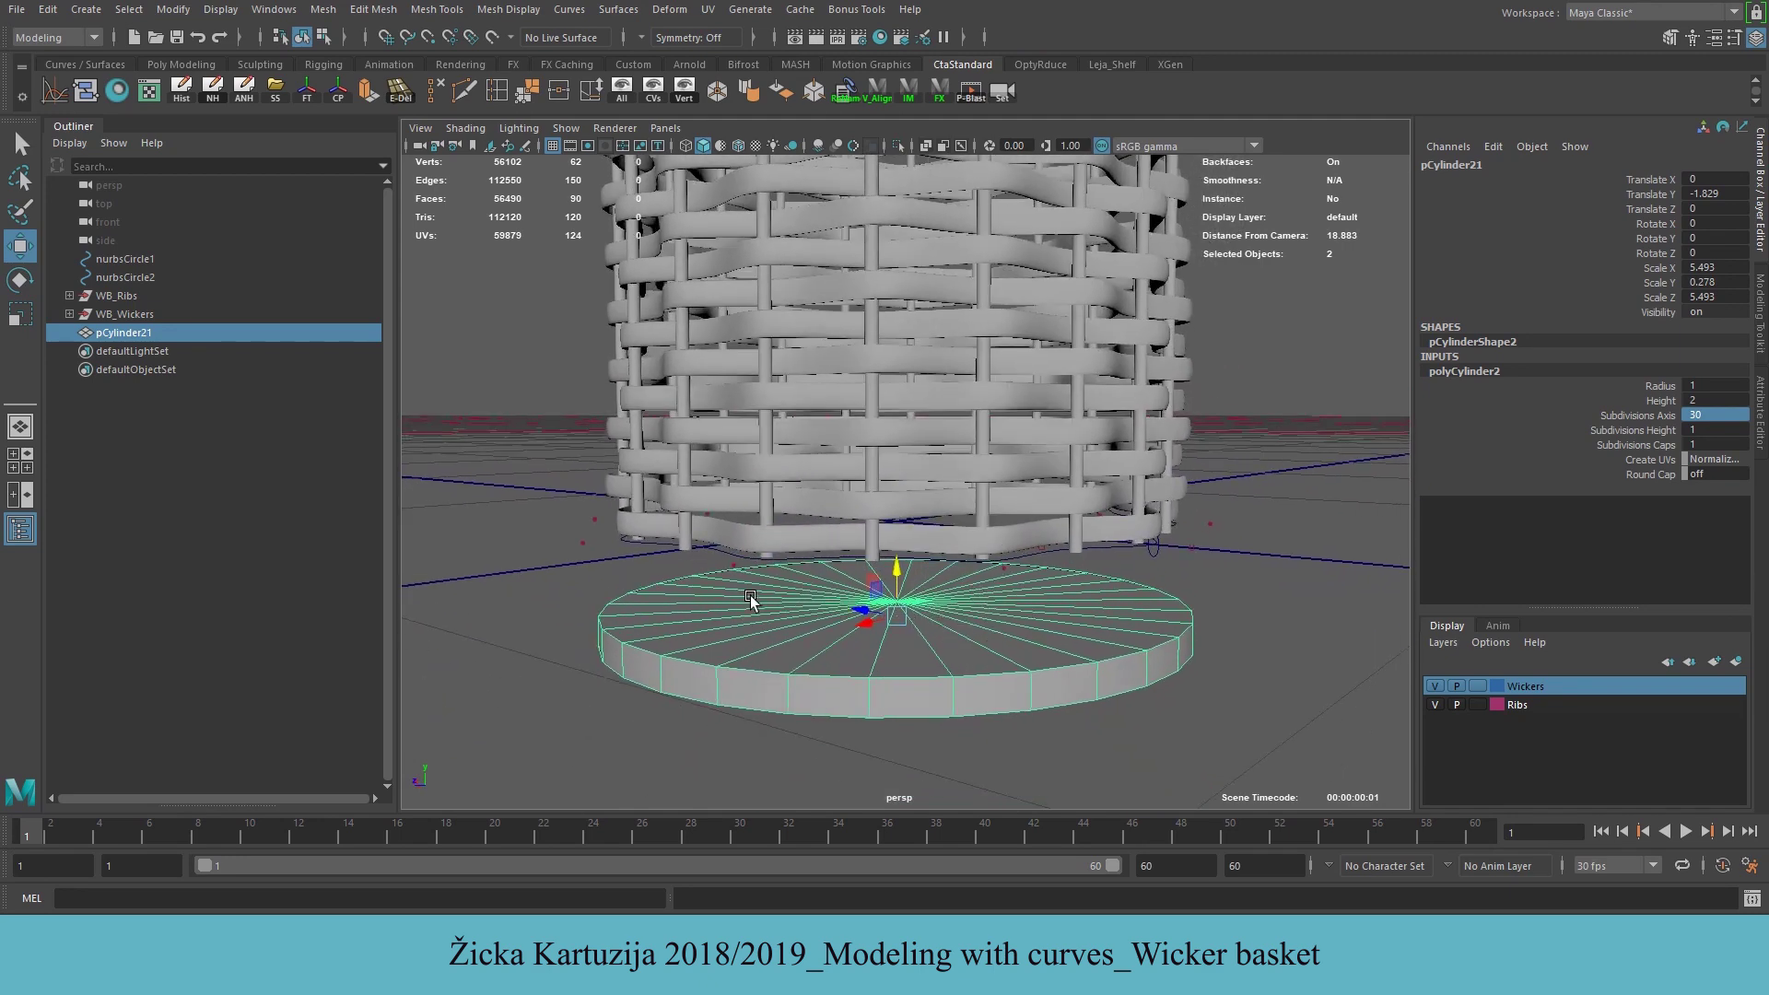
pyautogui.keyDown('alt'); pyautogui.moveTo(993, 584); pyautogui.dragTo(1005, 539); pyautogui.keyUp('alt')
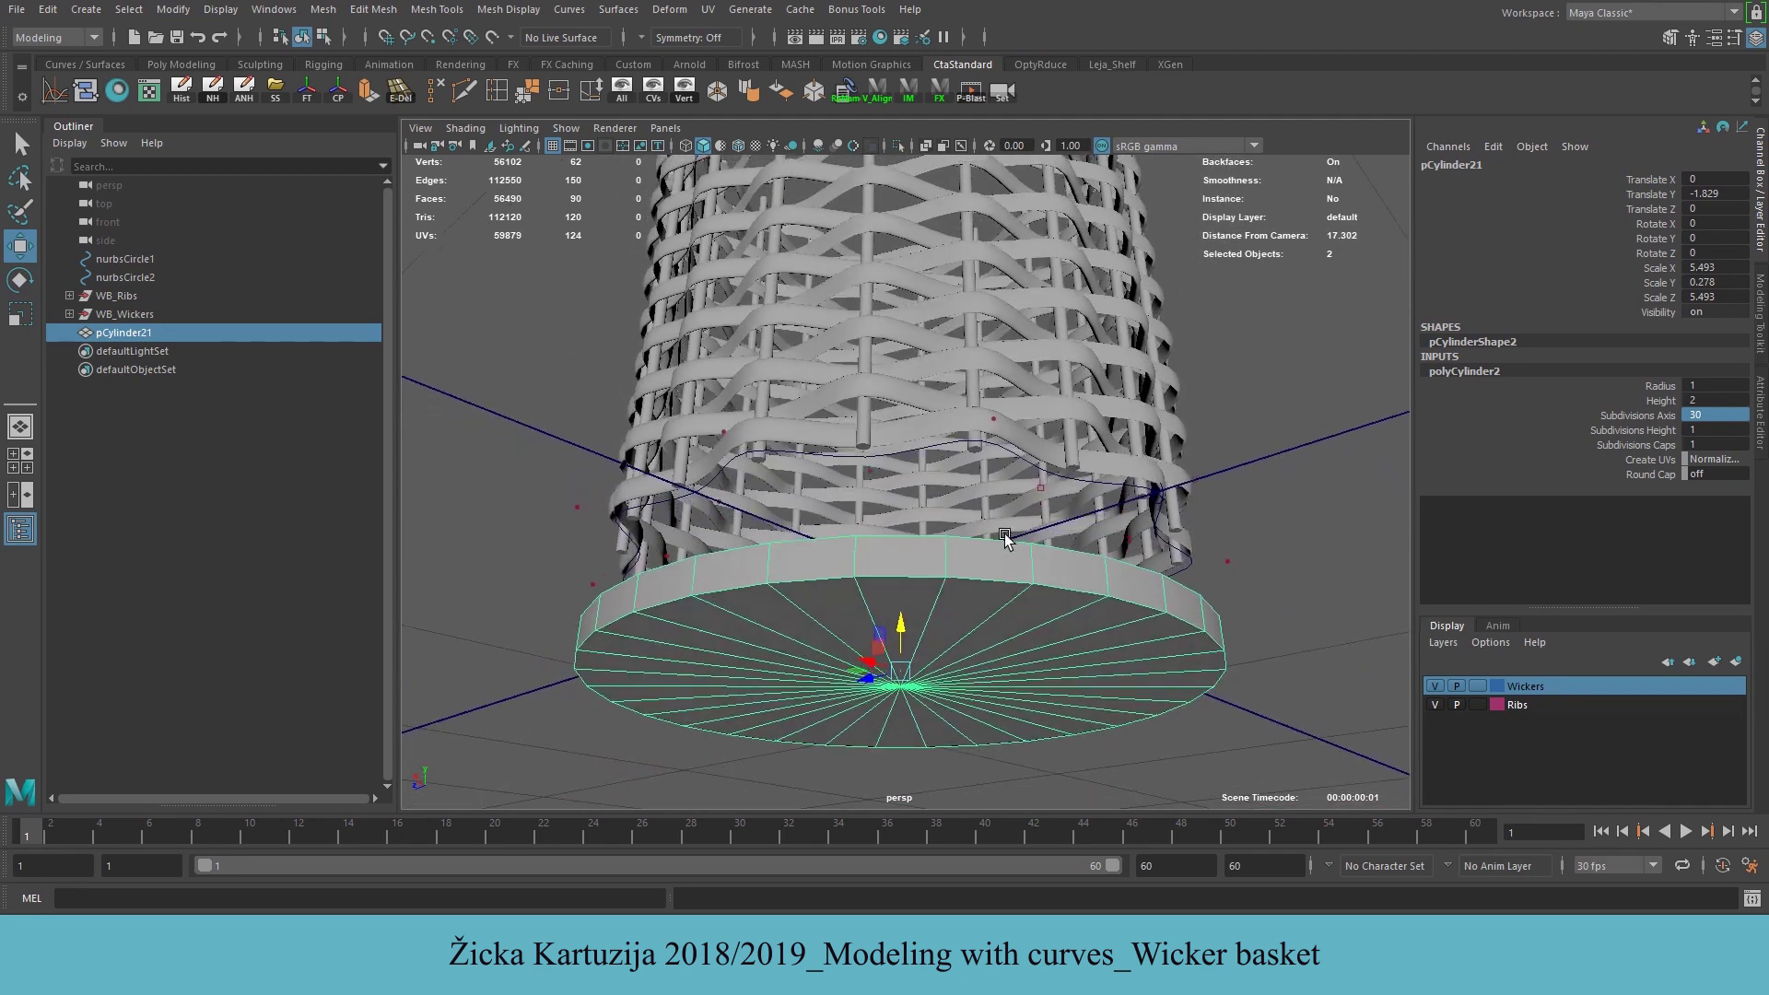
pyautogui.keyDown('alt'); pyautogui.moveTo(966, 378); pyautogui.dragTo(1050, 581); pyautogui.keyUp('alt')
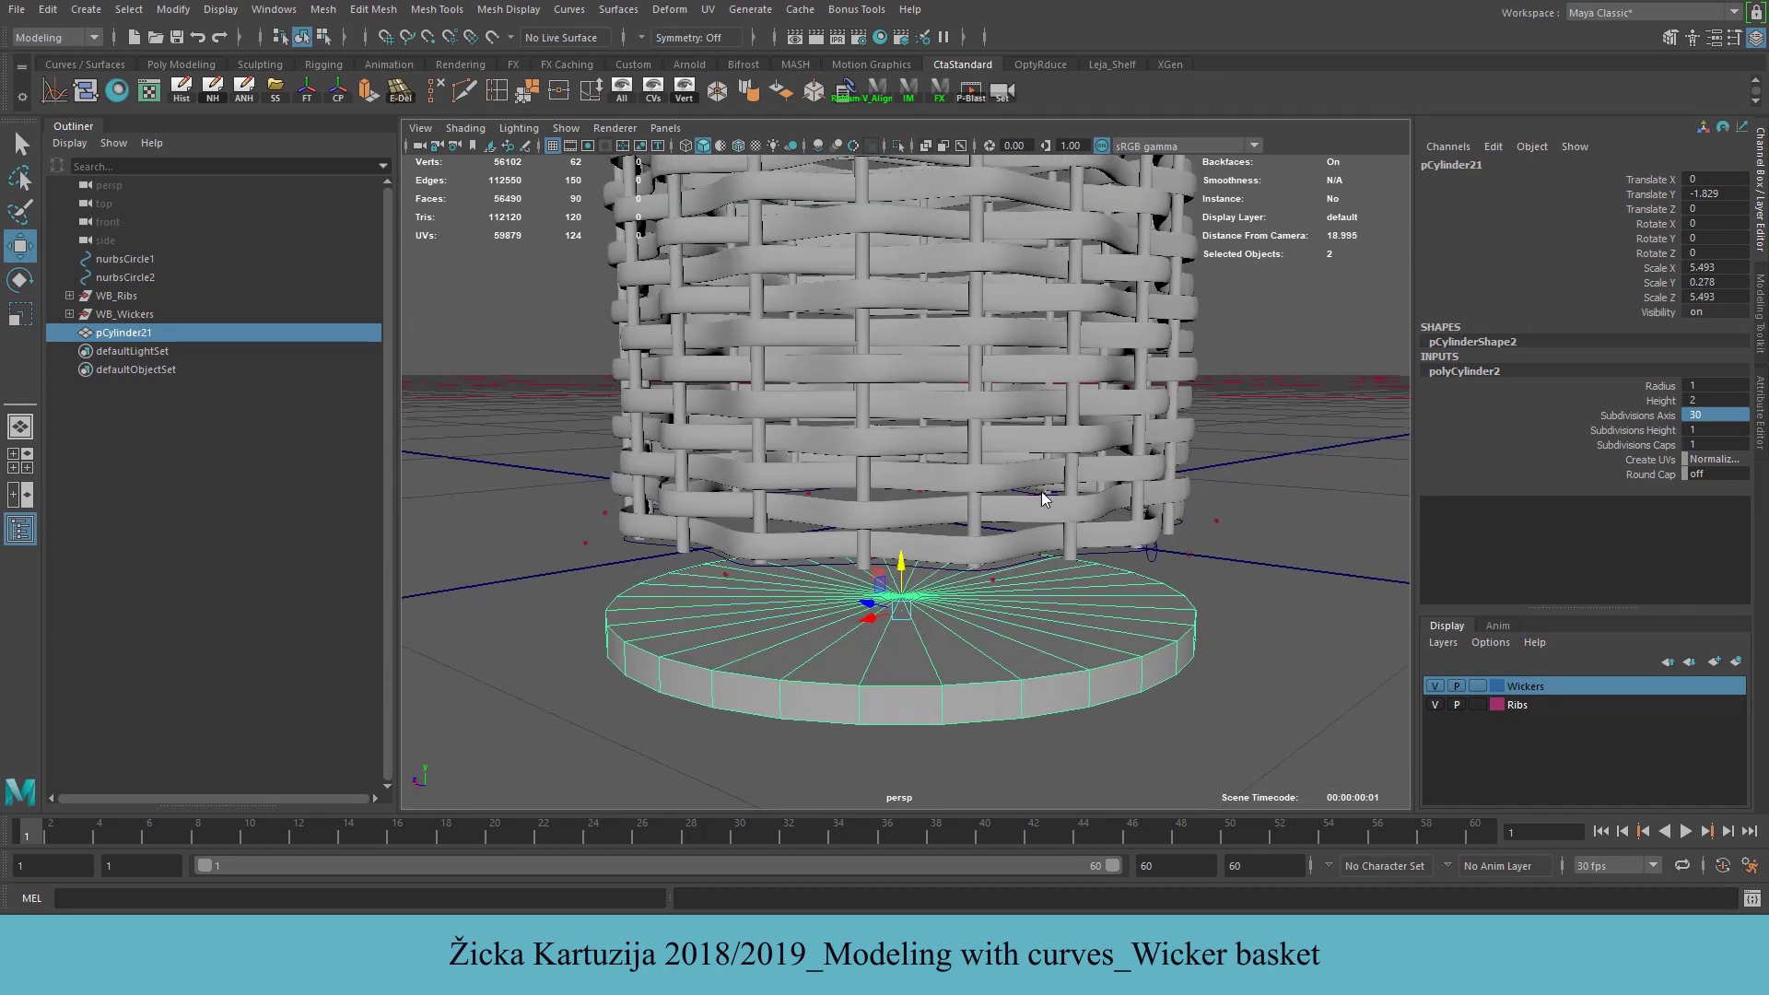
pyautogui.press('space')
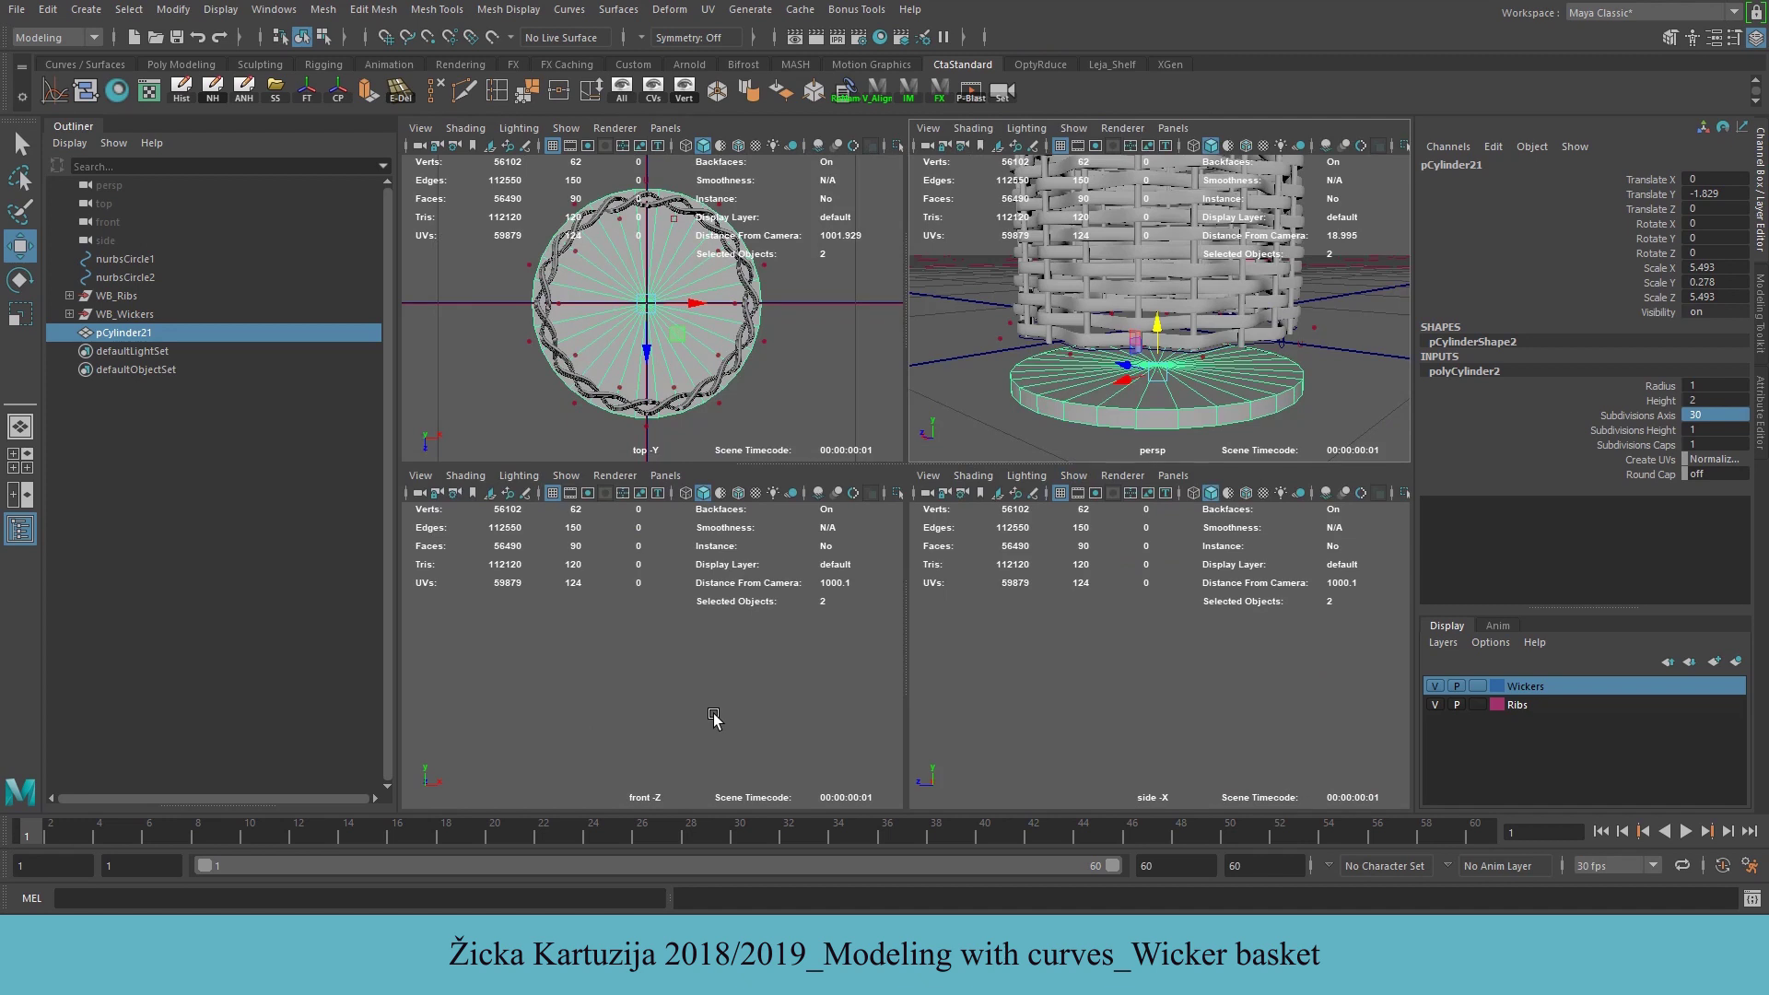
pyautogui.press('space')
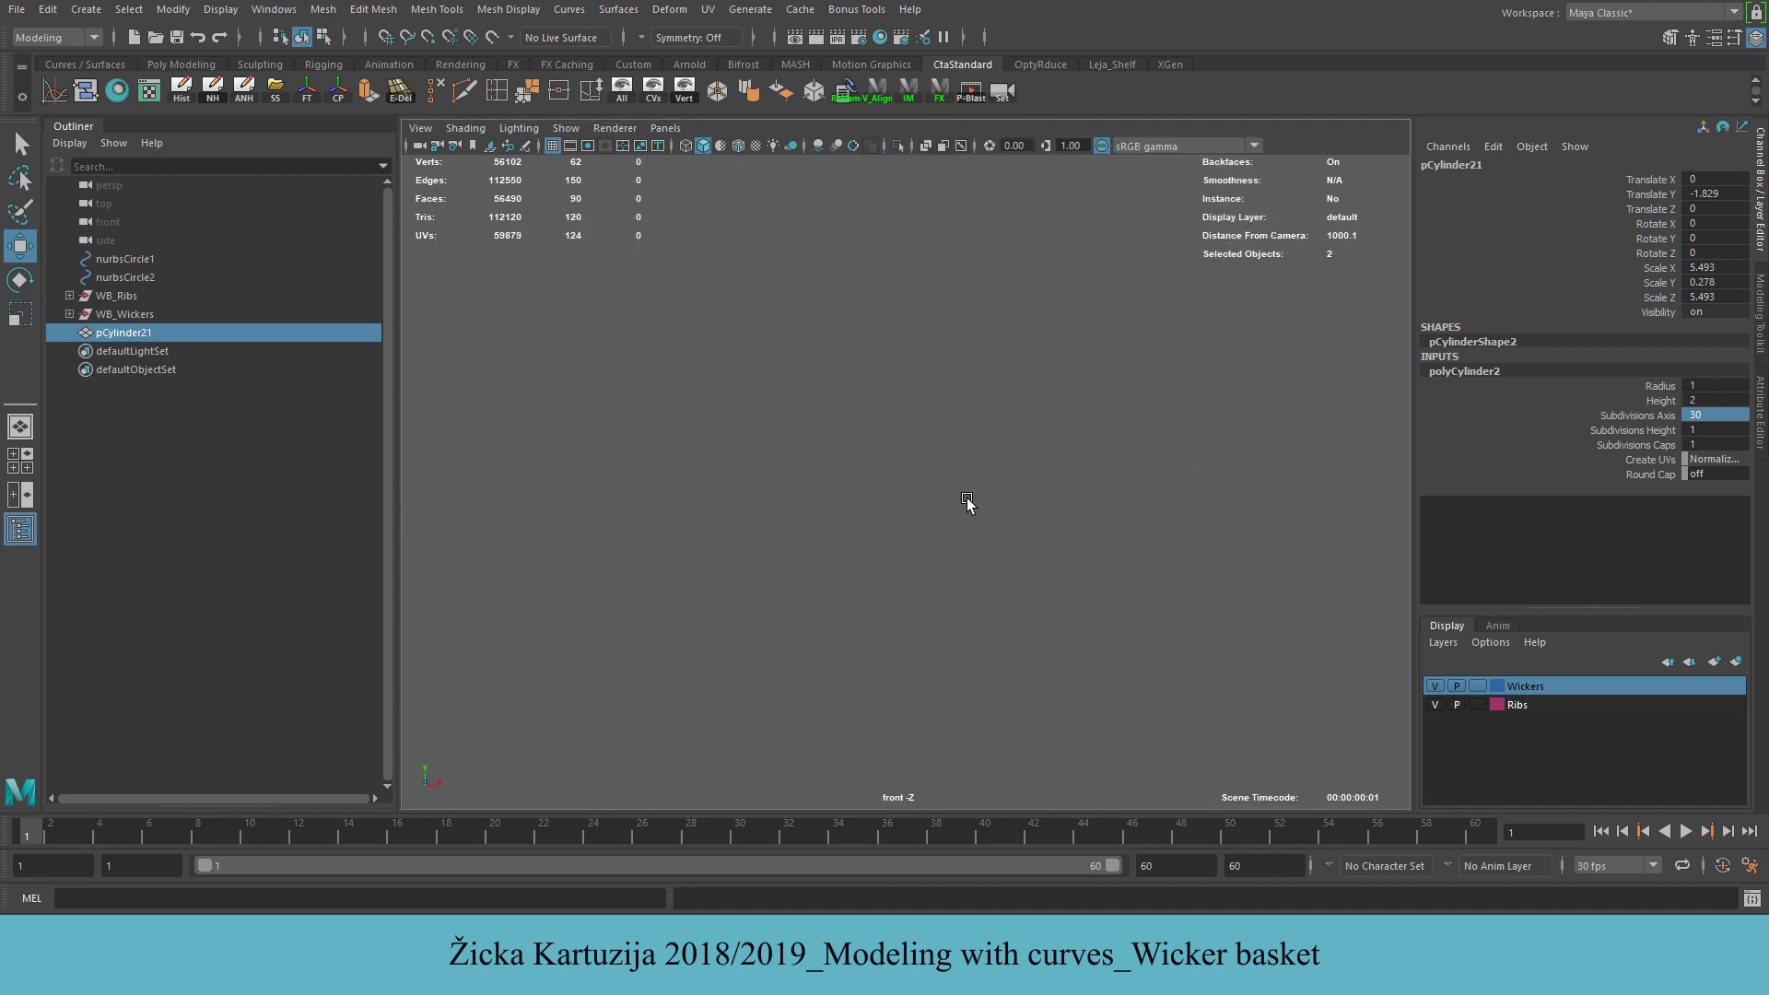
pyautogui.hotkey('ctrl', 'a')
pyautogui.click(455, 146)
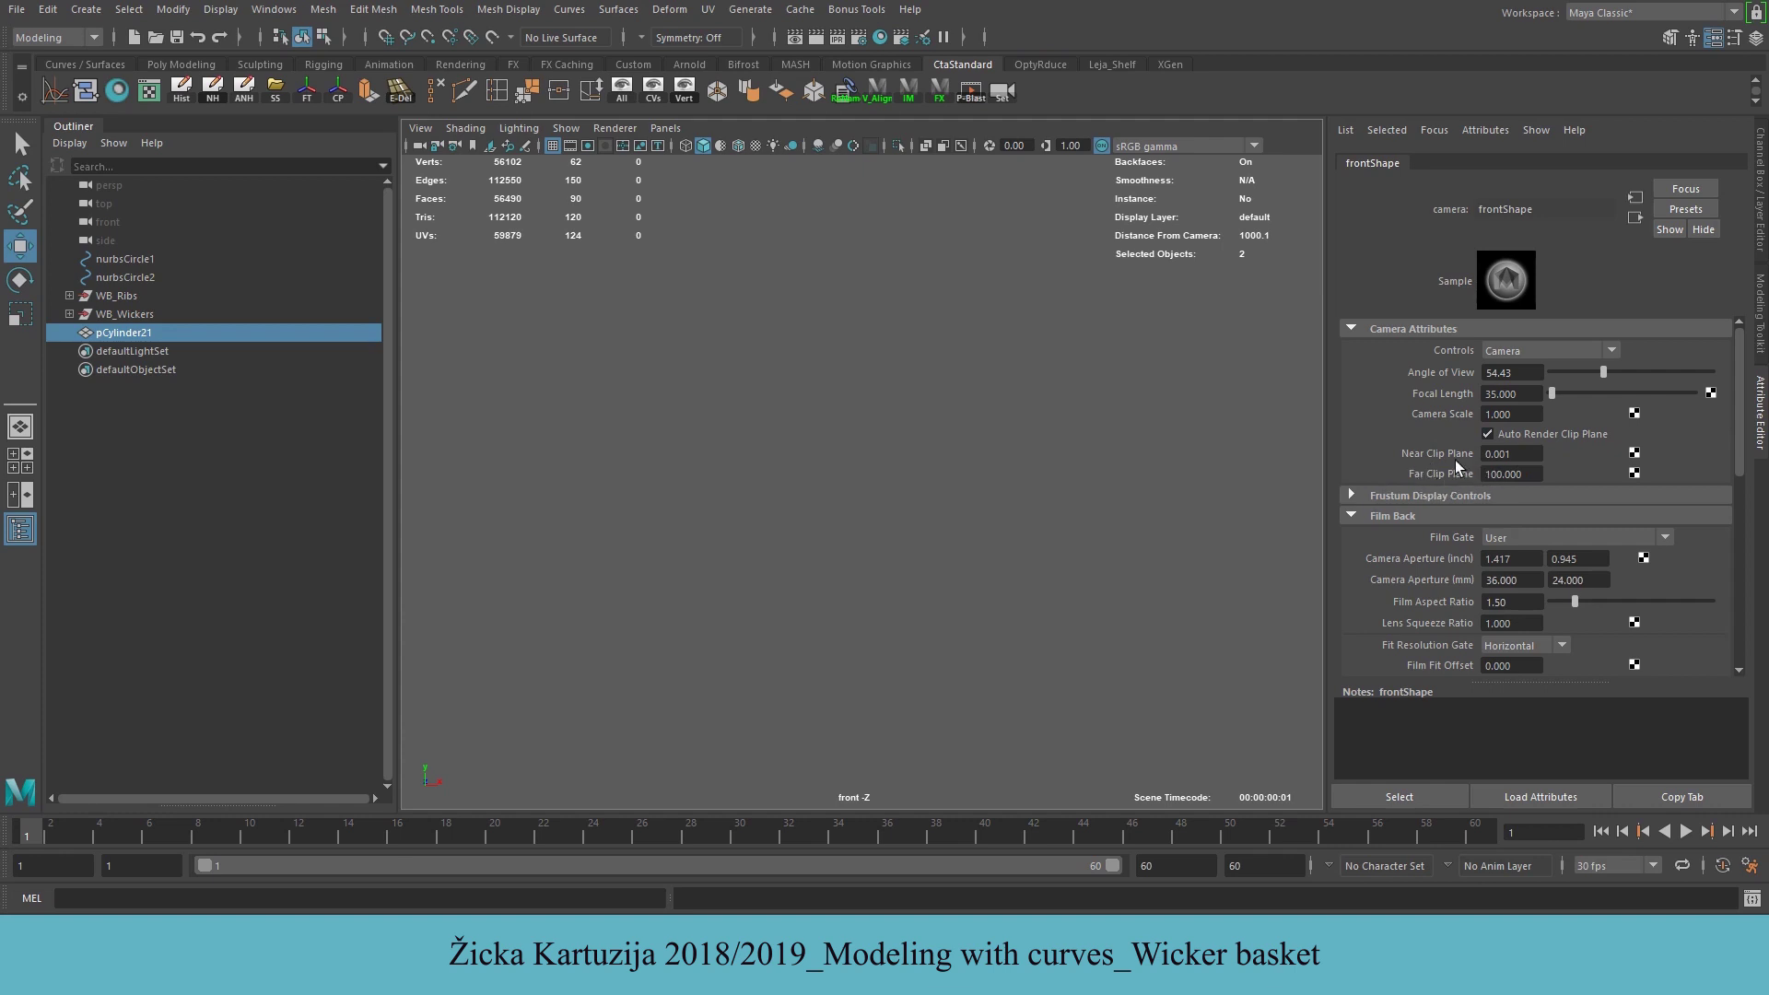
pyautogui.click(1495, 475)
pyautogui.write('00')
pyautogui.press('Return')
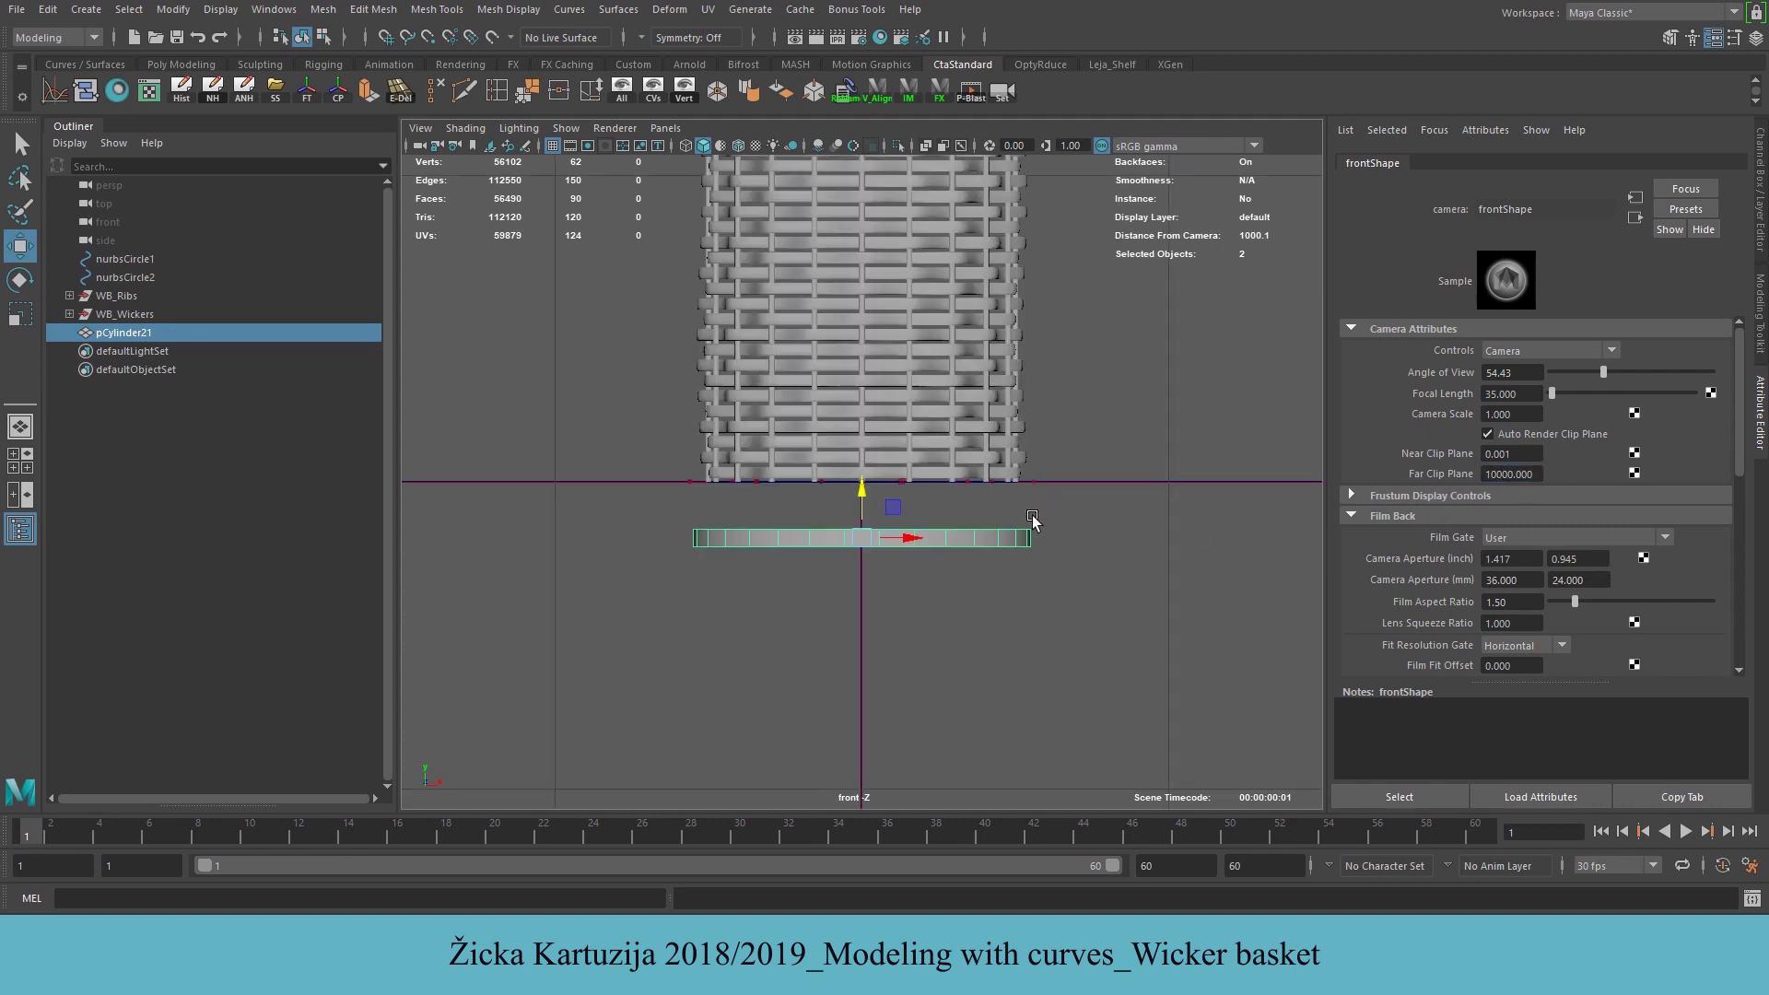
# Snap the disc's pivot to a vertex on its top face
pyautogui.keyDown('alt'); pyautogui.moveTo(1008, 626); pyautogui.dragTo(1053, 632, button='middle'); pyautogui.keyUp('alt')
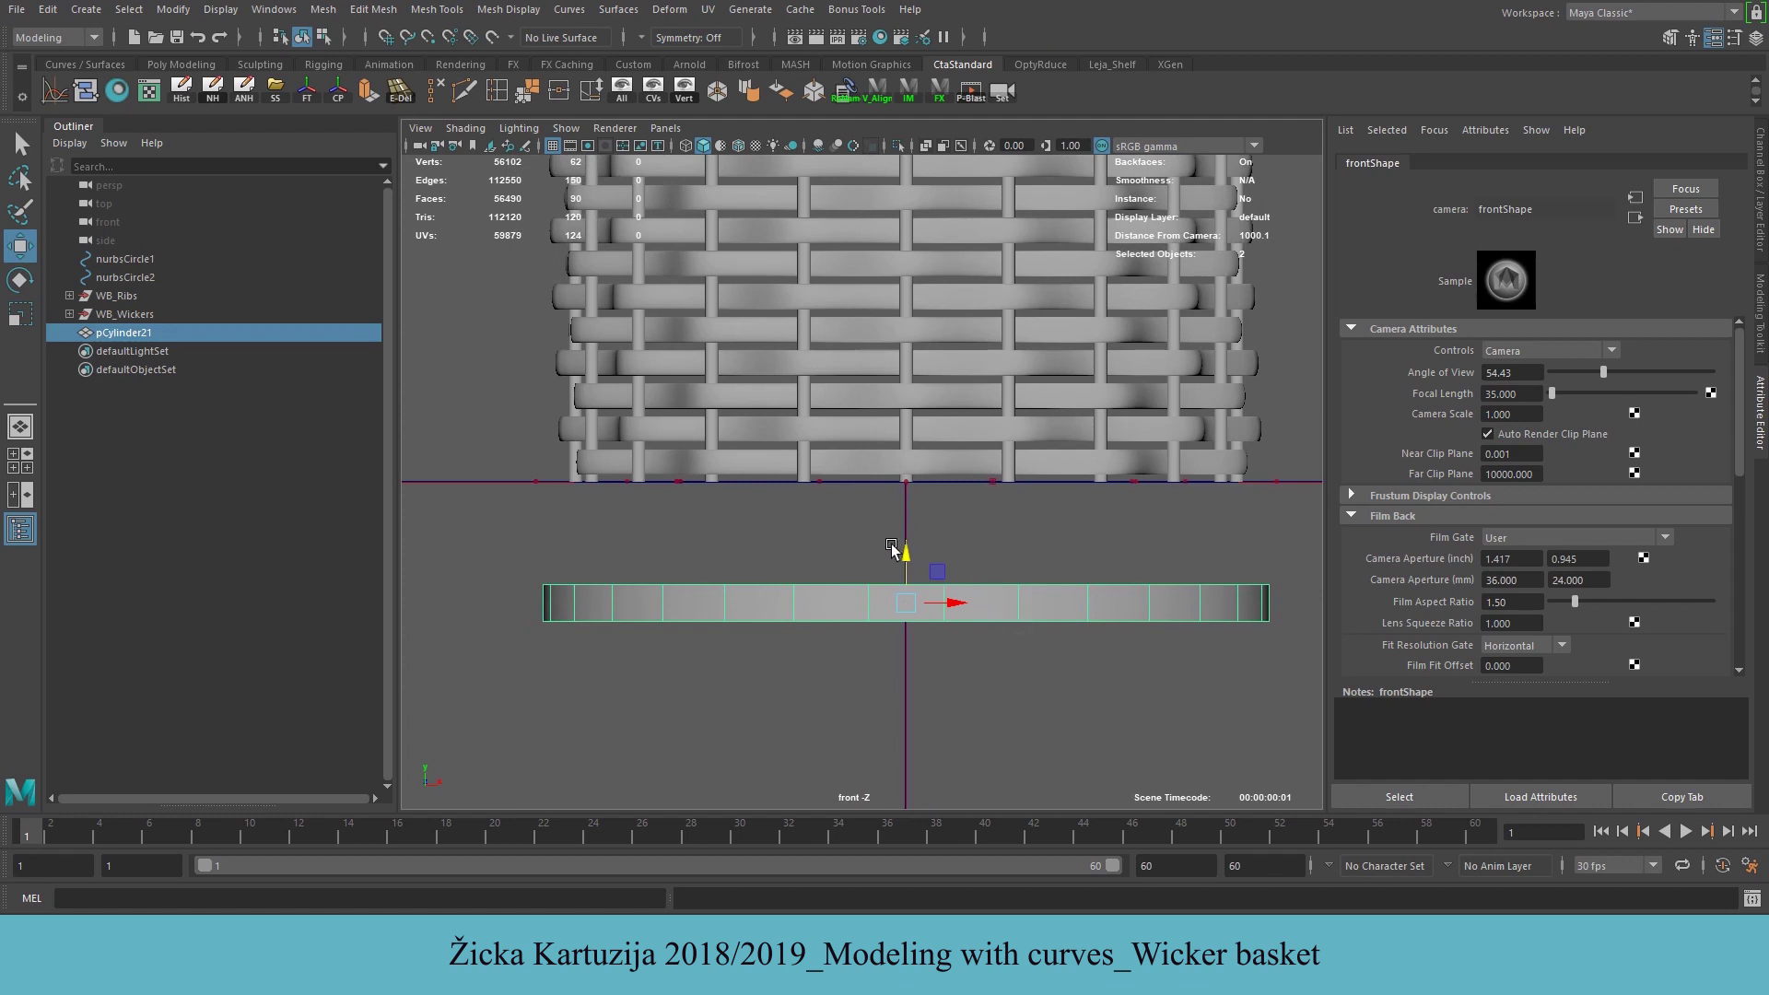
pyautogui.keyDown('alt'); pyautogui.moveTo(923, 639); pyautogui.dragTo(907, 632, button='middle'); pyautogui.keyUp('alt')
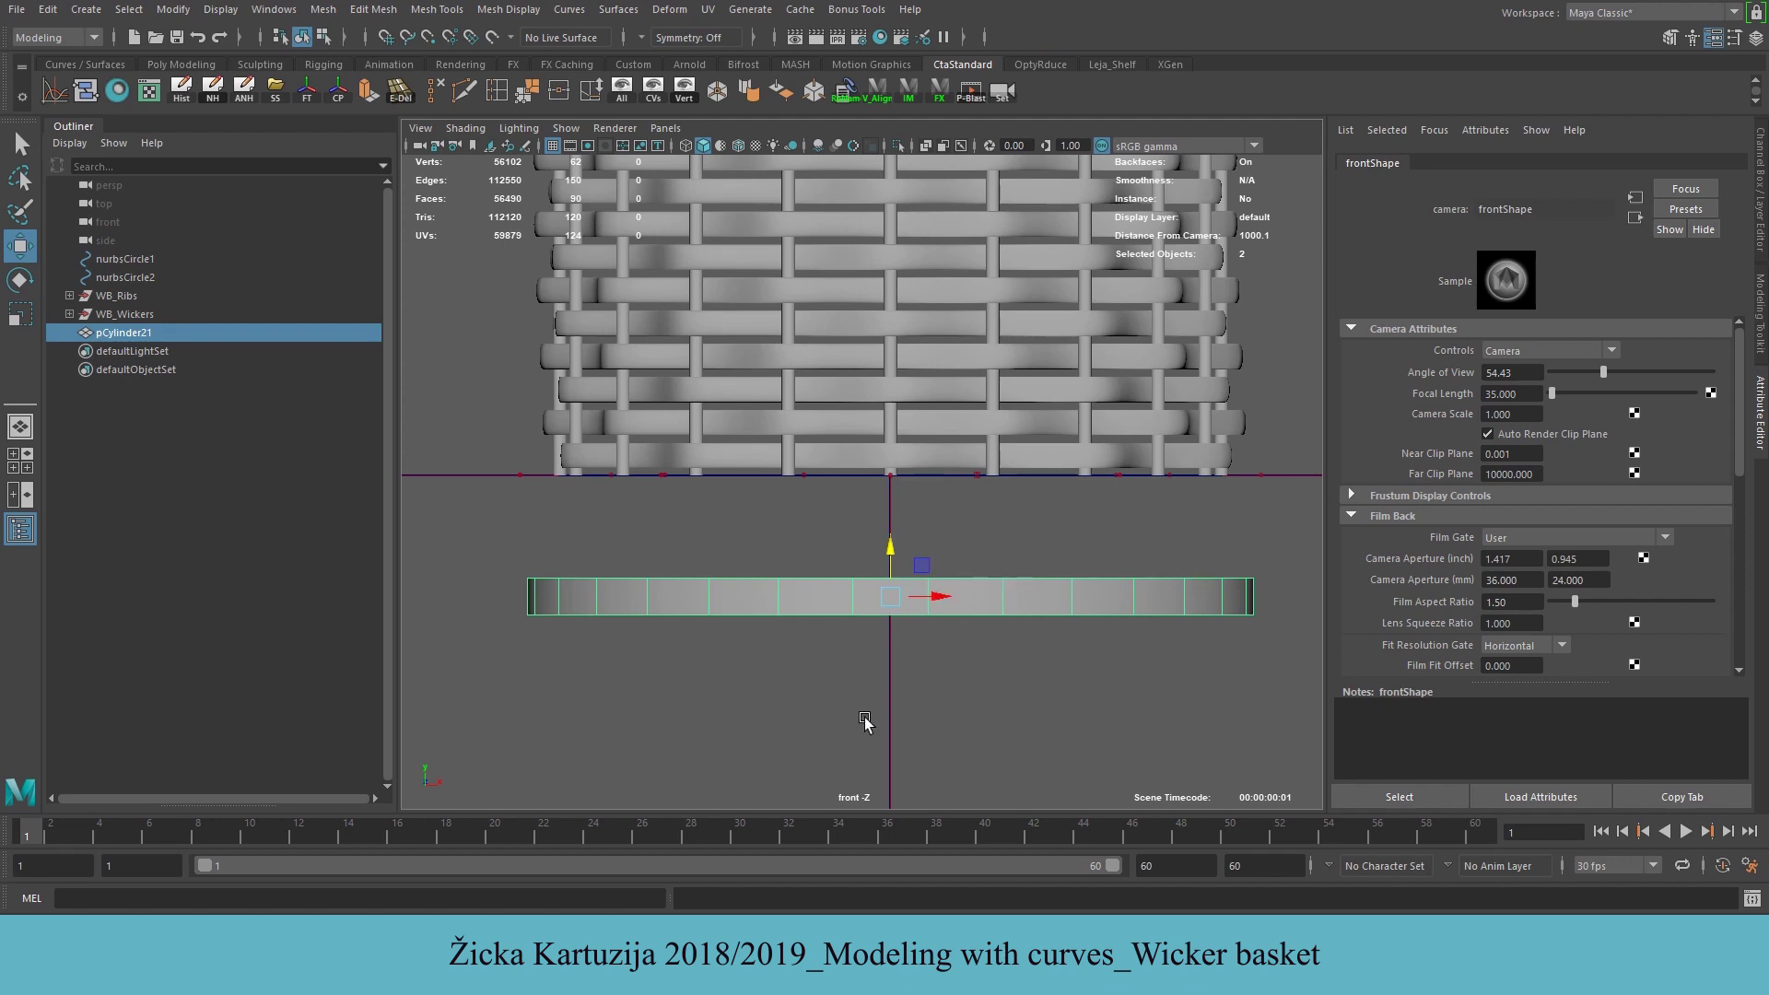
pyautogui.press('w')
pyautogui.press('d')
pyautogui.press('v')
pyautogui.moveTo(890, 550); pyautogui.dragTo(890, 543)
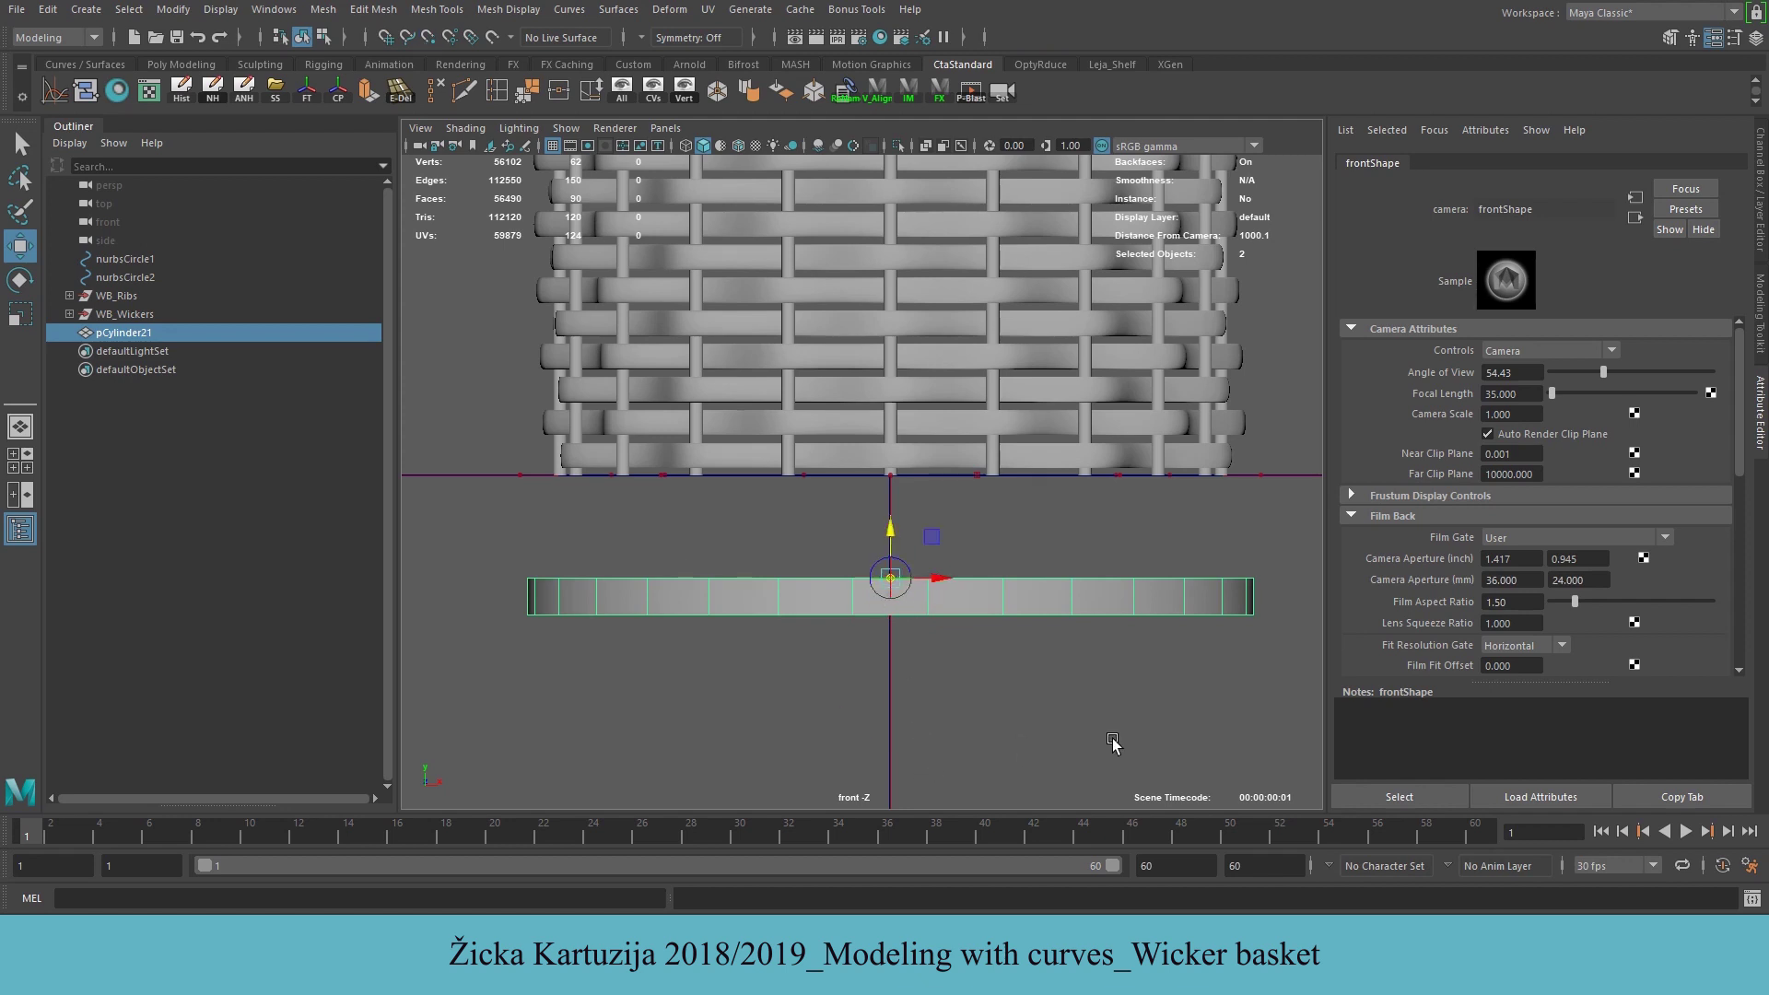
# Snap the disc upward so its top face meets the basket's underside at ground level, and clear the selection in the perspective view
pyautogui.press('d')
pyautogui.press('v')
pyautogui.moveTo(887, 532); pyautogui.dragTo(889, 487)
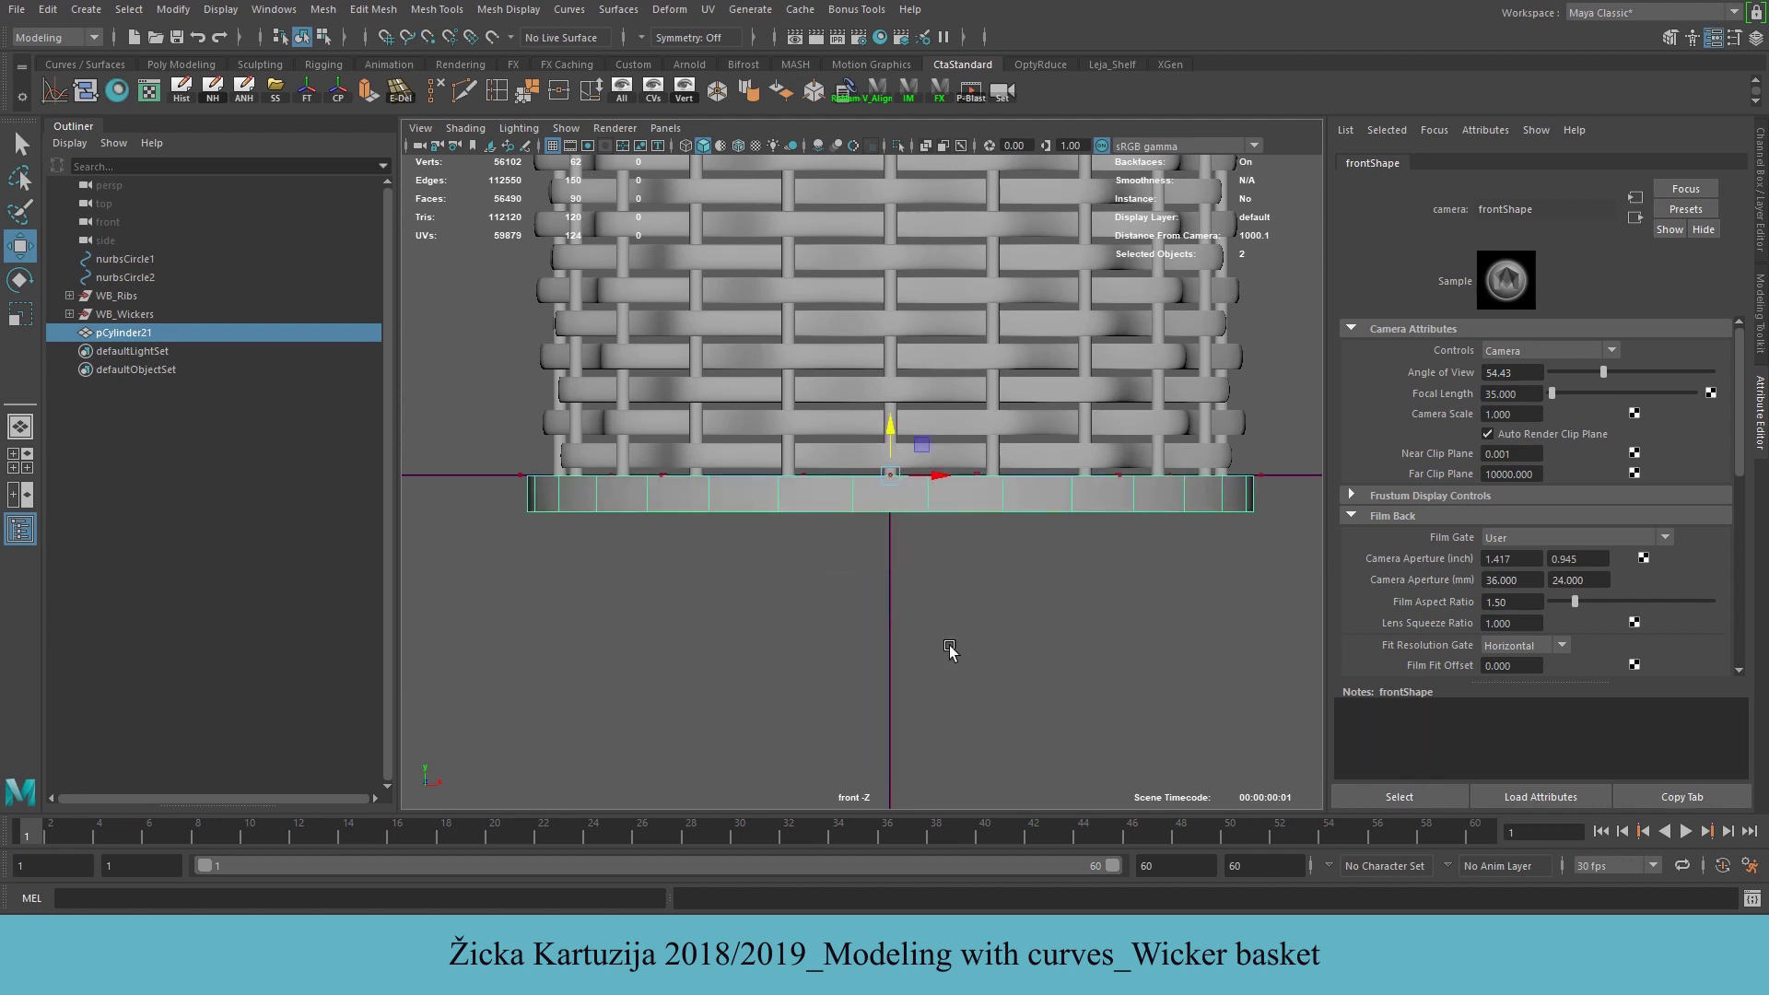
pyautogui.press('space')
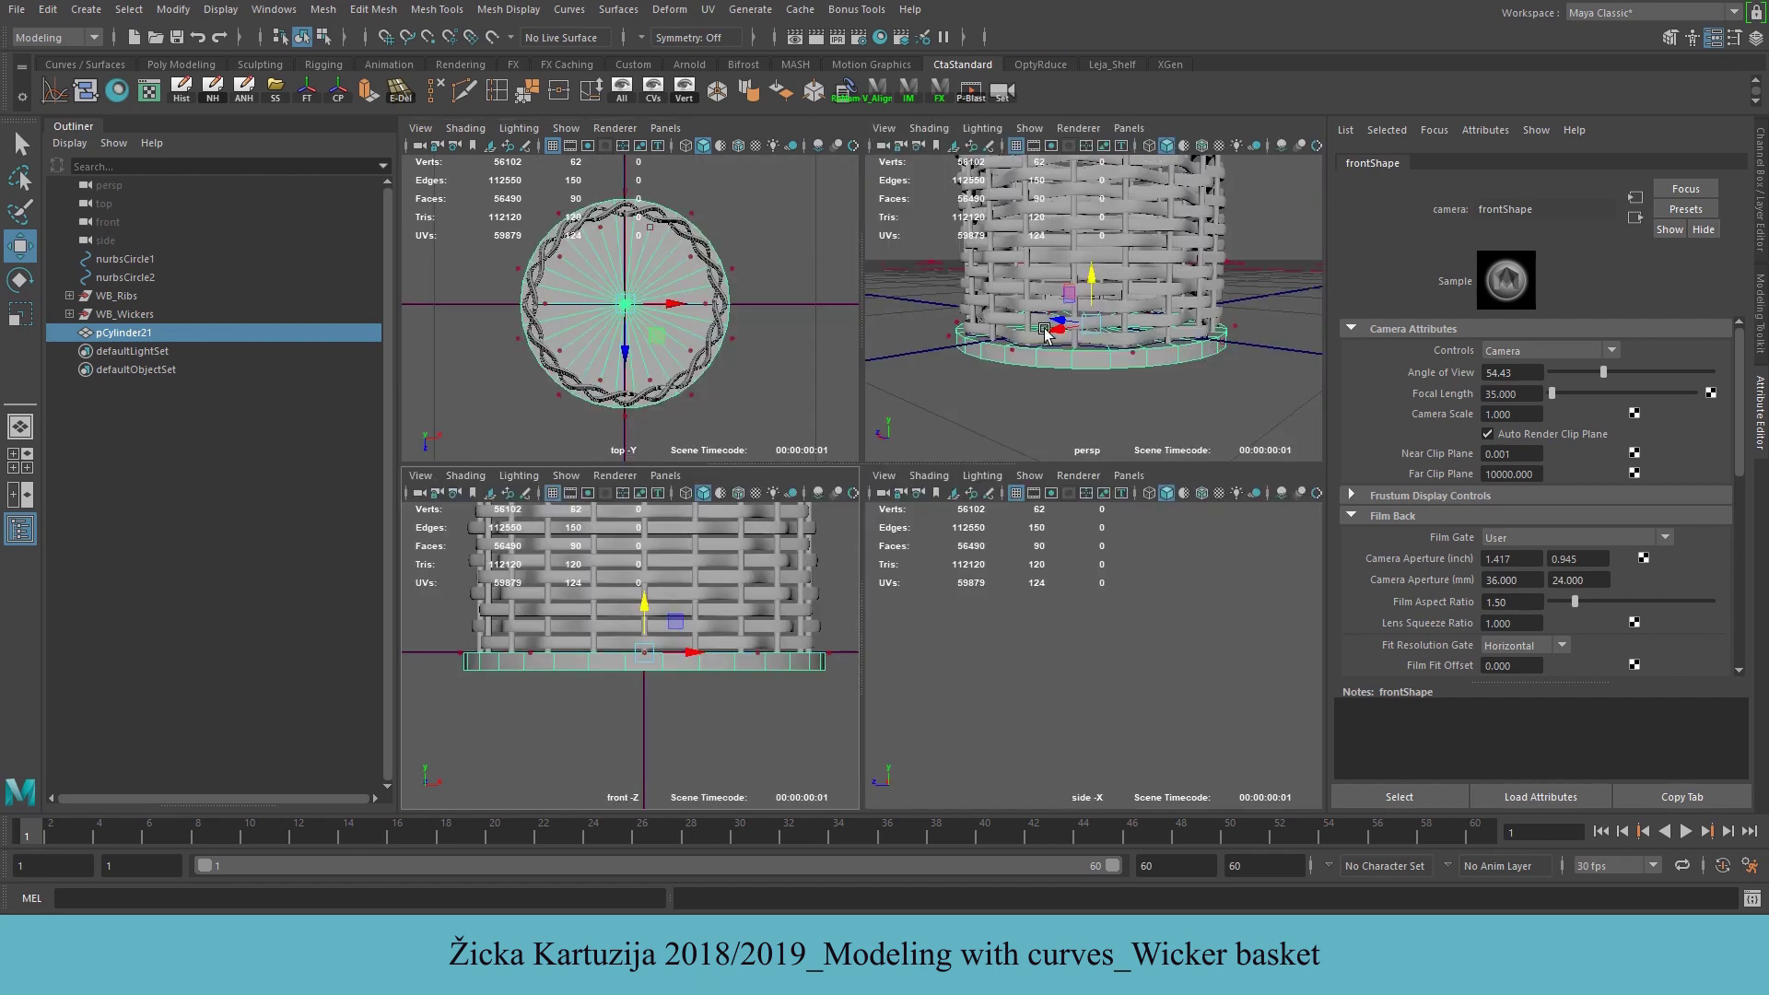
pyautogui.press('space')
pyautogui.scroll(-4, 993, 502)
pyautogui.keyDown('alt'); pyautogui.moveTo(979, 345); pyautogui.dragTo(1019, 442); pyautogui.keyUp('alt')
pyautogui.click(1024, 737)
pyautogui.keyDown('alt'); pyautogui.moveTo(1024, 737); pyautogui.dragTo(1064, 610); pyautogui.keyUp('alt')
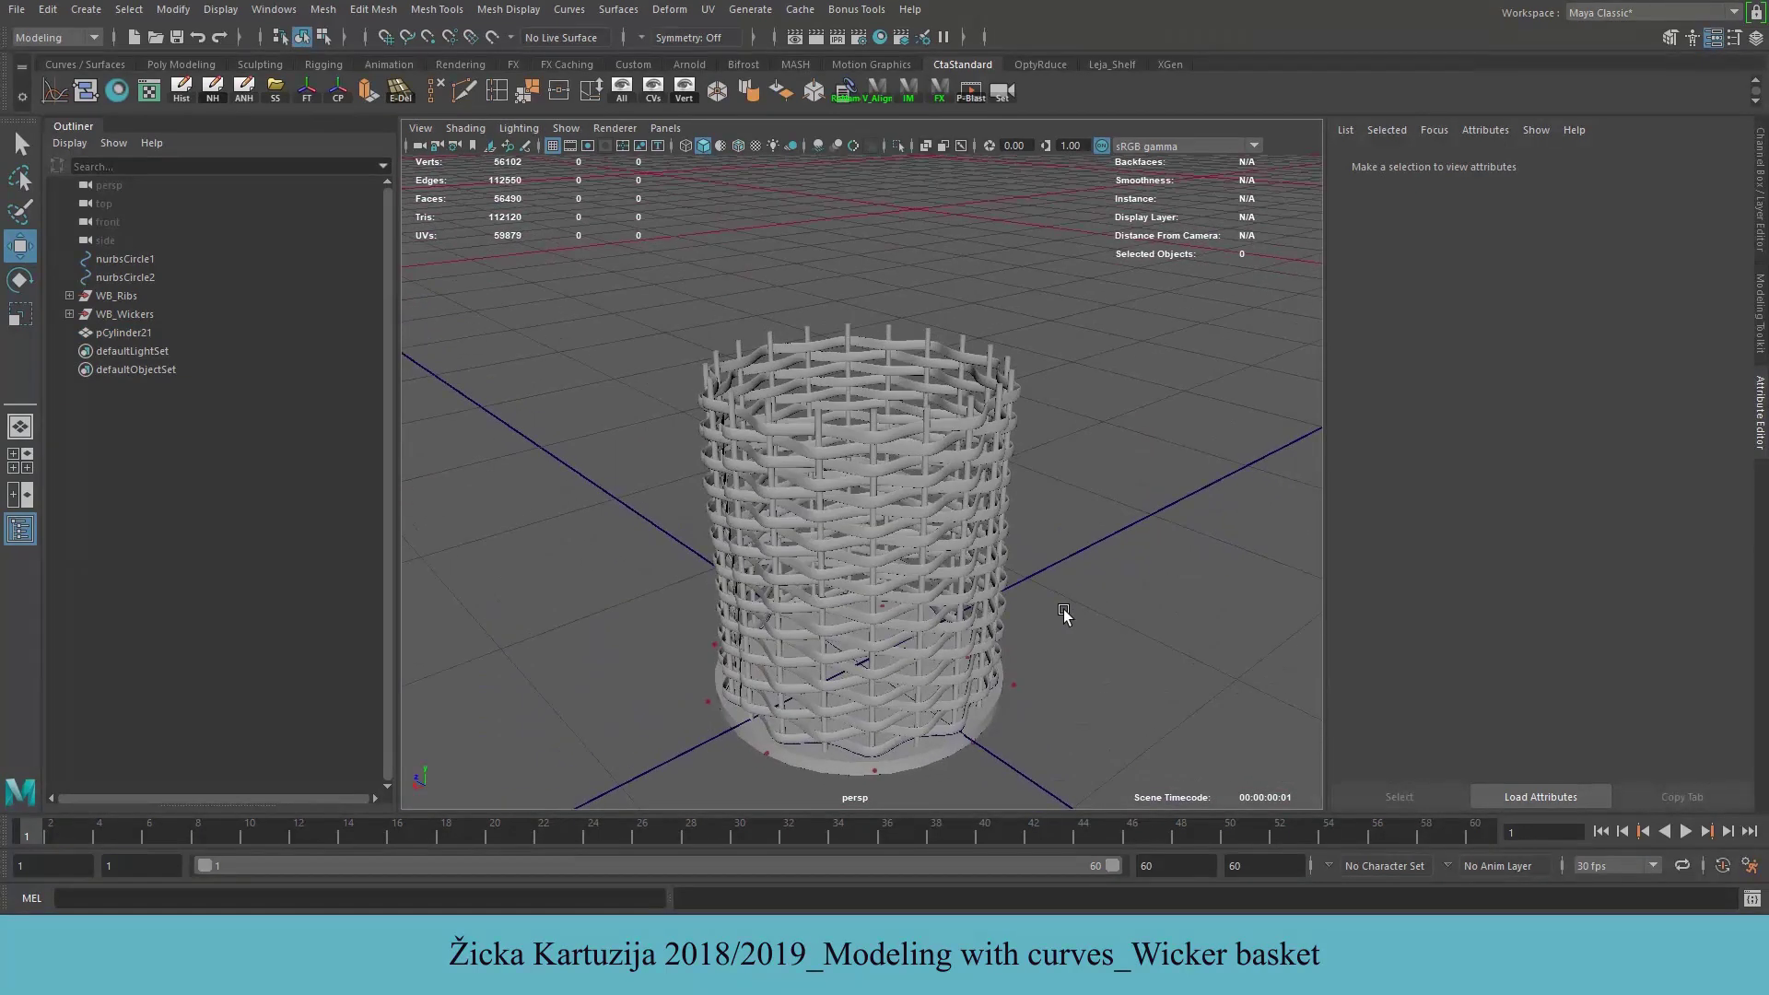
# Put the base disc in a new display layer named Bottom with a teal layer color
pyautogui.click(939, 751)
pyautogui.click(1754, 39)
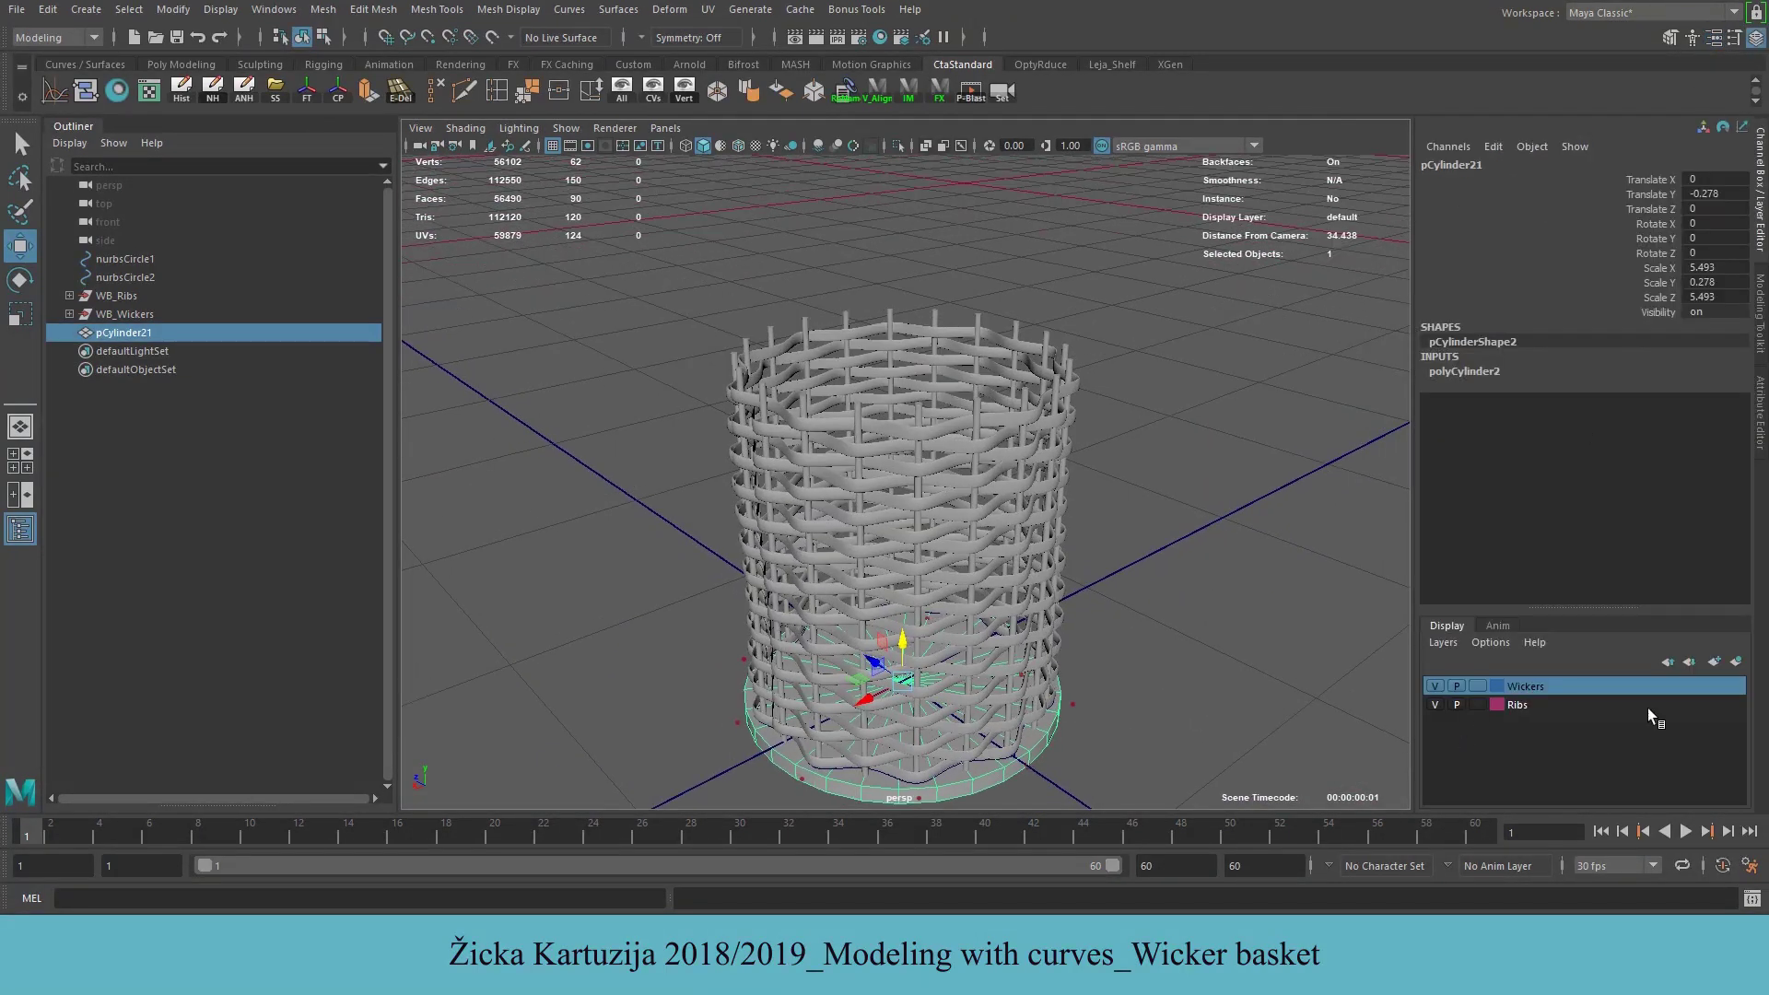
pyautogui.click(1735, 662)
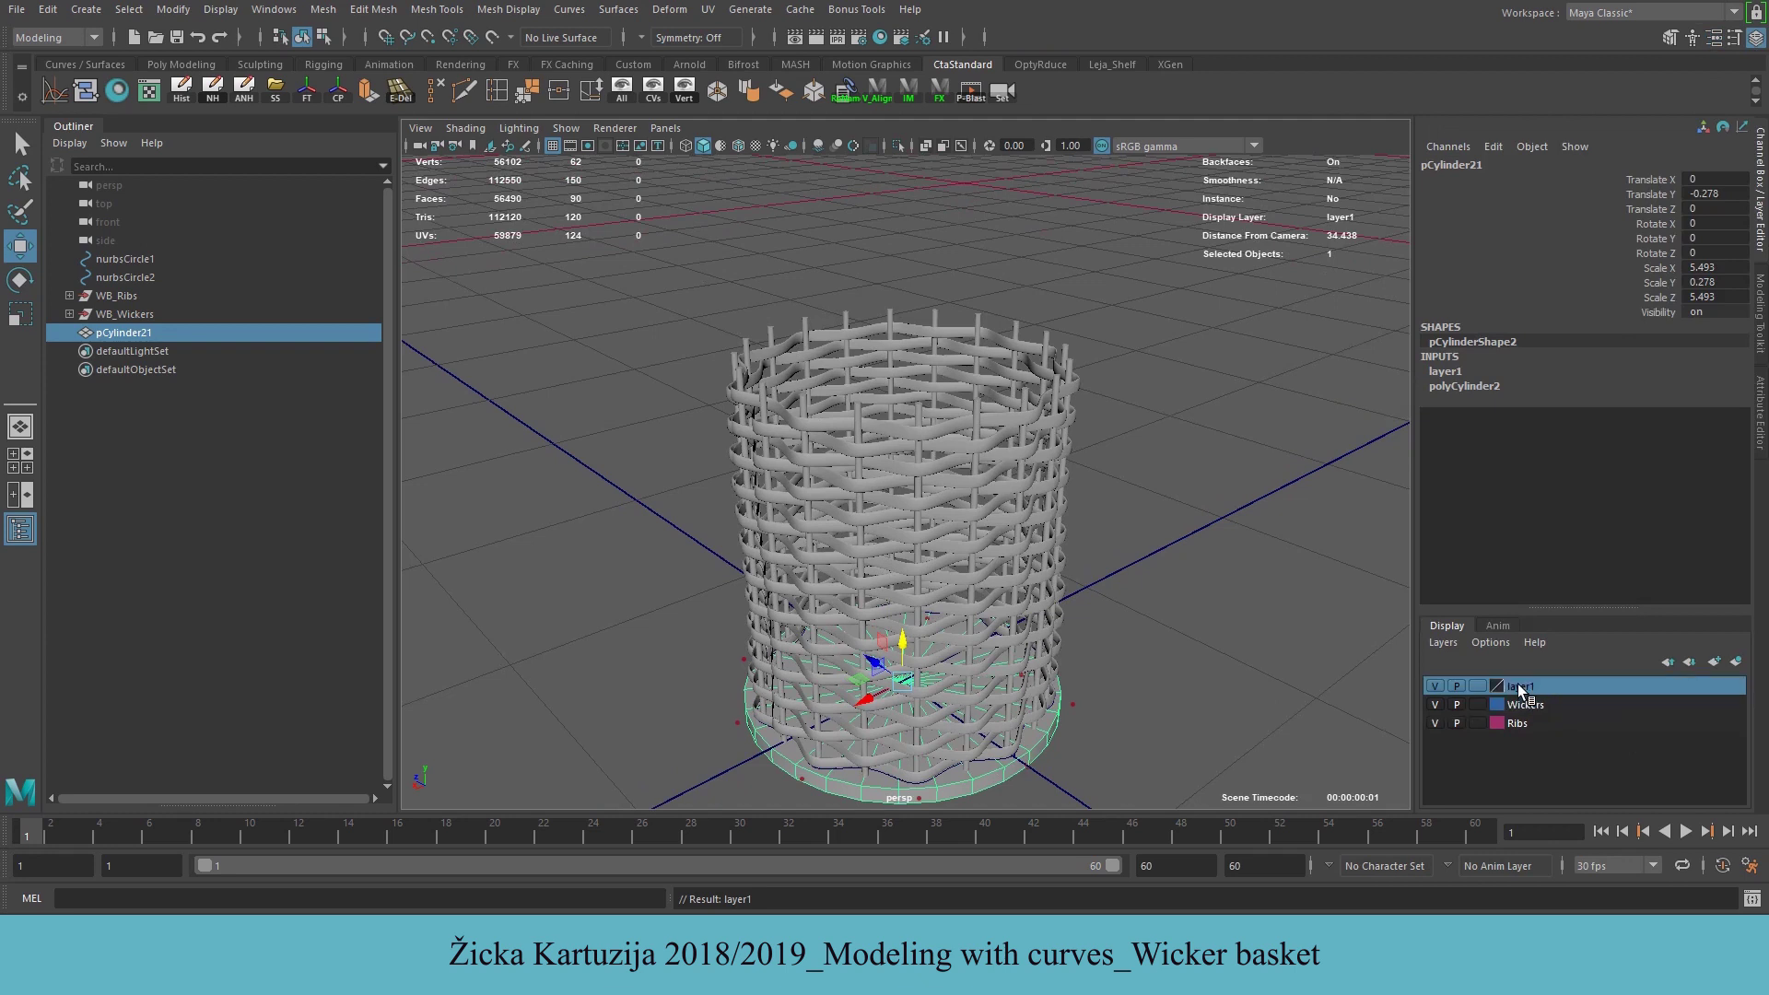
pyautogui.doubleClick(1543, 687)
pyautogui.write('Bo')
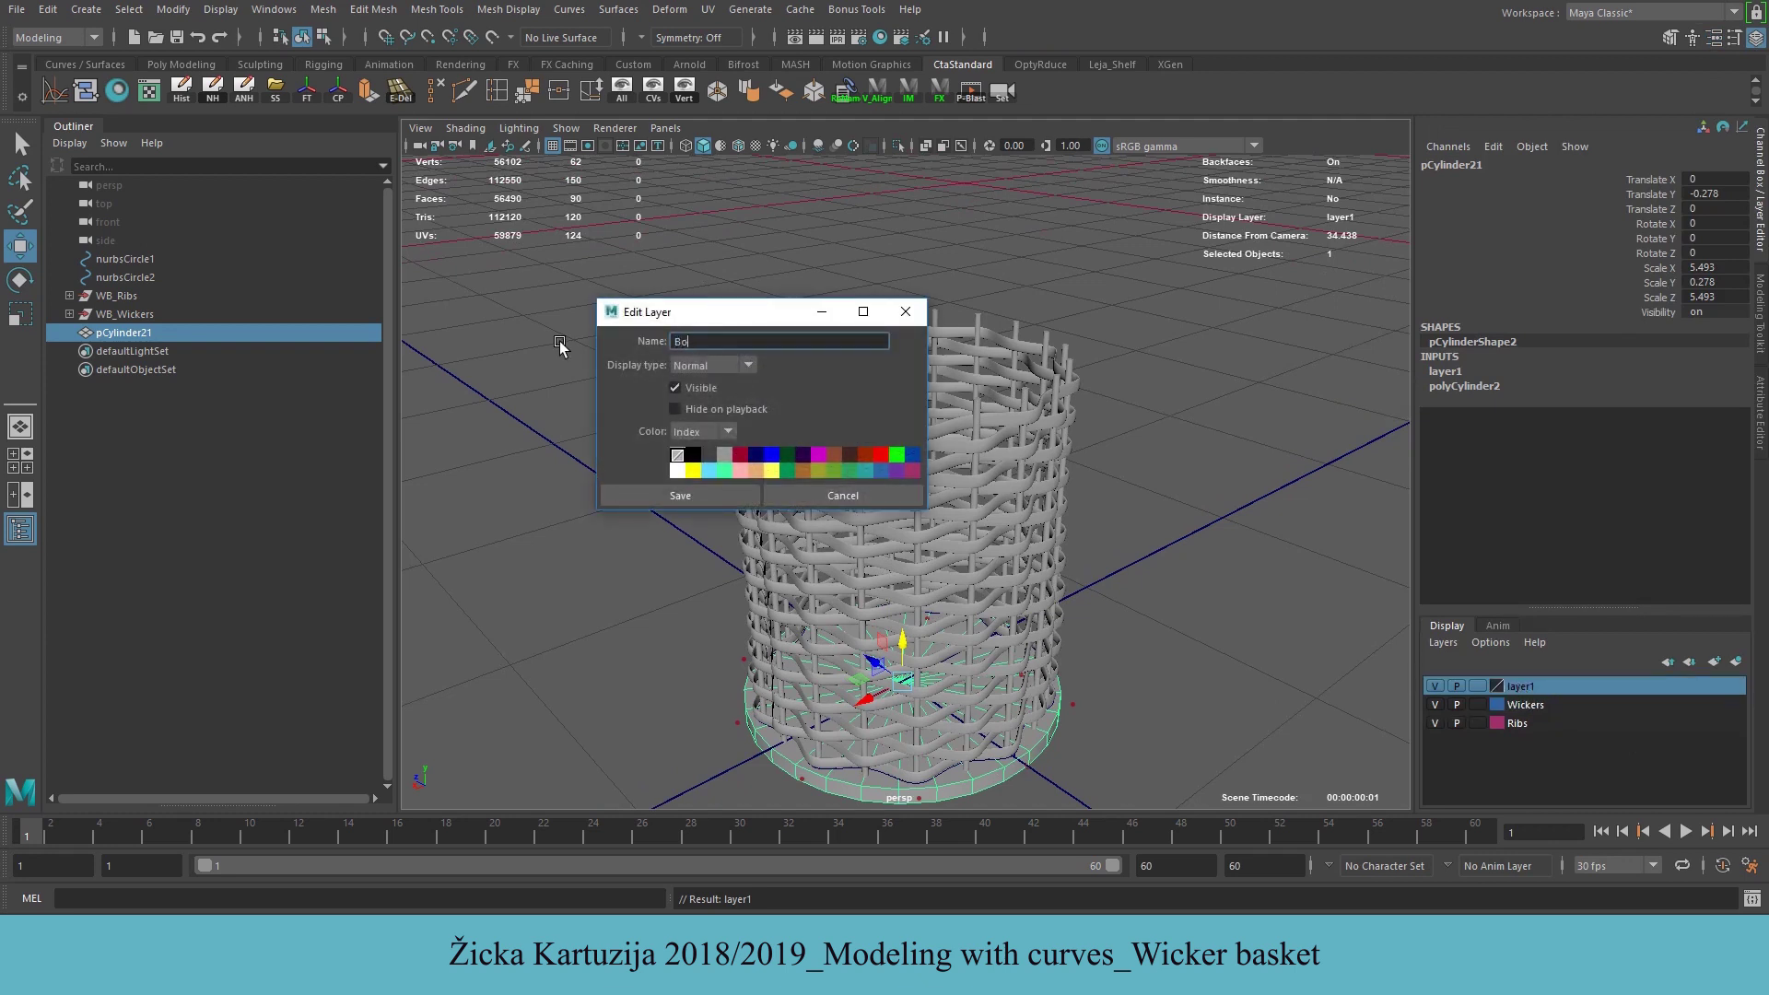
pyautogui.write('ttom')
pyautogui.press('Return')
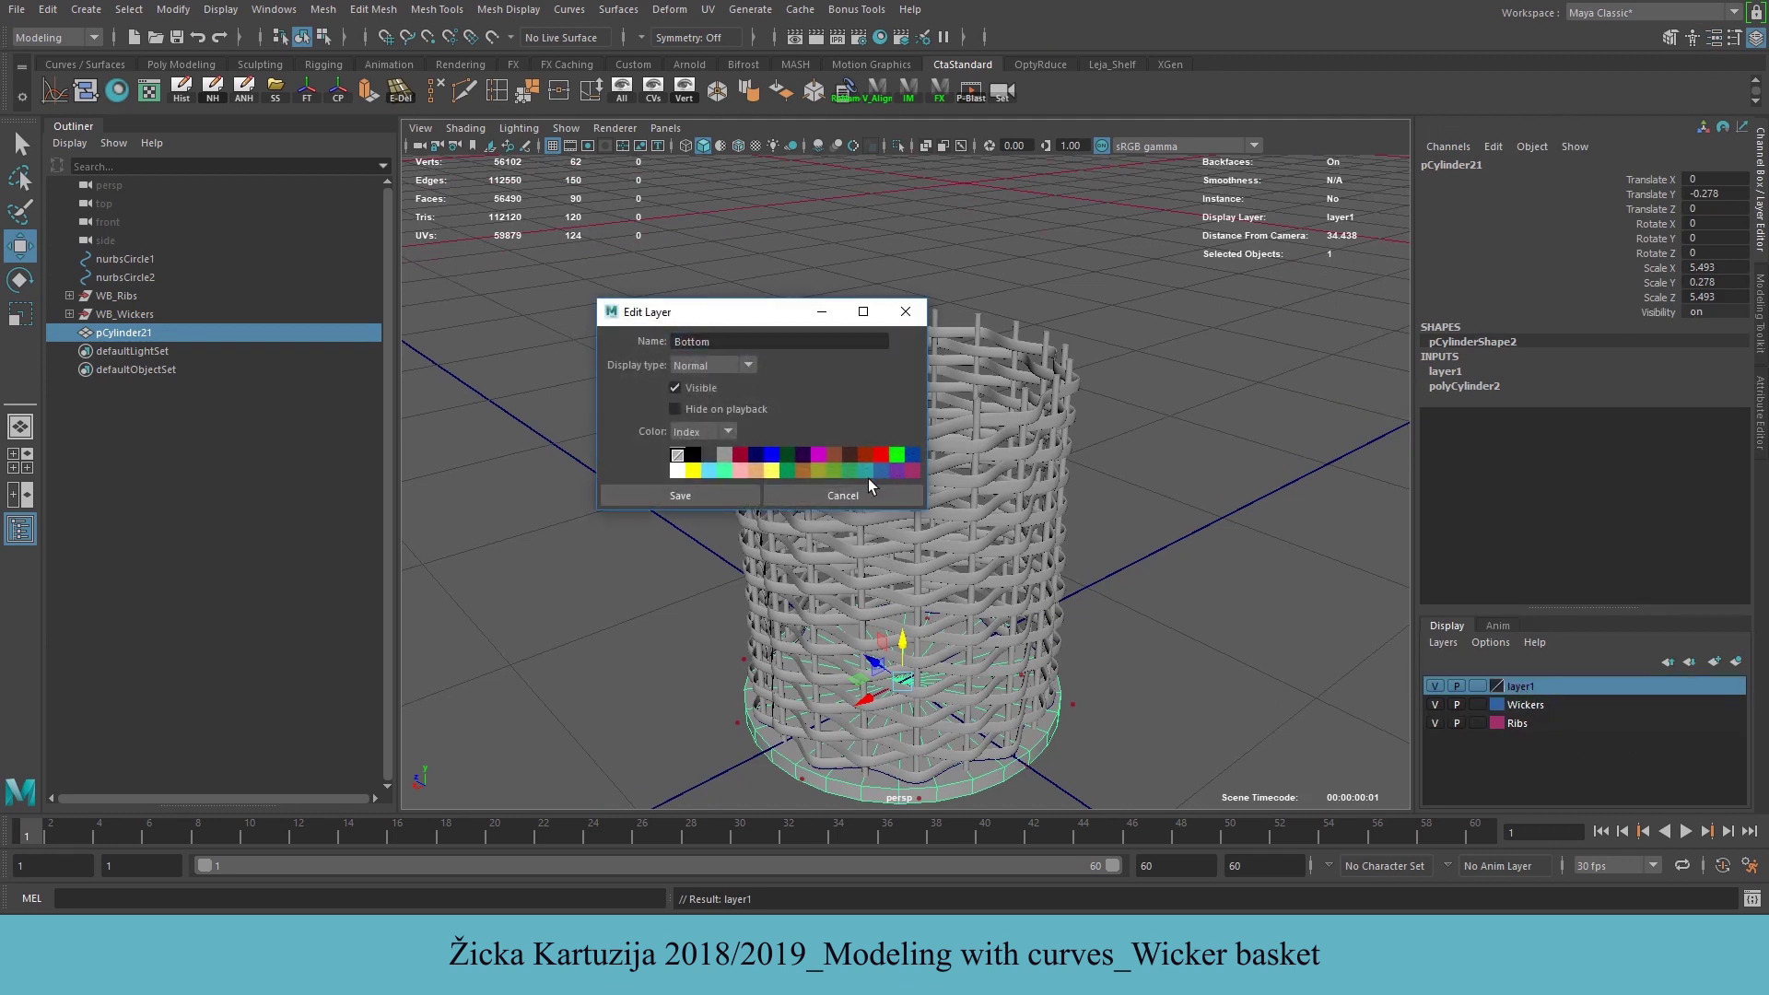
pyautogui.click(739, 498)
pyautogui.keyDown('alt'); pyautogui.moveTo(1027, 612); pyautogui.dragTo(1075, 511, button='middle'); pyautogui.keyUp('alt')
pyautogui.click(1332, 615)
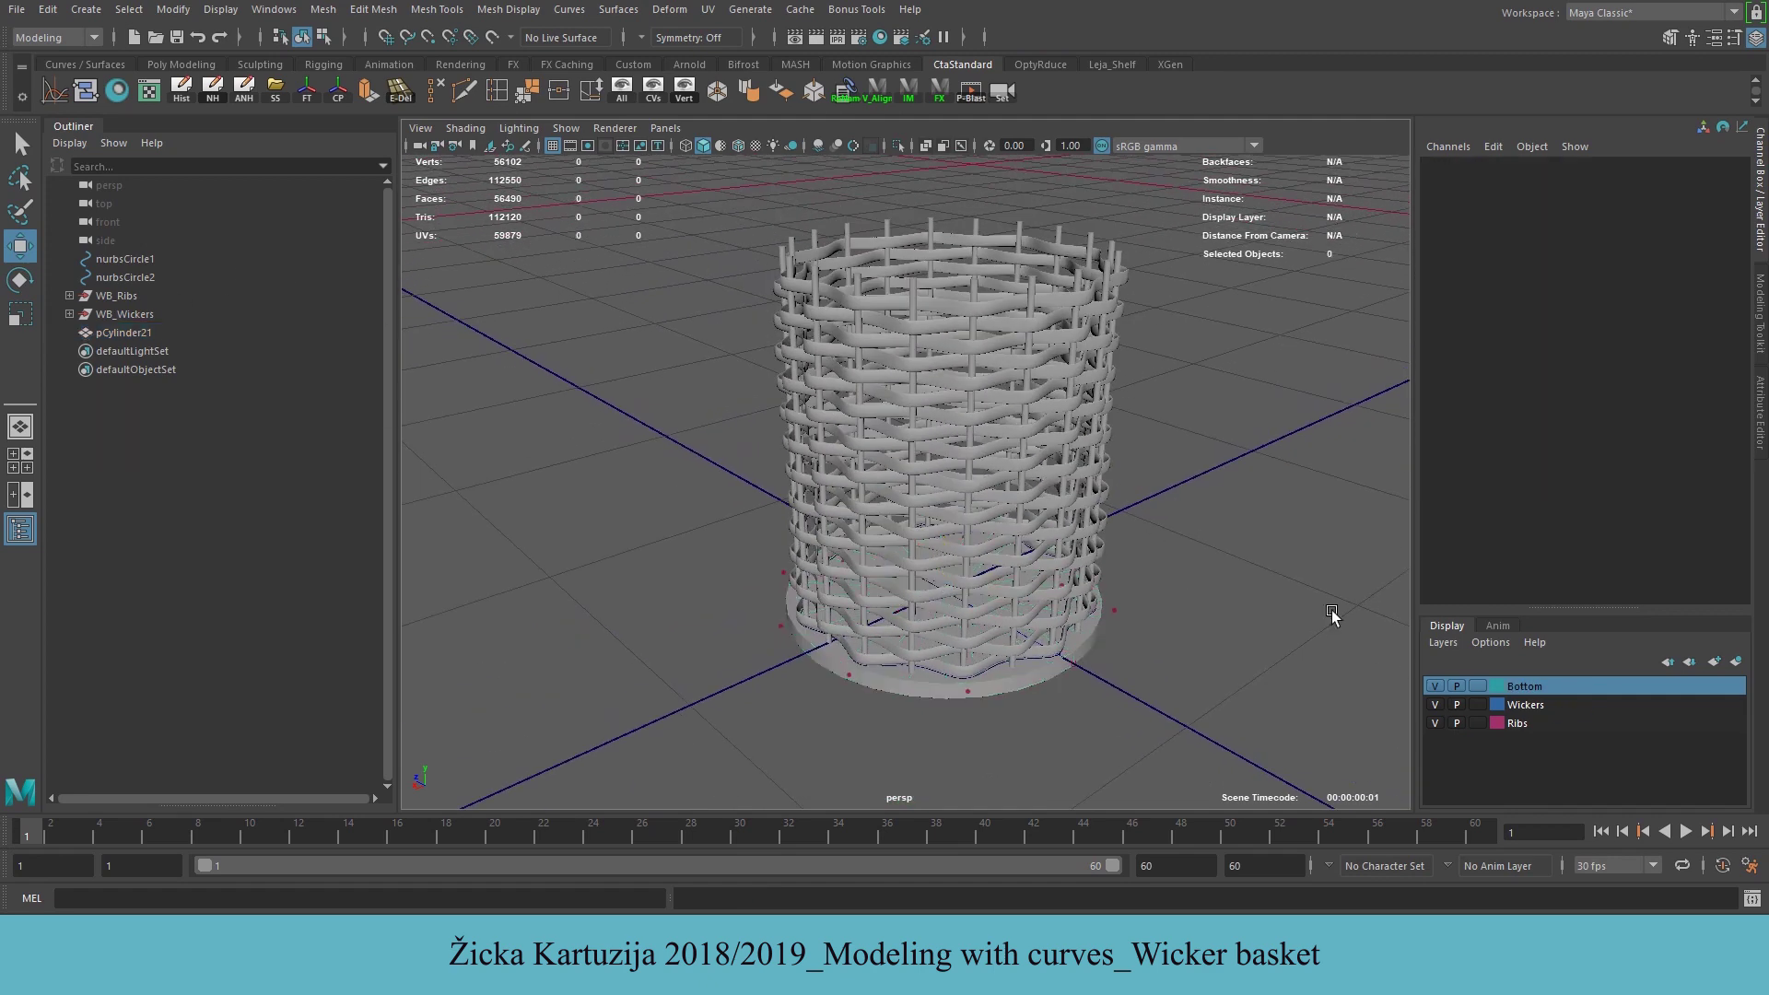
# Hide the Bottom, Wickers and Ribs layers
pyautogui.keyDown('alt'); pyautogui.moveTo(980, 278); pyautogui.dragTo(971, 424, button='middle'); pyautogui.keyUp('alt')
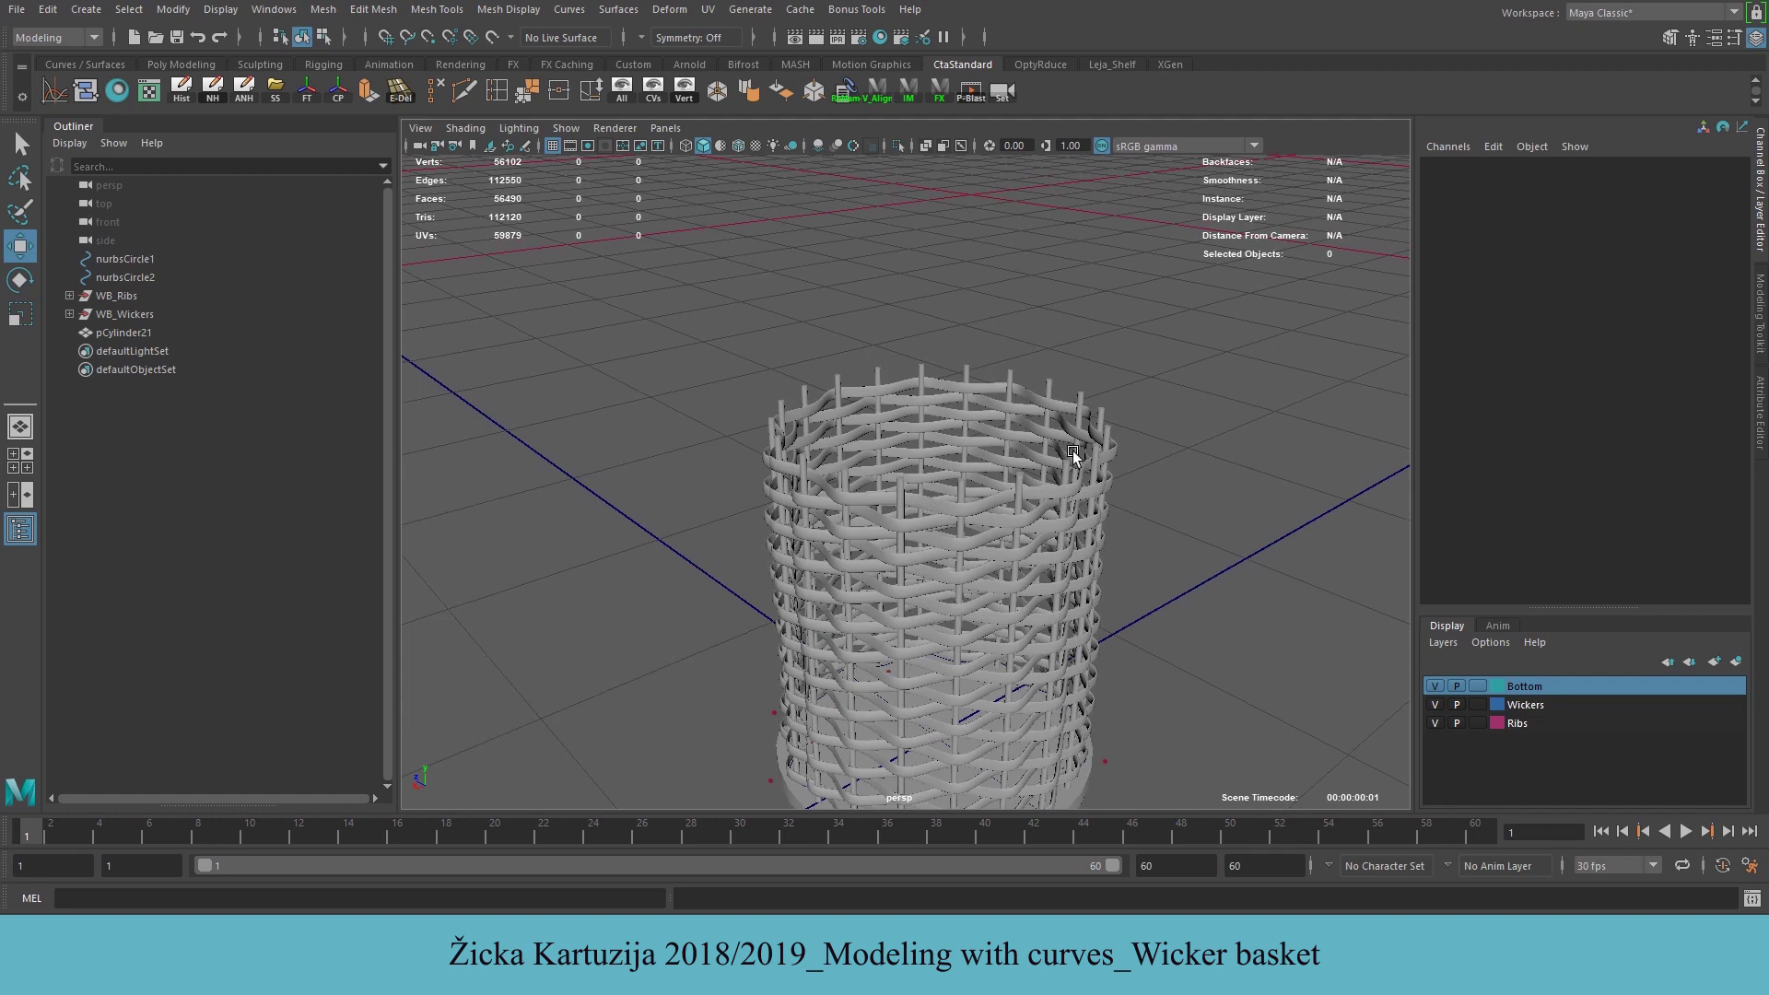
pyautogui.click(1436, 686)
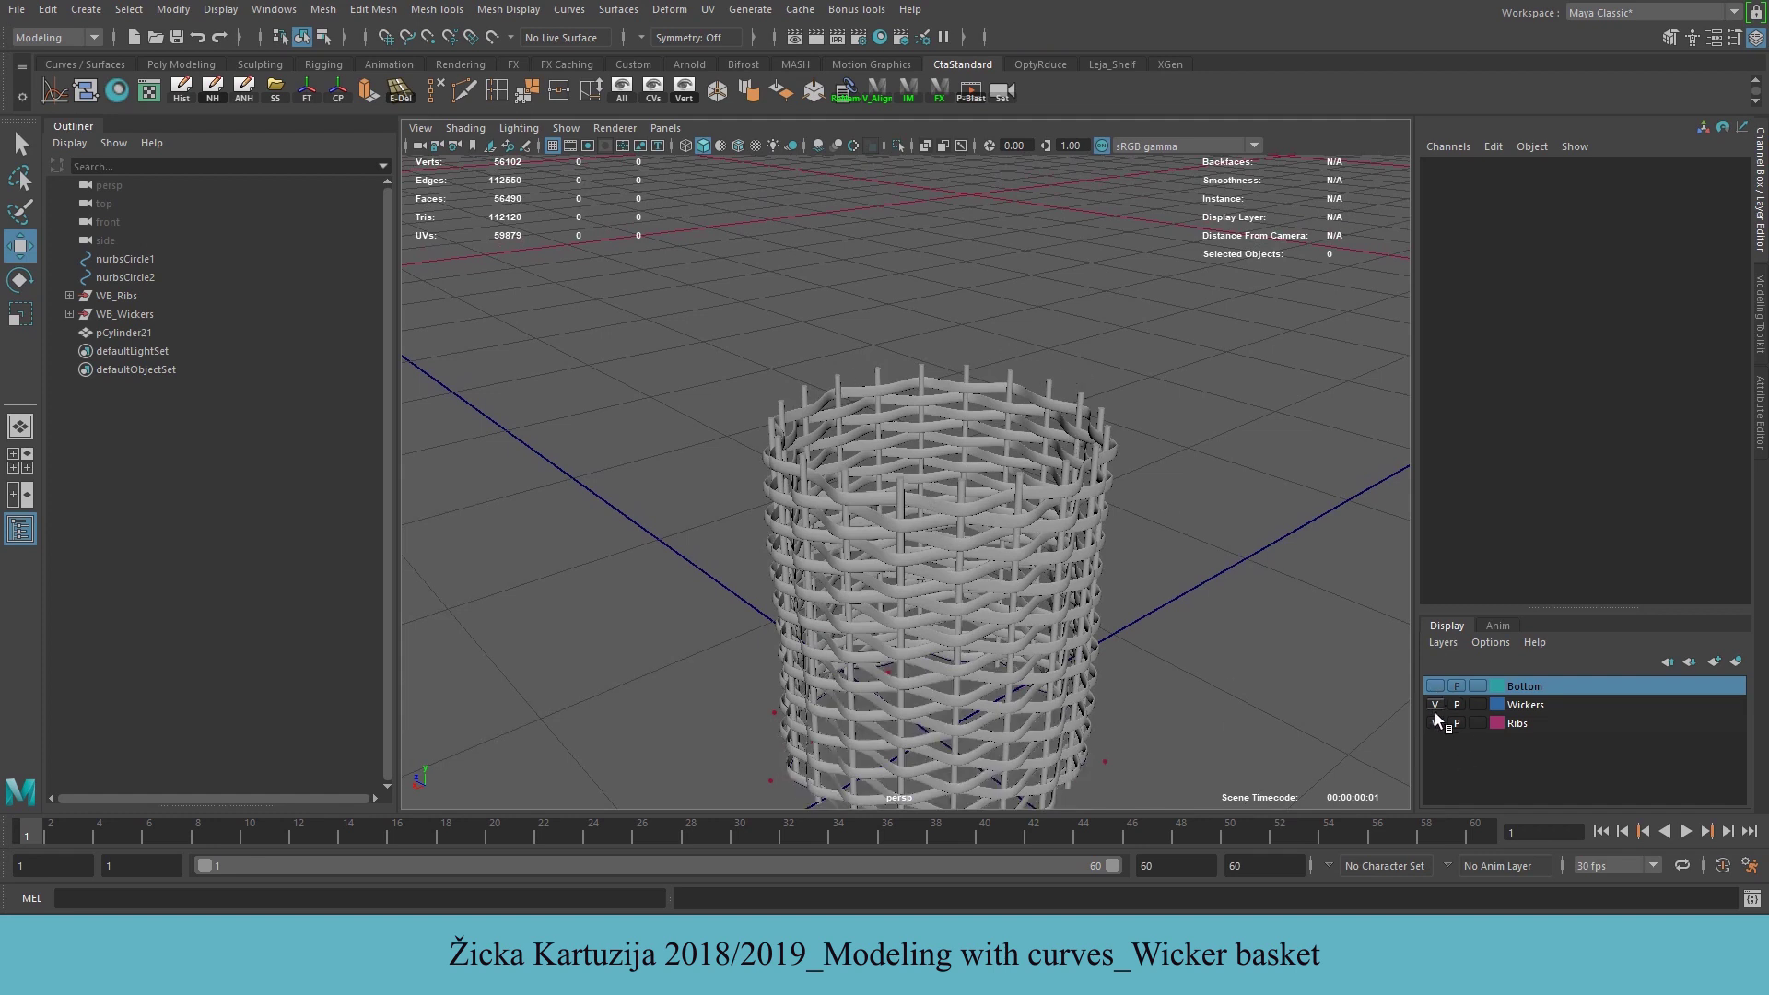
pyautogui.click(1435, 704)
pyautogui.click(1435, 723)
# Select the remaining wavy circle curve and add it to the Wickers layer
pyautogui.keyDown('alt'); pyautogui.moveTo(1069, 659); pyautogui.dragTo(870, 475, button='middle'); pyautogui.keyUp('alt')
pyautogui.moveTo(847, 480); pyautogui.dragTo(938, 535)
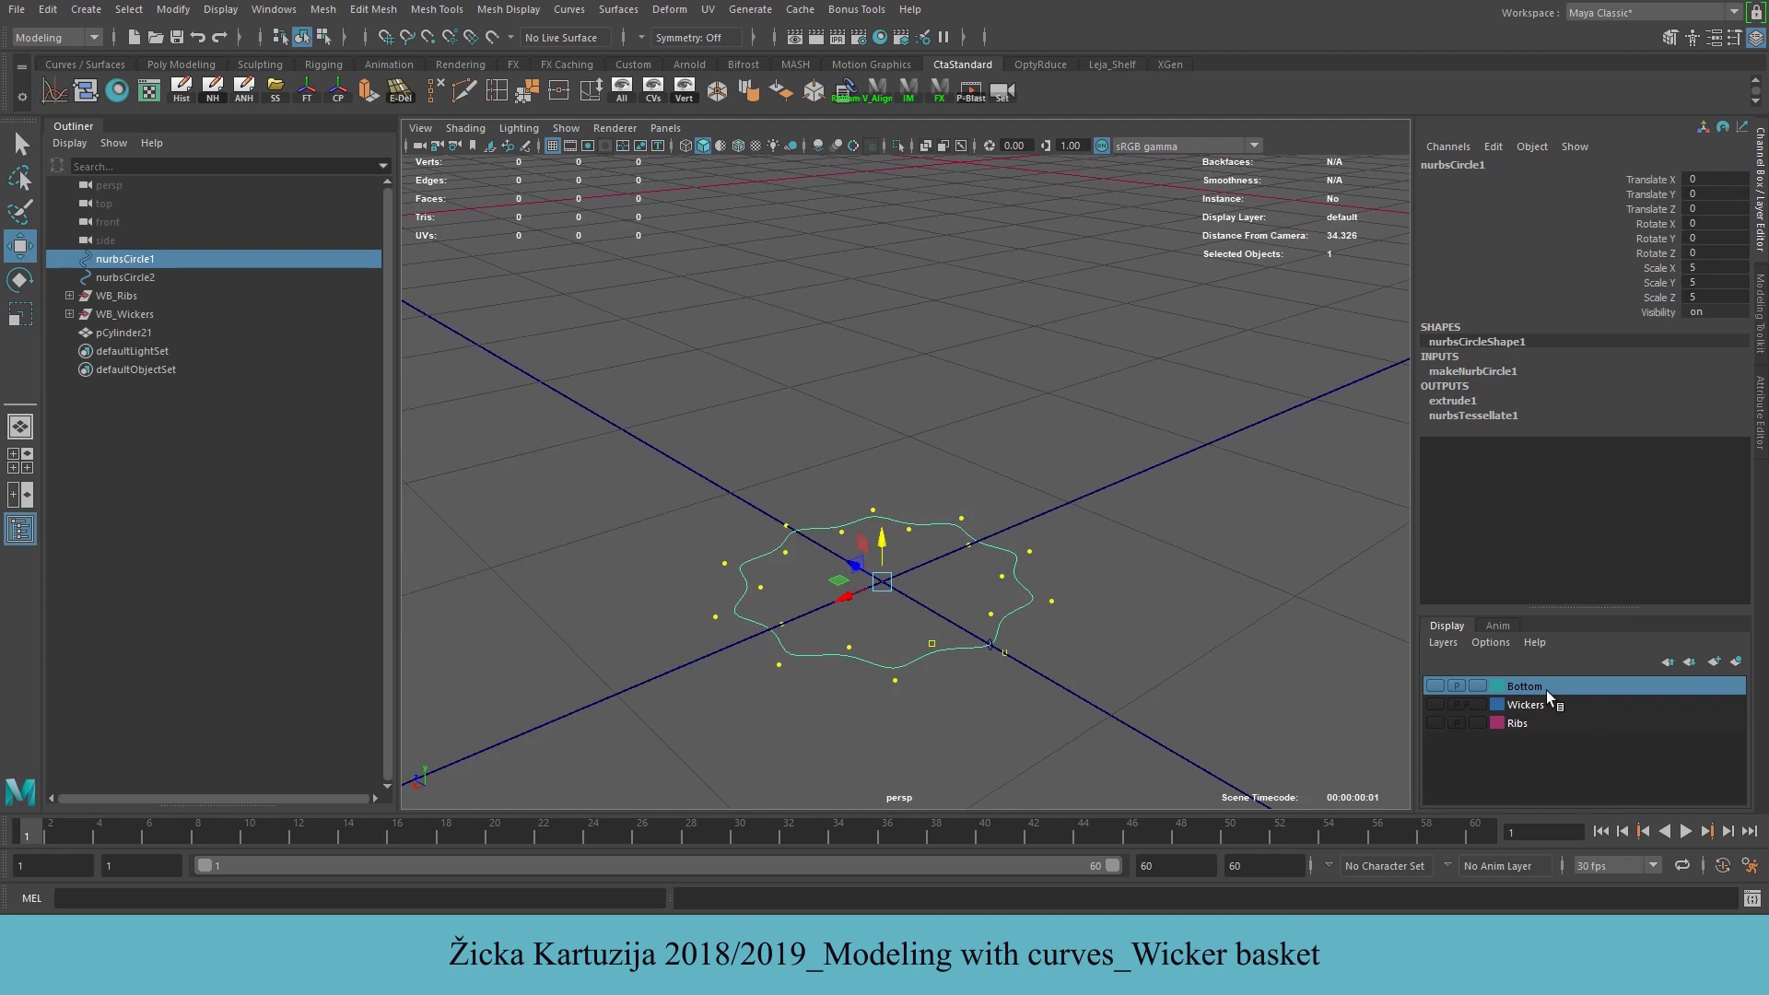
pyautogui.click(1525, 705)
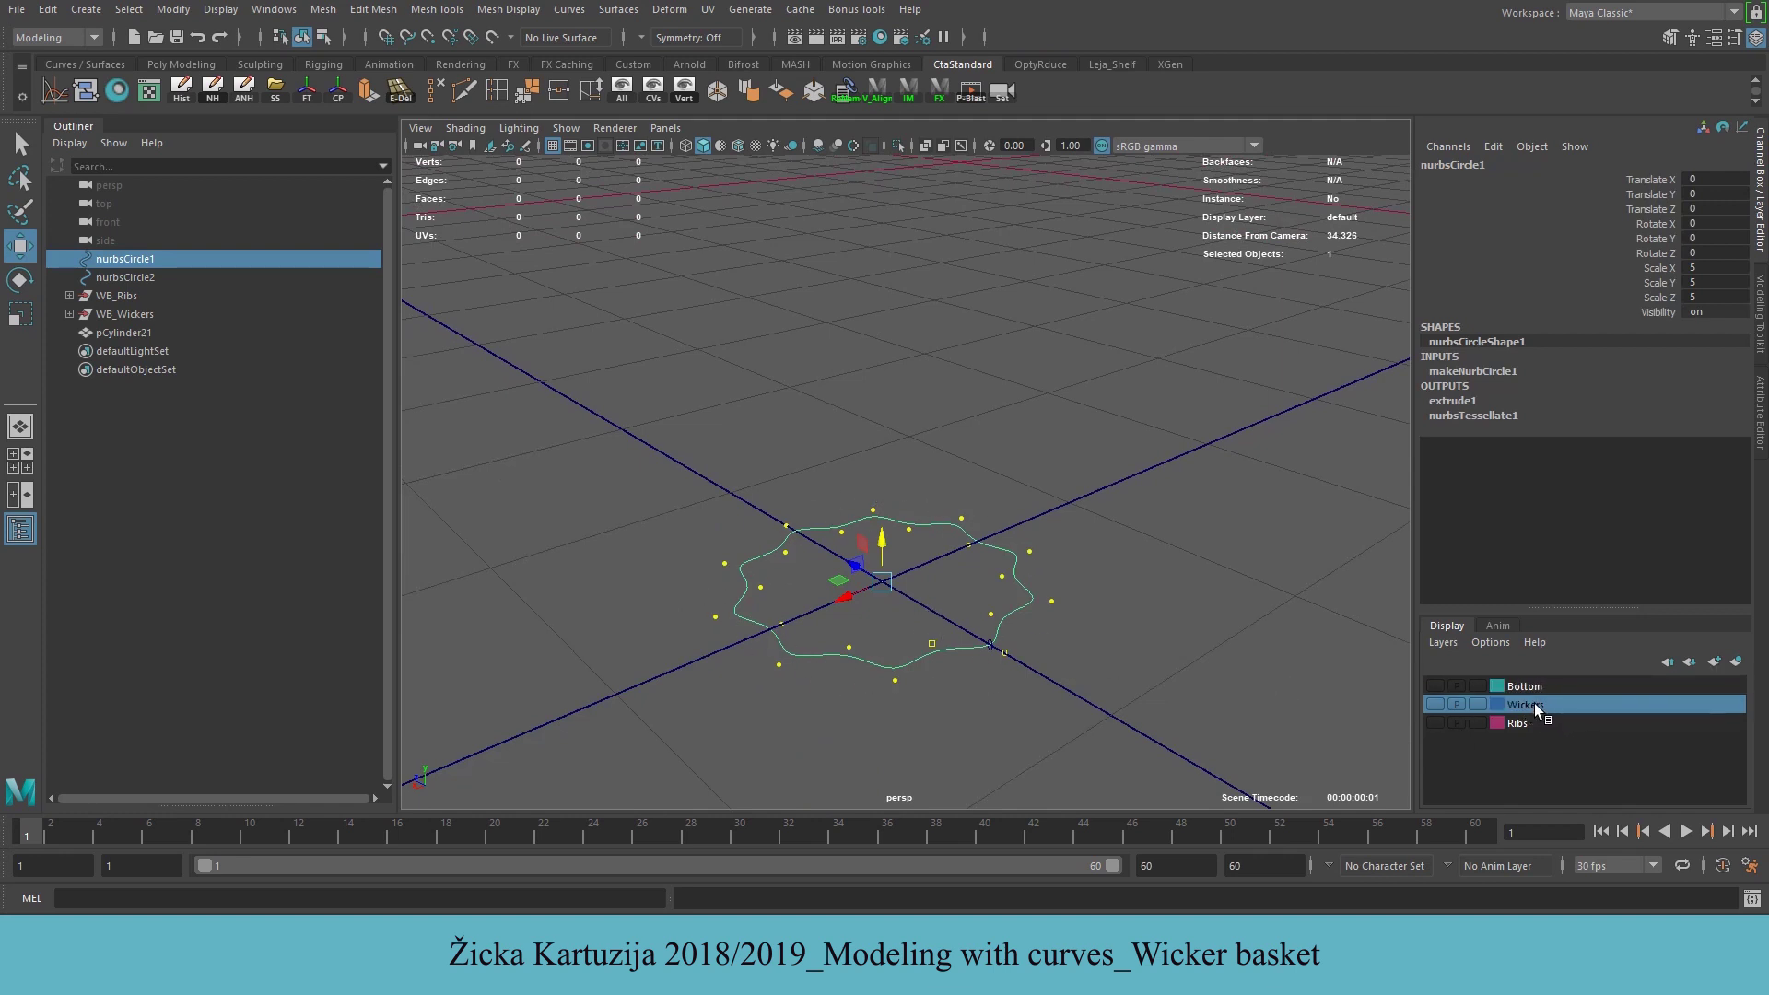
pyautogui.rightClick(1534, 704)
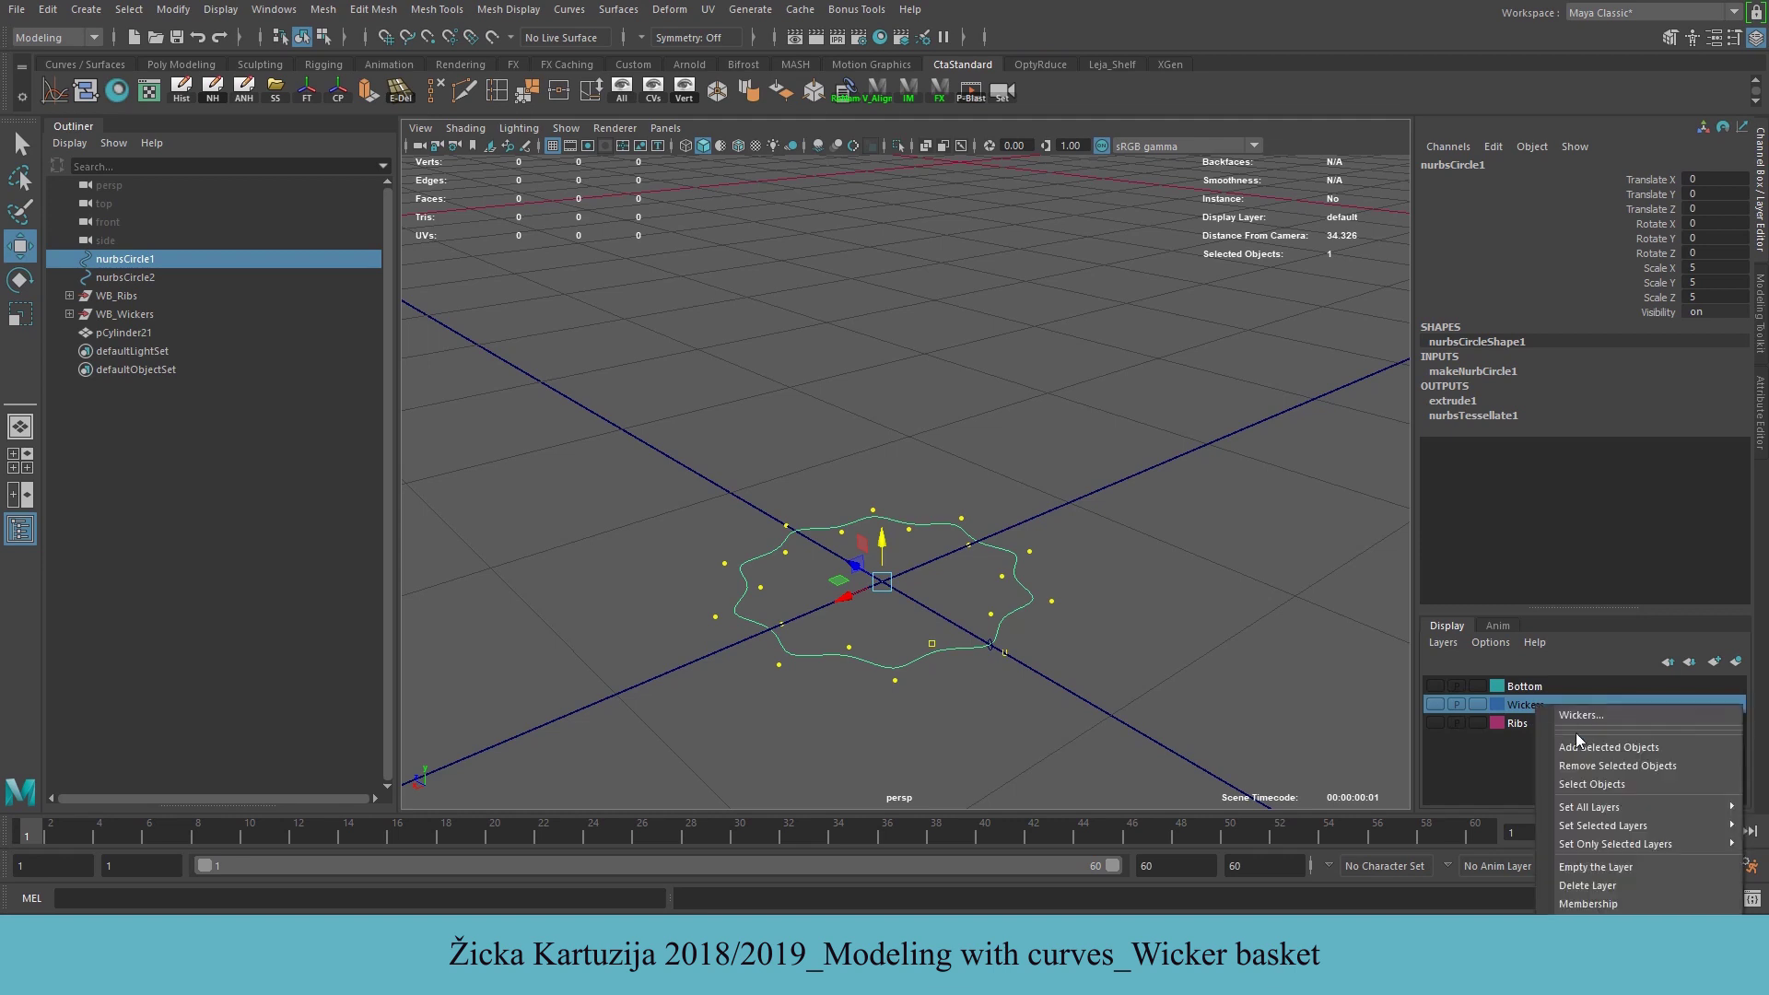
pyautogui.click(1595, 748)
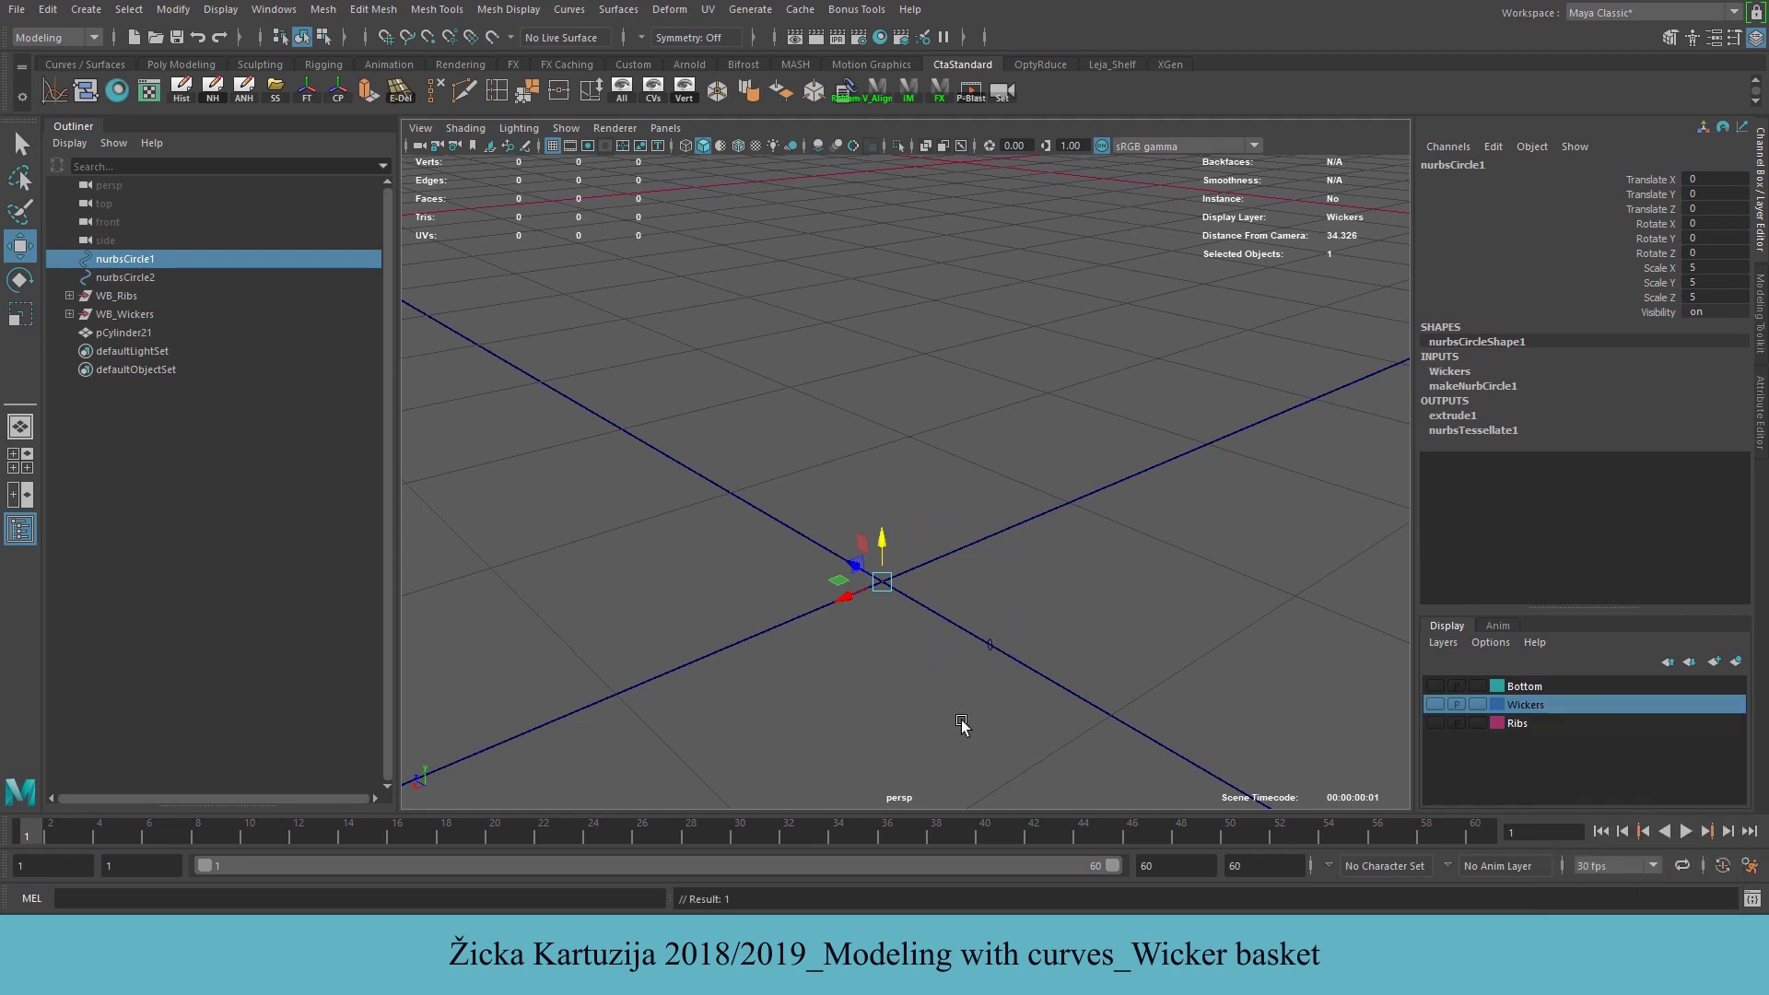
pyautogui.click(919, 711)
# Select the small profile circle nurbsCircle2 and add it to the Wickers layer
pyautogui.scroll(5, 873, 552)
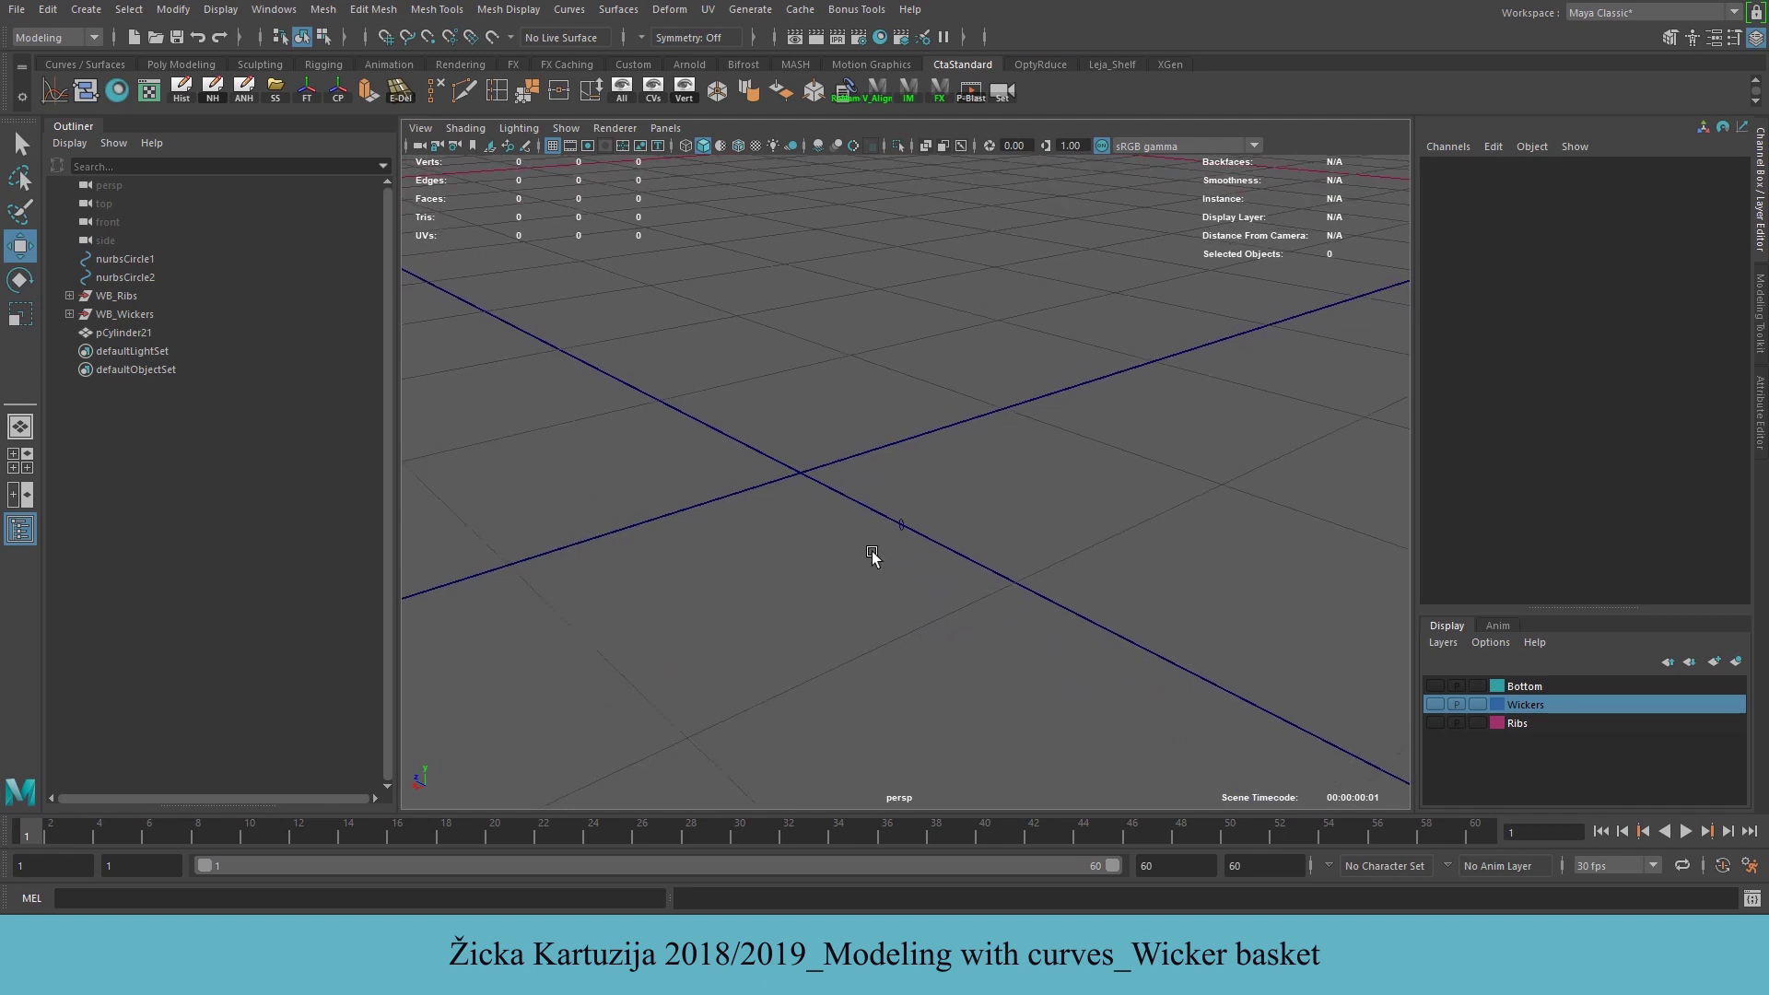
pyautogui.moveTo(832, 560); pyautogui.dragTo(1002, 698)
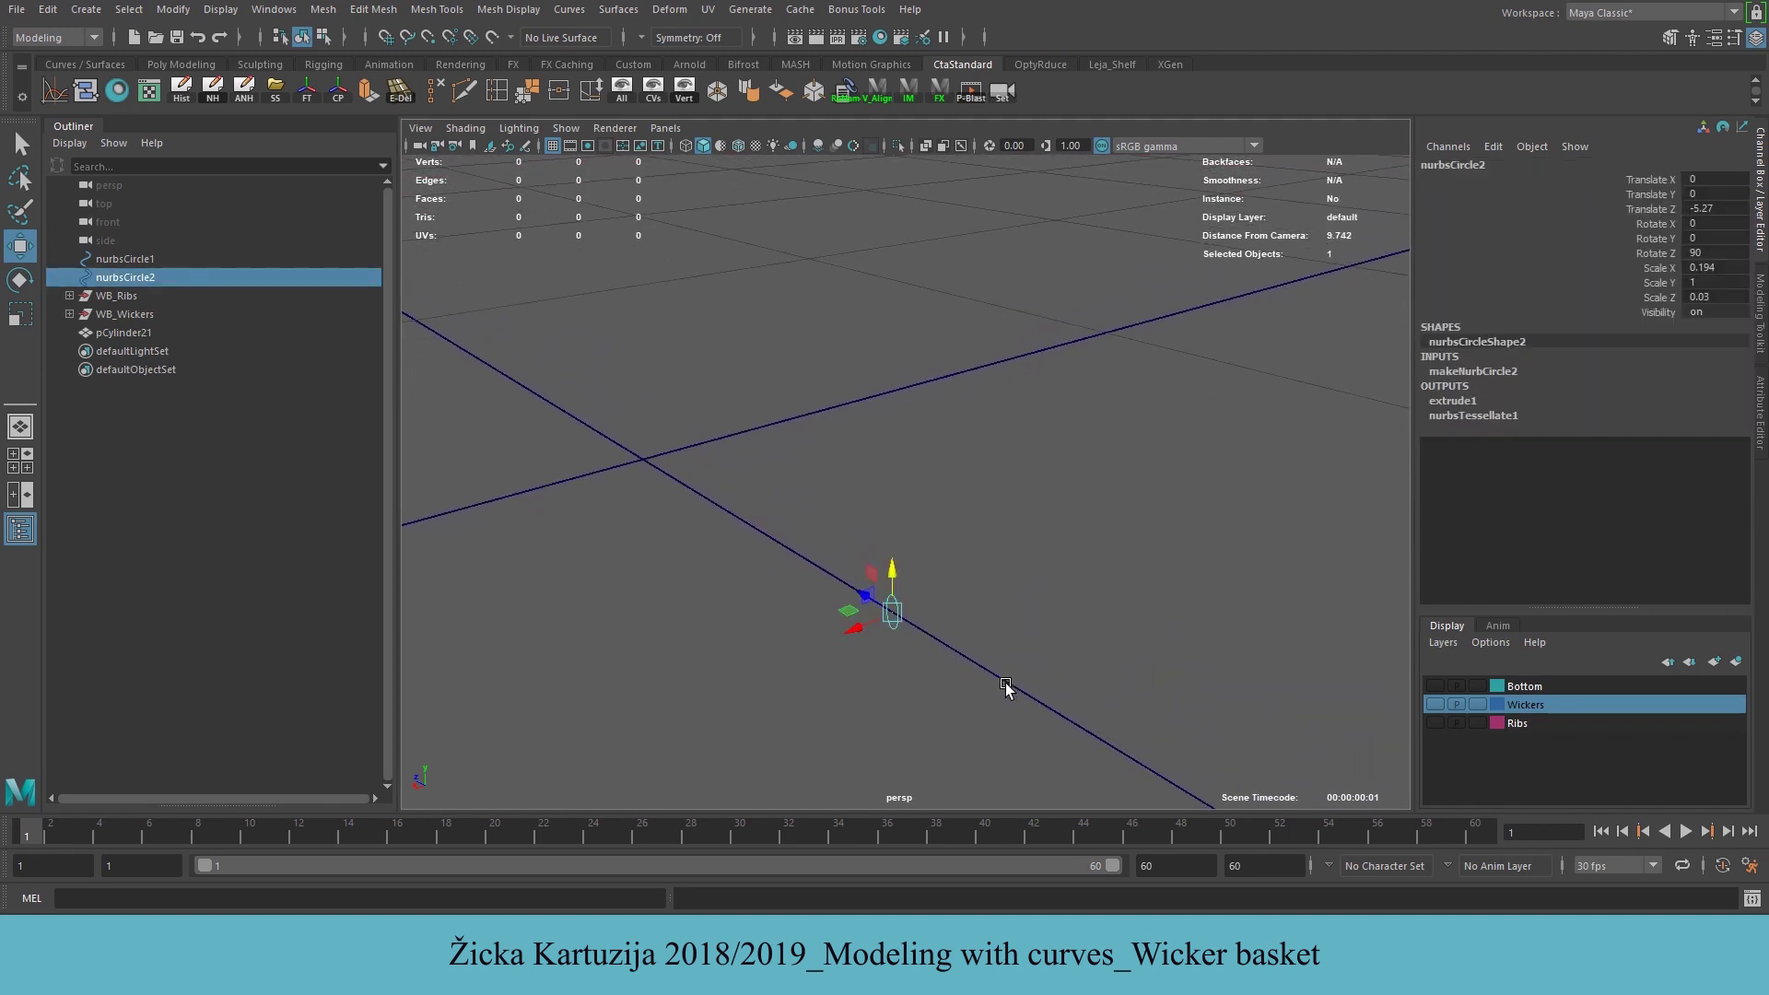
pyautogui.rightClick(1531, 705)
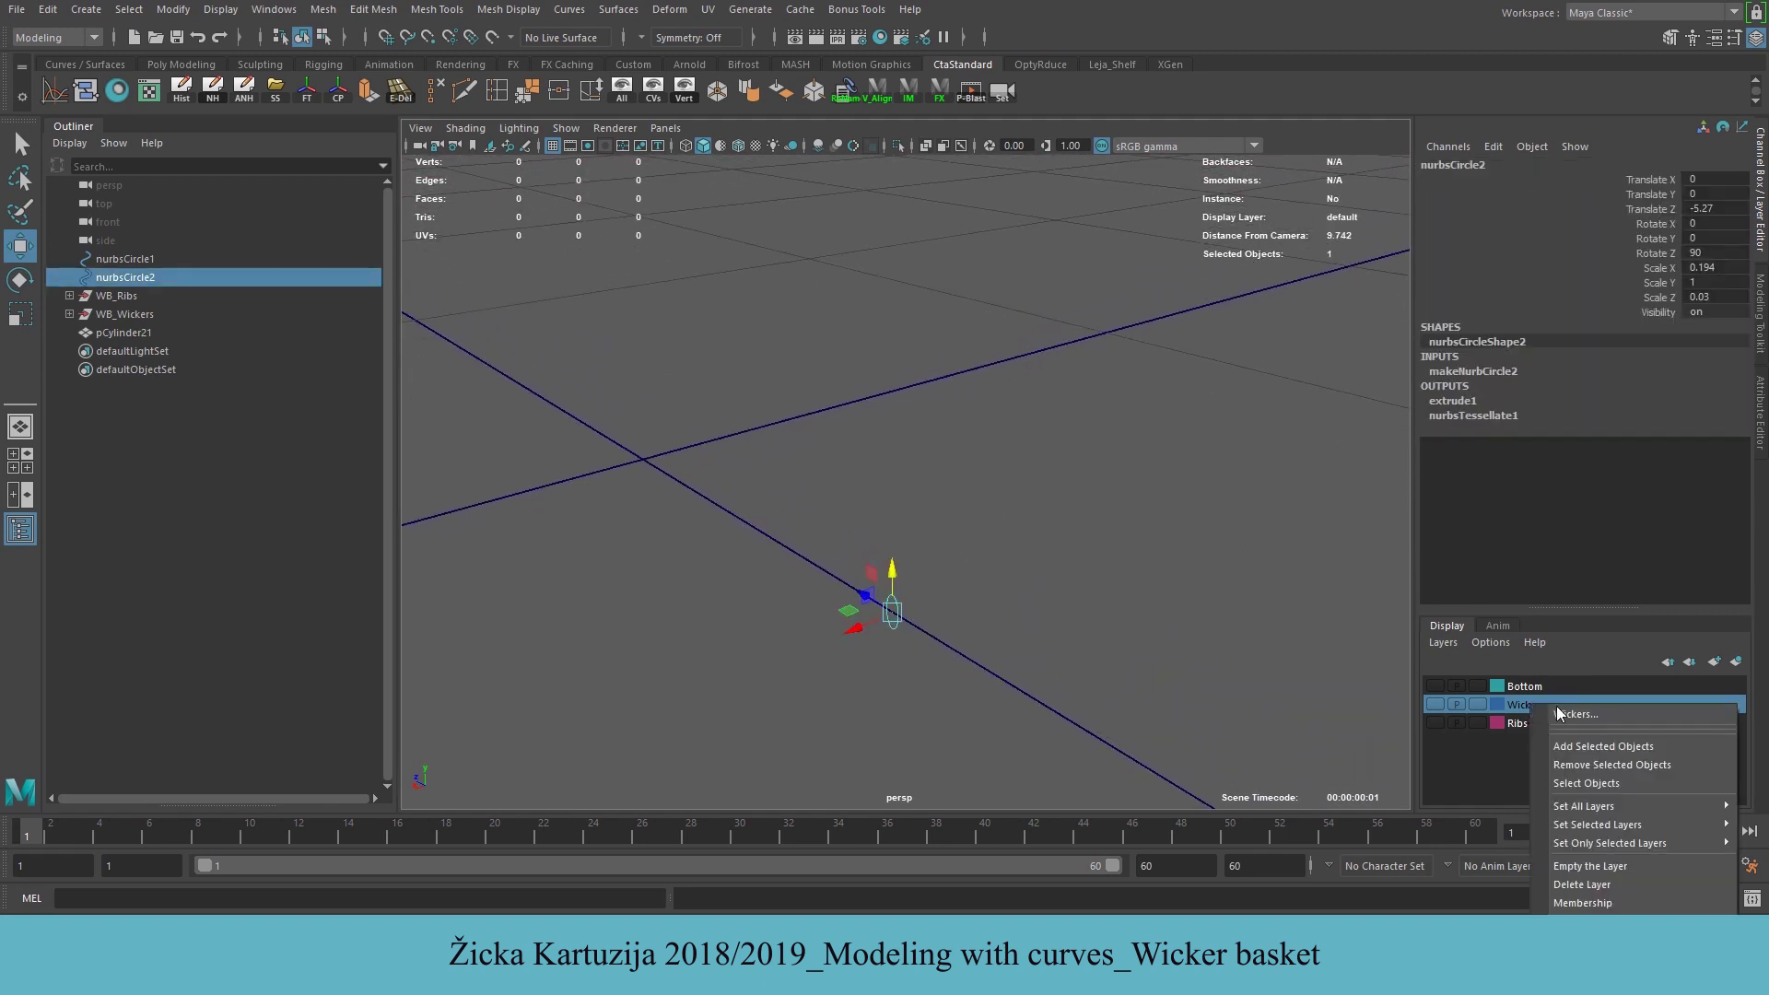
pyautogui.click(1619, 749)
pyautogui.click(965, 493)
pyautogui.keyDown('alt'); pyautogui.moveTo(627, 459); pyautogui.dragTo(1045, 511, button='middle'); pyautogui.keyUp('alt')
pyautogui.scroll(-6, 1044, 511)
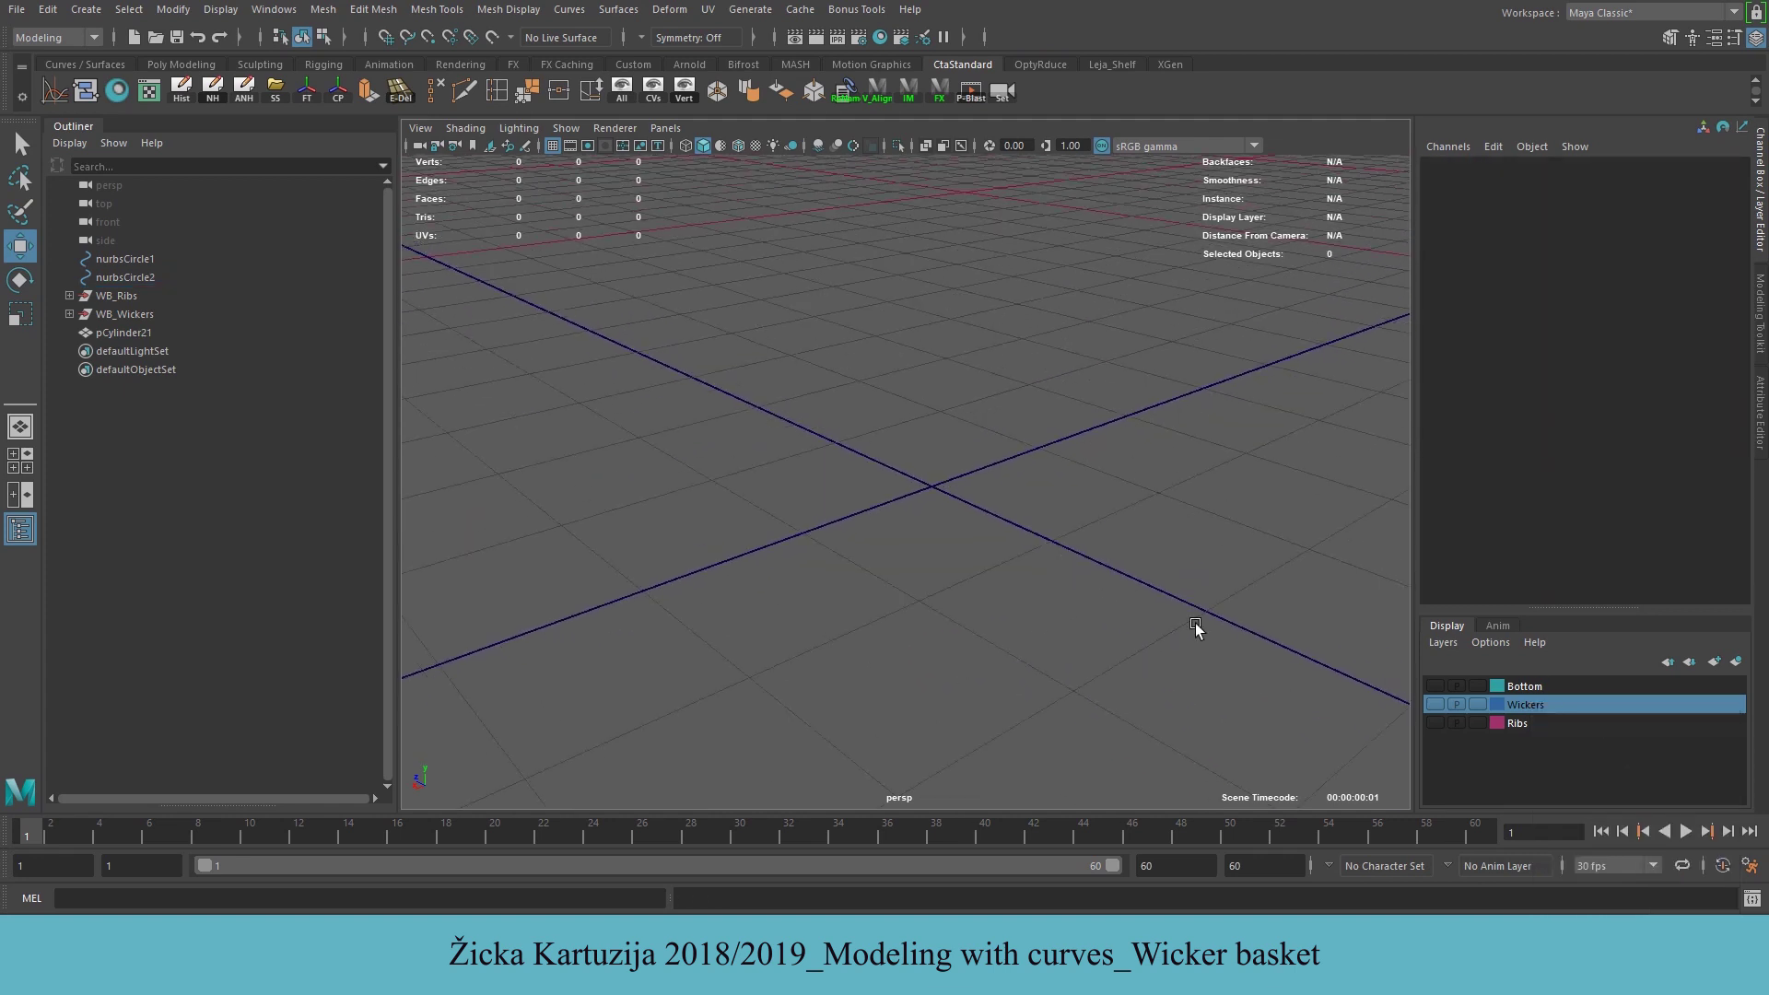
# Show the basket's layers to check the whole model and hide them again
pyautogui.click(1434, 687)
pyautogui.click(1434, 705)
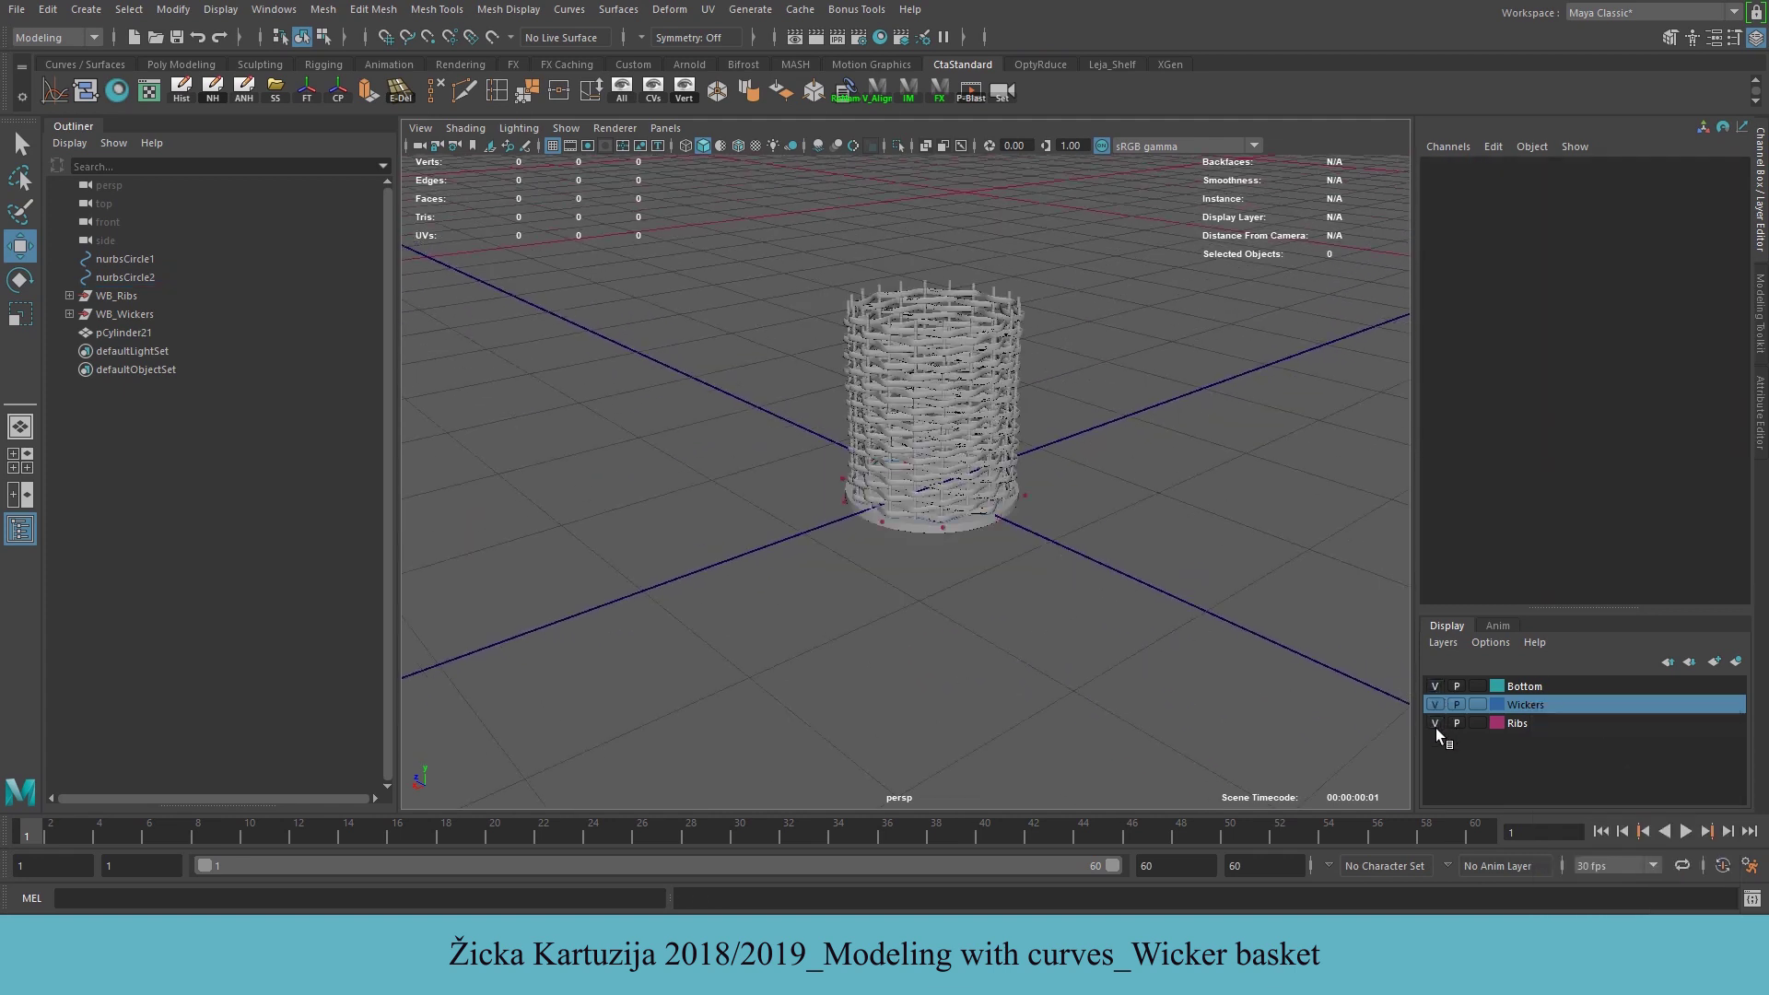
pyautogui.click(1435, 705)
pyautogui.click(1435, 687)
pyautogui.scroll(5, 1081, 444)
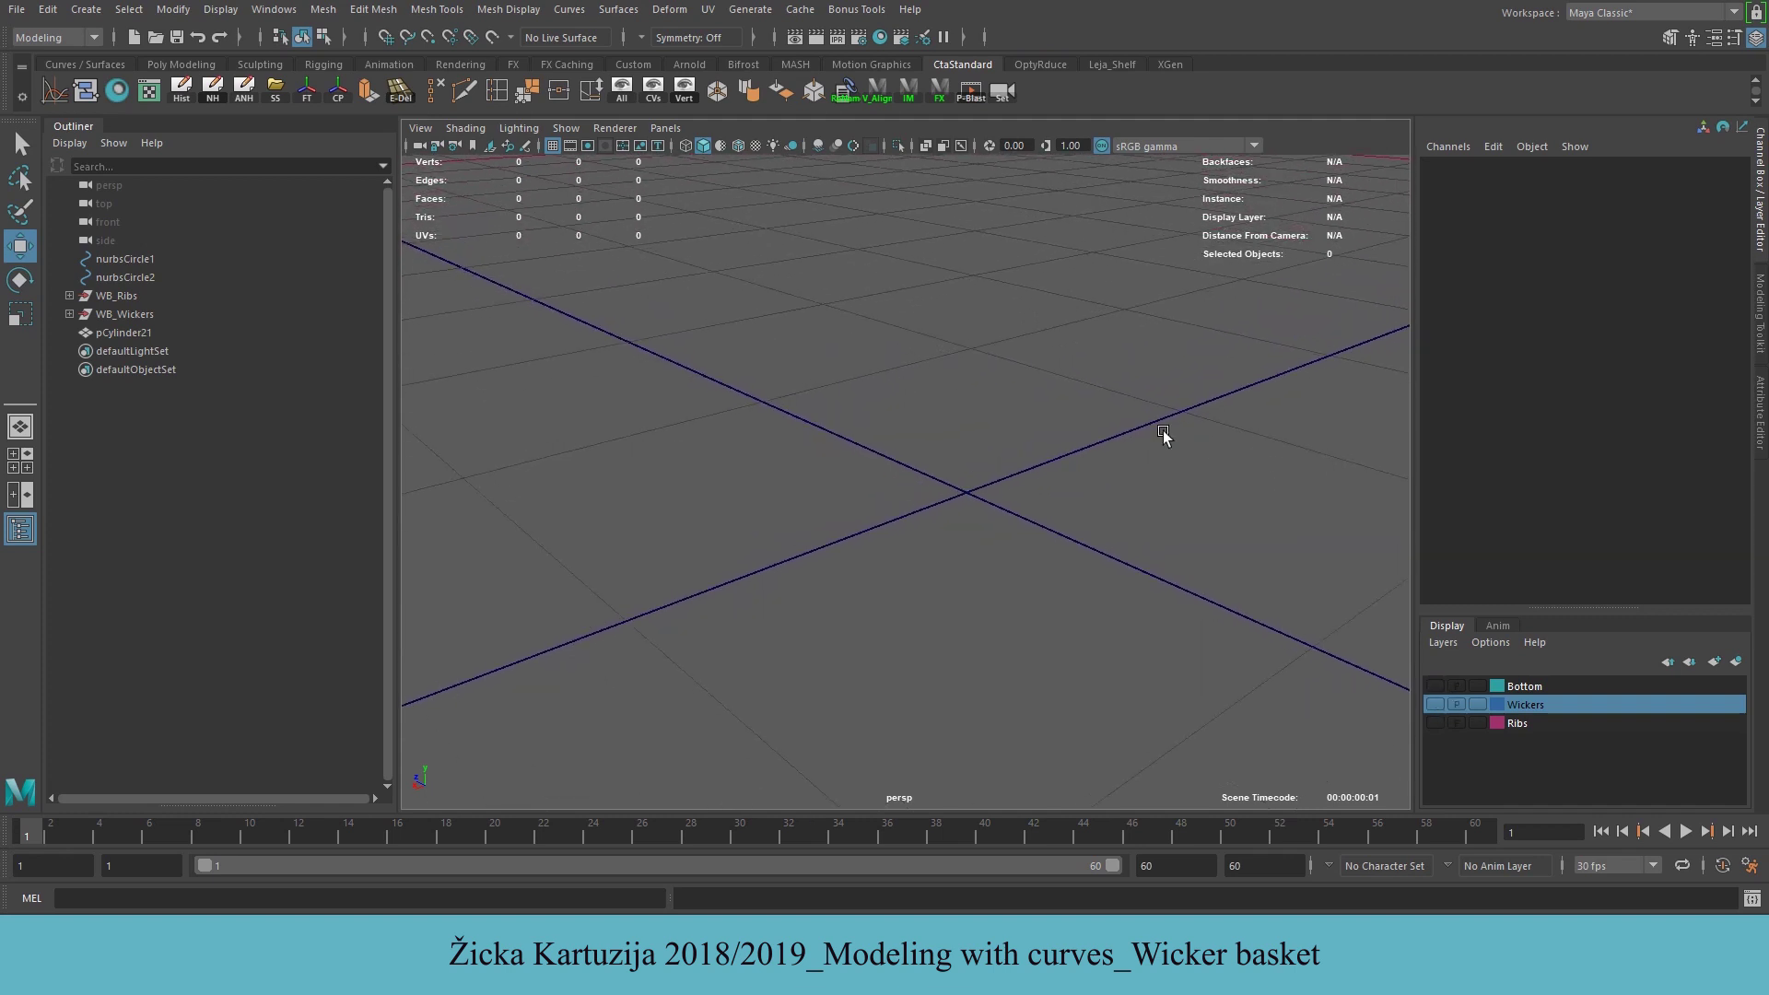
# Create a NURBS circle at the origin and set its scale to 5 in X, Y and Z
pyautogui.keyDown('alt'); pyautogui.moveTo(1081, 444); pyautogui.dragTo(1118, 411); pyautogui.keyUp('alt')
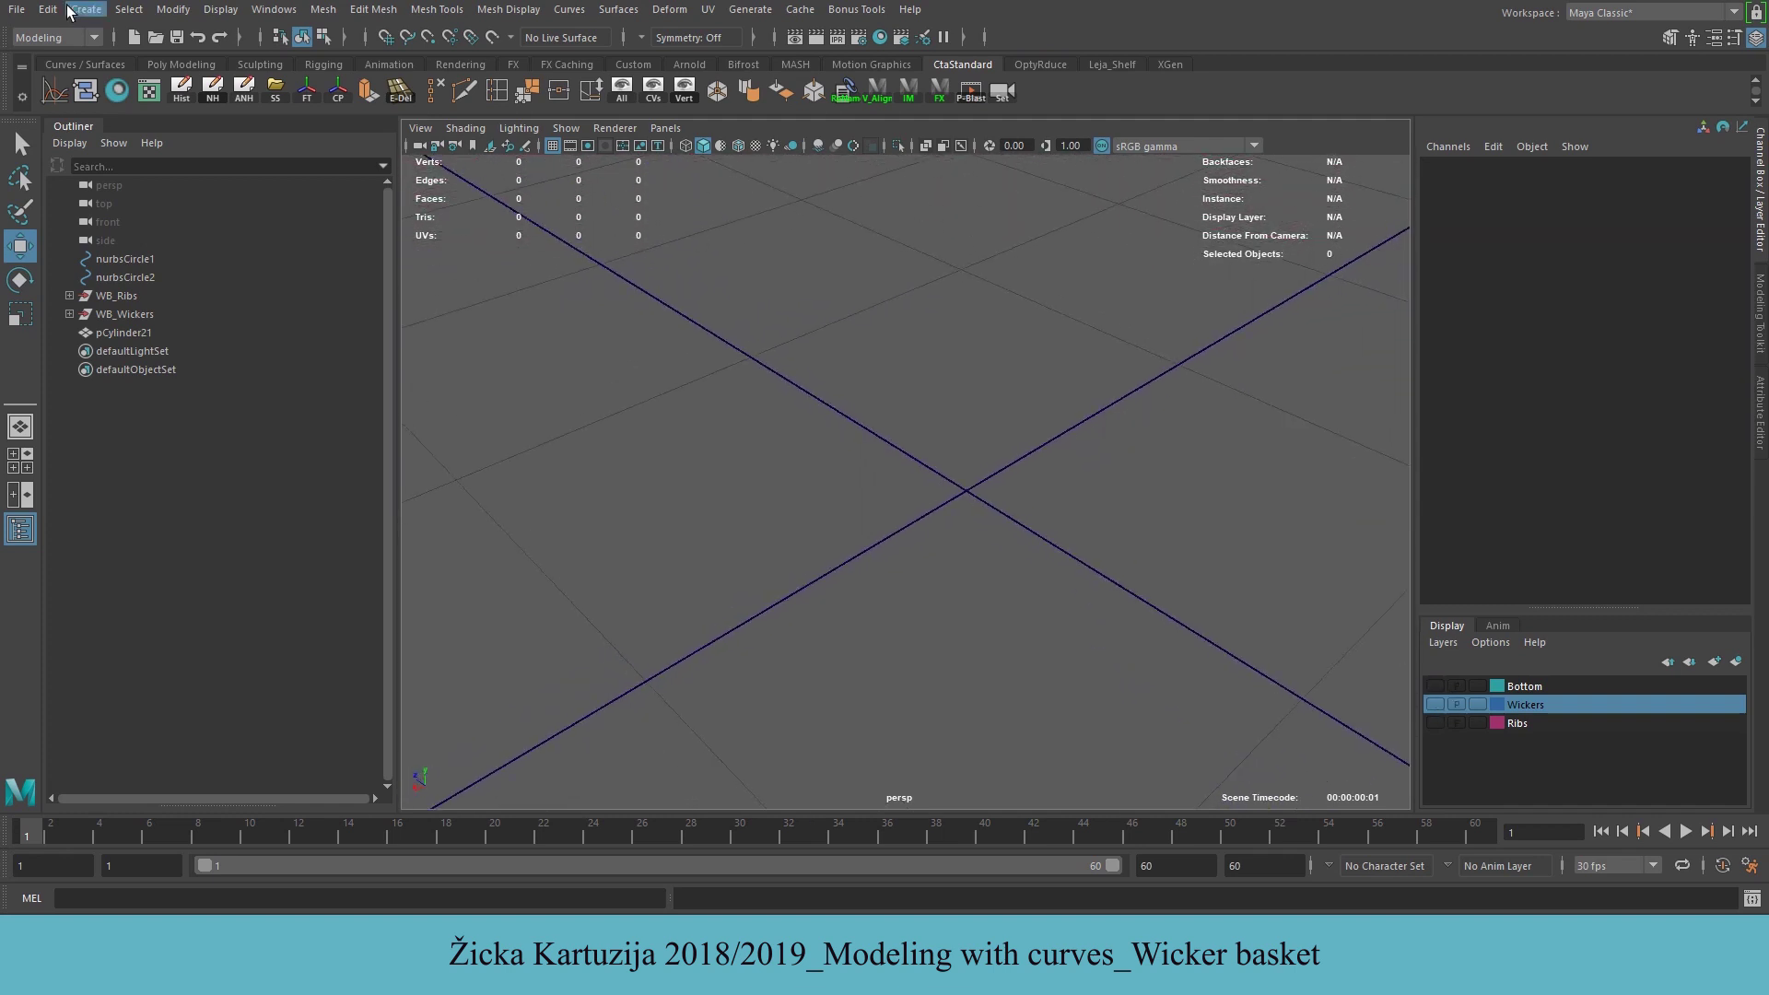
pyautogui.click(80, 10)
pyautogui.moveTo(115, 56)
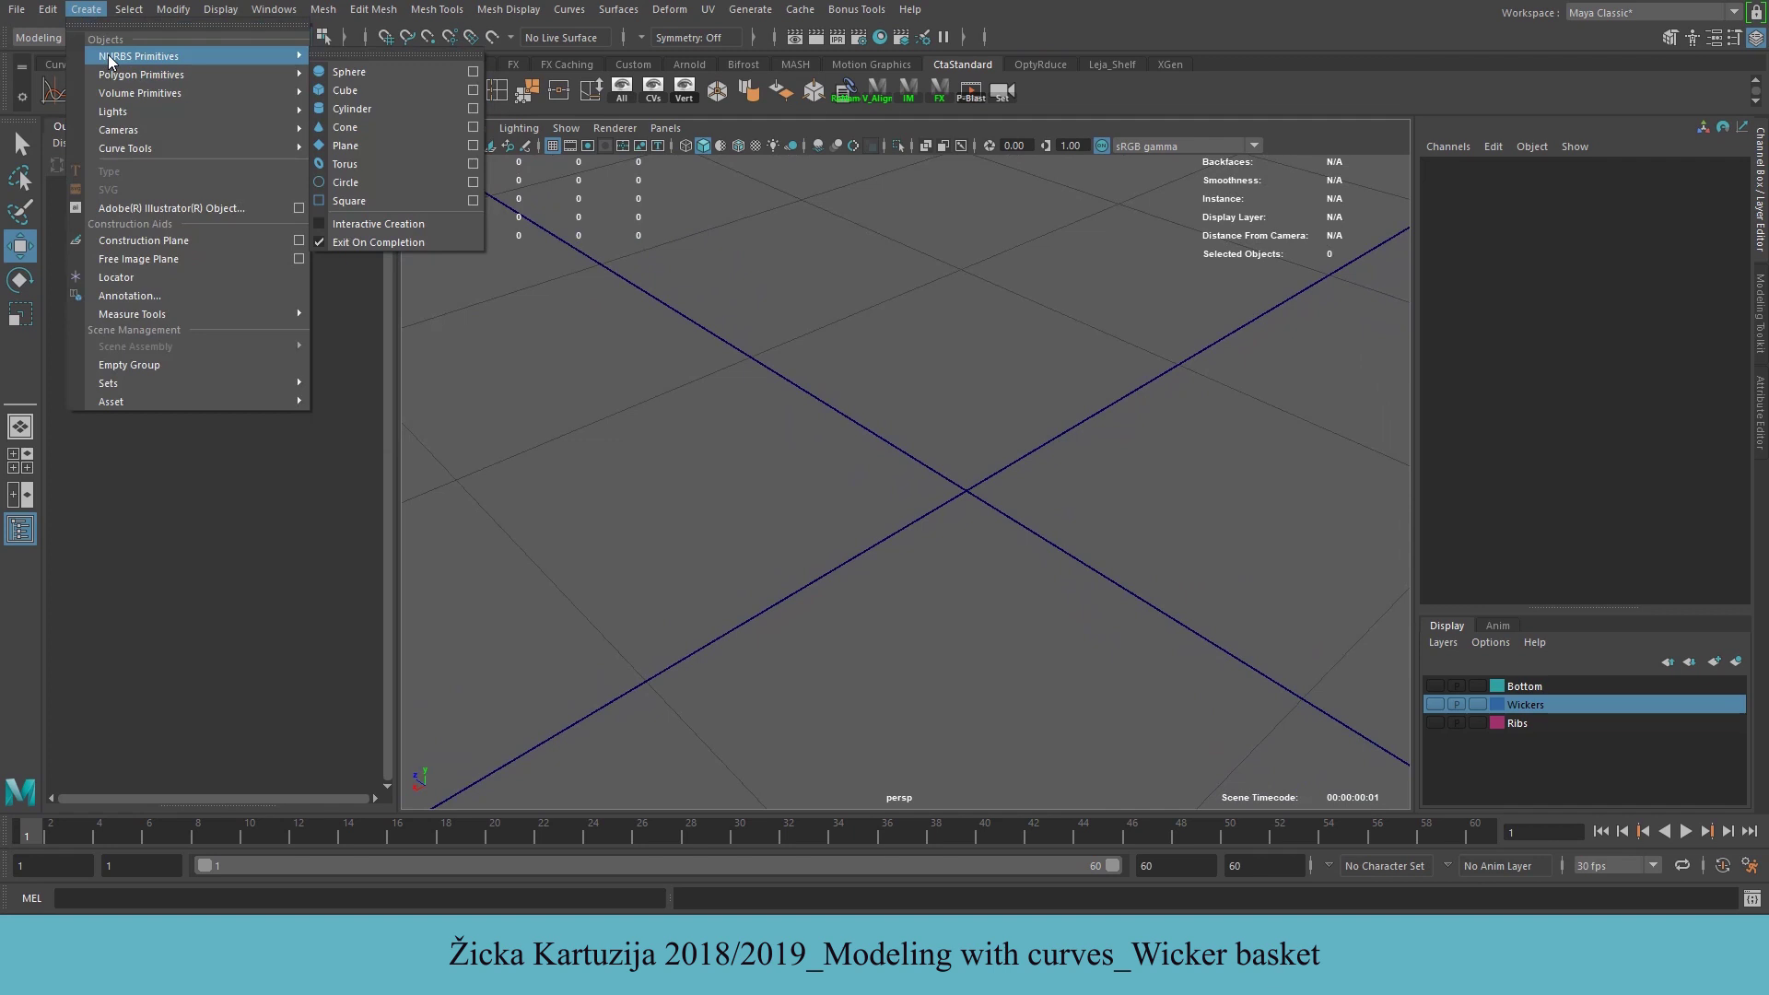
pyautogui.click(403, 181)
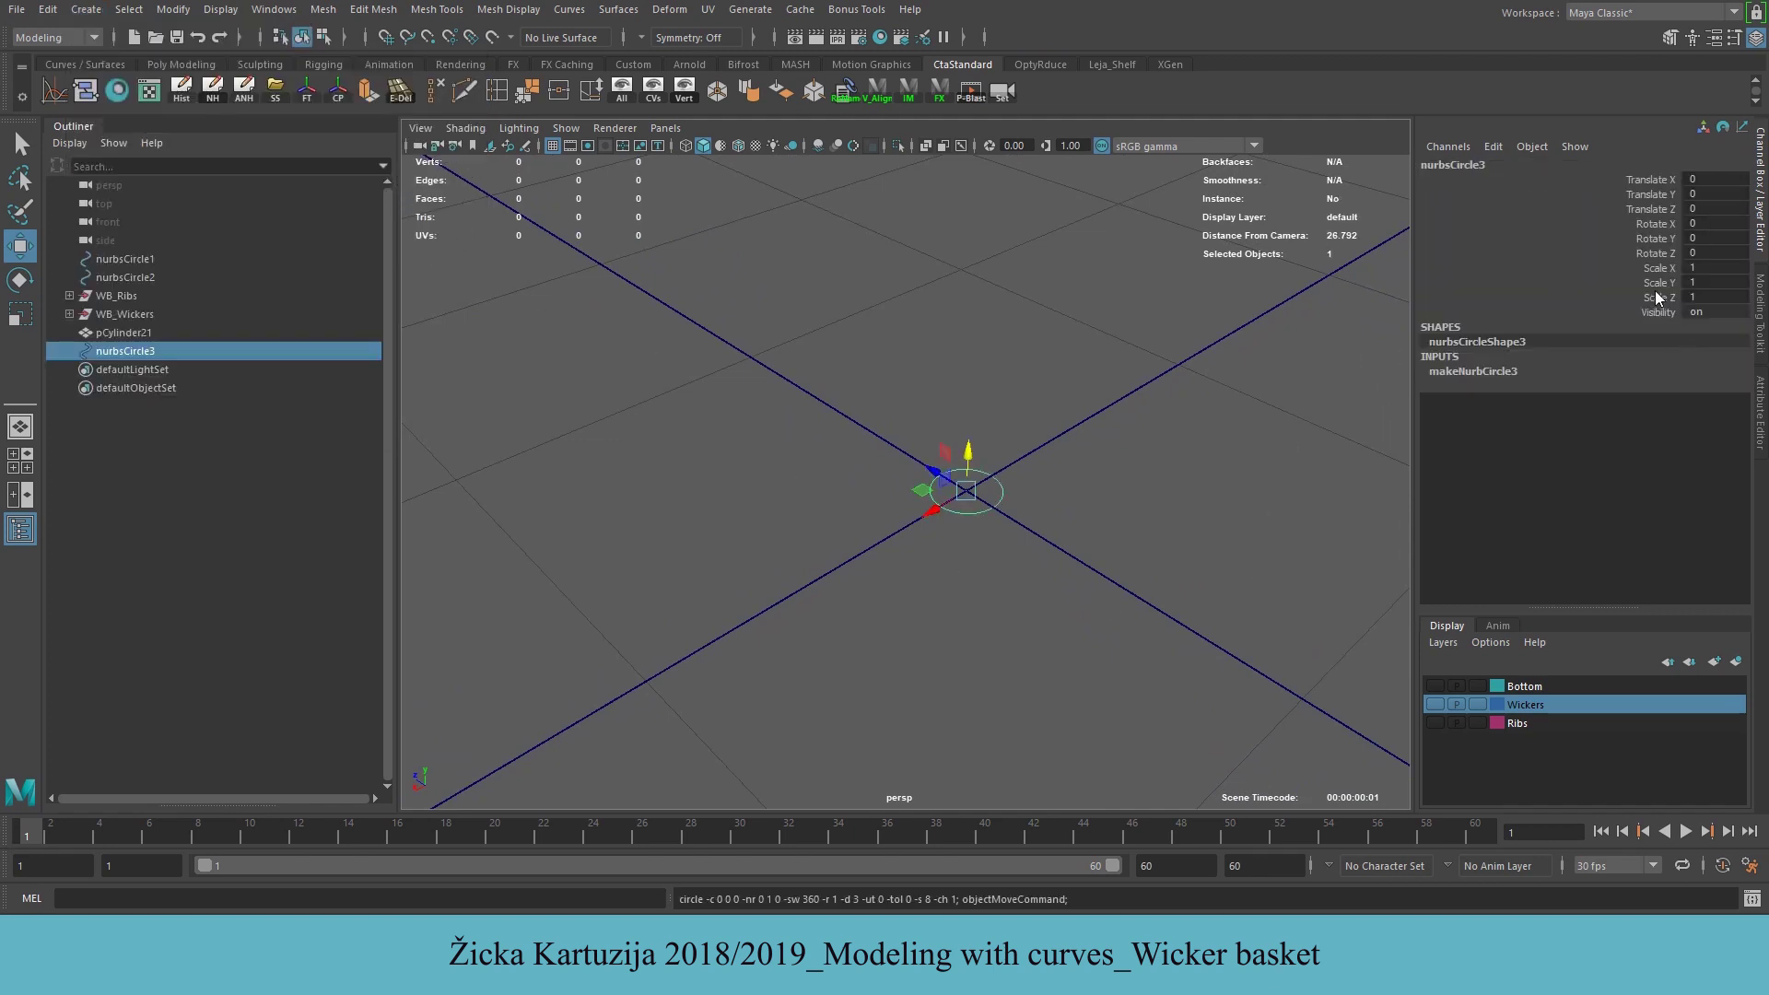
pyautogui.doubleClick(1712, 267)
pyautogui.press('Return')
pyautogui.click(1713, 283)
pyautogui.write('5')
pyautogui.press('Return')
pyautogui.click(1721, 297)
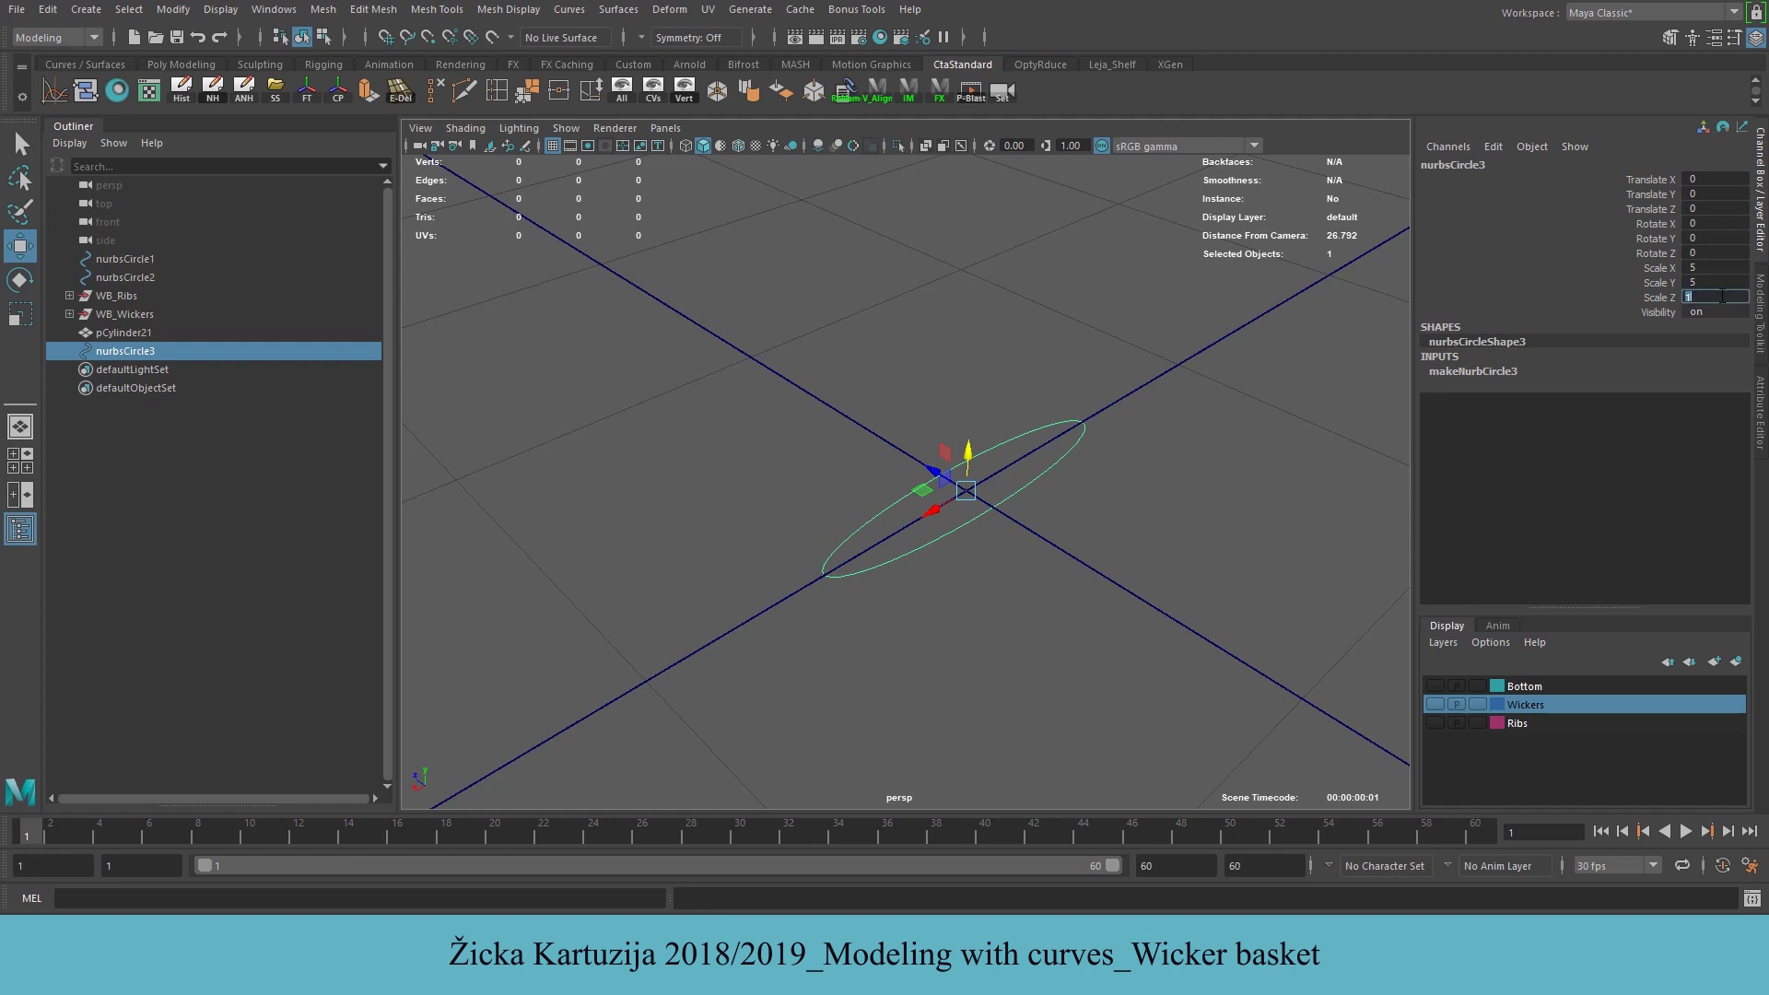
pyautogui.write('5')
pyautogui.press('Return')
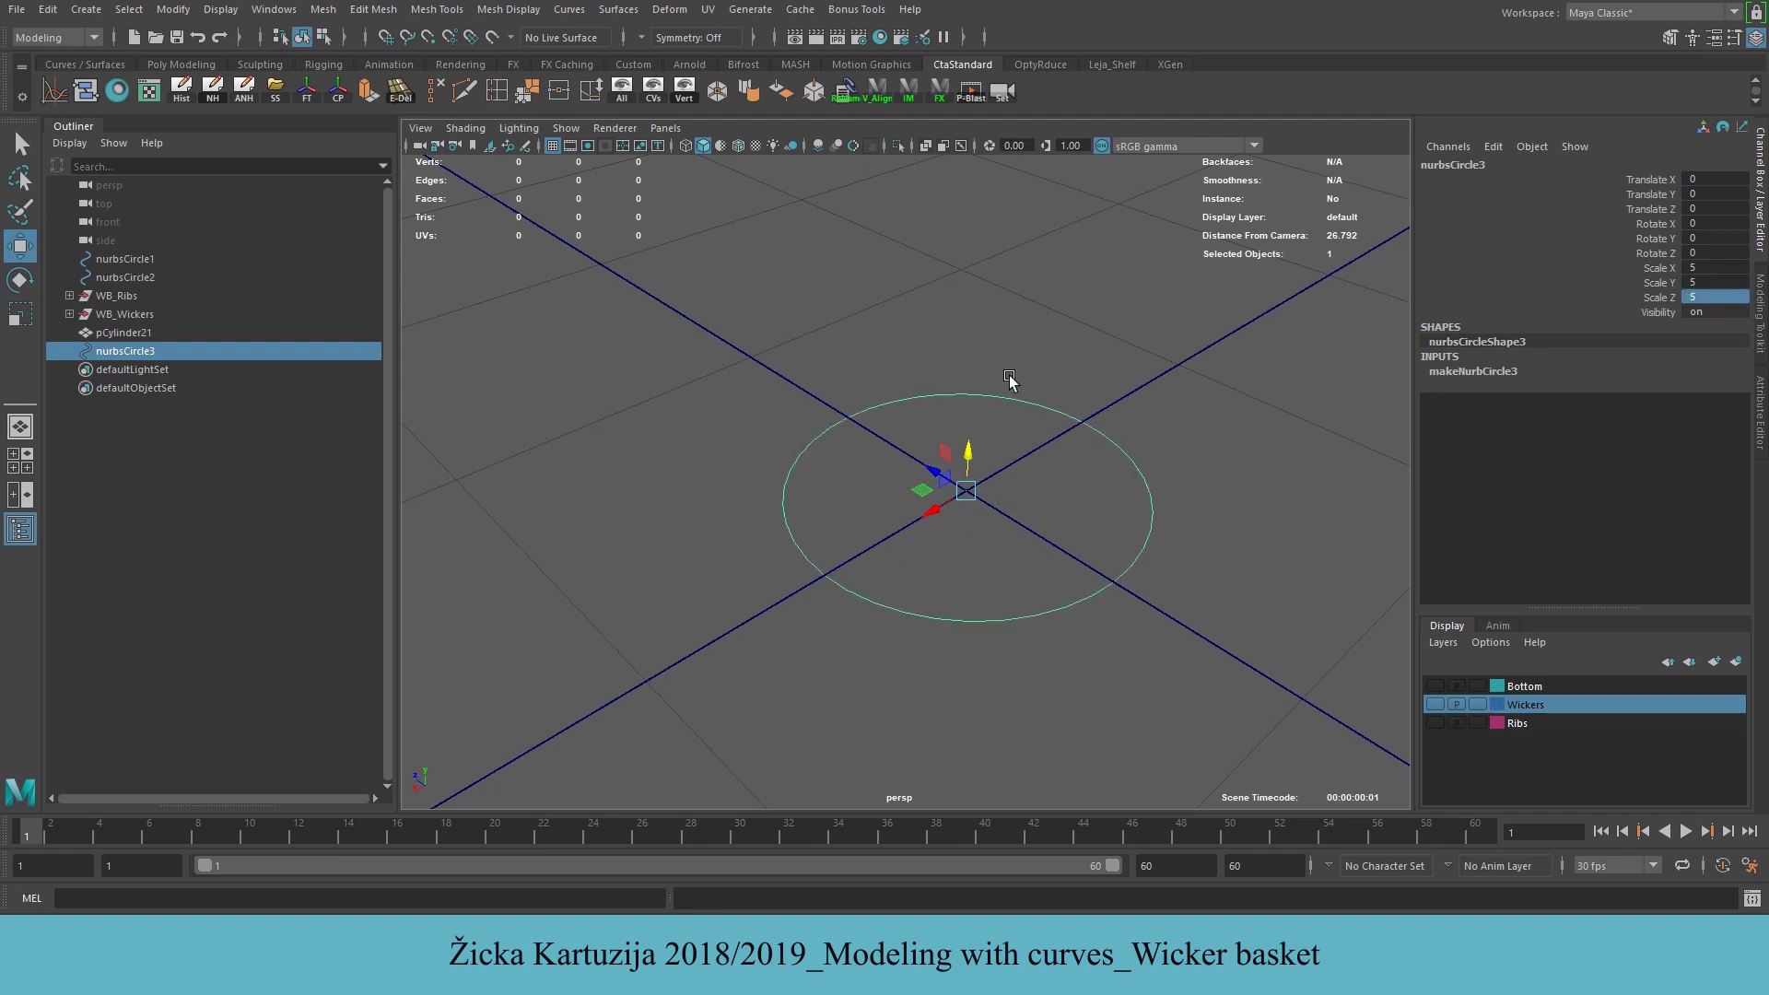
# Clear the circle selection and create a polygon cylinder at the origin, inside the large circle curve
pyautogui.click(1255, 559)
pyautogui.keyDown('alt'); pyautogui.moveTo(1165, 473); pyautogui.dragTo(913, 522); pyautogui.keyUp('alt')
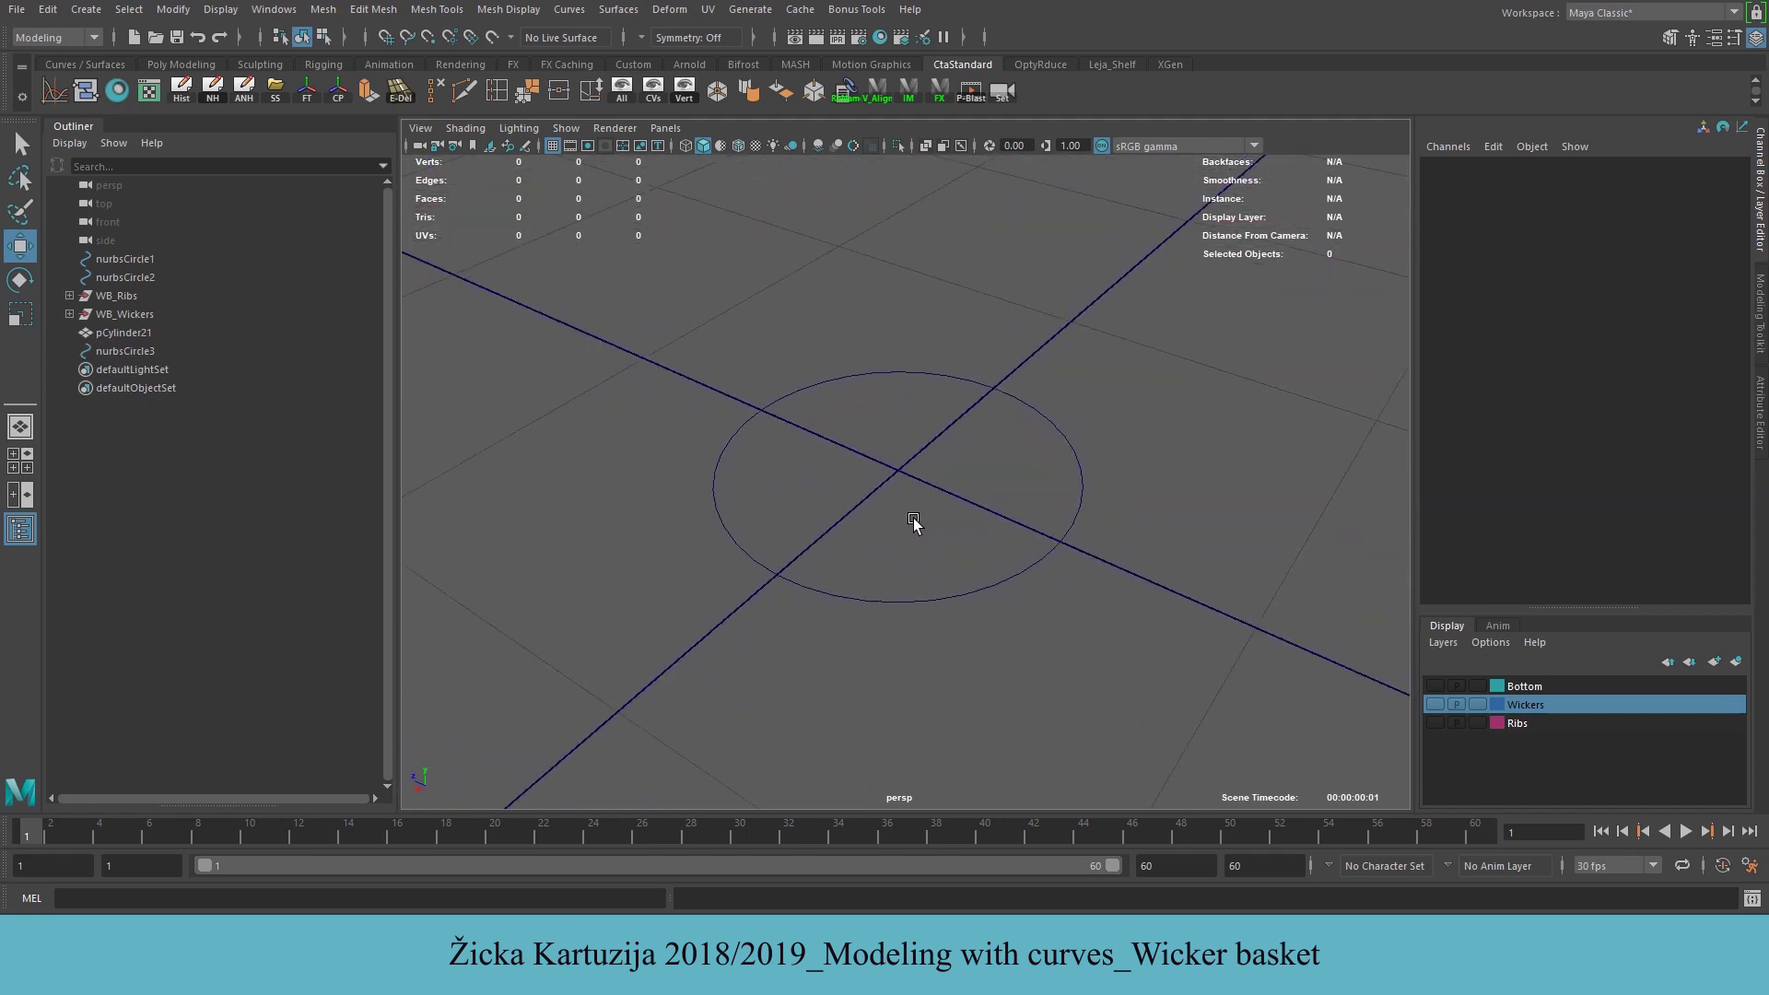
pyautogui.click(91, 14)
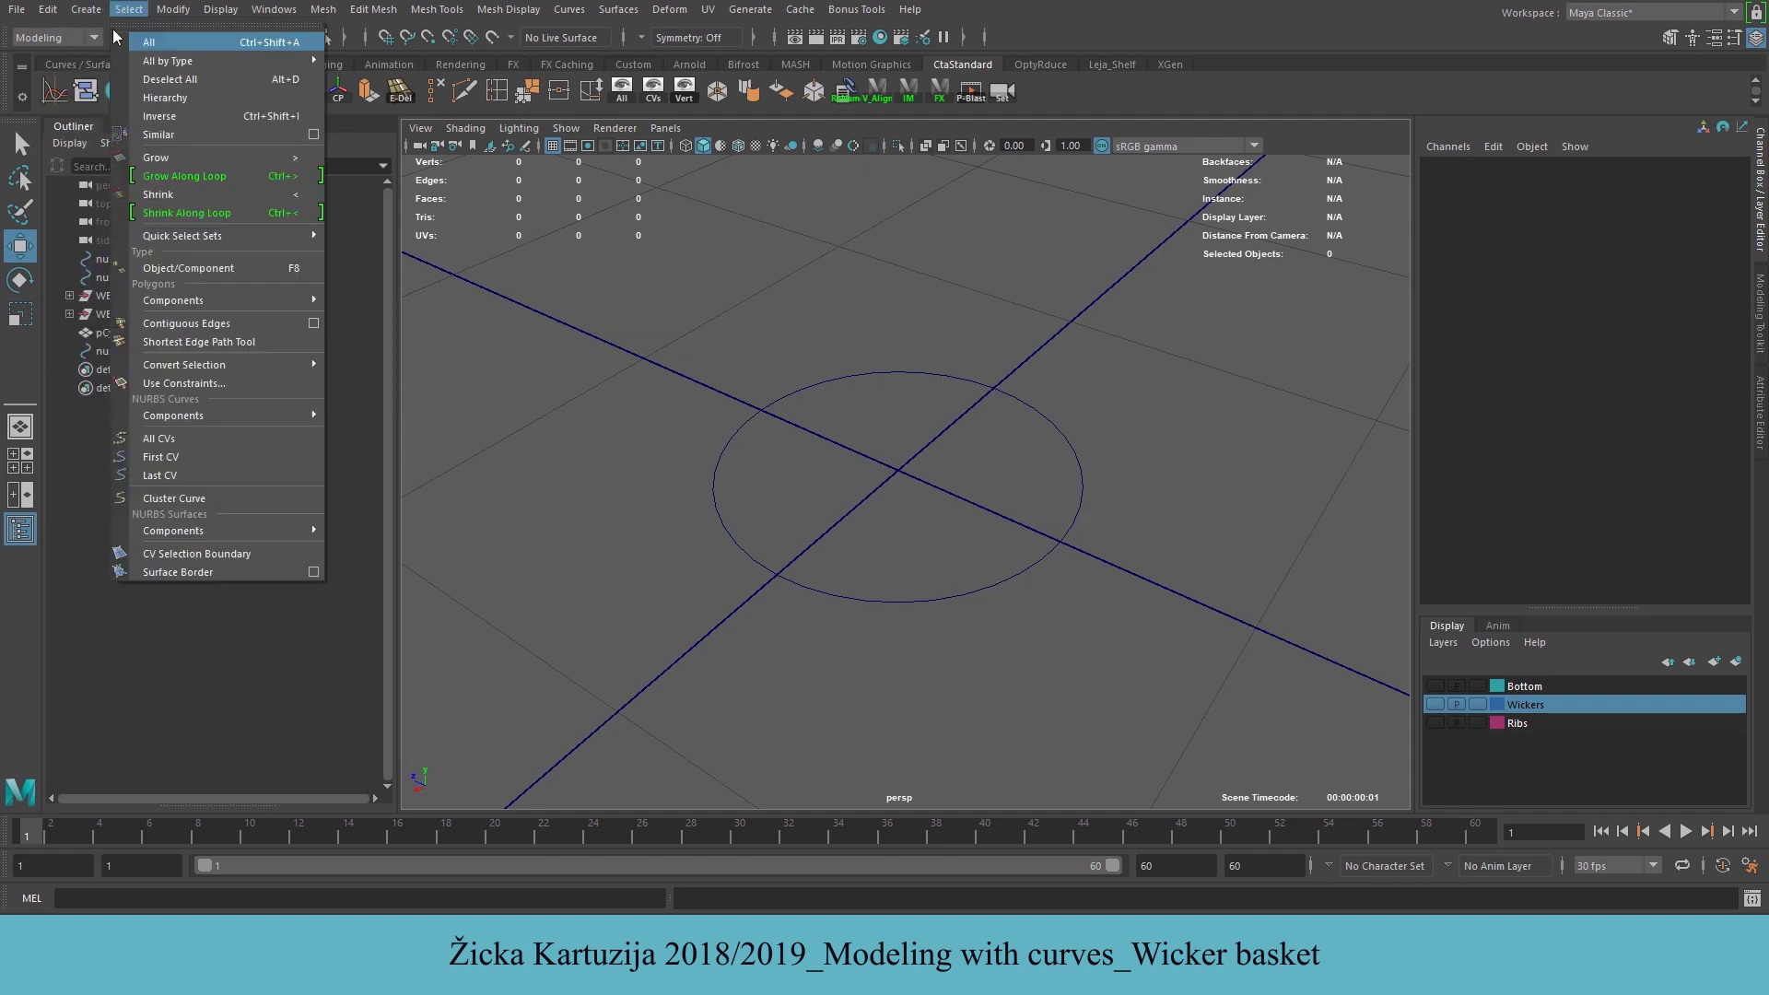
pyautogui.moveTo(151, 72)
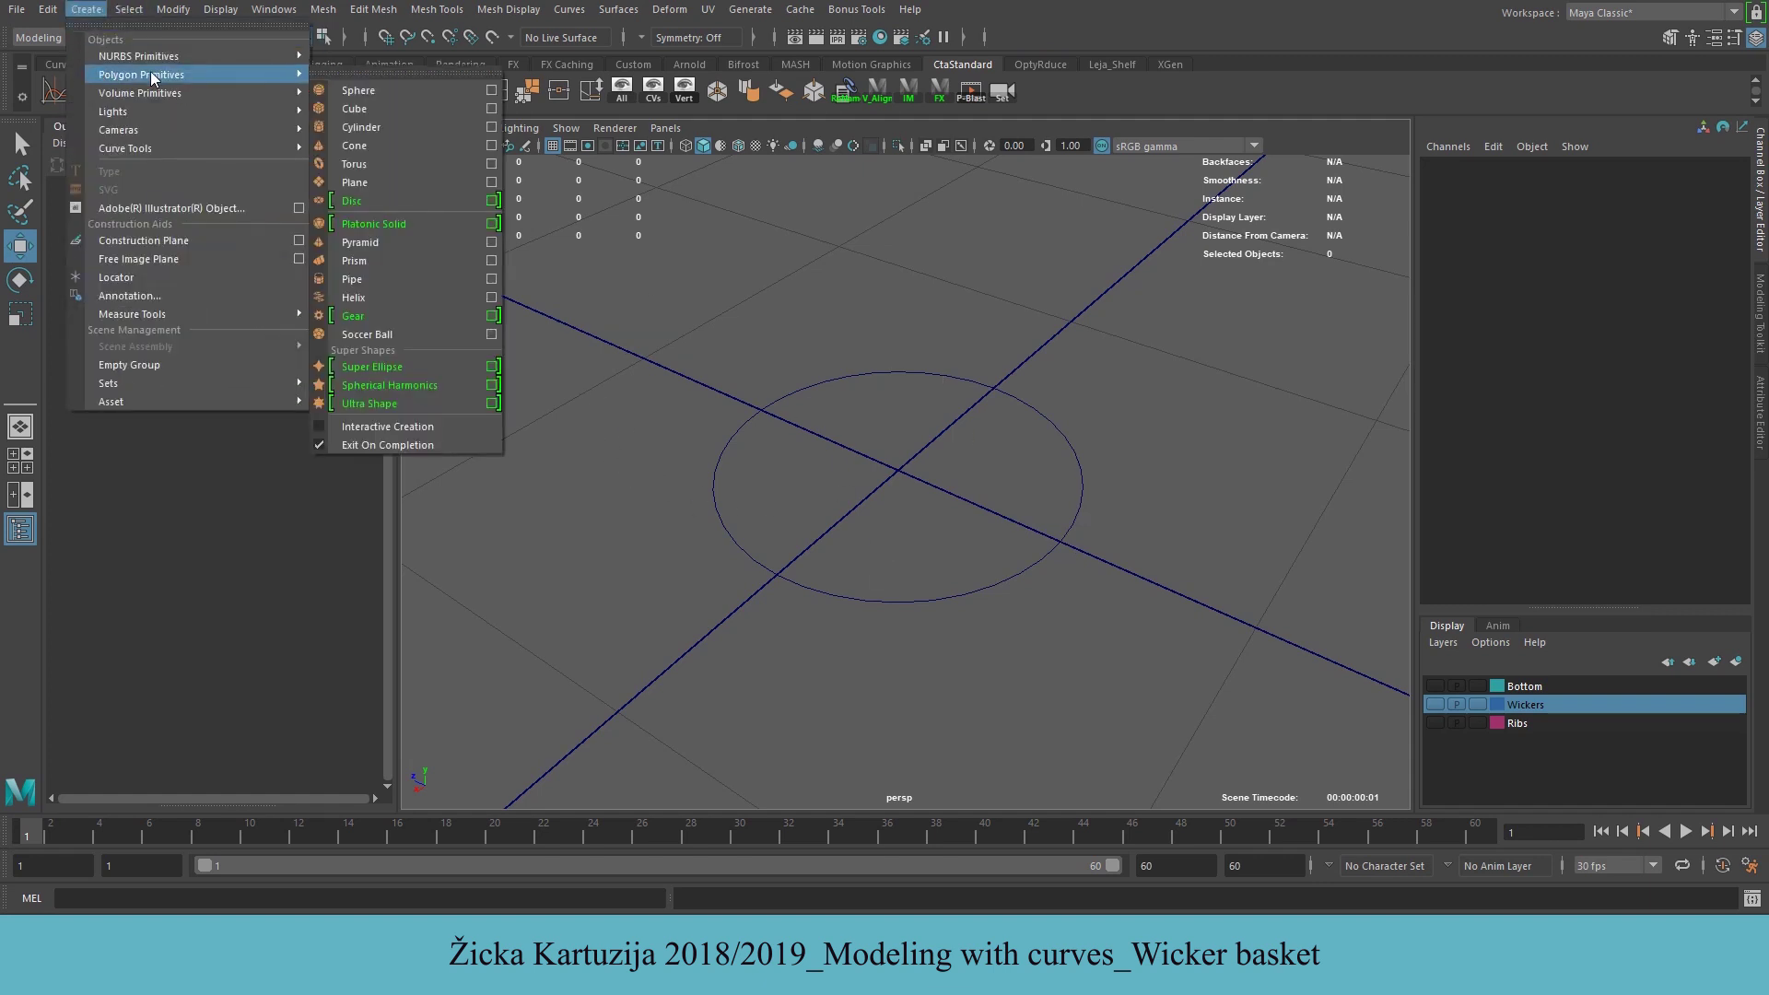
pyautogui.click(393, 129)
pyautogui.keyDown('alt'); pyautogui.moveTo(1011, 500); pyautogui.dragTo(977, 476); pyautogui.keyUp('alt')
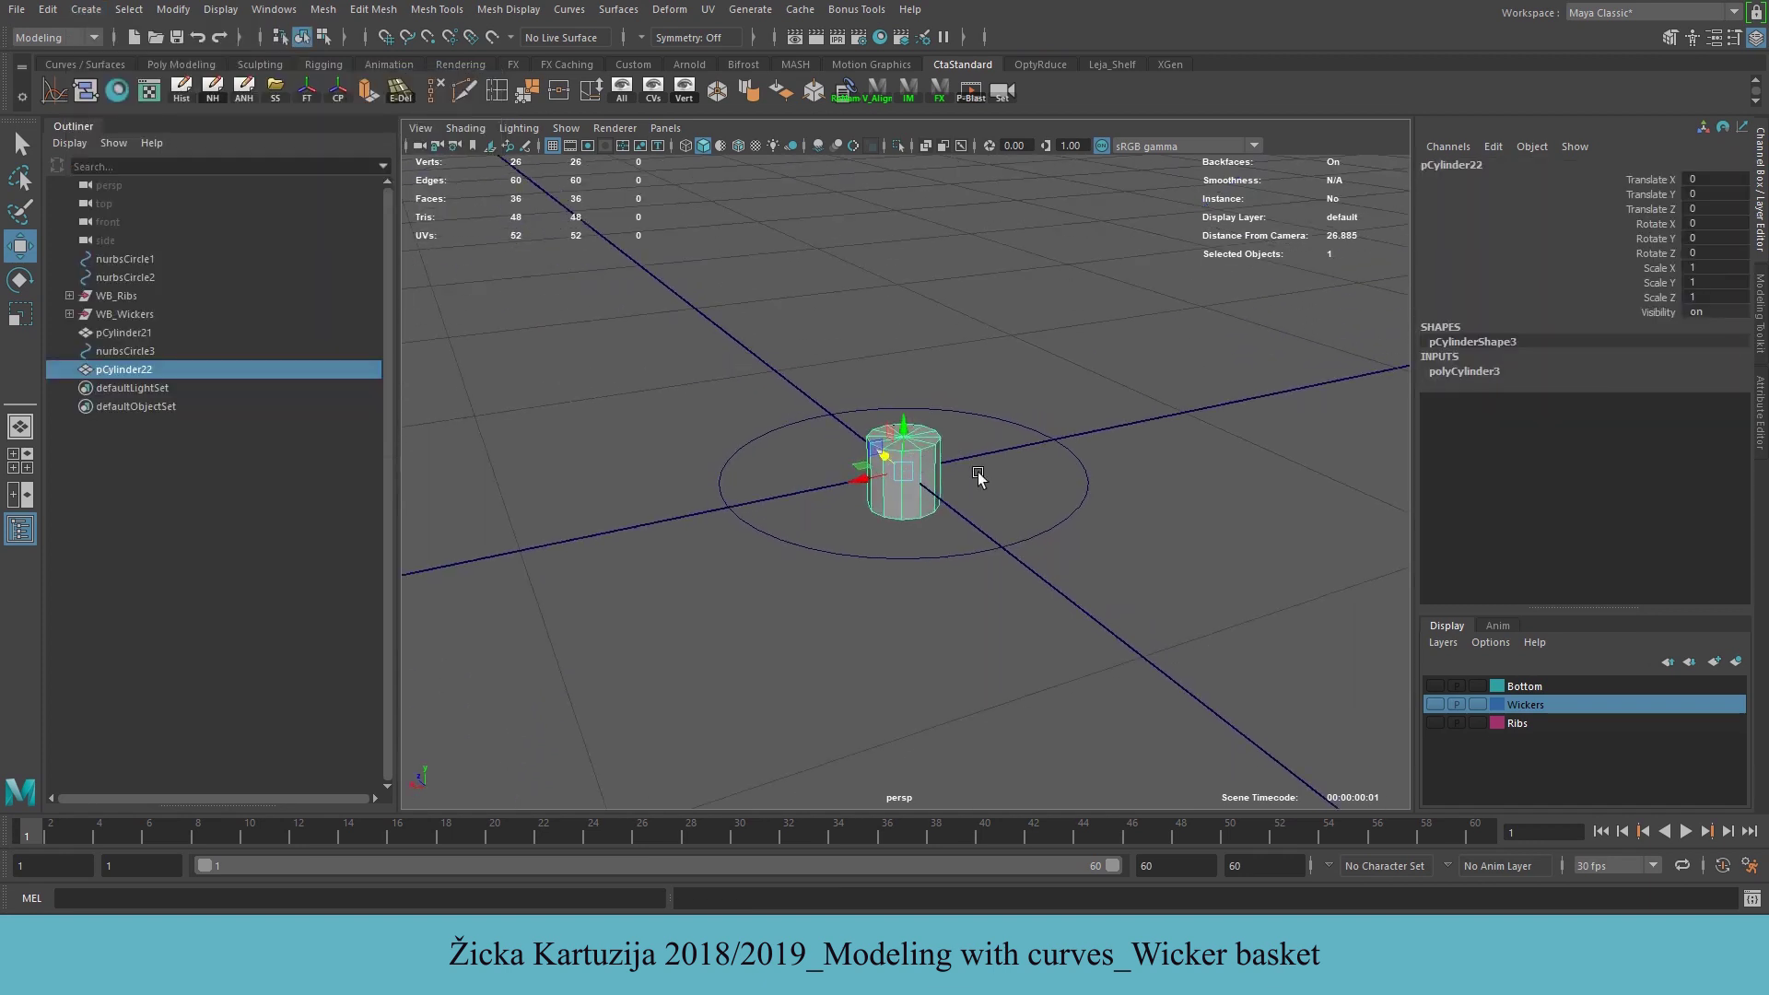
# Set the cylinder's axis subdivisions to 20 and its cap subdivisions to 0
pyautogui.click(1452, 372)
pyautogui.click(1717, 414)
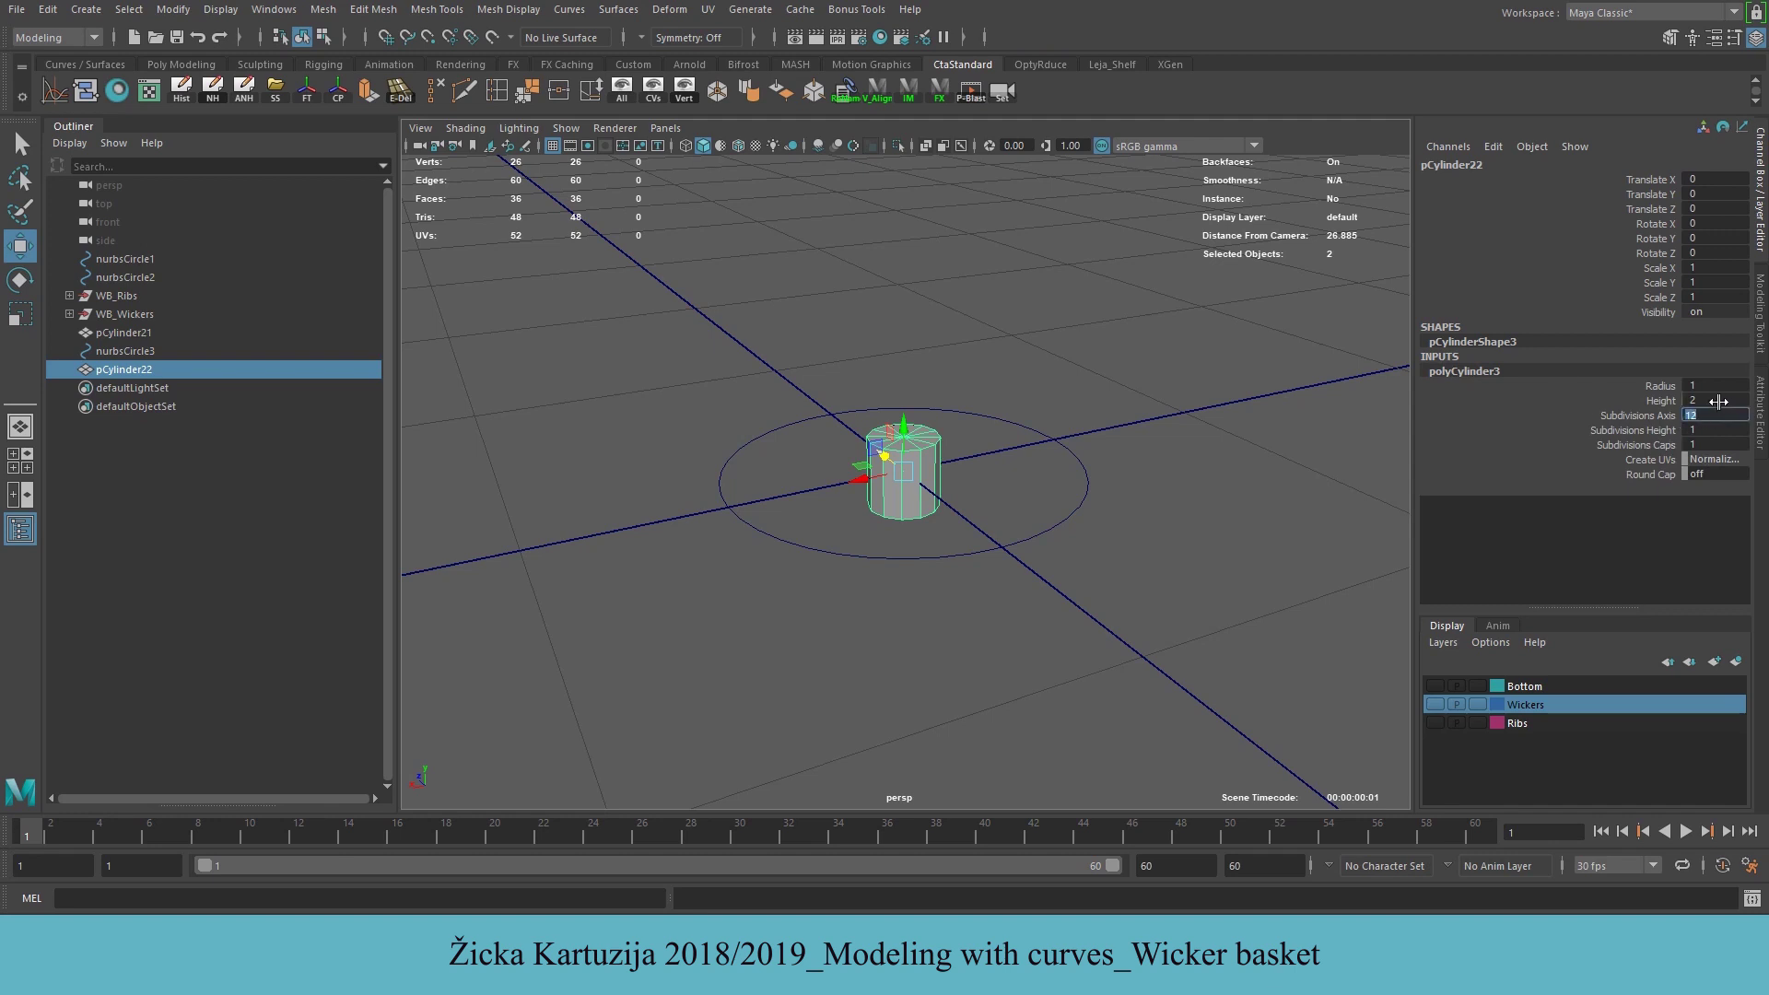
pyautogui.press('Return')
pyautogui.keyDown('alt'); pyautogui.moveTo(897, 426); pyautogui.dragTo(923, 468); pyautogui.keyUp('alt')
pyautogui.keyDown('alt'); pyautogui.moveTo(846, 471); pyautogui.dragTo(1230, 435, button='right'); pyautogui.keyUp('alt')
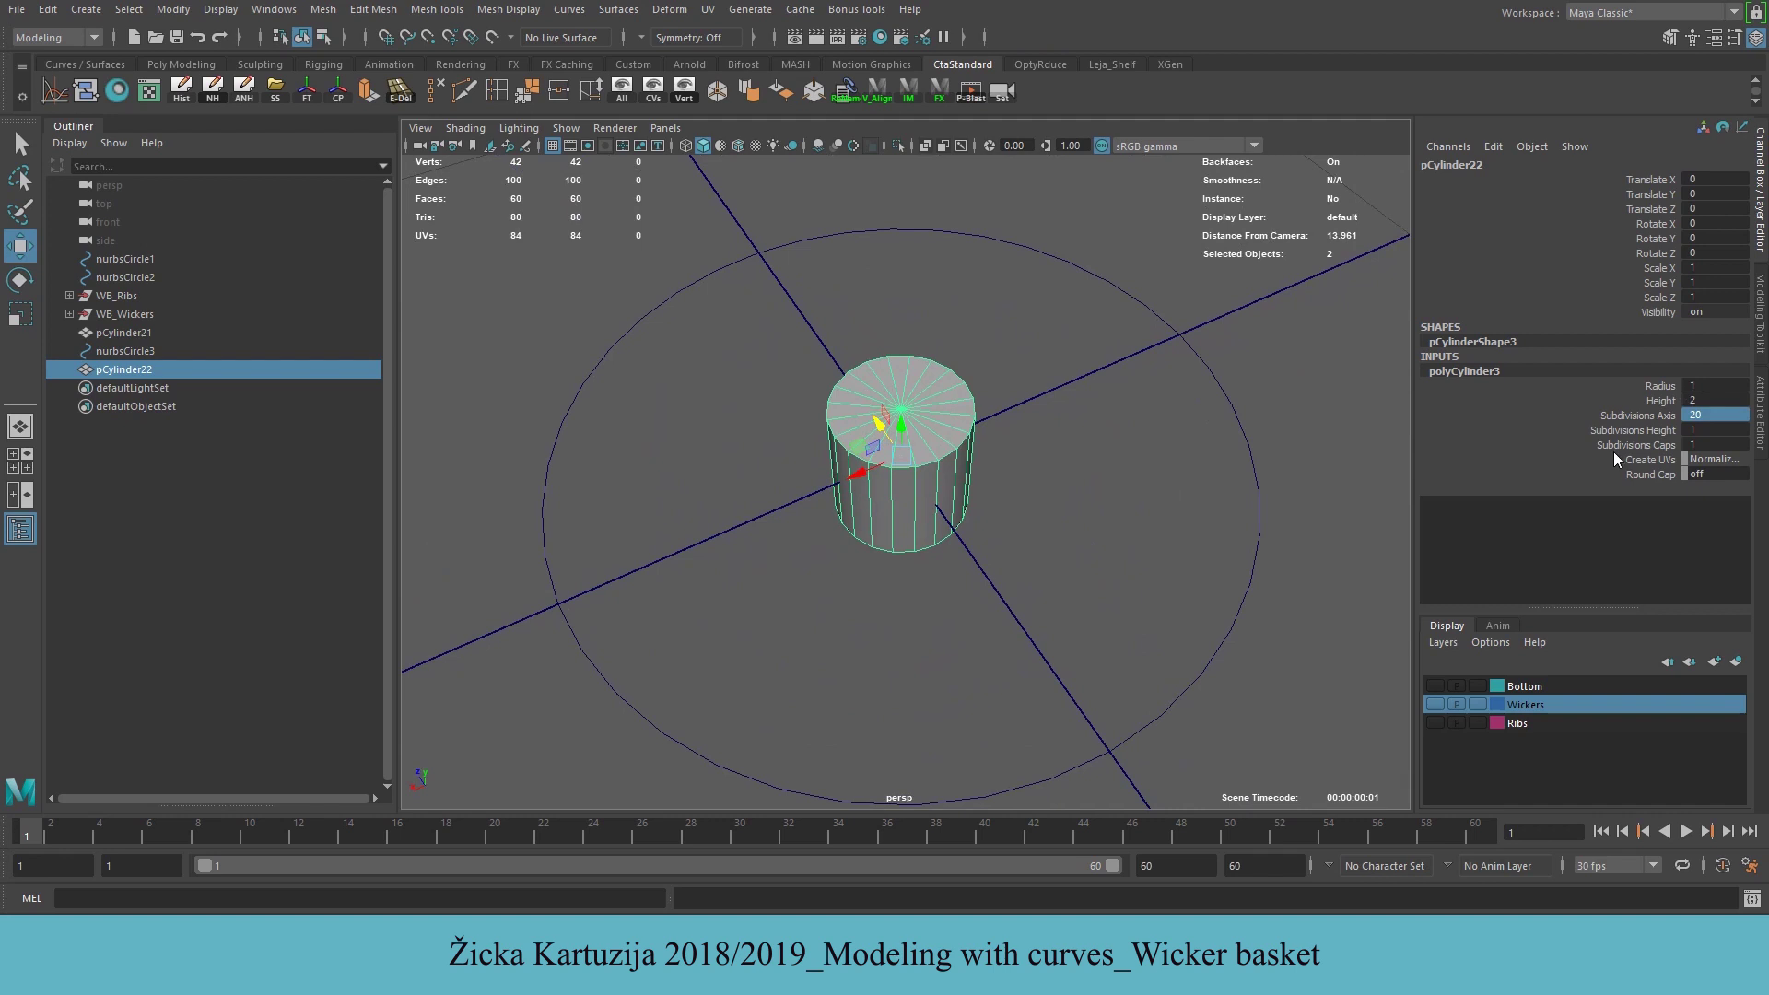
pyautogui.click(1696, 444)
pyautogui.press('Return')
pyautogui.keyDown('alt'); pyautogui.moveTo(865, 530); pyautogui.dragTo(932, 407); pyautogui.keyUp('alt')
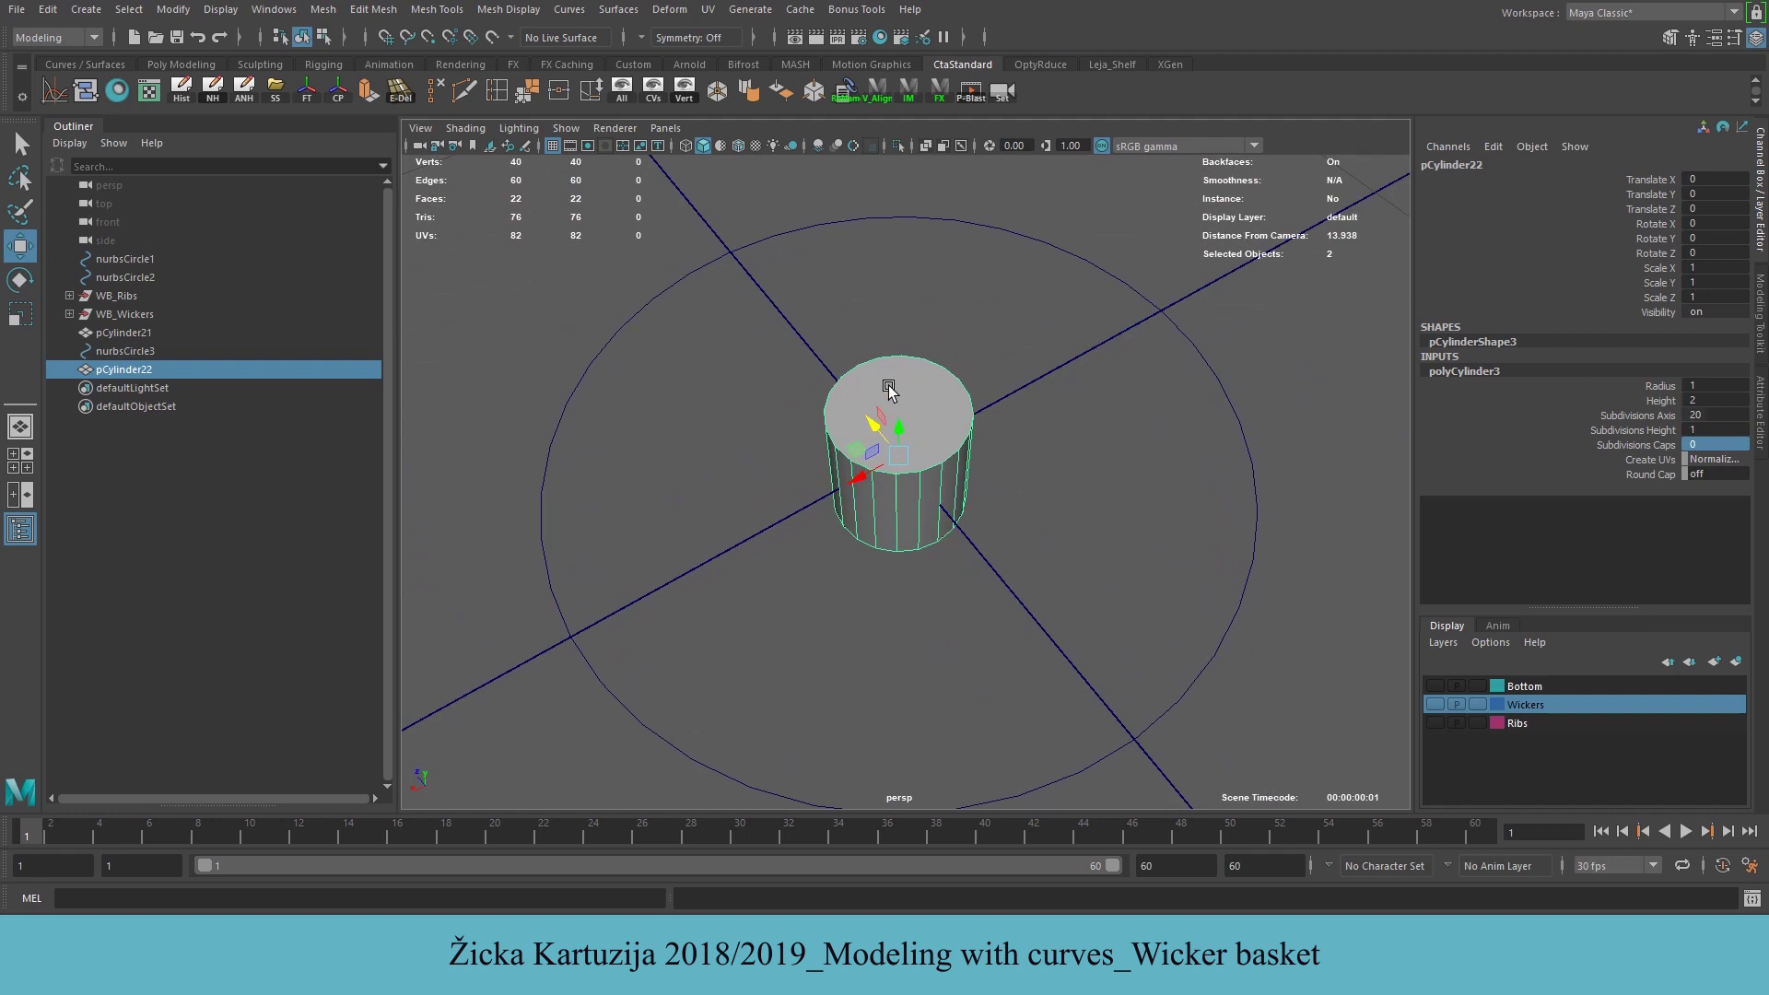
# Select the cylinder's side and bottom faces and delete them, keeping only the top cap
pyautogui.keyDown('alt'); pyautogui.moveTo(1096, 536); pyautogui.dragTo(1114, 387); pyautogui.keyUp('alt')
pyautogui.click(1670, 37)
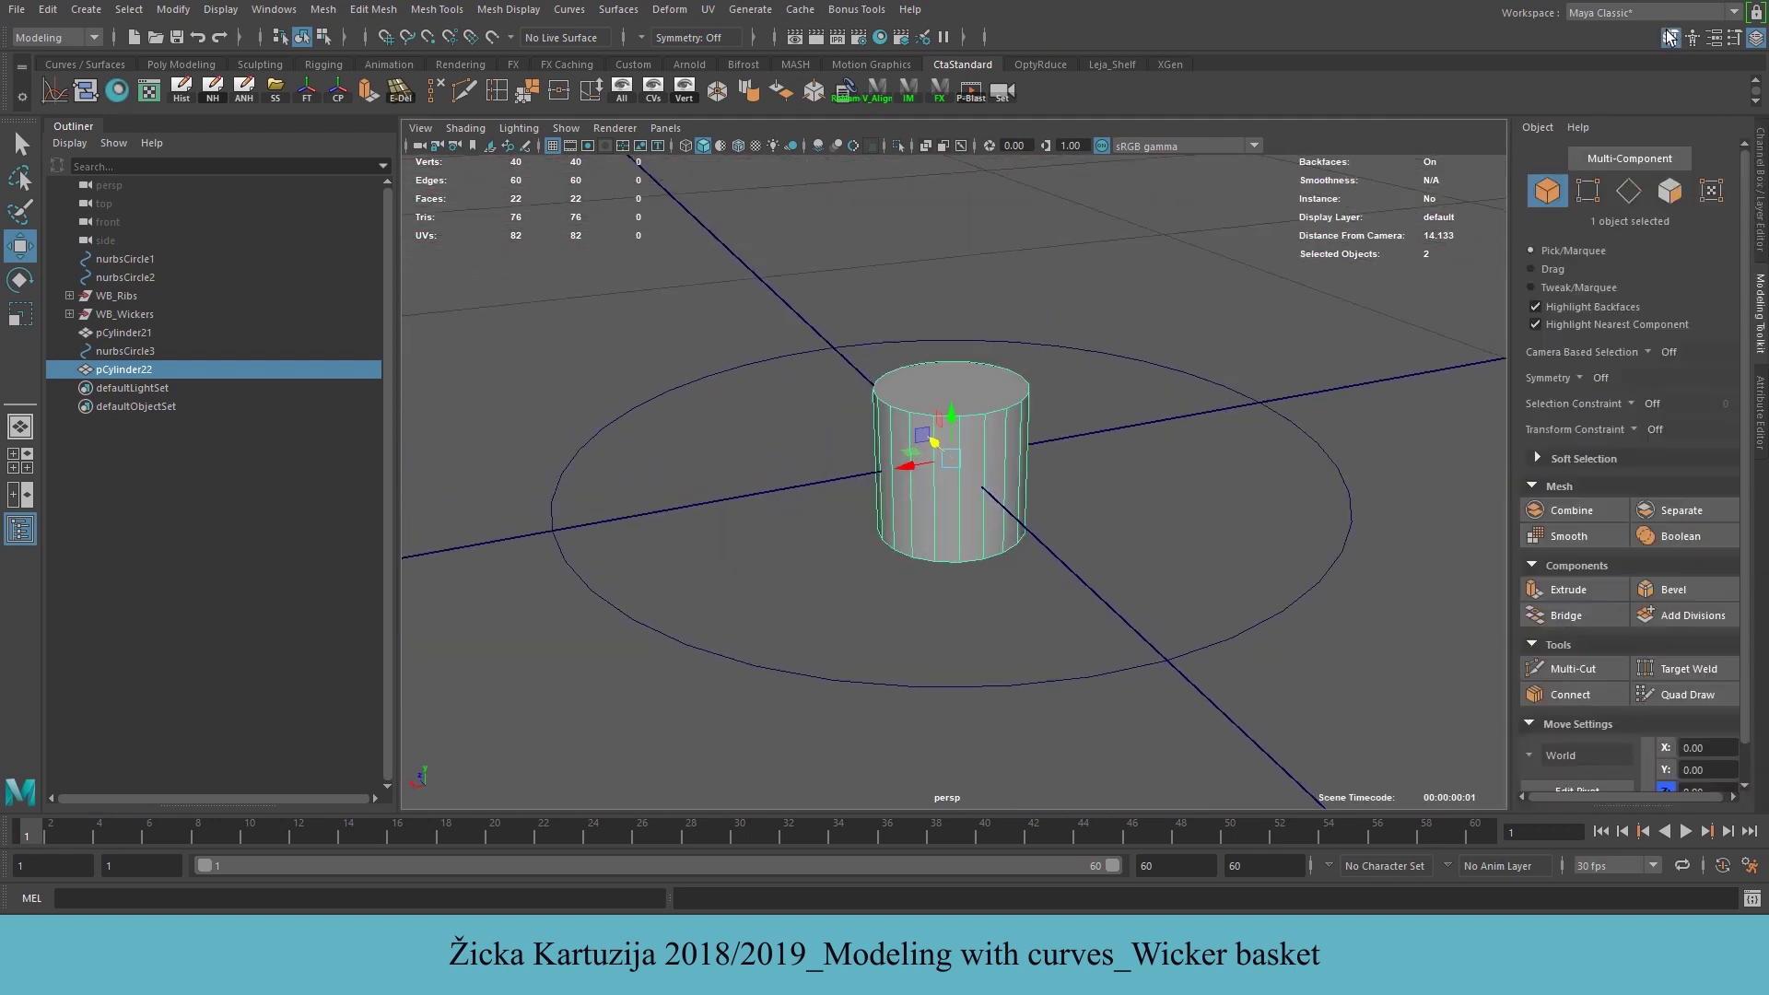
pyautogui.click(1670, 191)
pyautogui.moveTo(1165, 561)
pyautogui.keyDown('alt'); pyautogui.mouseDown()
pyautogui.moveTo(1148, 510)
pyautogui.moveTo(1160, 529)
pyautogui.mouseUp(); pyautogui.keyUp('alt')
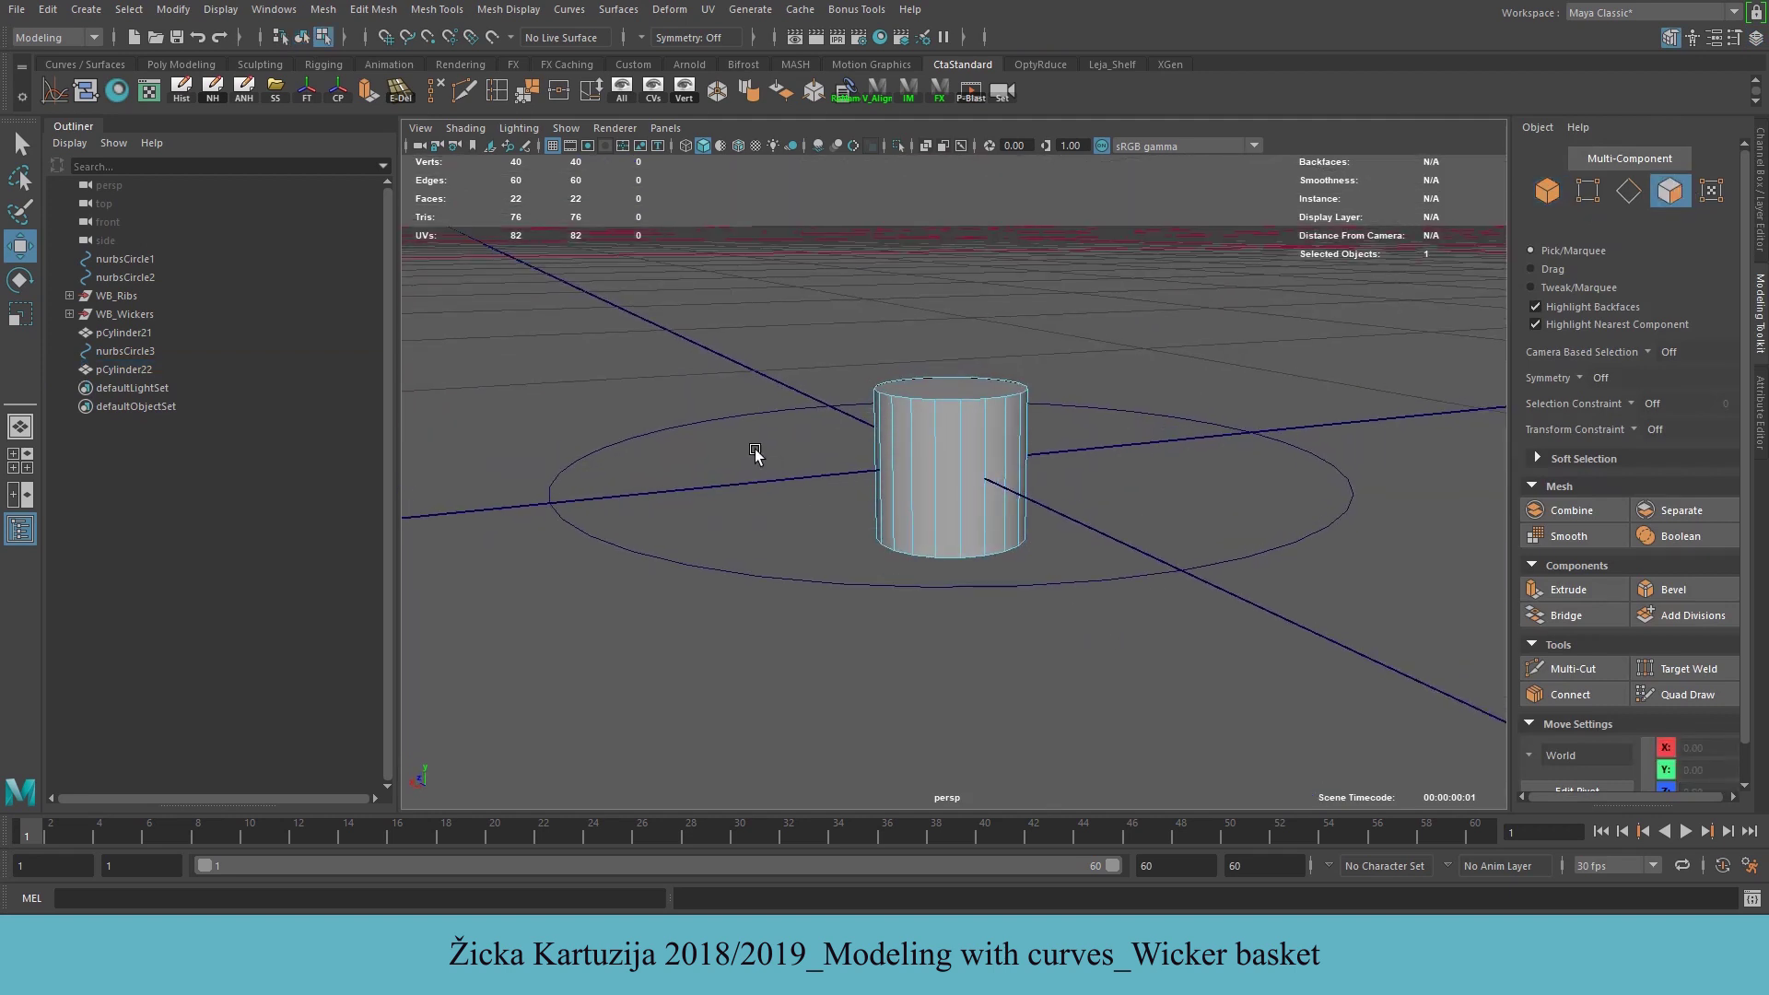
pyautogui.moveTo(779, 453); pyautogui.dragTo(1078, 630)
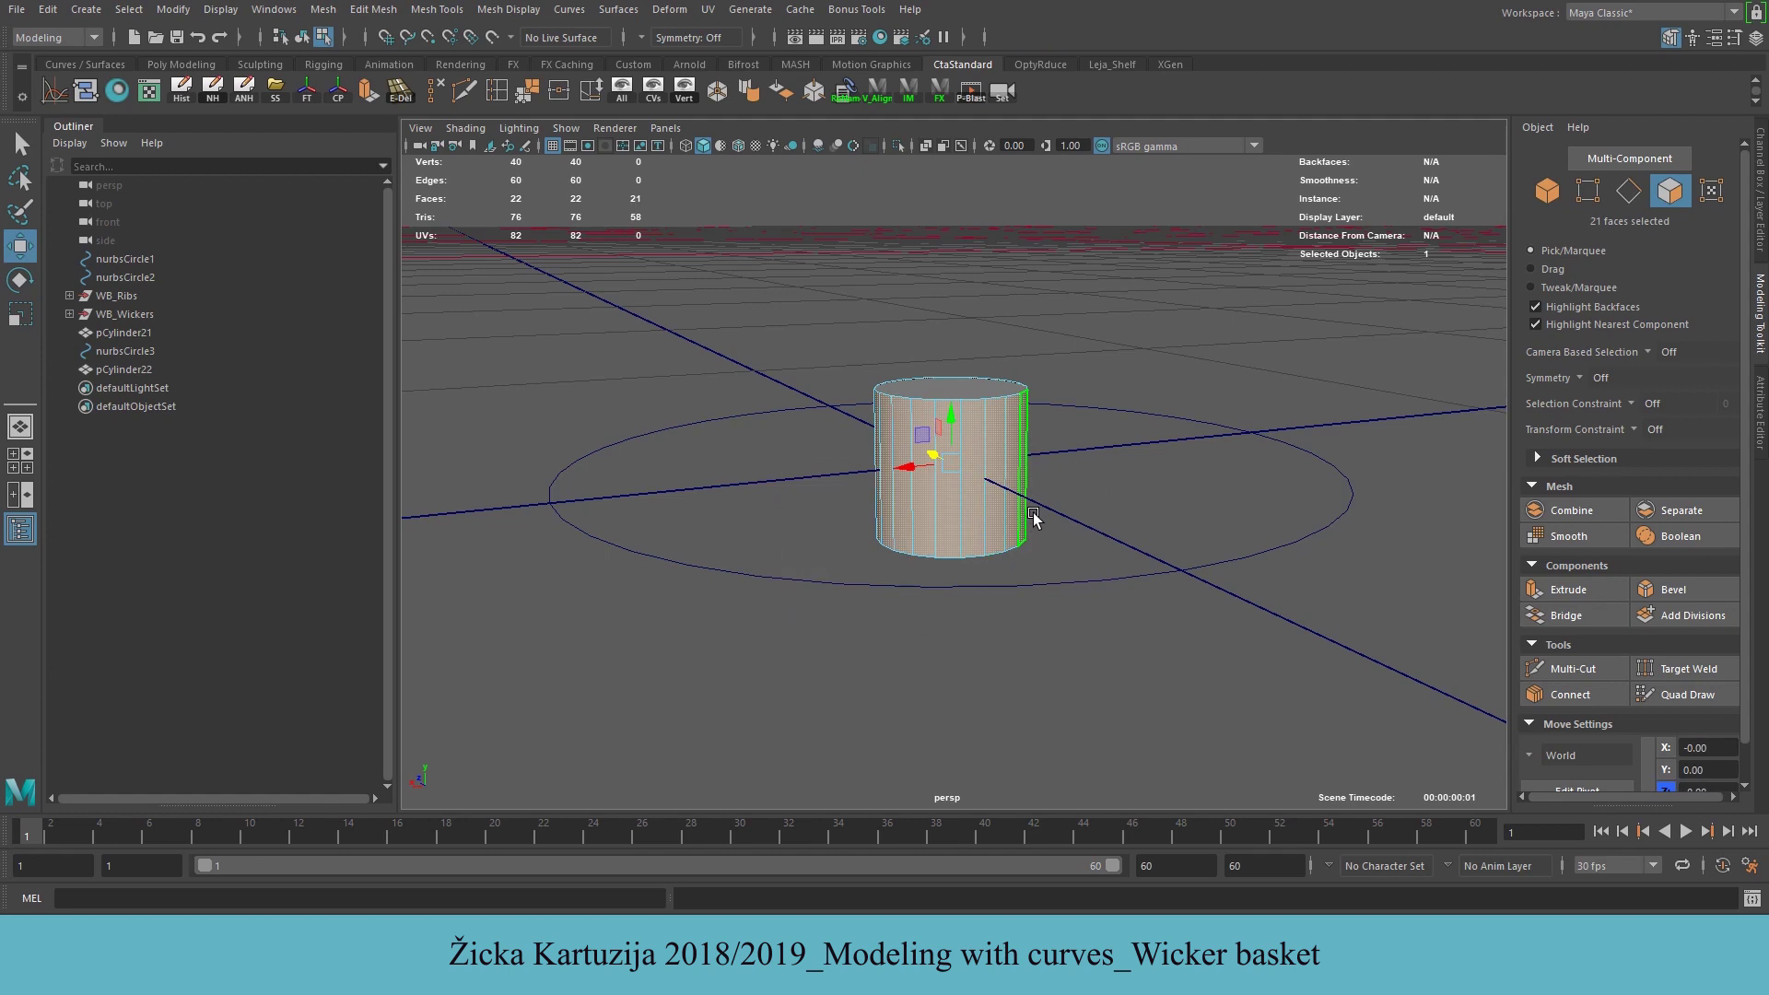
pyautogui.press('Delete')
# Select the remaining cap face and snap it vertically down to the grid plane at Y 0
pyautogui.click(973, 378)
pyautogui.keyDown('alt'); pyautogui.moveTo(879, 431); pyautogui.dragTo(937, 480); pyautogui.keyUp('alt')
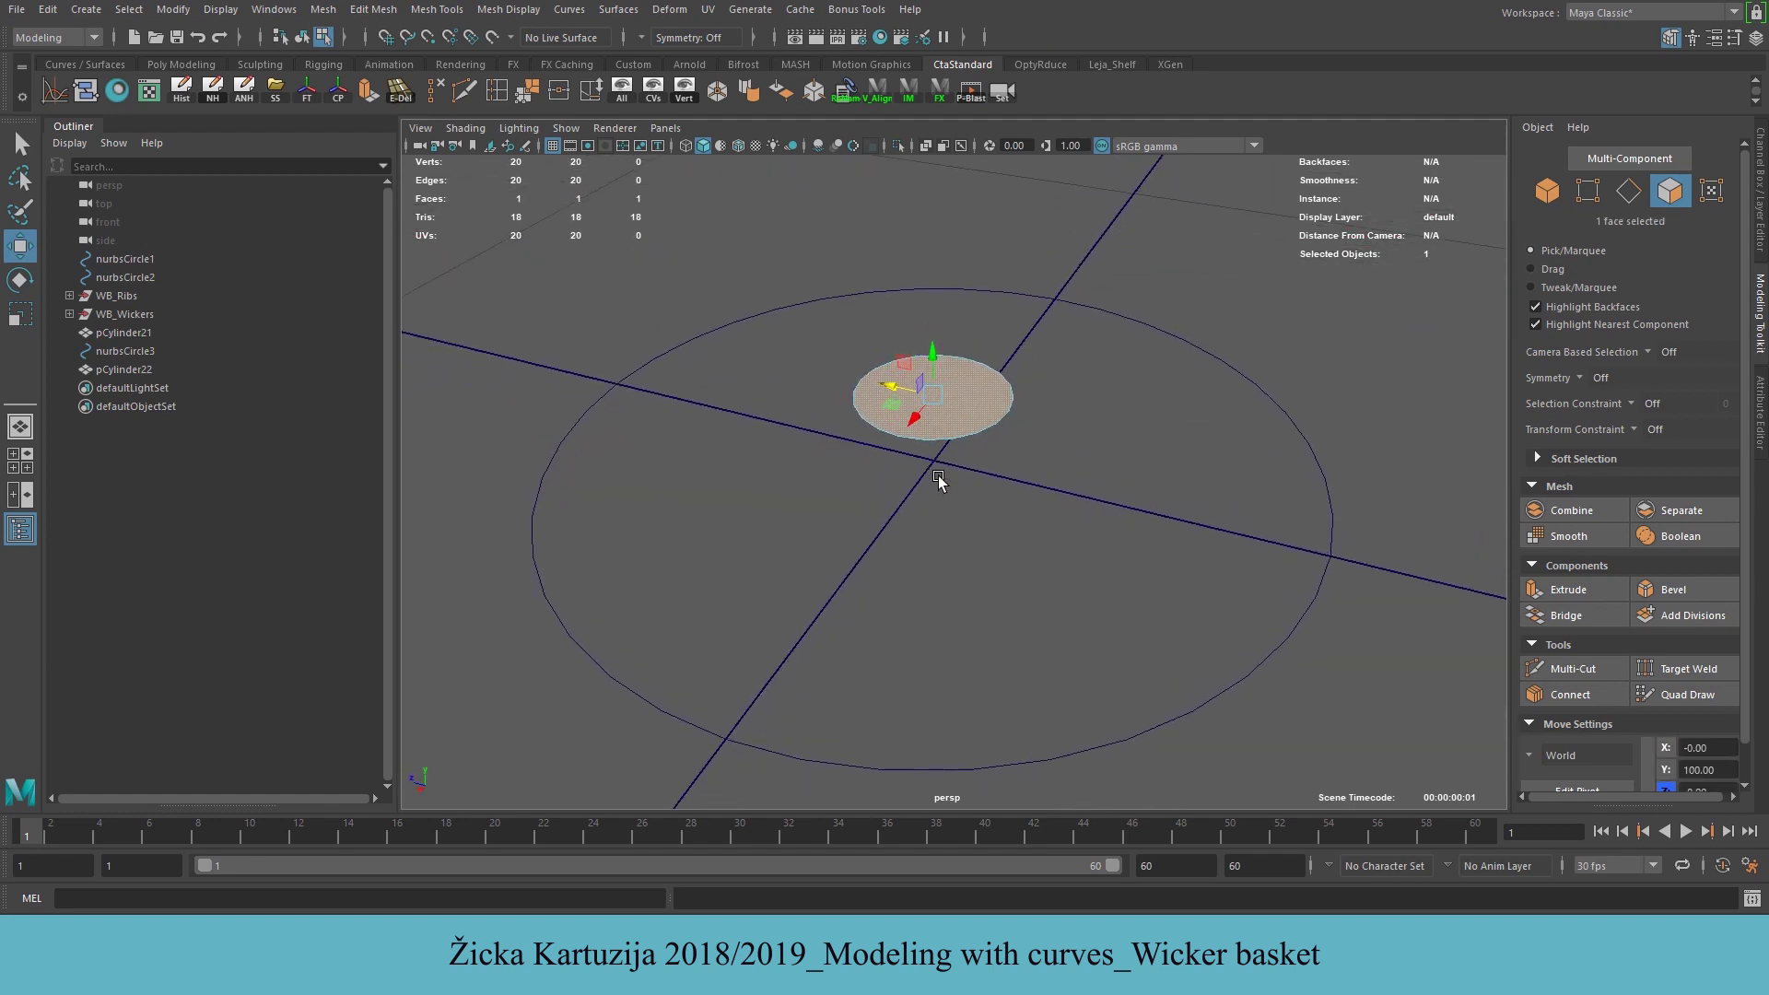
pyautogui.press('x')
pyautogui.moveTo(931, 356); pyautogui.dragTo(935, 424)
pyautogui.keyDown('alt'); pyautogui.moveTo(734, 382); pyautogui.dragTo(843, 495); pyautogui.keyUp('alt')
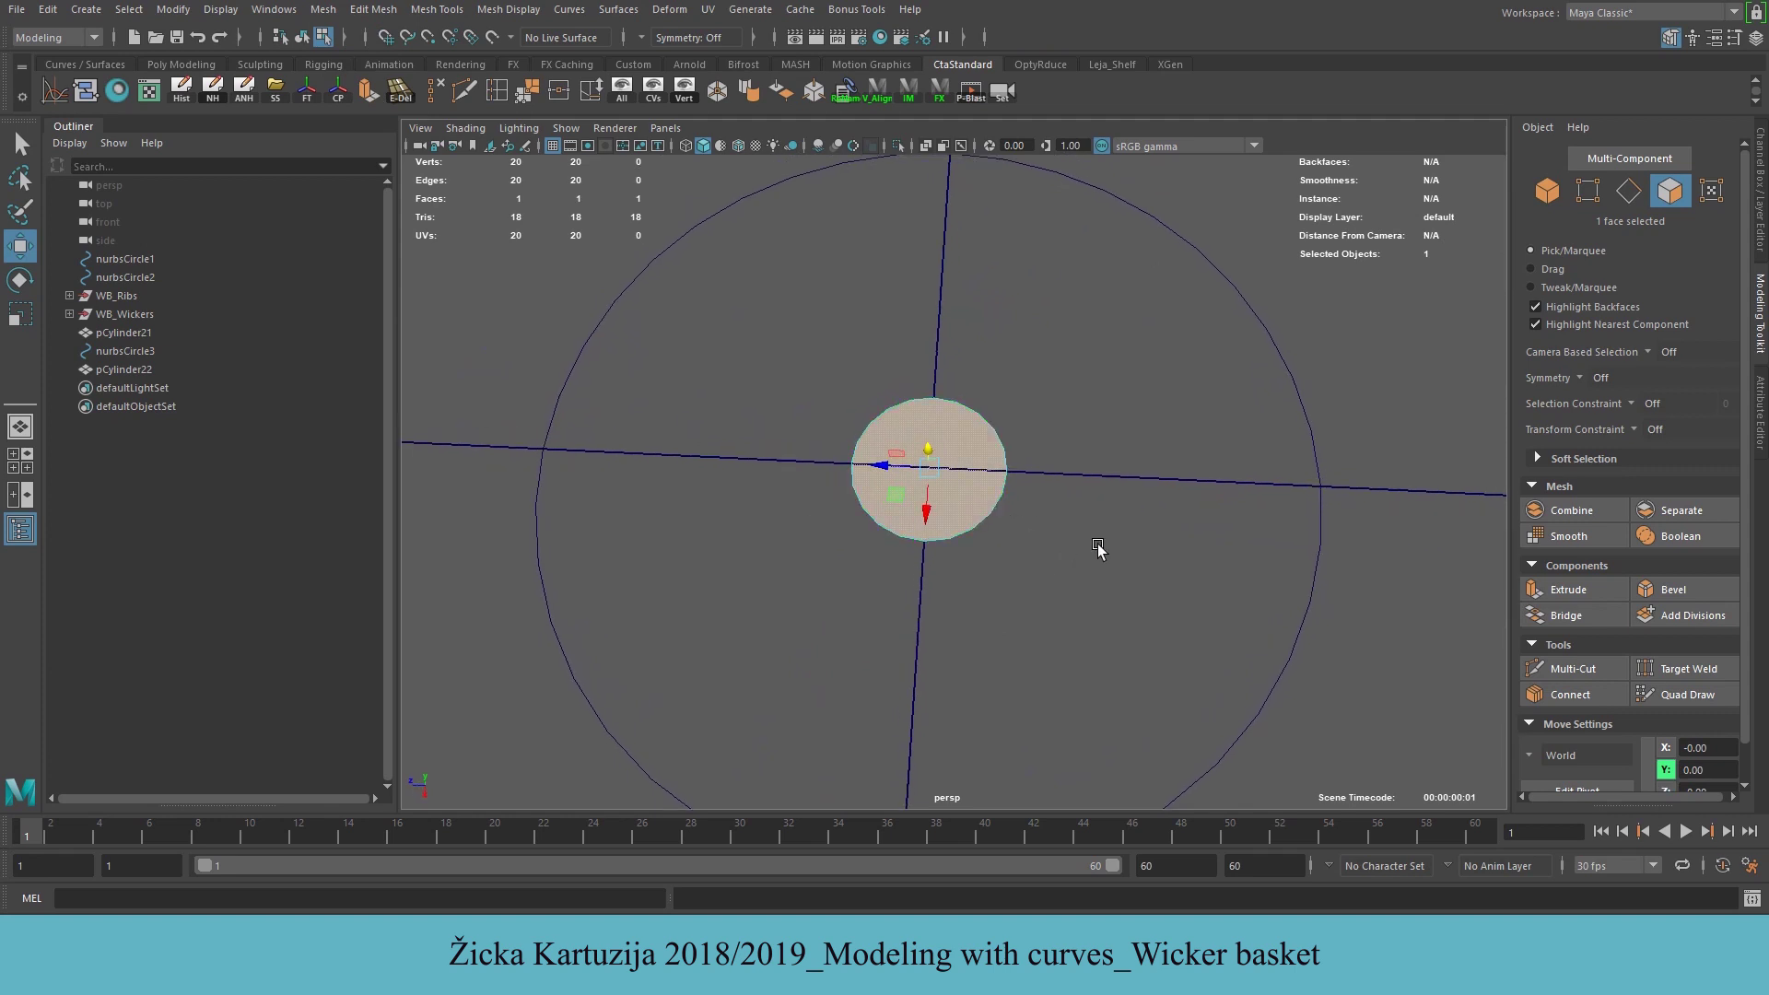
# Duplicate the flat disc and move the copy's face along Z until it sits just beside the original
pyautogui.keyDown('alt'); pyautogui.moveTo(1039, 482); pyautogui.dragTo(970, 450, button='middle'); pyautogui.keyUp('alt')
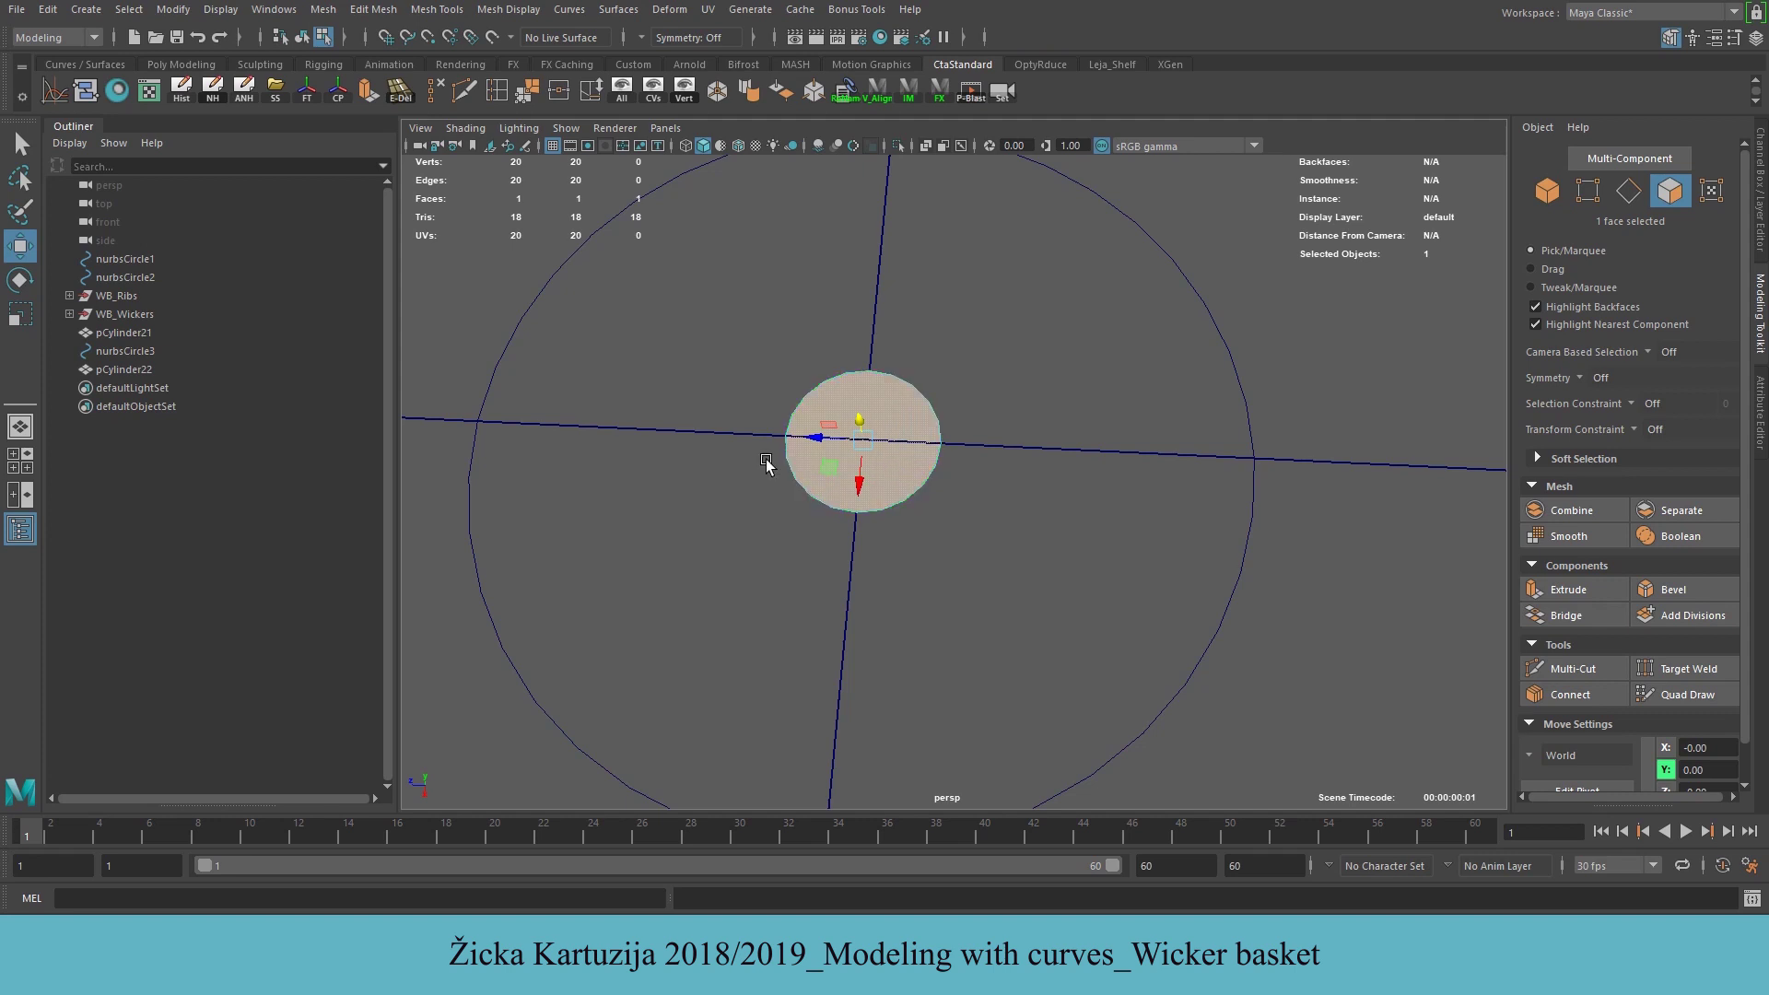
pyautogui.keyDown('alt'); pyautogui.moveTo(948, 604); pyautogui.dragTo(1032, 541); pyautogui.keyUp('alt')
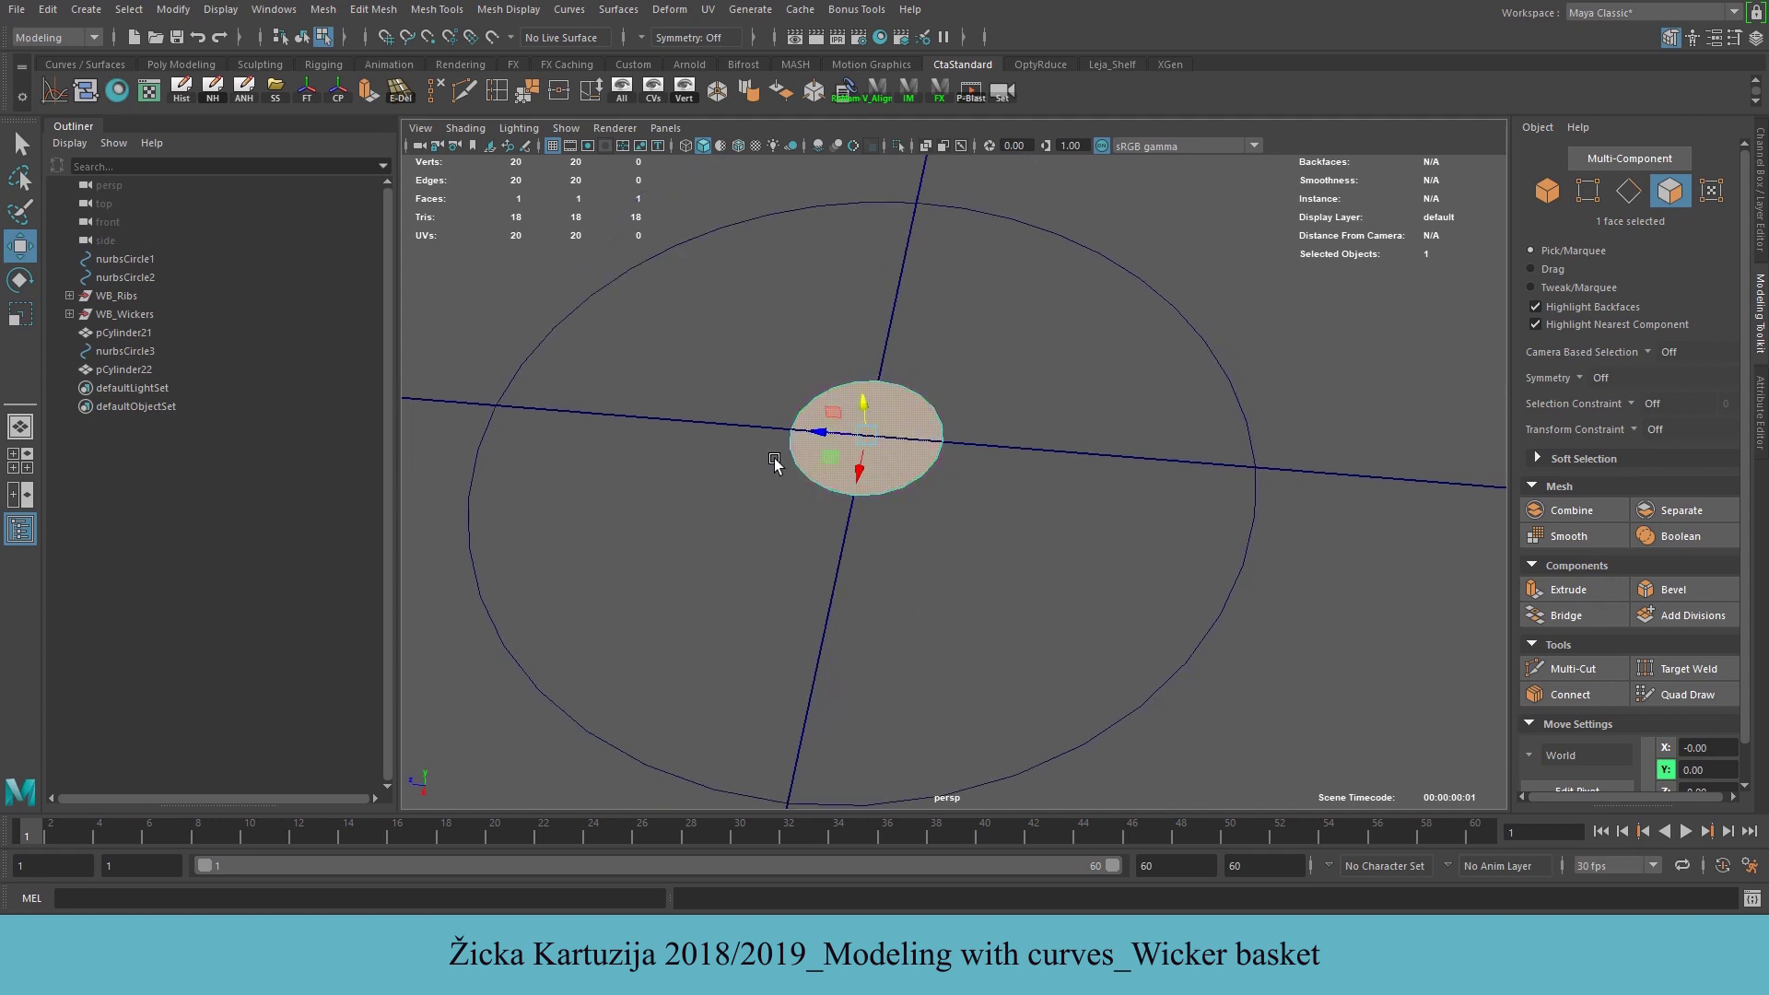
pyautogui.hotkey('ctrl', 'd')
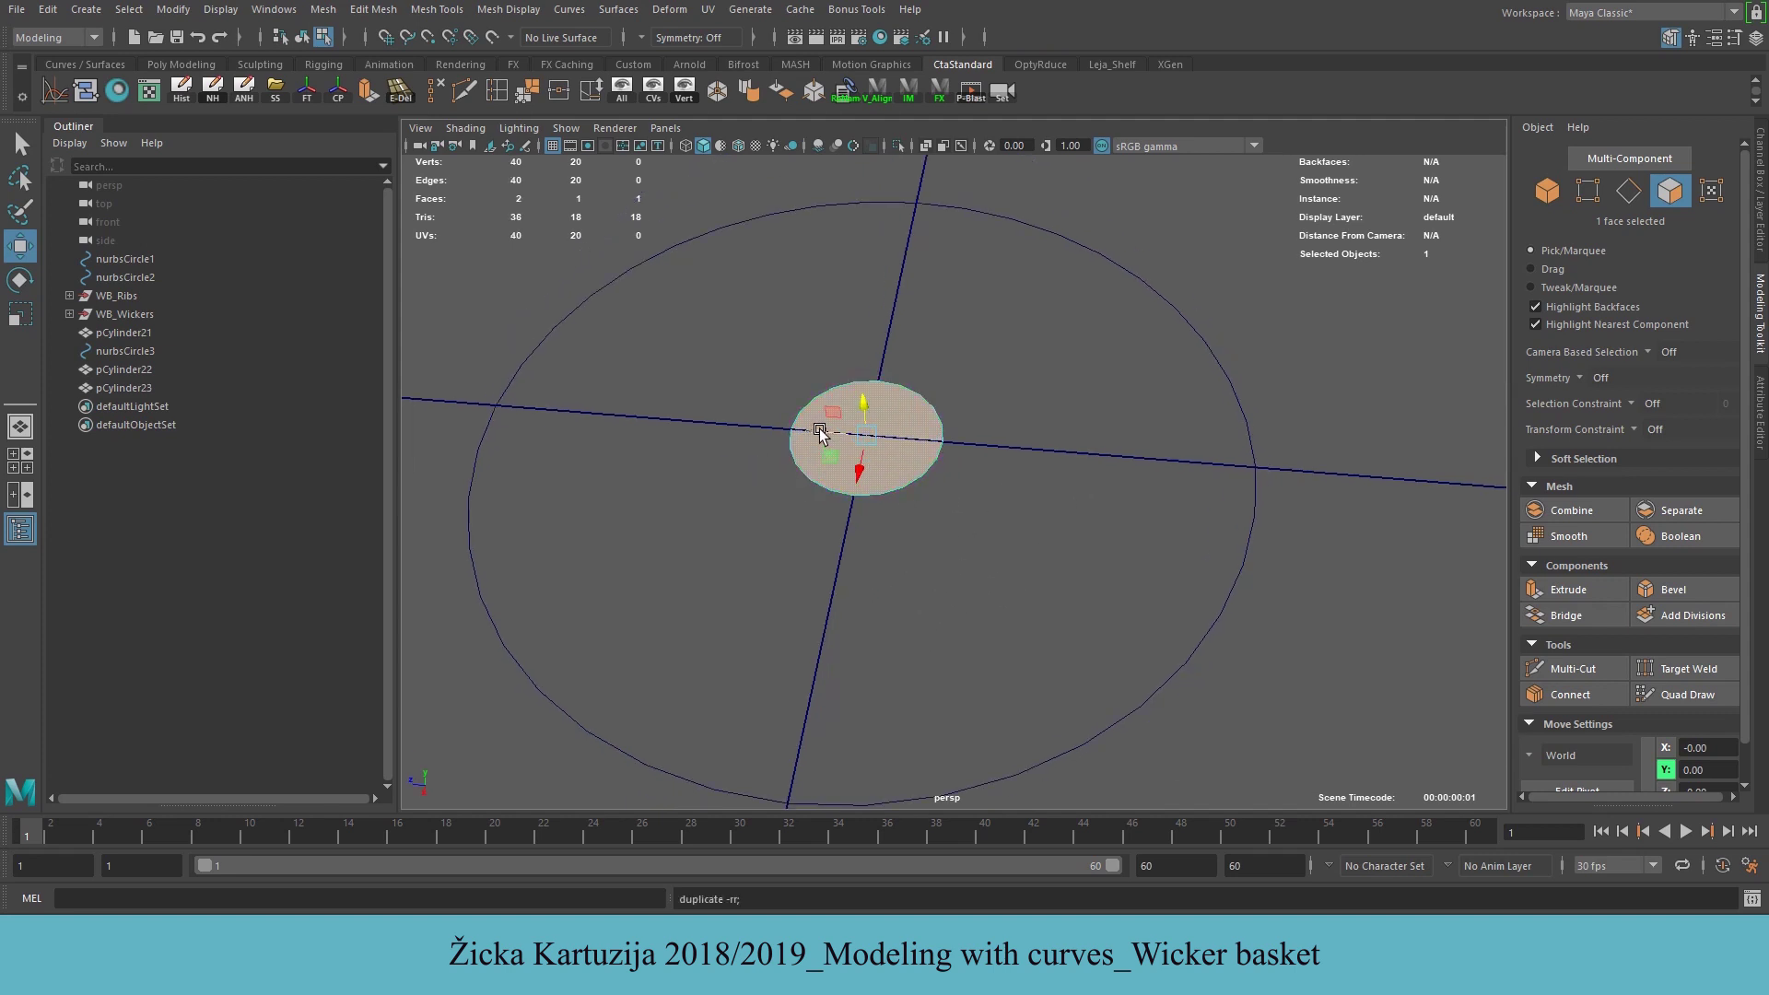
pyautogui.moveTo(820, 432); pyautogui.dragTo(980, 458)
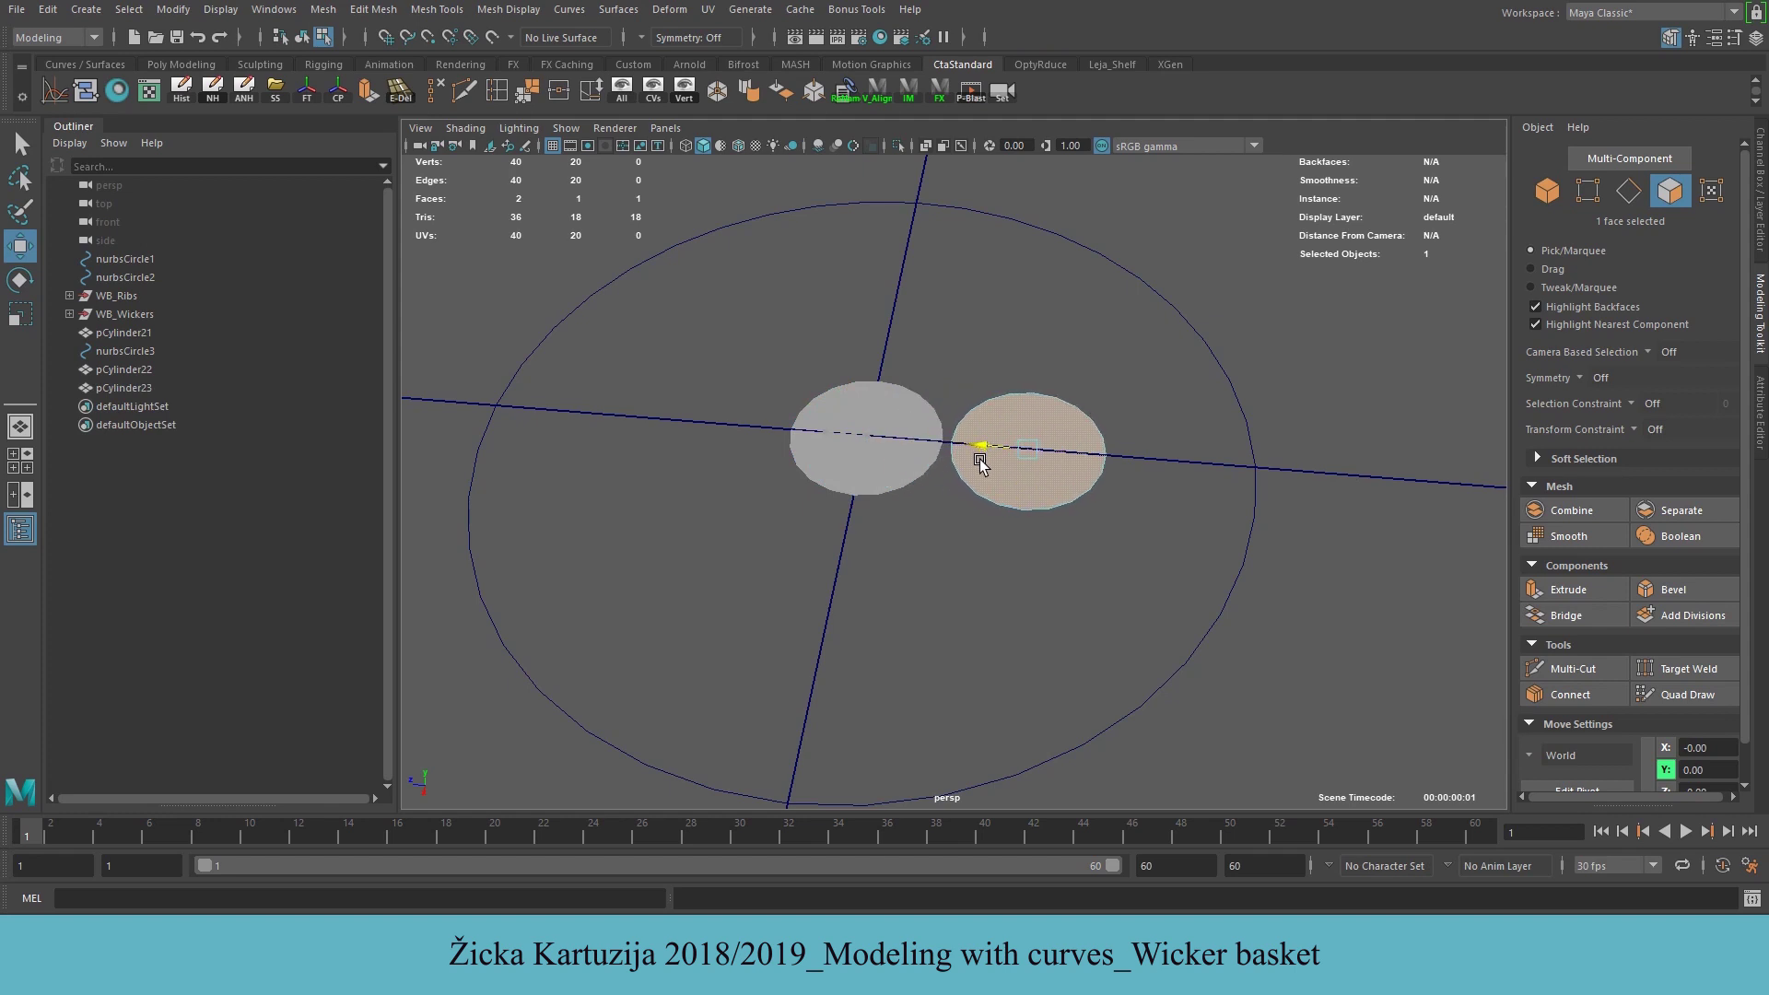
pyautogui.moveTo(1014, 515)
pyautogui.keyDown('alt'); pyautogui.mouseDown()
pyautogui.moveTo(1036, 561)
pyautogui.moveTo(984, 519)
pyautogui.mouseUp(); pyautogui.keyUp('alt')
pyautogui.moveTo(974, 448)
pyautogui.mouseDown()
pyautogui.moveTo(959, 446)
pyautogui.moveTo(978, 448)
pyautogui.mouseUp()
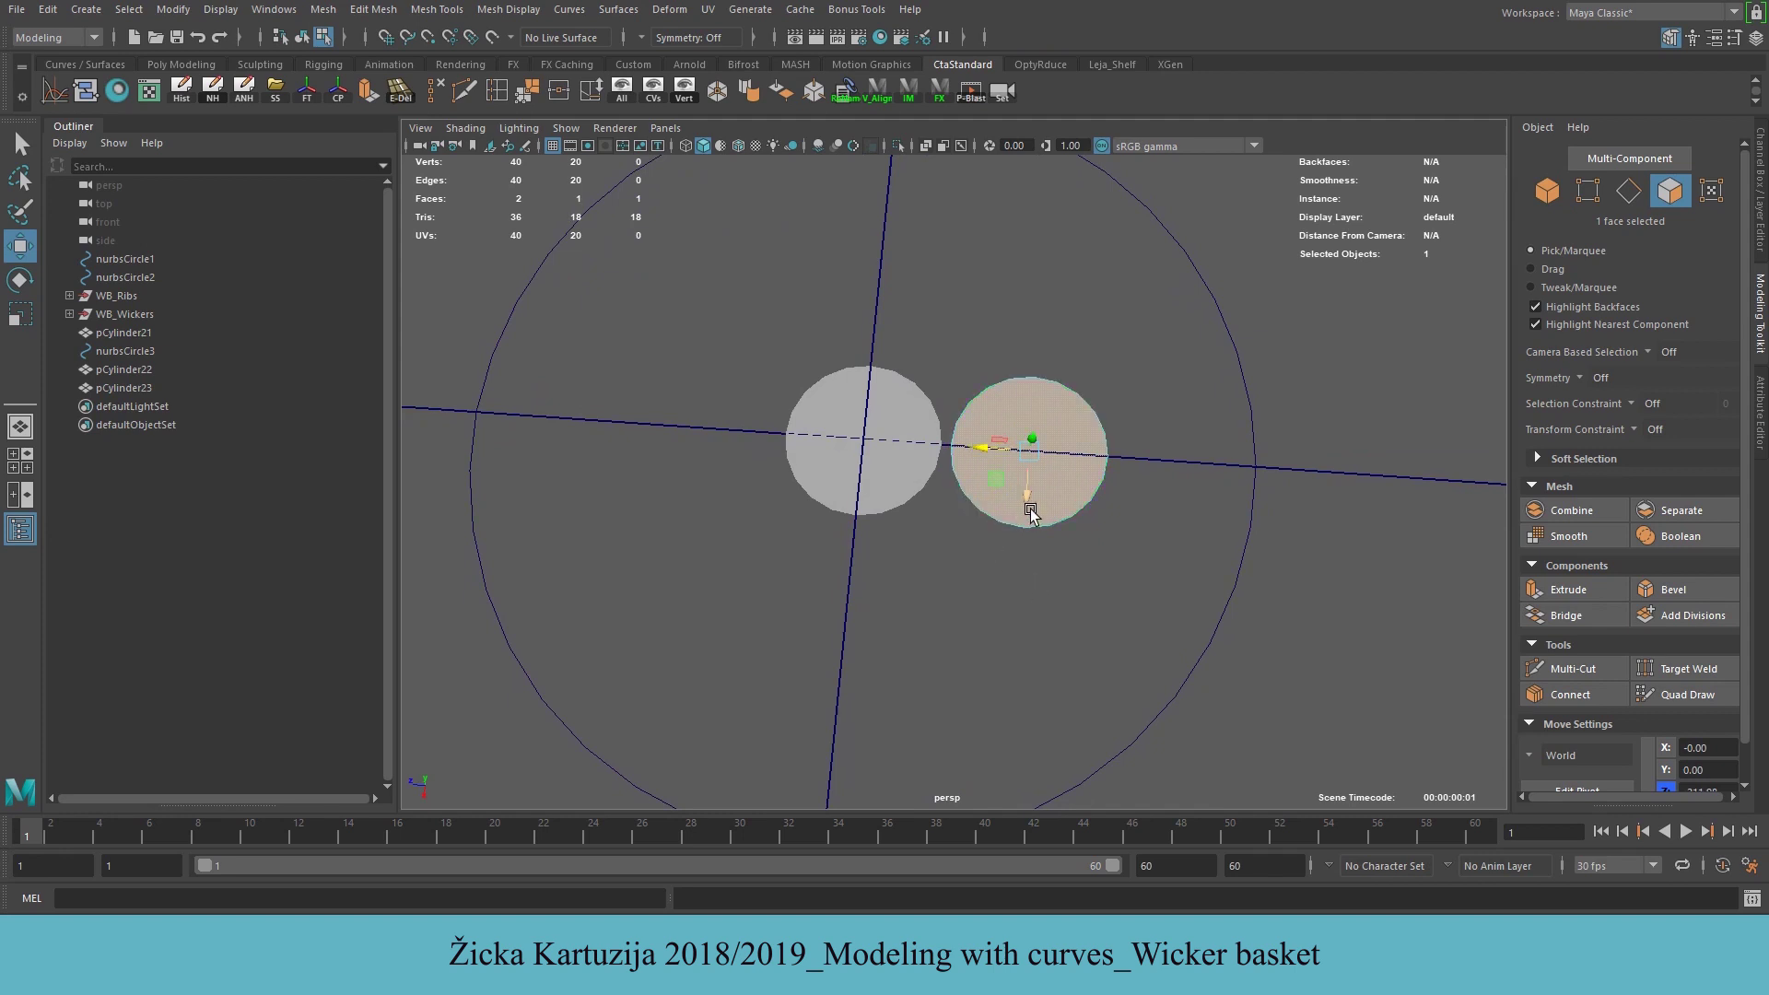
# Duplicate the disc twice more and offset the copies along X and Z to complete a two-by-two arrangement
pyautogui.hotkey('ctrl', 'd')
pyautogui.moveTo(1024, 495); pyautogui.dragTo(1034, 662)
pyautogui.hotkey('ctrl', 'd')
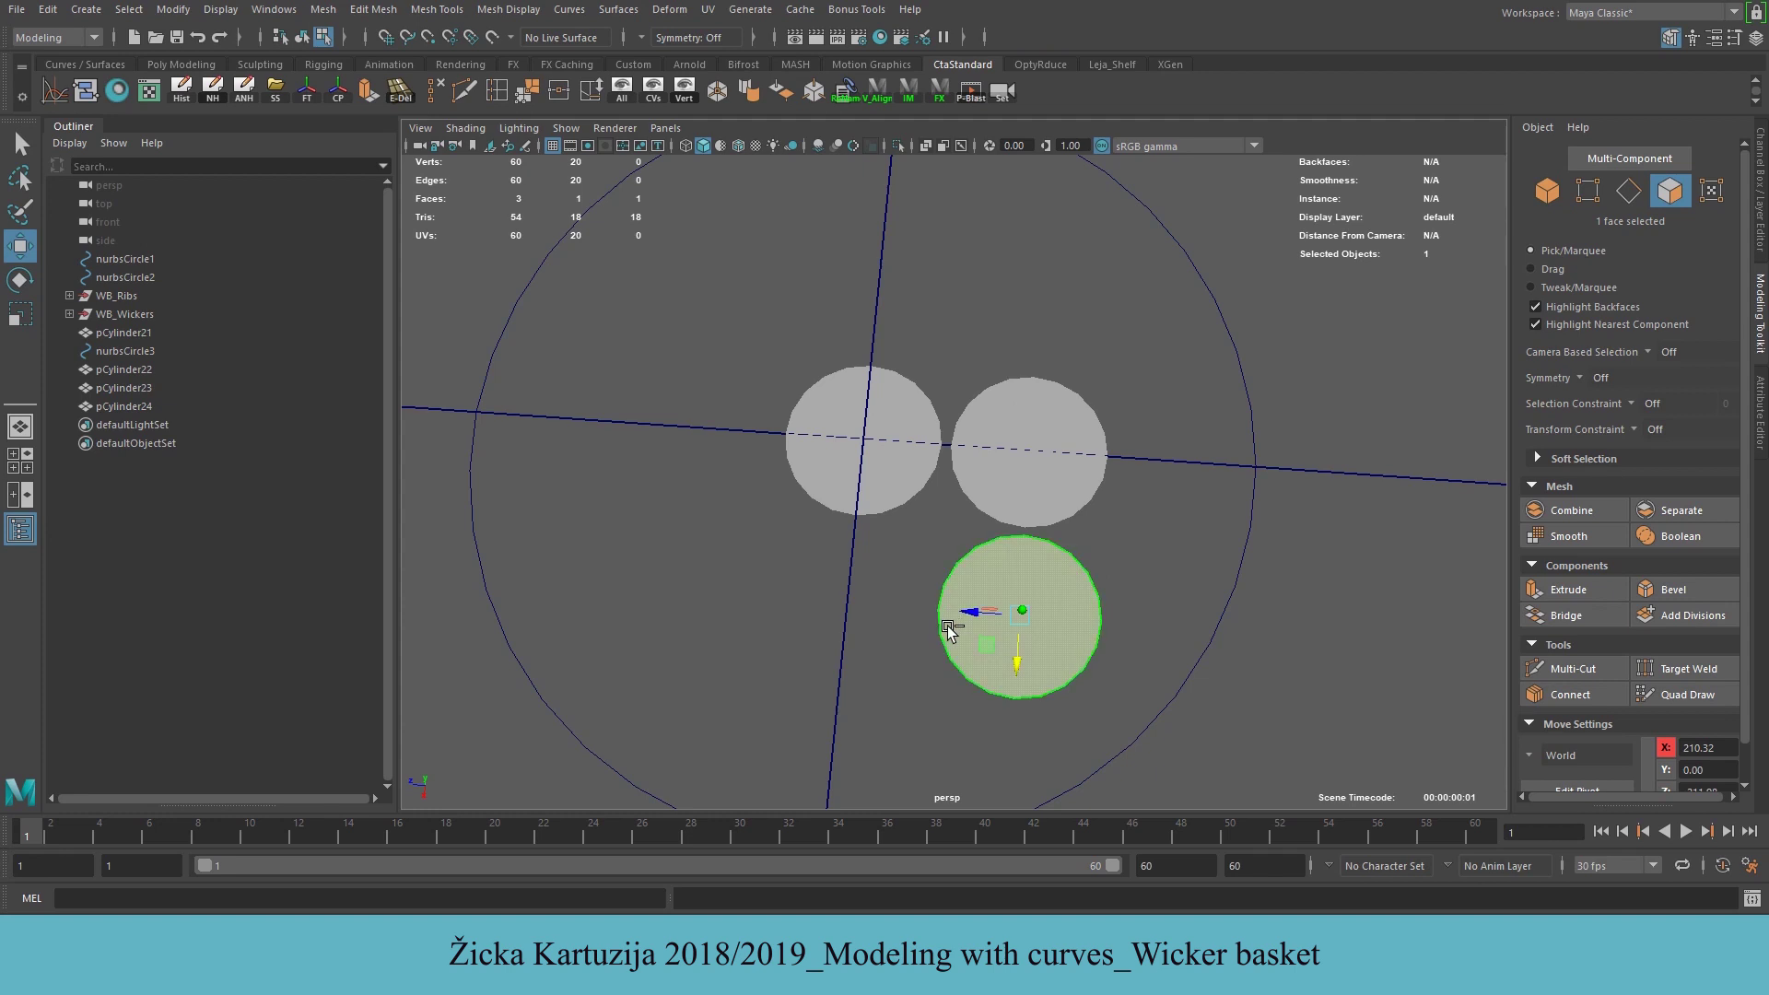
pyautogui.moveTo(964, 612); pyautogui.dragTo(797, 606)
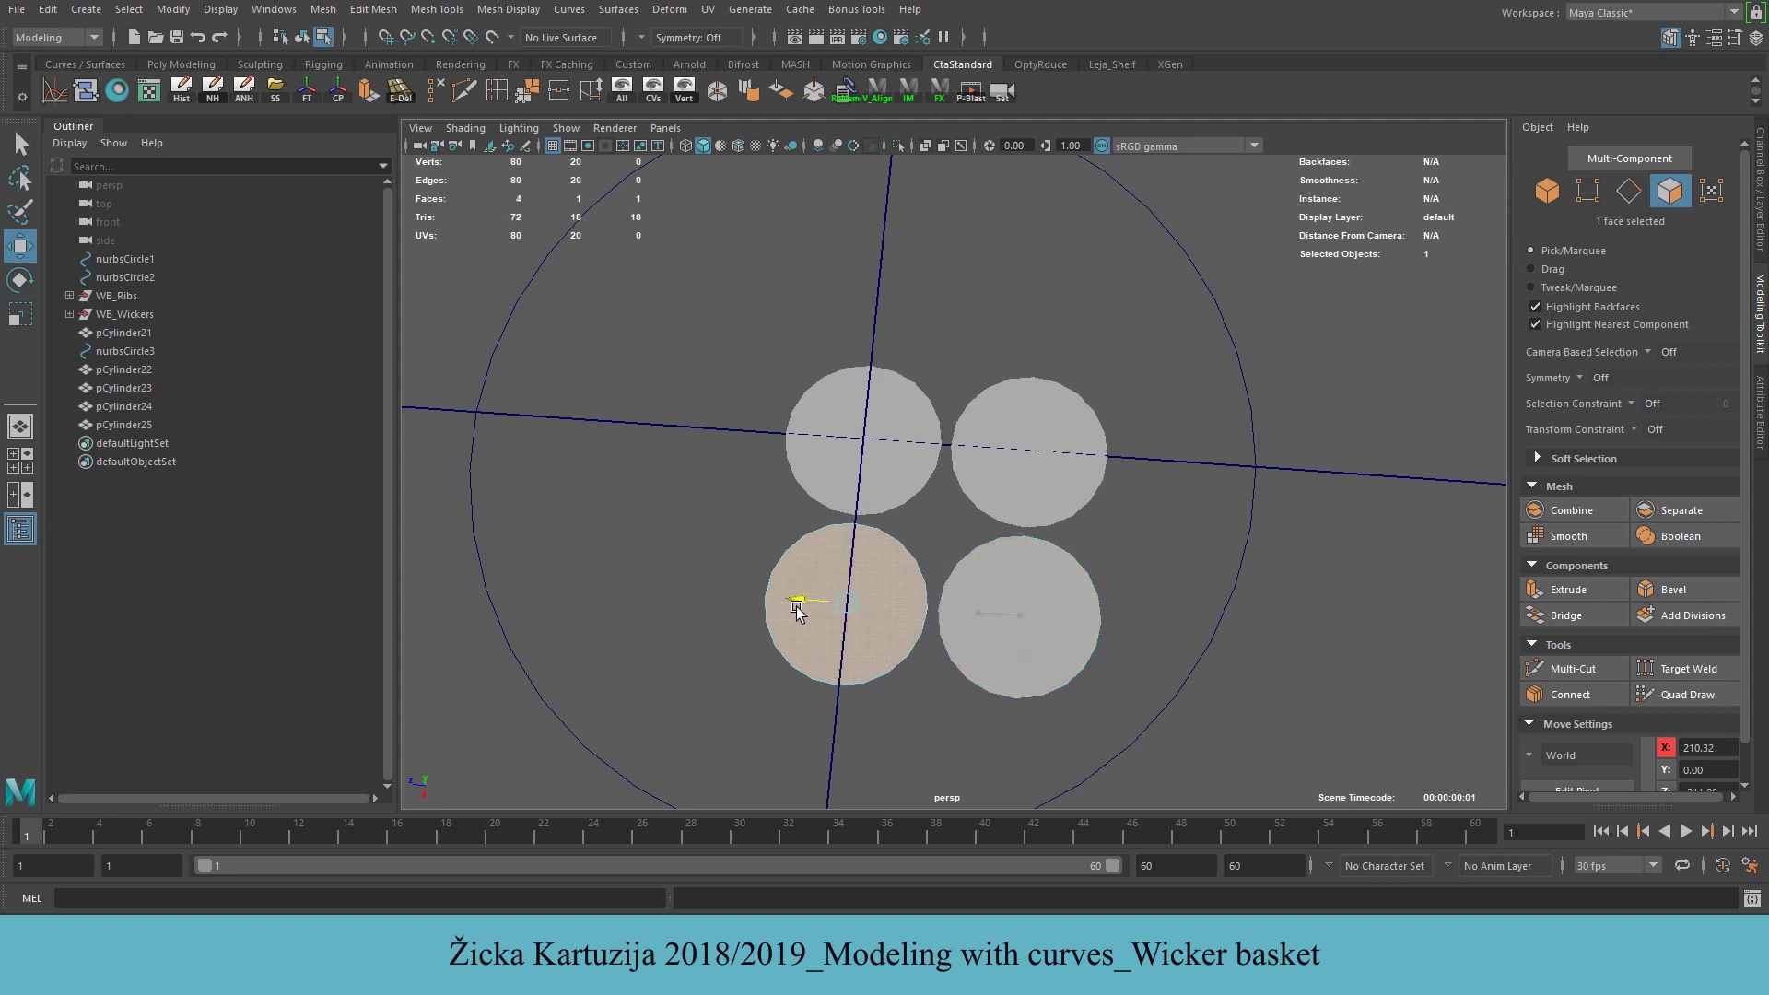
# Return to object selection, select all four discs and combine them into one mesh
pyautogui.press('F8')
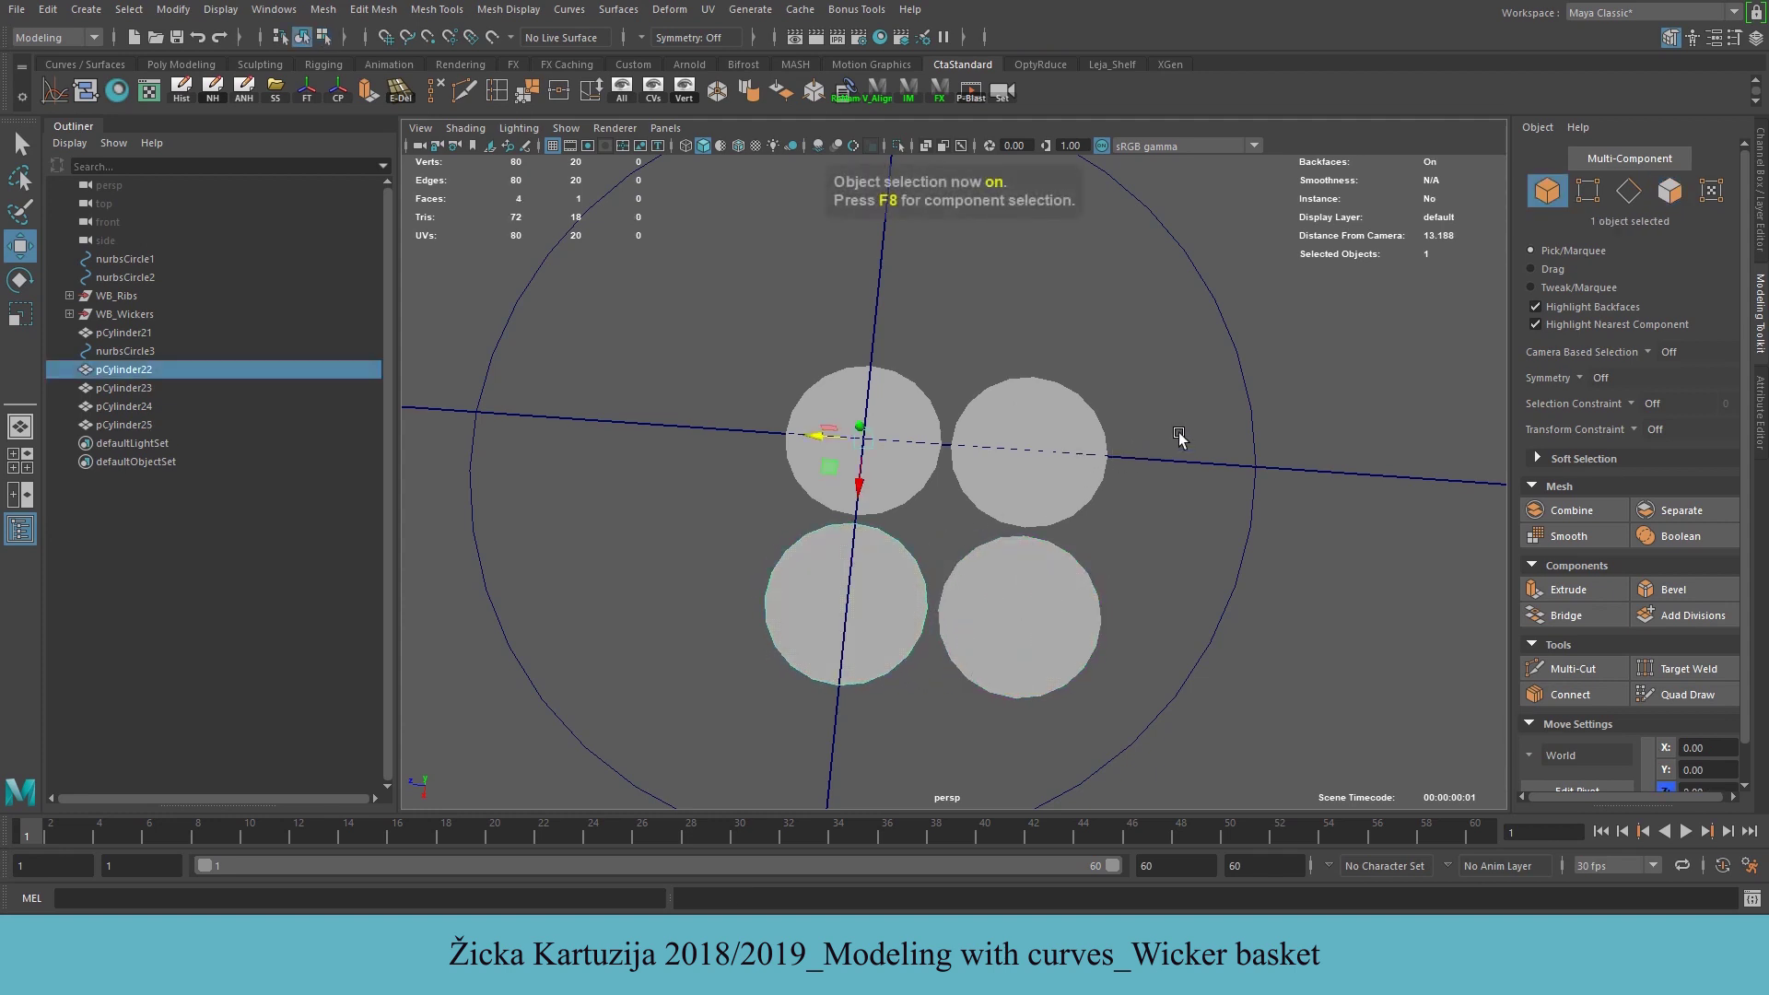
pyautogui.click(1172, 466)
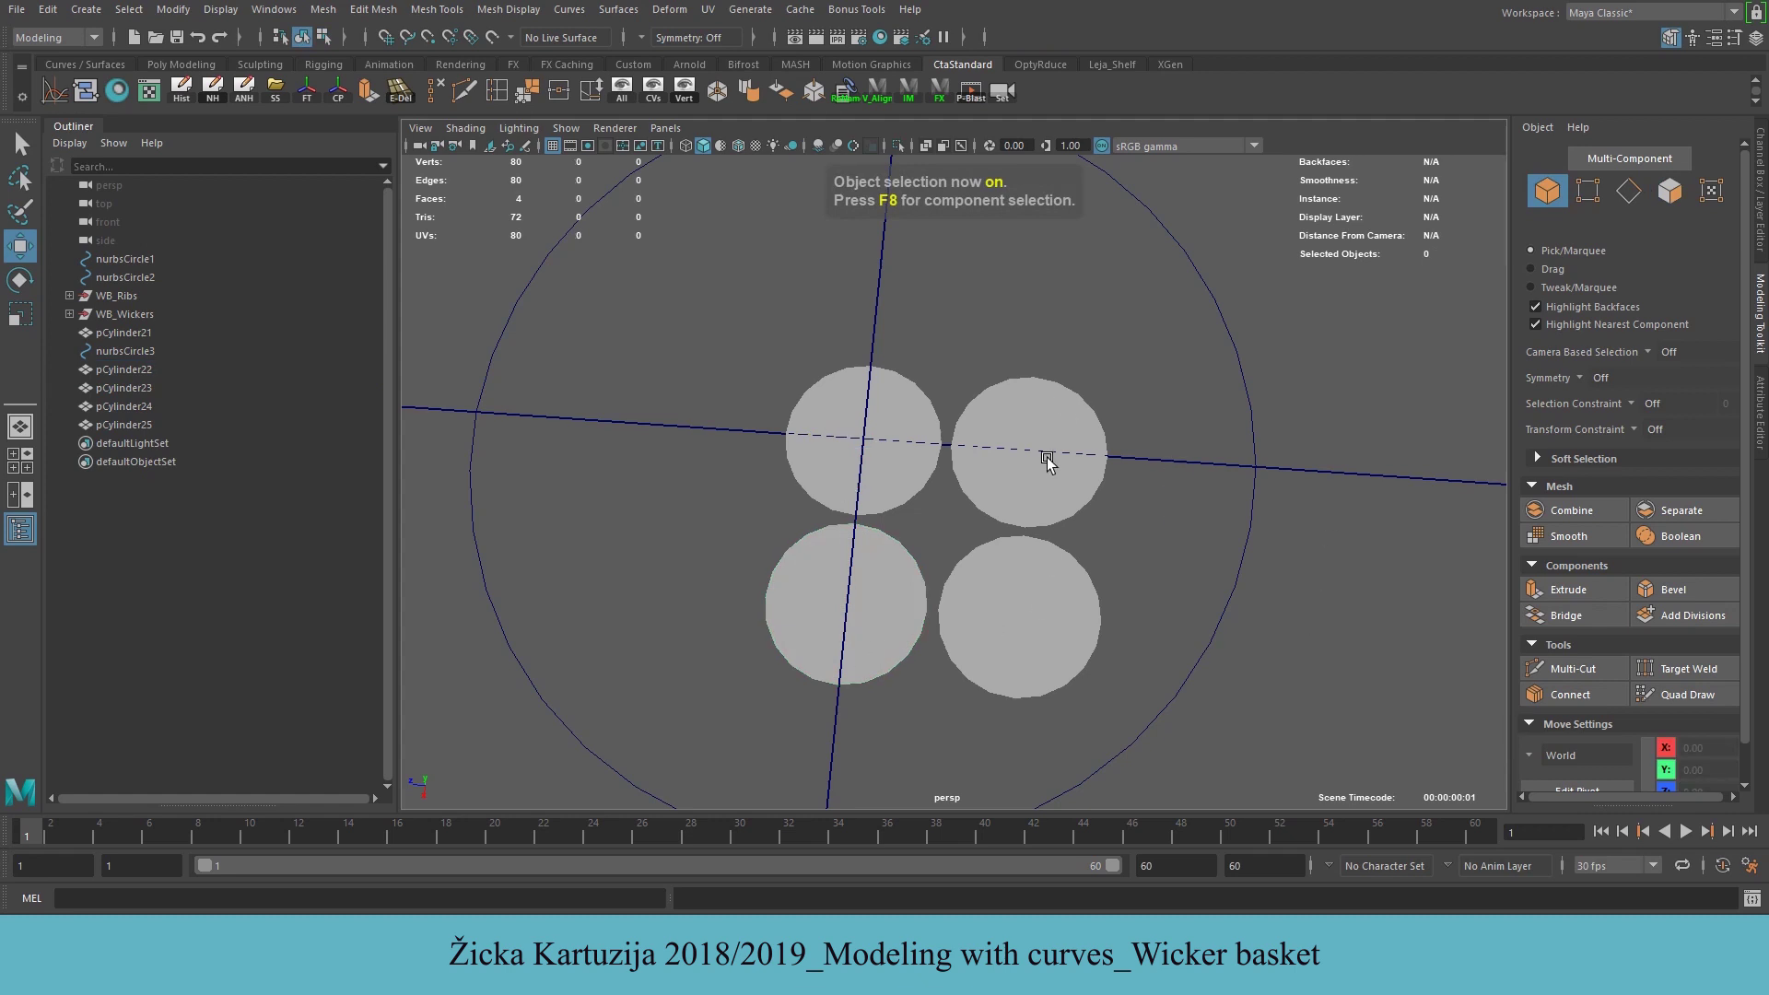
pyautogui.click(852, 472)
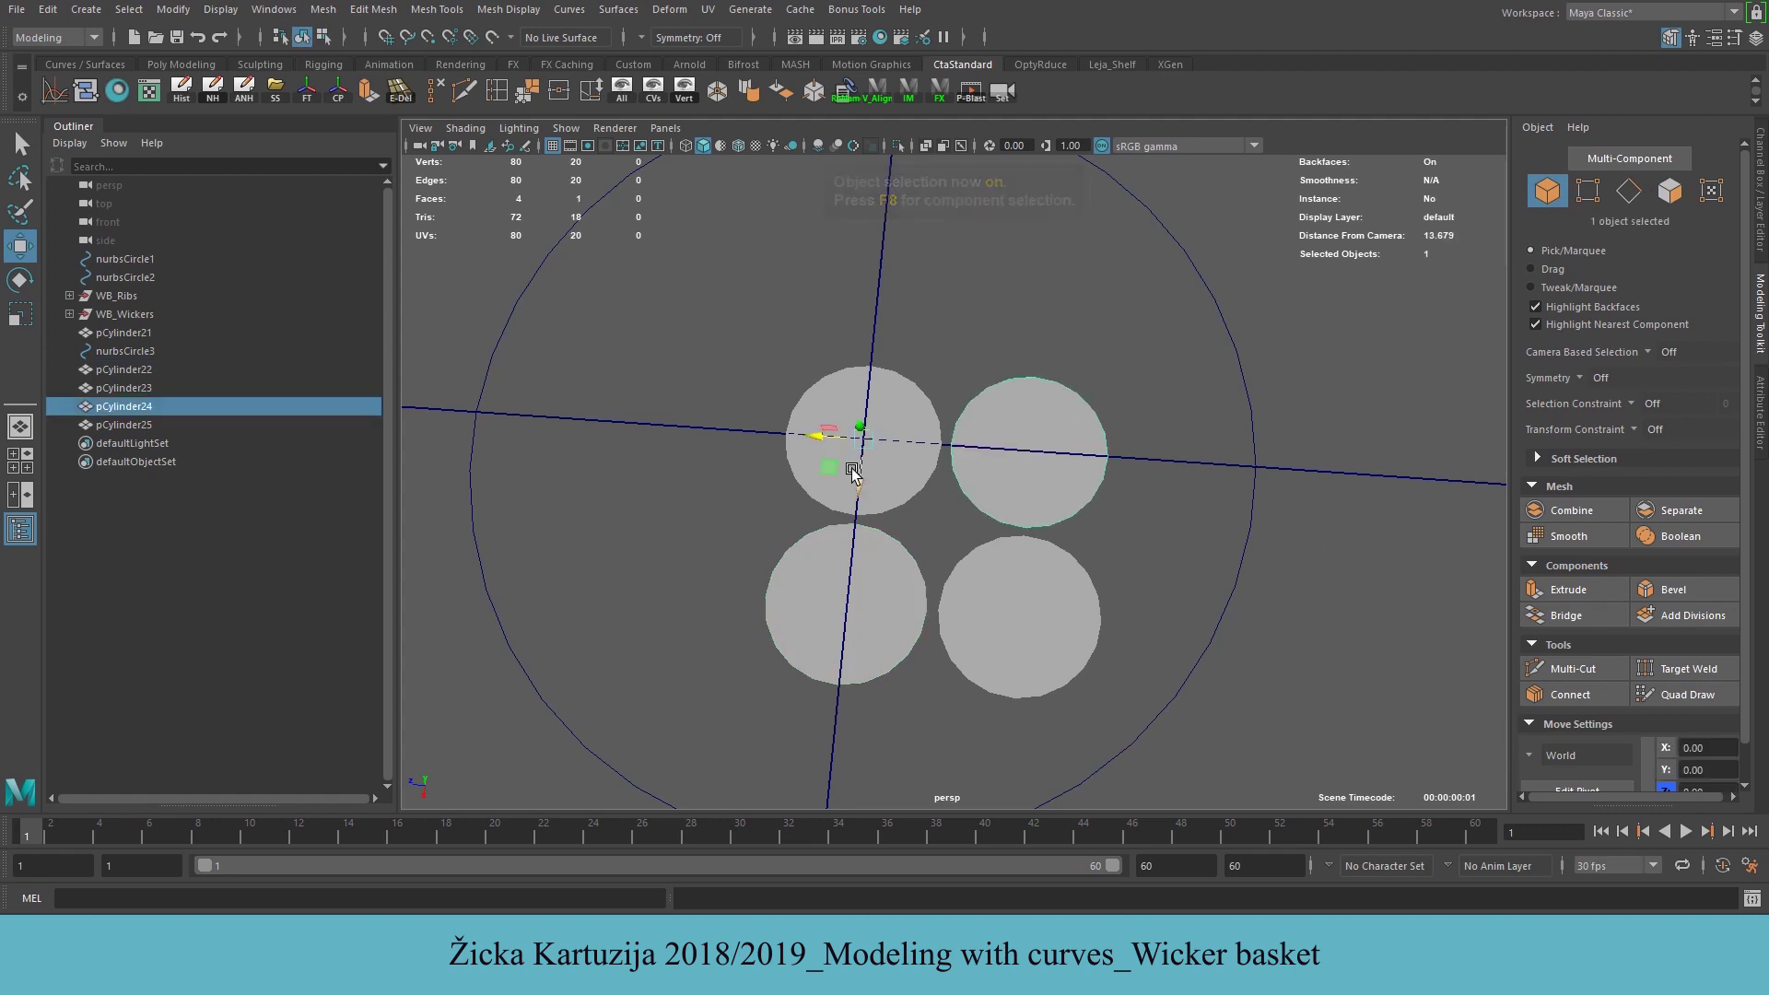
pyautogui.click(869, 589)
pyautogui.click(1052, 566)
pyautogui.click(1041, 470)
pyautogui.keyDown('shift'); pyautogui.click(903, 463); pyautogui.keyUp('shift')
pyautogui.keyDown('shift'); pyautogui.click(886, 590); pyautogui.keyUp('shift')
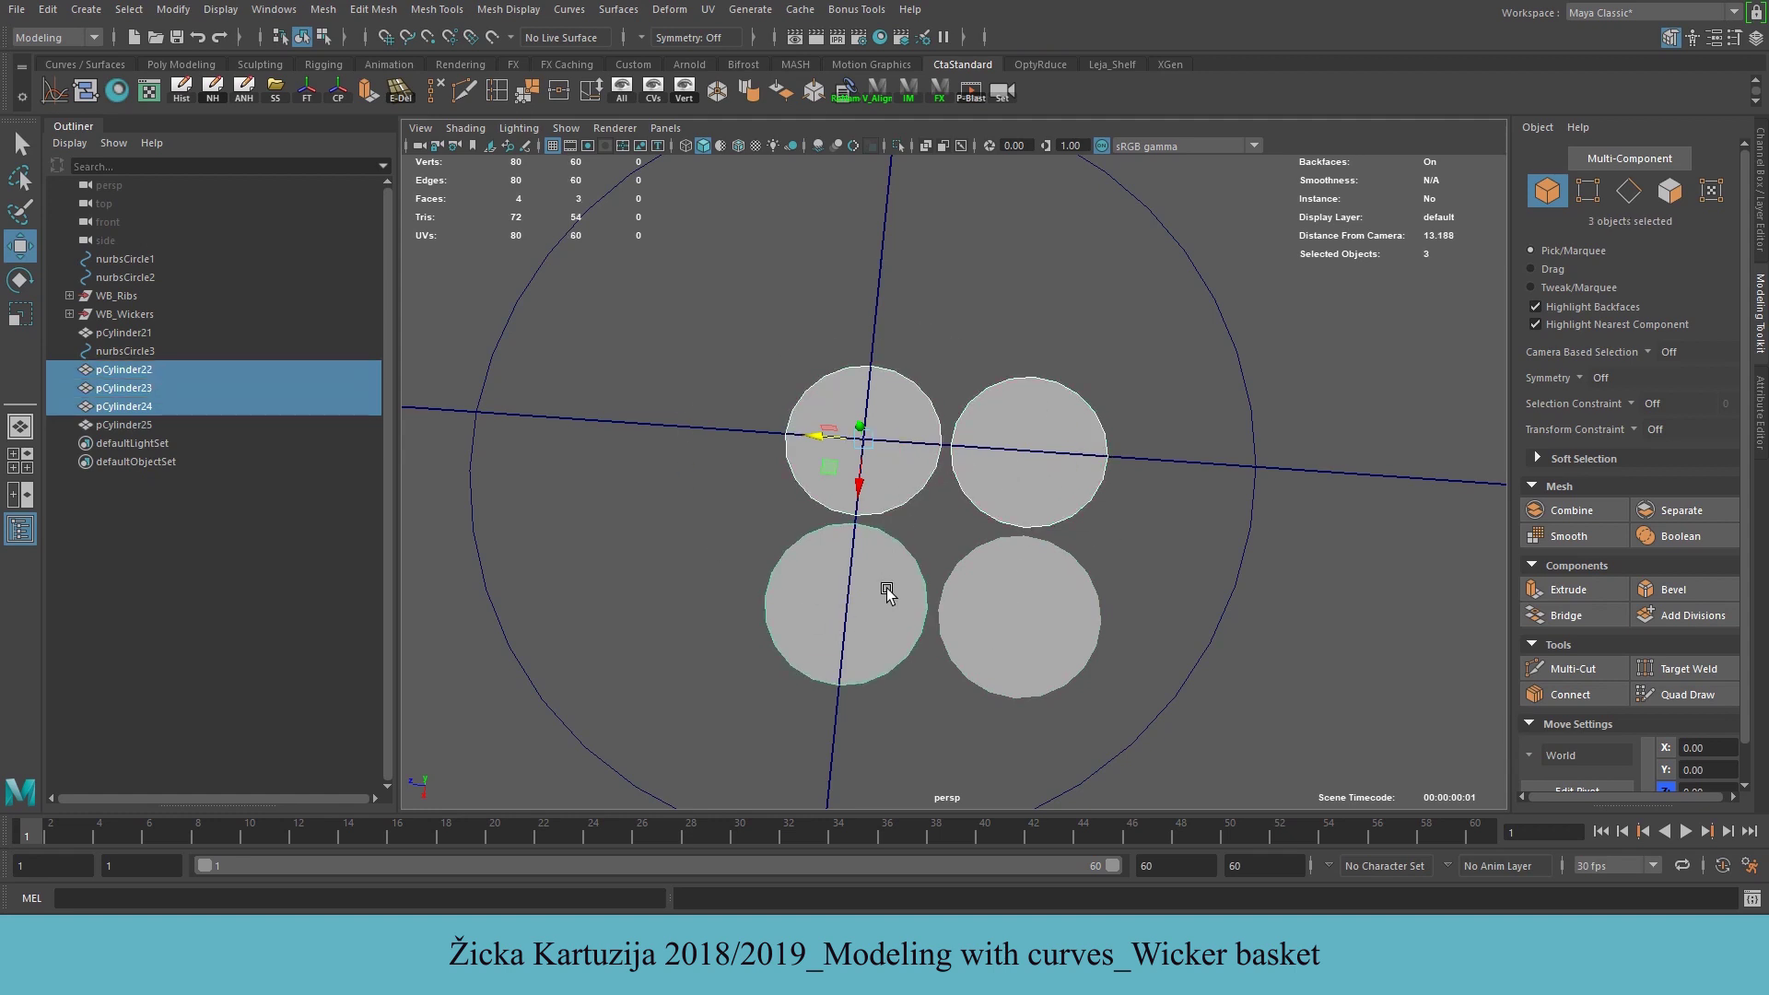
pyautogui.keyDown('shift'); pyautogui.click(969, 579); pyautogui.keyUp('shift')
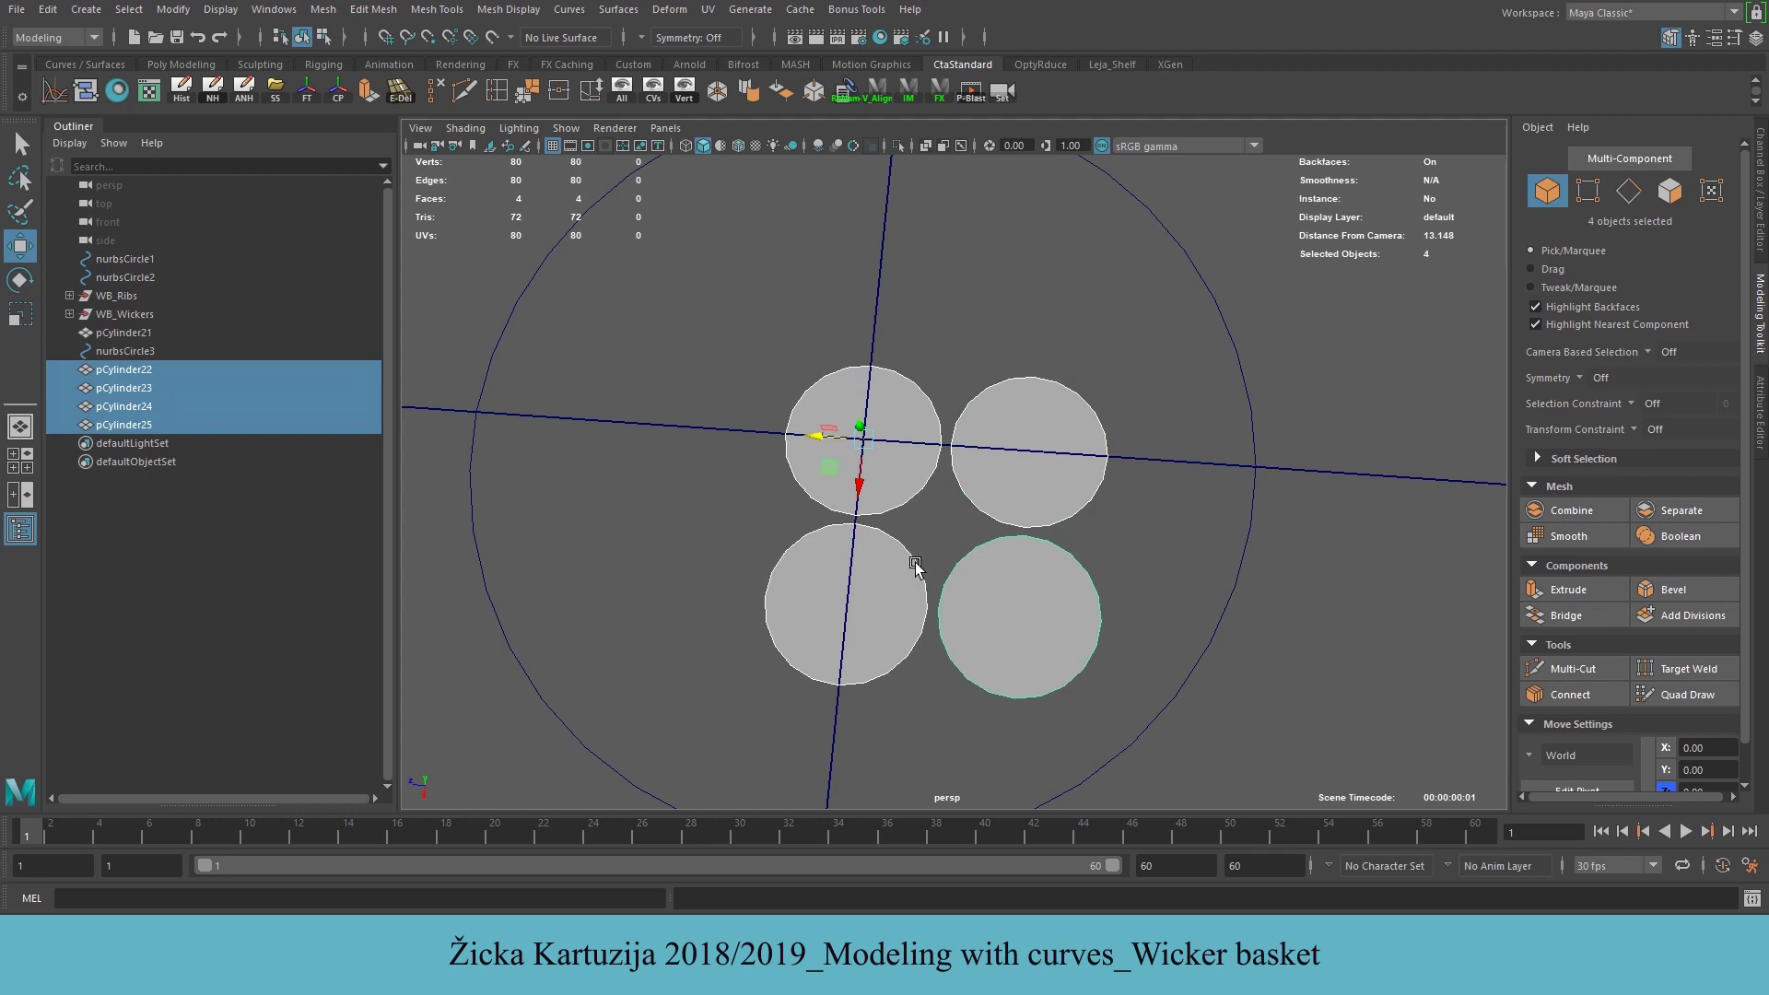
pyautogui.click(323, 9)
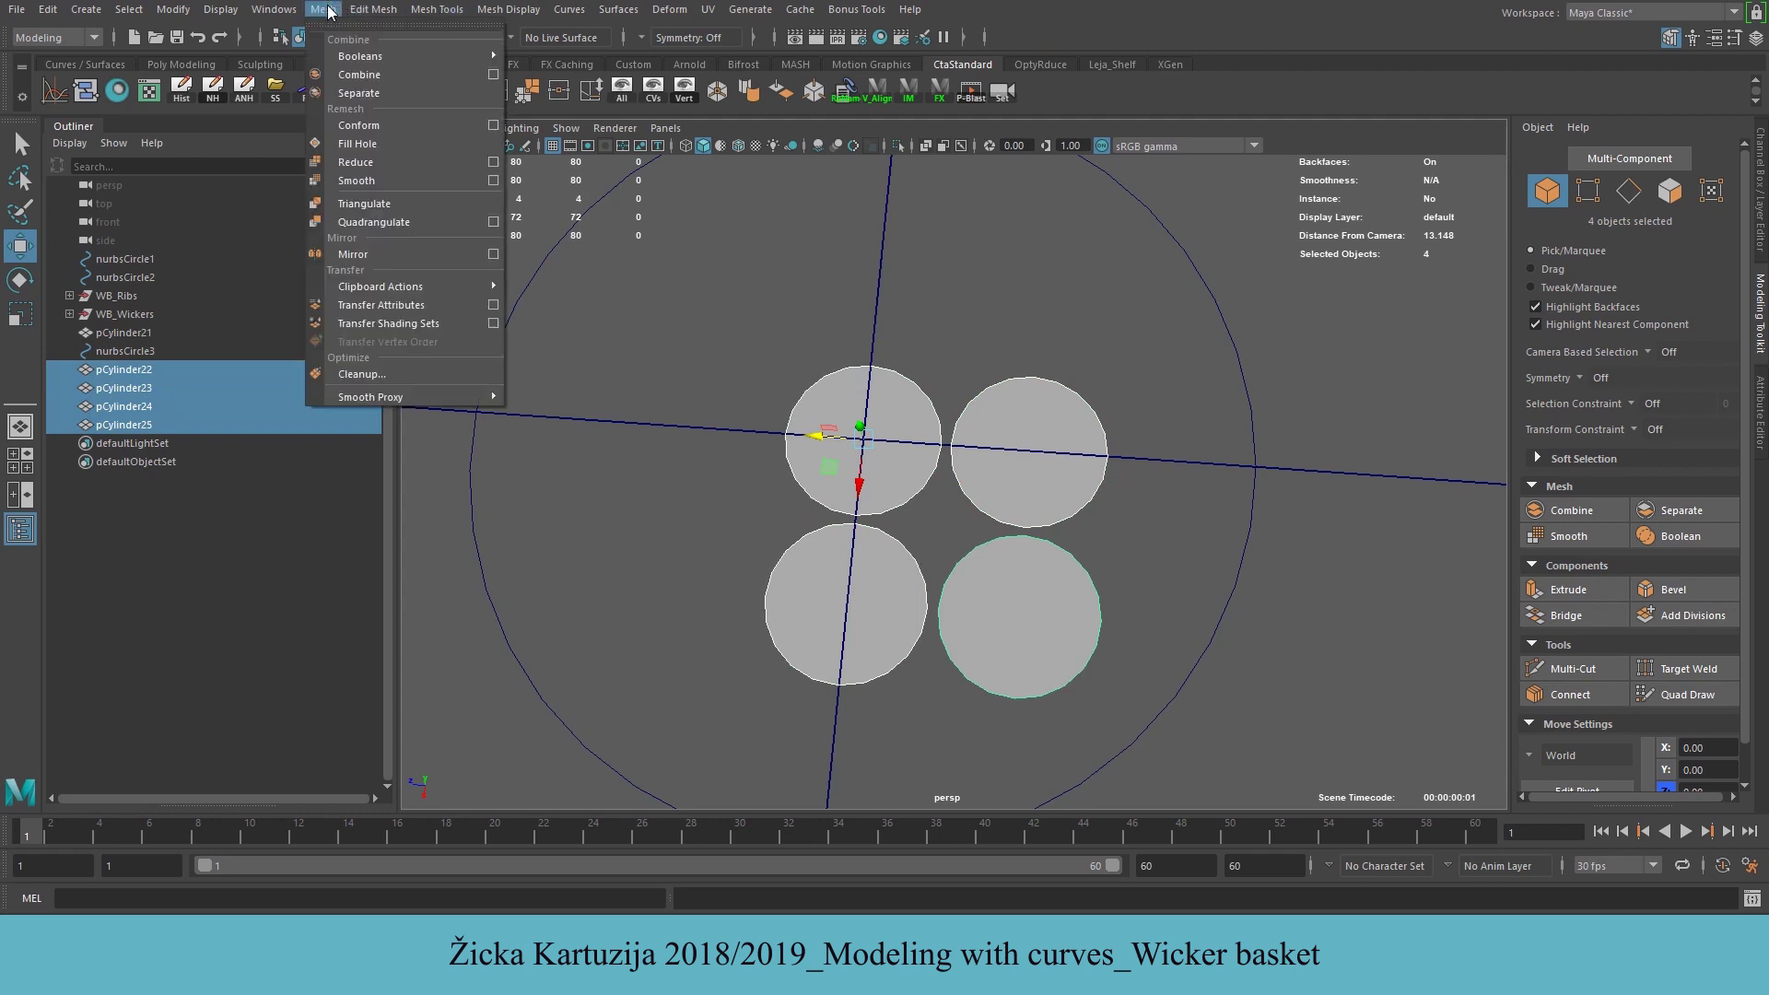
pyautogui.click(373, 82)
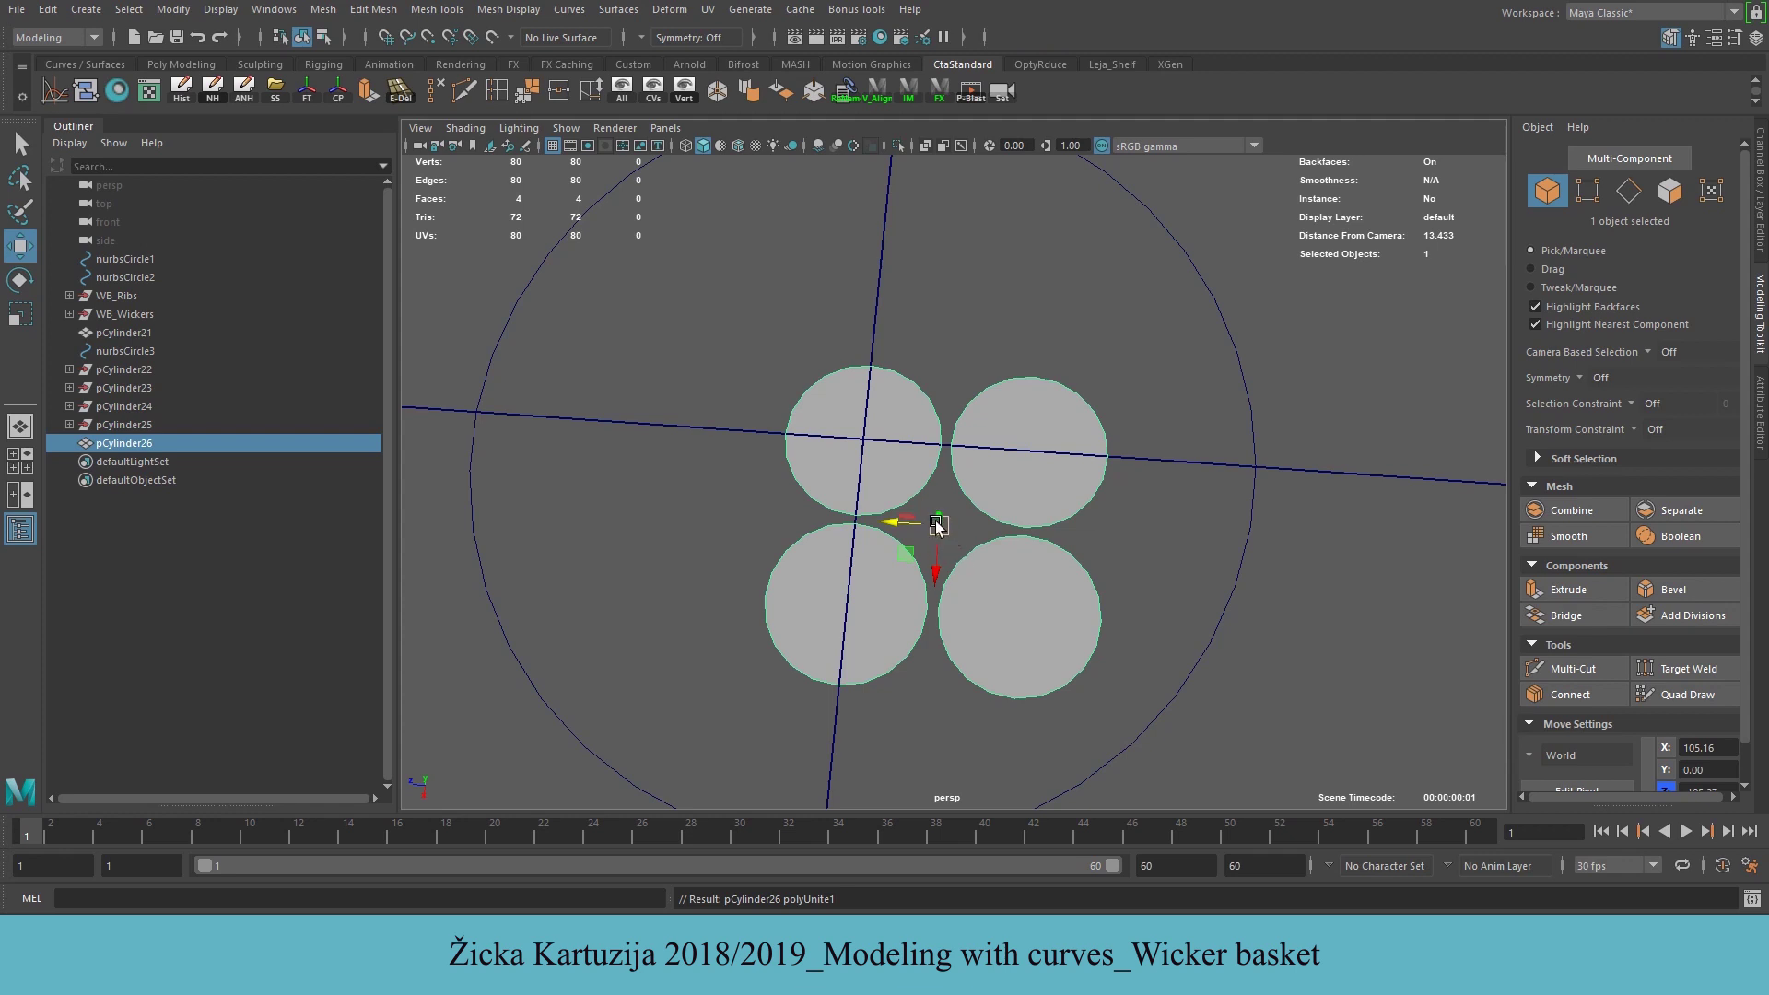
# Scale the combined discs uniformly to 0.137 and snap them to the grid centre, at X -1.052 and Z 1.053
pyautogui.press('r')
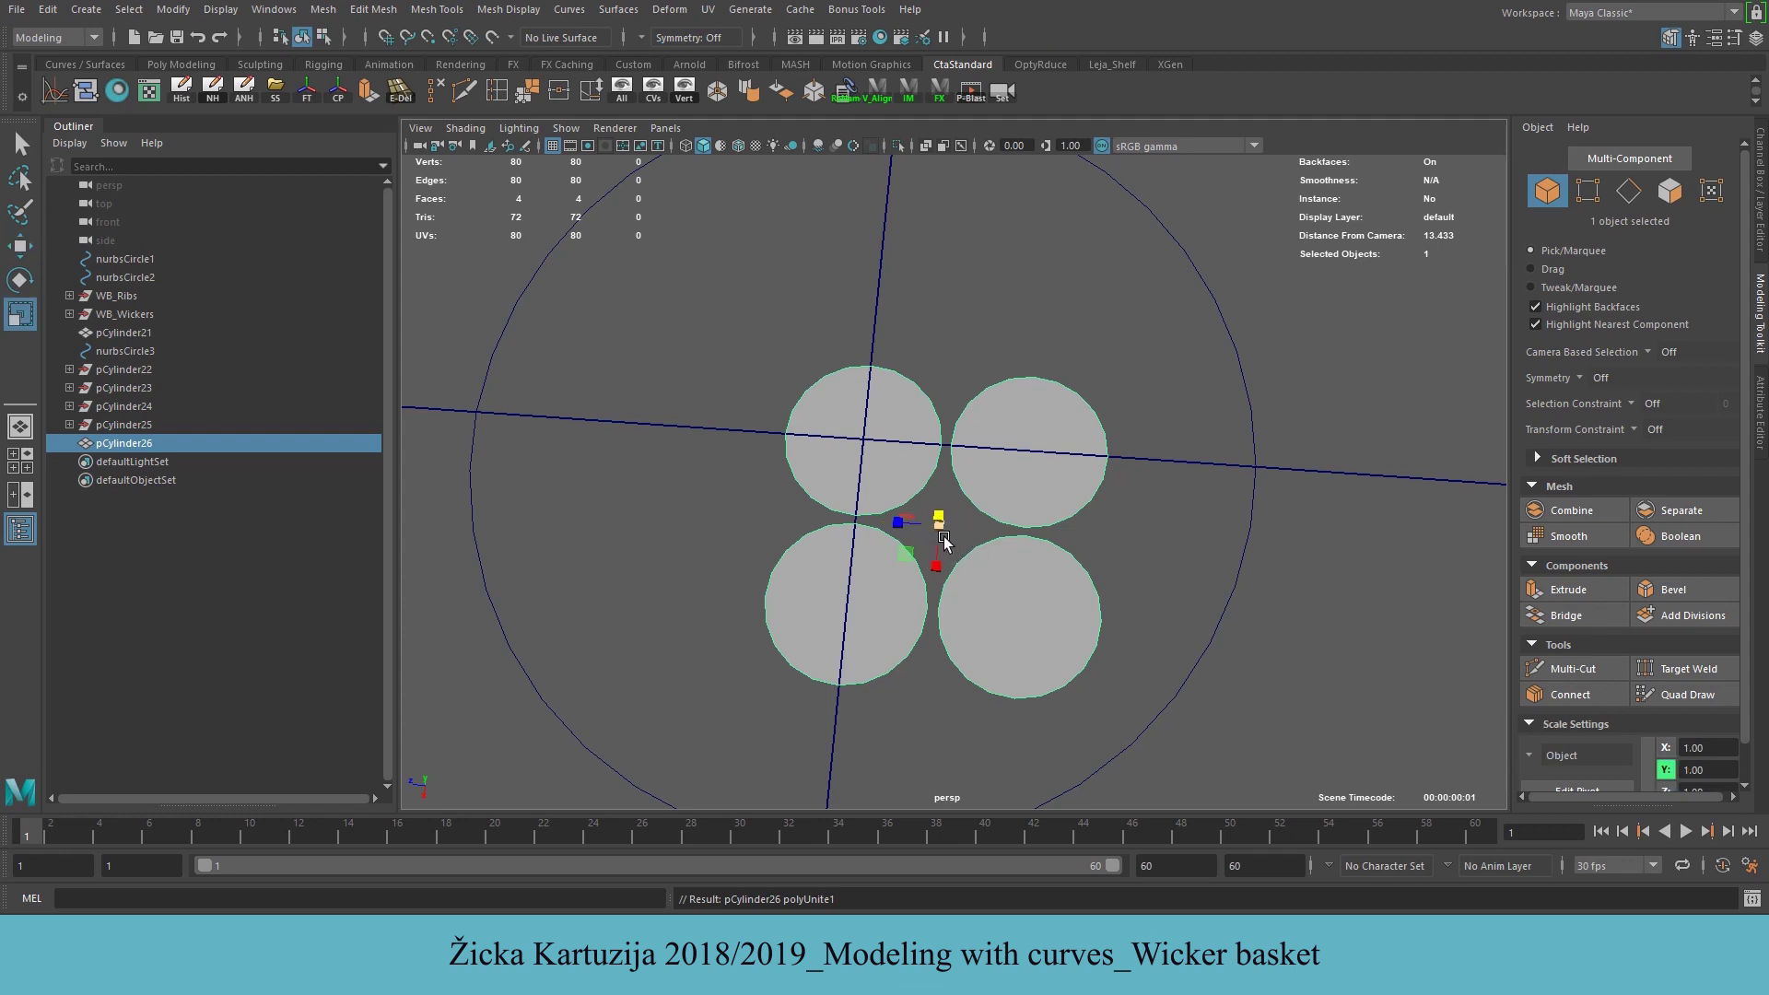
pyautogui.keyDown('alt'); pyautogui.moveTo(995, 551); pyautogui.dragTo(747, 466); pyautogui.keyUp('alt')
pyautogui.press('w')
pyautogui.hotkey('ctrl', 'a')
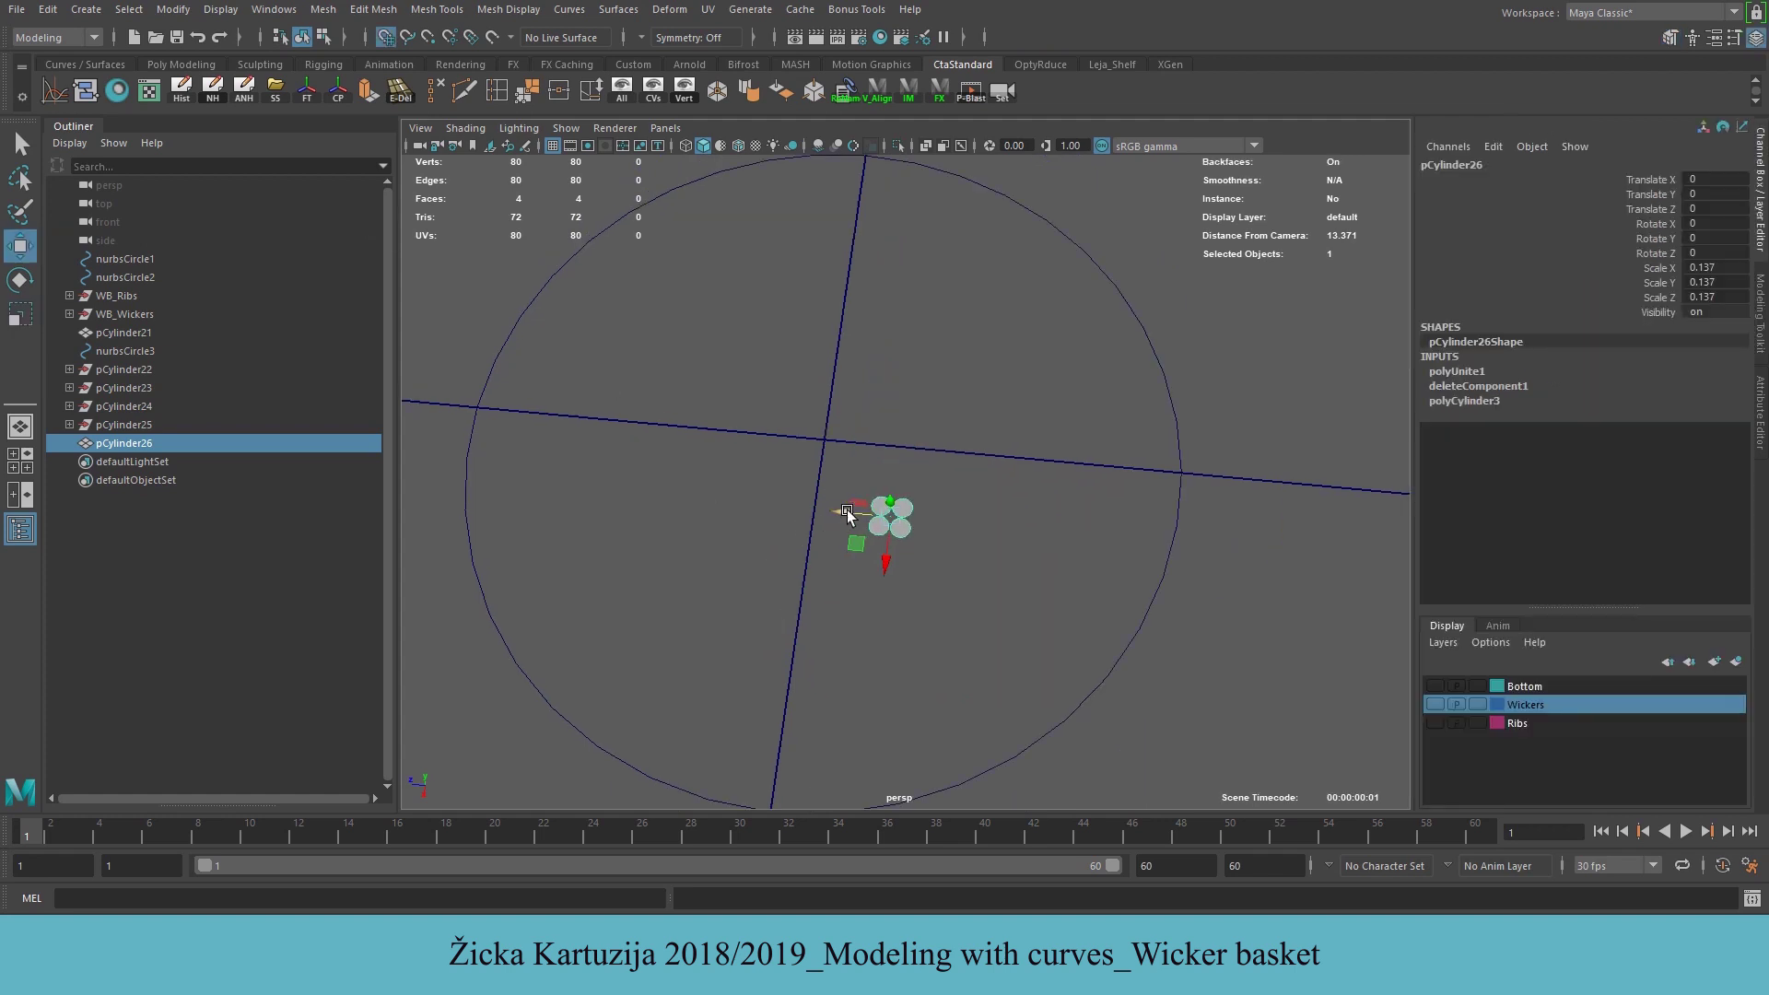
pyautogui.moveTo(846, 512); pyautogui.dragTo(818, 490)
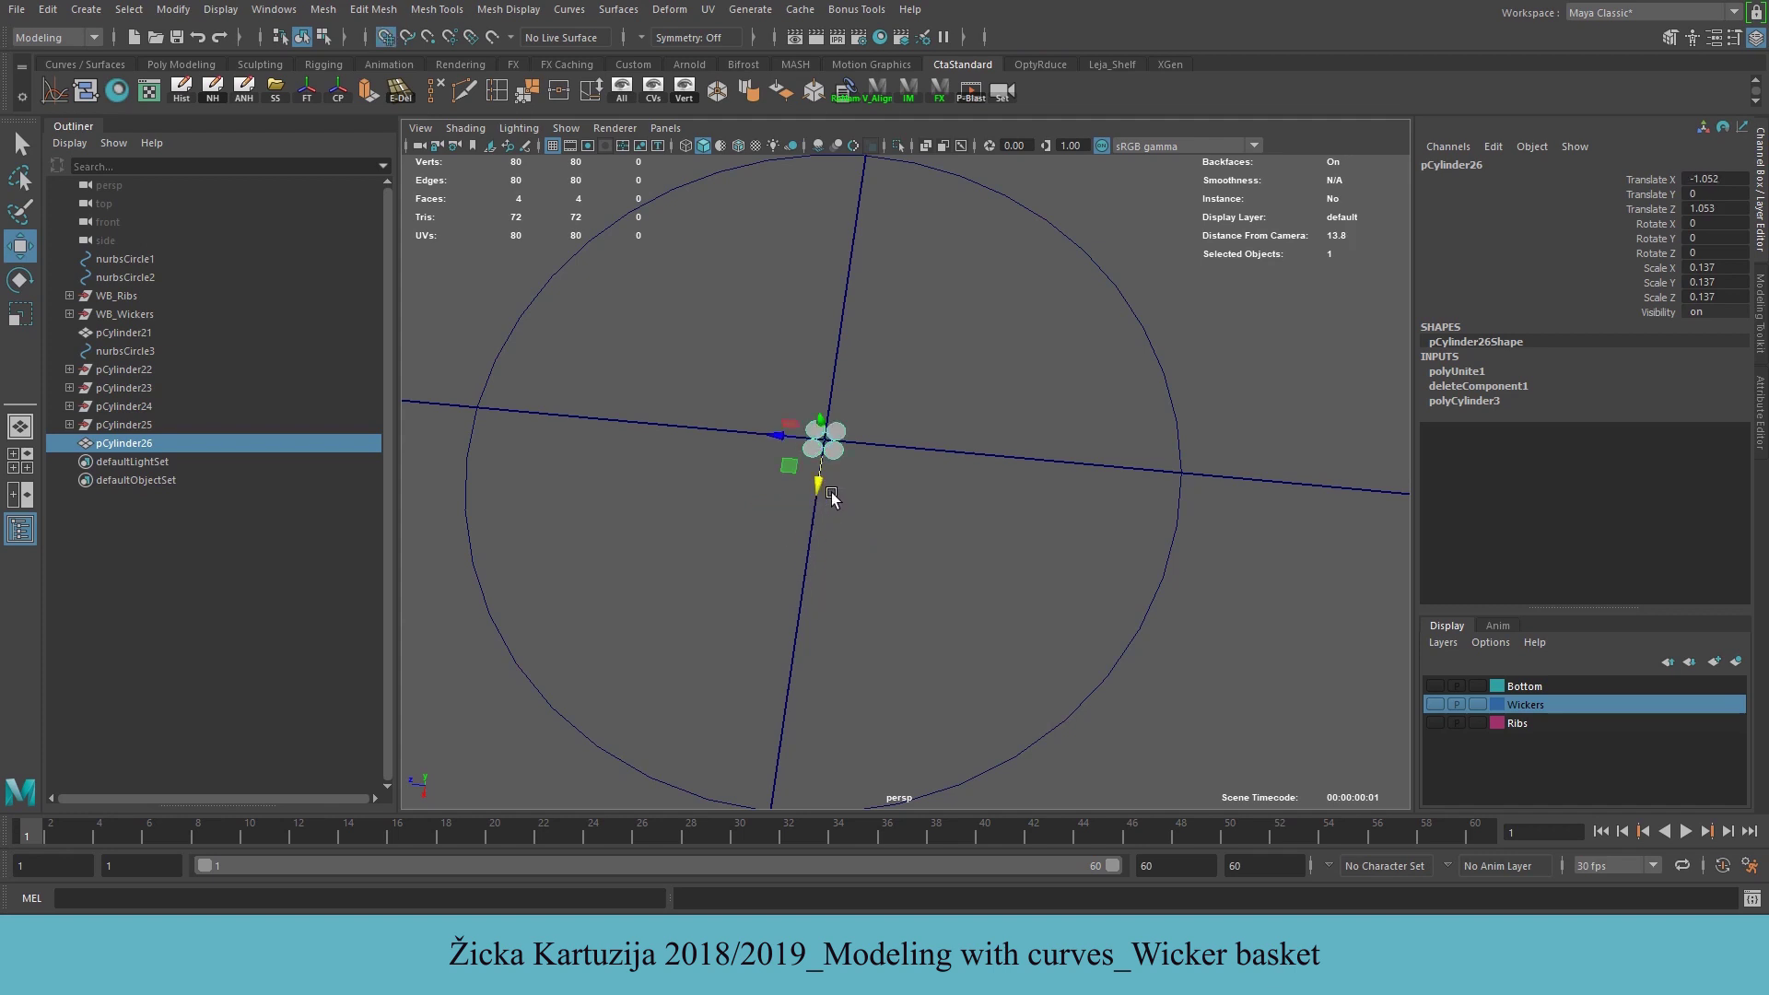
pyautogui.keyDown('alt'); pyautogui.moveTo(1014, 476); pyautogui.dragTo(922, 425); pyautogui.keyUp('alt')
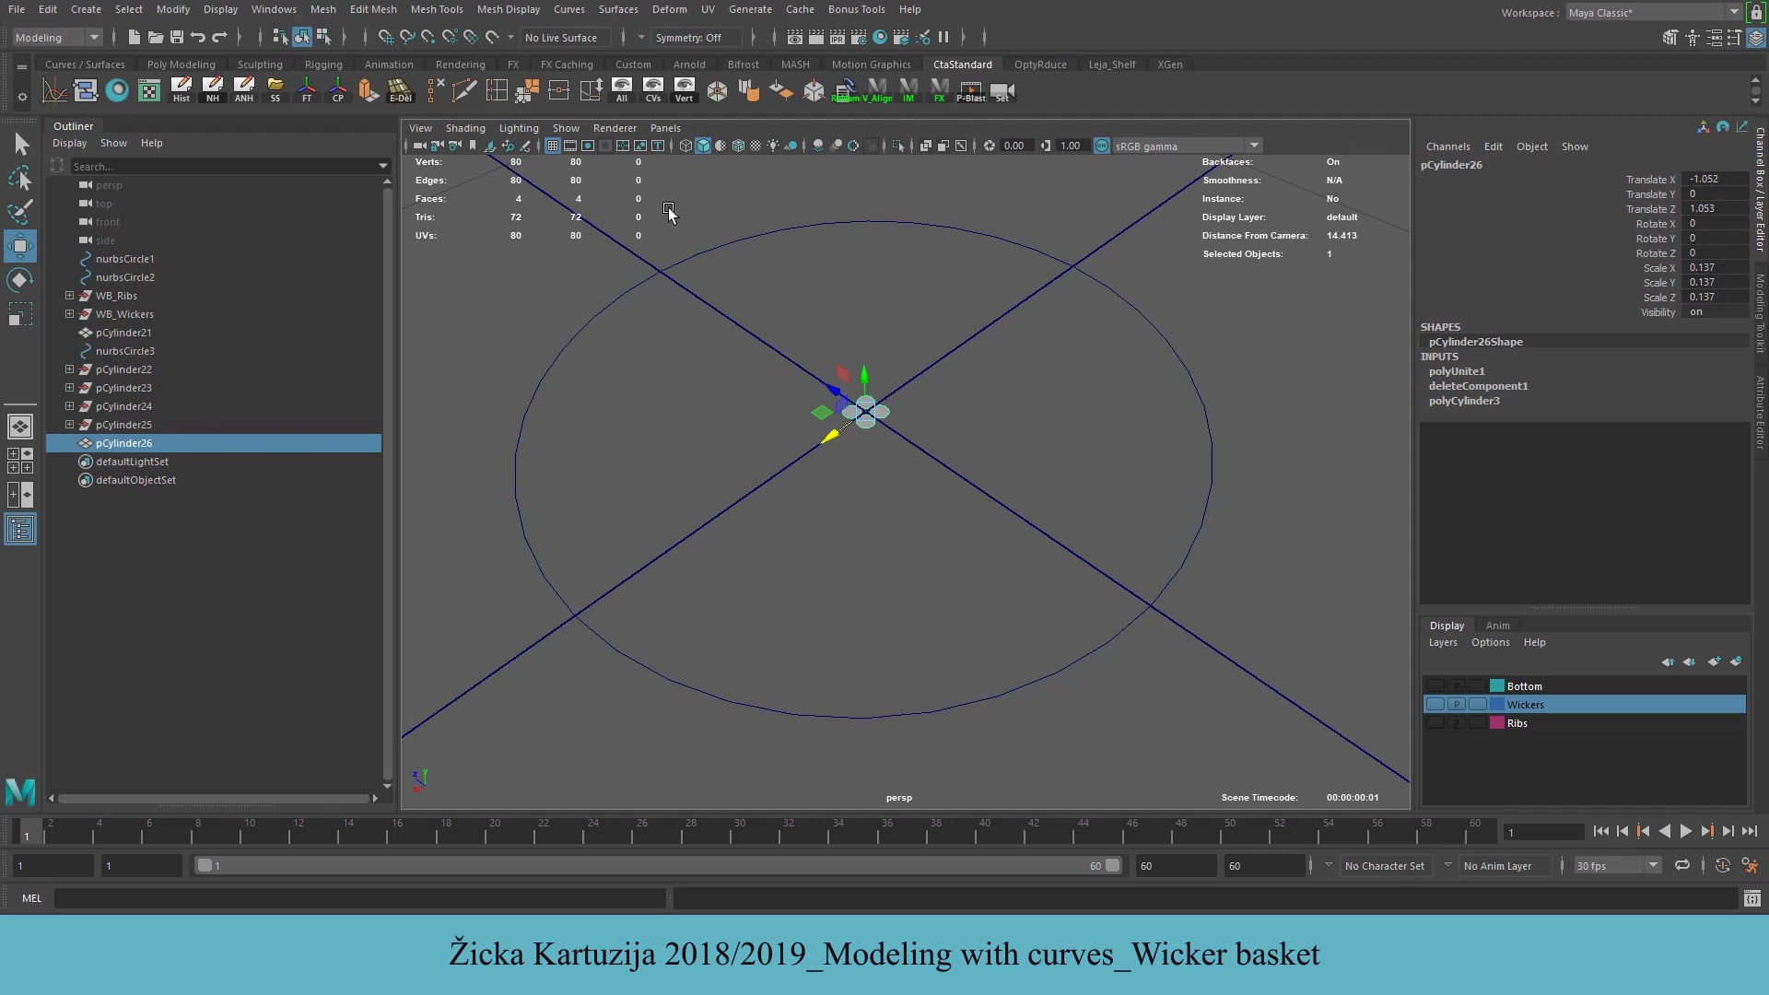
# Freeze the transformations of the combined four-disc mesh
pyautogui.moveTo(770, 330); pyautogui.dragTo(1018, 513)
pyautogui.click(175, 11)
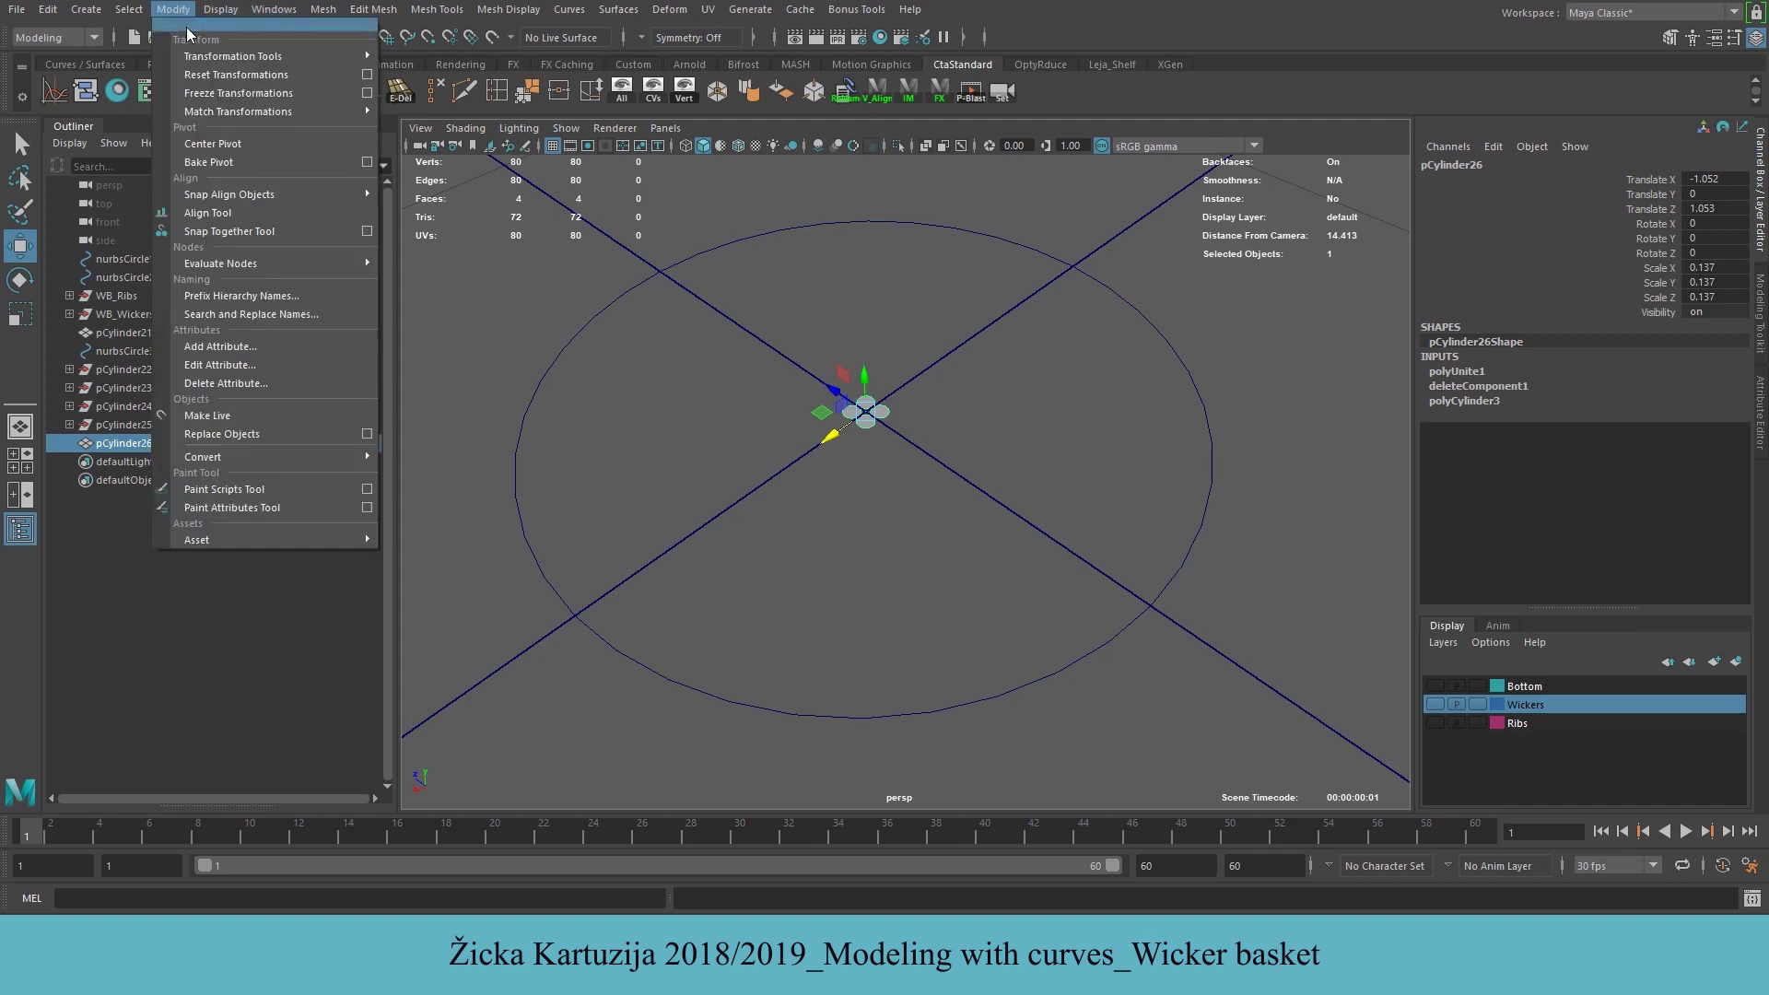
pyautogui.click(226, 94)
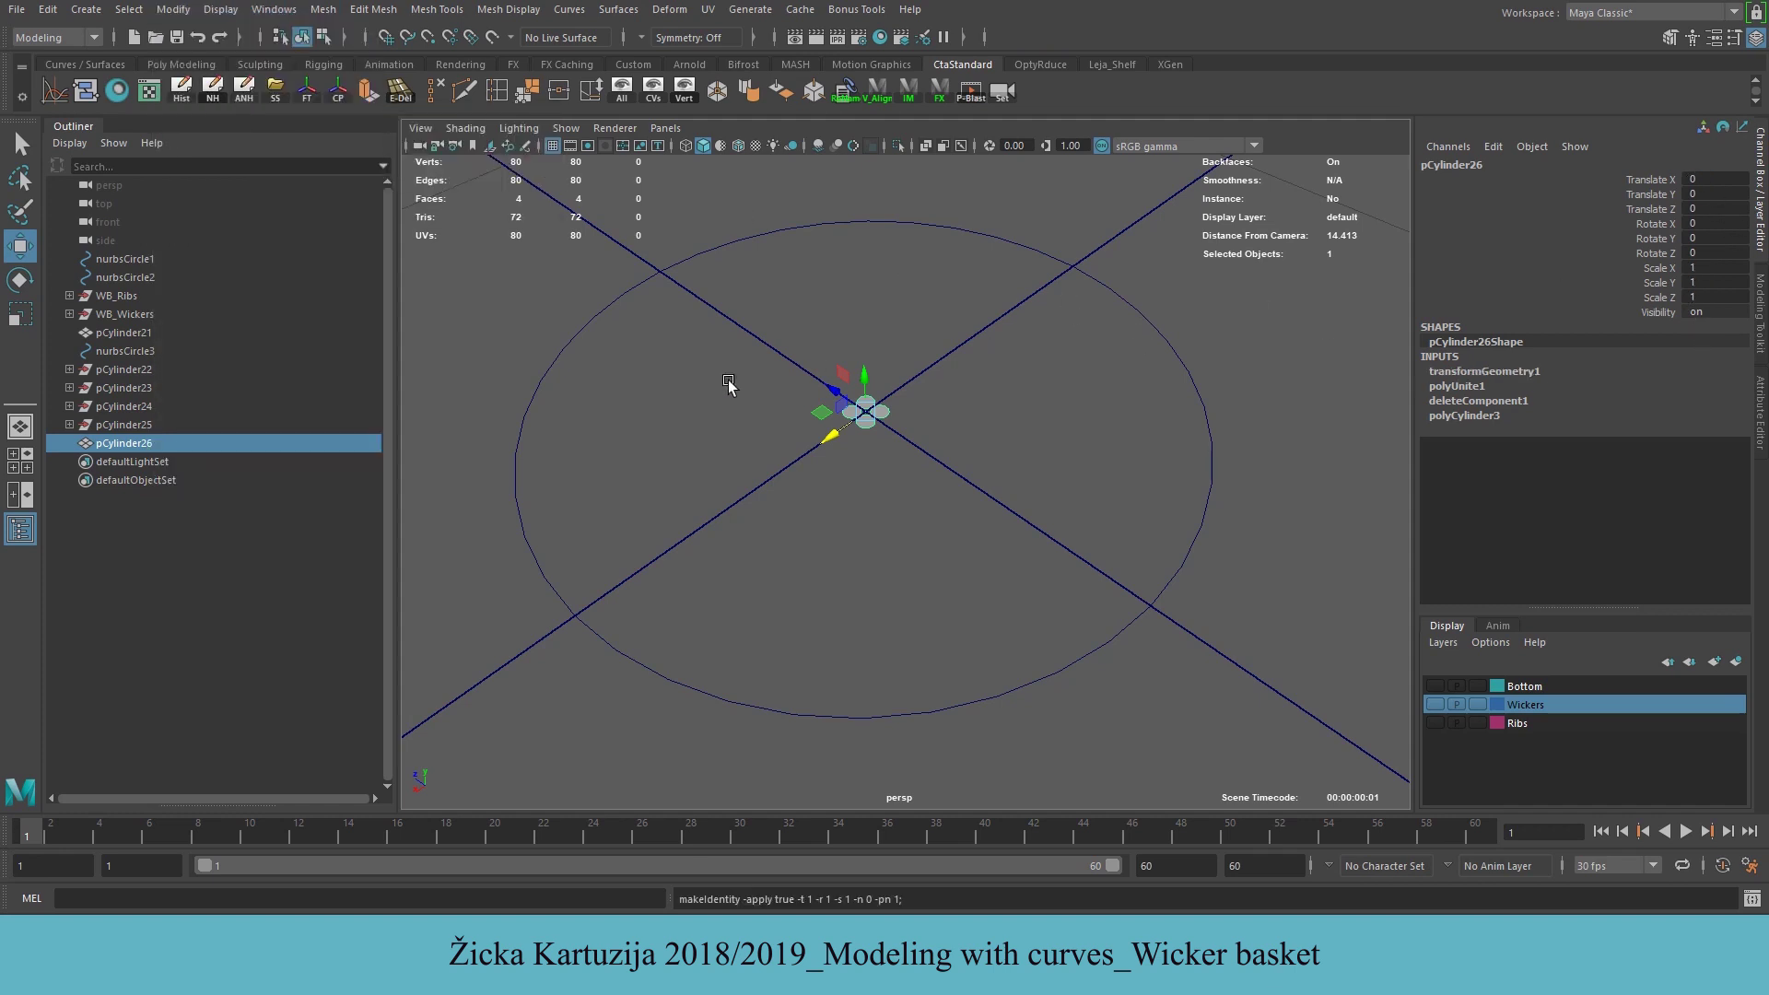
# Rotate the combined four-disc mesh -90 degrees around Z so the discs stand upright
pyautogui.keyDown('alt'); pyautogui.moveTo(966, 463); pyautogui.dragTo(904, 435); pyautogui.keyUp('alt')
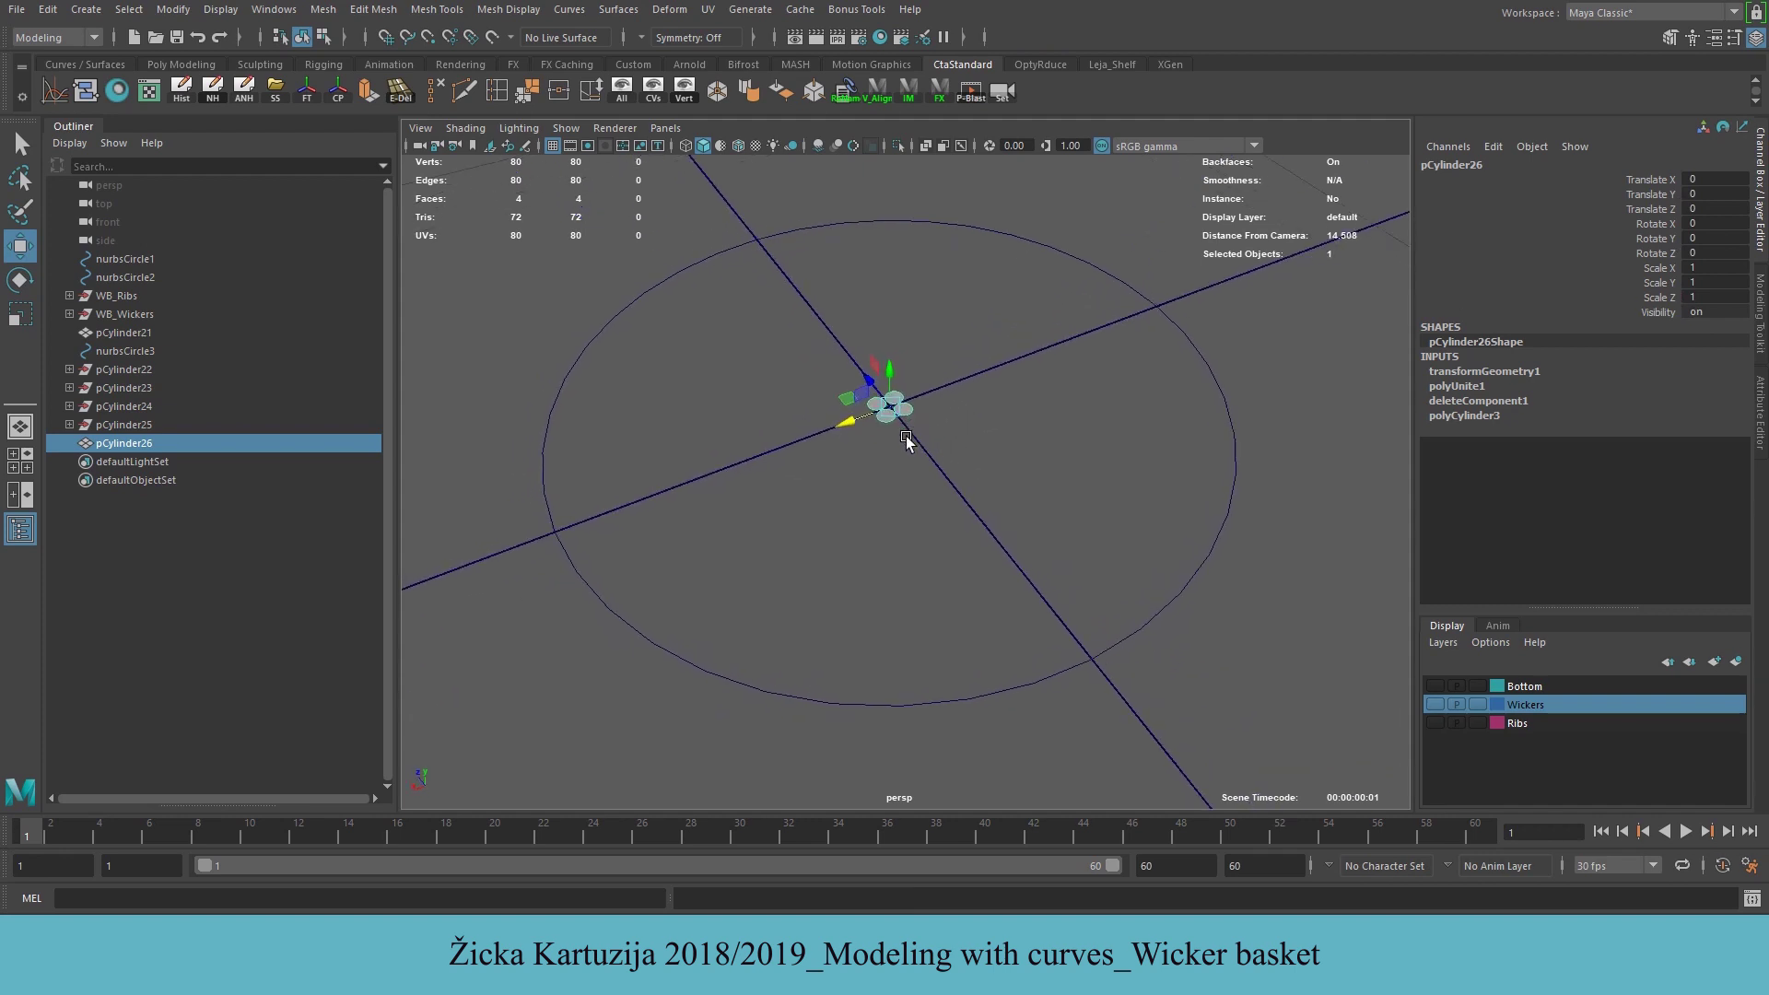
pyautogui.keyDown('alt'); pyautogui.moveTo(871, 389); pyautogui.dragTo(965, 385, button='right'); pyautogui.keyUp('alt')
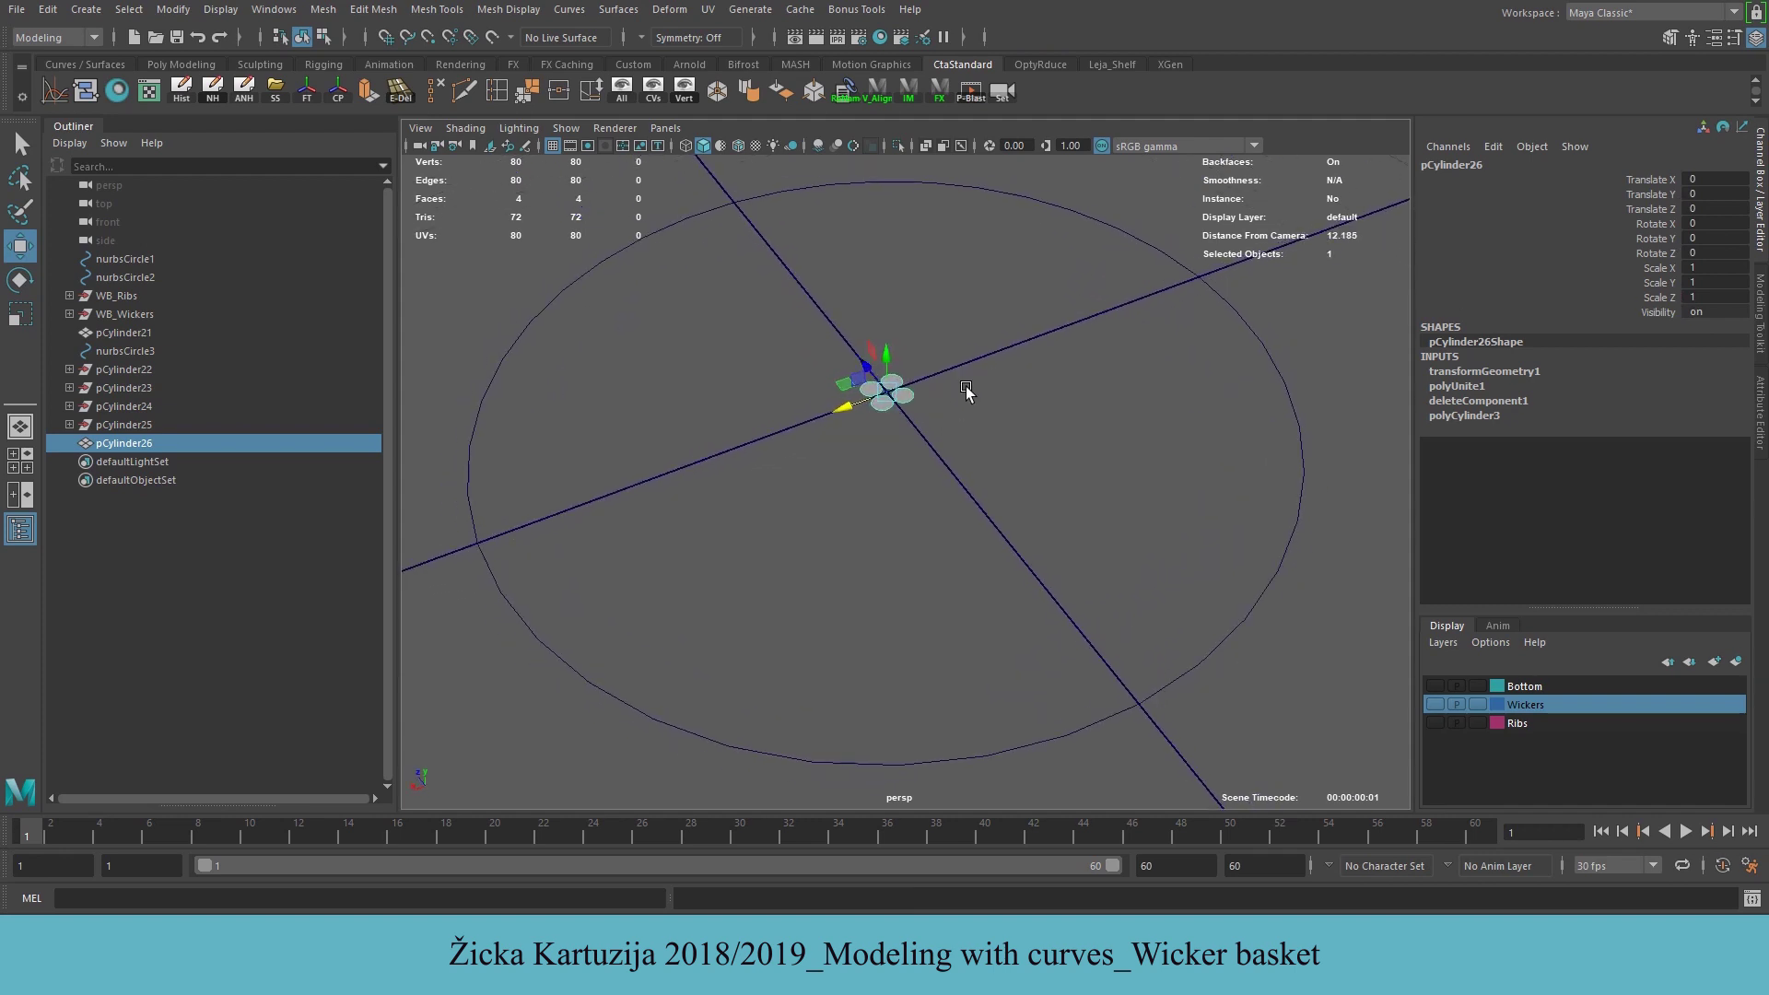
pyautogui.press('e')
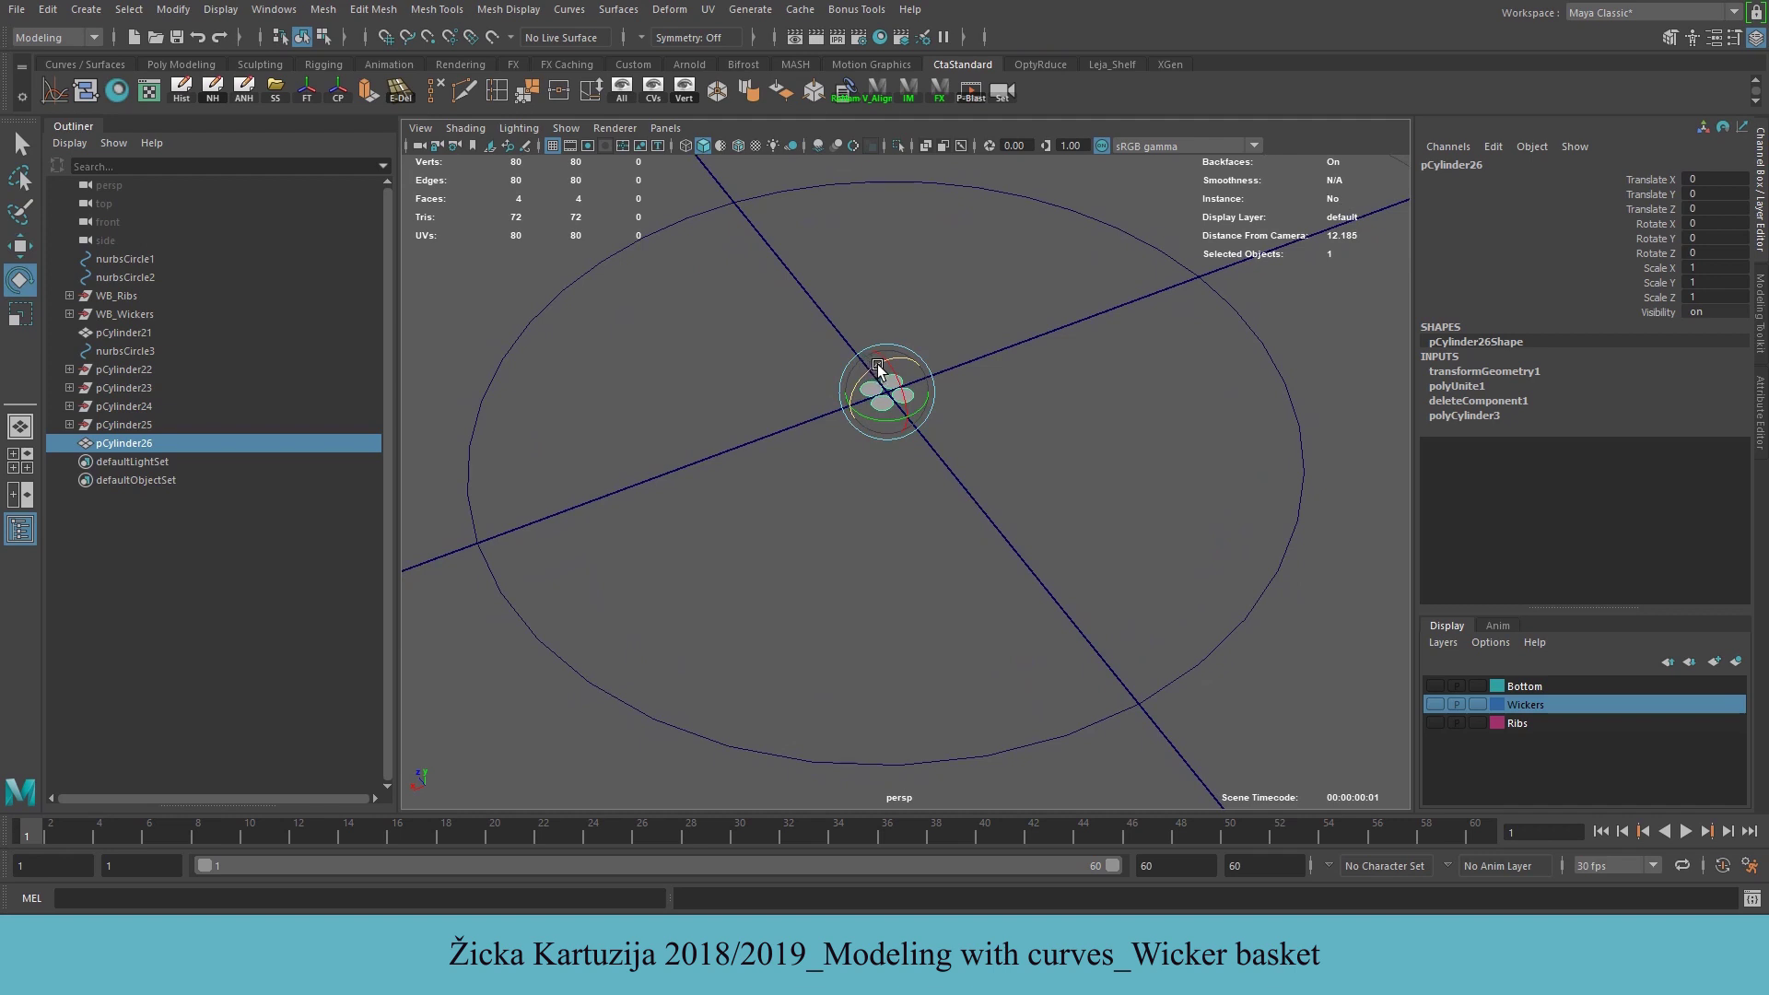
pyautogui.moveTo(876, 363); pyautogui.dragTo(839, 449)
pyautogui.keyDown('alt'); pyautogui.moveTo(929, 572); pyautogui.dragTo(1003, 567); pyautogui.keyUp('alt')
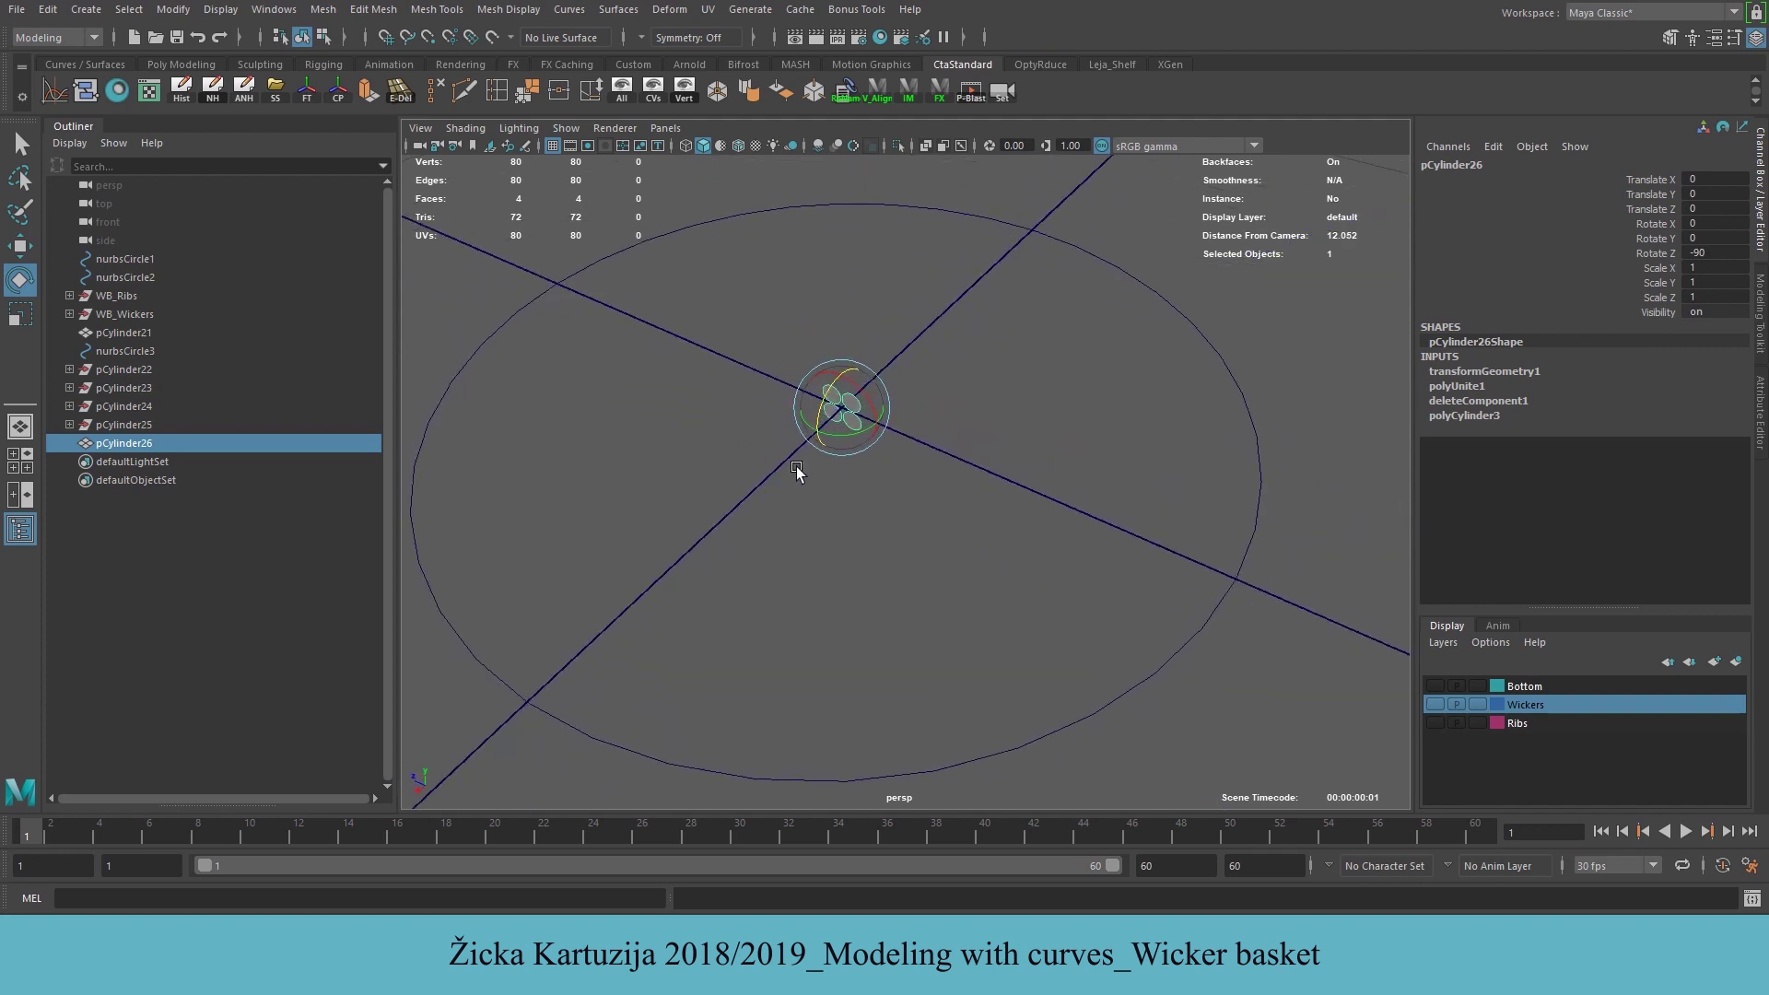
pyautogui.press('w')
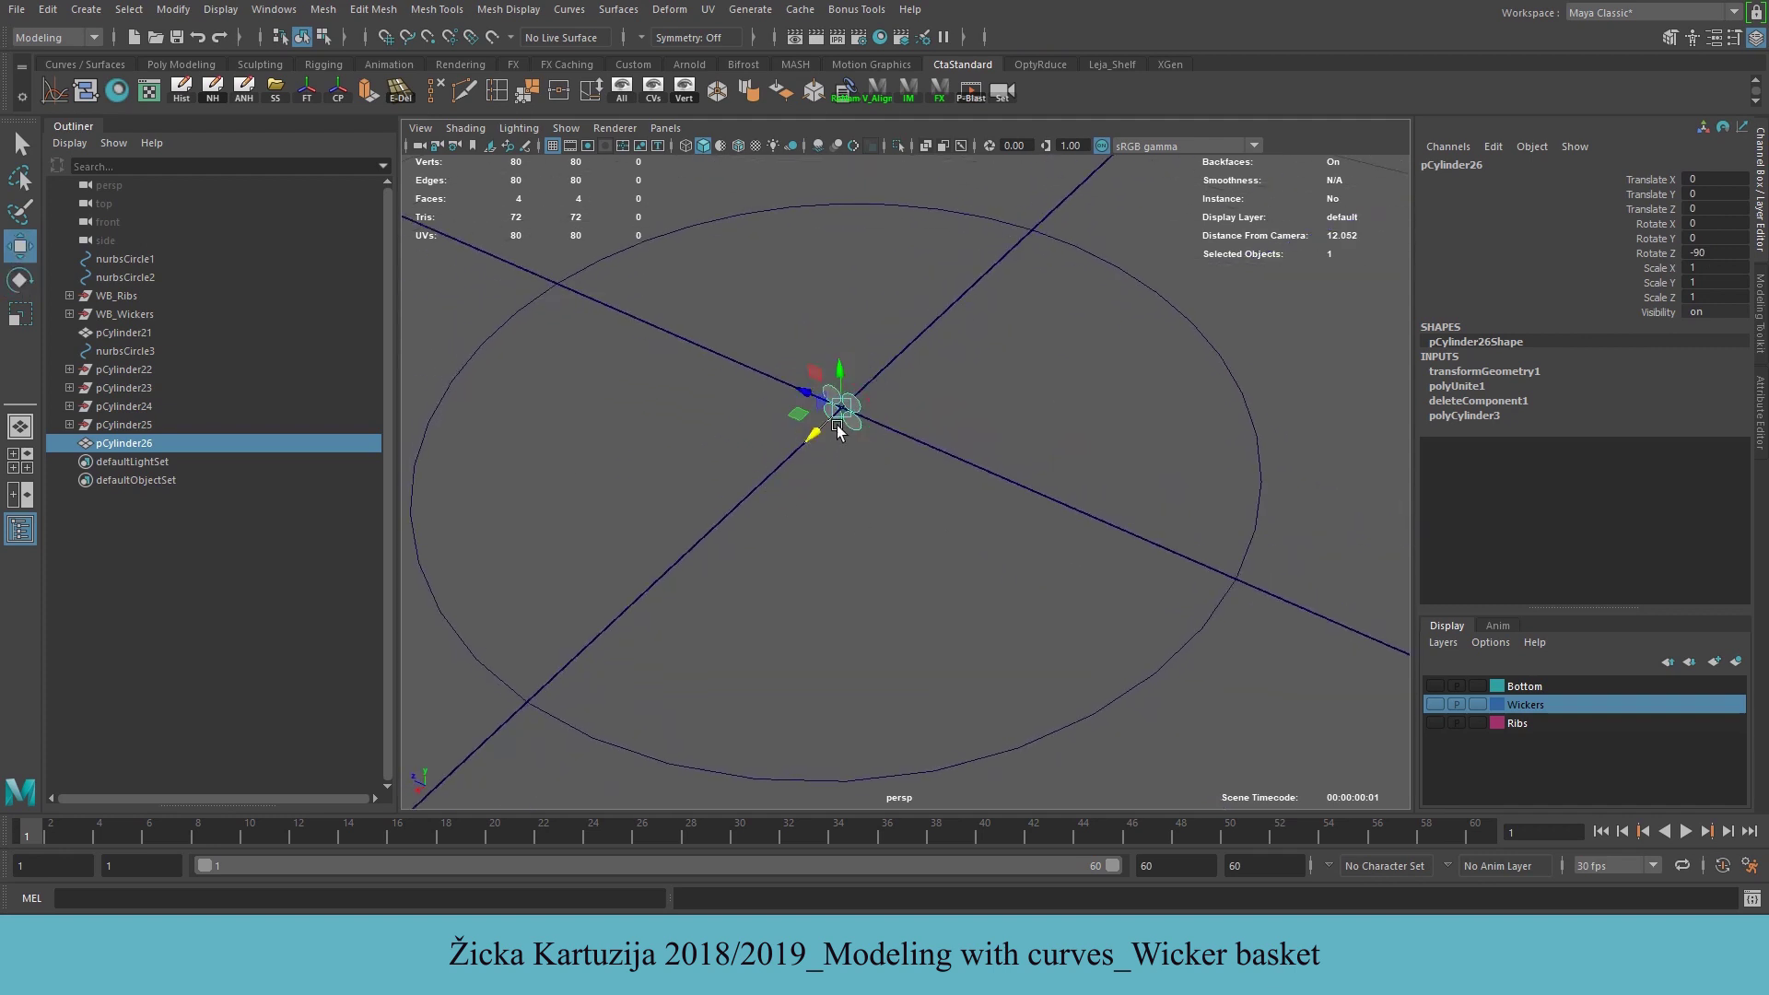
# Select the large NURBS circle, frame it and display its CVs
pyautogui.click(1248, 588)
pyautogui.press('f')
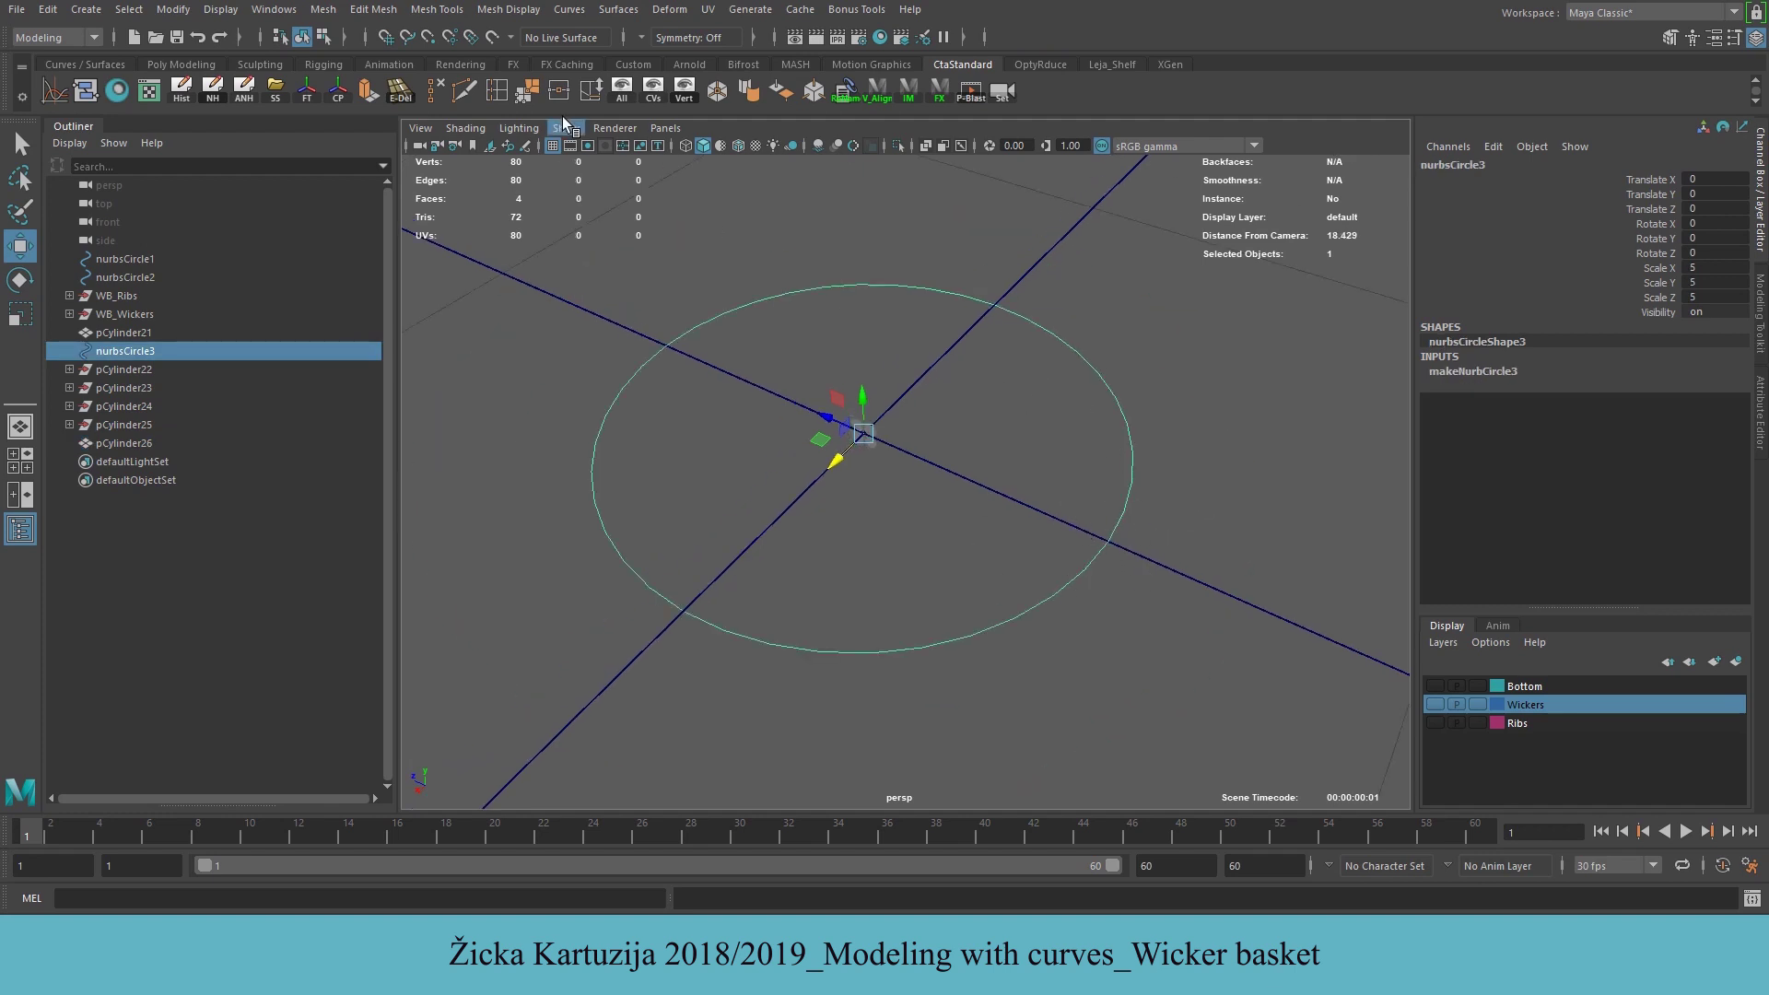
pyautogui.click(221, 9)
pyautogui.moveTo(301, 265)
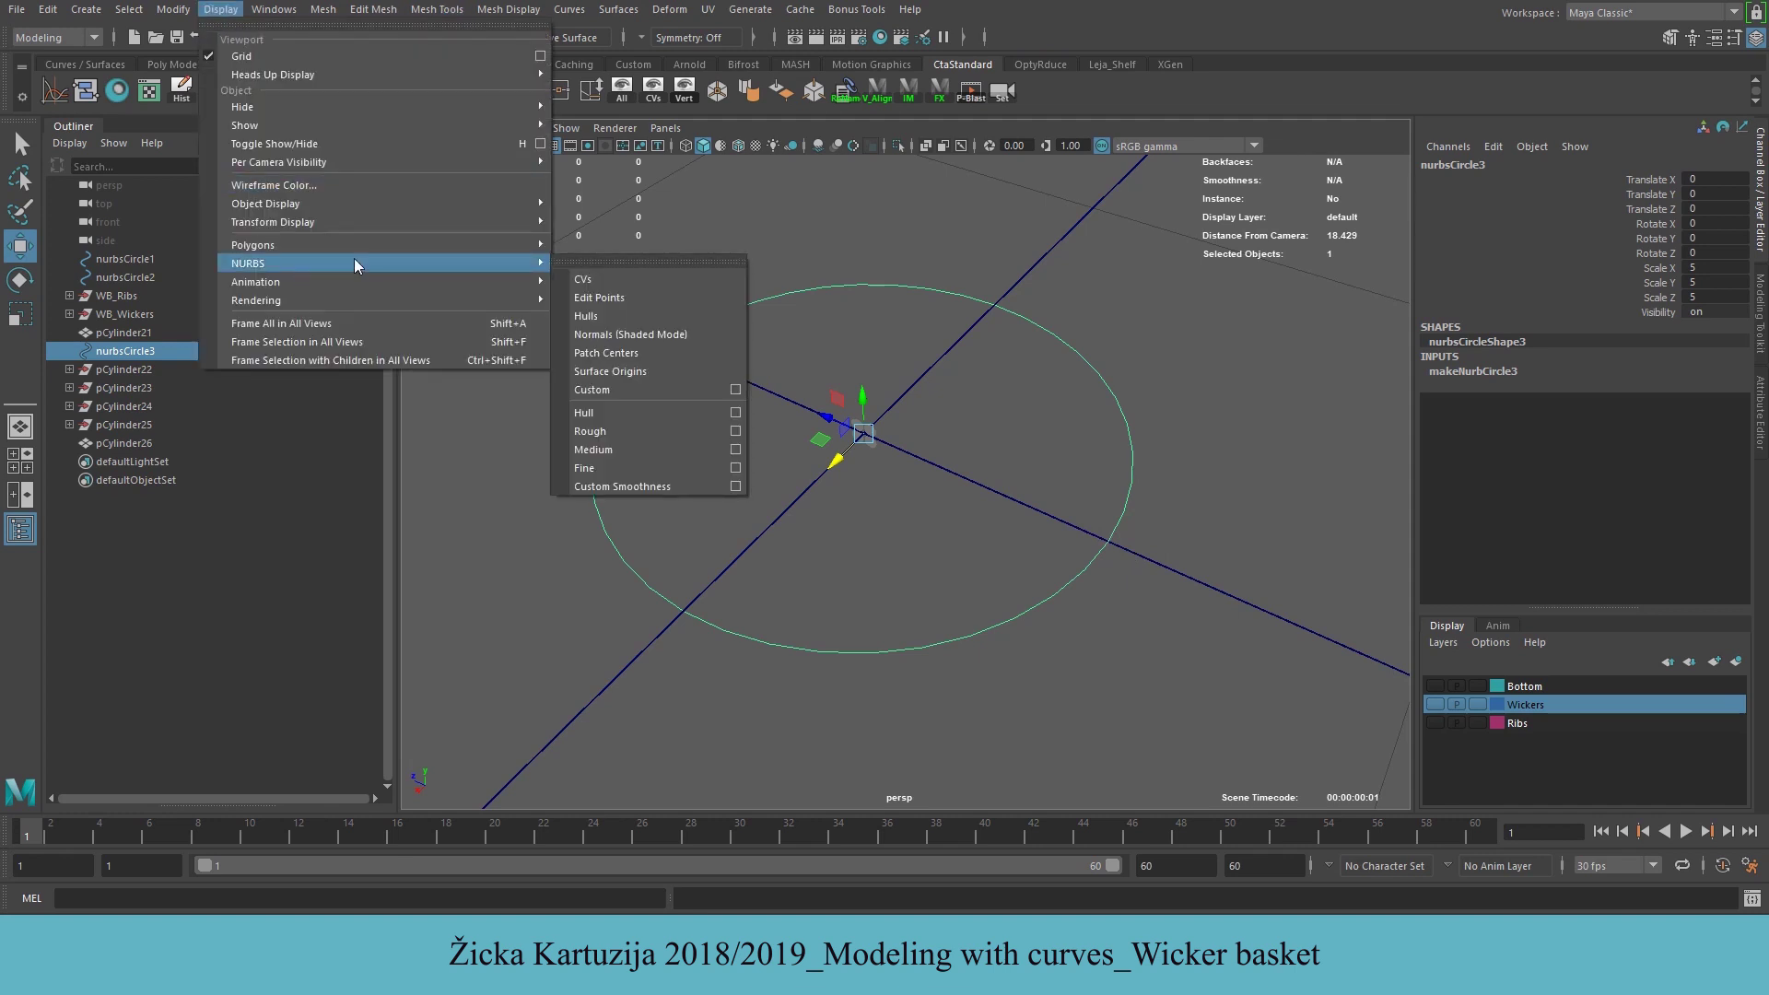
pyautogui.click(599, 280)
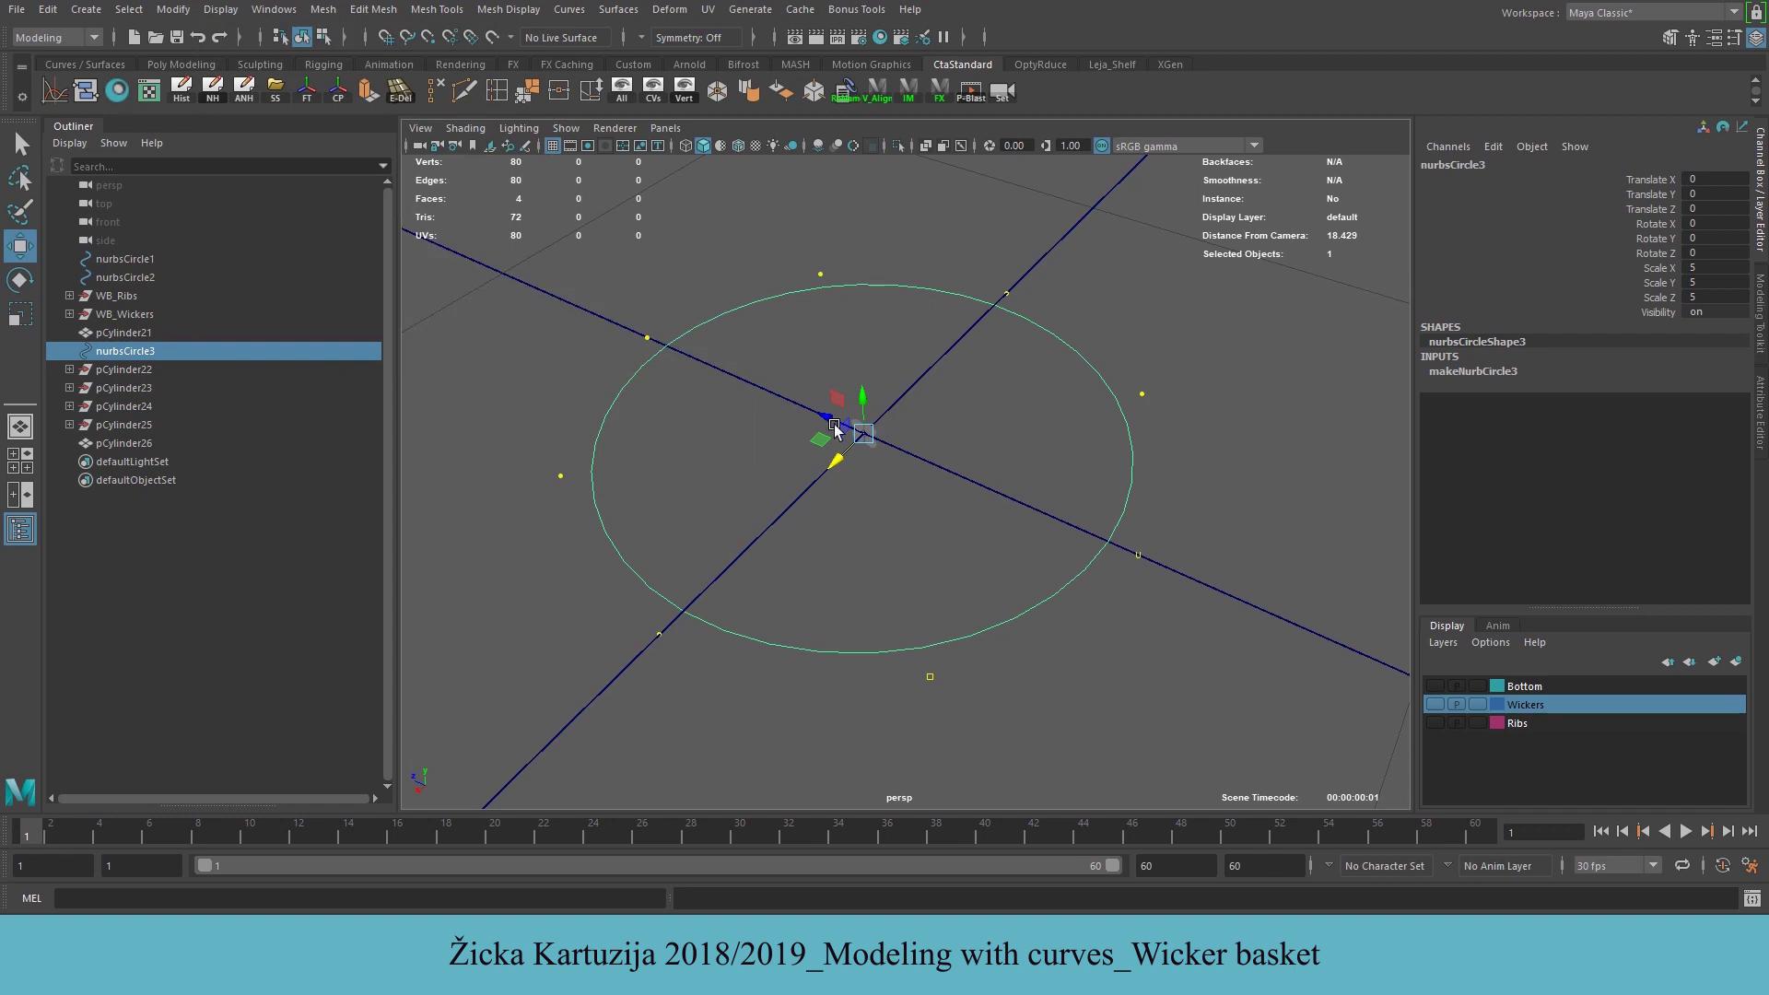
pyautogui.click(974, 475)
# Move the four-disc mesh onto the circle with curve snapping, at Translate Z -5
pyautogui.click(816, 411)
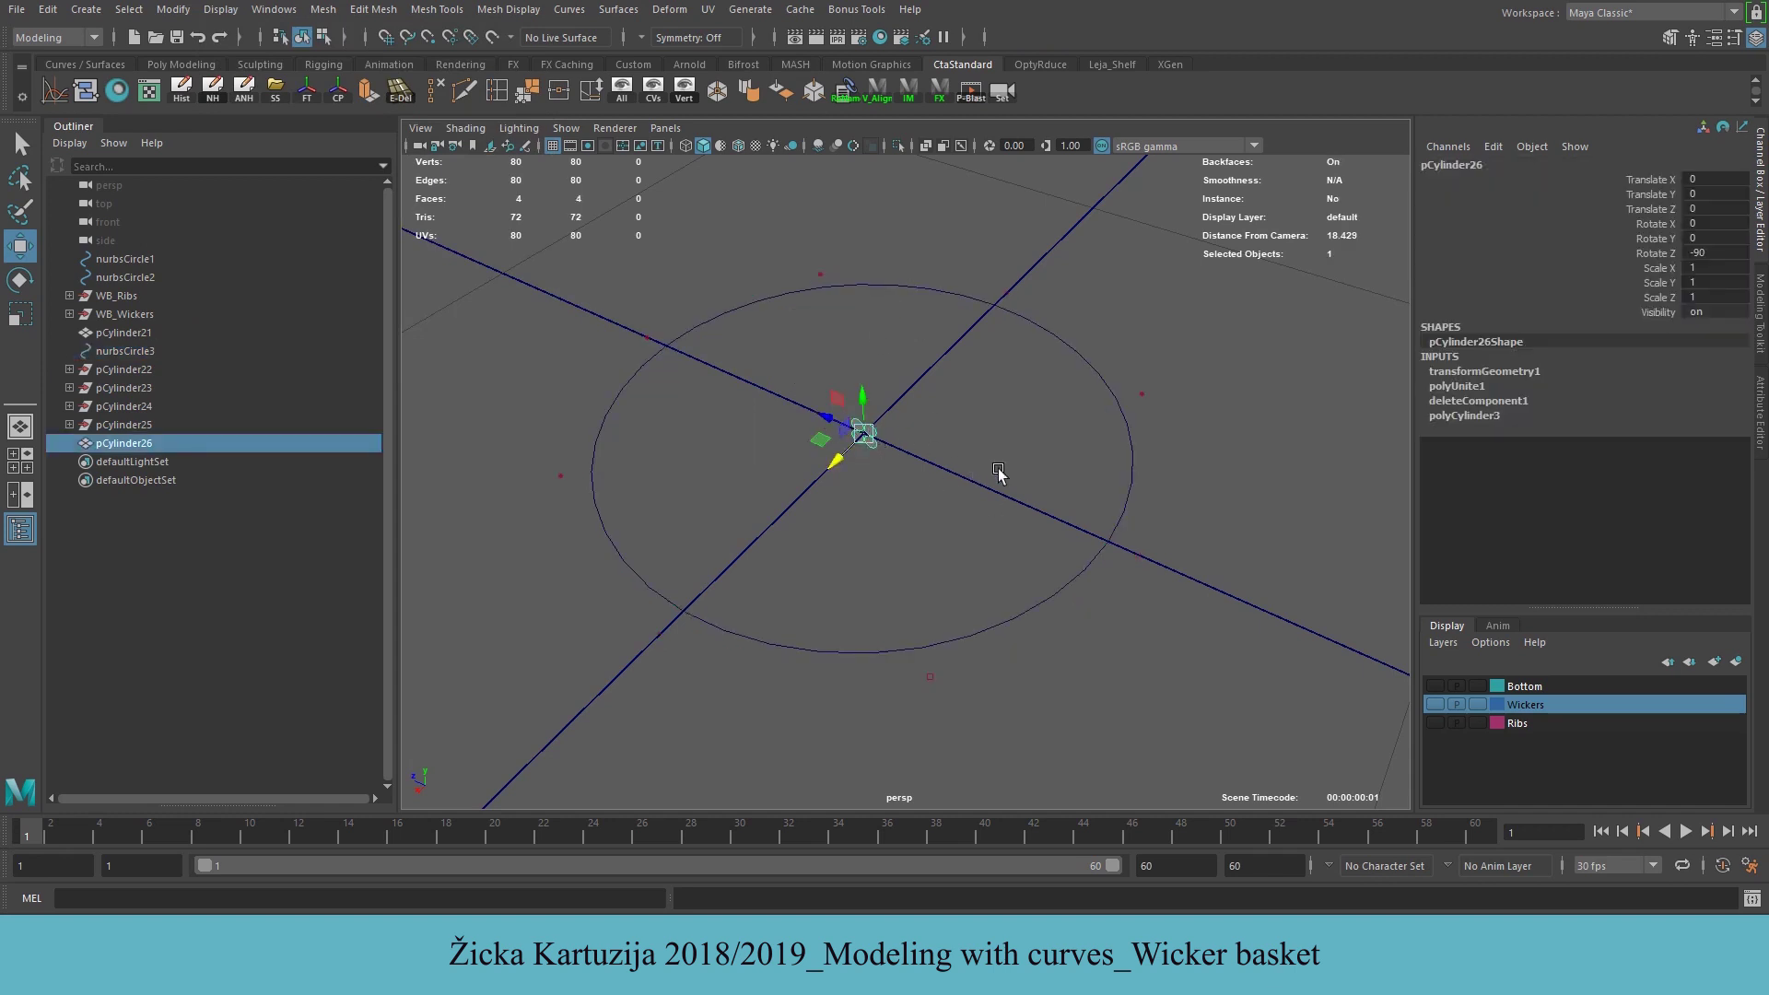
pyautogui.click(406, 39)
pyautogui.click(428, 38)
pyautogui.moveTo(818, 412); pyautogui.dragTo(1105, 540)
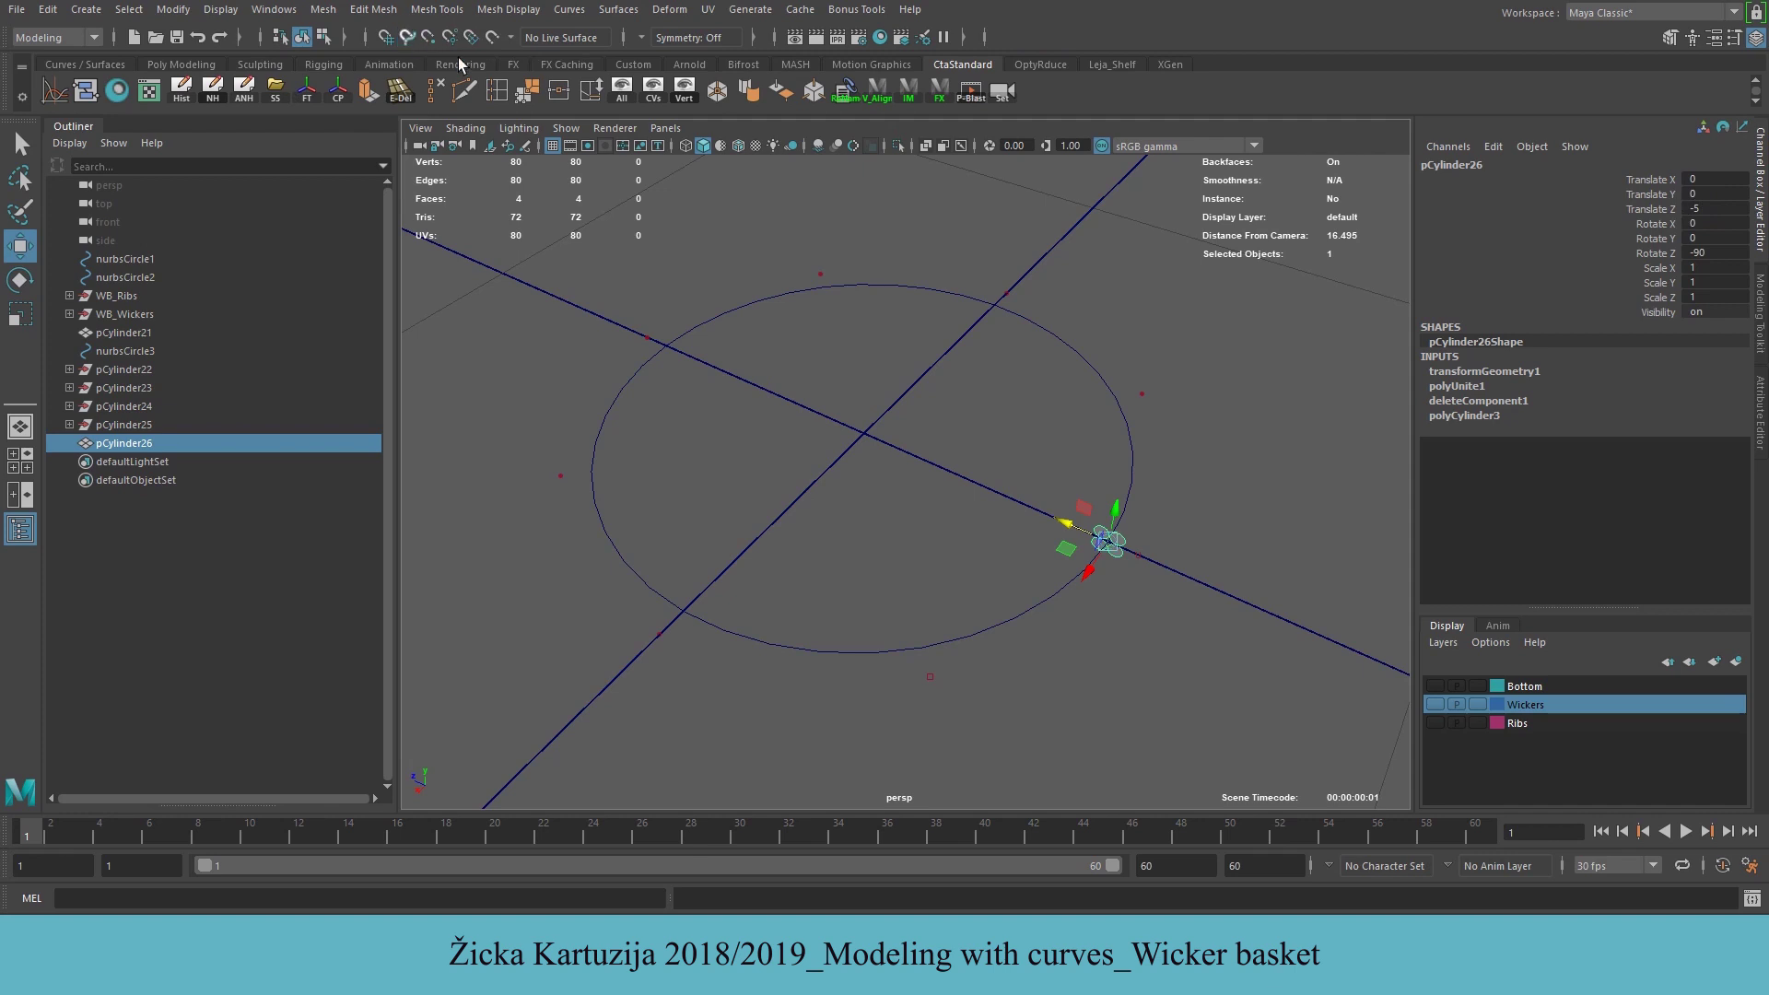
pyautogui.keyDown('alt'); pyautogui.moveTo(1148, 572); pyautogui.dragTo(1148, 549, button='middle'); pyautogui.keyUp('alt')
# Switch the four-disc mesh to face selection and select the faces of all four discs
pyautogui.click(1186, 474)
pyautogui.keyDown('alt'); pyautogui.moveTo(1086, 478); pyautogui.dragTo(1256, 399, button='right'); pyautogui.keyUp('alt')
pyautogui.keyDown('alt'); pyautogui.moveTo(1252, 396); pyautogui.dragTo(1013, 463); pyautogui.keyUp('alt')
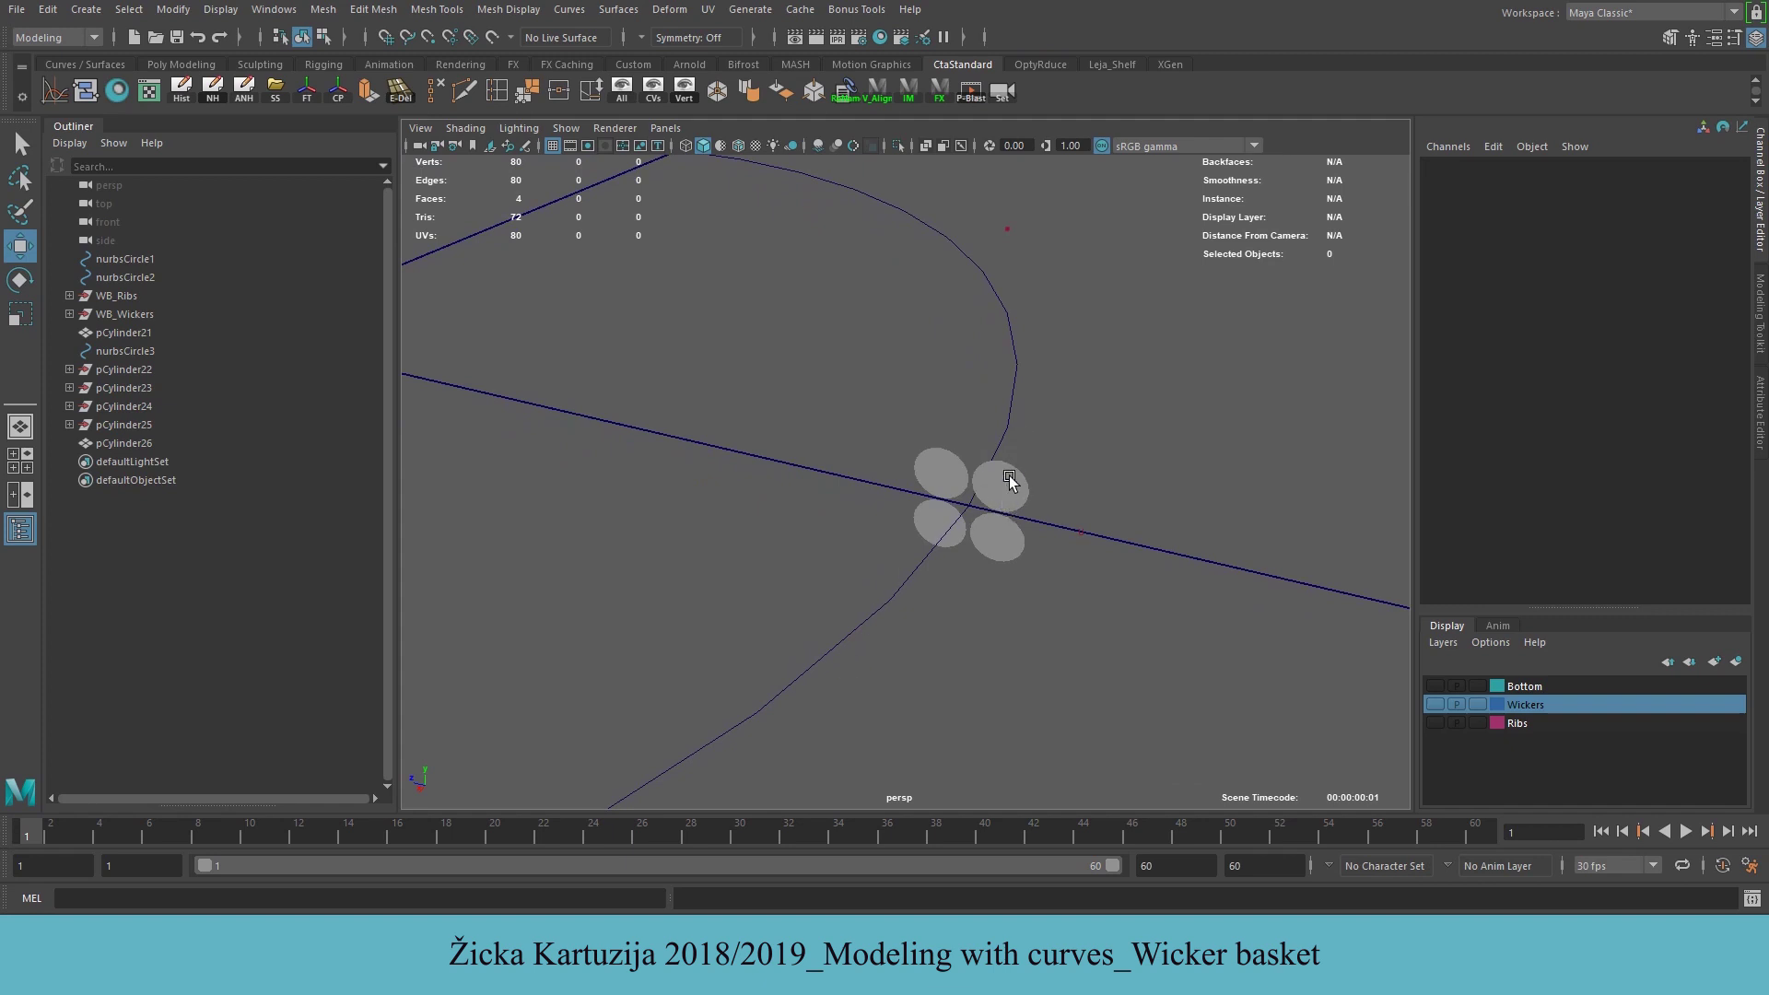
pyautogui.keyDown('alt'); pyautogui.moveTo(1014, 500); pyautogui.dragTo(954, 500, button='right'); pyautogui.keyUp('alt')
pyautogui.keyDown('alt'); pyautogui.moveTo(883, 431); pyautogui.dragTo(1000, 483, button='right'); pyautogui.keyUp('alt')
pyautogui.click(1004, 477)
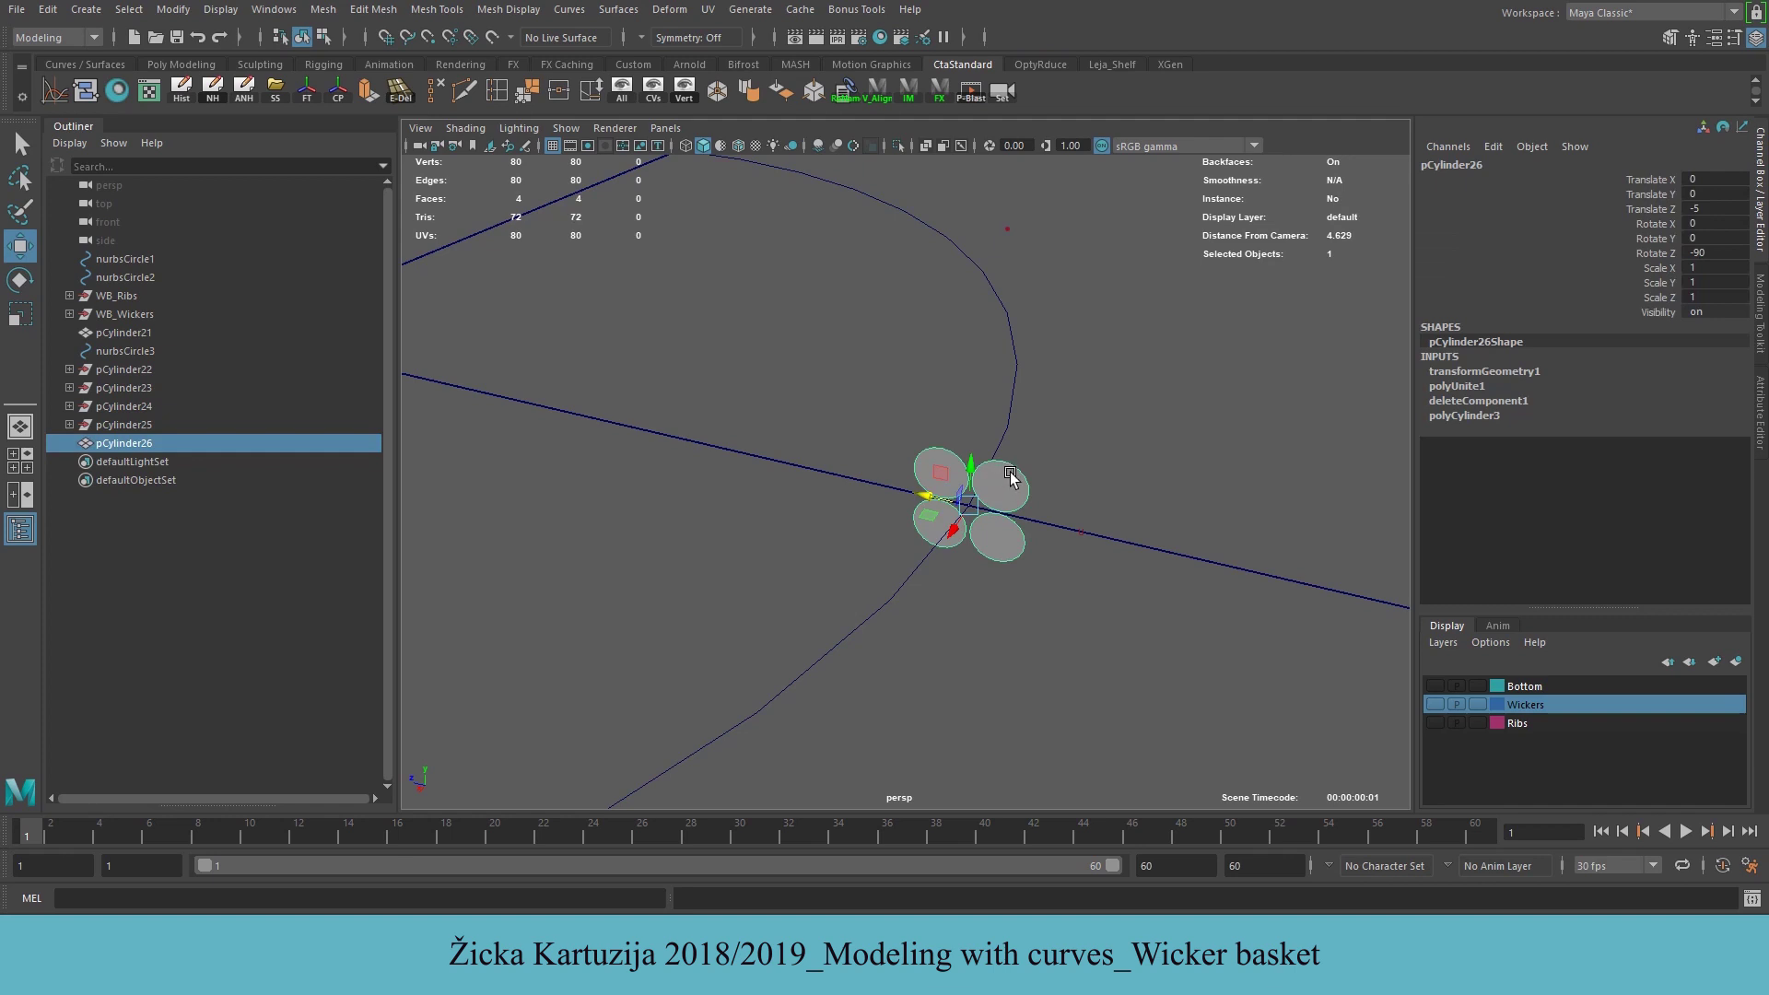
pyautogui.rightClick(1004, 487)
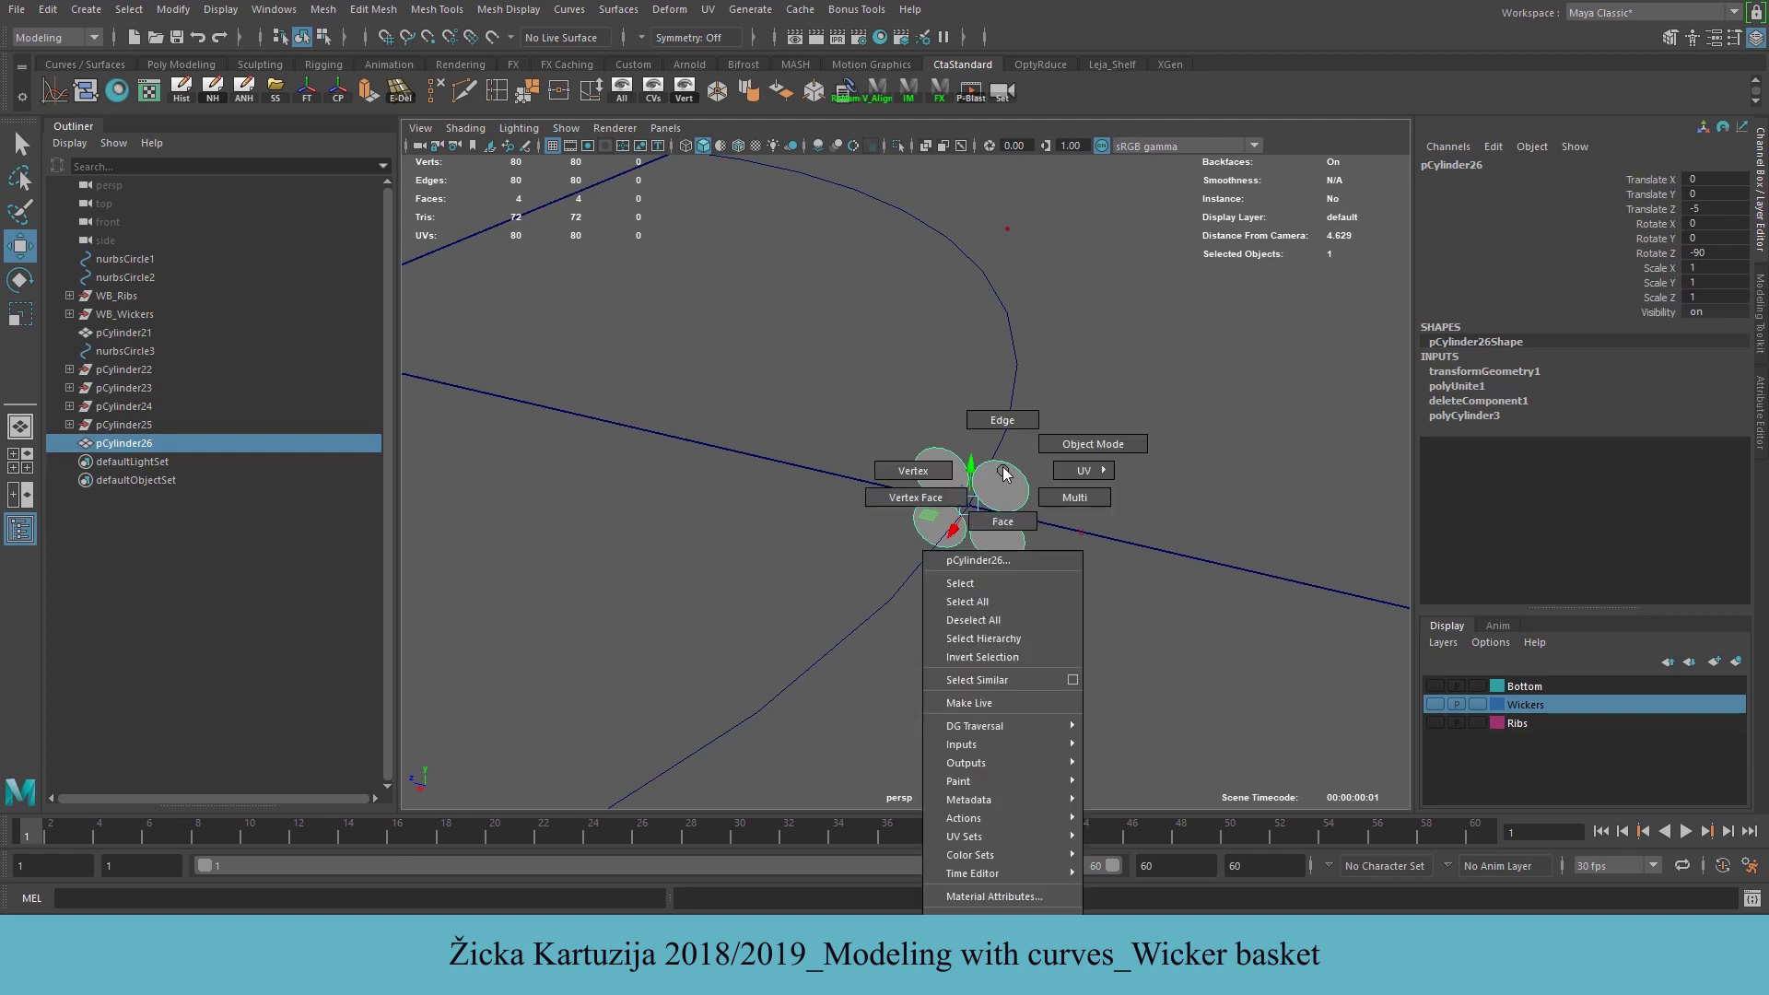
pyautogui.click(1002, 520)
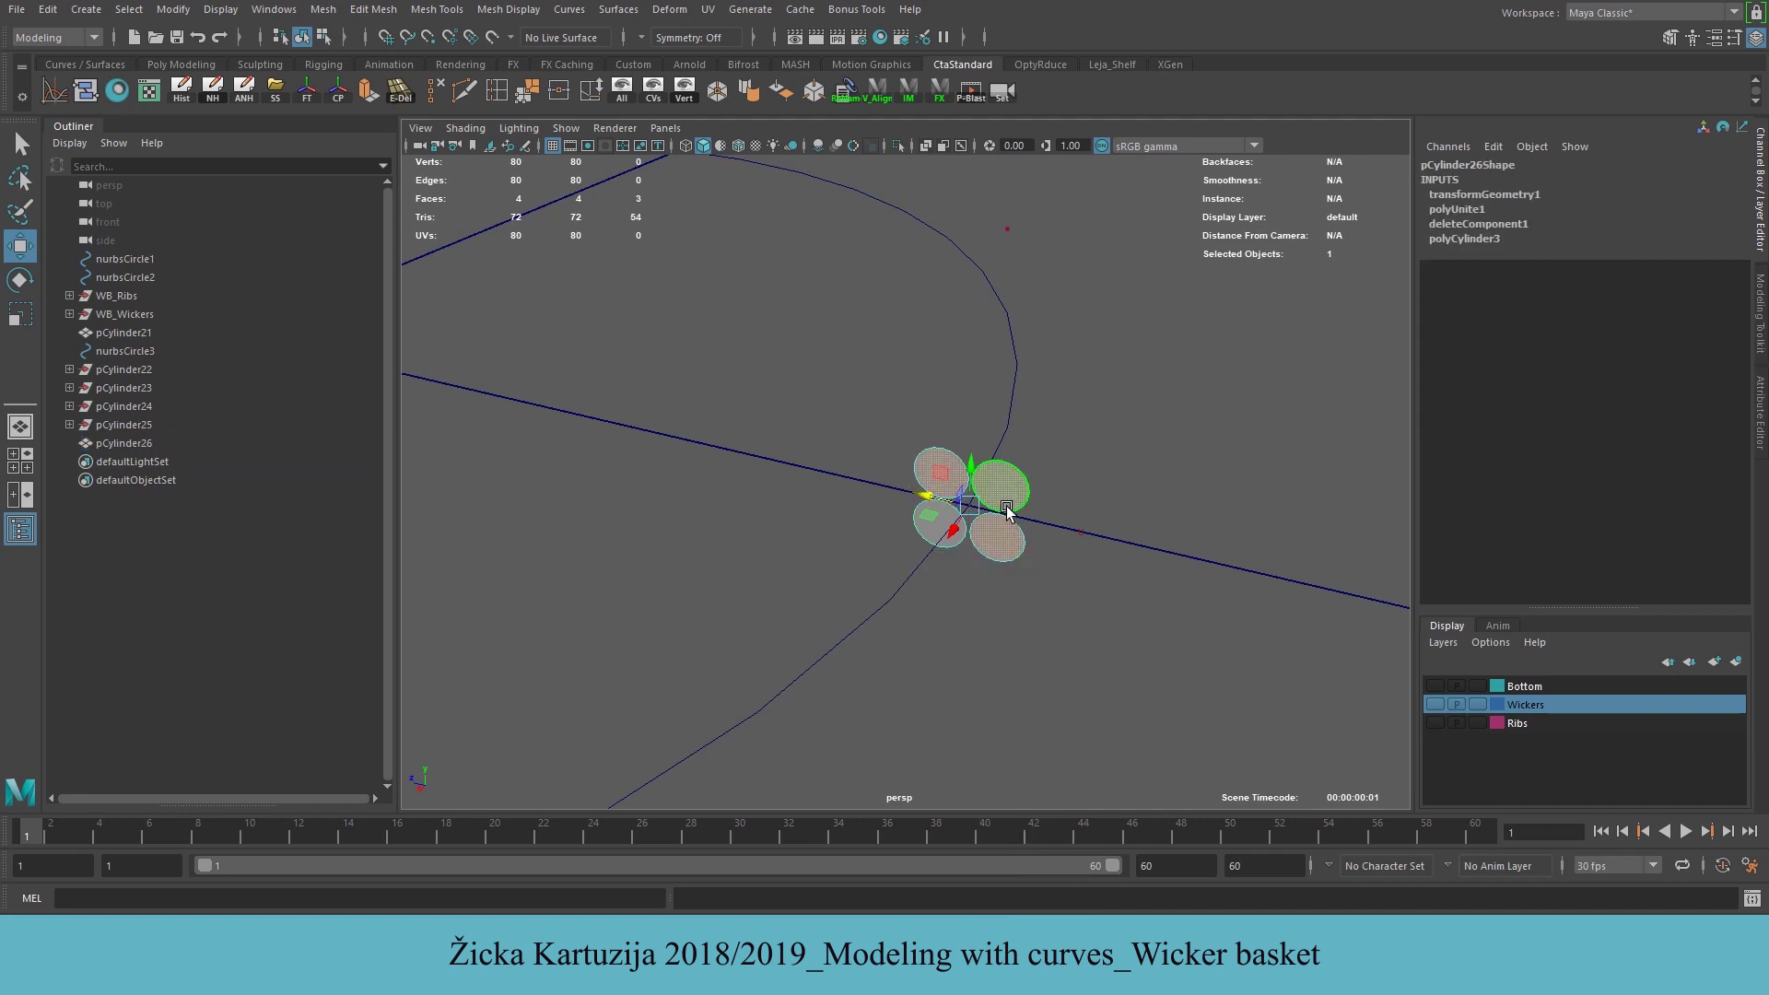
pyautogui.click(997, 484)
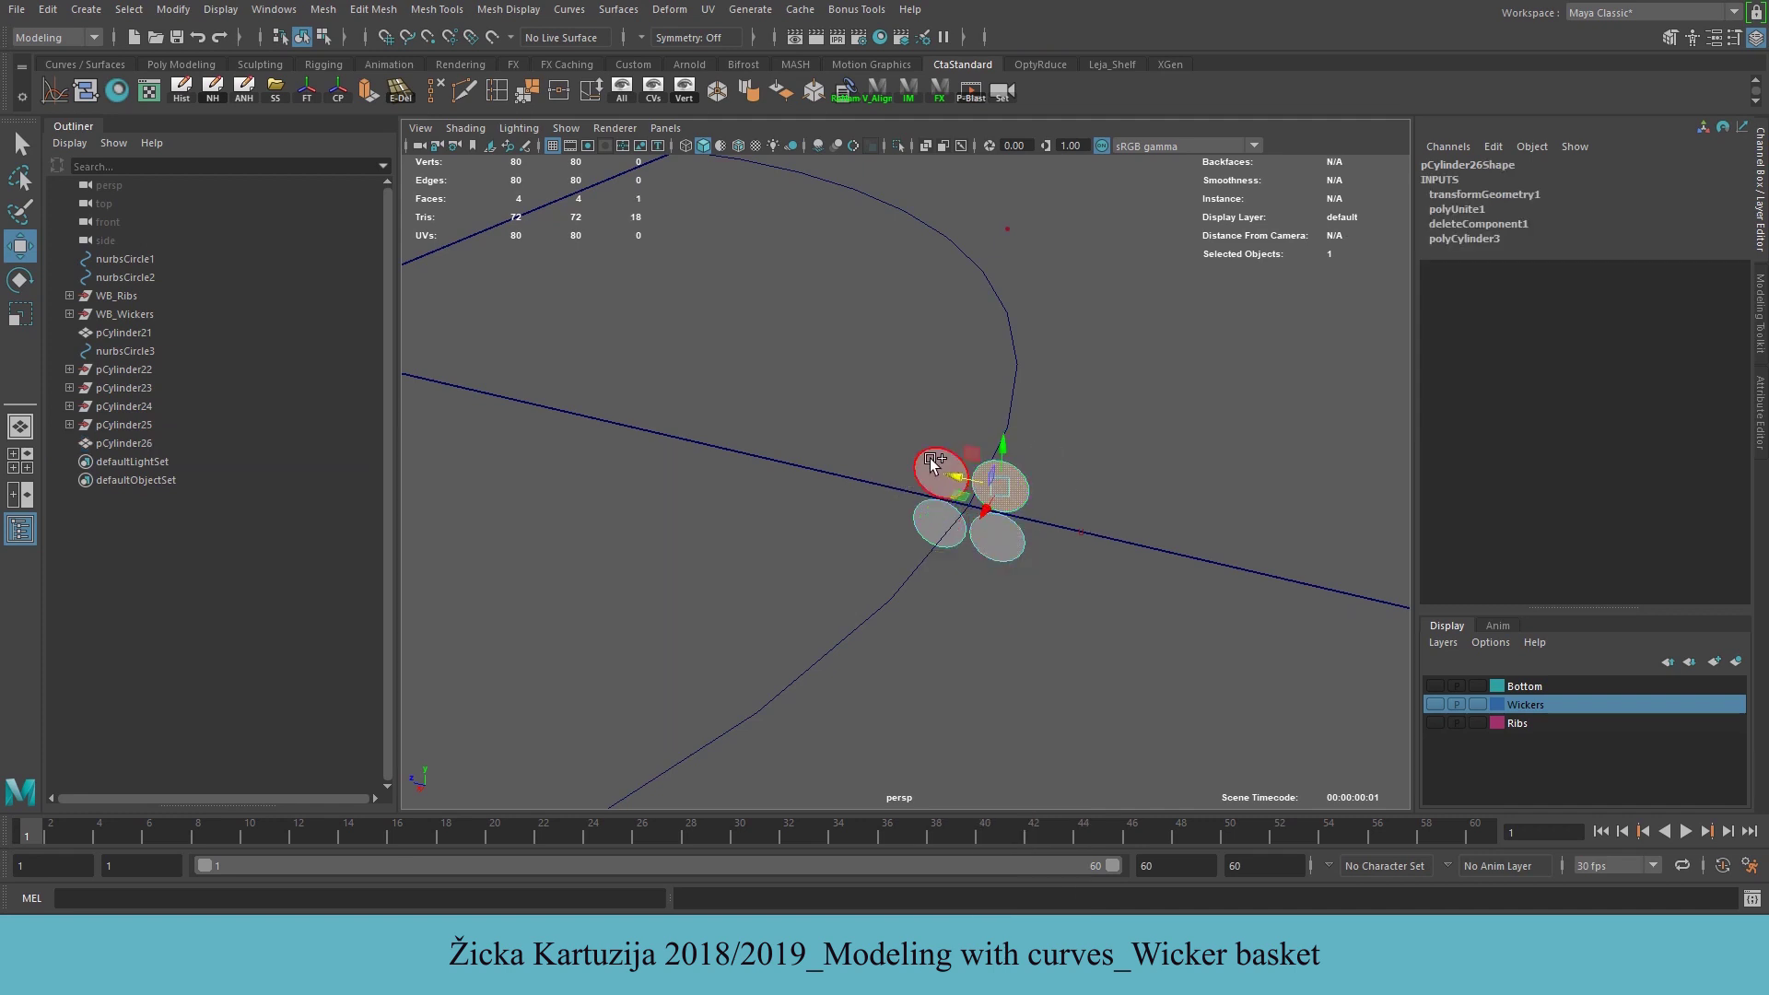
pyautogui.keyDown('shift'); pyautogui.click(926, 456); pyautogui.keyUp('shift')
pyautogui.keyDown('shift'); pyautogui.click(920, 522); pyautogui.keyUp('shift')
pyautogui.keyDown('shift'); pyautogui.click(997, 539); pyautogui.keyUp('shift')
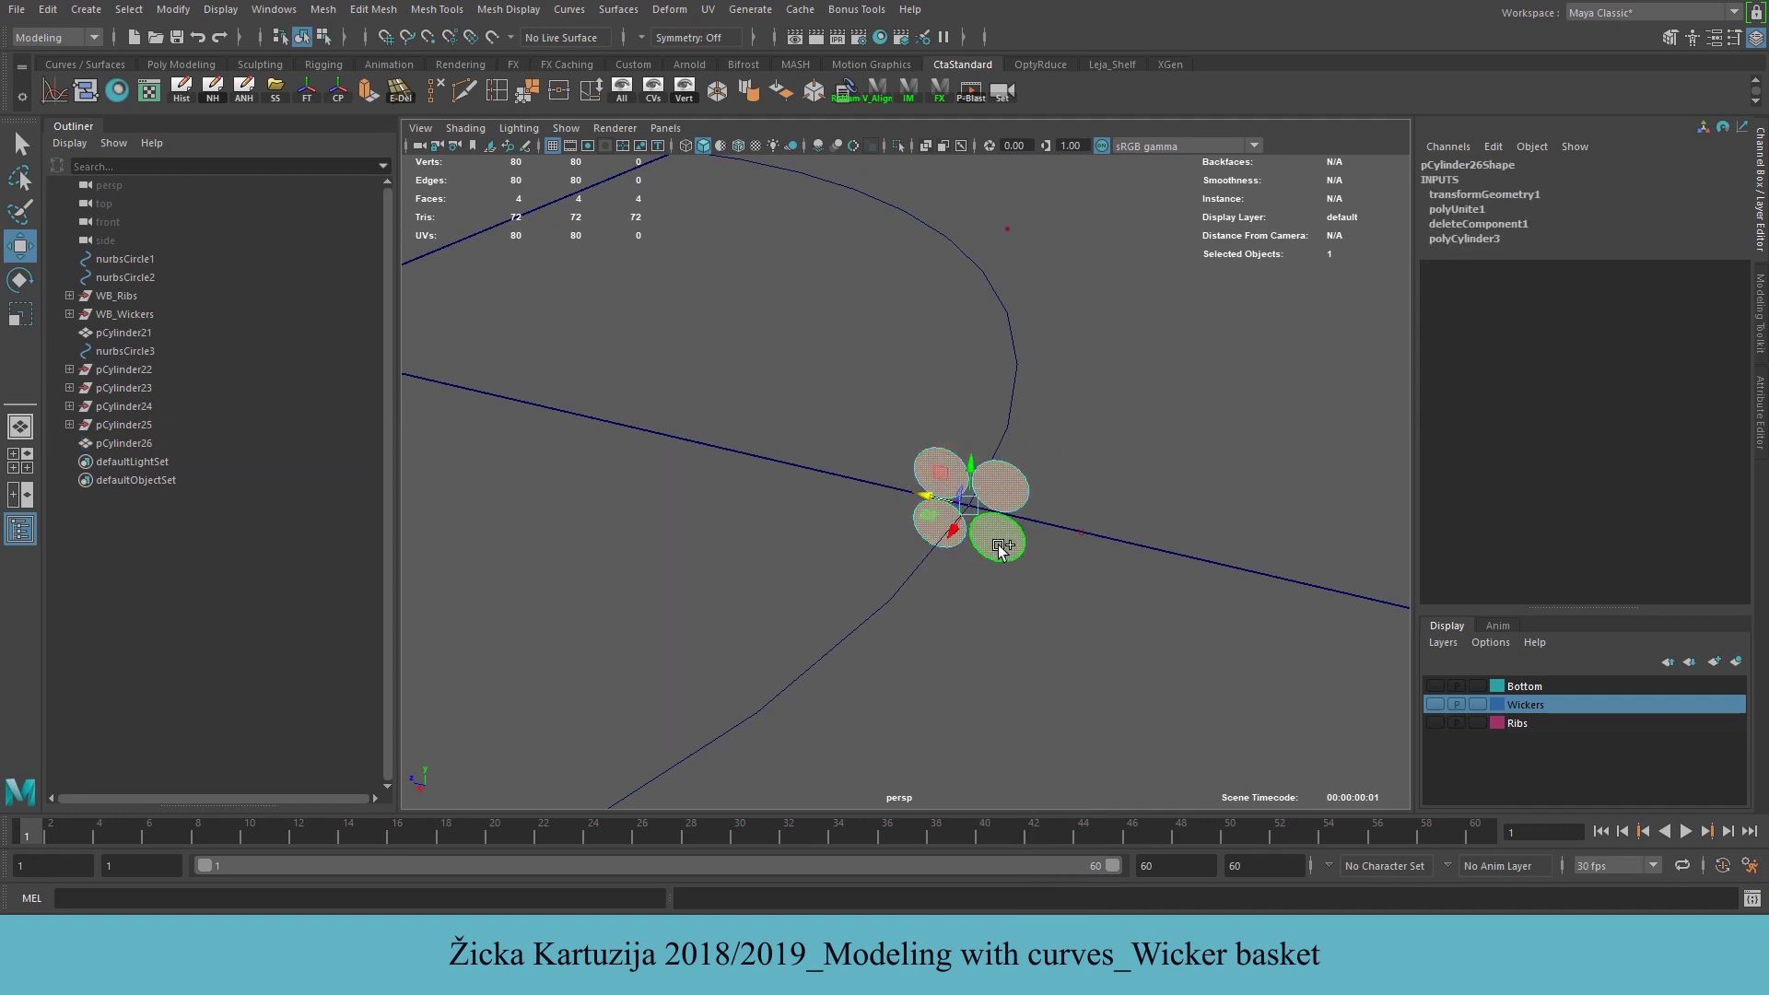
# Add the large circle to the face selection and extrude the four faces along it
pyautogui.keyDown('shift'); pyautogui.click(904, 585); pyautogui.keyUp('shift')
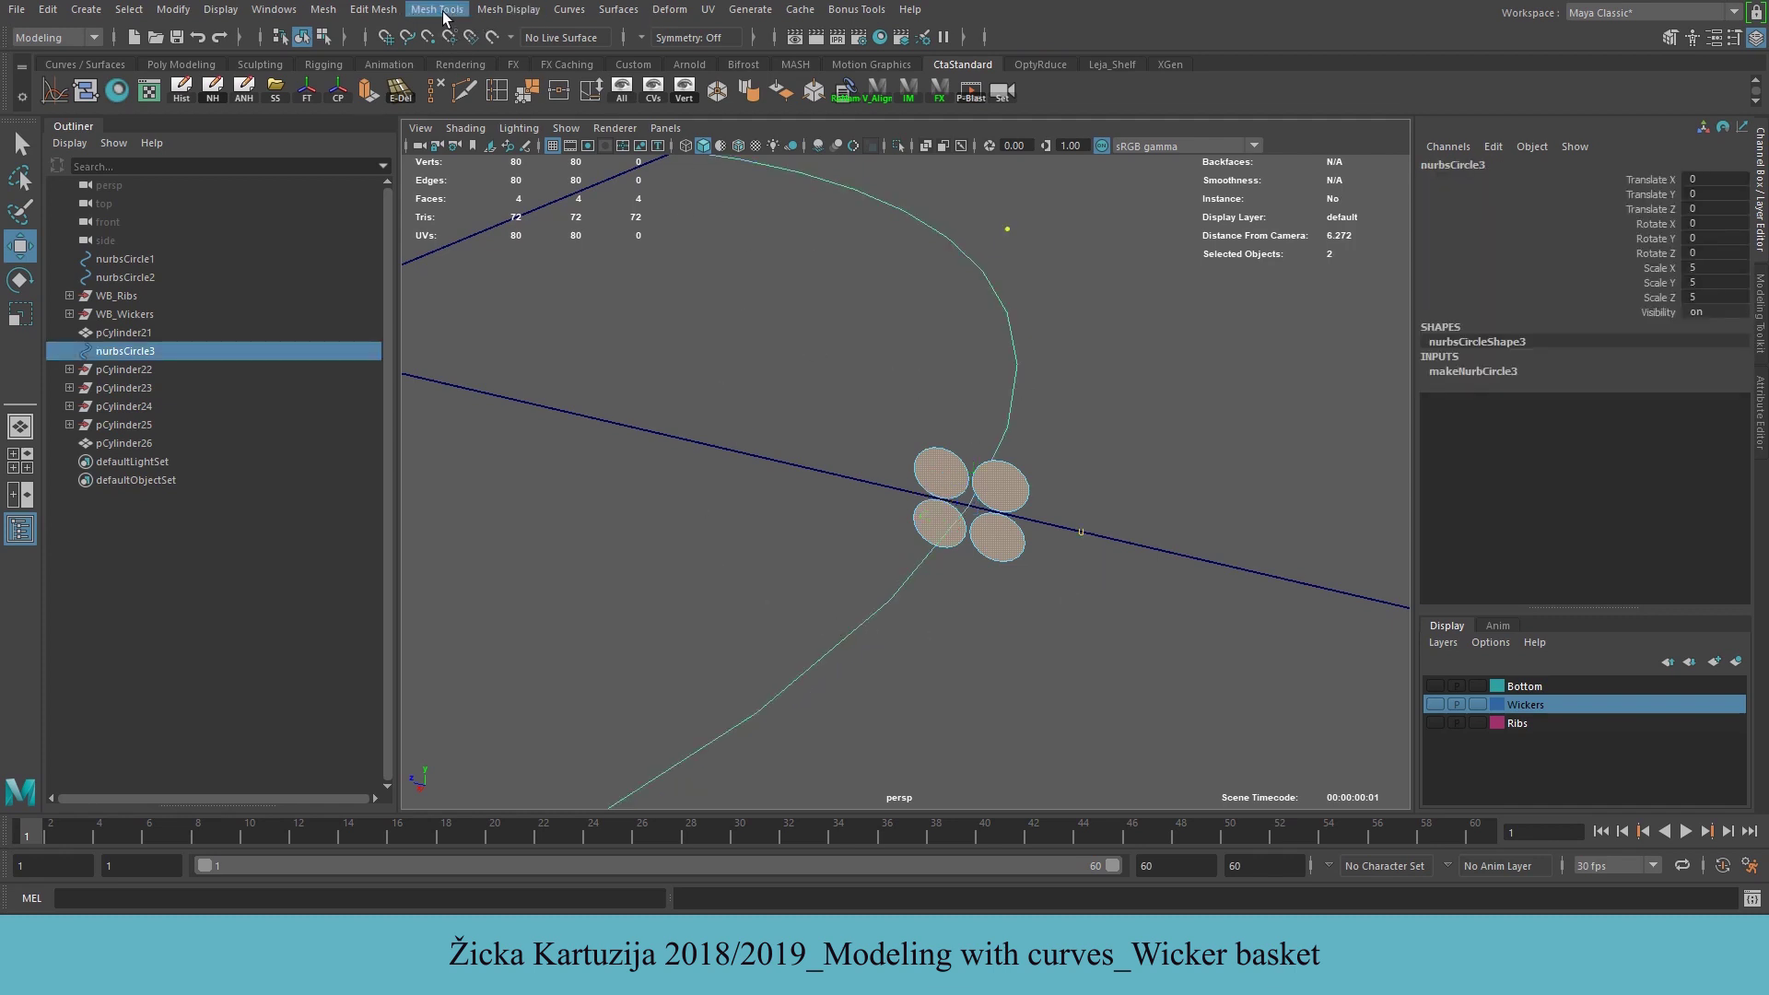
pyautogui.click(381, 9)
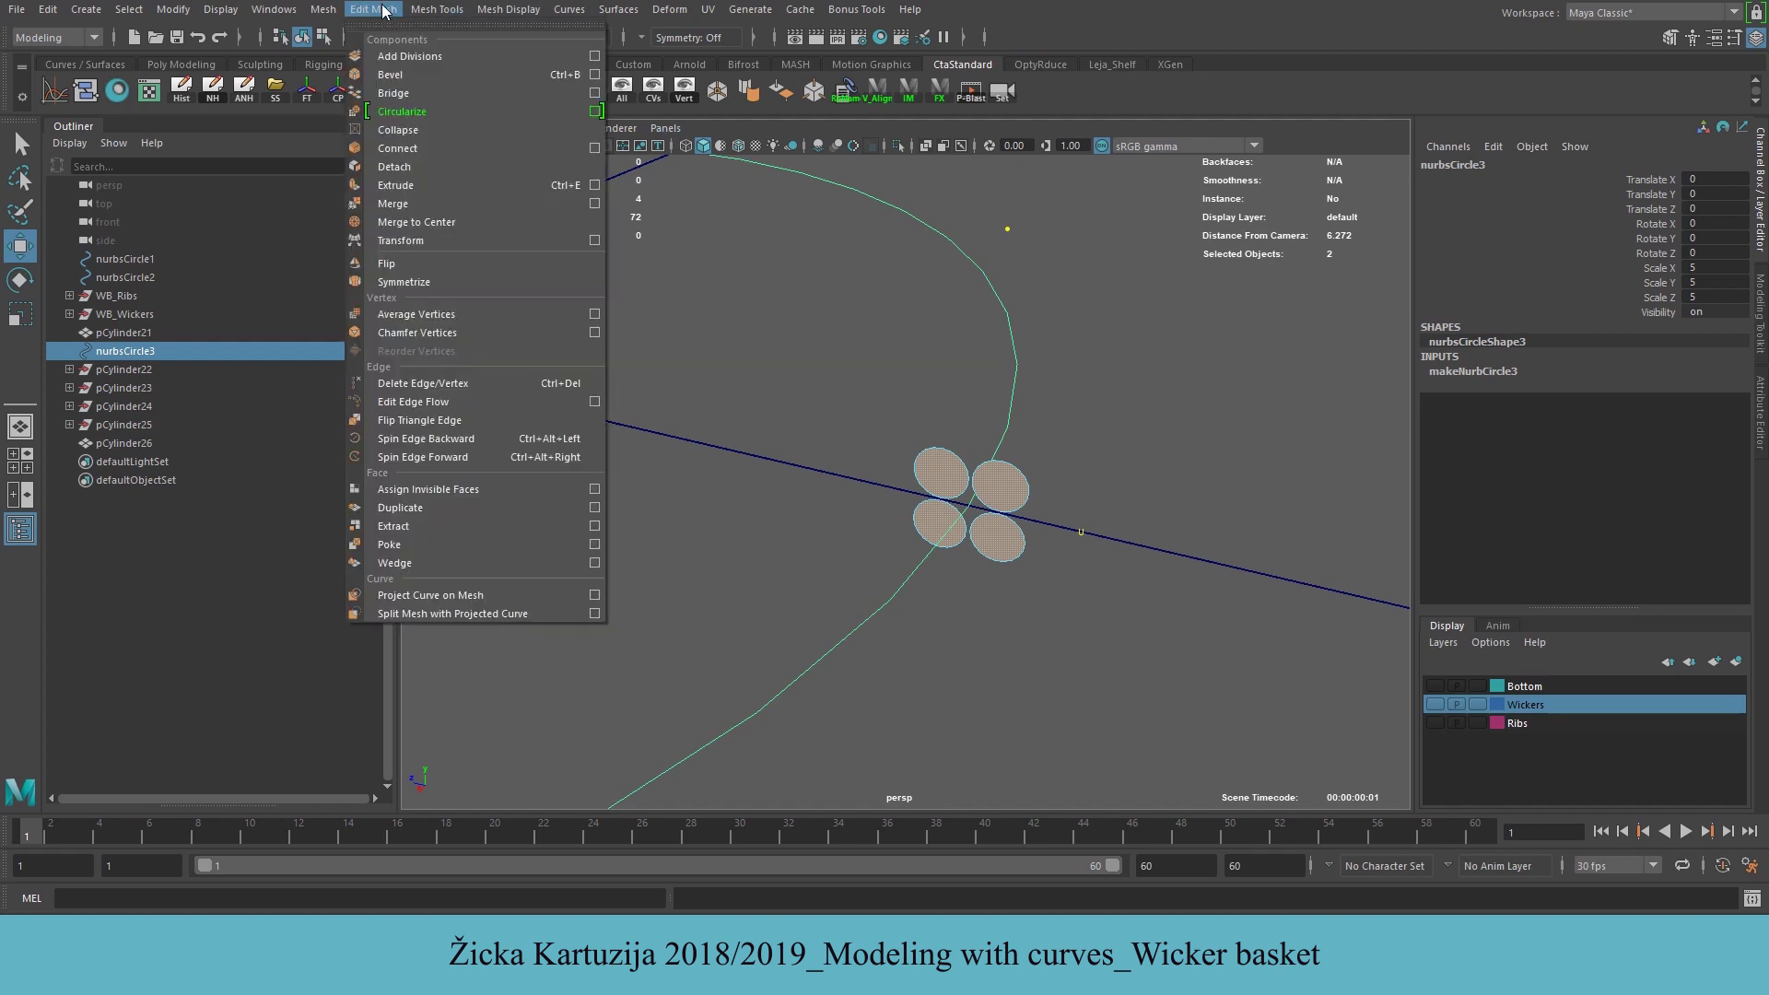
pyautogui.click(385, 184)
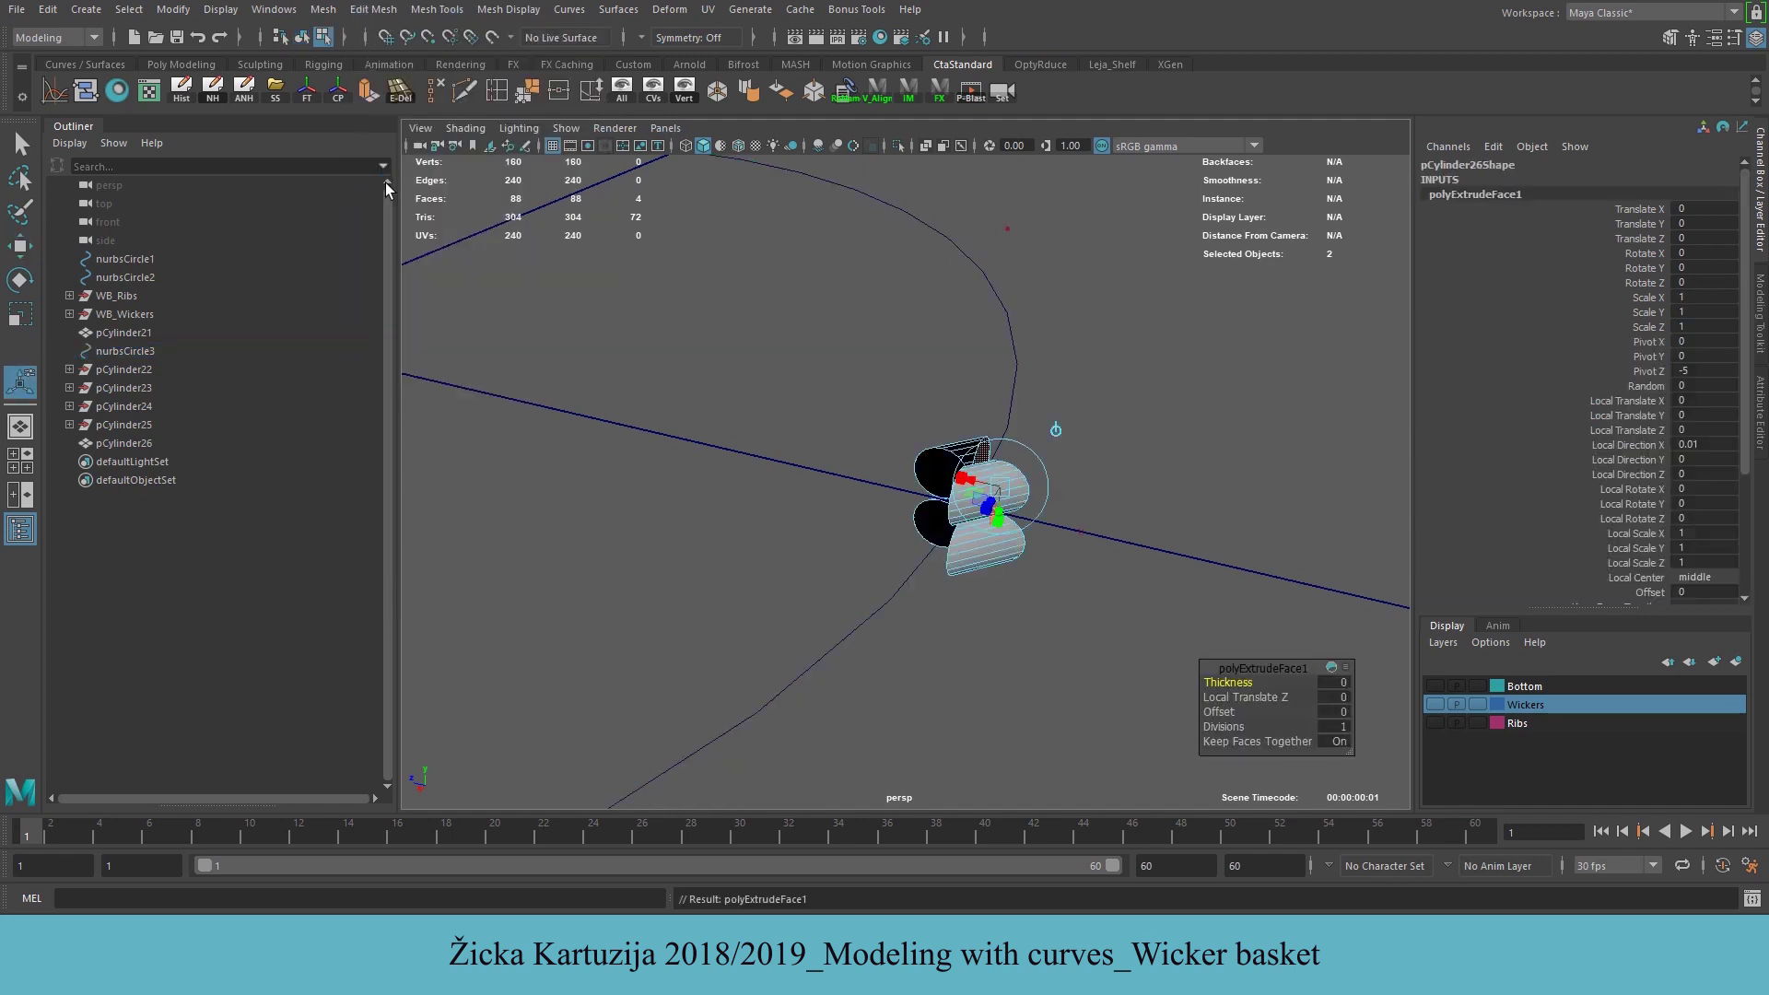
pyautogui.keyDown('alt'); pyautogui.moveTo(1291, 413); pyautogui.dragTo(1125, 422); pyautogui.keyUp('alt')
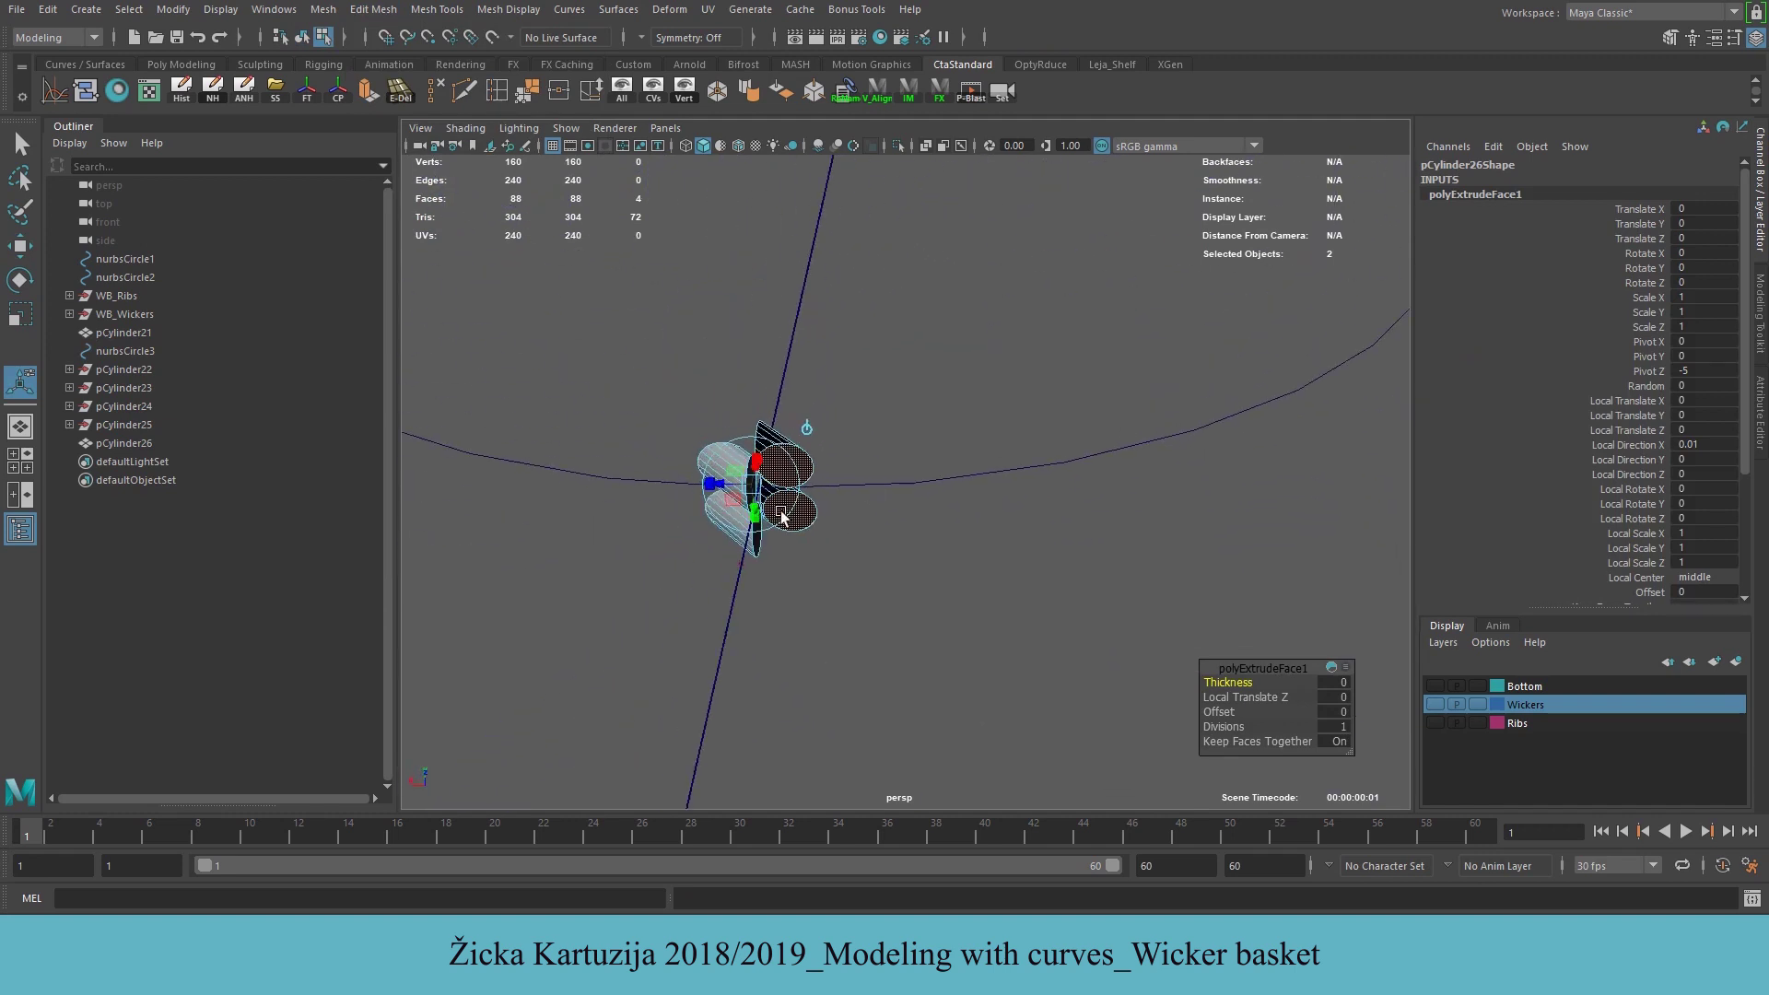
pyautogui.keyDown('alt'); pyautogui.moveTo(918, 438); pyautogui.dragTo(999, 502); pyautogui.keyUp('alt')
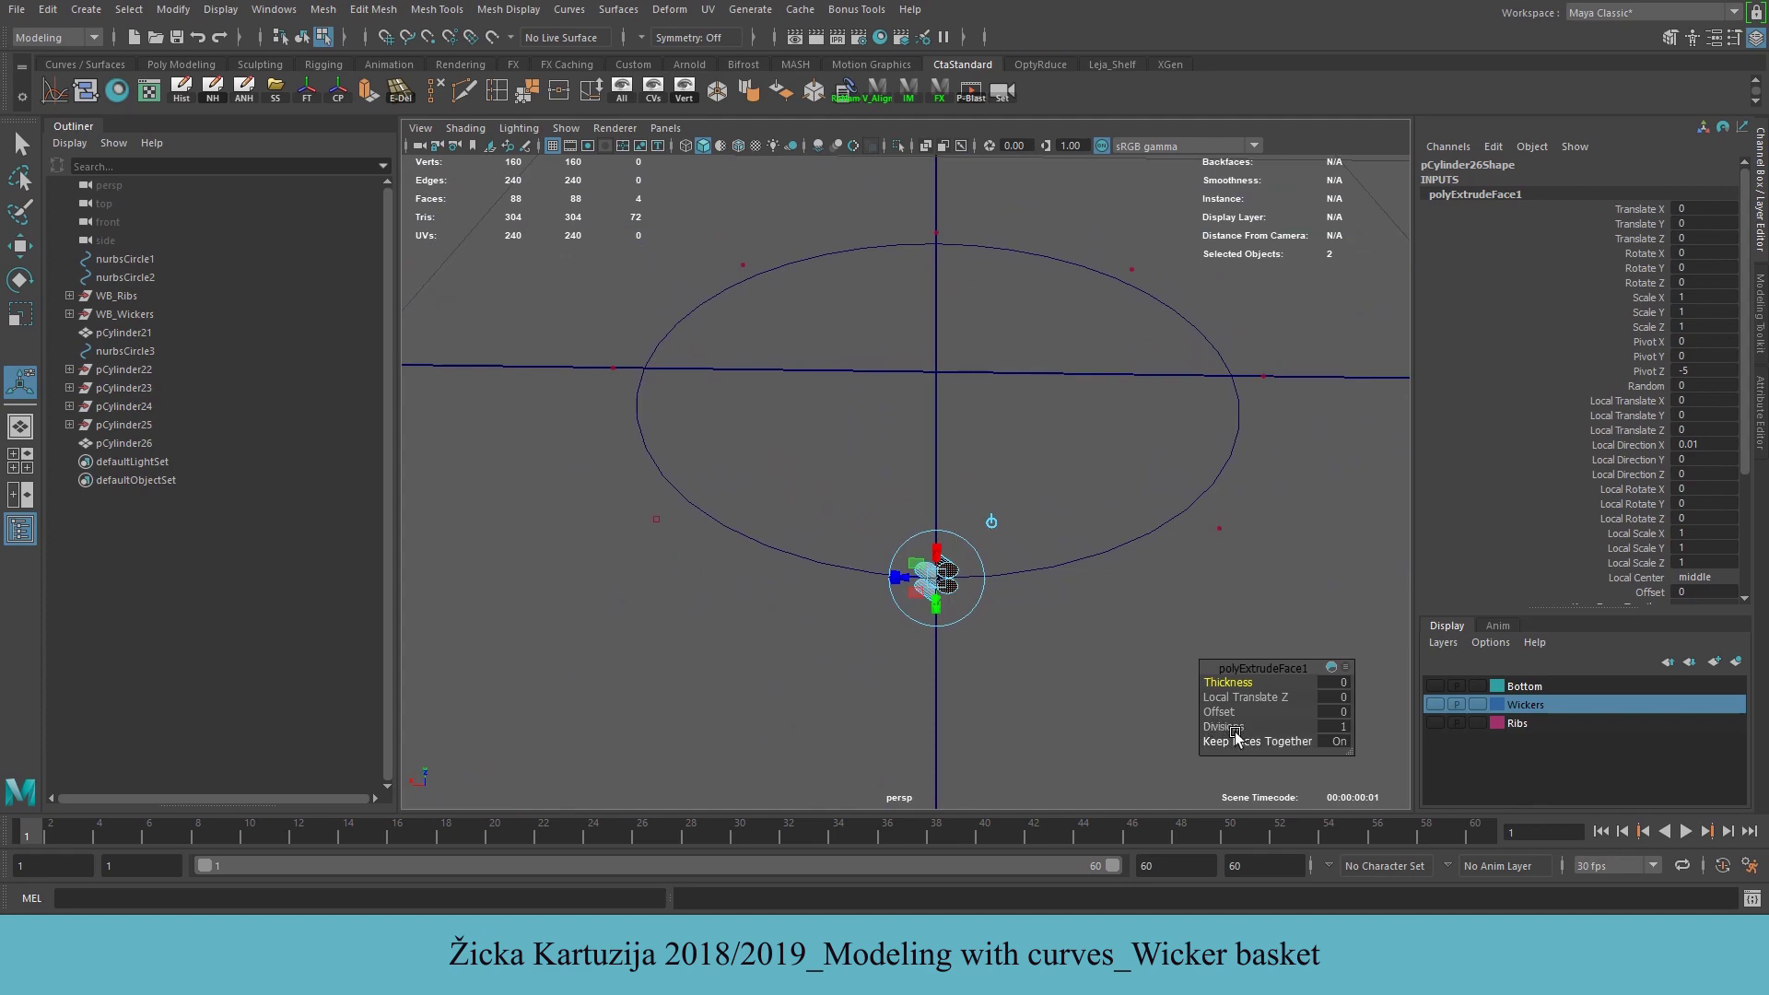
# Set the extrusion's divisions to 100 so the four strands follow the whole circle
pyautogui.moveTo(1211, 729); pyautogui.dragTo(1541, 714)
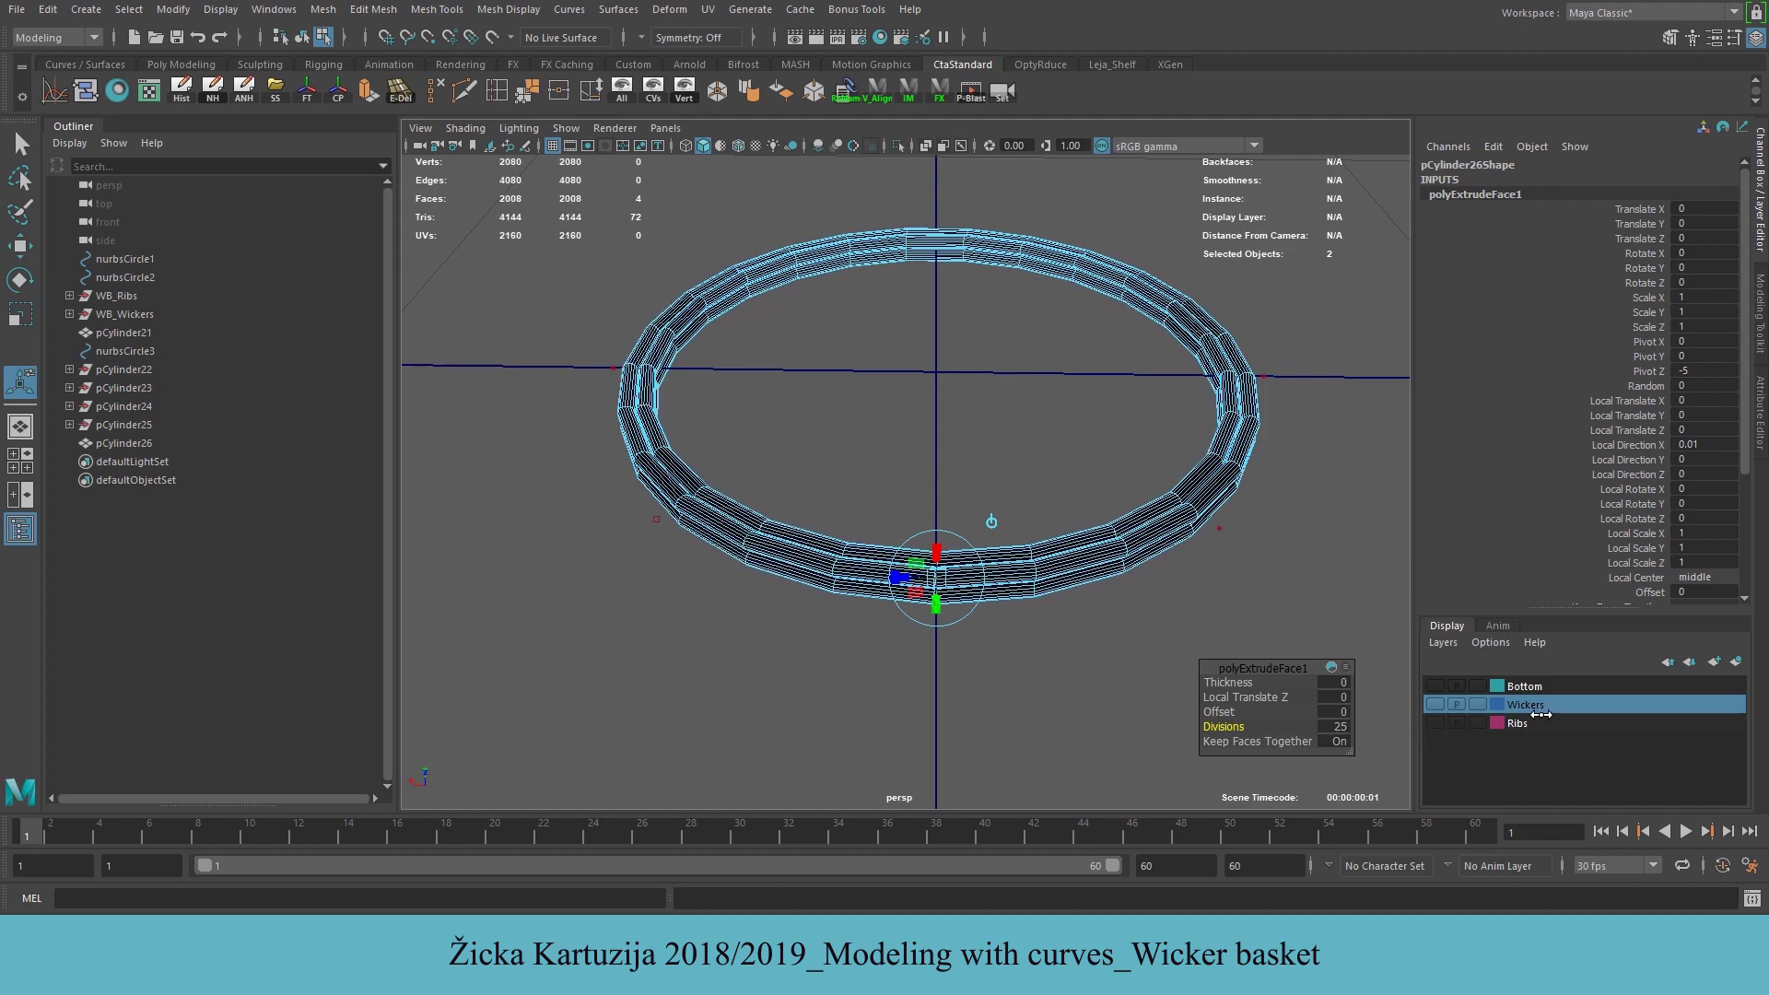
pyautogui.click(1331, 725)
pyautogui.write('100')
pyautogui.press('Return')
pyautogui.keyDown('alt'); pyautogui.moveTo(930, 589); pyautogui.dragTo(1022, 670, button='right'); pyautogui.keyUp('alt')
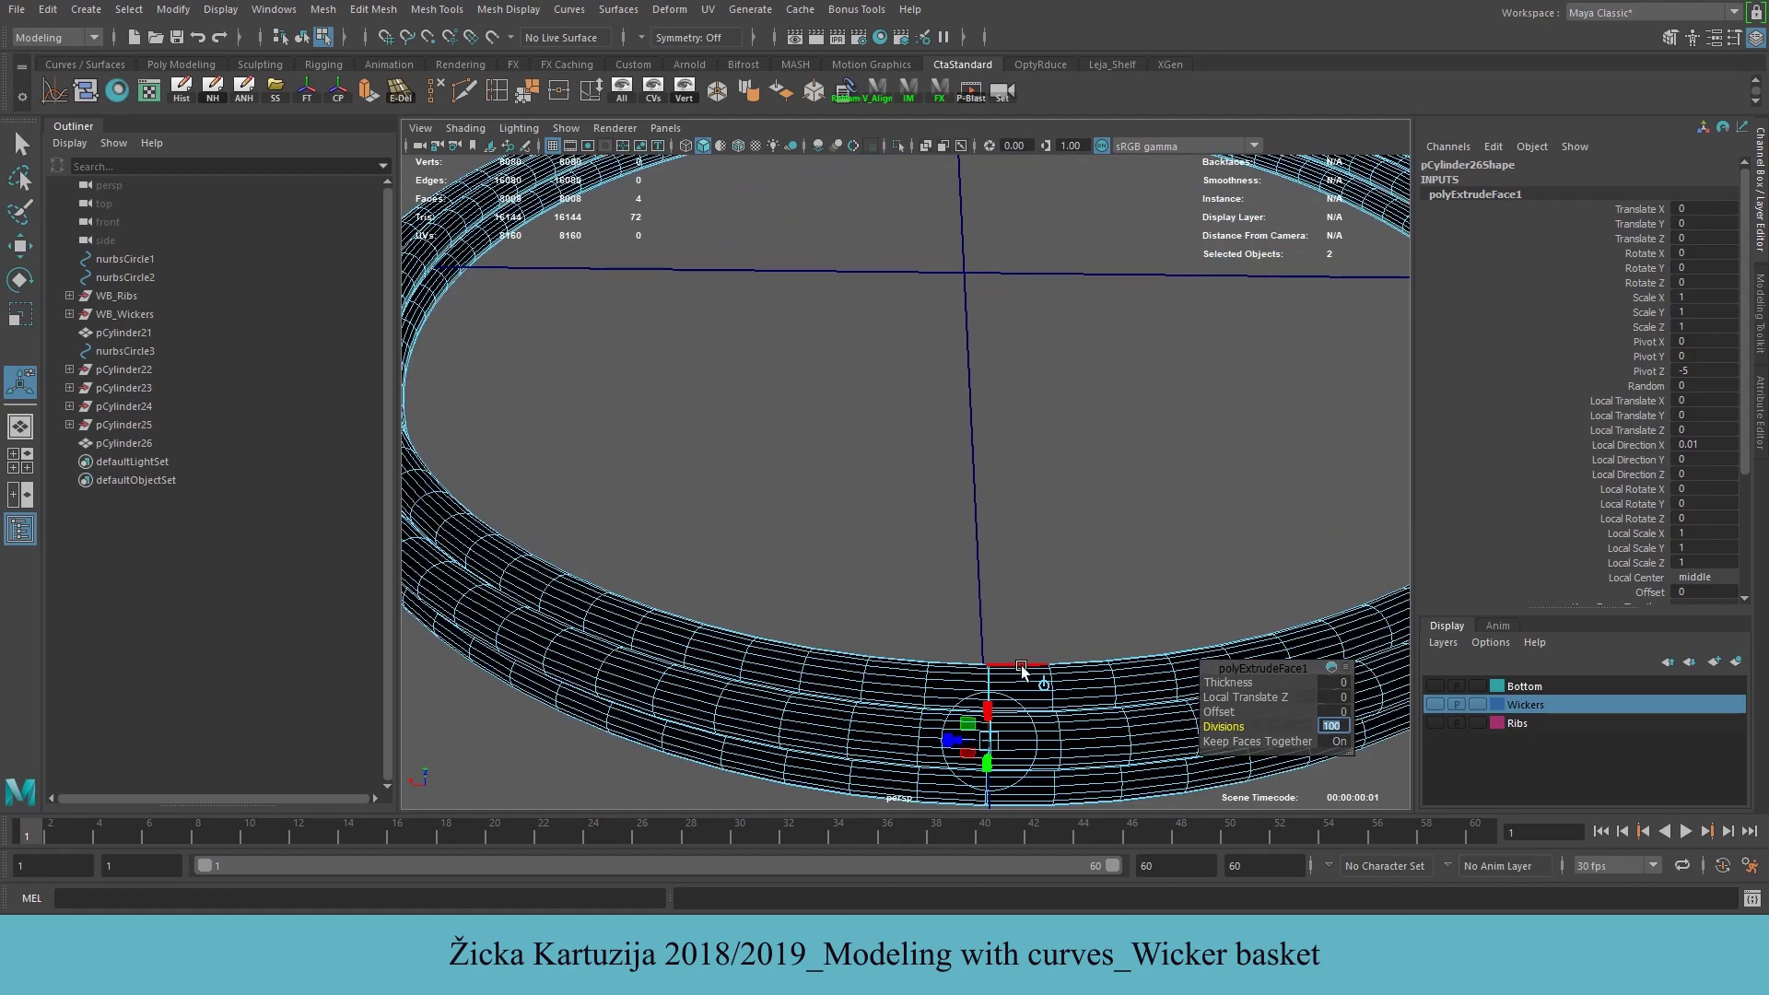
pyautogui.keyDown('alt'); pyautogui.moveTo(1021, 671); pyautogui.dragTo(975, 446, button='middle'); pyautogui.keyUp('alt')
pyautogui.click(975, 335)
# Return the extruded ring to object selection and reverse its normals
pyautogui.moveTo(931, 486)
pyautogui.keyDown('alt'); pyautogui.mouseDown()
pyautogui.moveTo(1023, 471)
pyautogui.moveTo(857, 405)
pyautogui.moveTo(793, 481)
pyautogui.moveTo(920, 473)
pyautogui.mouseUp(); pyautogui.keyUp('alt')
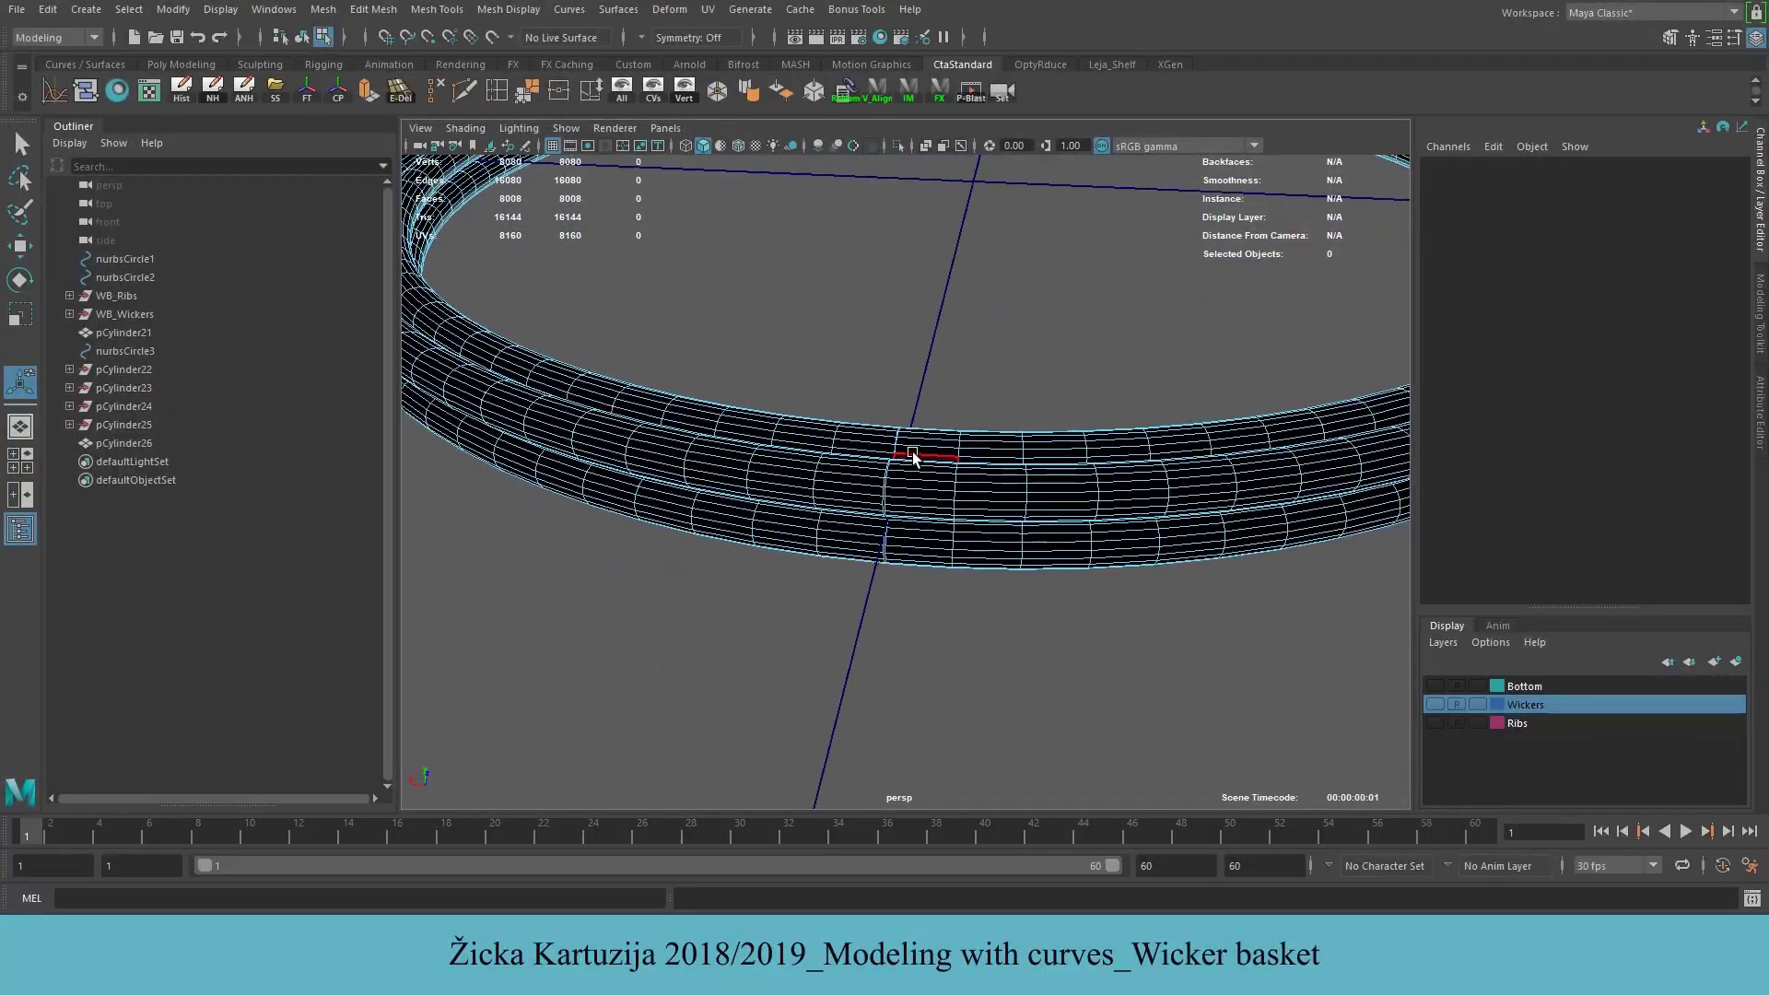
pyautogui.click(1678, 37)
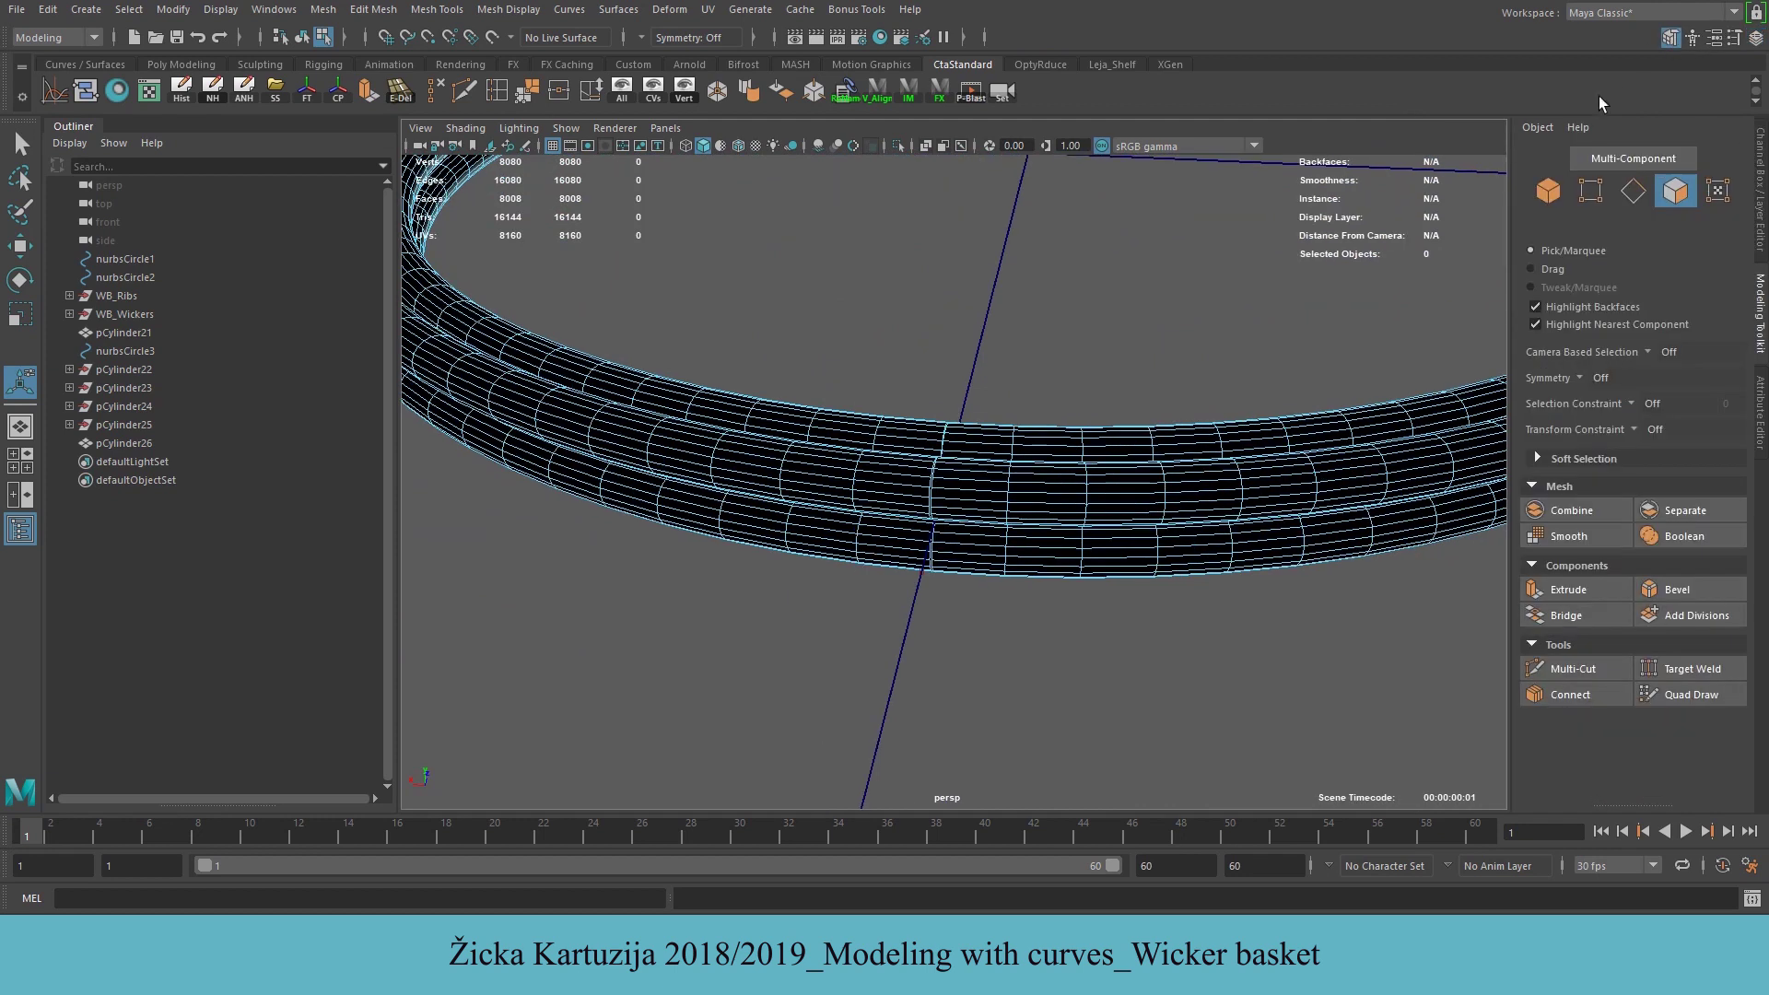
pyautogui.click(1549, 190)
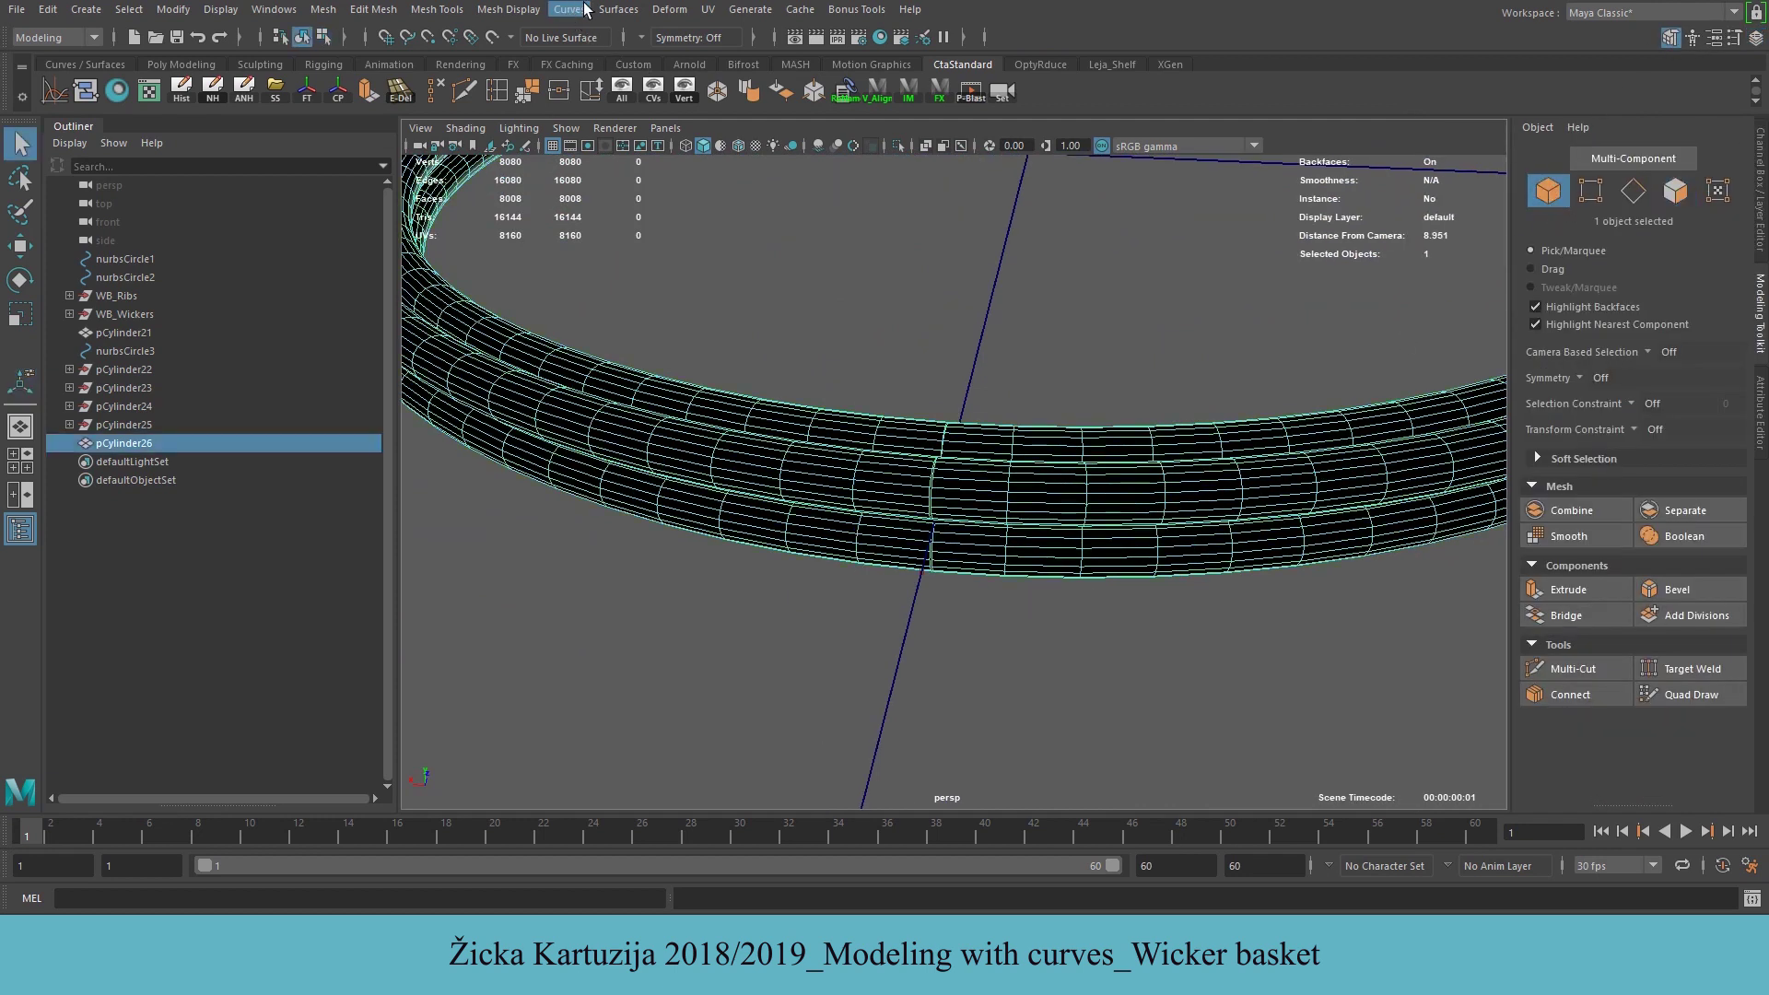
pyautogui.click(509, 9)
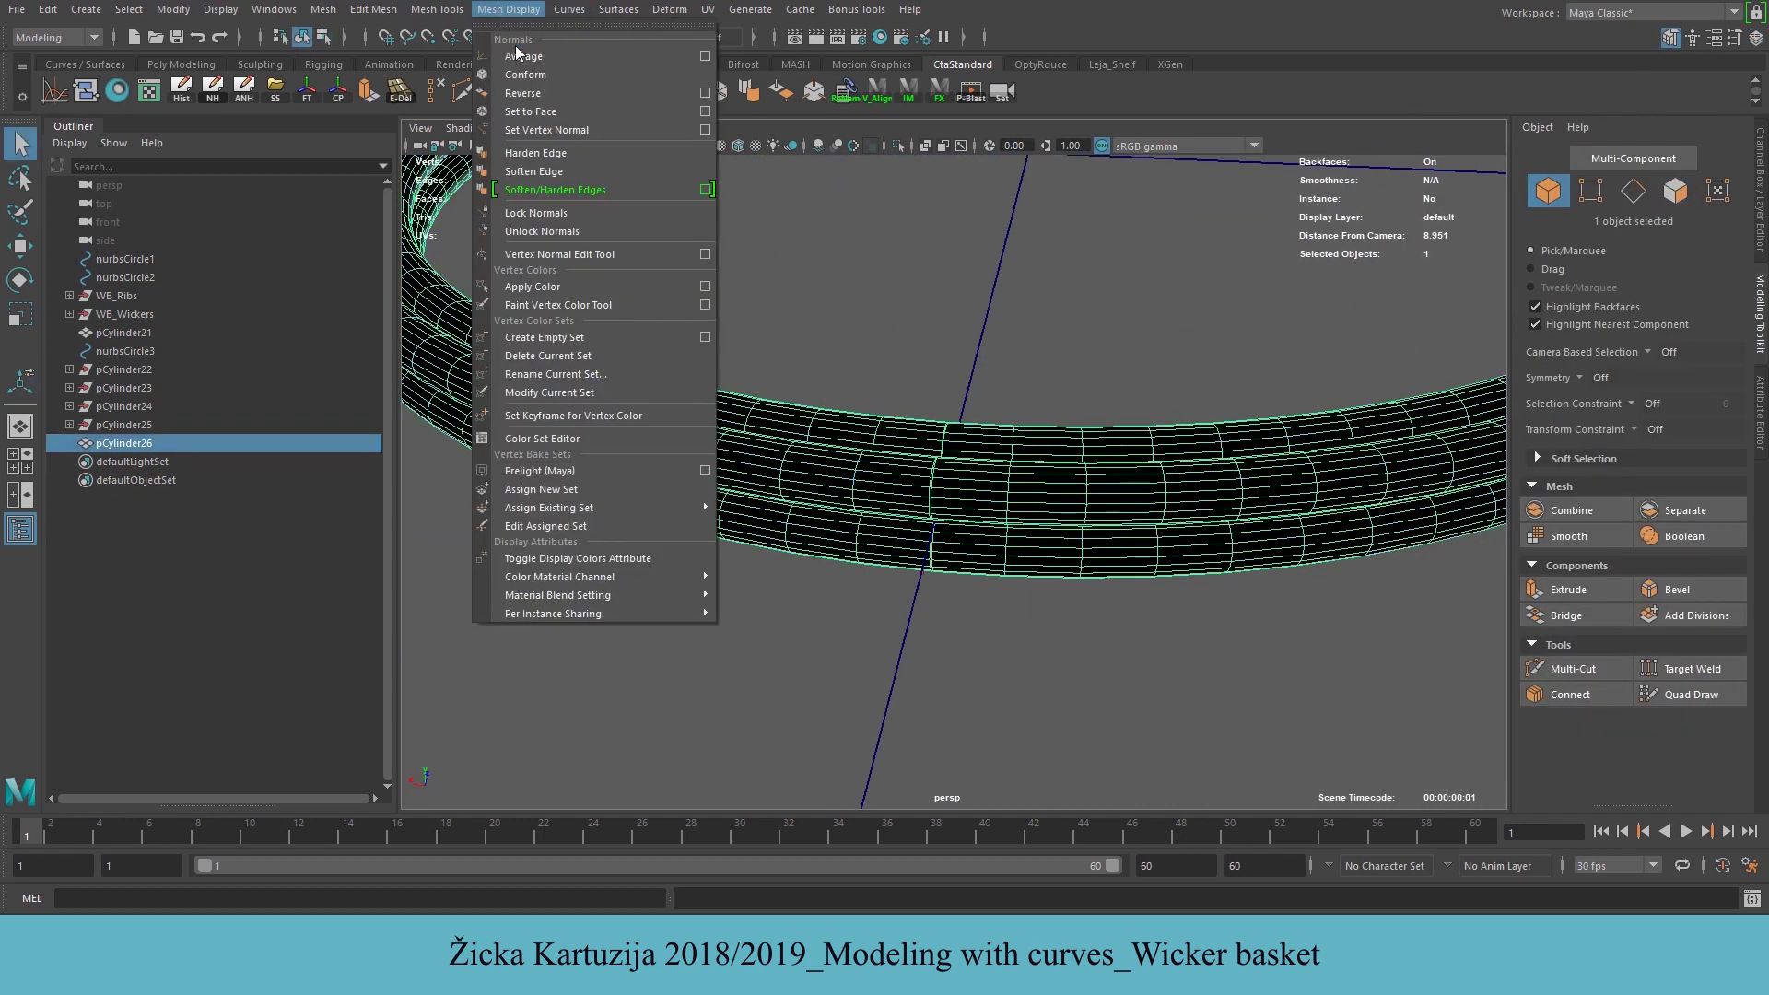
pyautogui.click(572, 92)
# Deselect the ring and examine its surface shading and the seam between the extrusion's ends
pyautogui.moveTo(1039, 481)
pyautogui.keyDown('alt'); pyautogui.mouseDown()
pyautogui.moveTo(1157, 451)
pyautogui.moveTo(1062, 488)
pyautogui.mouseUp(); pyautogui.keyUp('alt')
pyautogui.click(760, 597)
pyautogui.keyDown('alt'); pyautogui.moveTo(761, 597); pyautogui.dragTo(1032, 525); pyautogui.keyUp('alt')
pyautogui.scroll(2, 1031, 525)
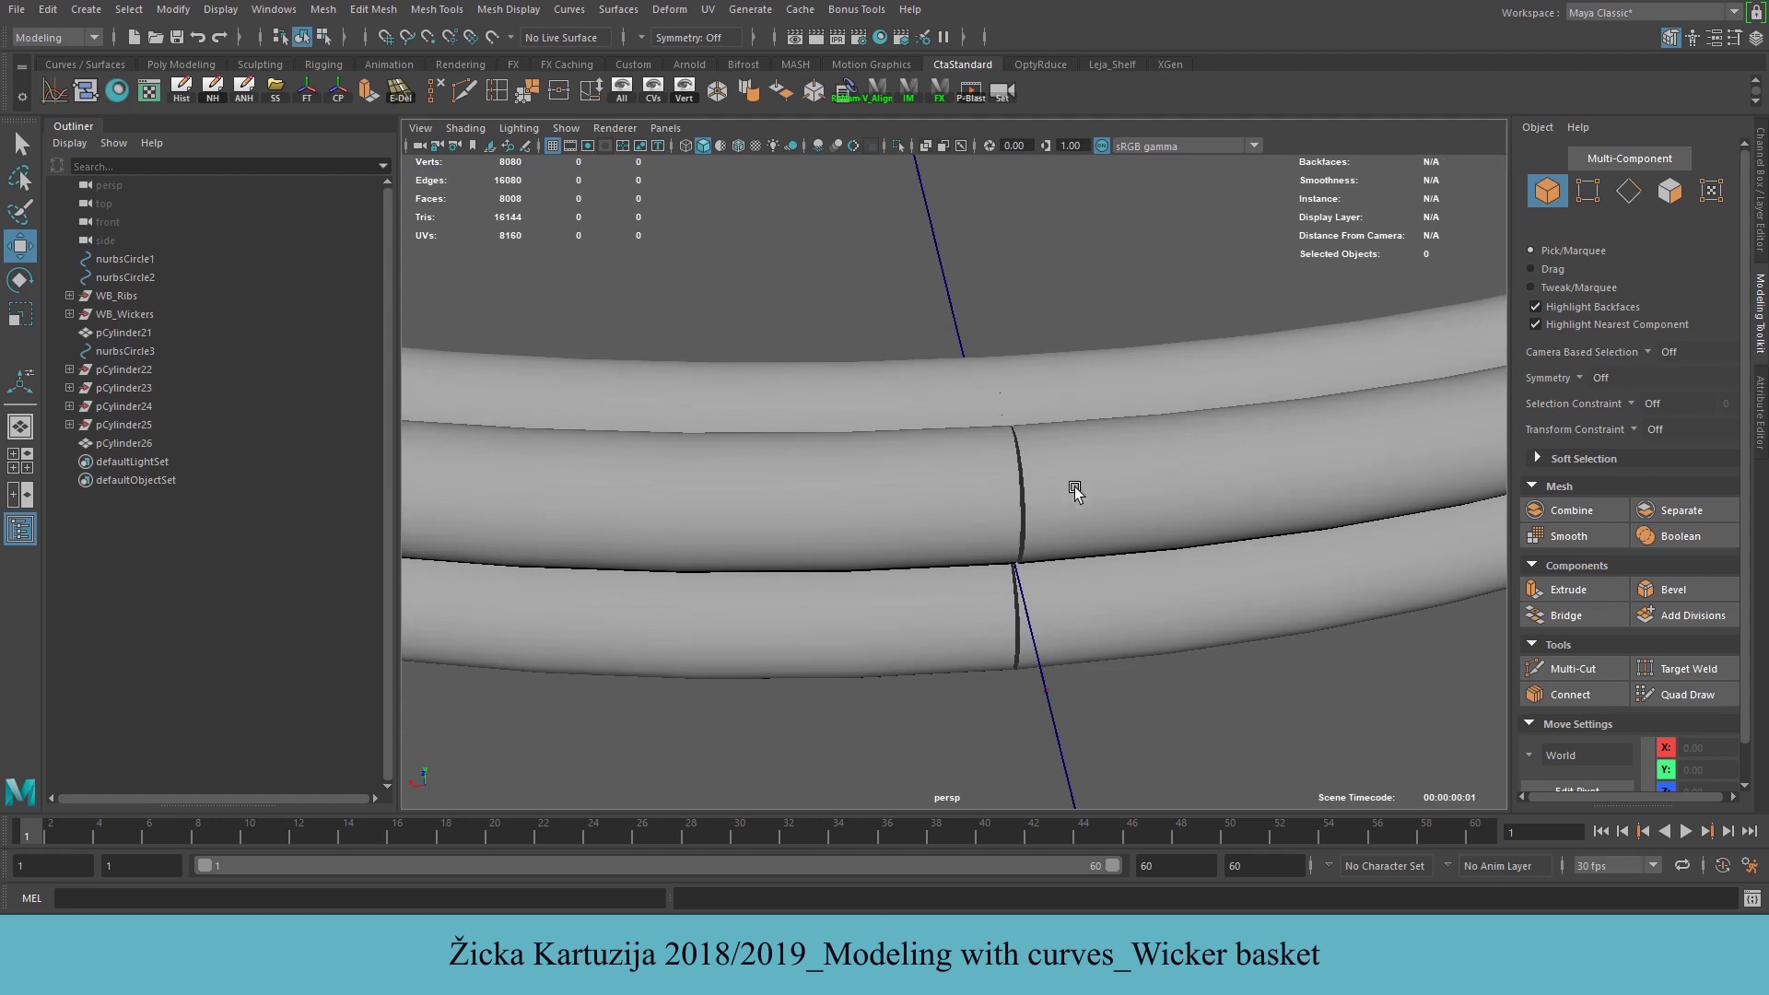
pyautogui.scroll(-1, 1019, 540)
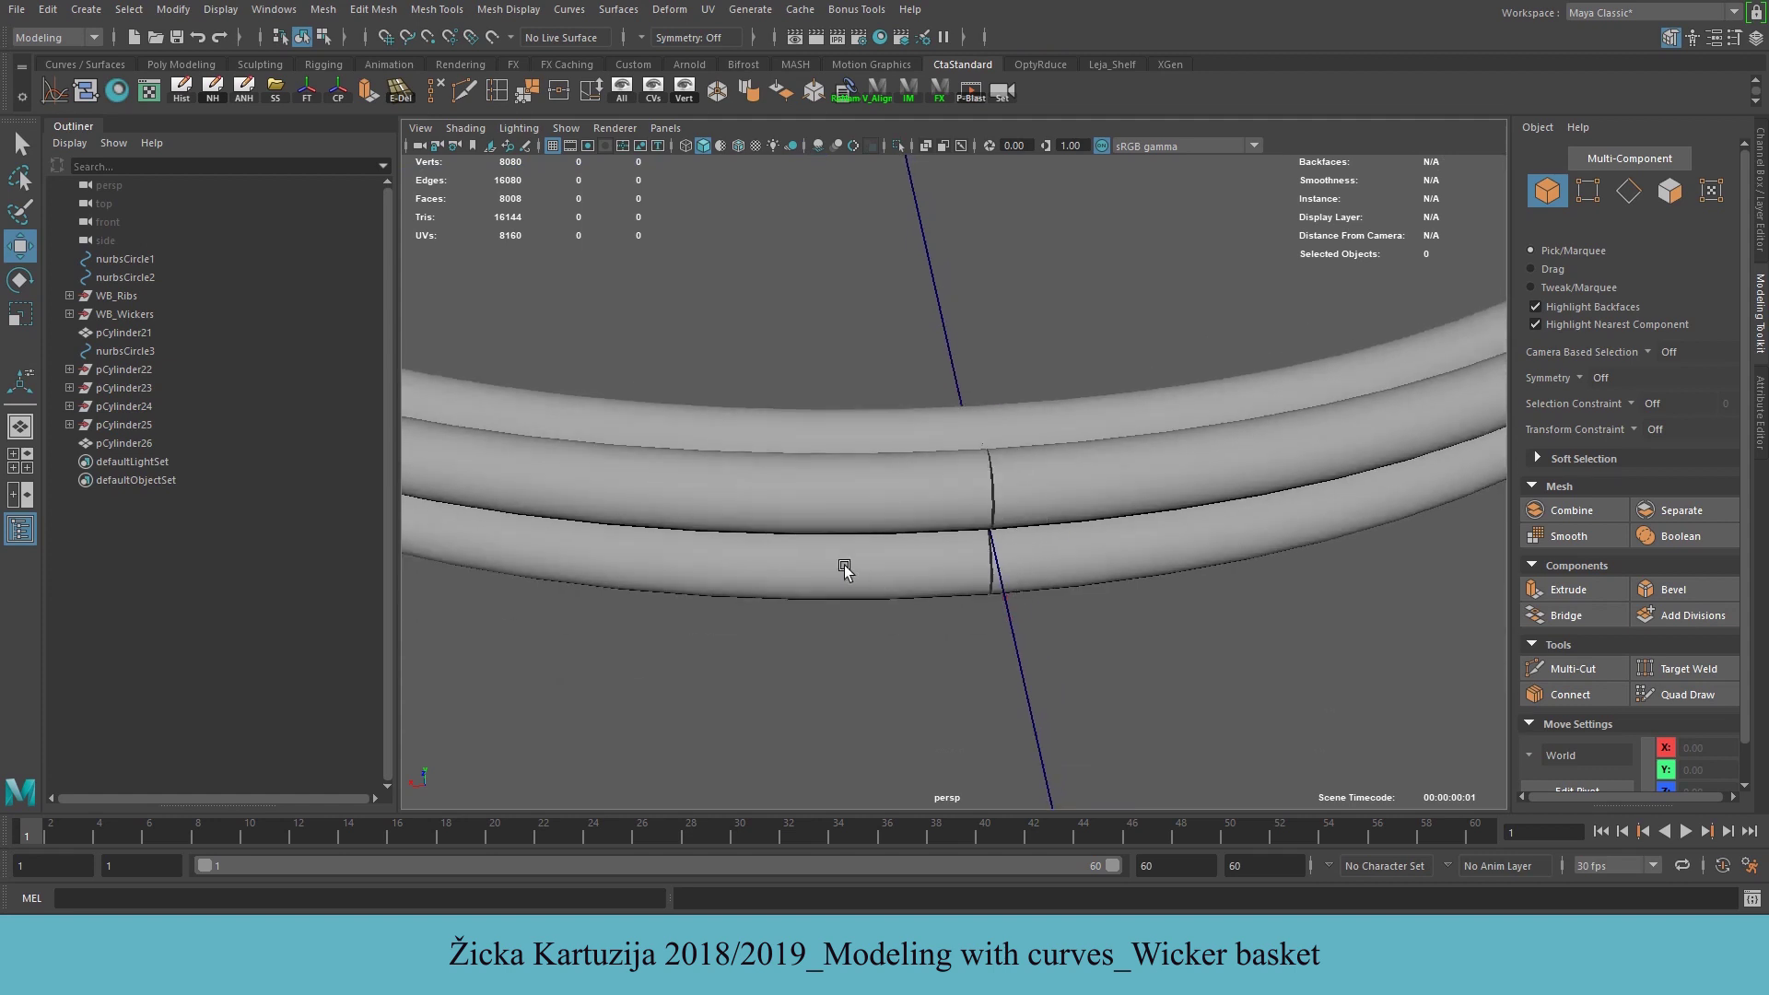
pyautogui.scroll(-4, 1239, 550)
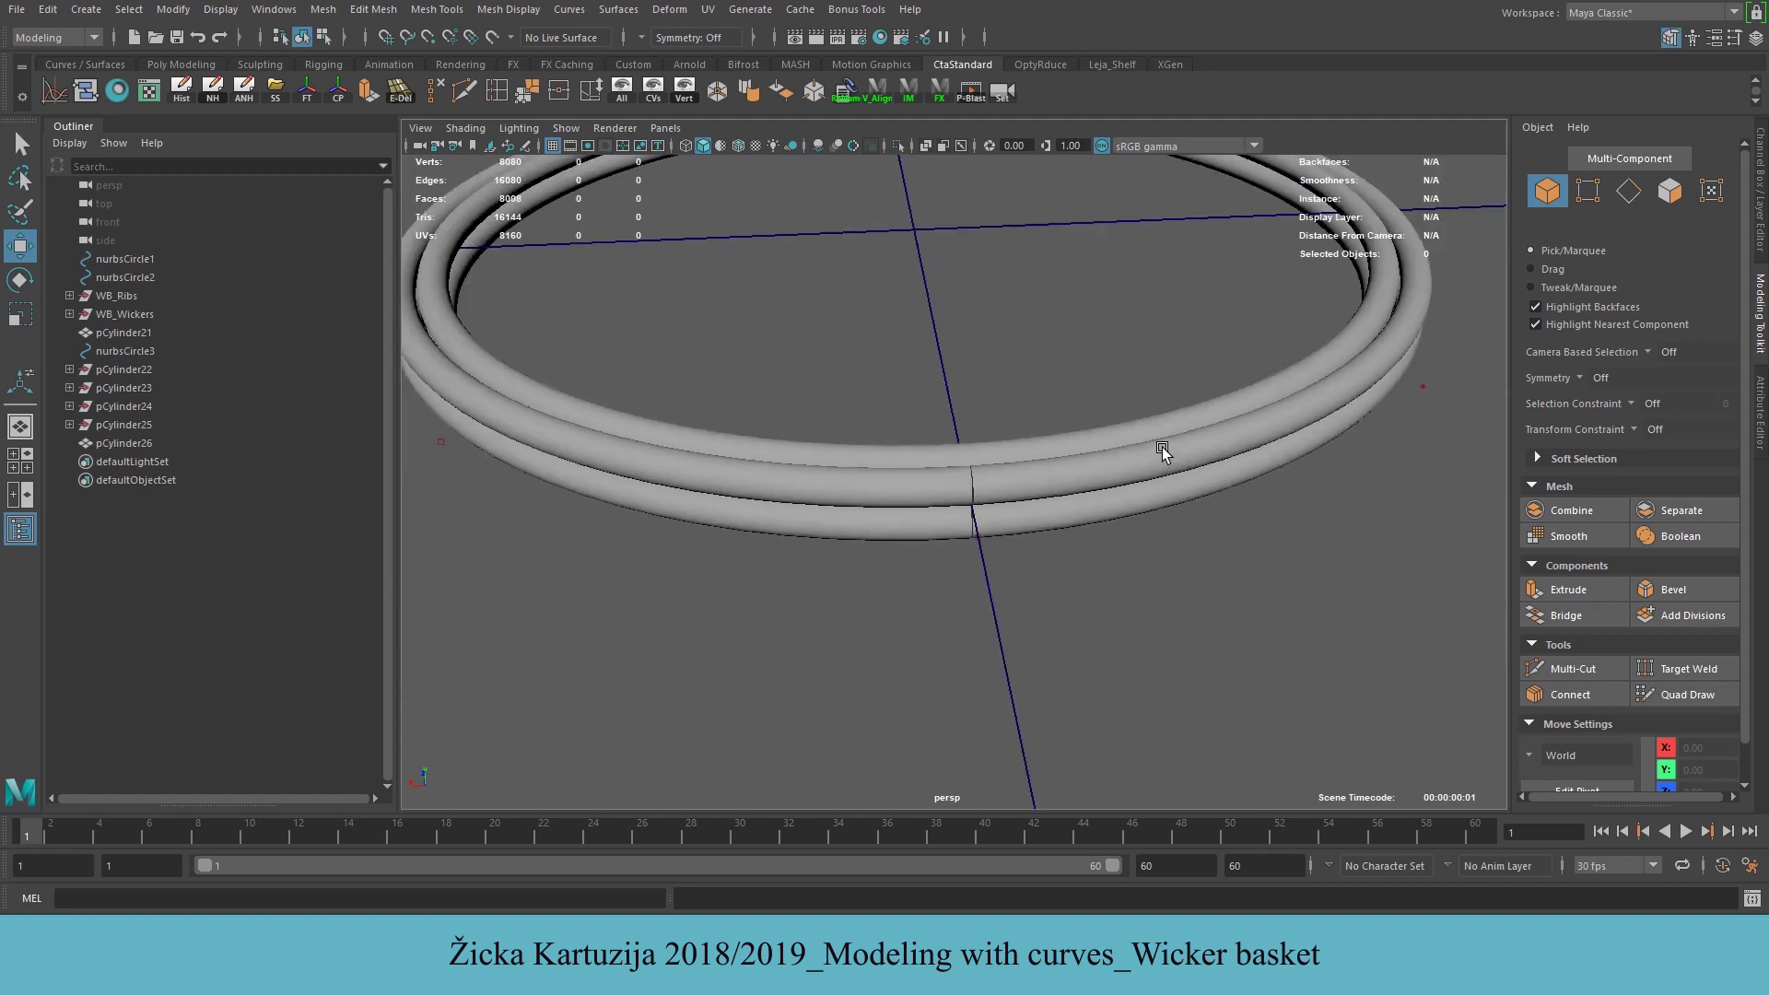
pyautogui.keyDown('alt'); pyautogui.moveTo(1165, 453); pyautogui.dragTo(1139, 443); pyautogui.keyUp('alt')
# Select the four-strand ring, expand its face-extrusion attributes and set the Twist to 360
pyautogui.click(1753, 39)
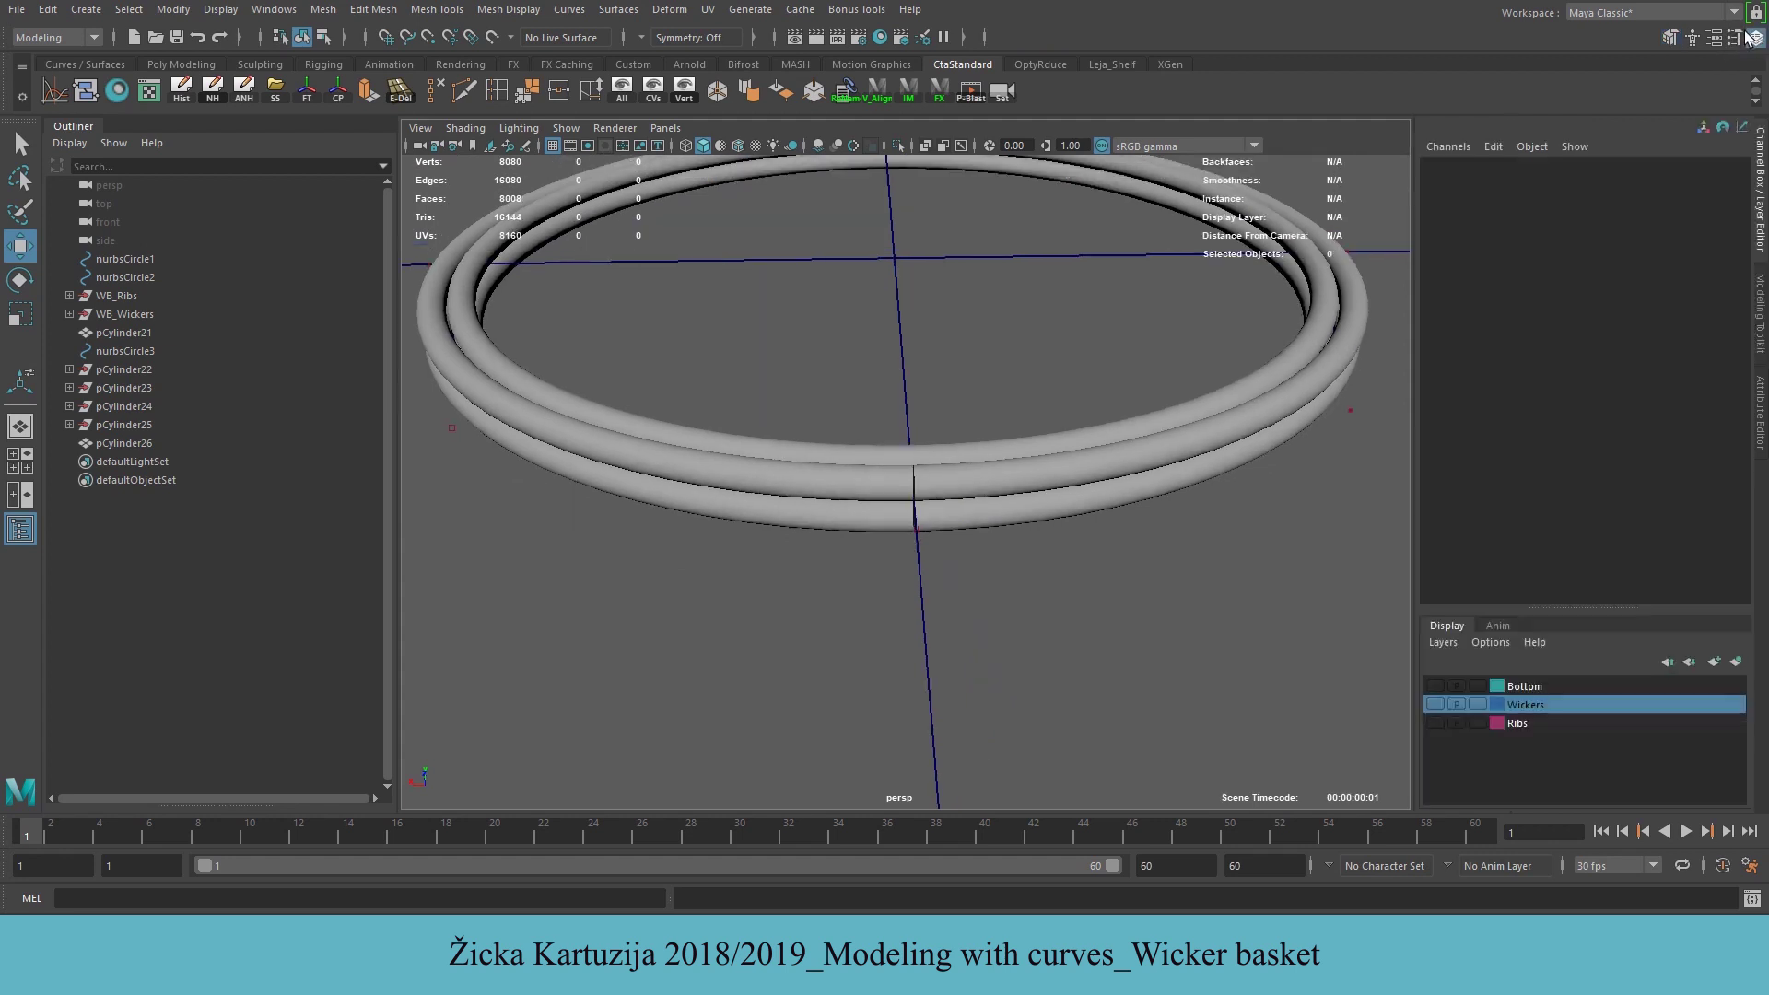
pyautogui.keyDown('alt'); pyautogui.moveTo(845, 423); pyautogui.dragTo(1130, 588); pyautogui.keyUp('alt')
pyautogui.click(1130, 588)
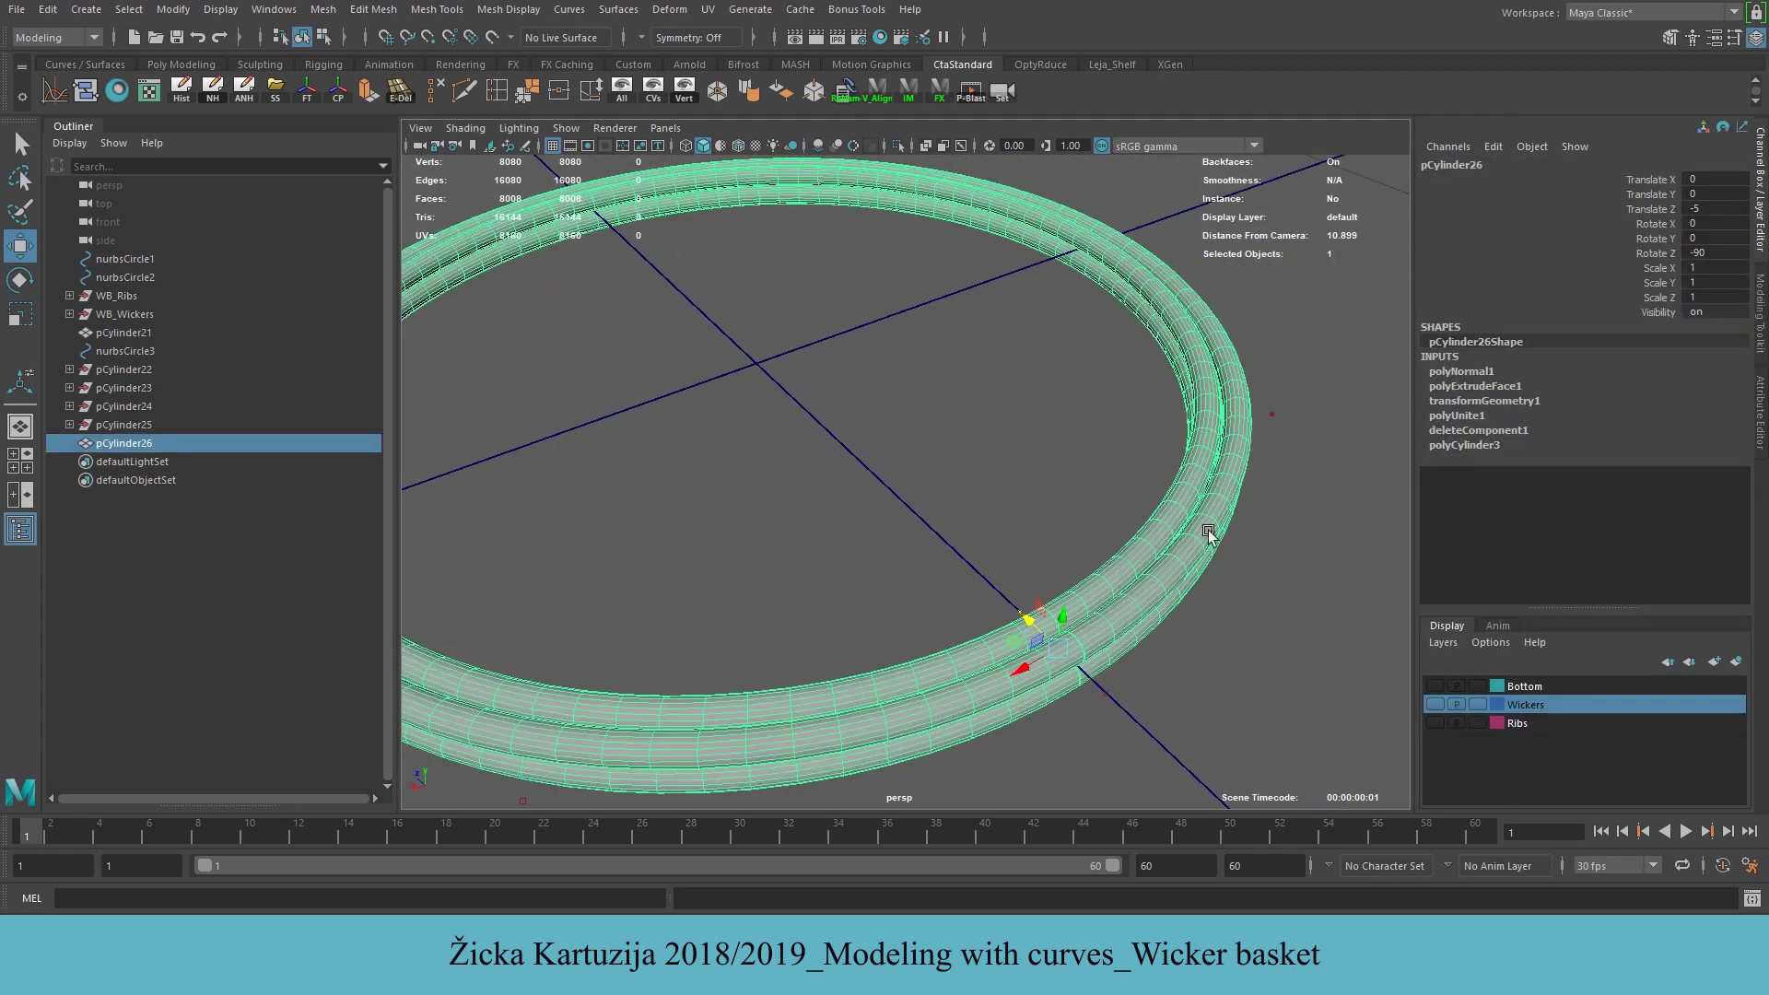
pyautogui.click(1471, 387)
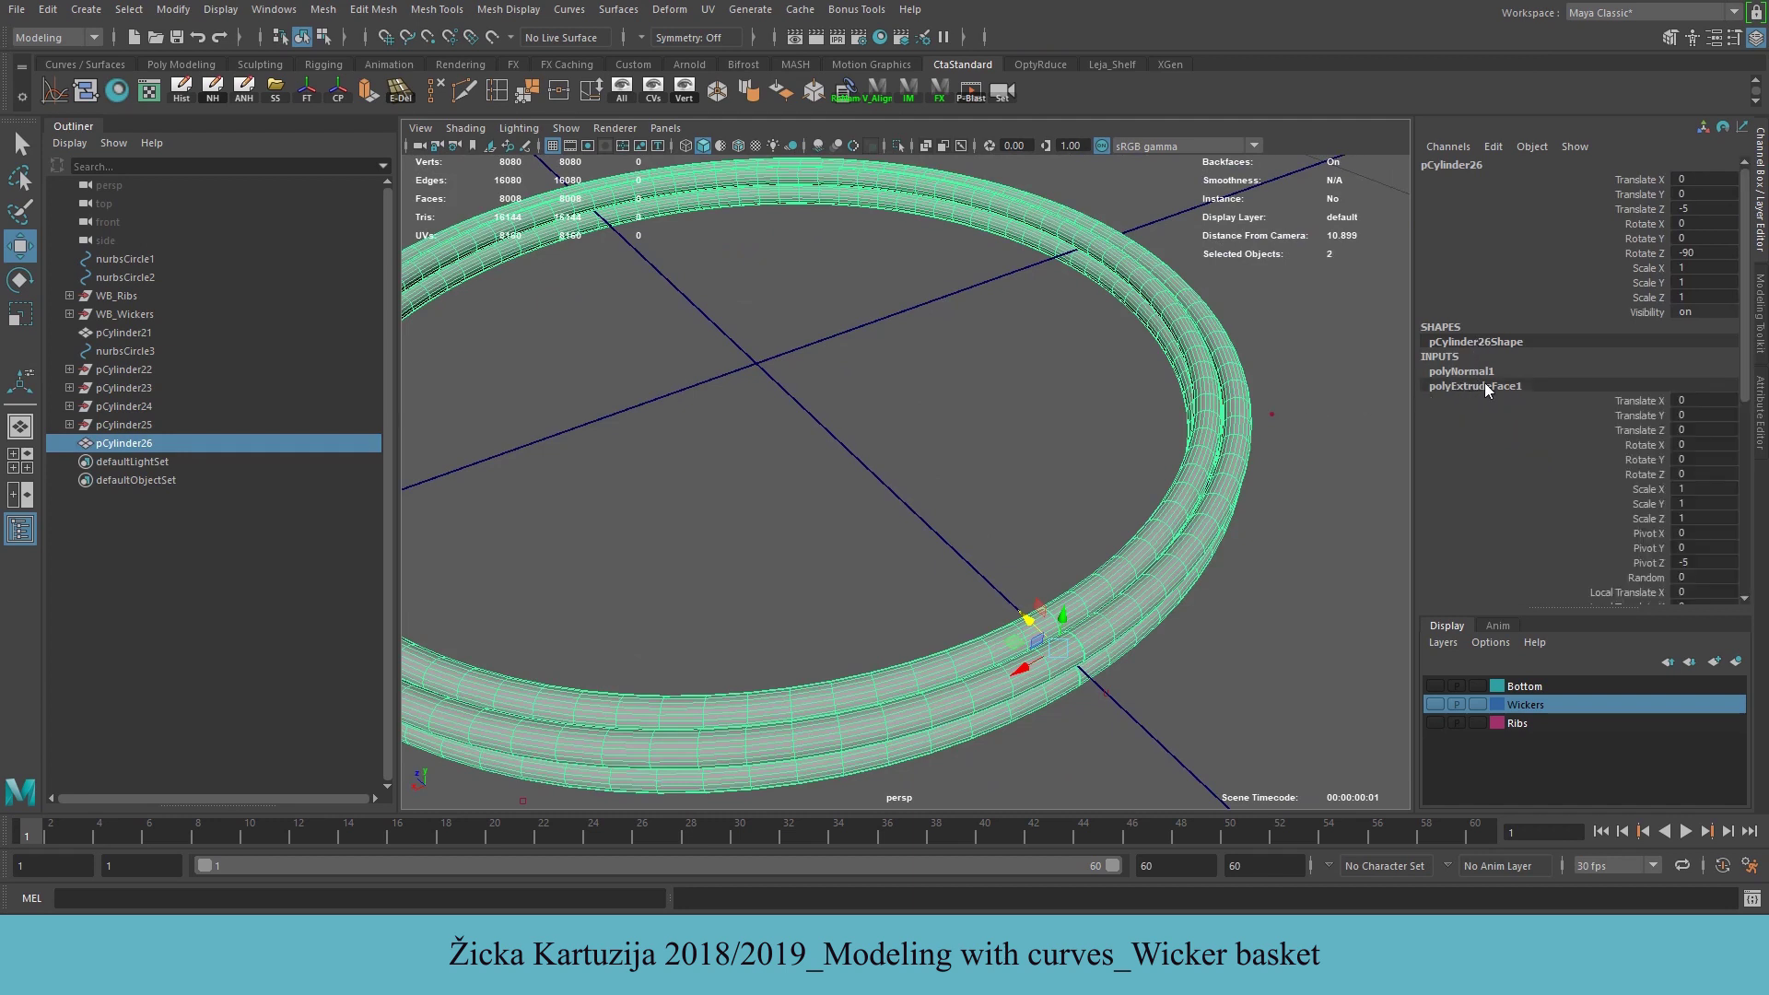
pyautogui.scroll(-8, 1701, 489)
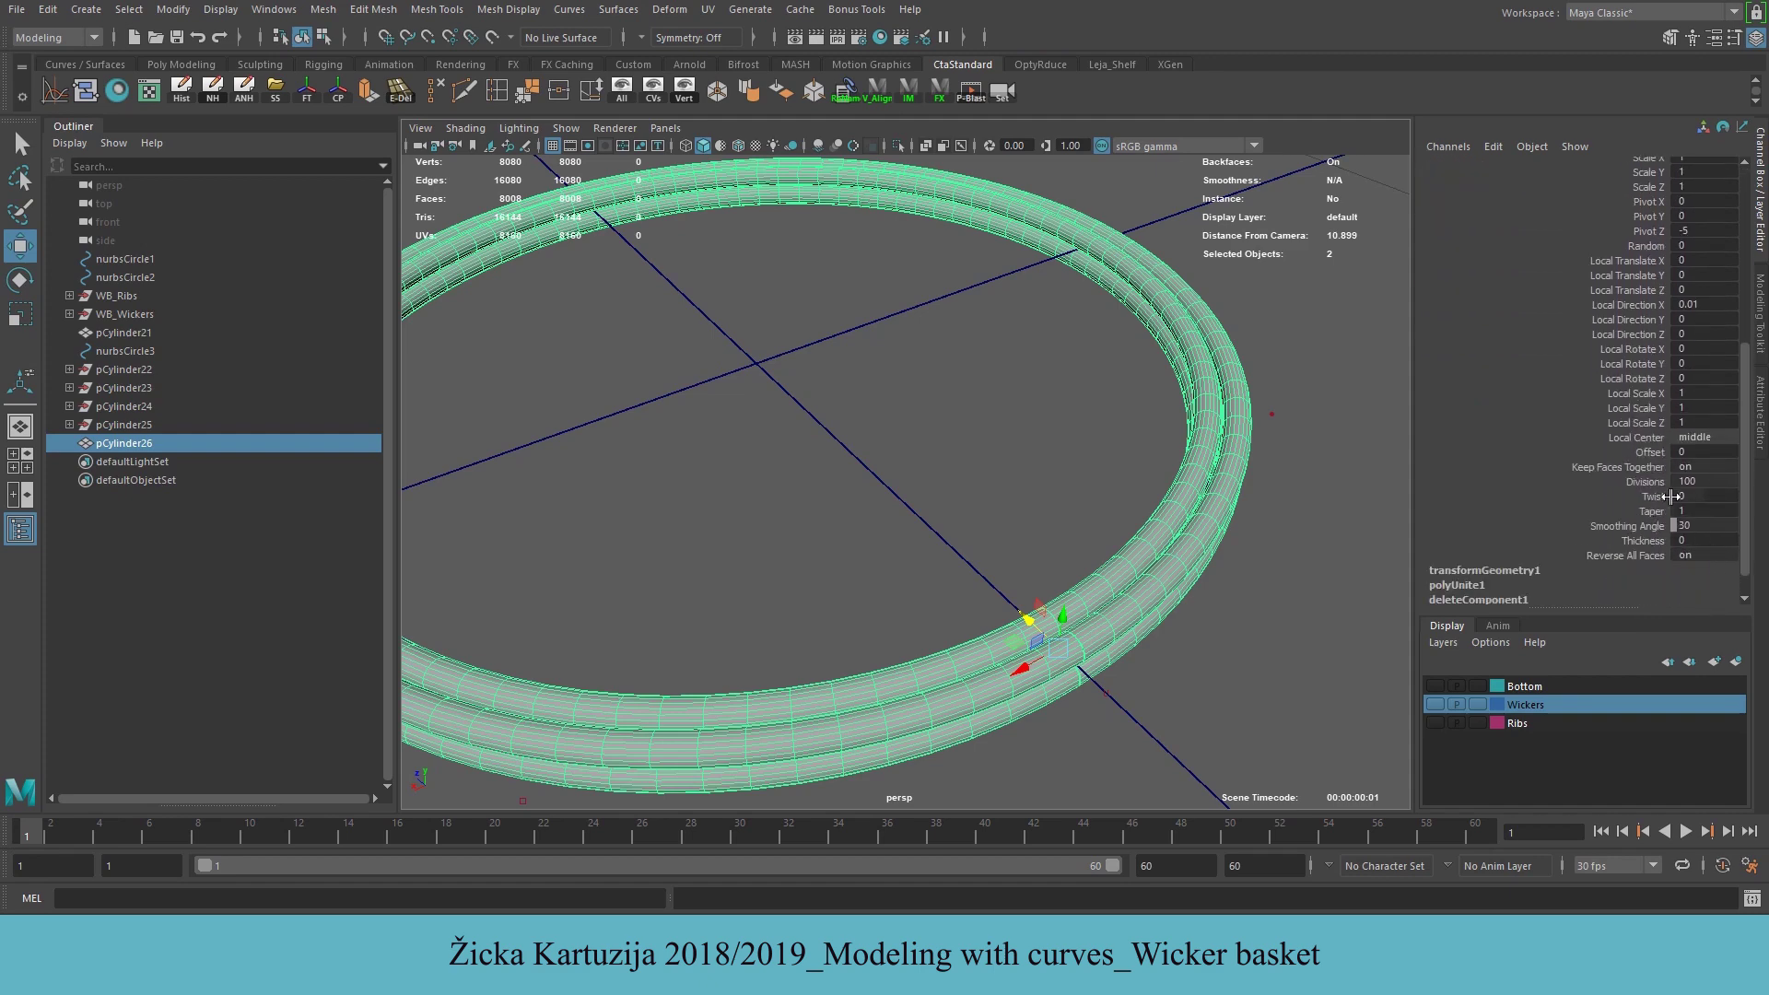
pyautogui.moveTo(1083, 580)
pyautogui.keyDown('alt'); pyautogui.mouseDown()
pyautogui.moveTo(1054, 564)
pyautogui.moveTo(1109, 580)
pyautogui.mouseUp(); pyautogui.keyUp('alt')
pyautogui.scroll(-3, 1109, 581)
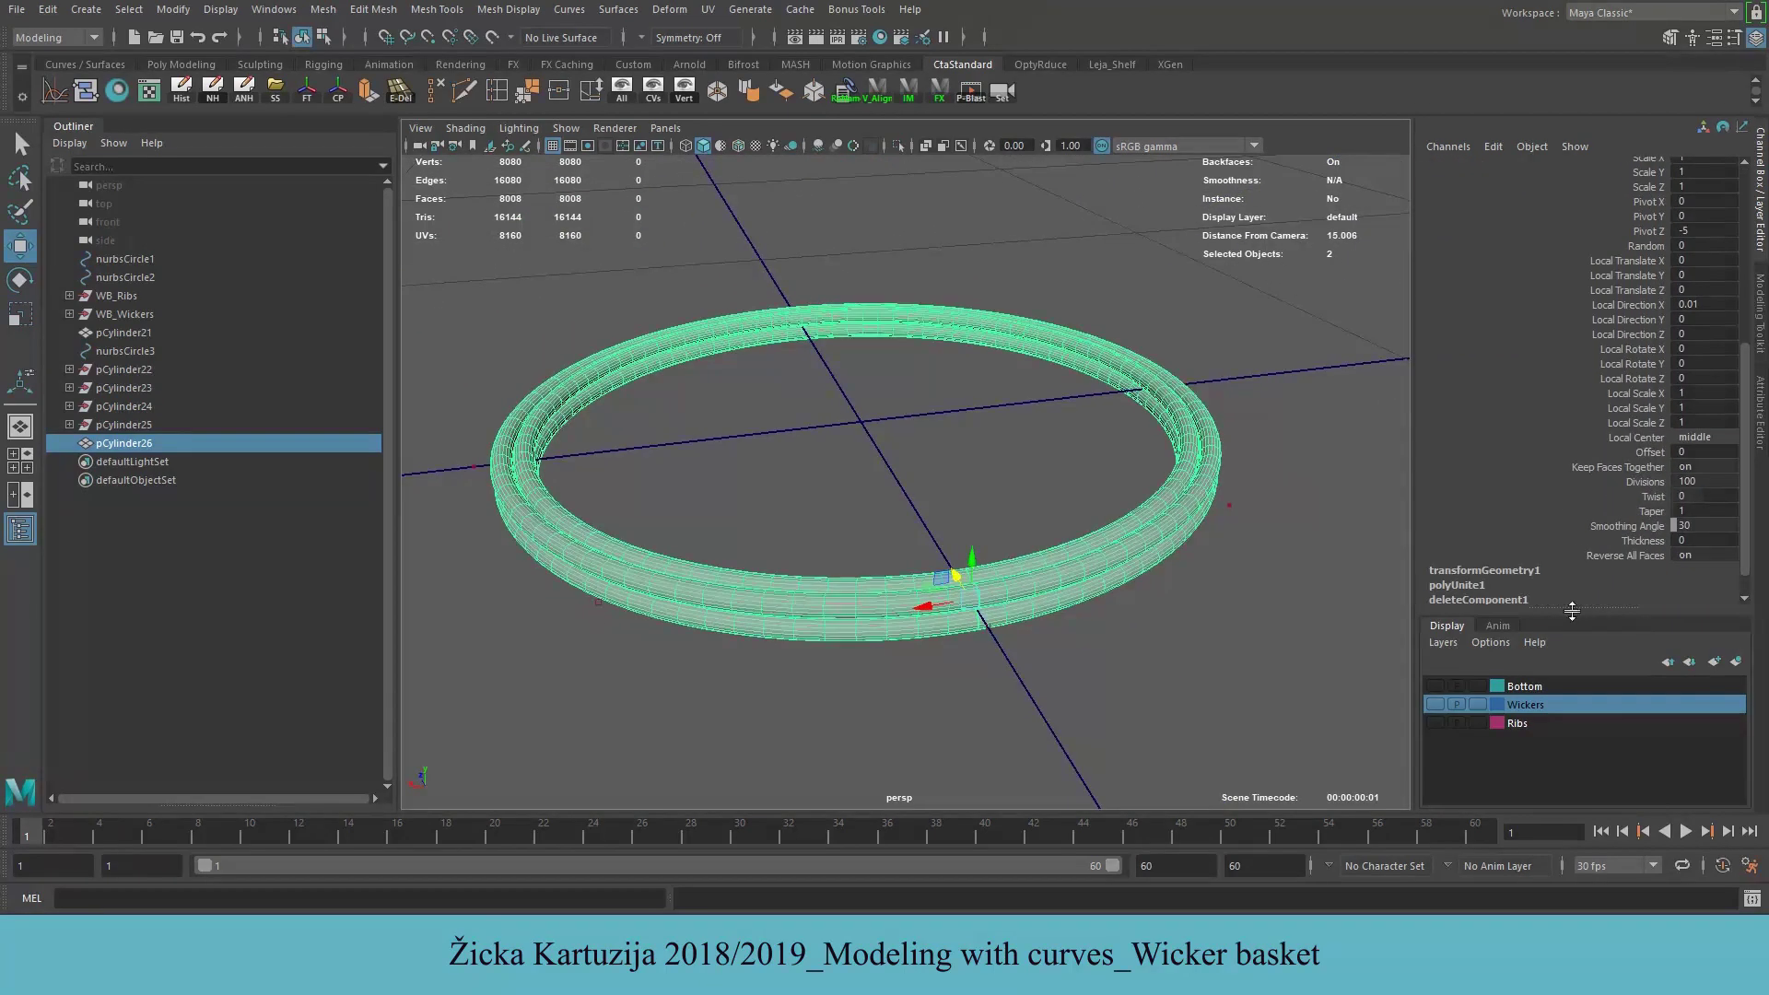
pyautogui.doubleClick(1695, 497)
pyautogui.press('Return')
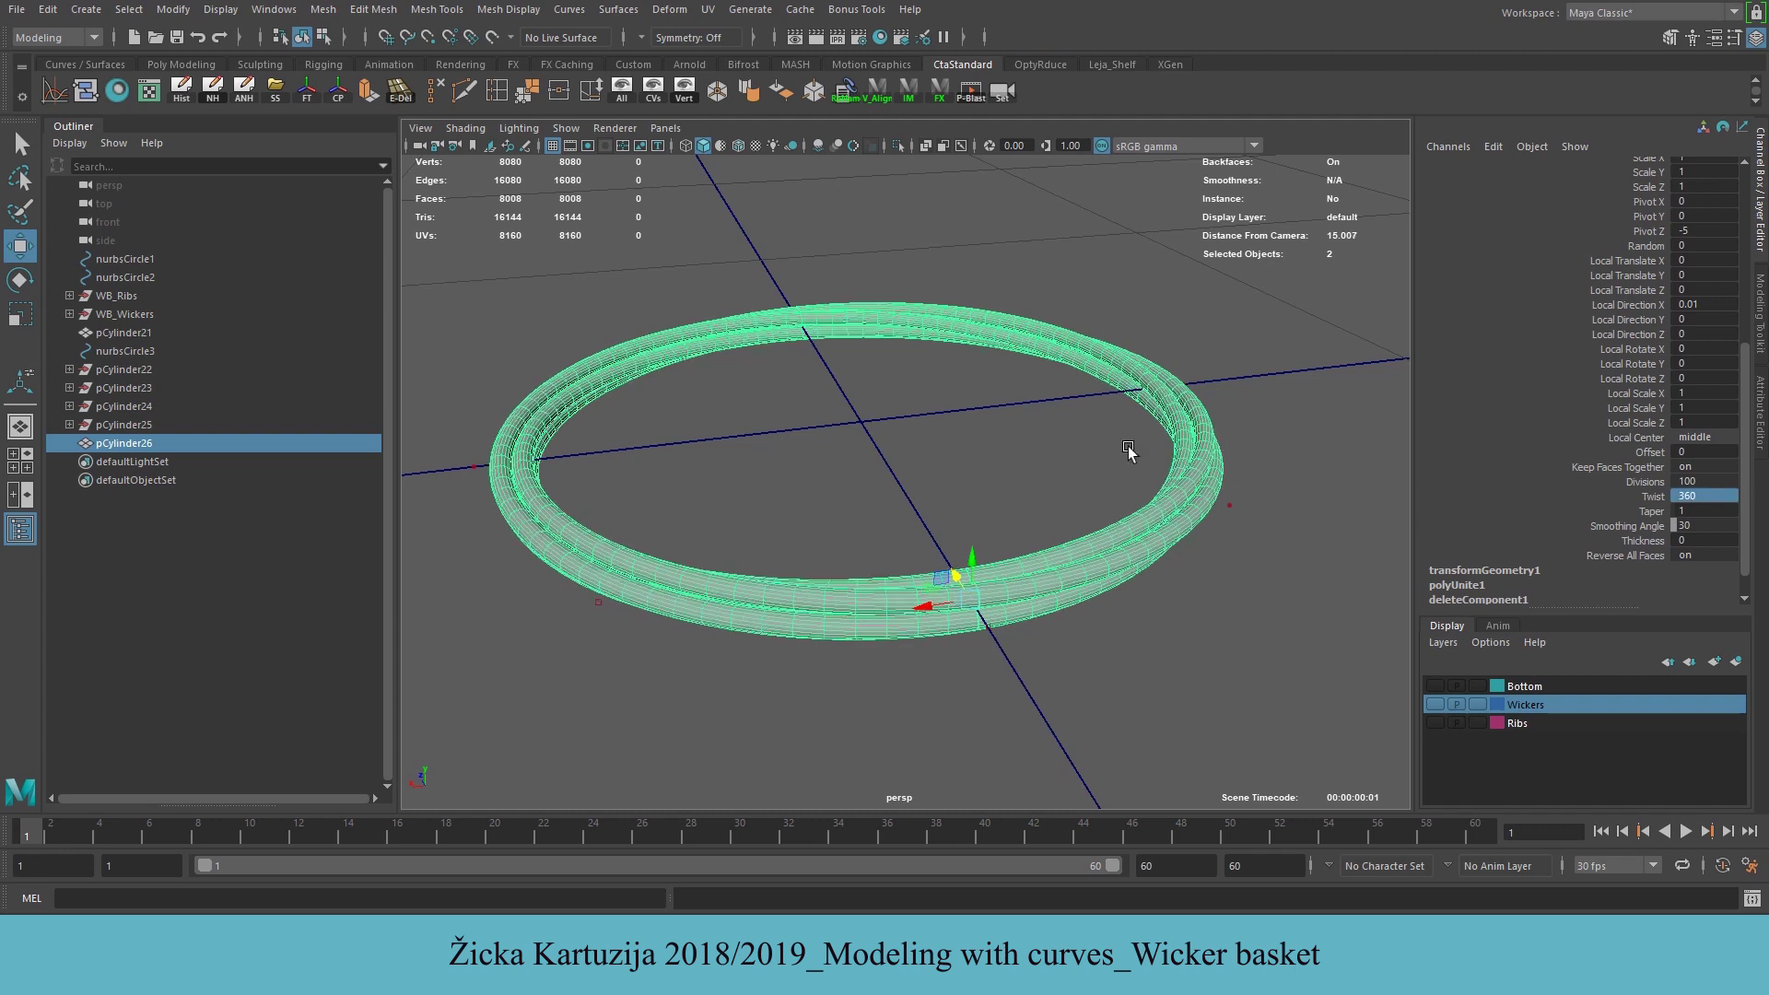
# Increase the extrusion's Twist to 720, then to 1080, and deselect the ring
pyautogui.doubleClick(1714, 495)
pyautogui.write('720')
pyautogui.press('Return')
pyautogui.doubleClick(1714, 493)
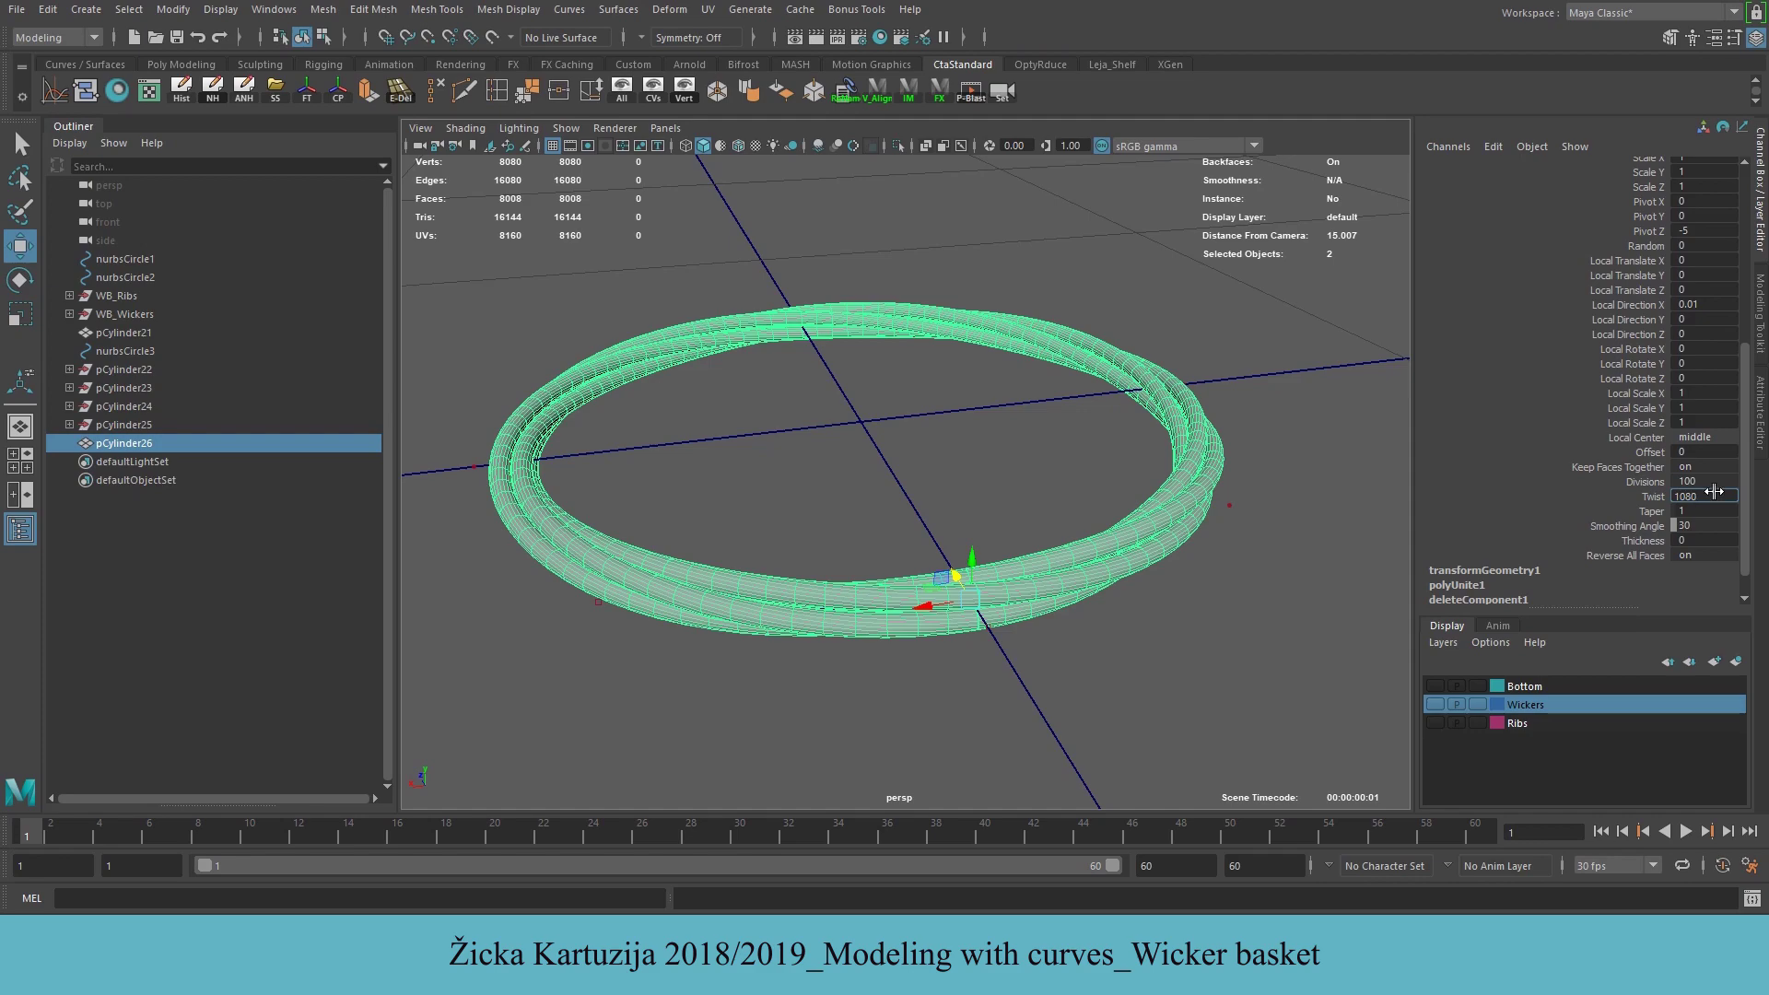
pyautogui.write('1080')
pyautogui.press('Return')
pyautogui.moveTo(1085, 712)
pyautogui.keyDown('alt'); pyautogui.mouseDown()
pyautogui.moveTo(891, 721)
pyautogui.moveTo(1109, 718)
pyautogui.moveTo(1052, 719)
pyautogui.mouseUp(); pyautogui.keyUp('alt')
pyautogui.click(1051, 715)
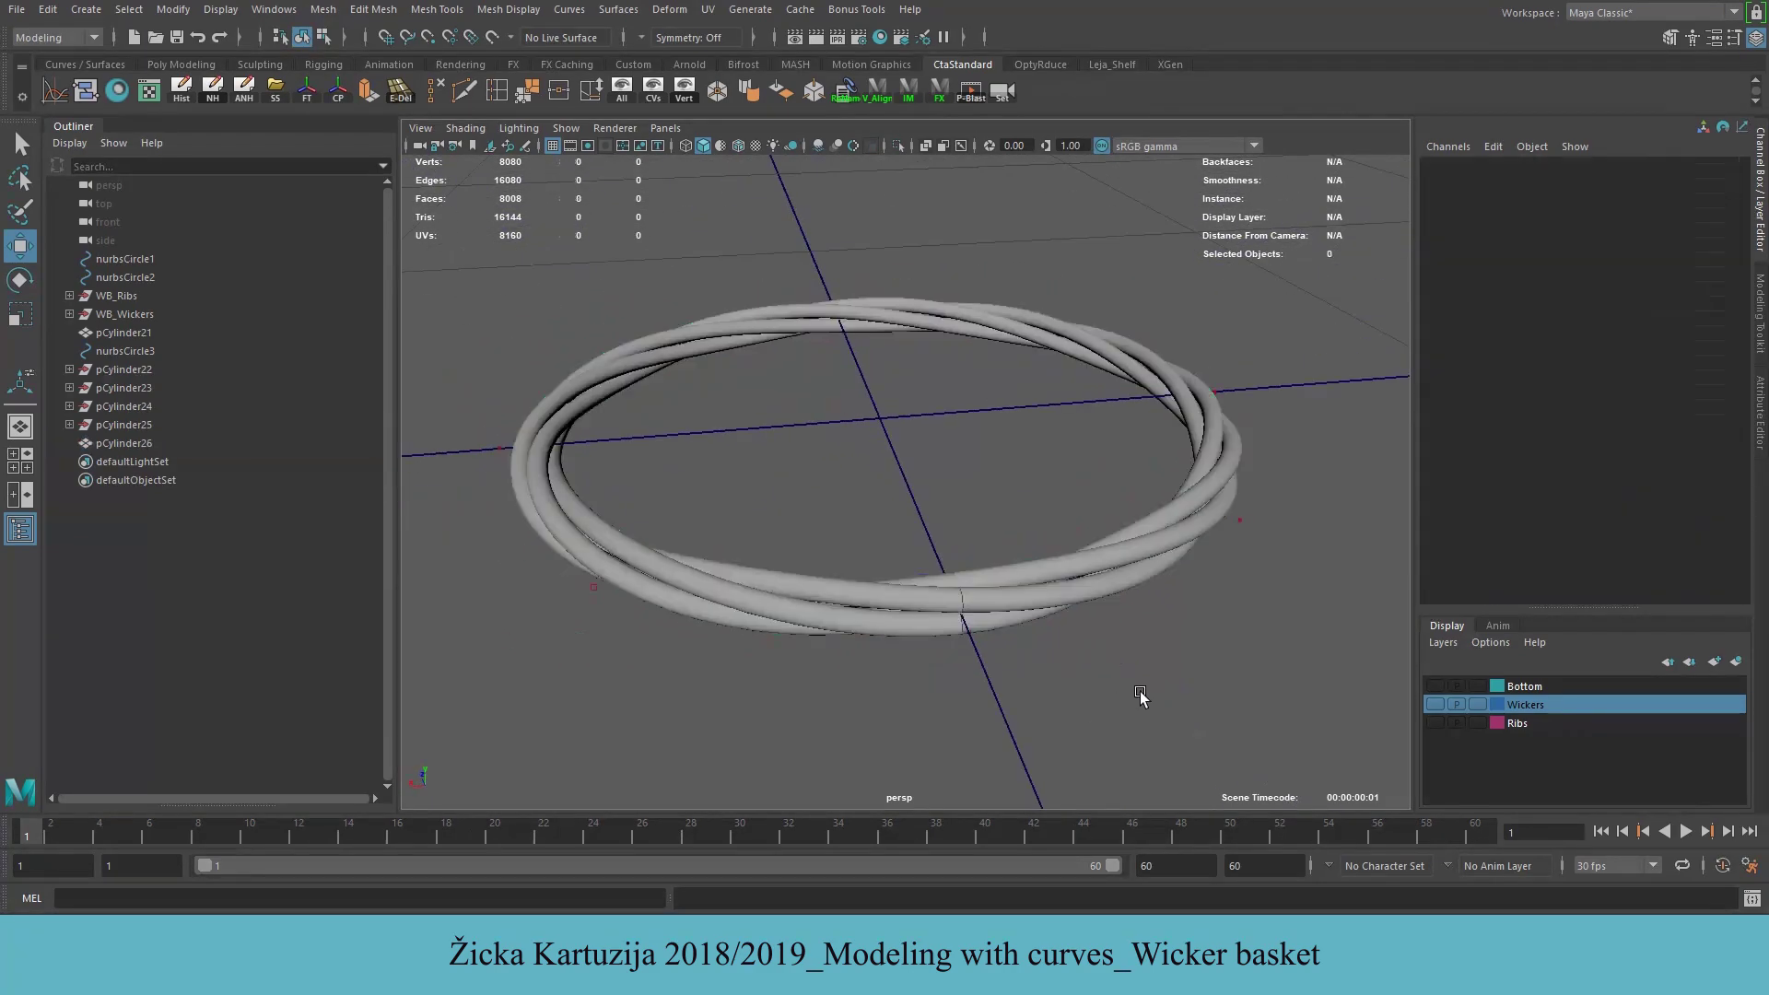
# Reselect the twisted ring, select the faces on both sides of the seam across all four strands, and isolate them
pyautogui.scroll(5, 1038, 691)
pyautogui.keyDown('alt'); pyautogui.moveTo(1042, 615); pyautogui.dragTo(1006, 535); pyautogui.keyUp('alt')
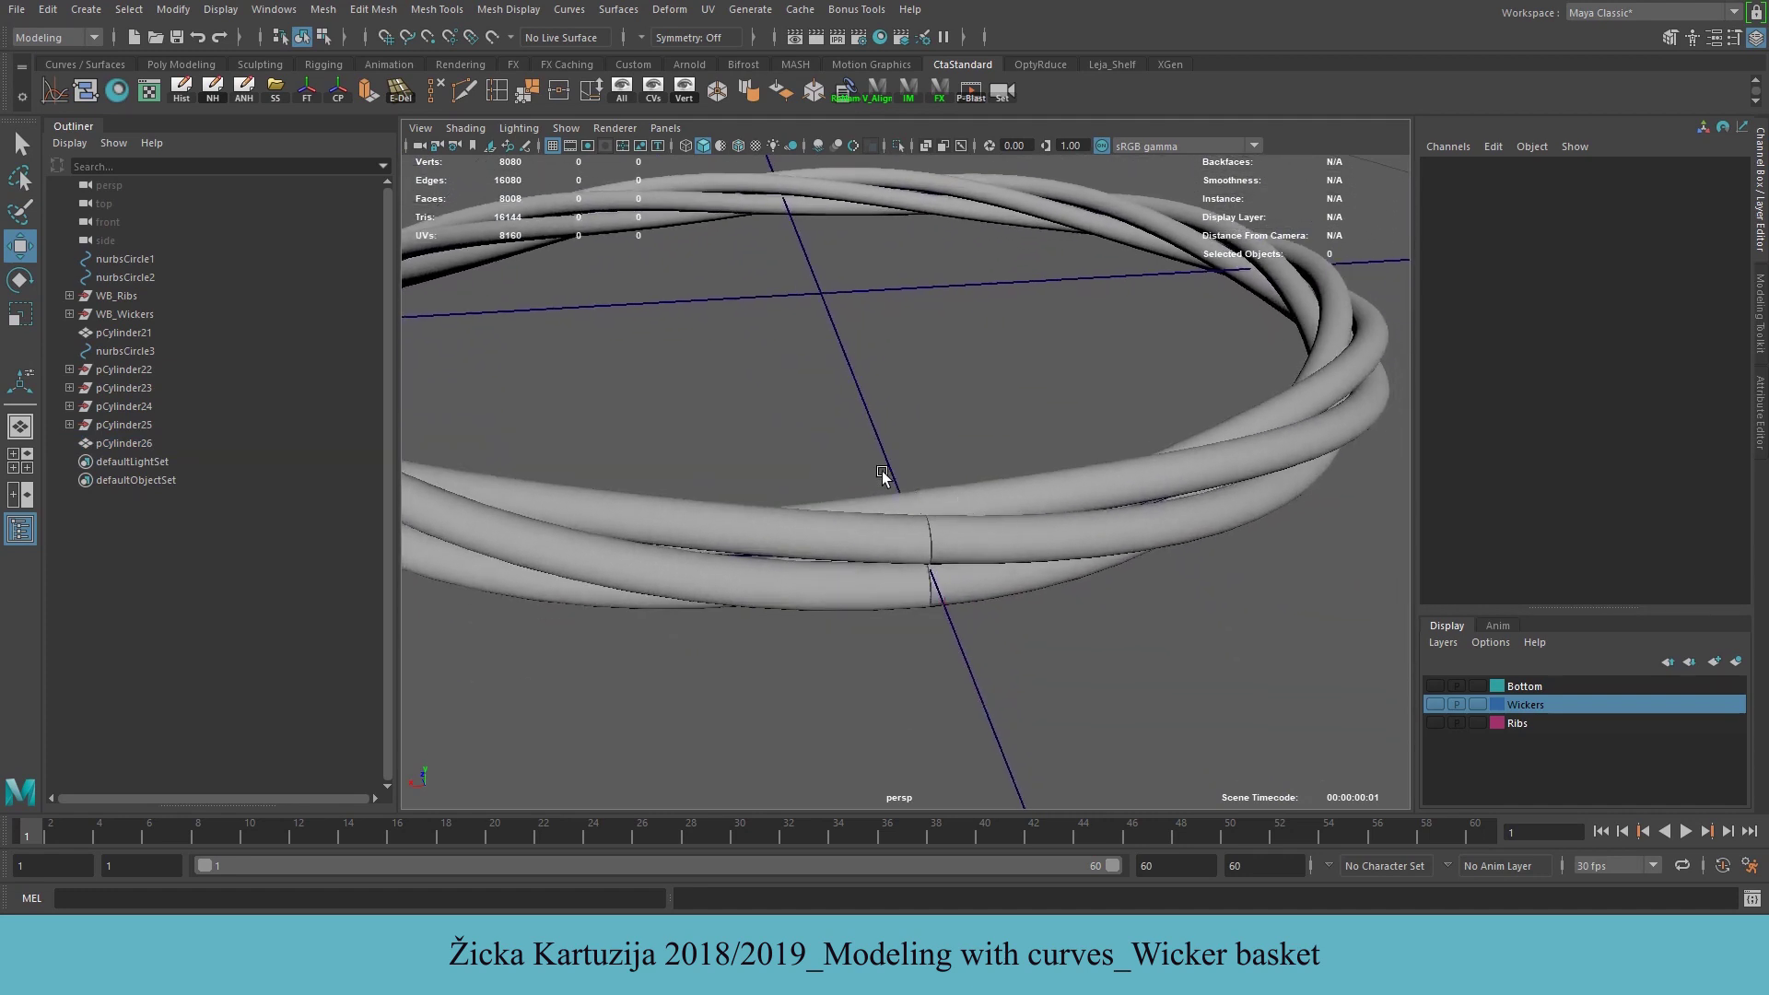
pyautogui.keyDown('alt'); pyautogui.moveTo(972, 601); pyautogui.dragTo(948, 513); pyautogui.keyUp('alt')
pyautogui.click(921, 513)
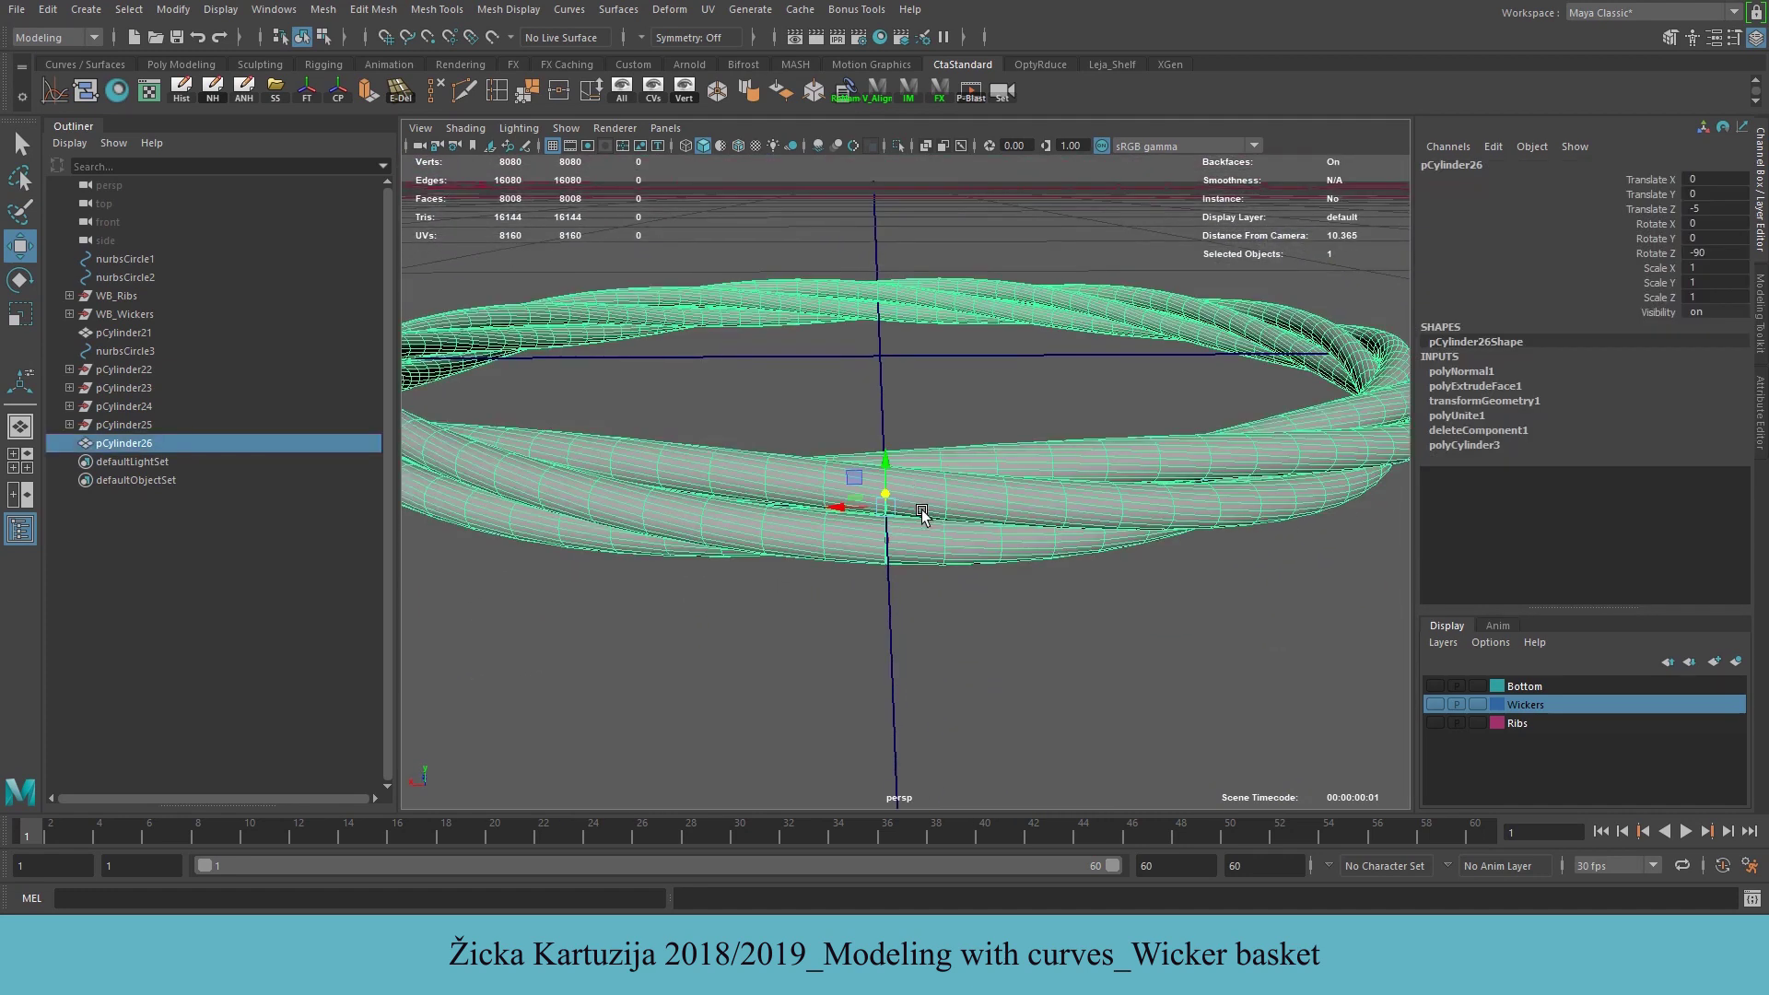
pyautogui.click(1671, 39)
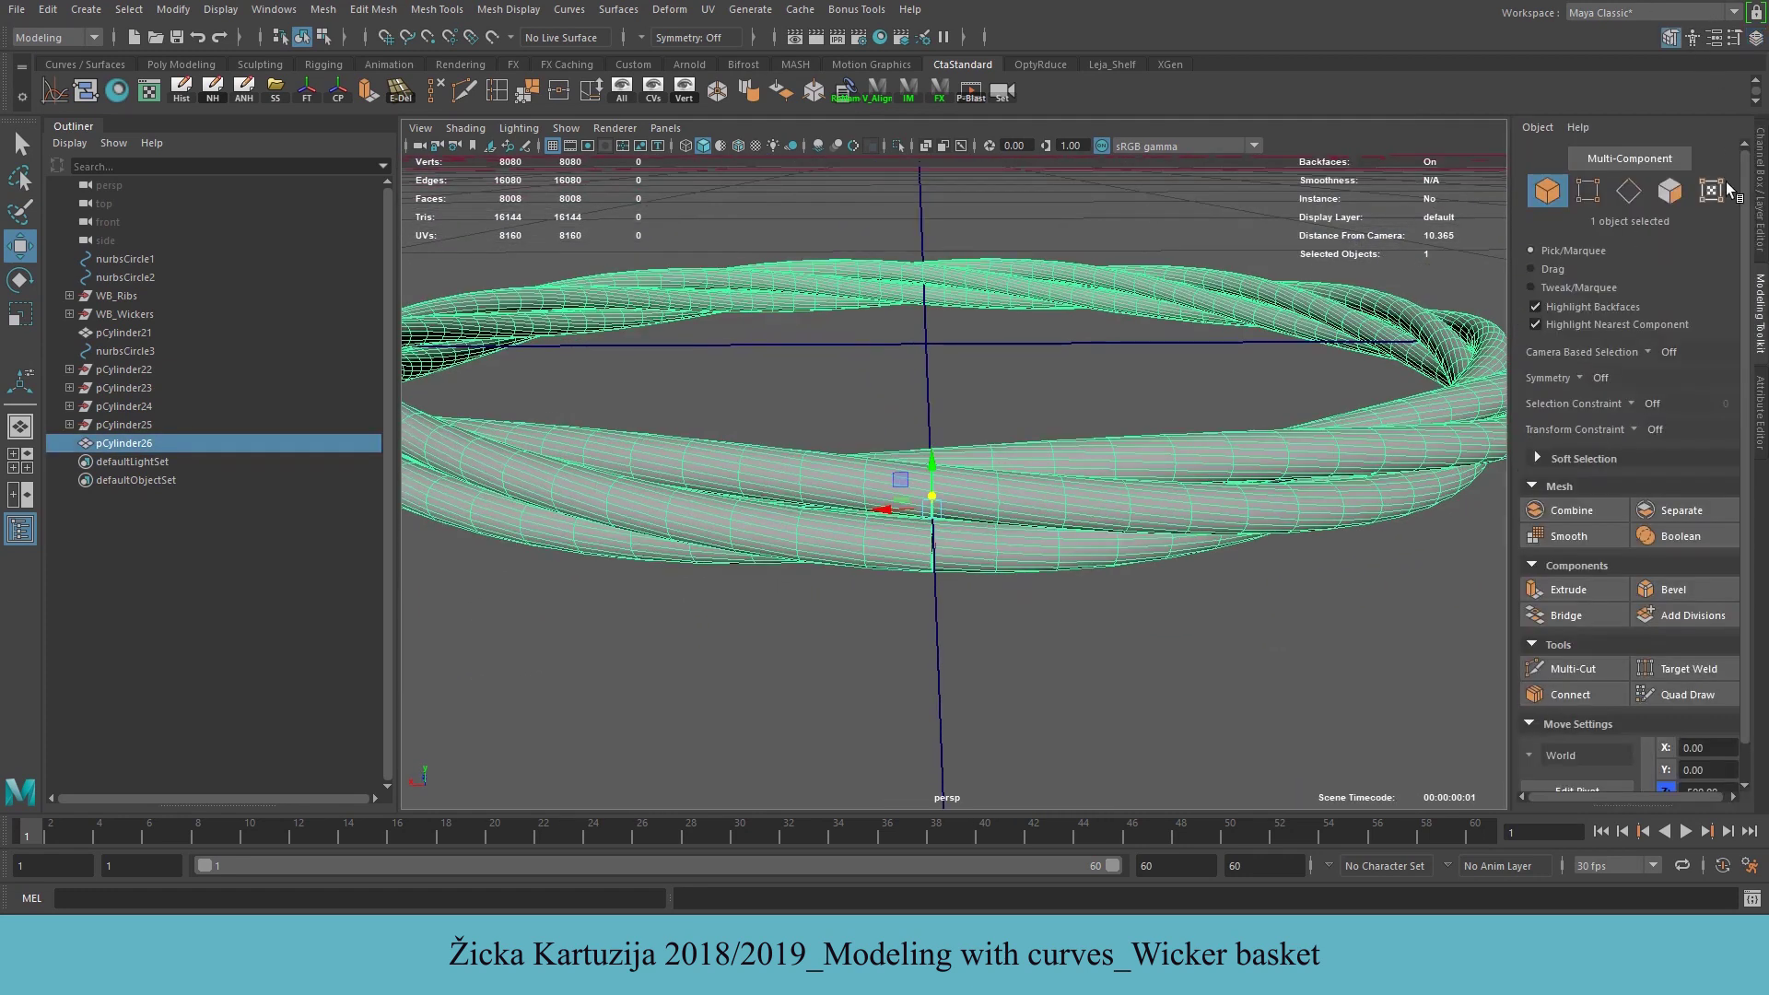
pyautogui.click(1675, 196)
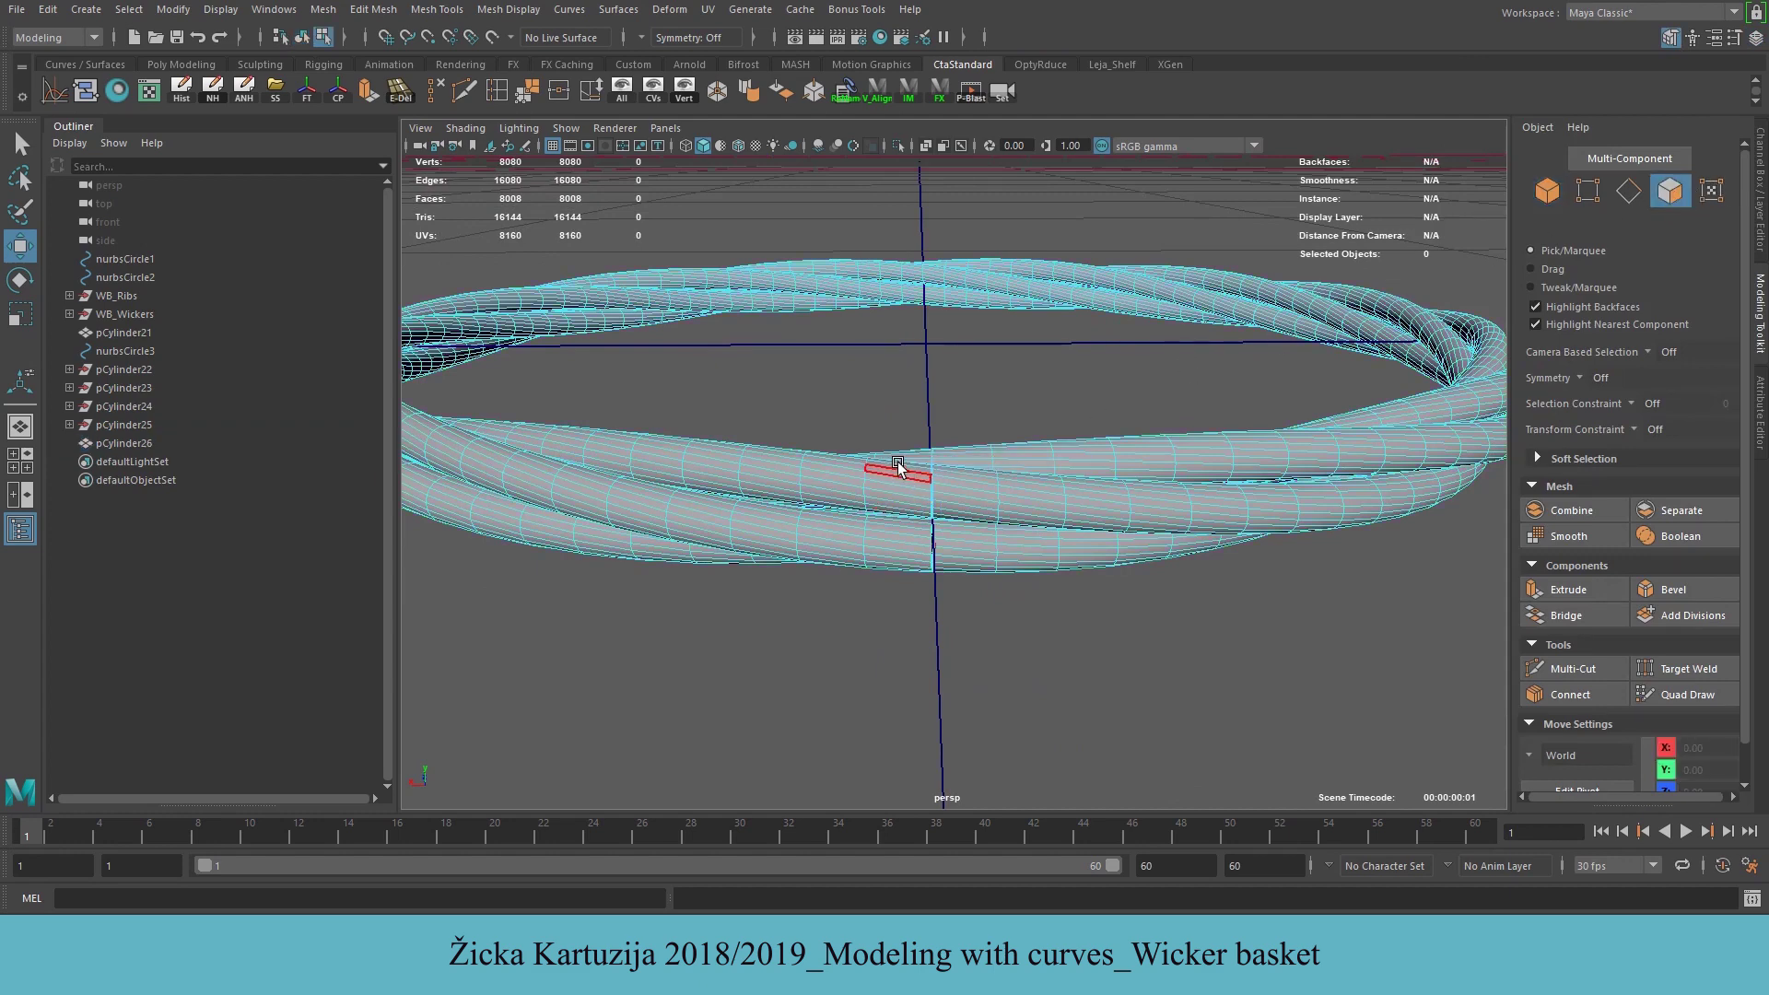
pyautogui.scroll(2, 1019, 449)
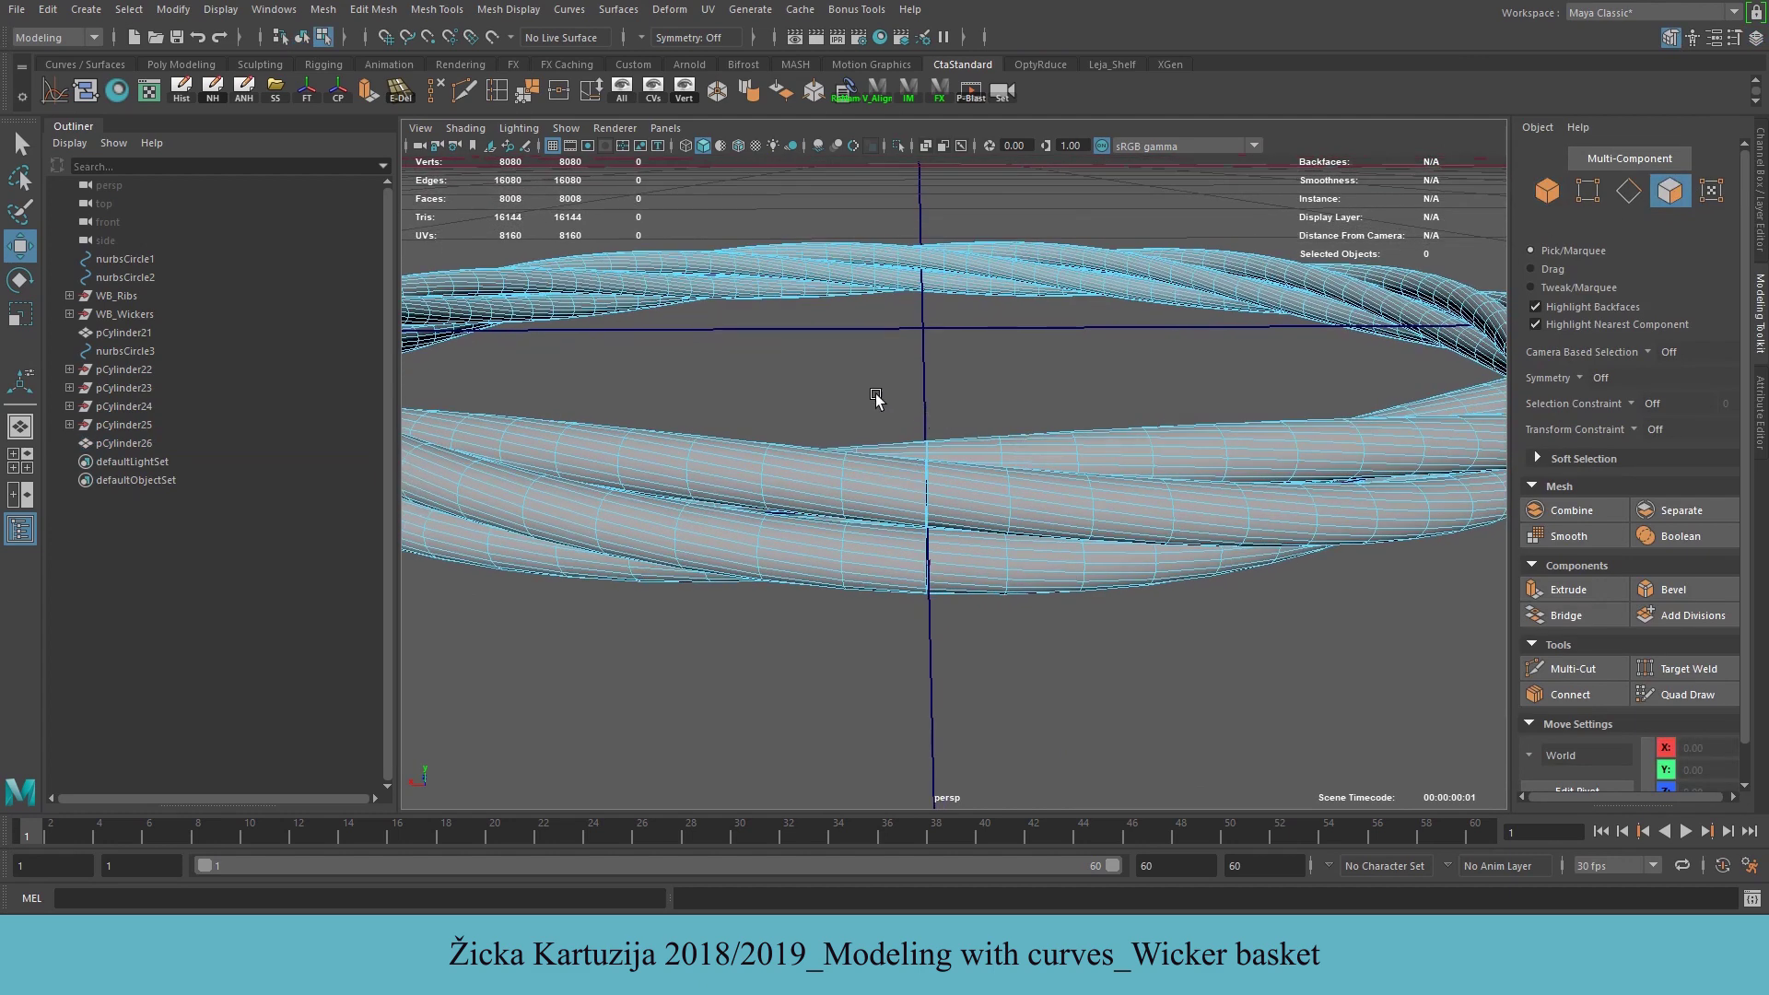
pyautogui.moveTo(861, 378); pyautogui.dragTo(984, 680)
pyautogui.moveTo(899, 642)
pyautogui.keyDown('alt'); pyautogui.mouseDown()
pyautogui.moveTo(940, 672)
pyautogui.moveTo(1172, 719)
pyautogui.moveTo(893, 660)
pyautogui.moveTo(932, 639)
pyautogui.mouseUp(); pyautogui.keyUp('alt')
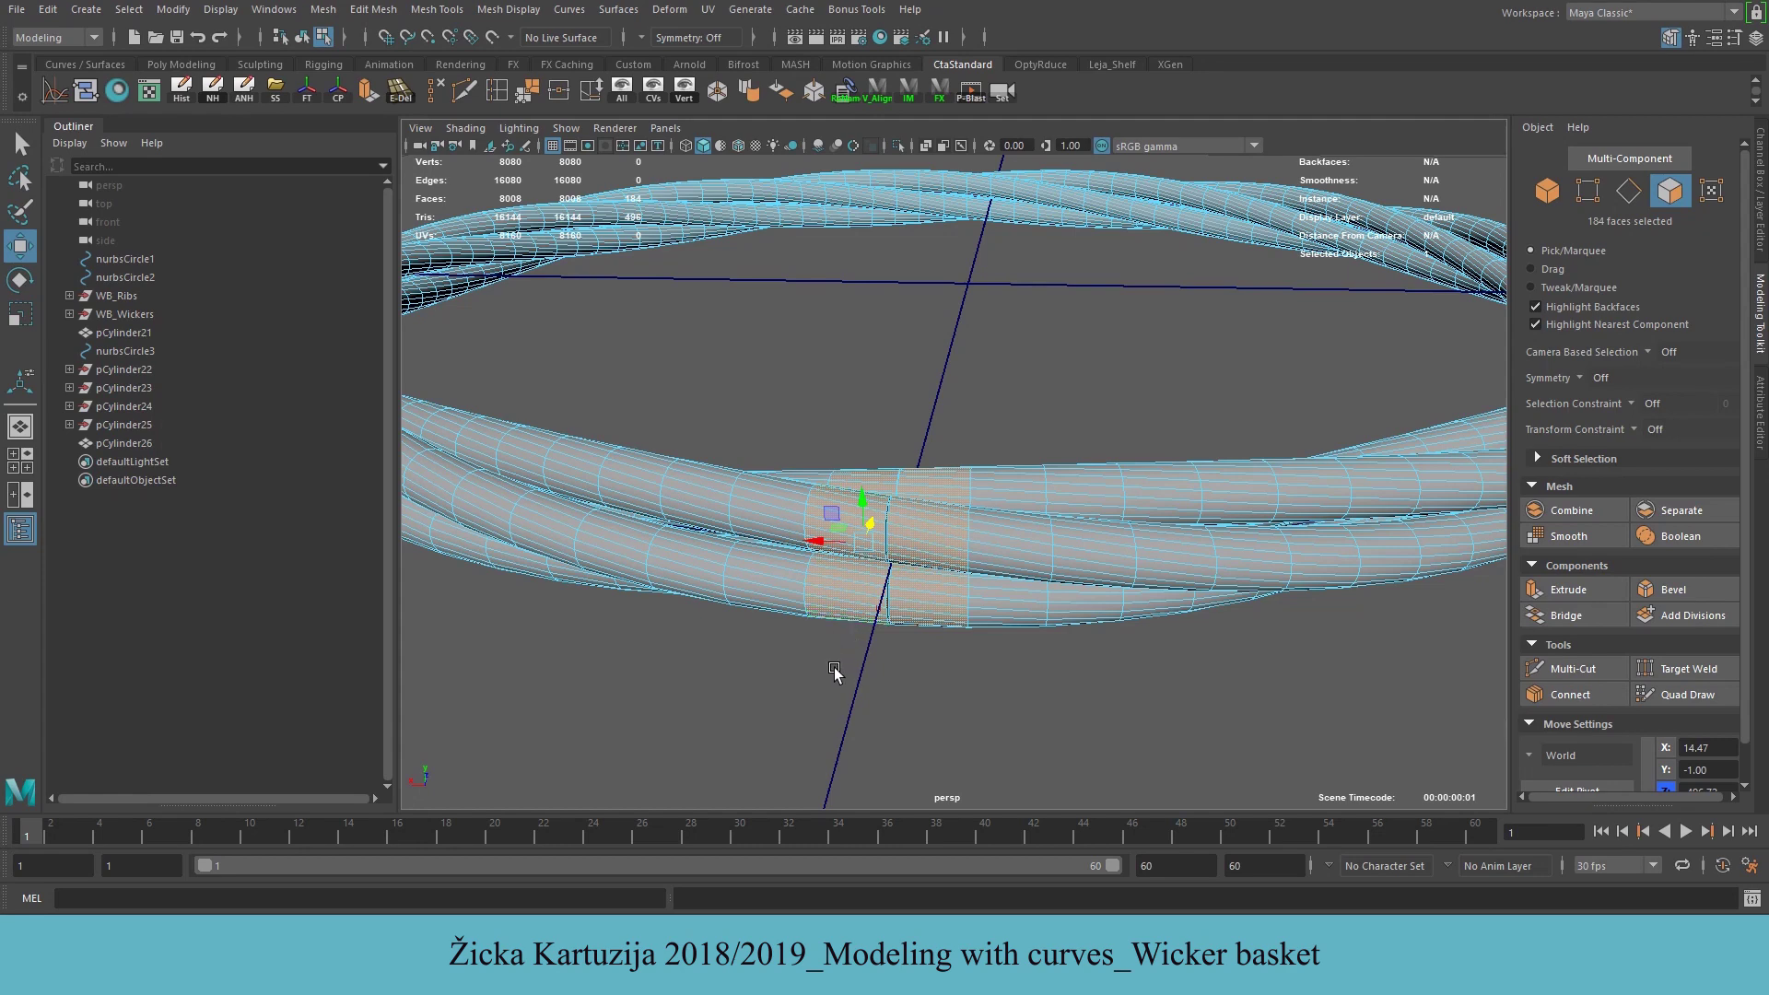
pyautogui.hotkey('ctrl', '1')
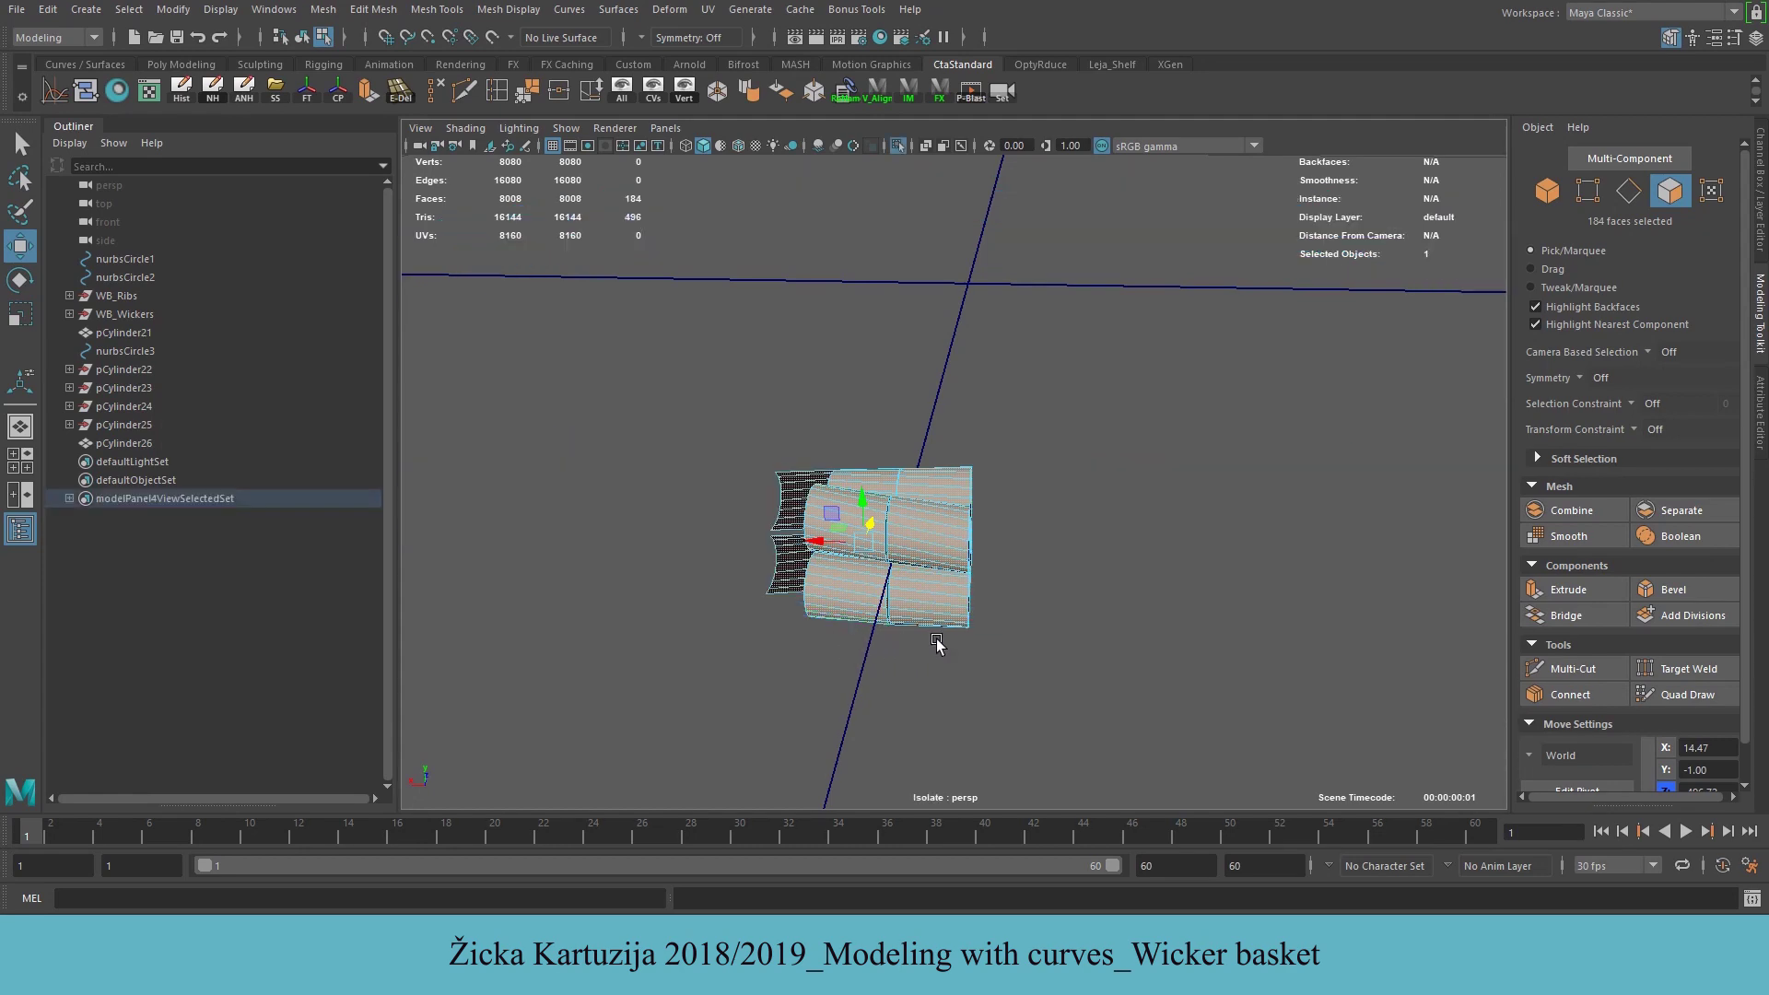
# Delete both overlapping cap faces inside the seam of each of the two upper strands
pyautogui.keyDown('alt'); pyautogui.moveTo(1065, 523); pyautogui.dragTo(1028, 466); pyautogui.keyUp('alt')
pyautogui.scroll(5, 986, 468)
pyautogui.keyDown('alt'); pyautogui.moveTo(714, 465); pyautogui.dragTo(821, 446, button='middle'); pyautogui.keyUp('alt')
pyautogui.click(923, 399)
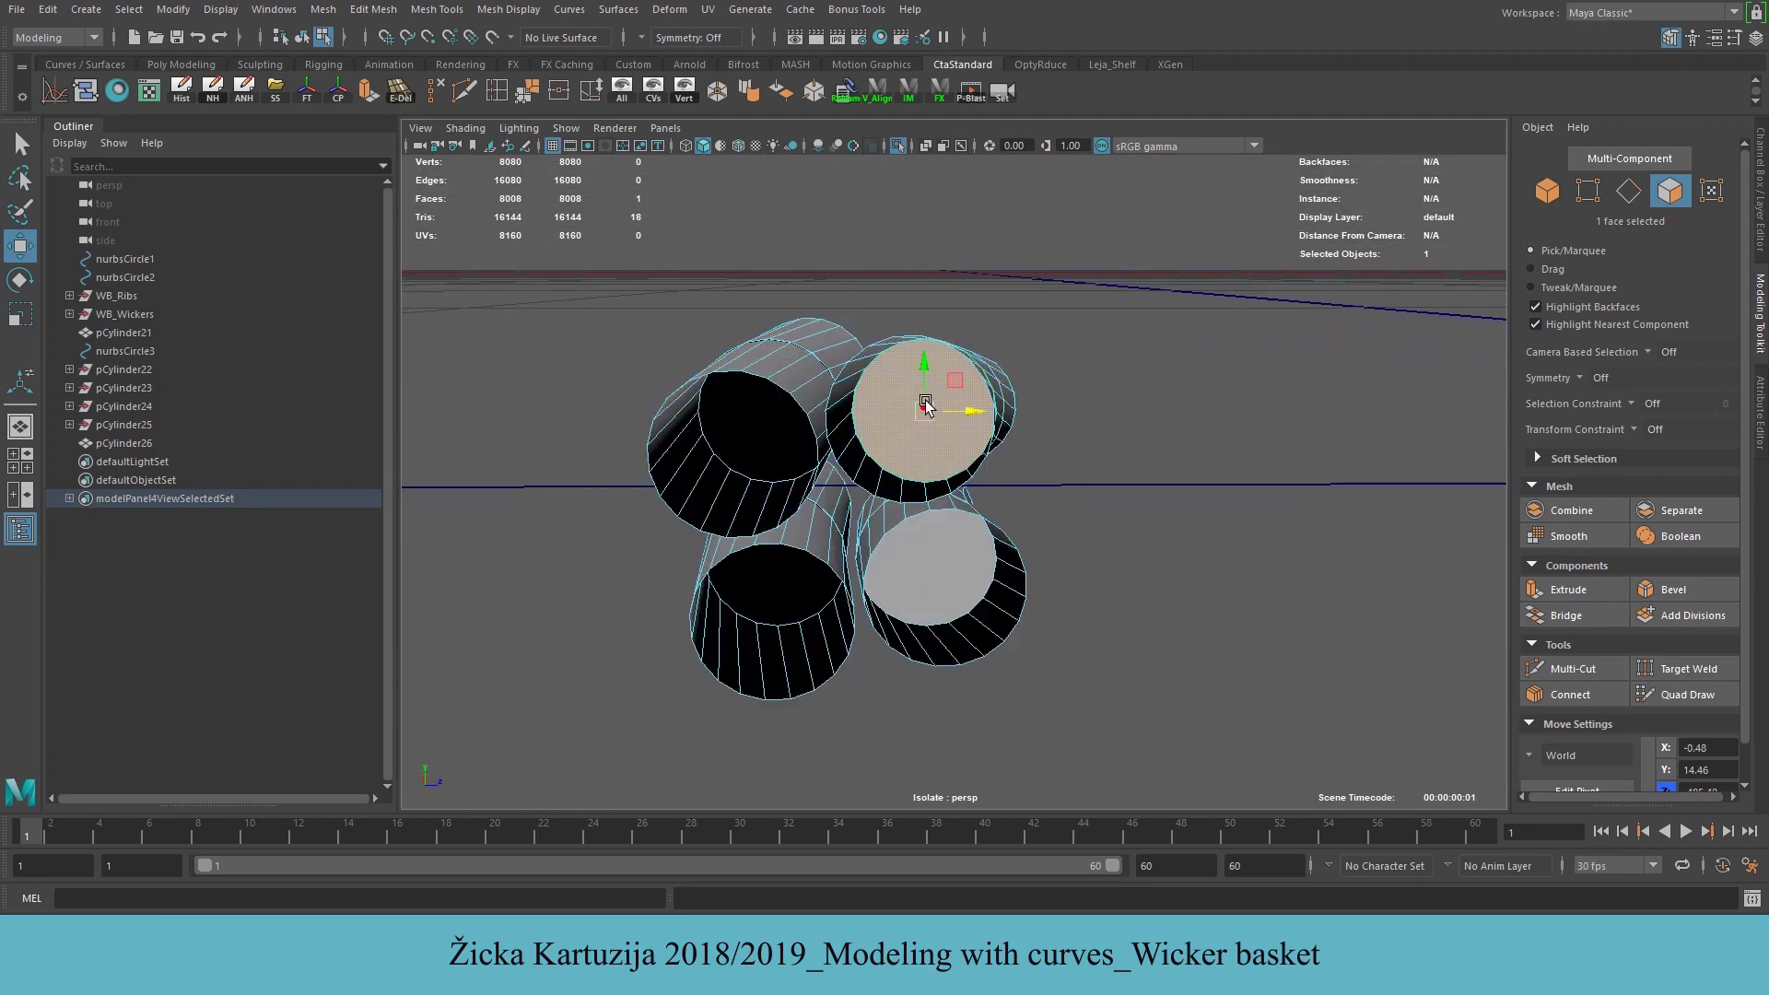
pyautogui.press('Delete')
pyautogui.click(909, 413)
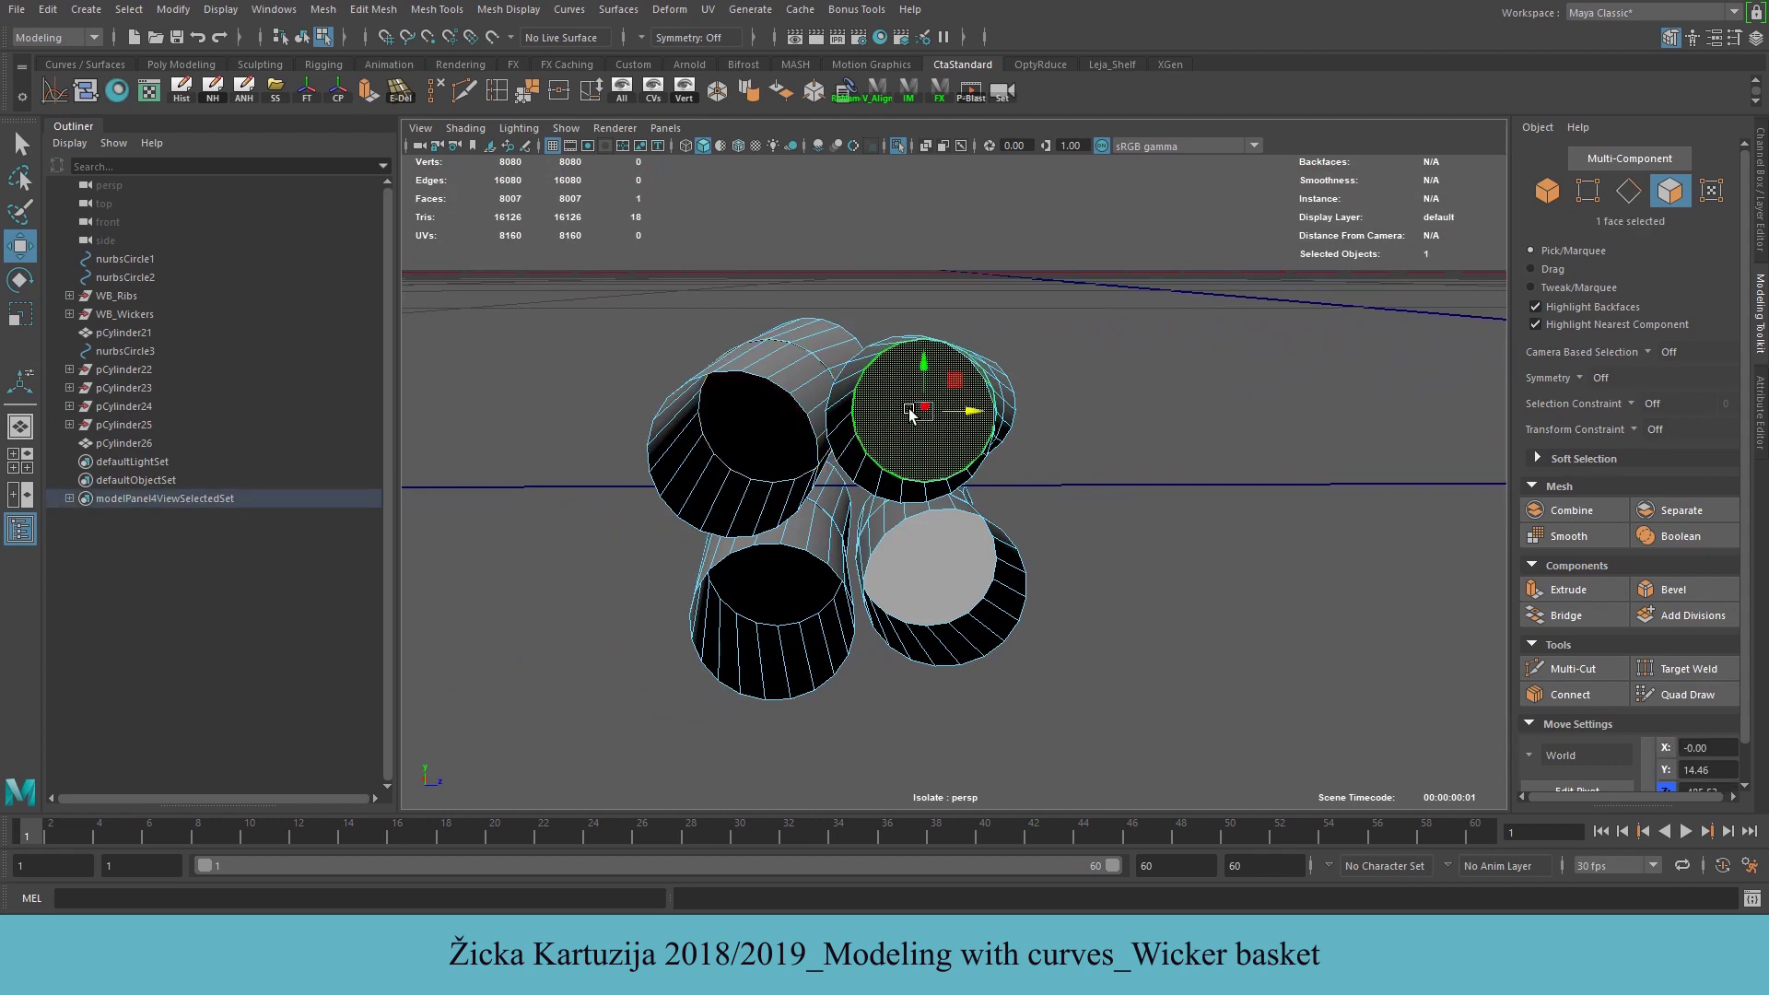
pyautogui.press('Delete')
pyautogui.click(768, 439)
pyautogui.press('Delete')
pyautogui.click(742, 440)
pyautogui.press('Delete')
# Delete both overlapping cap faces inside the seam of each of the two lower strands
pyautogui.click(784, 594)
pyautogui.press('Delete')
pyautogui.click(778, 594)
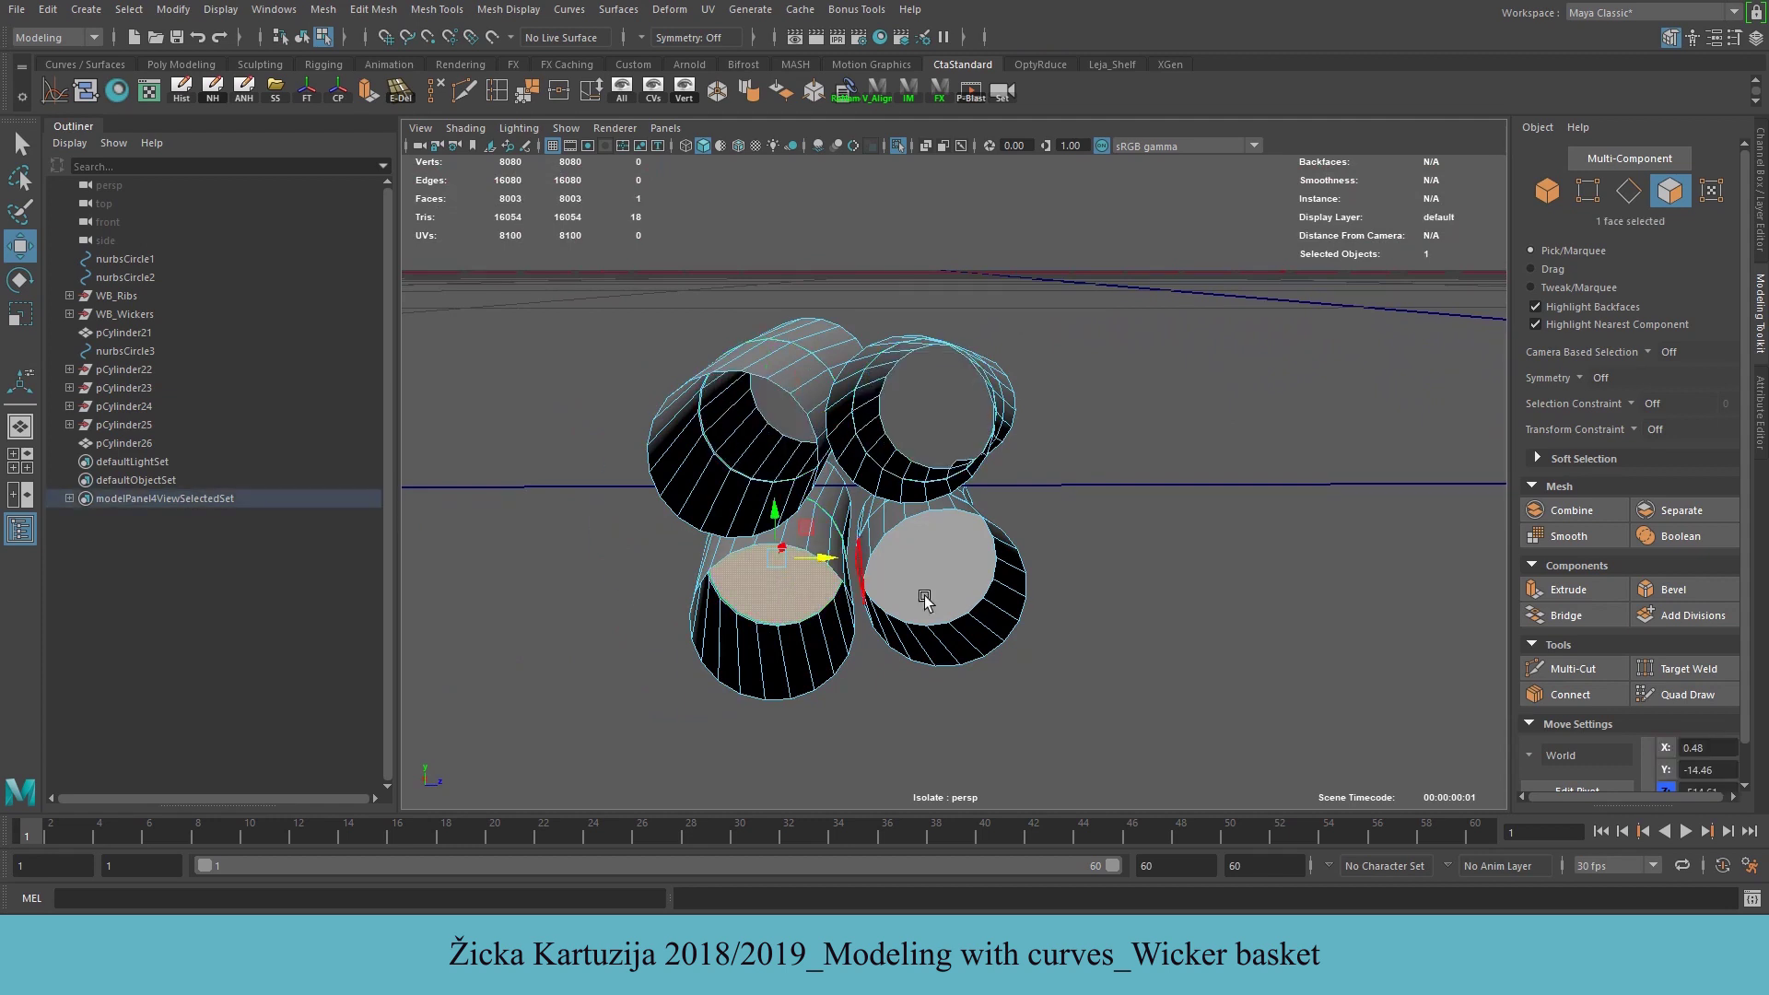
pyautogui.press('Delete')
pyautogui.click(938, 576)
pyautogui.press('Delete')
pyautogui.click(946, 577)
pyautogui.press('Delete')
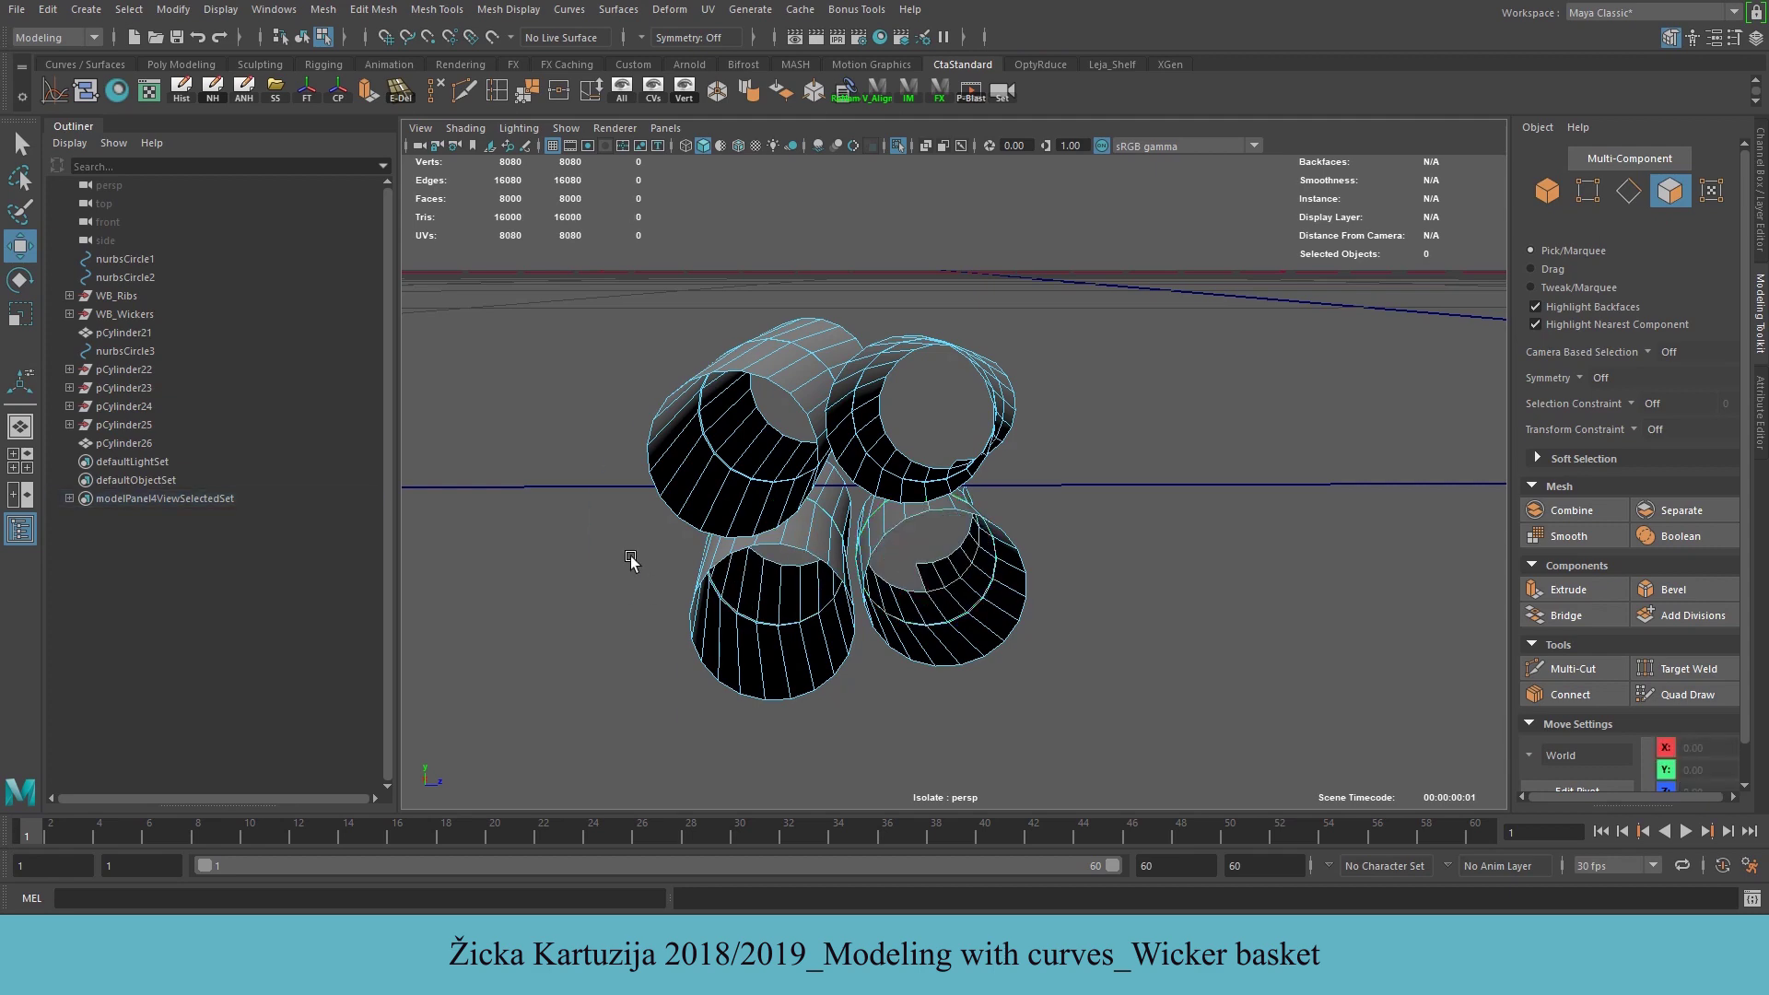
# Select the border edge loops on both sides of the upper front strand's seam and merge them with a tolerance of 0.1
pyautogui.keyDown('alt'); pyautogui.moveTo(884, 502); pyautogui.dragTo(1099, 498); pyautogui.keyUp('alt')
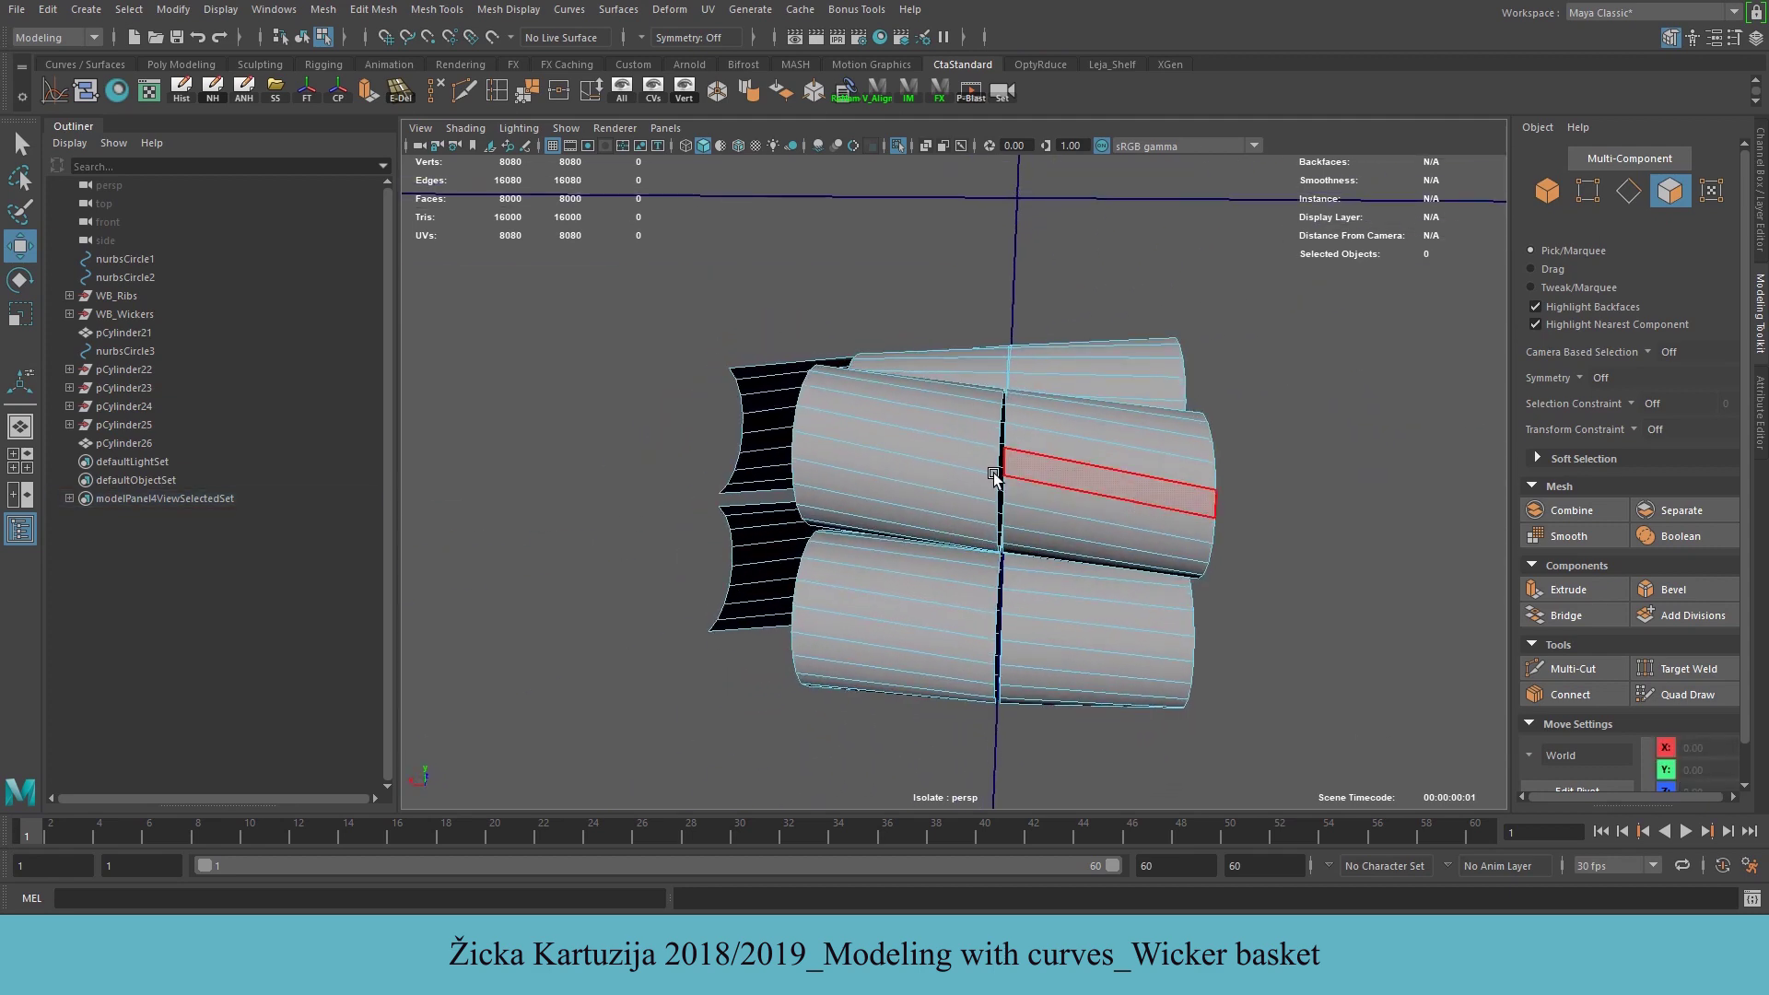
pyautogui.keyDown('alt'); pyautogui.moveTo(993, 474); pyautogui.dragTo(1074, 436, button='right'); pyautogui.keyUp('alt')
pyautogui.click(1628, 191)
pyautogui.keyDown('alt'); pyautogui.moveTo(1152, 442); pyautogui.dragTo(832, 405); pyautogui.keyUp('alt')
pyautogui.keyDown('alt'); pyautogui.moveTo(833, 406); pyautogui.dragTo(1016, 412, button='right'); pyautogui.keyUp('alt')
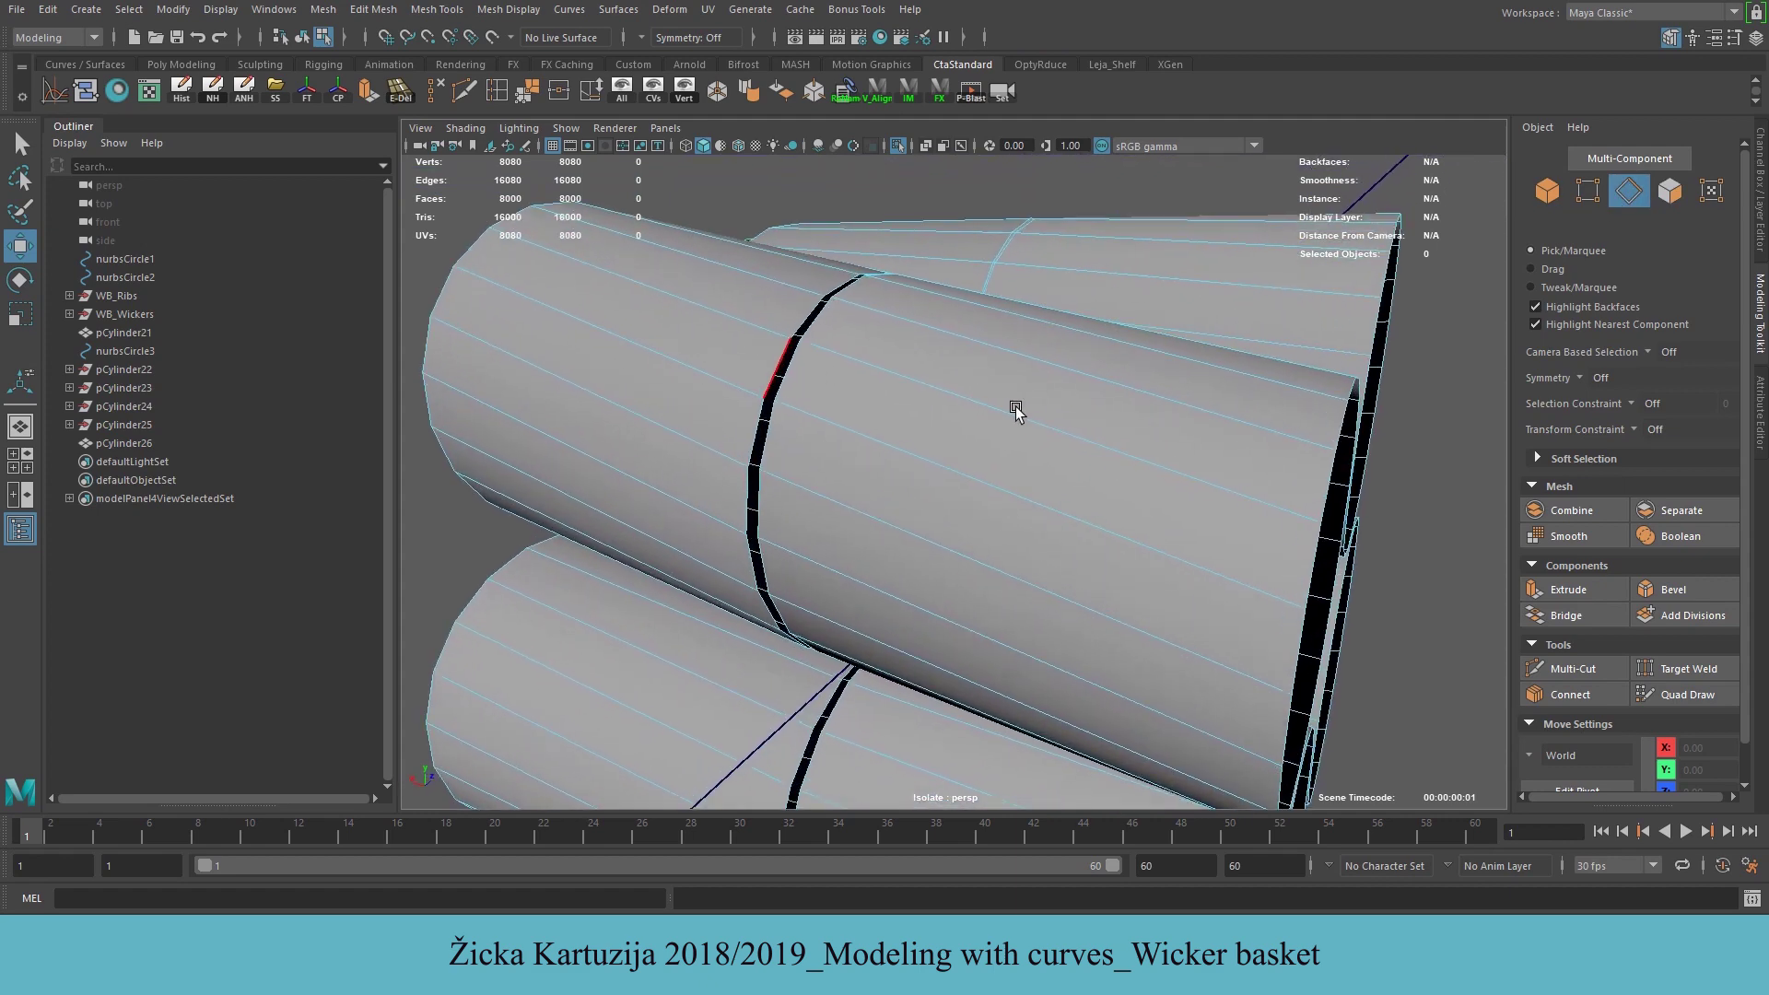
pyautogui.doubleClick(776, 372)
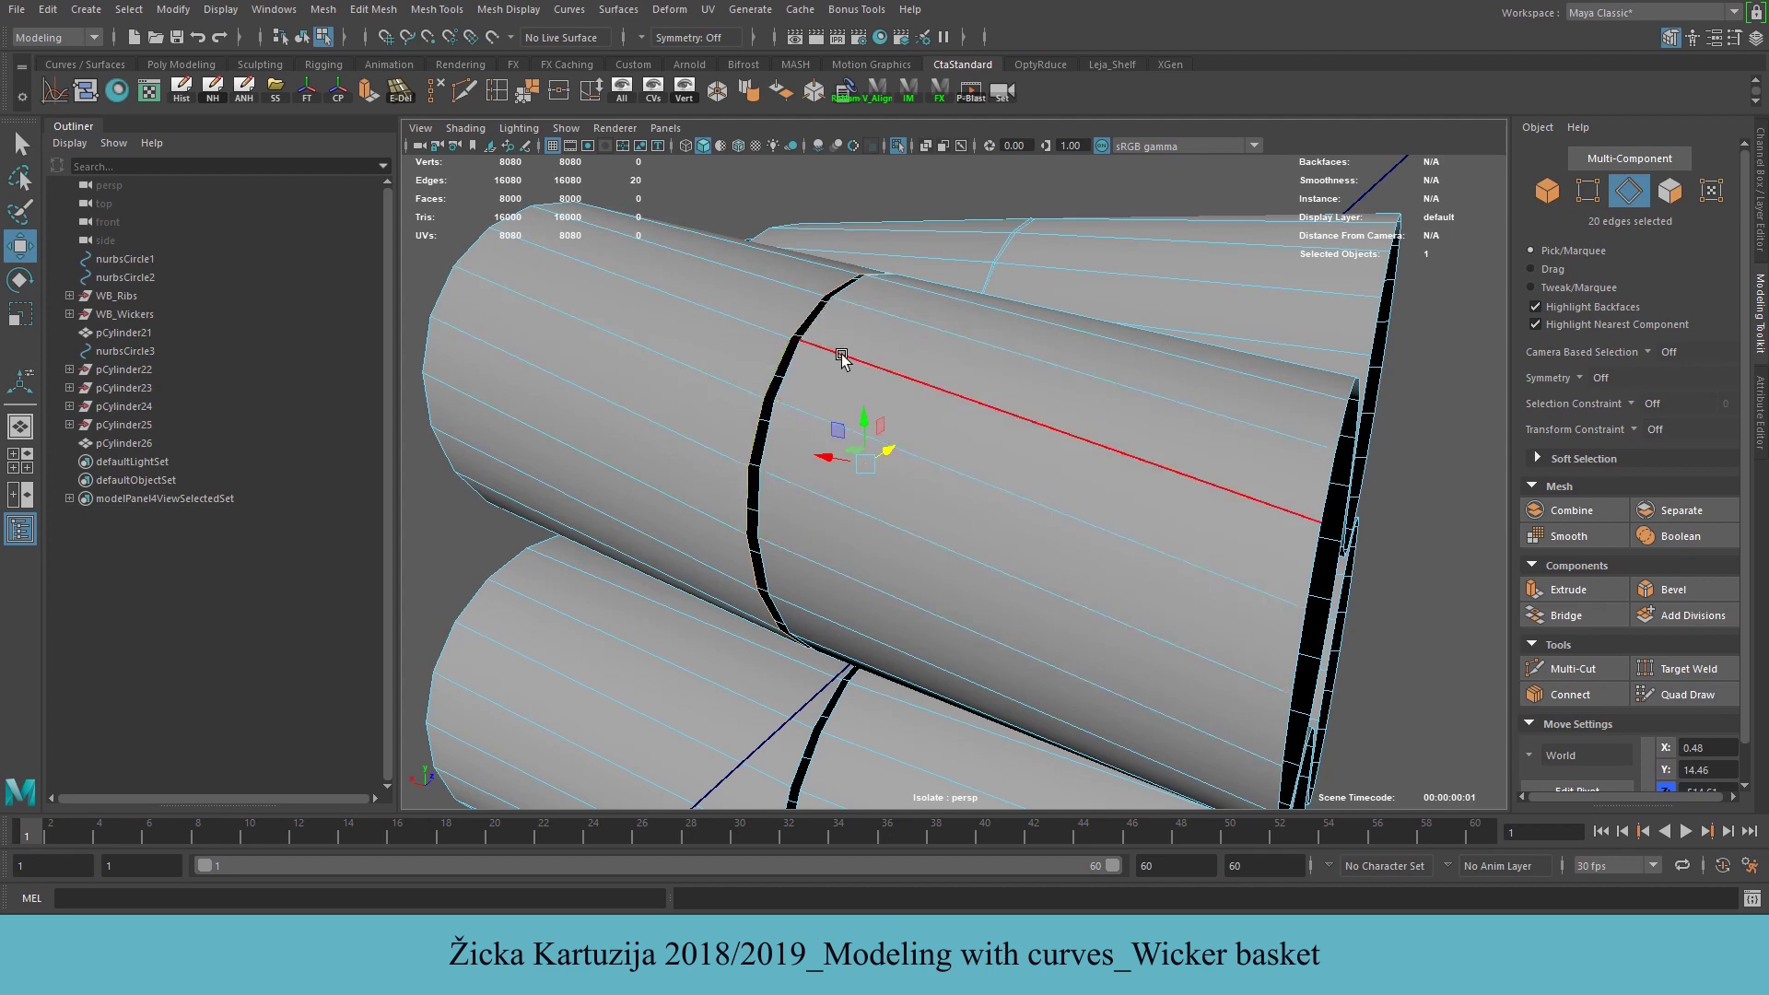
pyautogui.keyDown('alt'); pyautogui.moveTo(952, 423); pyautogui.dragTo(1158, 467); pyautogui.keyUp('alt')
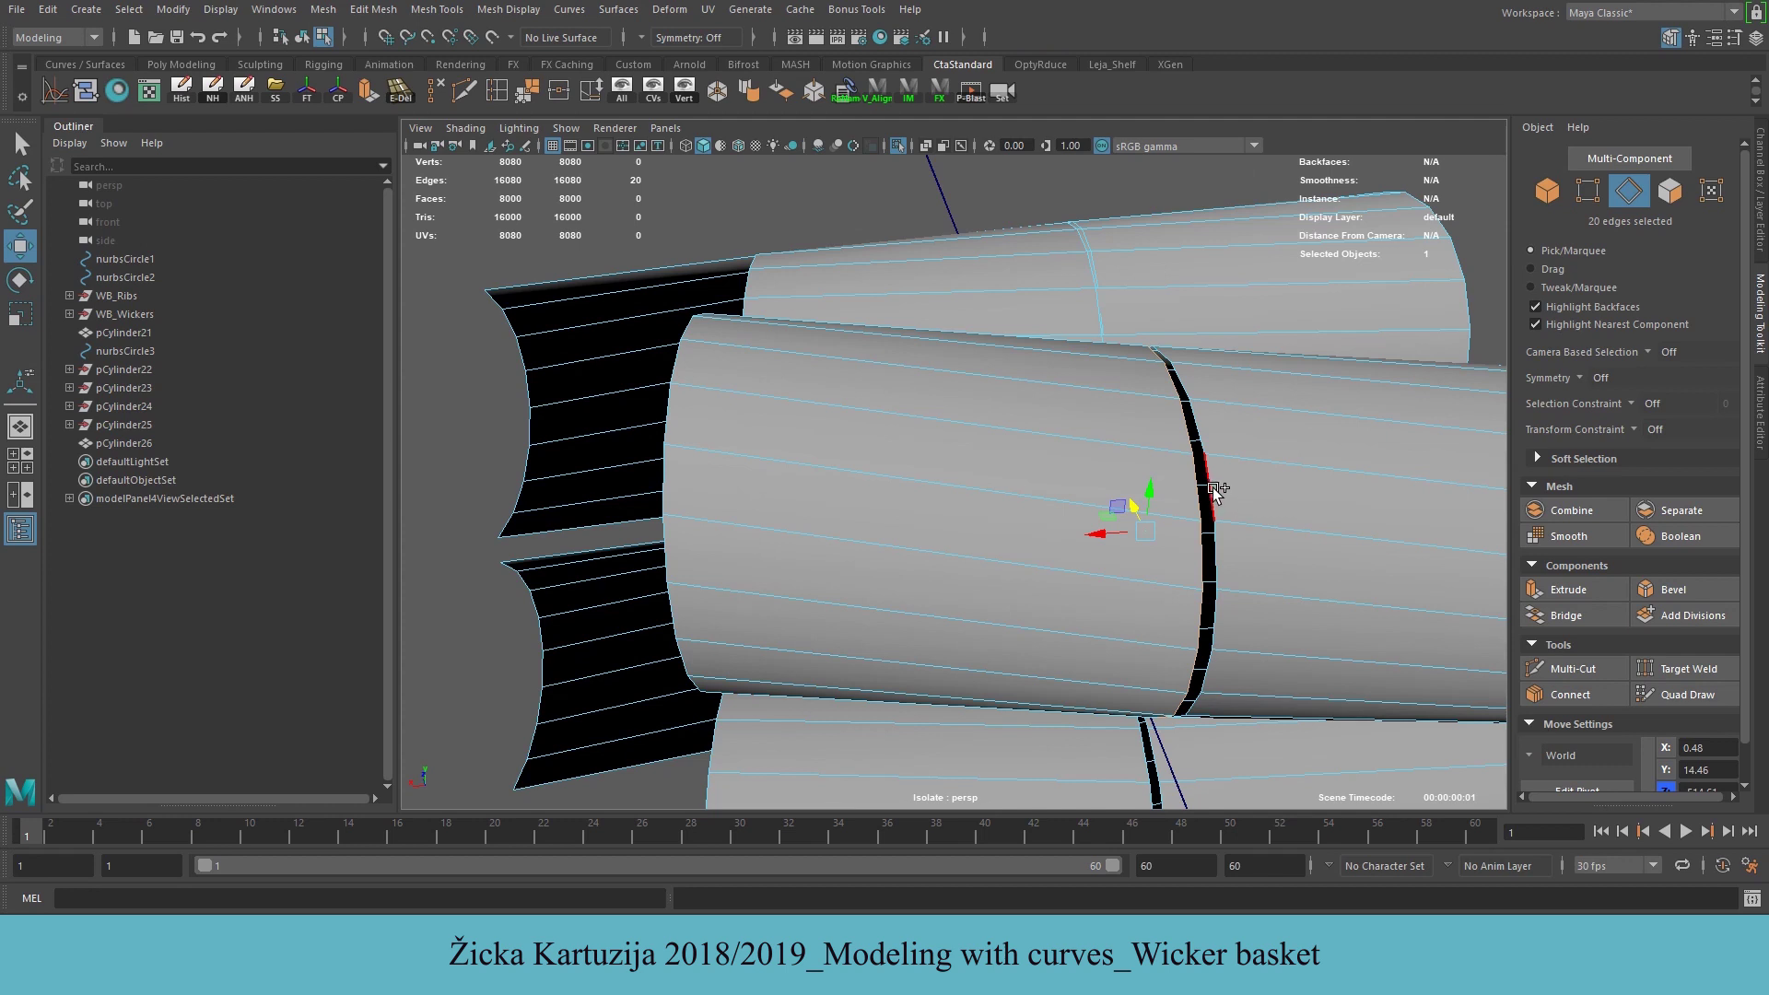
pyautogui.keyDown('alt'); pyautogui.moveTo(1219, 572); pyautogui.dragTo(1128, 541); pyautogui.keyUp('alt')
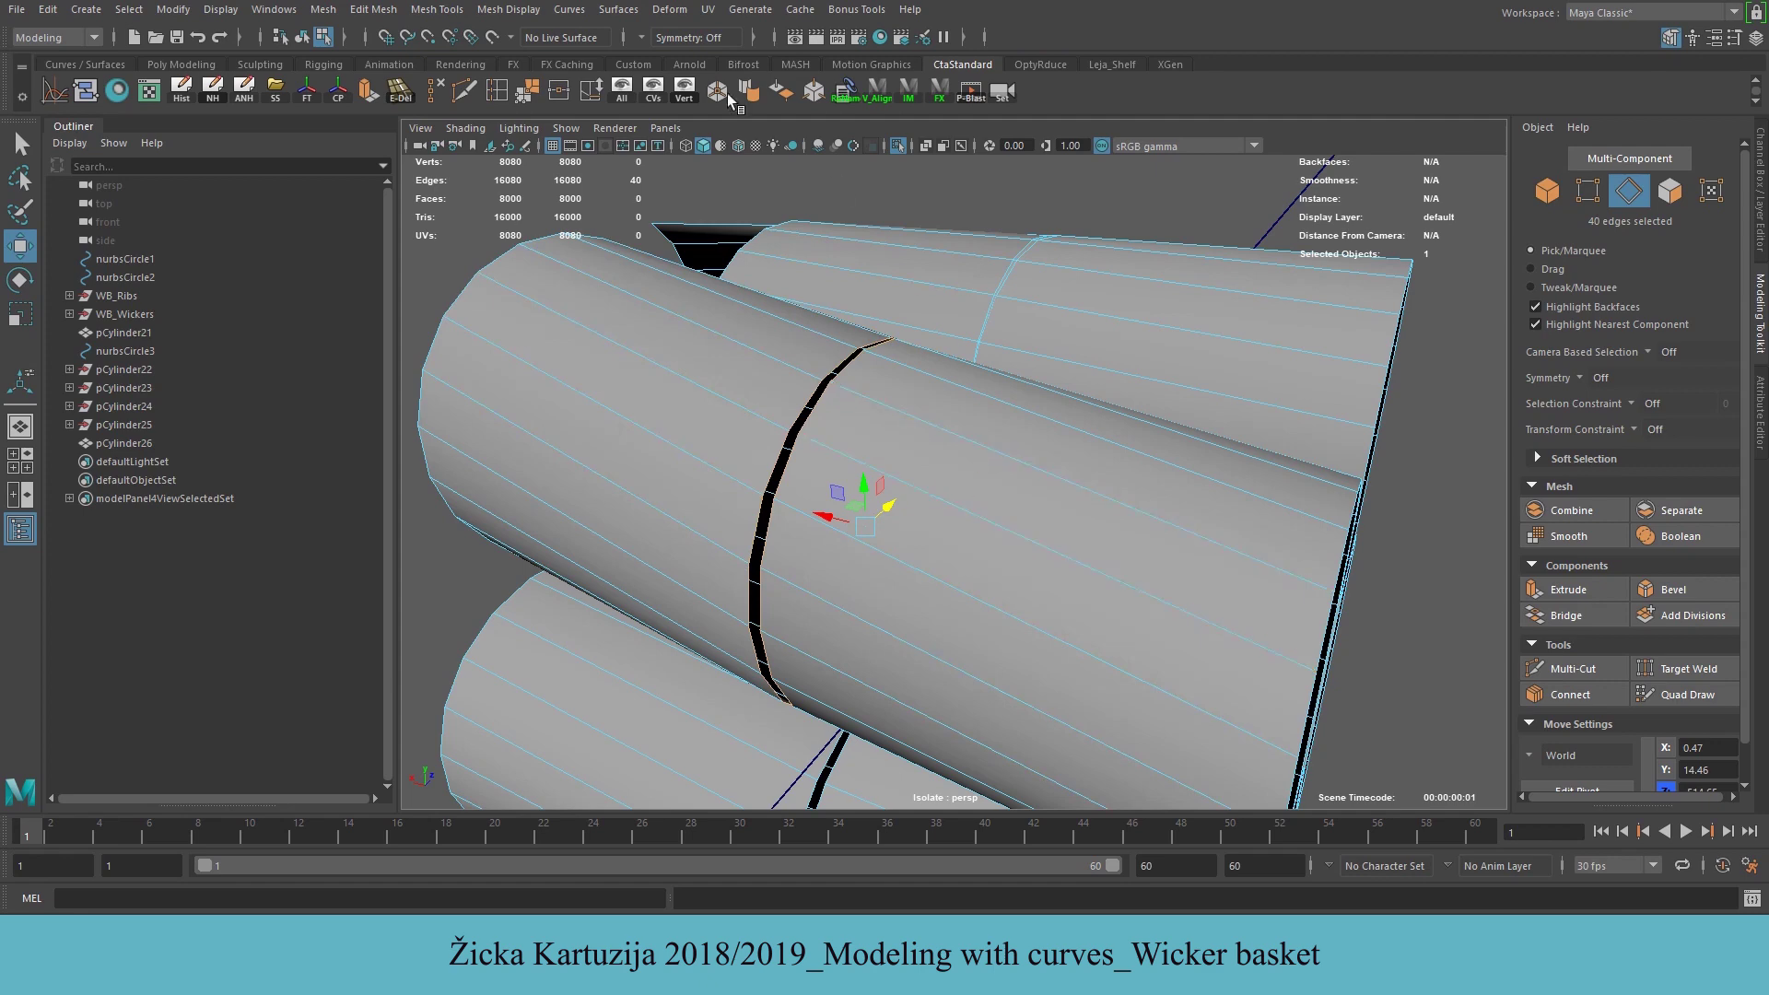
pyautogui.click(316, 10)
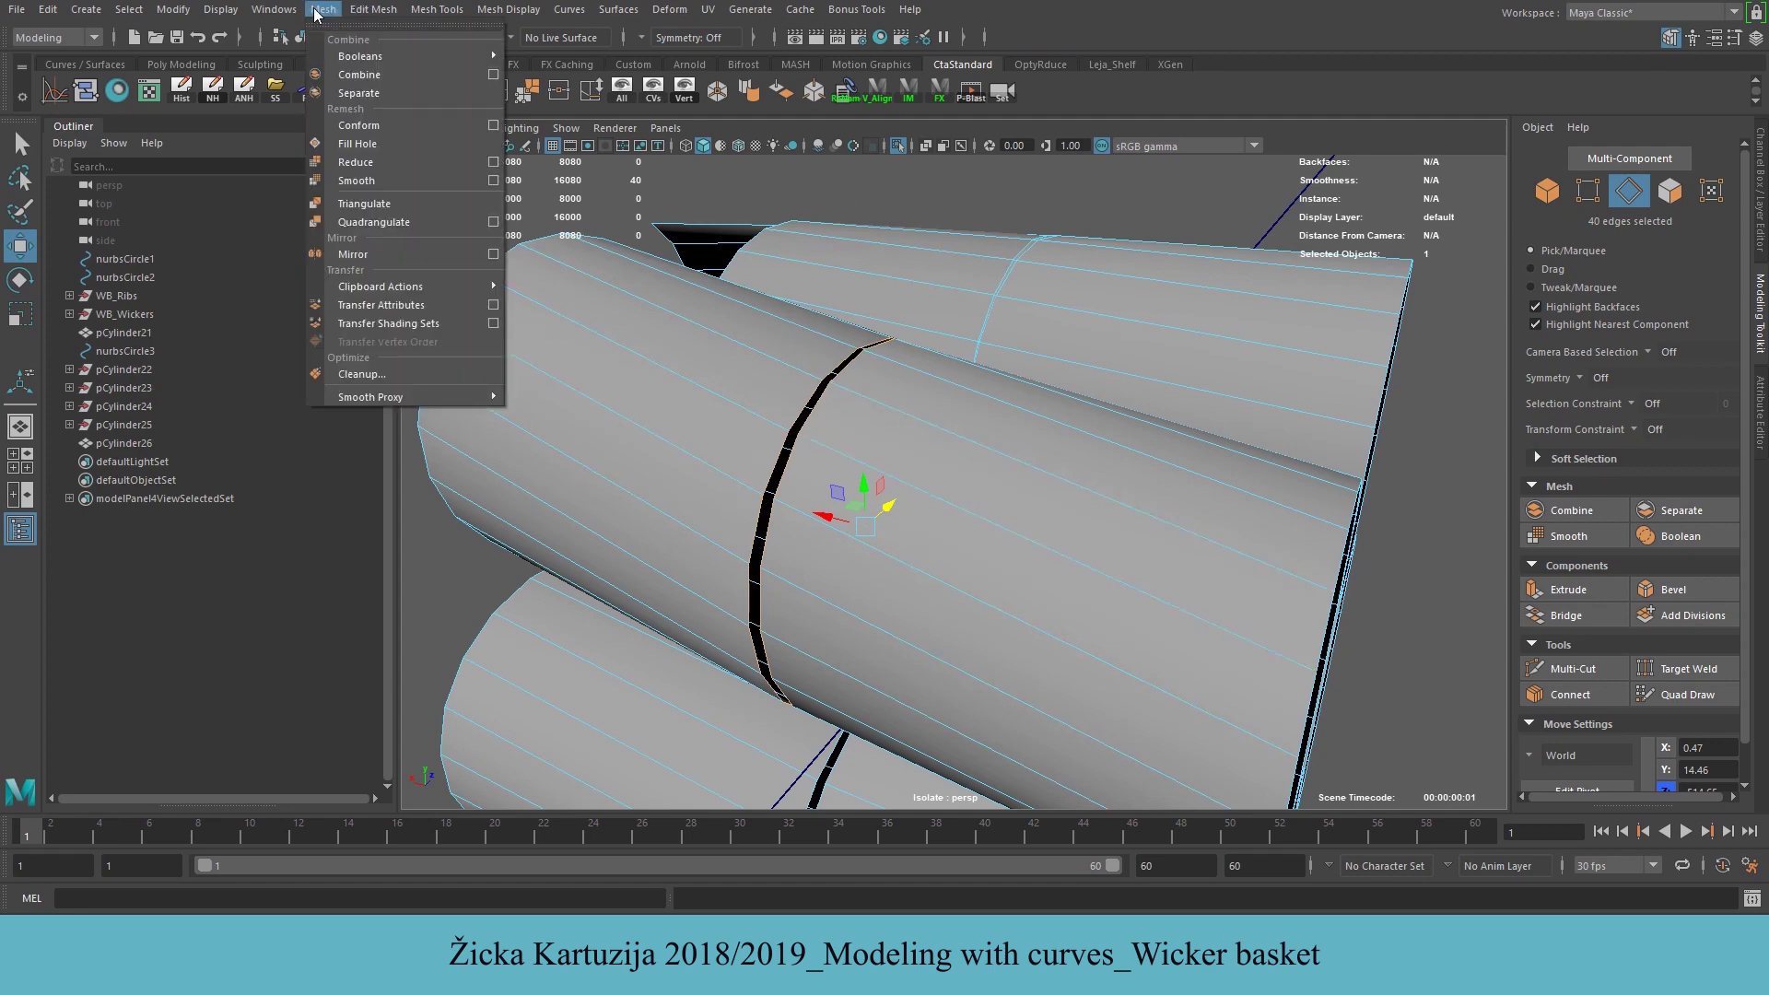
pyautogui.moveTo(355, 9)
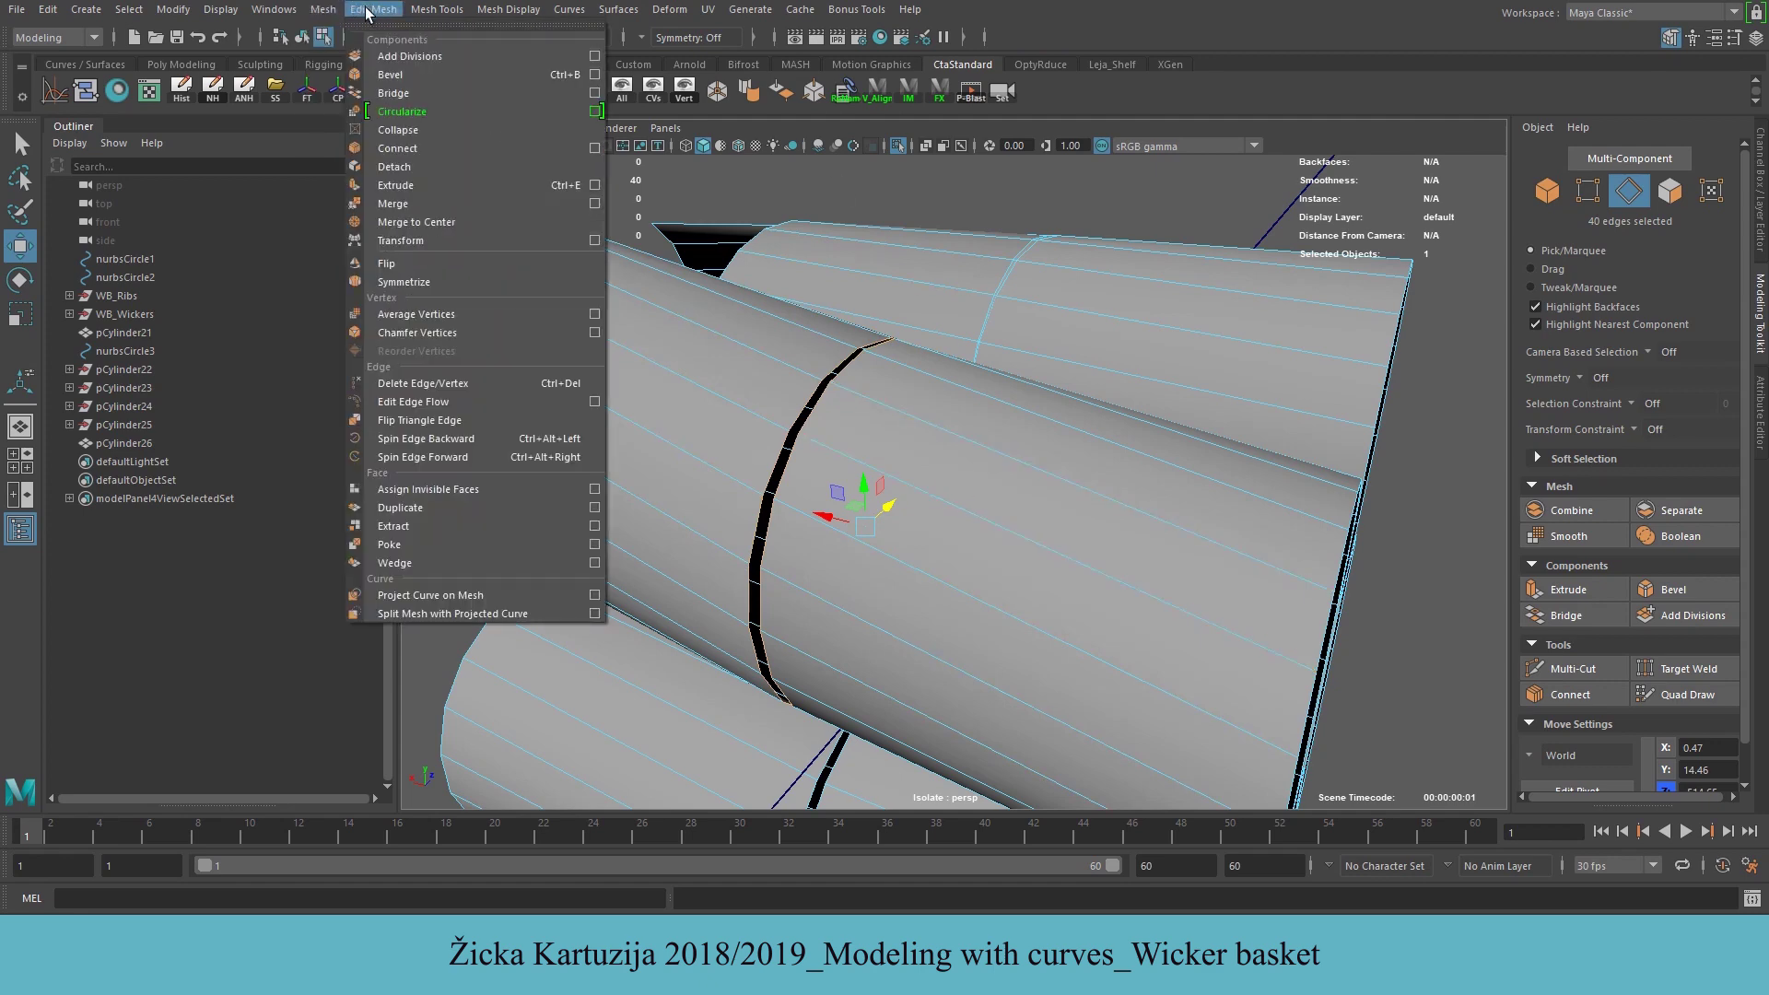
pyautogui.click(392, 203)
pyautogui.click(1383, 682)
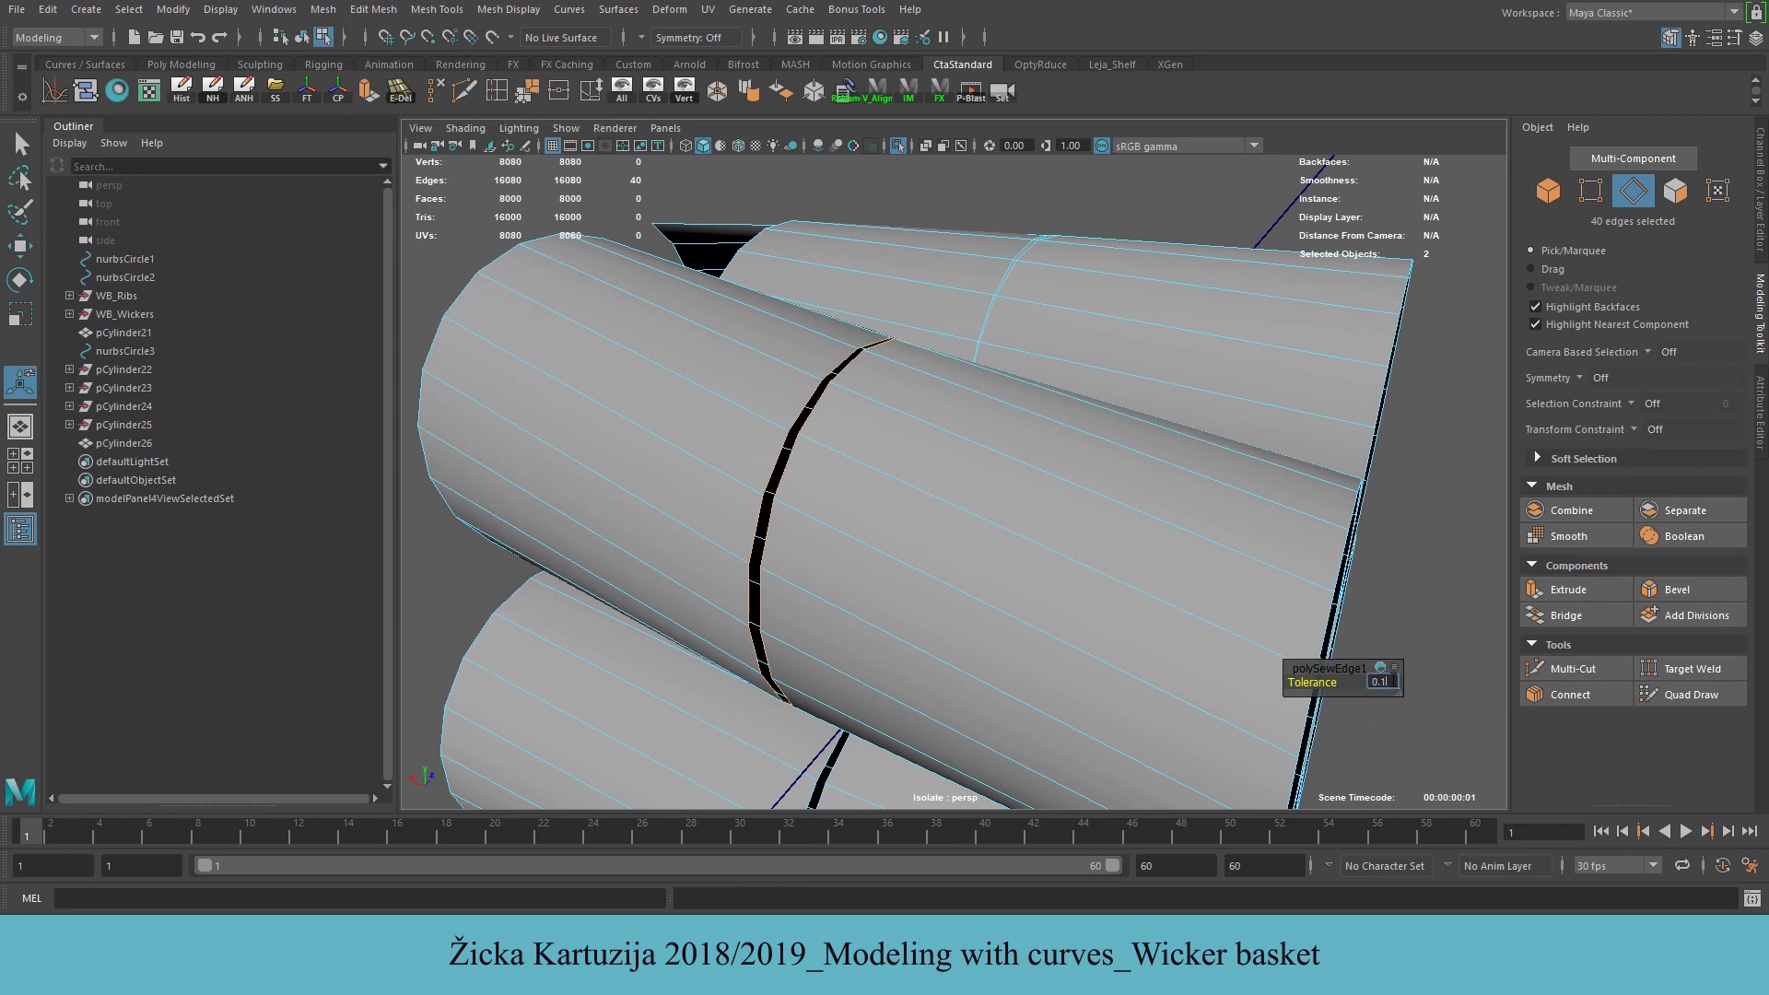
pyautogui.write('0.1')
pyautogui.press('Return')
# Select both border edge loops at the lower front strand's seam and merge them with a tolerance of 0.1
pyautogui.keyDown('alt'); pyautogui.moveTo(882, 573); pyautogui.dragTo(835, 461); pyautogui.keyUp('alt')
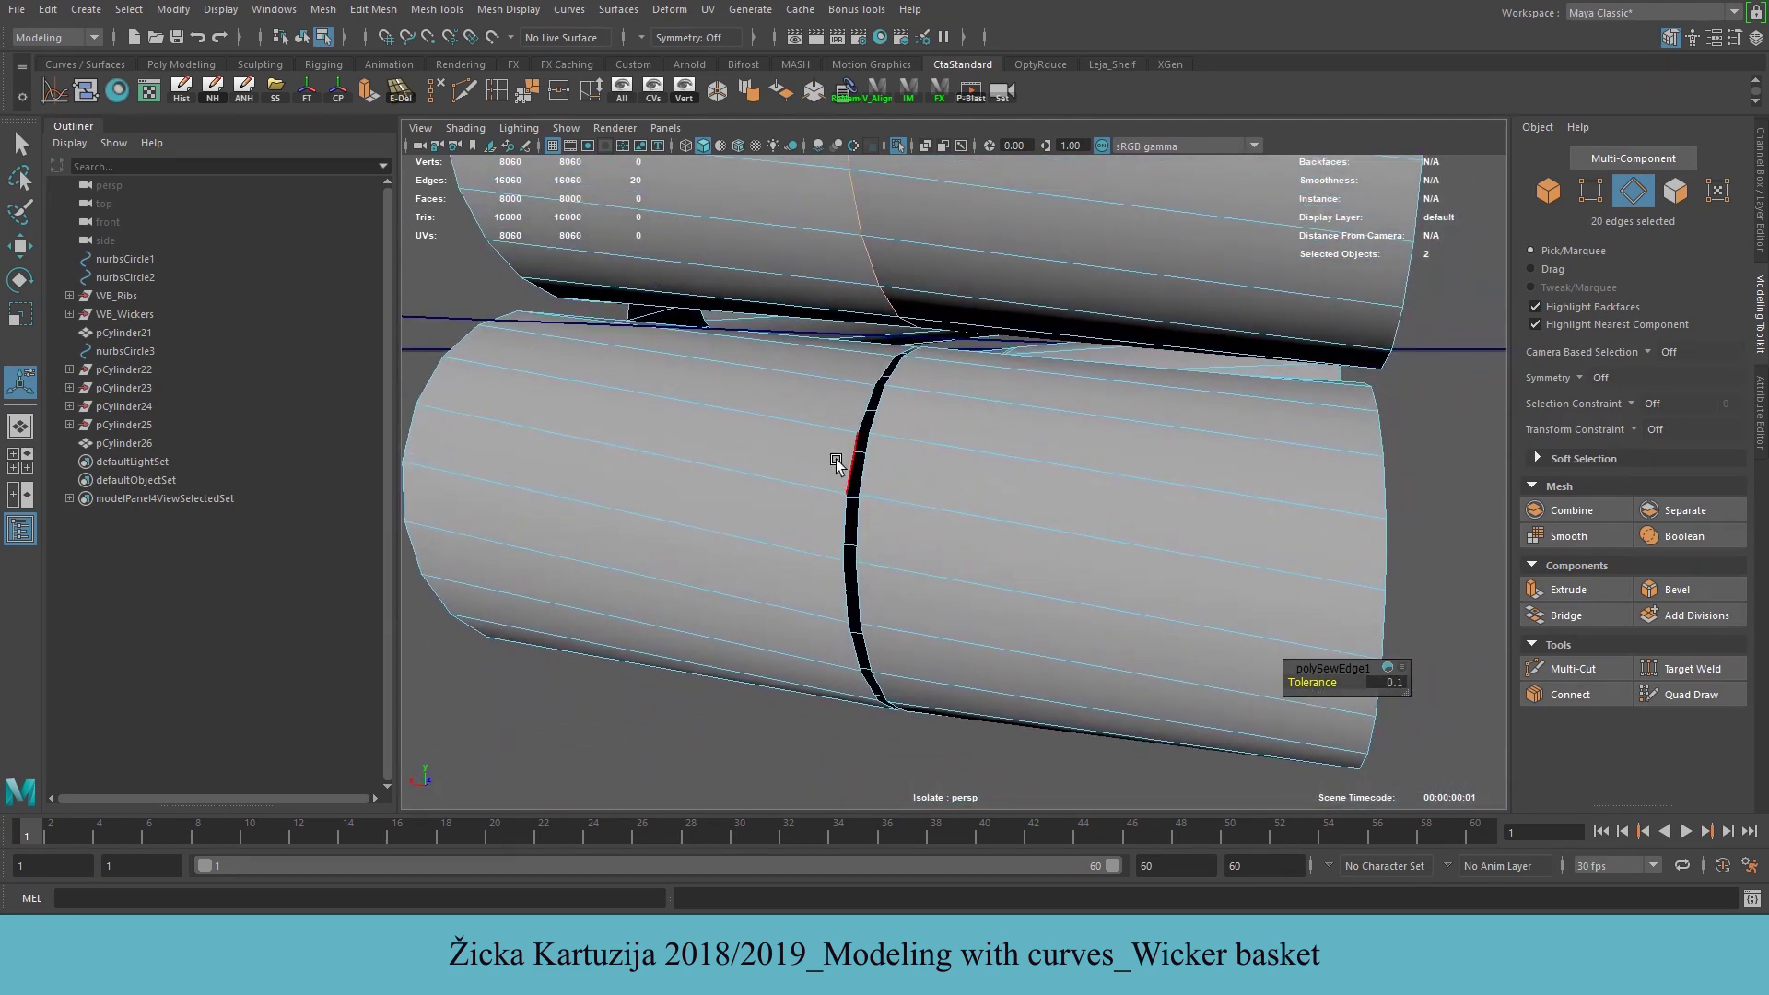
pyautogui.doubleClick(848, 460)
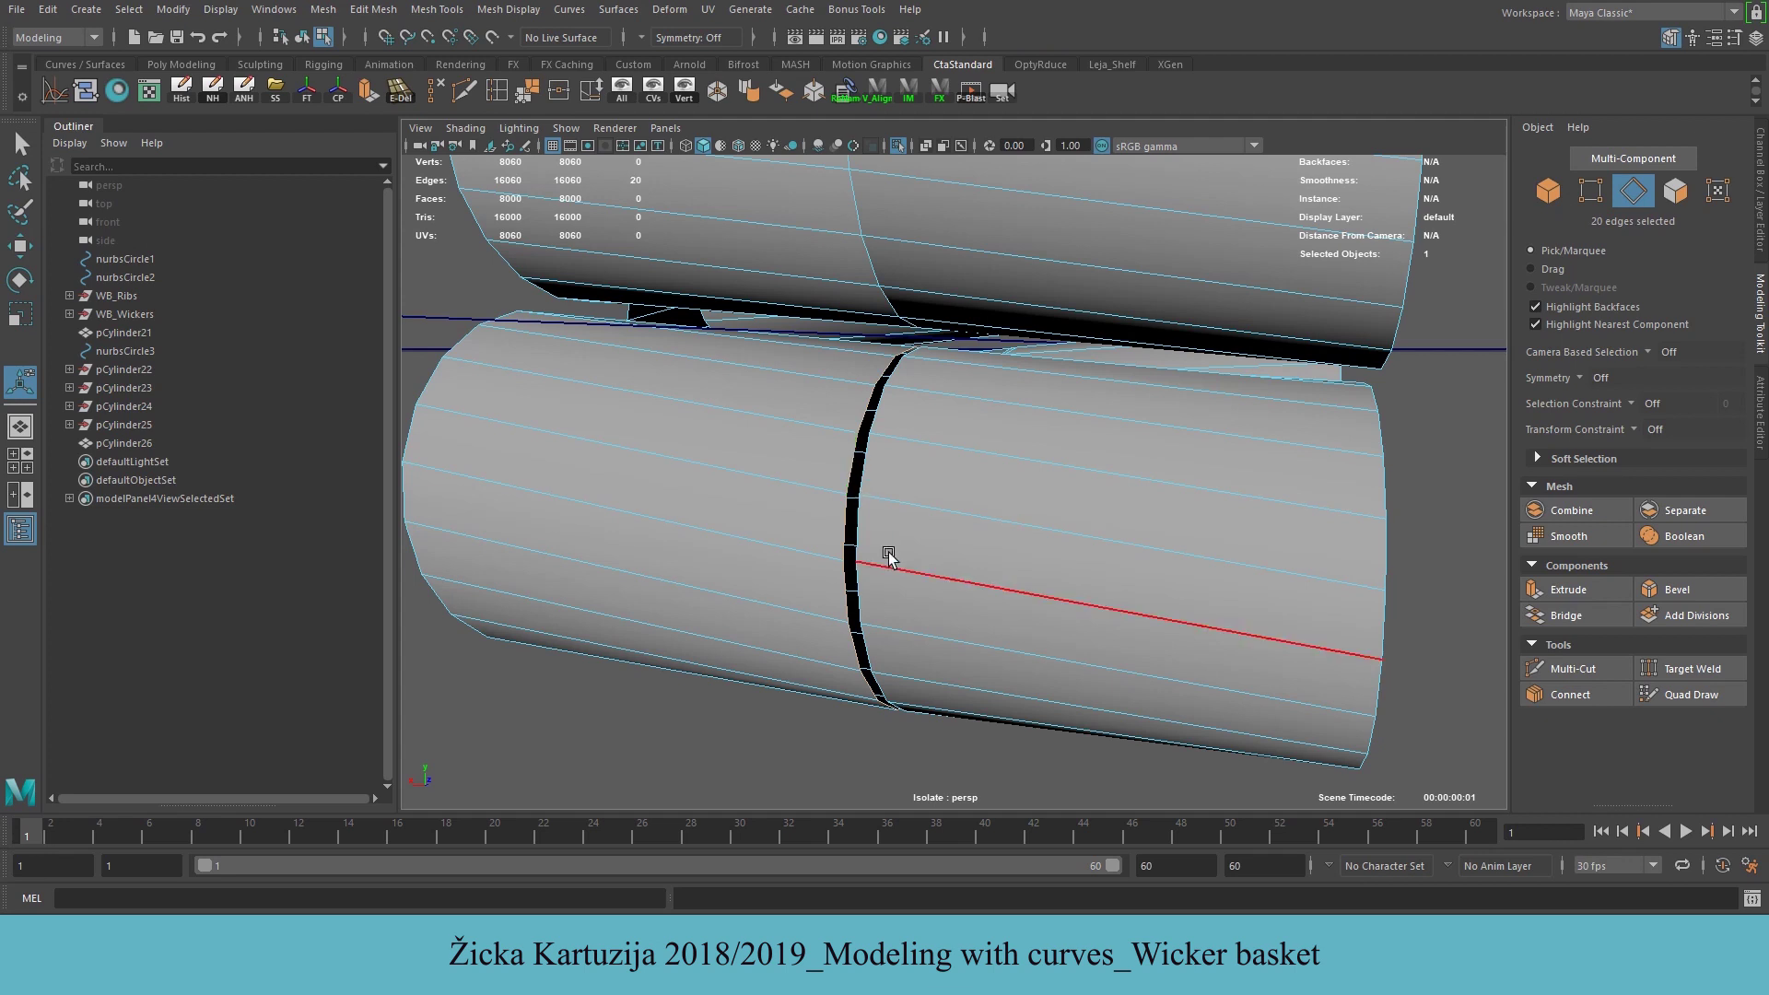
pyautogui.keyDown('shift'); pyautogui.doubleClick(870, 457); pyautogui.keyUp('shift')
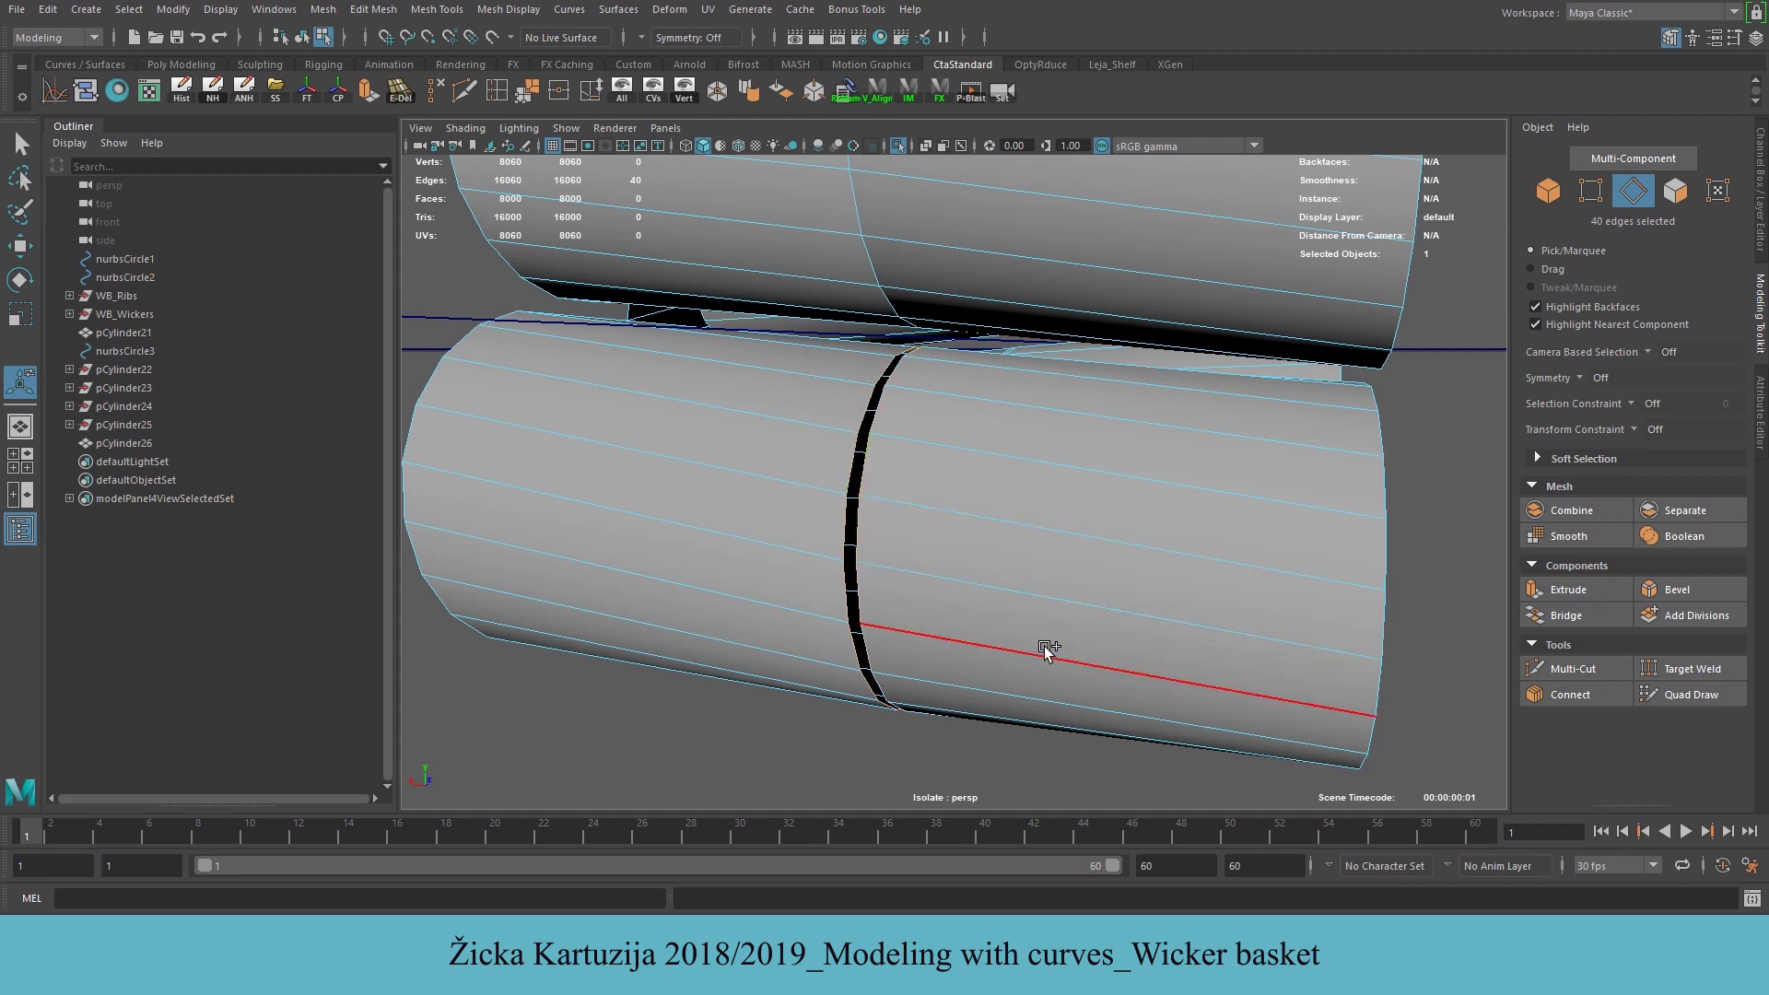
pyautogui.click(390, 16)
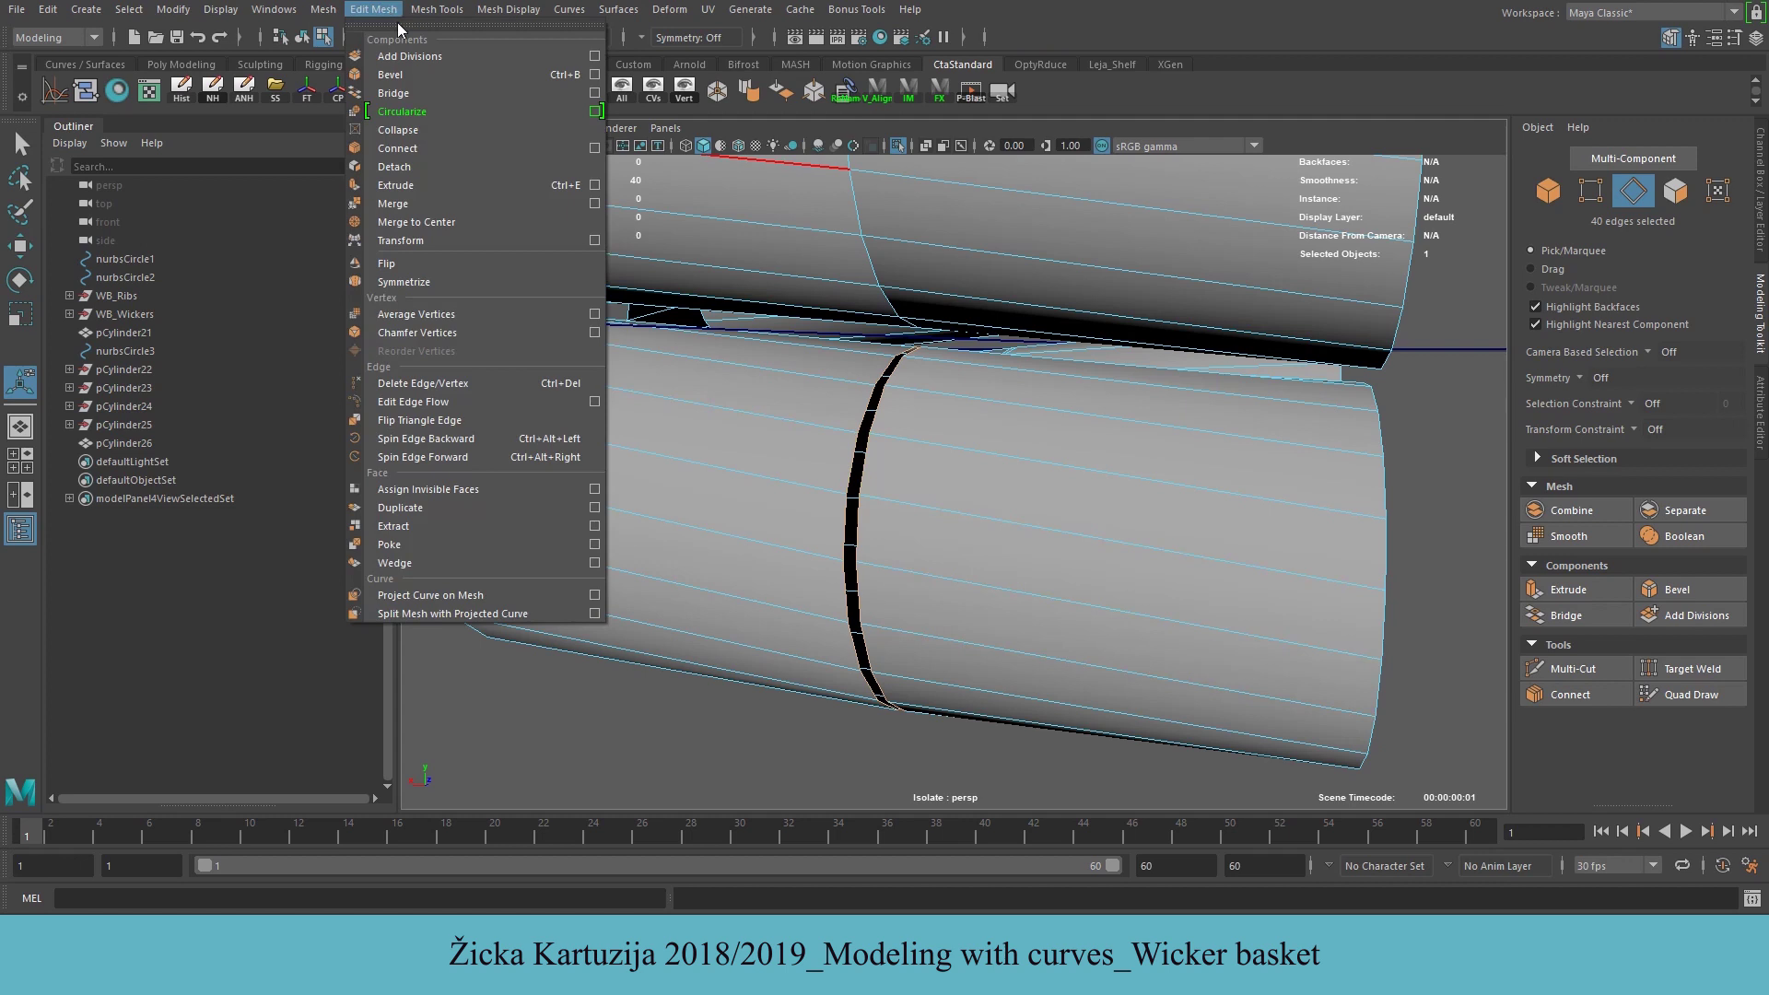
pyautogui.click(392, 197)
pyautogui.click(1378, 682)
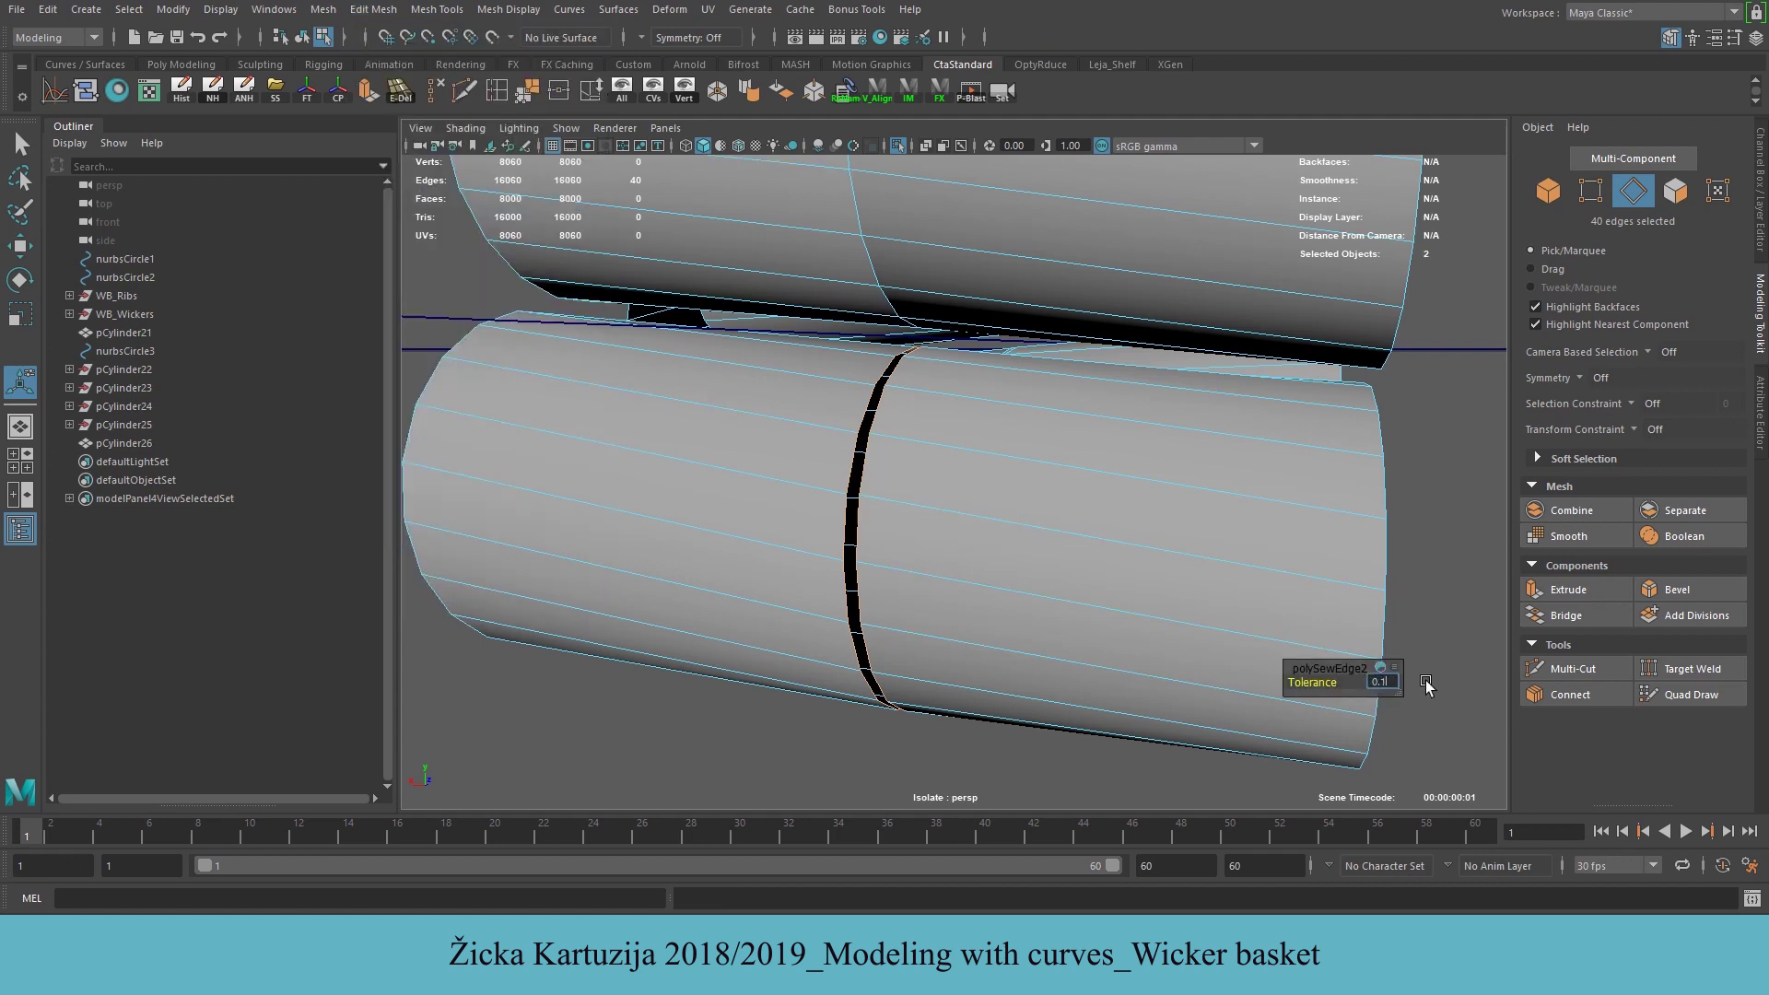
pyautogui.write('0.1')
pyautogui.press('Return')
# Select both border edge loops at the upper rear strand's seam and merge them with a tolerance of 0.1
pyautogui.keyDown('alt'); pyautogui.moveTo(1350, 545); pyautogui.dragTo(1003, 437); pyautogui.keyUp('alt')
pyautogui.keyDown('alt'); pyautogui.moveTo(919, 426); pyautogui.dragTo(1093, 460, button='right'); pyautogui.keyUp('alt')
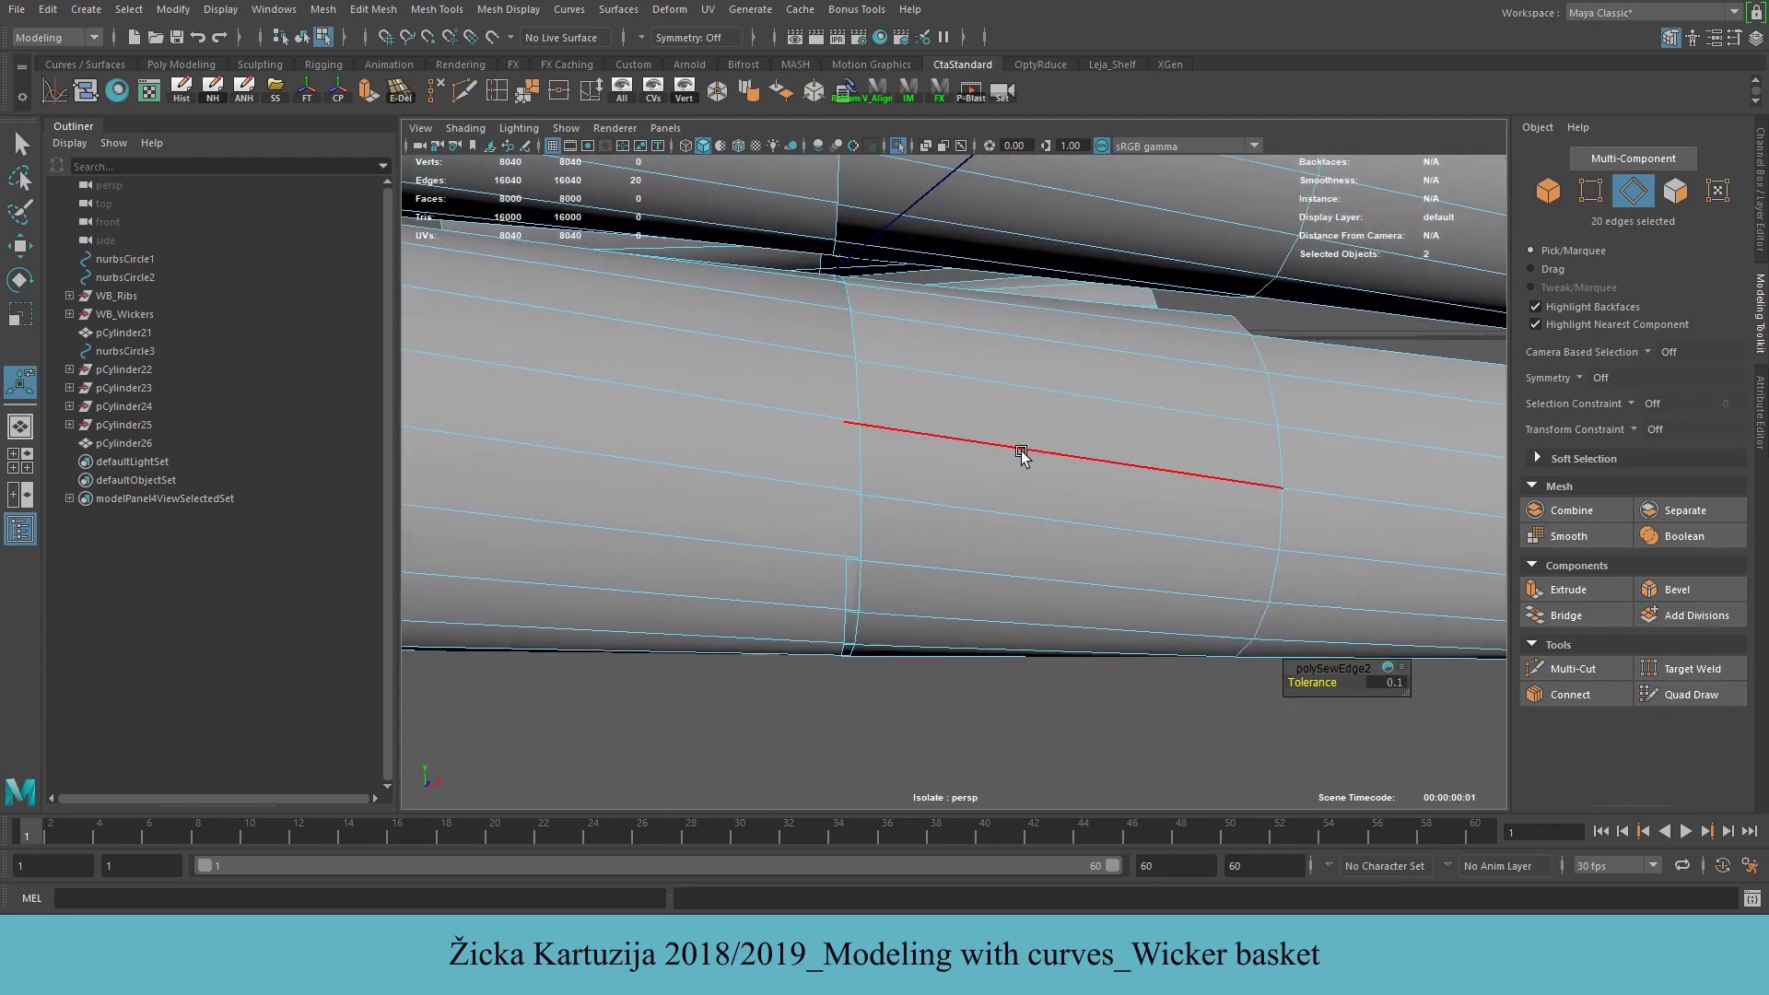
pyautogui.keyDown('alt'); pyautogui.moveTo(948, 672); pyautogui.dragTo(1042, 509); pyautogui.keyUp('alt')
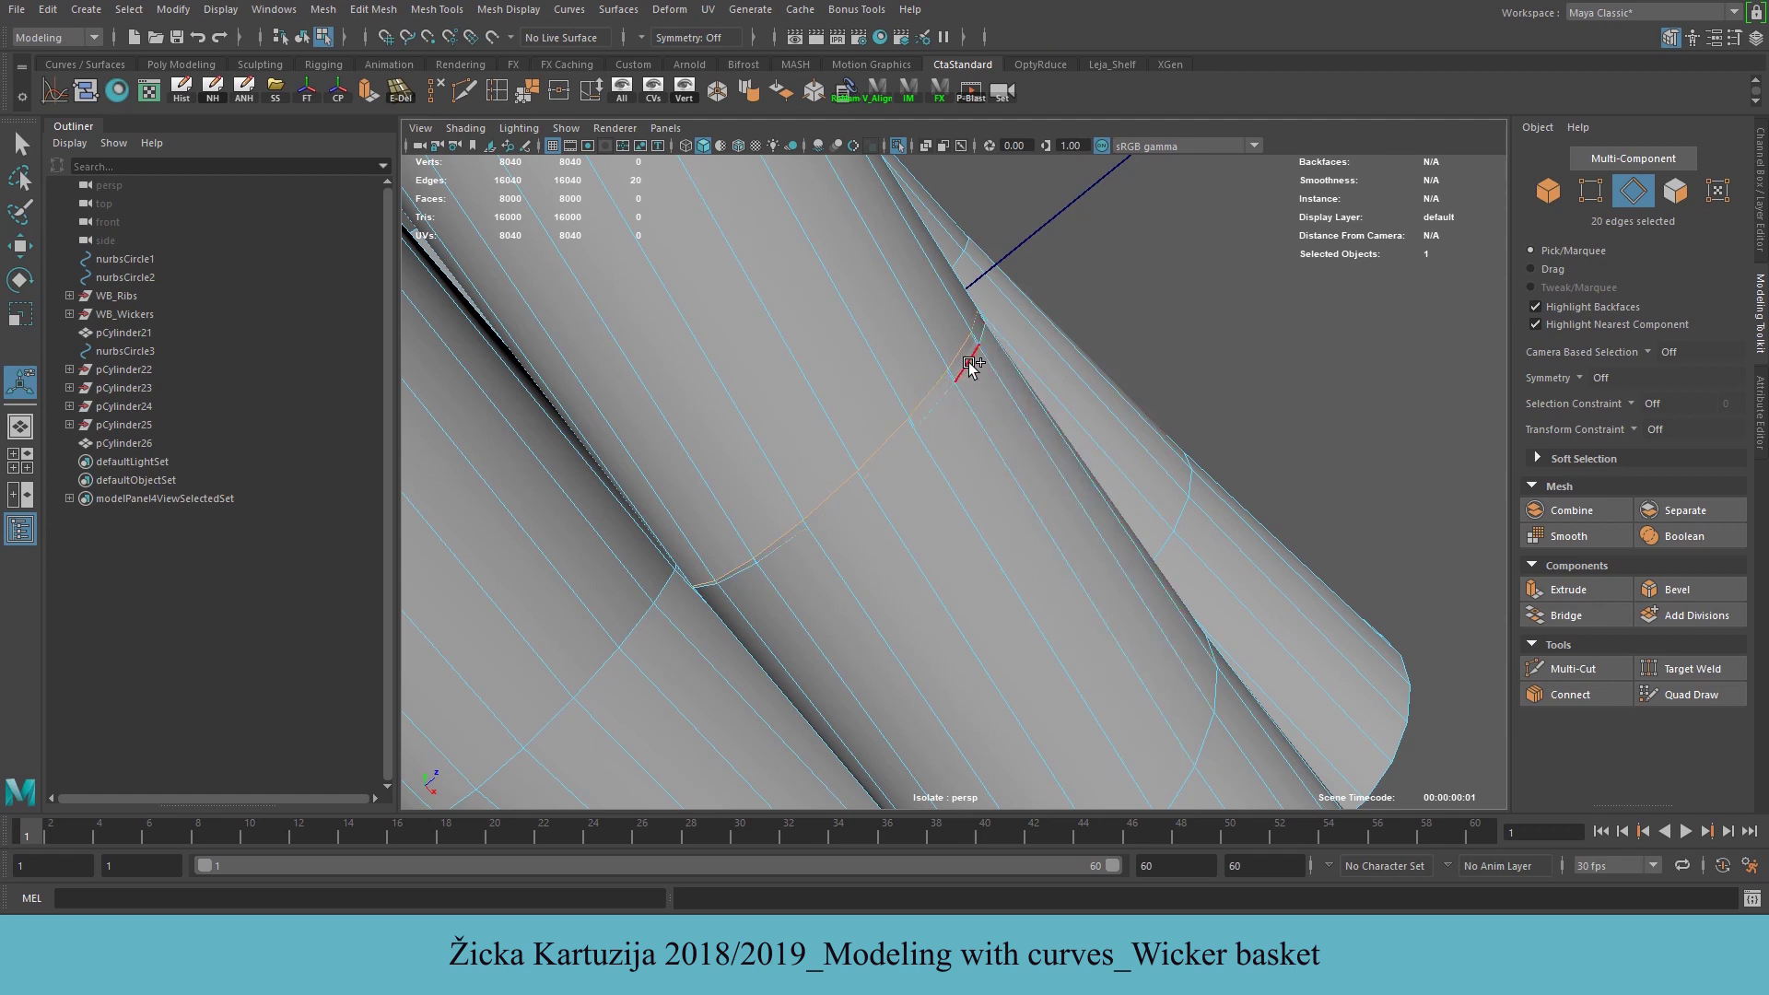
pyautogui.doubleClick(971, 365)
pyautogui.click(373, 9)
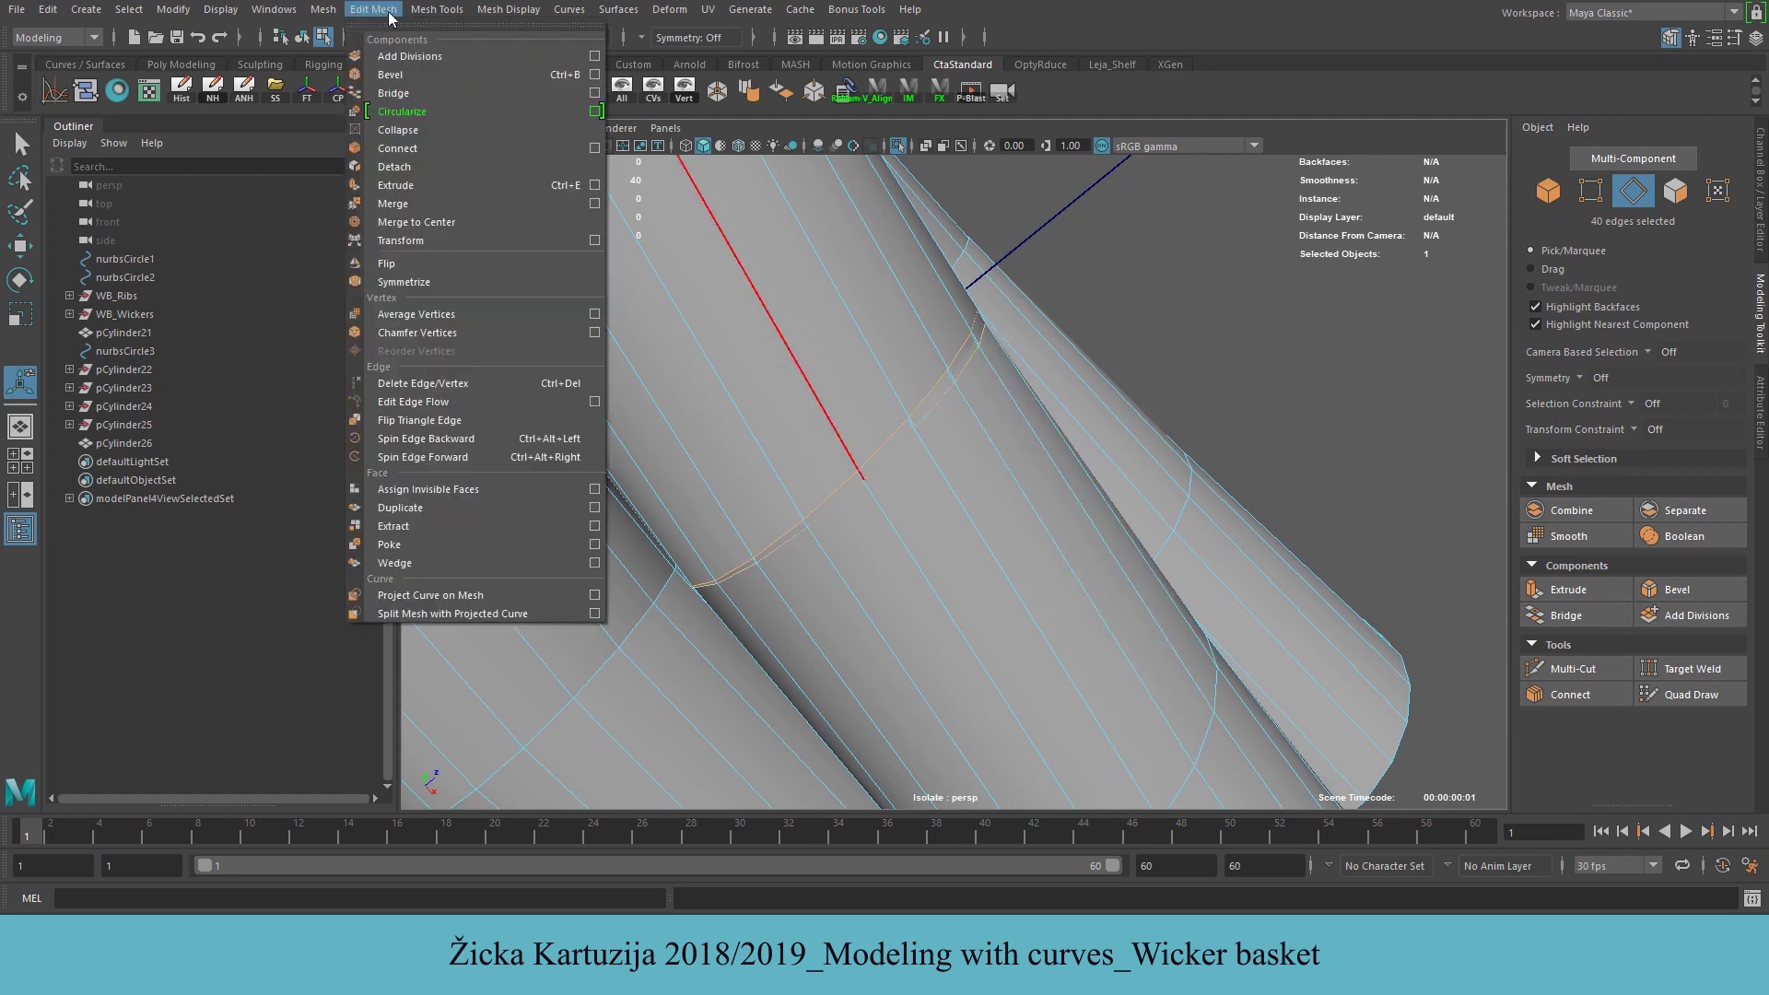
pyautogui.click(411, 203)
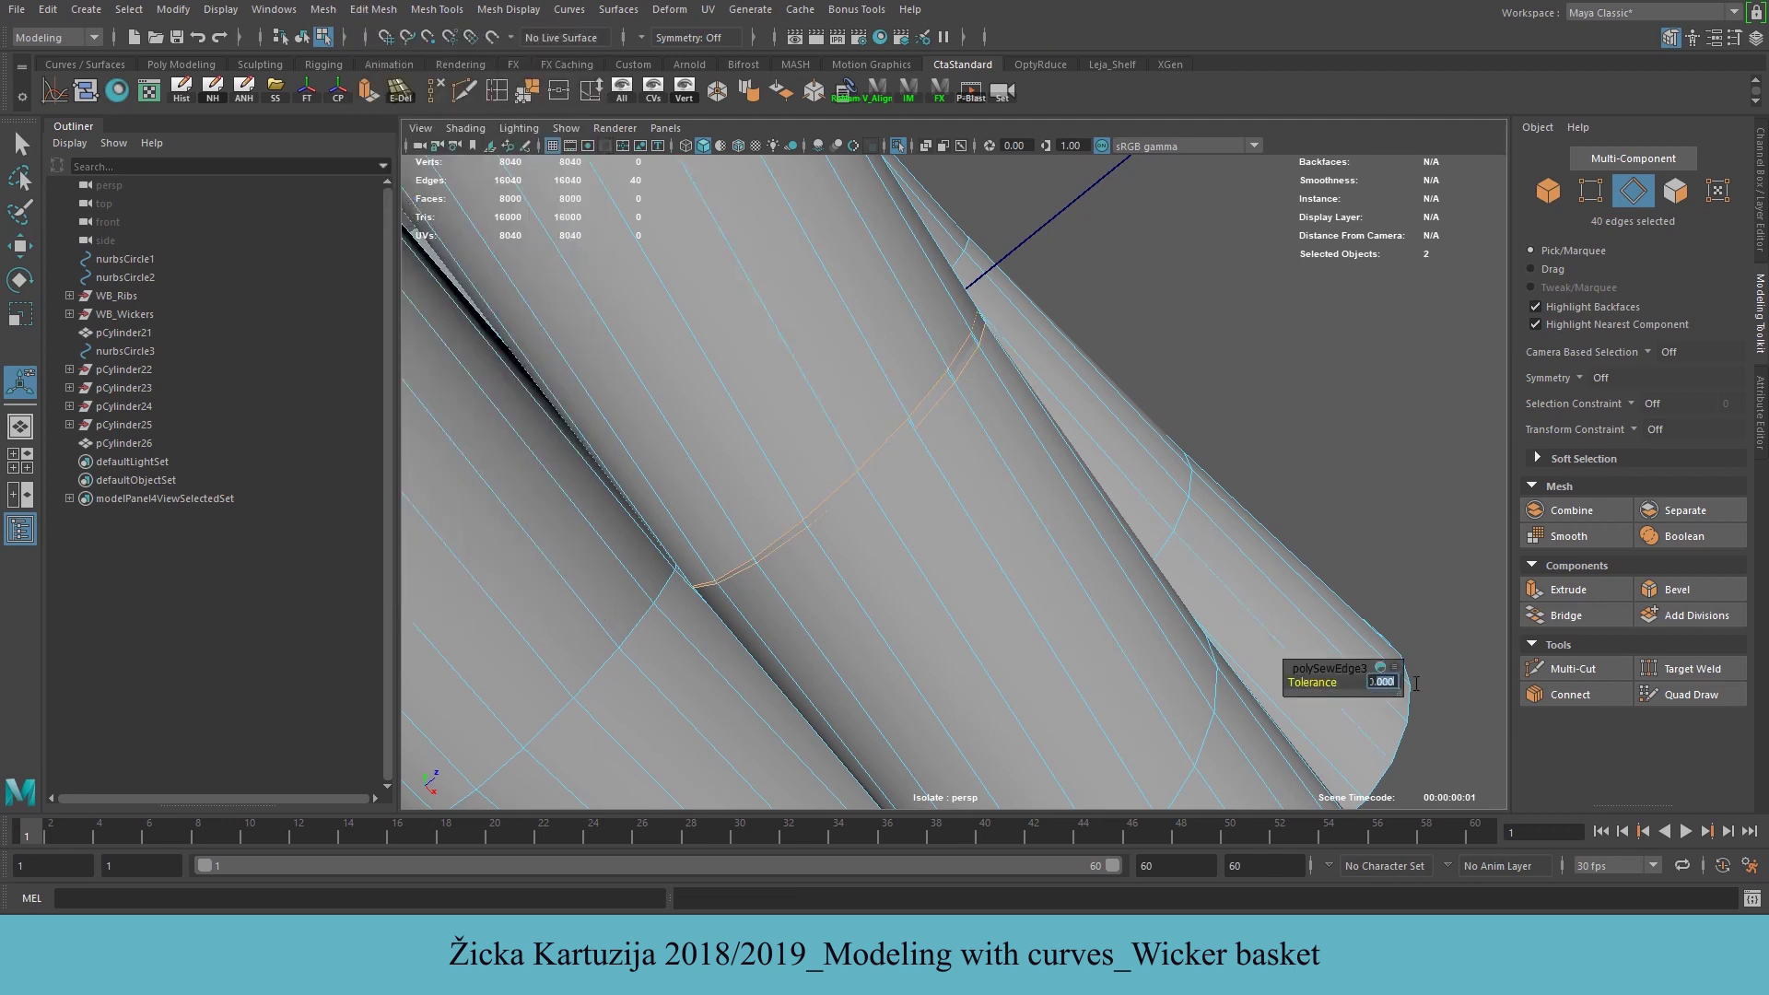
pyautogui.press('Return')
# Select both border edge loops at the lower rear strand's seam and merge them with a tolerance of 0.1
pyautogui.keyDown('alt'); pyautogui.moveTo(1053, 210); pyautogui.dragTo(922, 203); pyautogui.keyUp('alt')
pyautogui.keyDown('alt'); pyautogui.moveTo(955, 270); pyautogui.dragTo(932, 457); pyautogui.keyUp('alt')
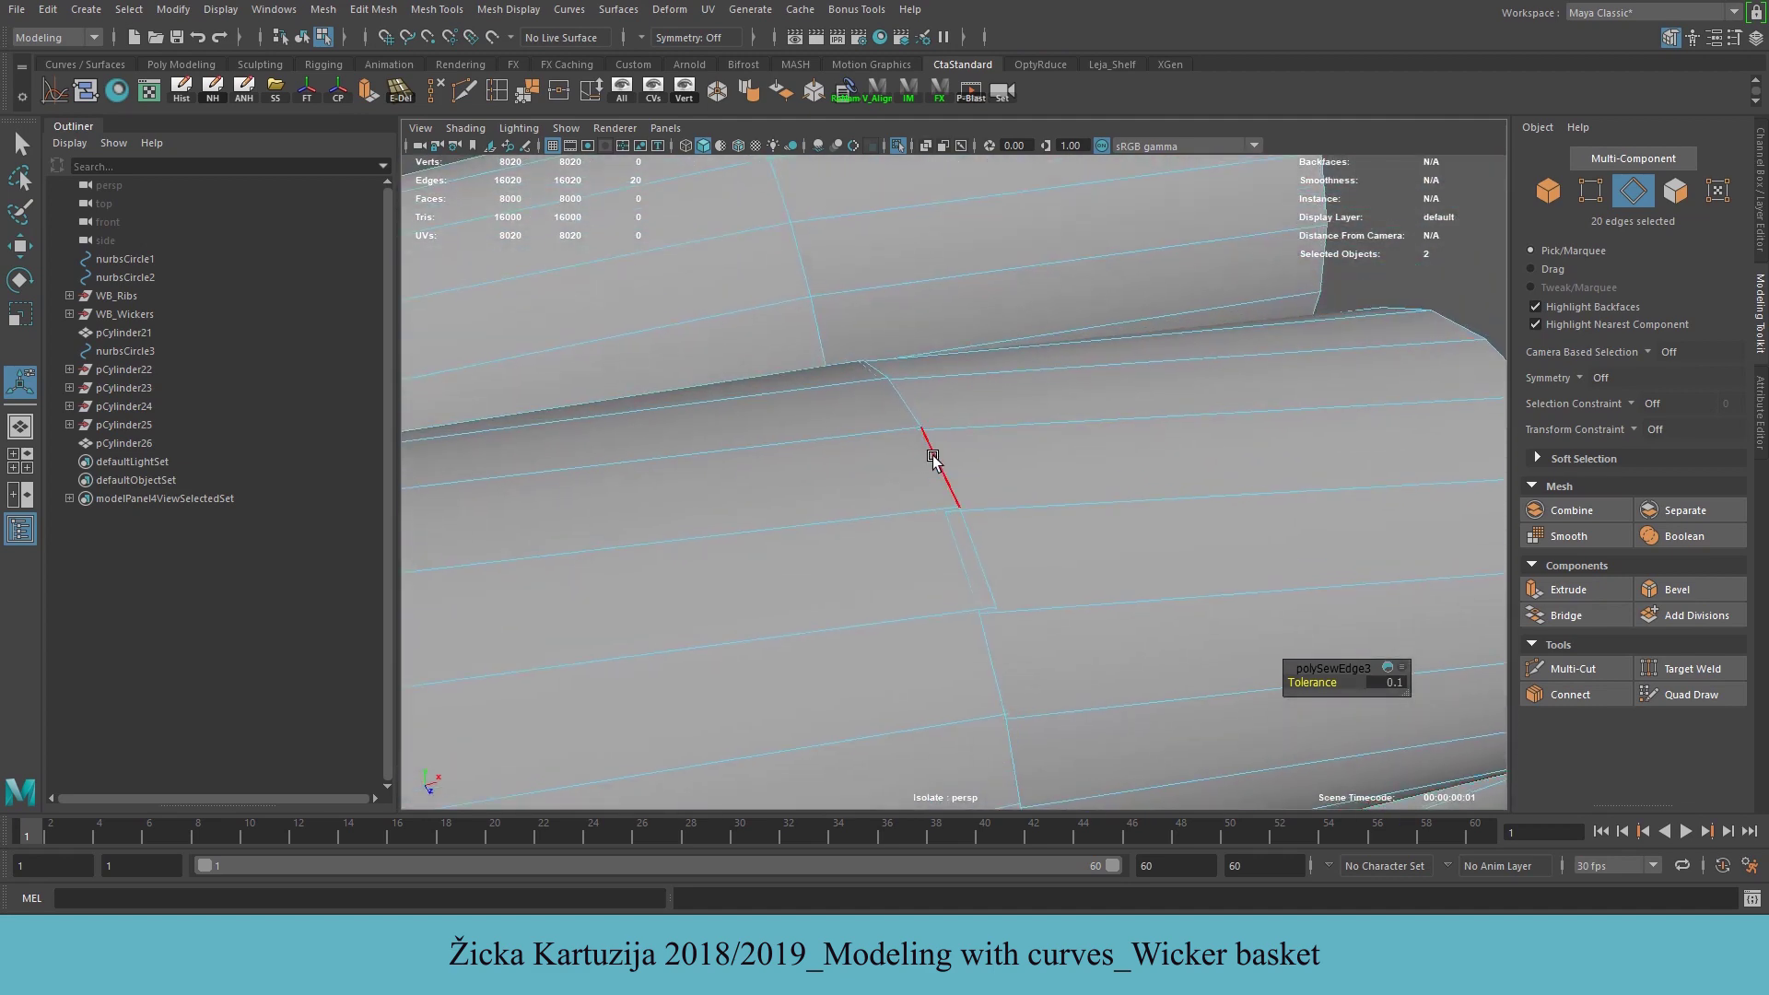
pyautogui.click(932, 455)
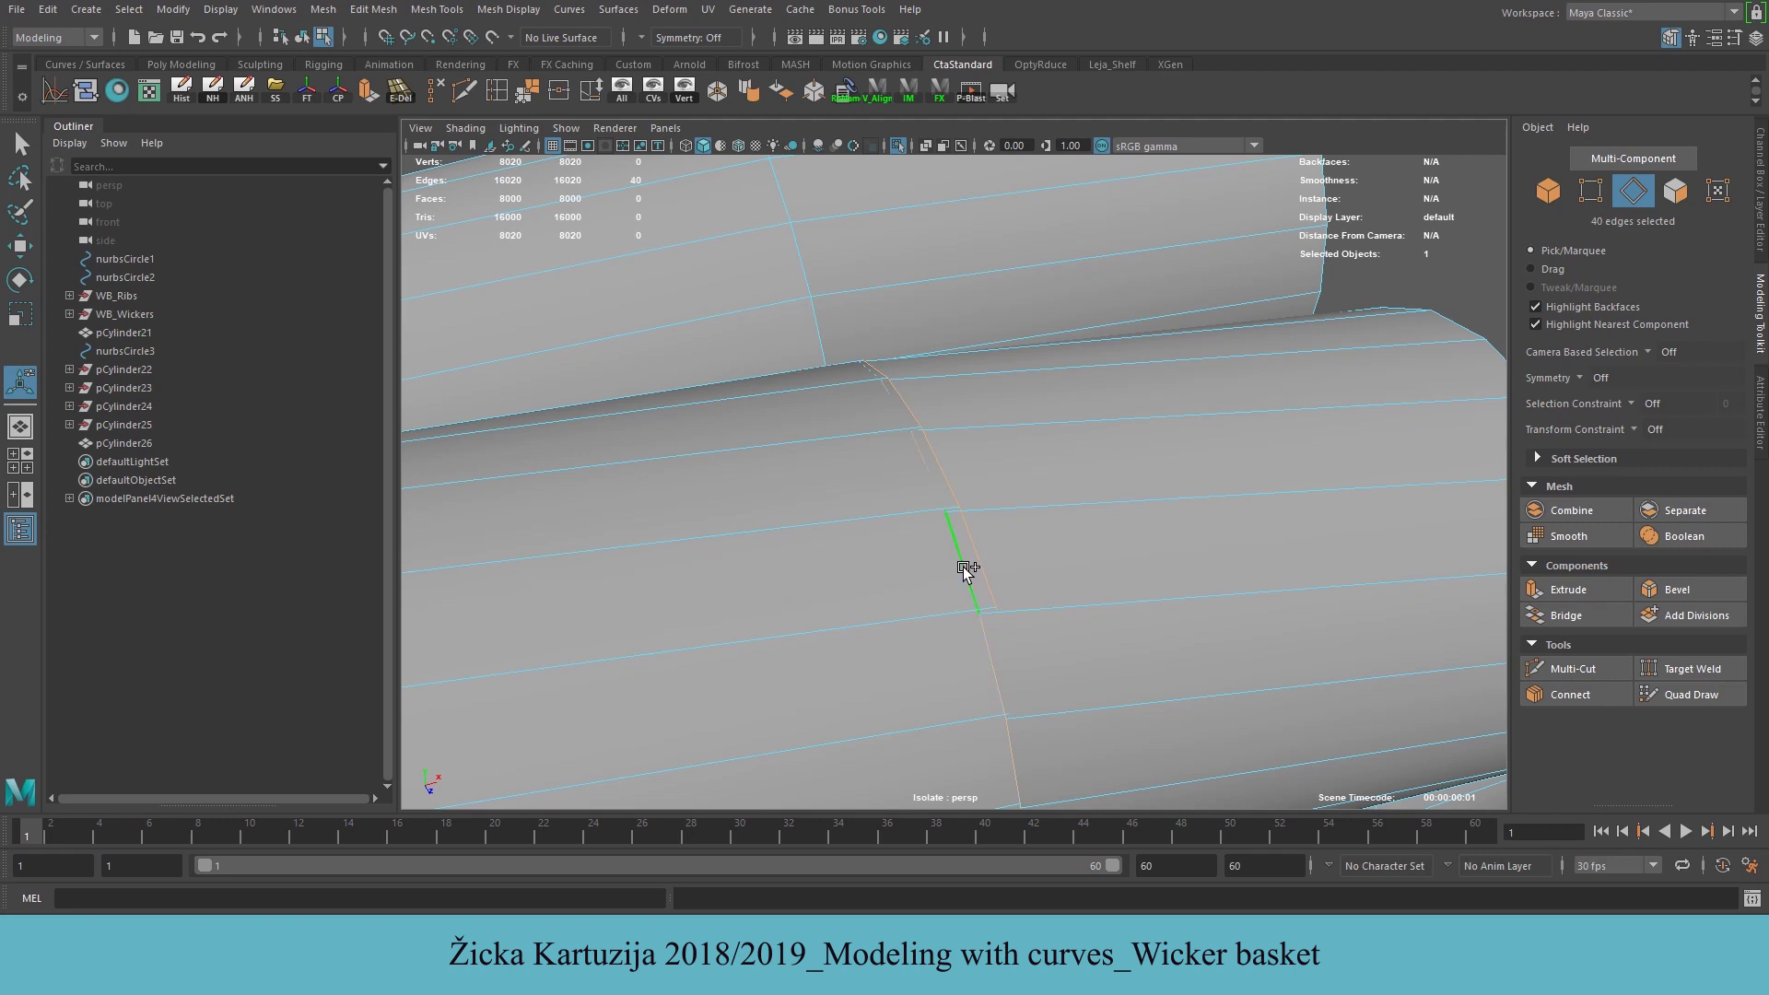
pyautogui.click(356, 11)
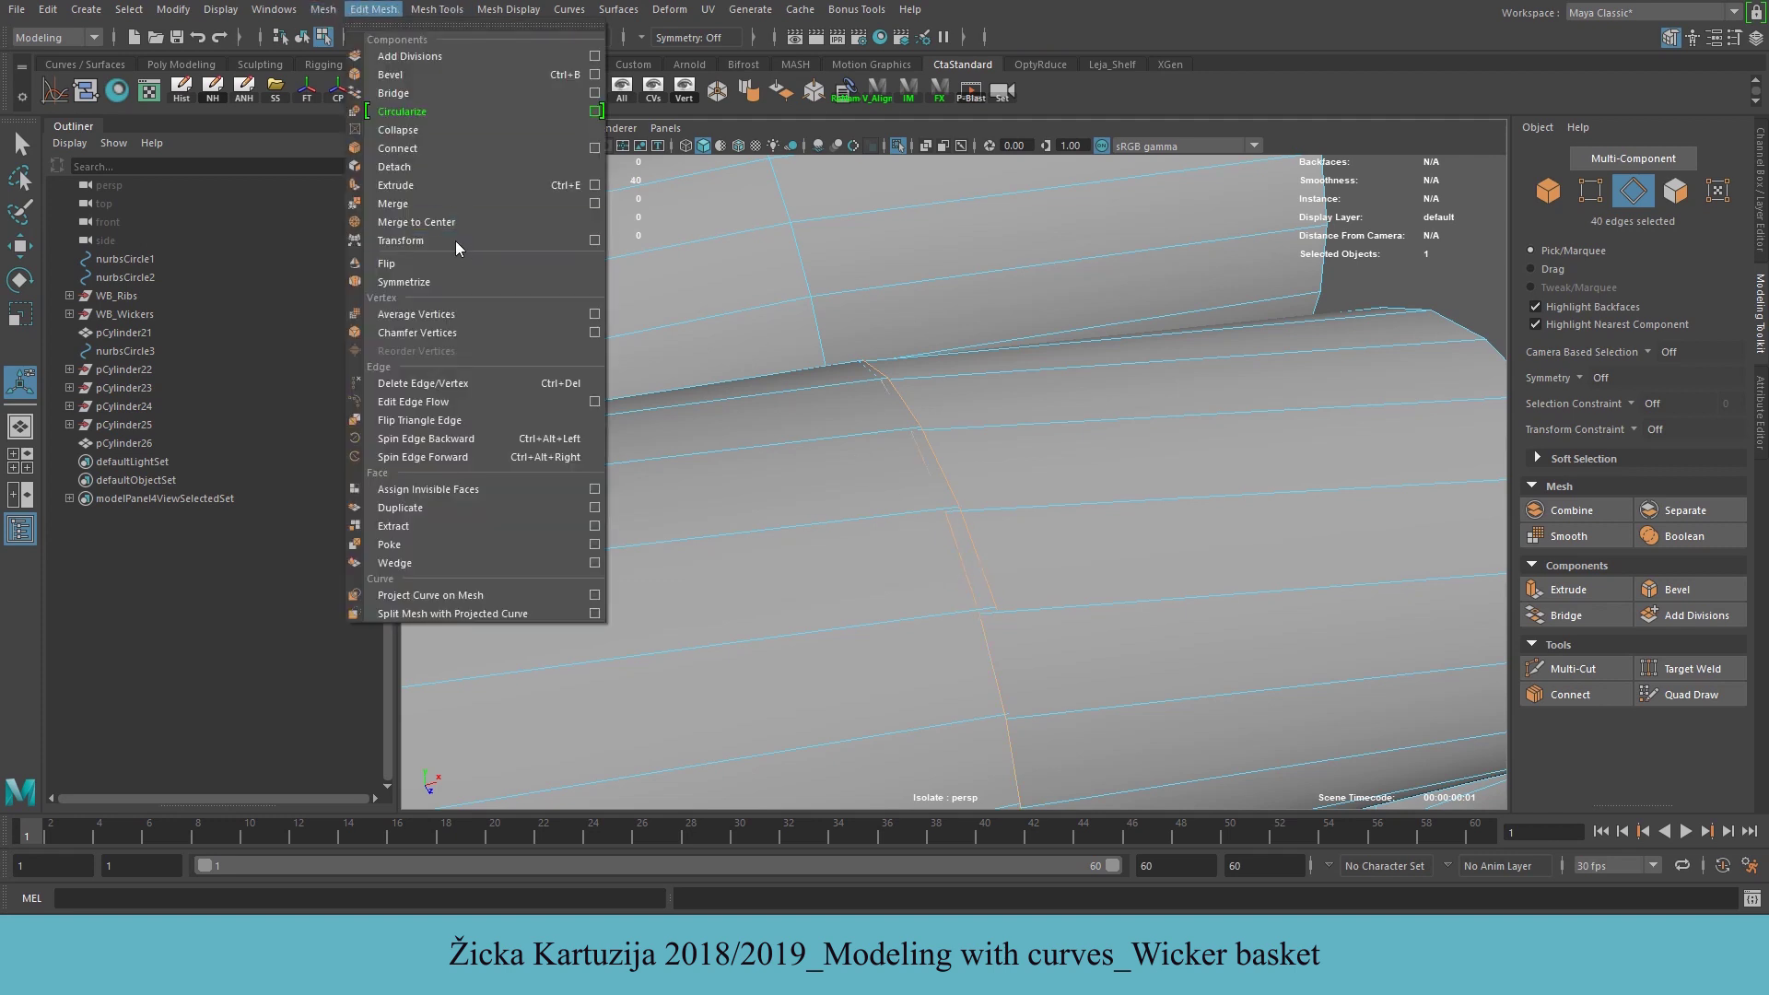
pyautogui.click(432, 203)
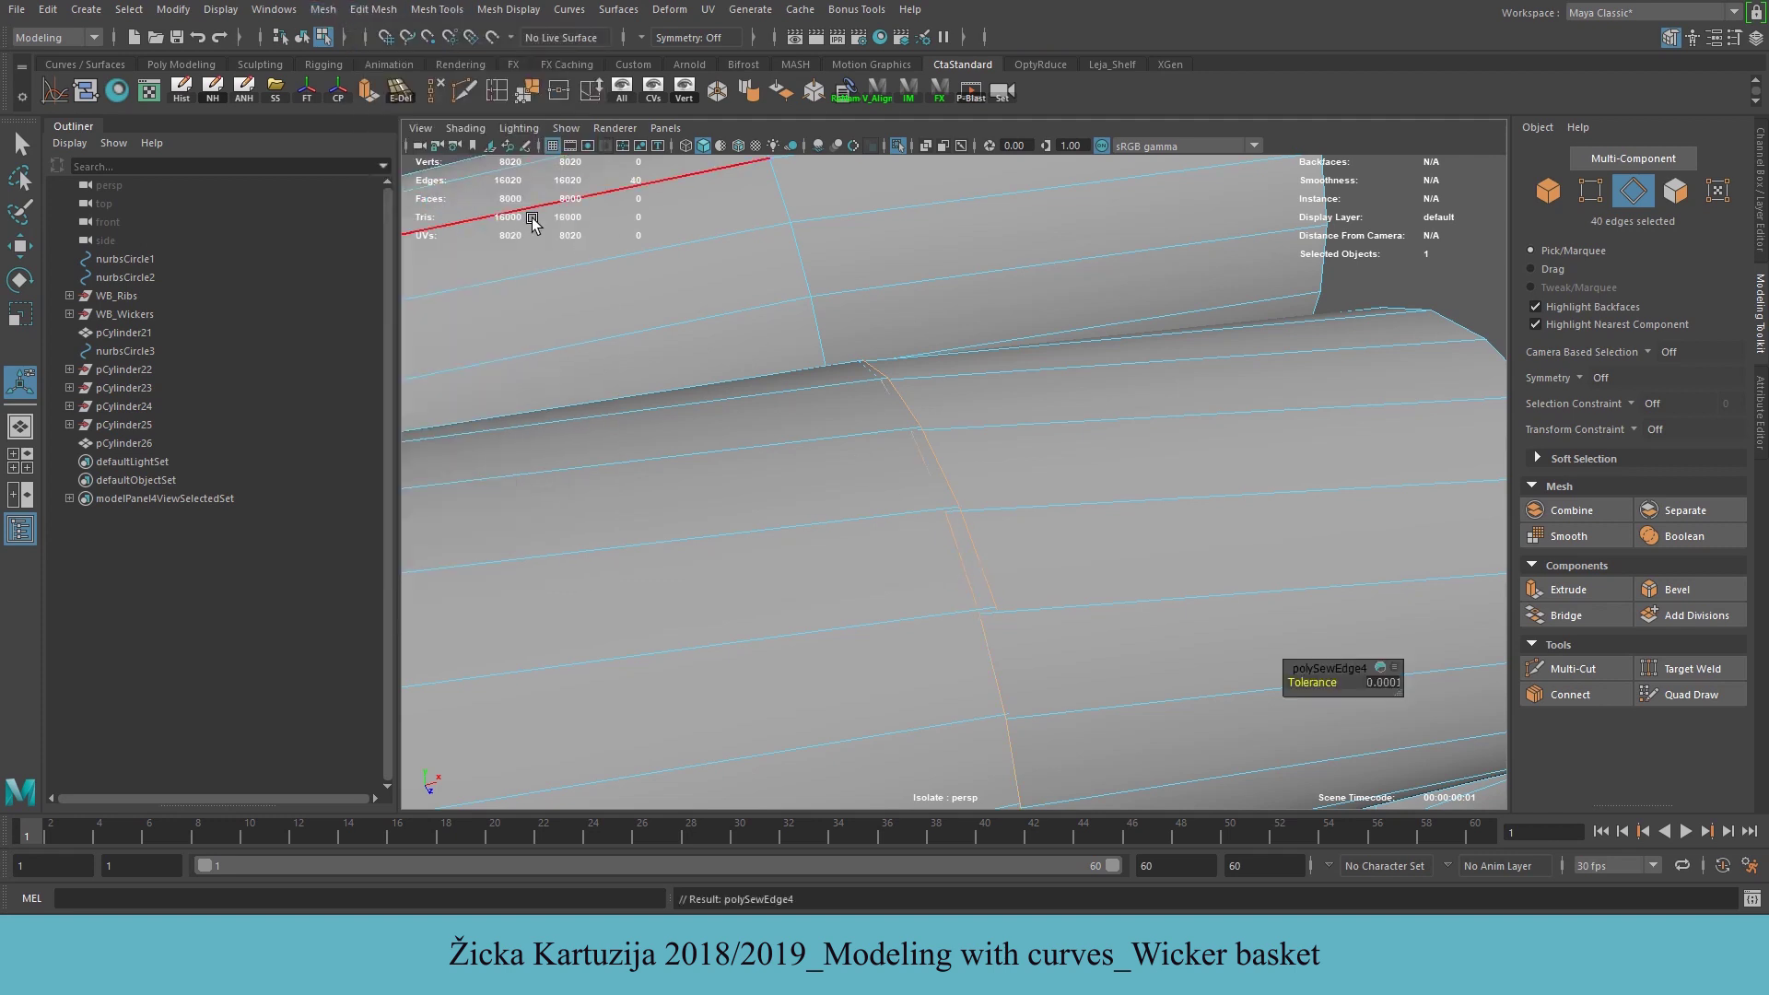
pyautogui.click(1379, 682)
pyautogui.write('0.1')
pyautogui.press('Return')
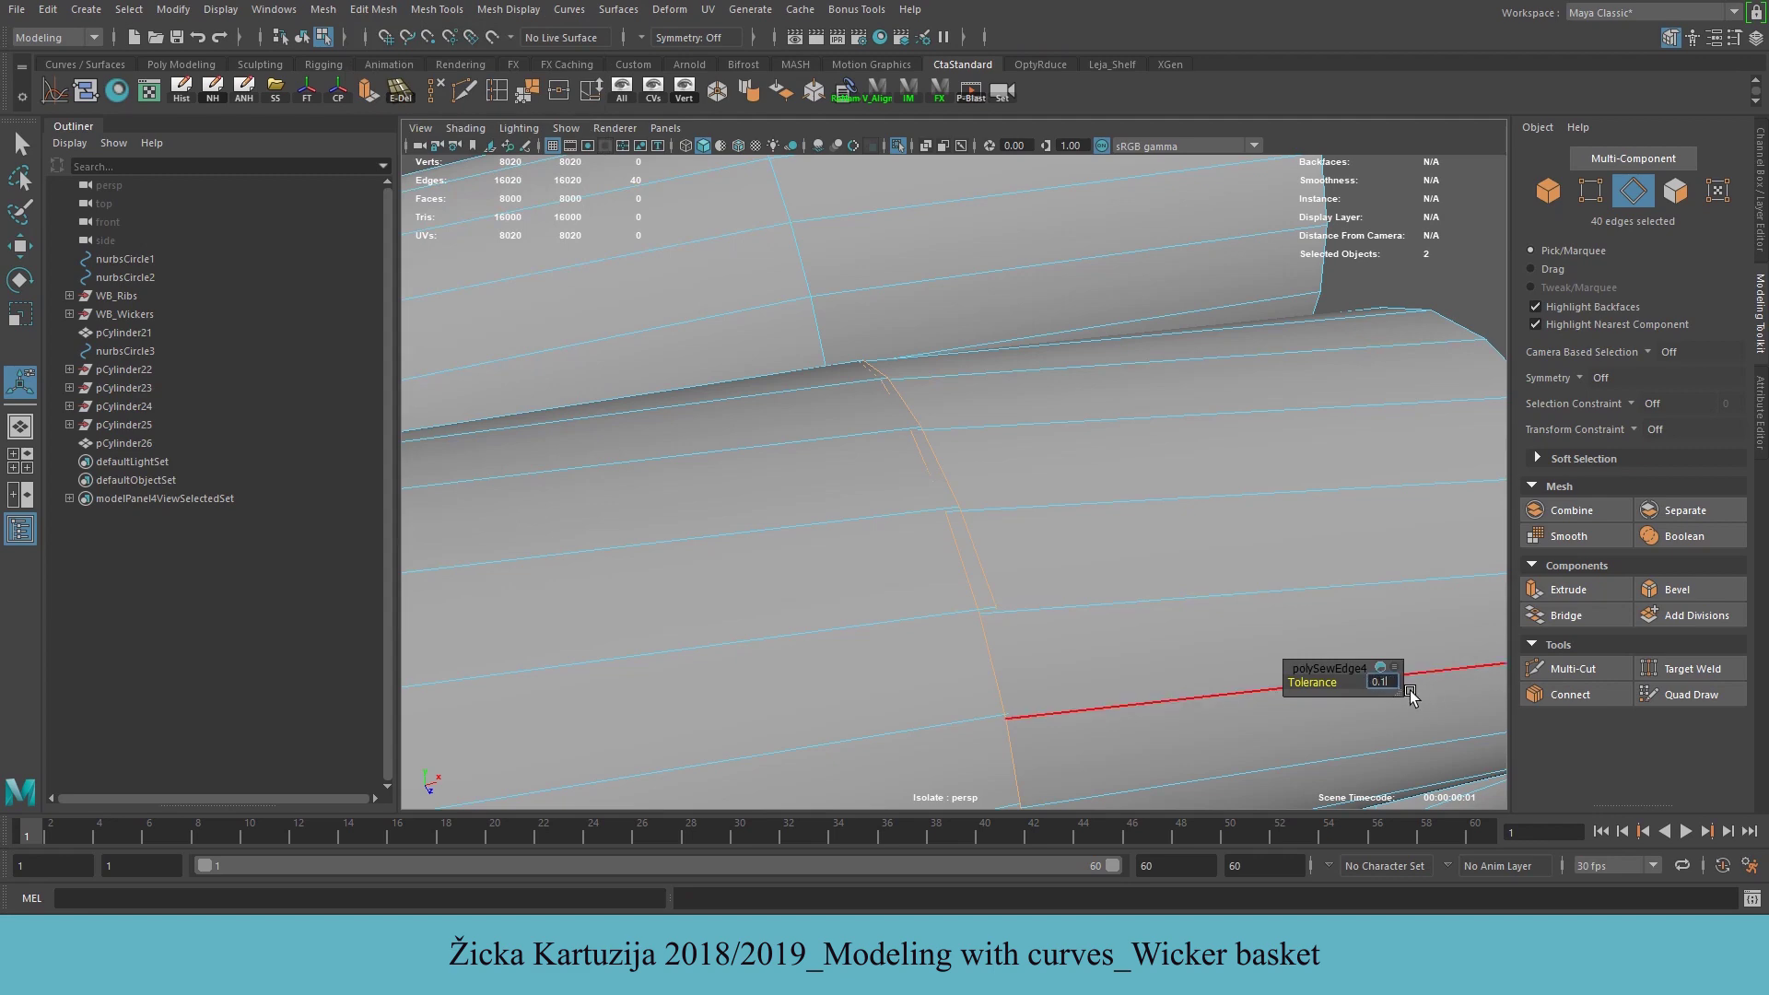
# Return to object selection, turn off isolation and frame the whole twisted ring
pyautogui.scroll(-6, 1018, 604)
pyautogui.keyDown('alt'); pyautogui.moveTo(814, 600); pyautogui.dragTo(1003, 332); pyautogui.keyUp('alt')
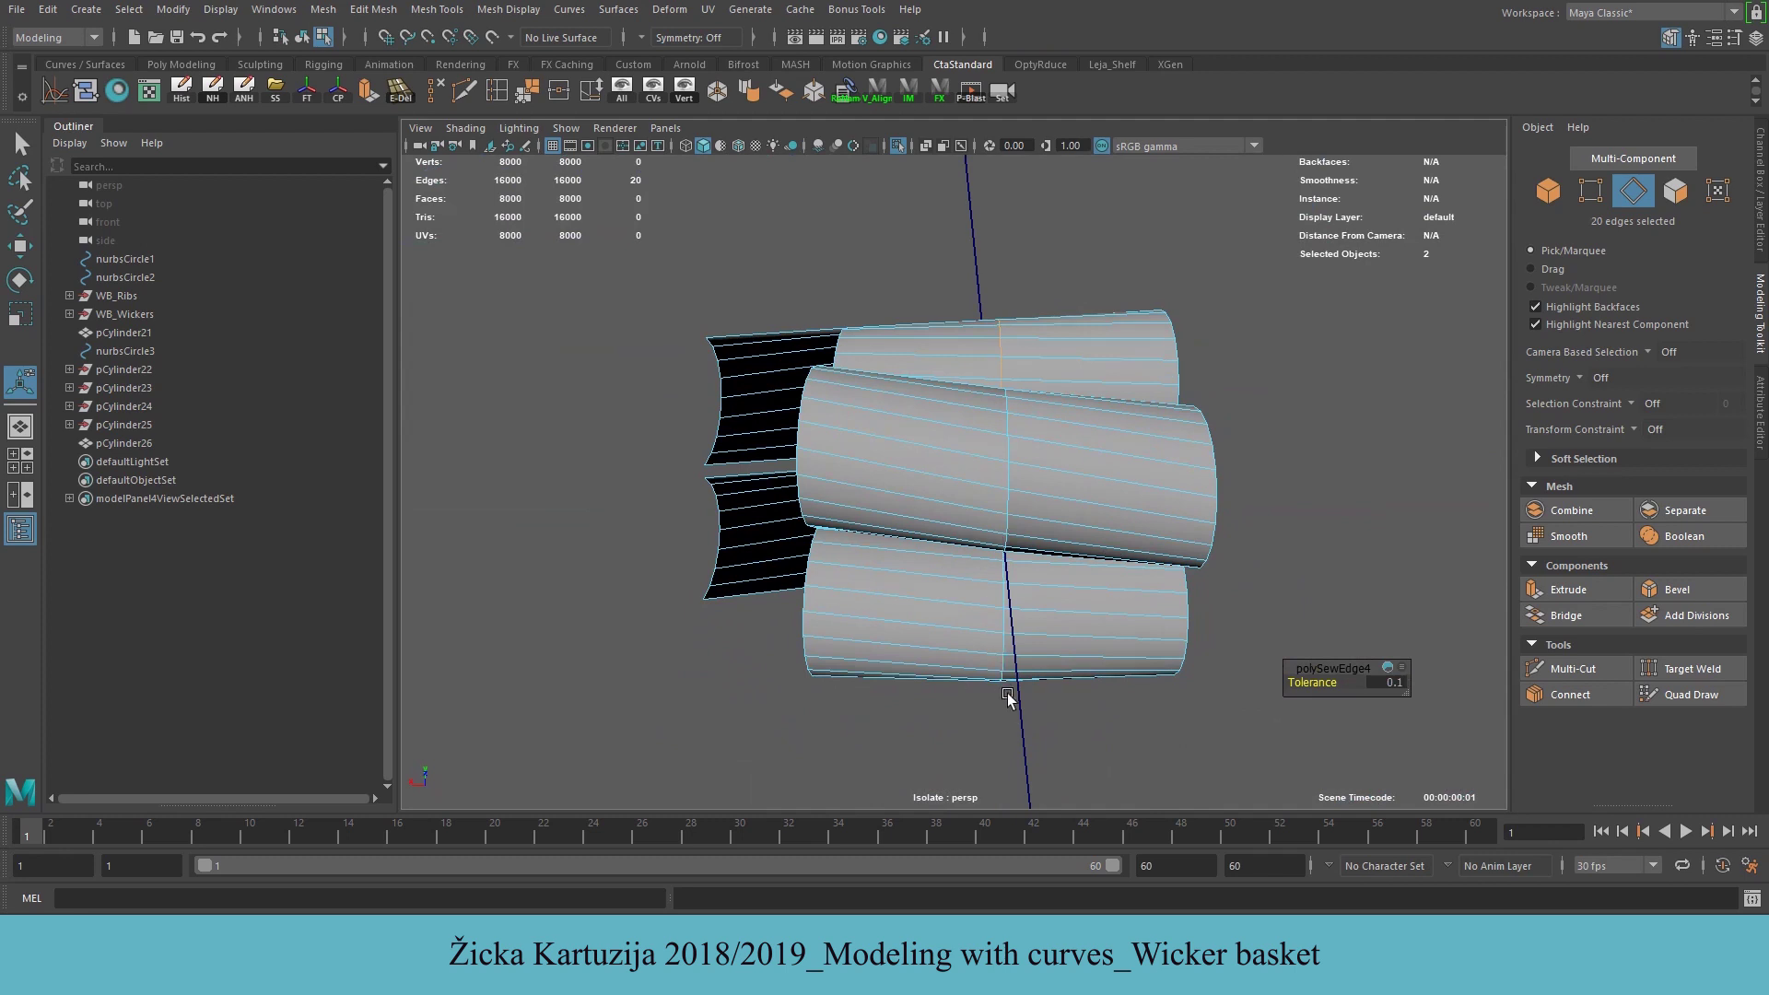
pyautogui.click(1548, 190)
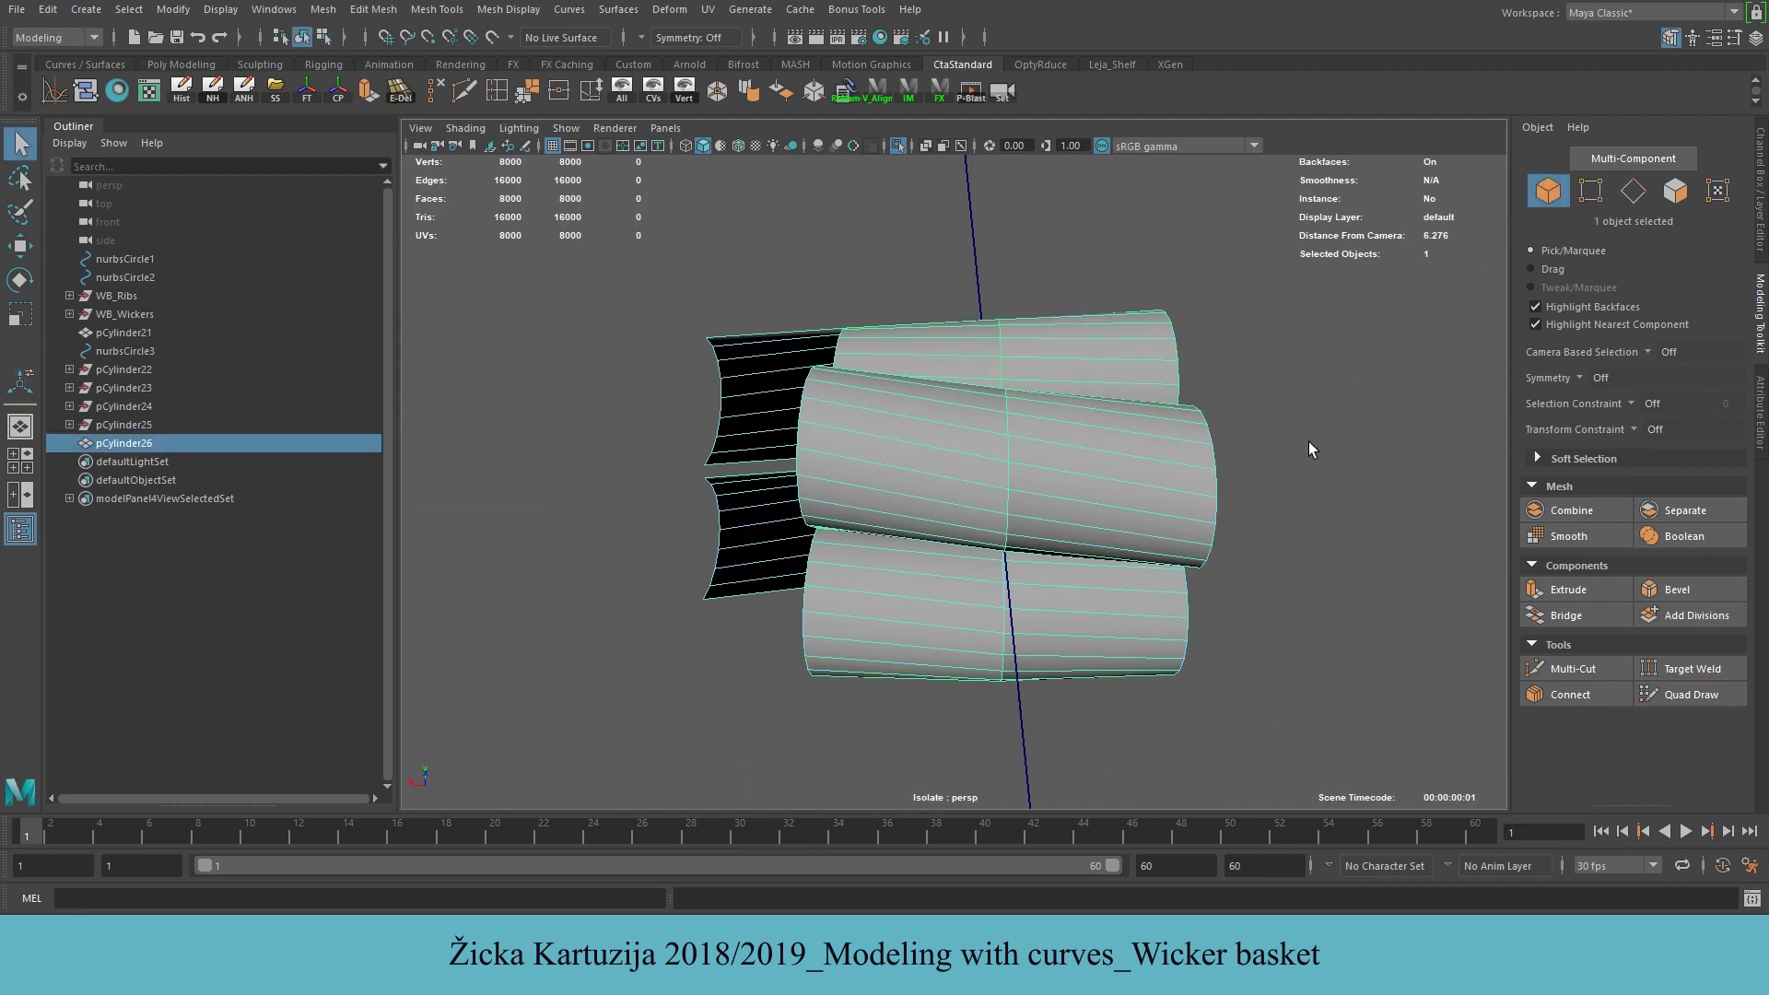
pyautogui.hotkey('ctrl', '1')
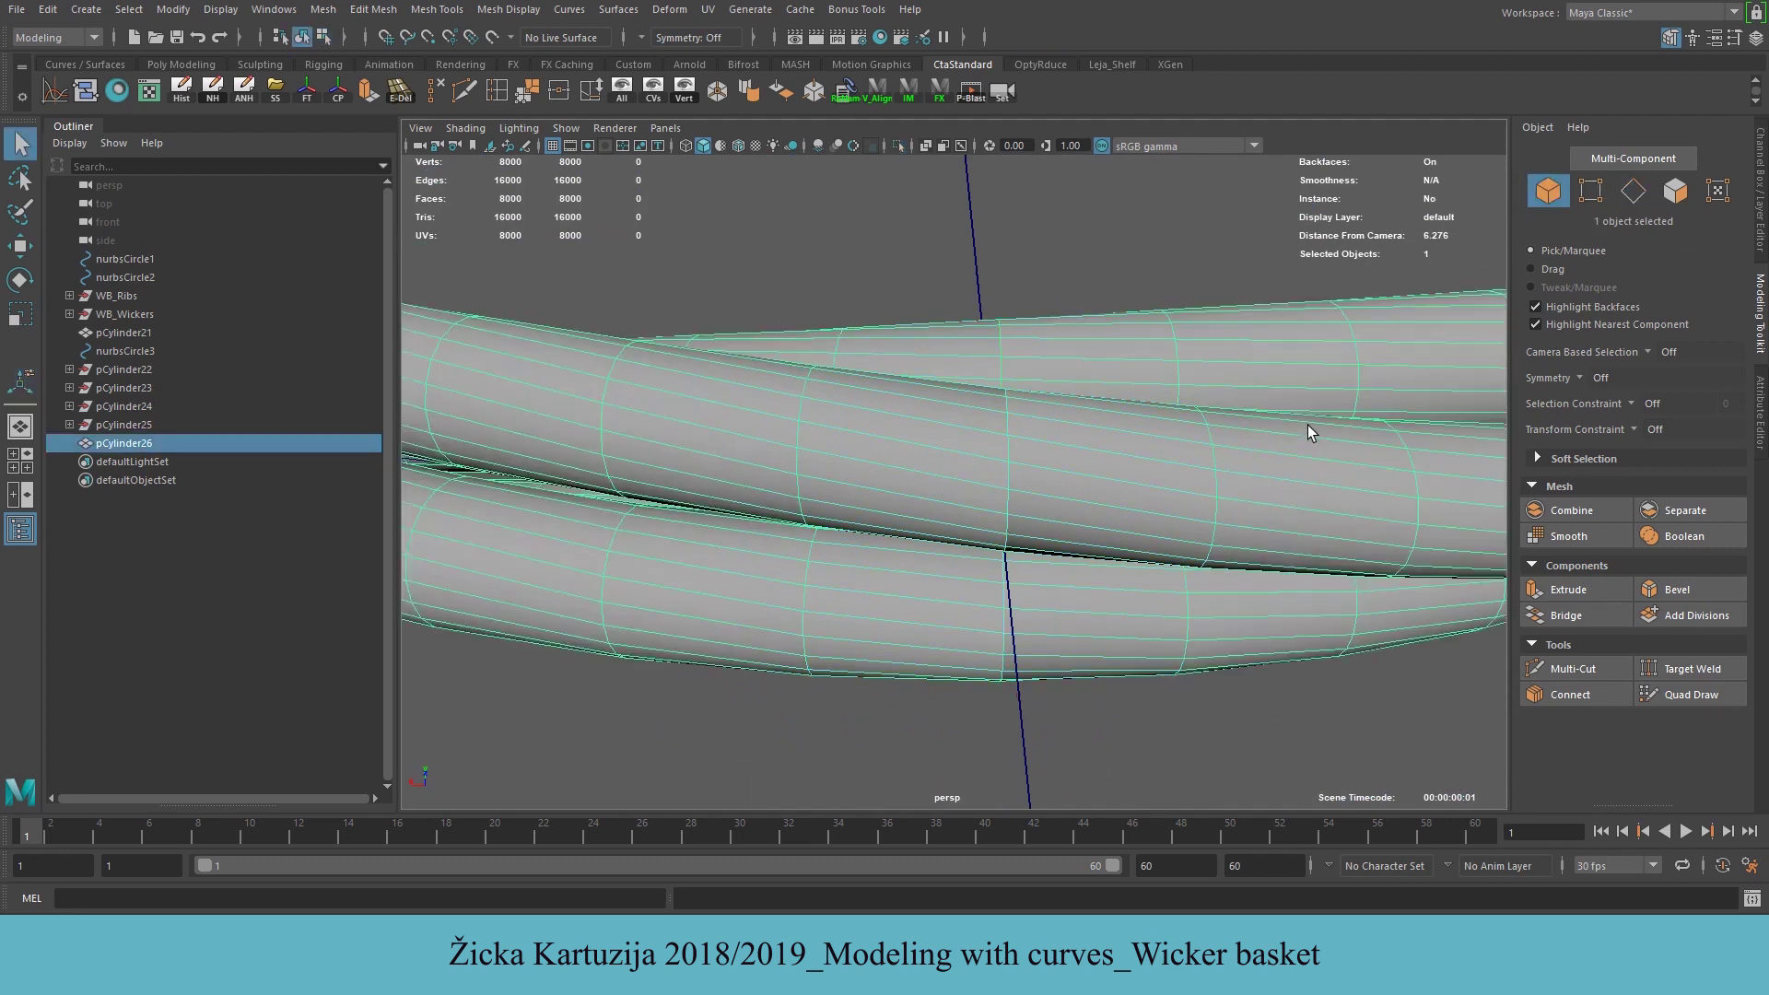
pyautogui.press('f')
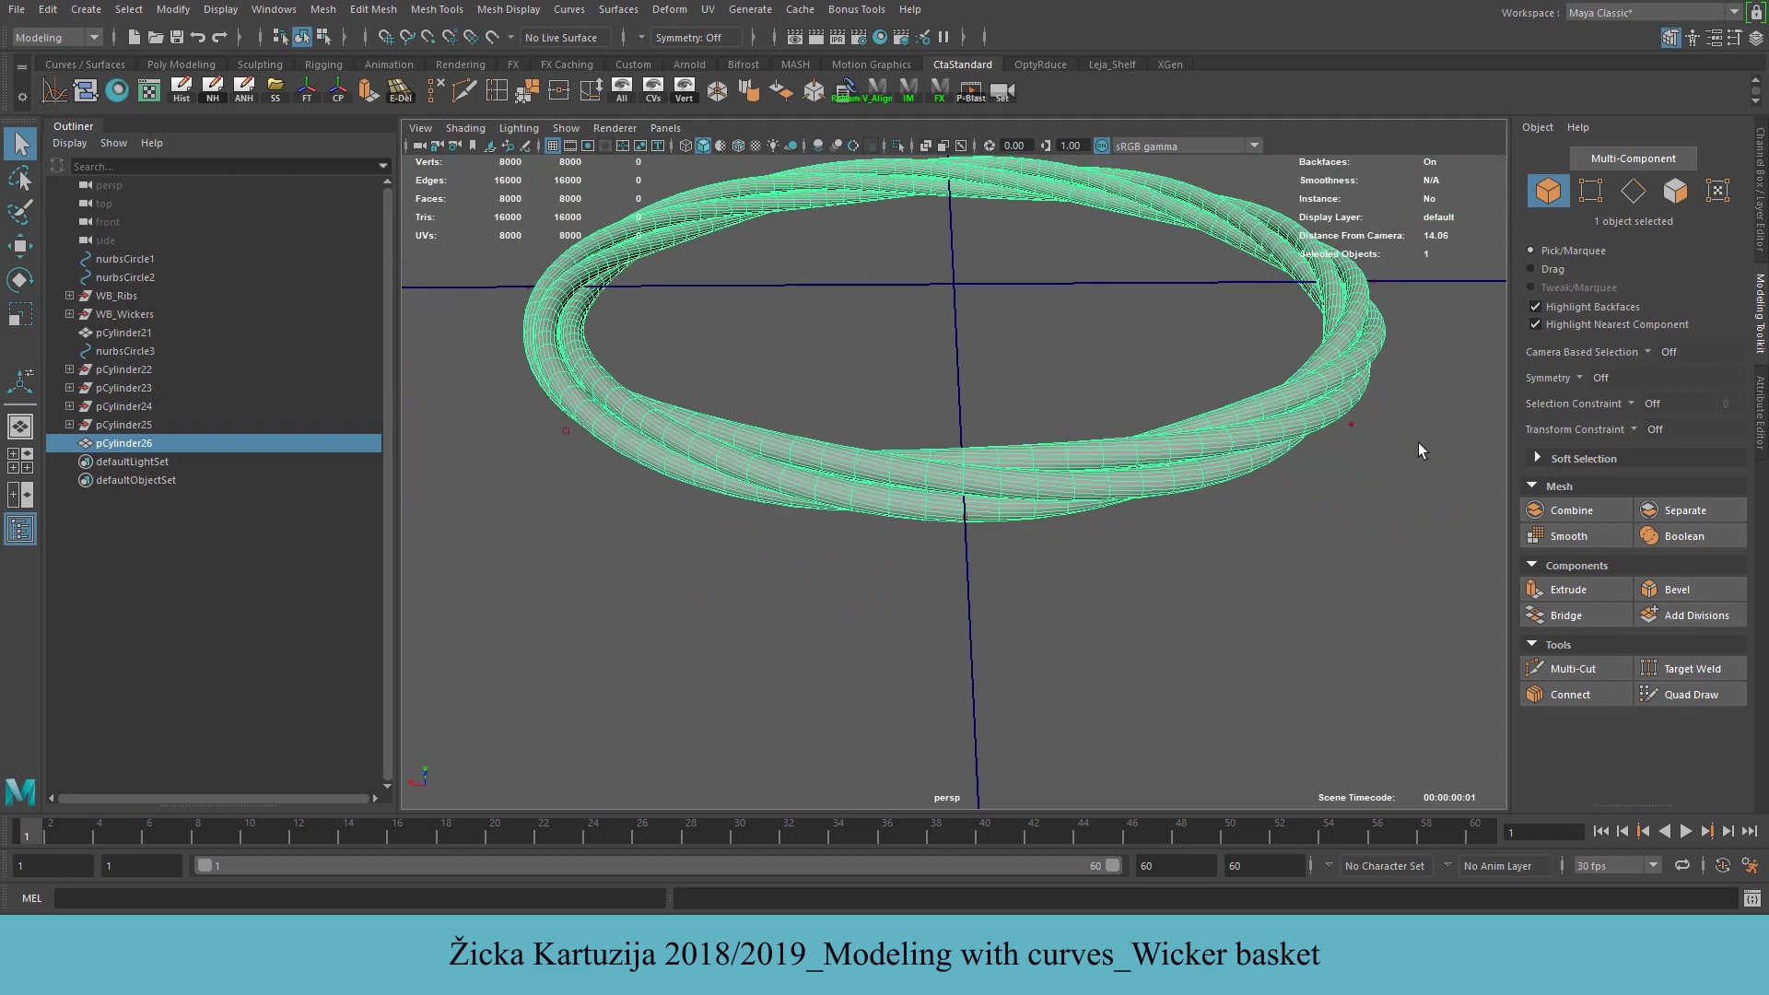
# Soften all edges of the twisted ring to smooth the shading across its merged seams
pyautogui.click(1469, 502)
pyautogui.keyDown('alt'); pyautogui.moveTo(958, 513); pyautogui.dragTo(1456, 501, button='right'); pyautogui.keyUp('alt')
pyautogui.keyDown('alt'); pyautogui.moveTo(1050, 472); pyautogui.dragTo(1004, 451); pyautogui.keyUp('alt')
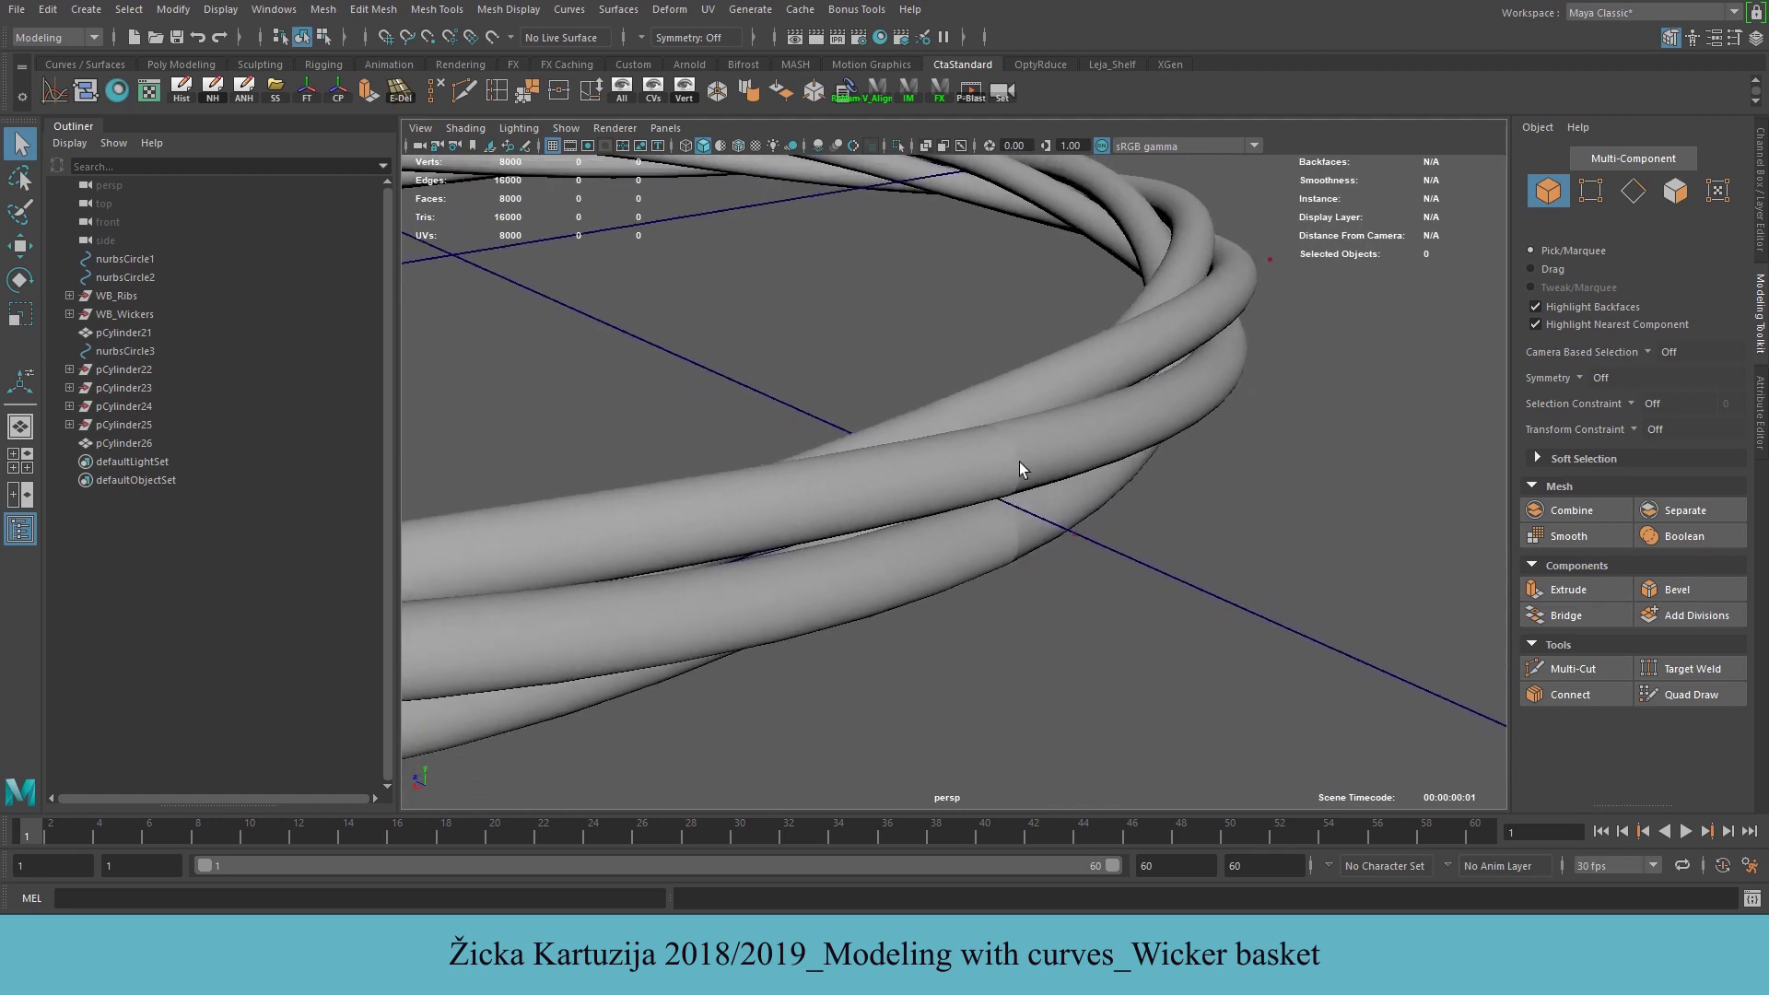
pyautogui.click(1074, 434)
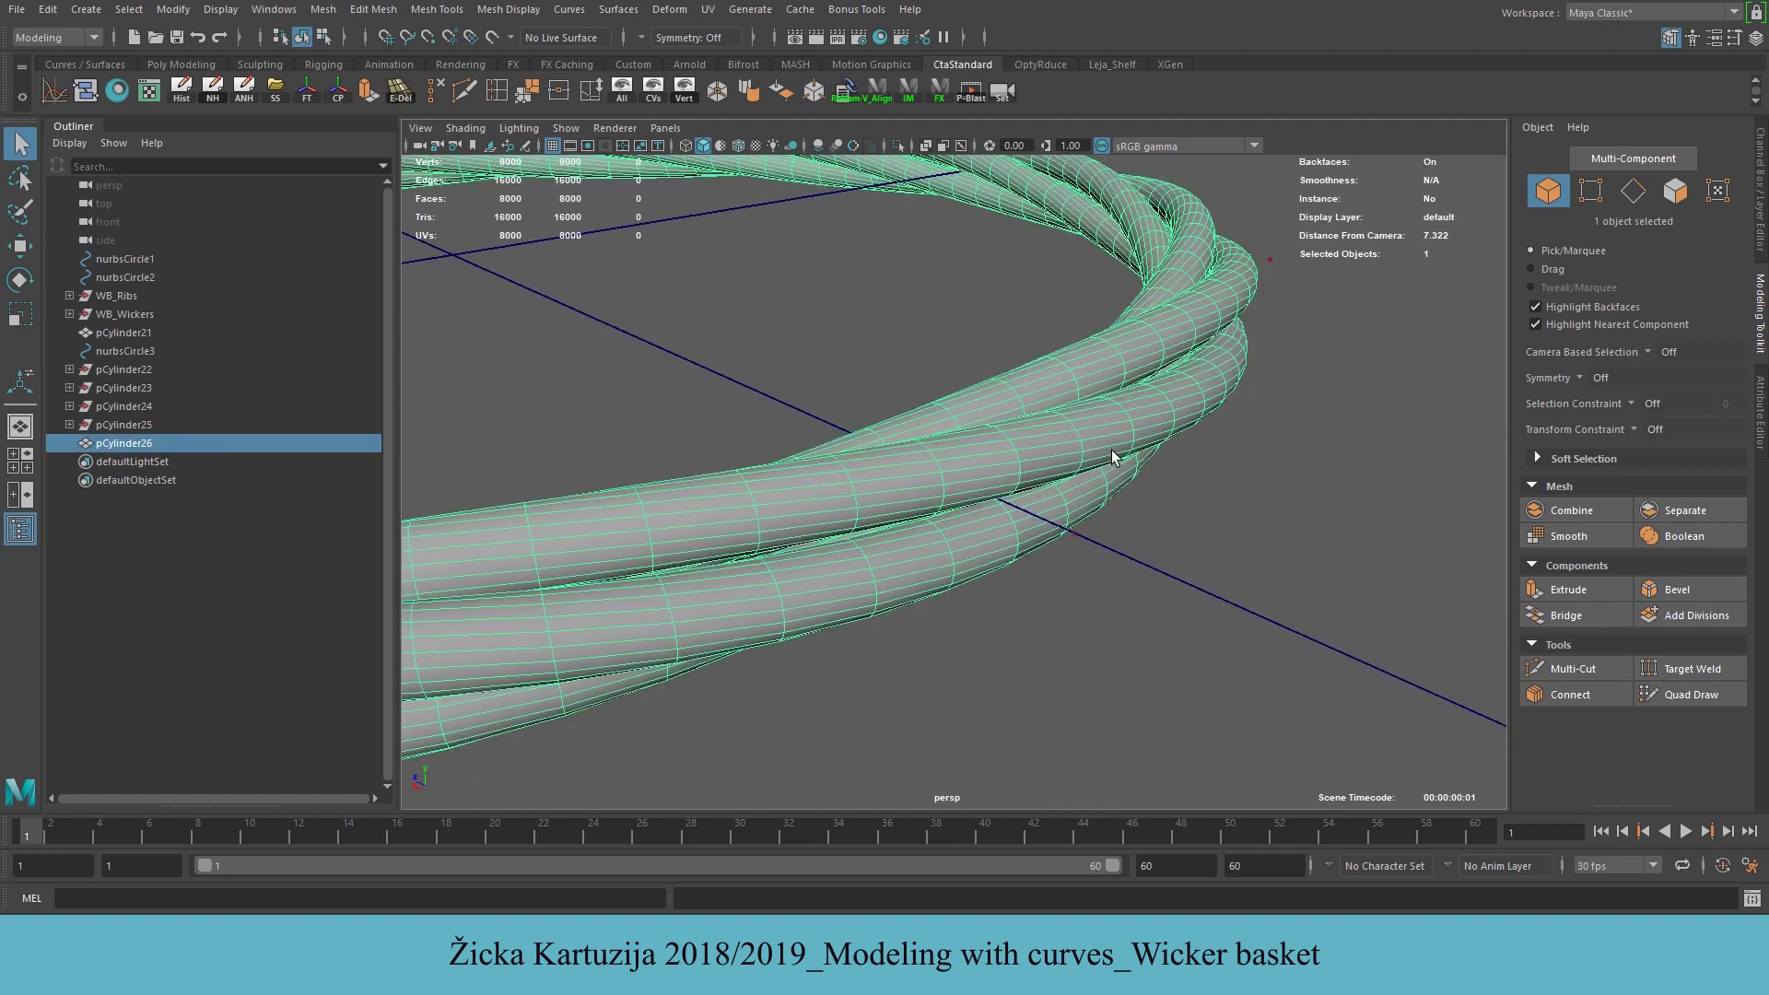
pyautogui.click(507, 10)
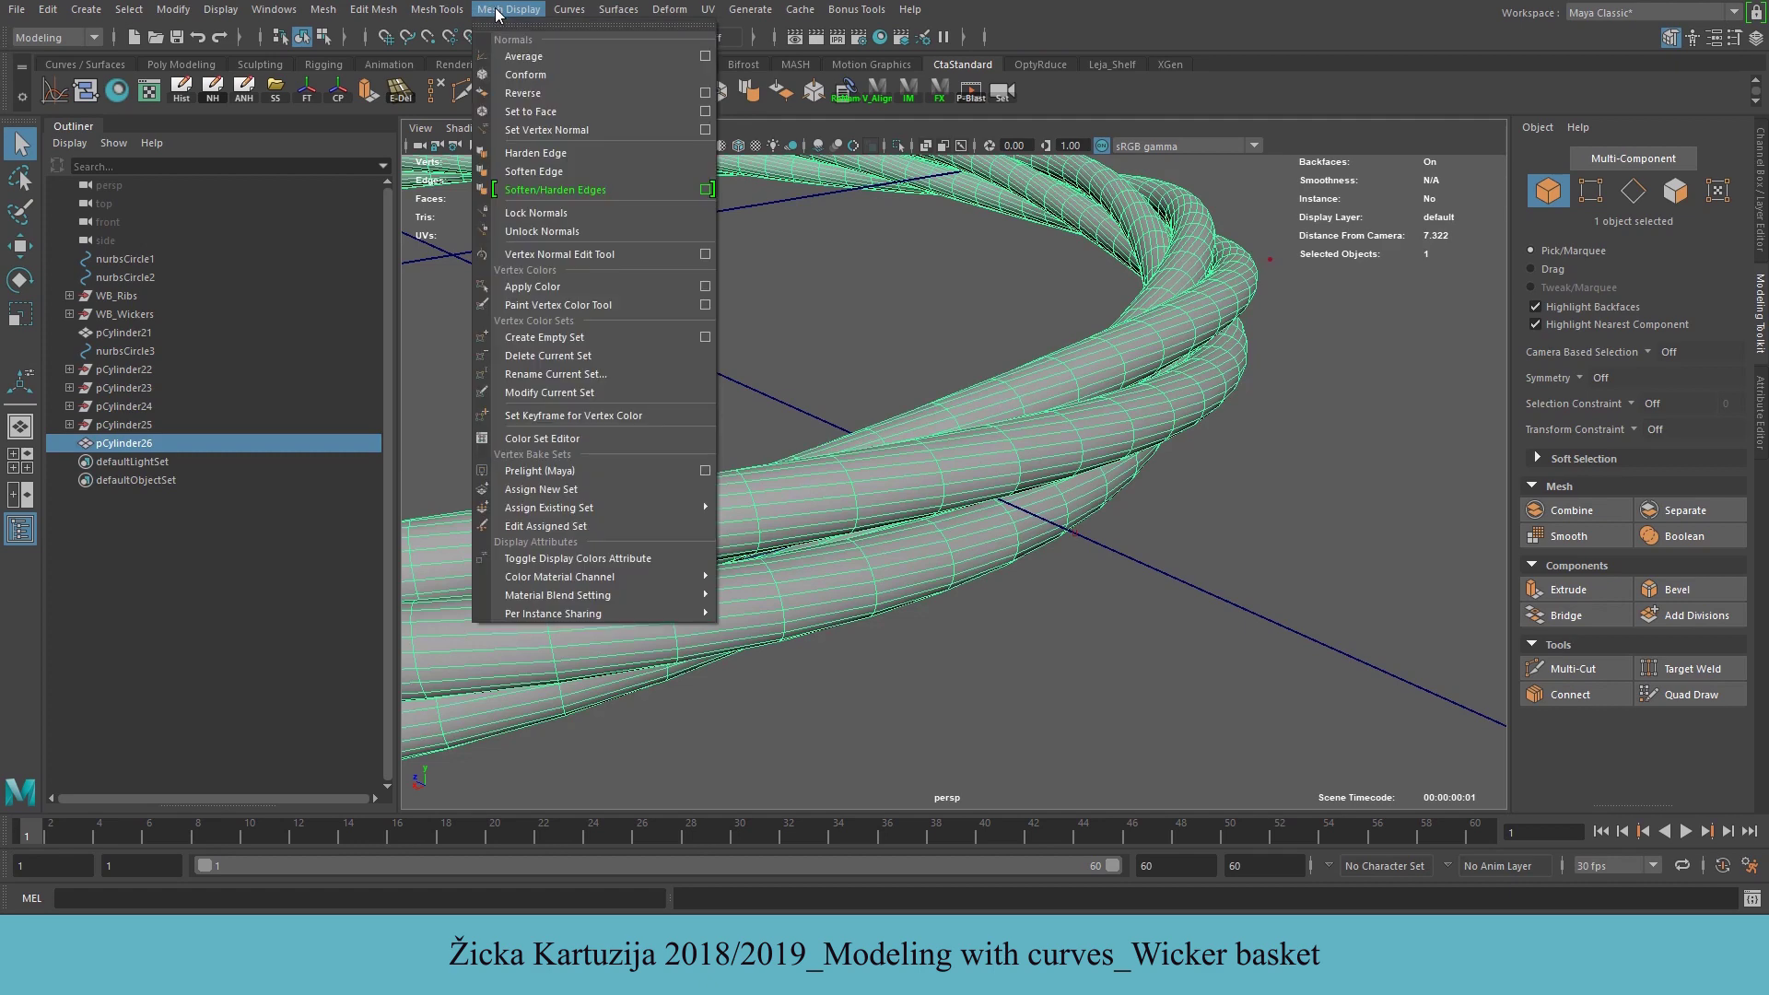
pyautogui.click(566, 171)
pyautogui.click(1315, 616)
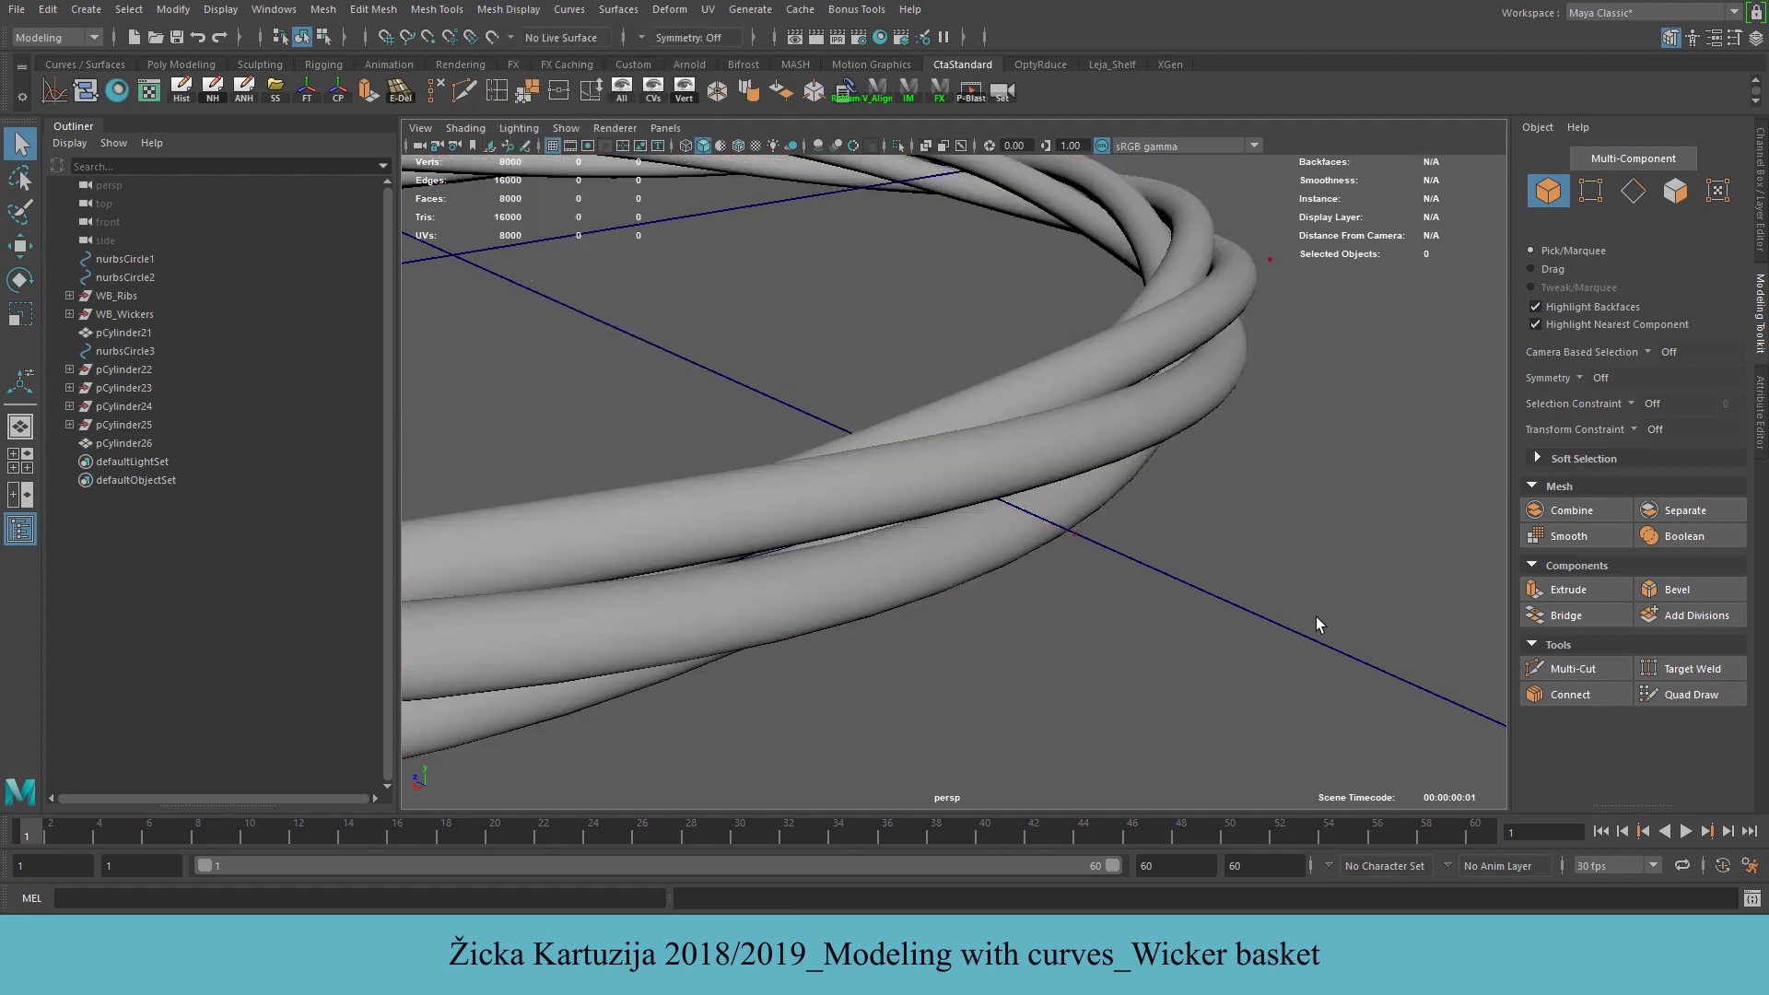
# Make the Bottom, Wickers and Ribs display layers visible again
pyautogui.scroll(-5, 1108, 588)
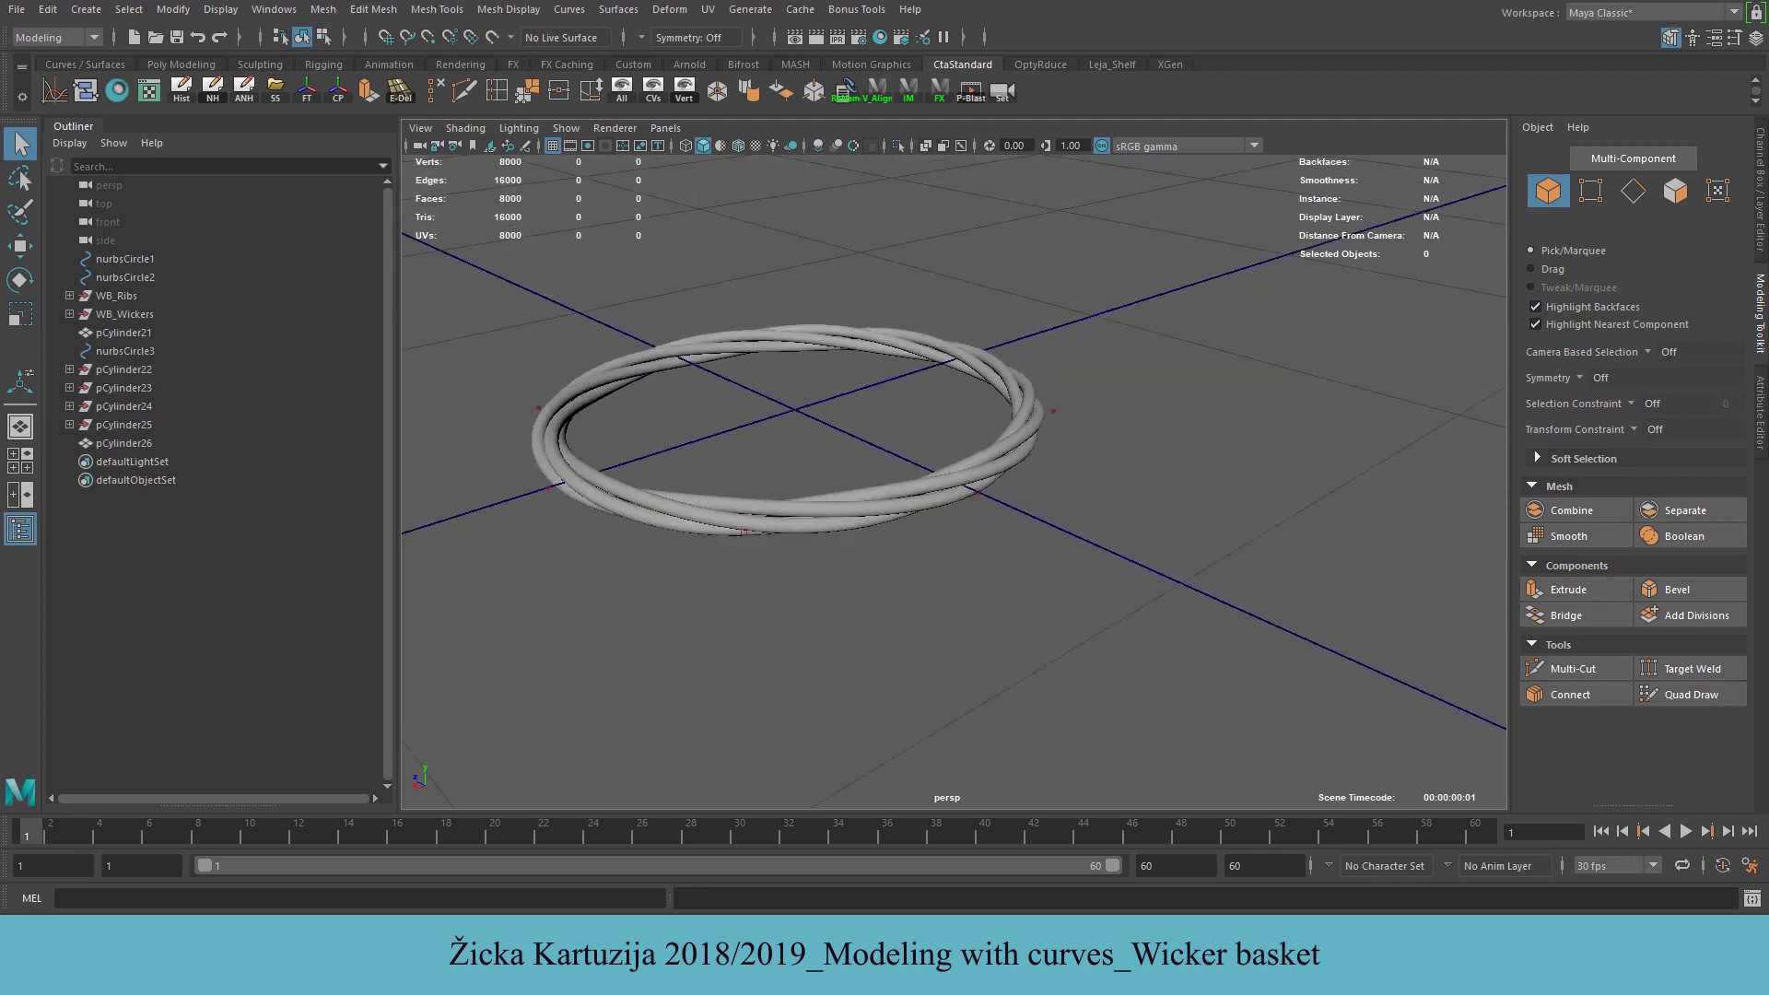
pyautogui.click(1756, 38)
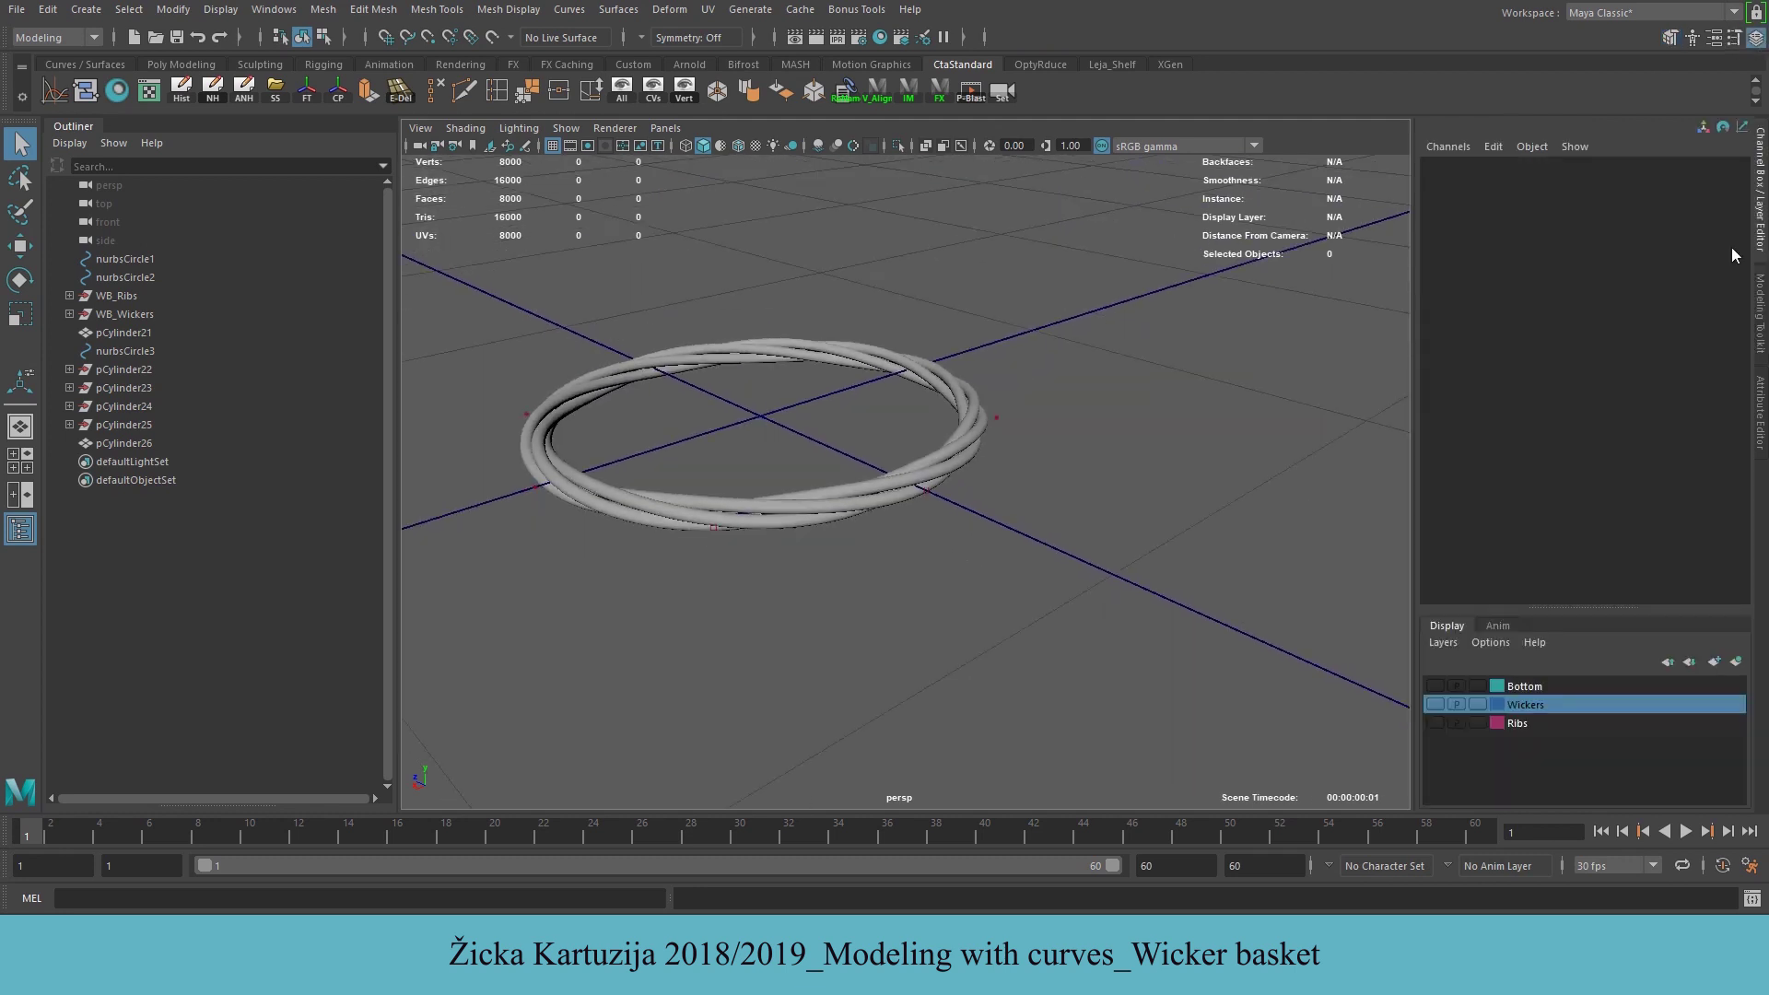
pyautogui.click(1436, 685)
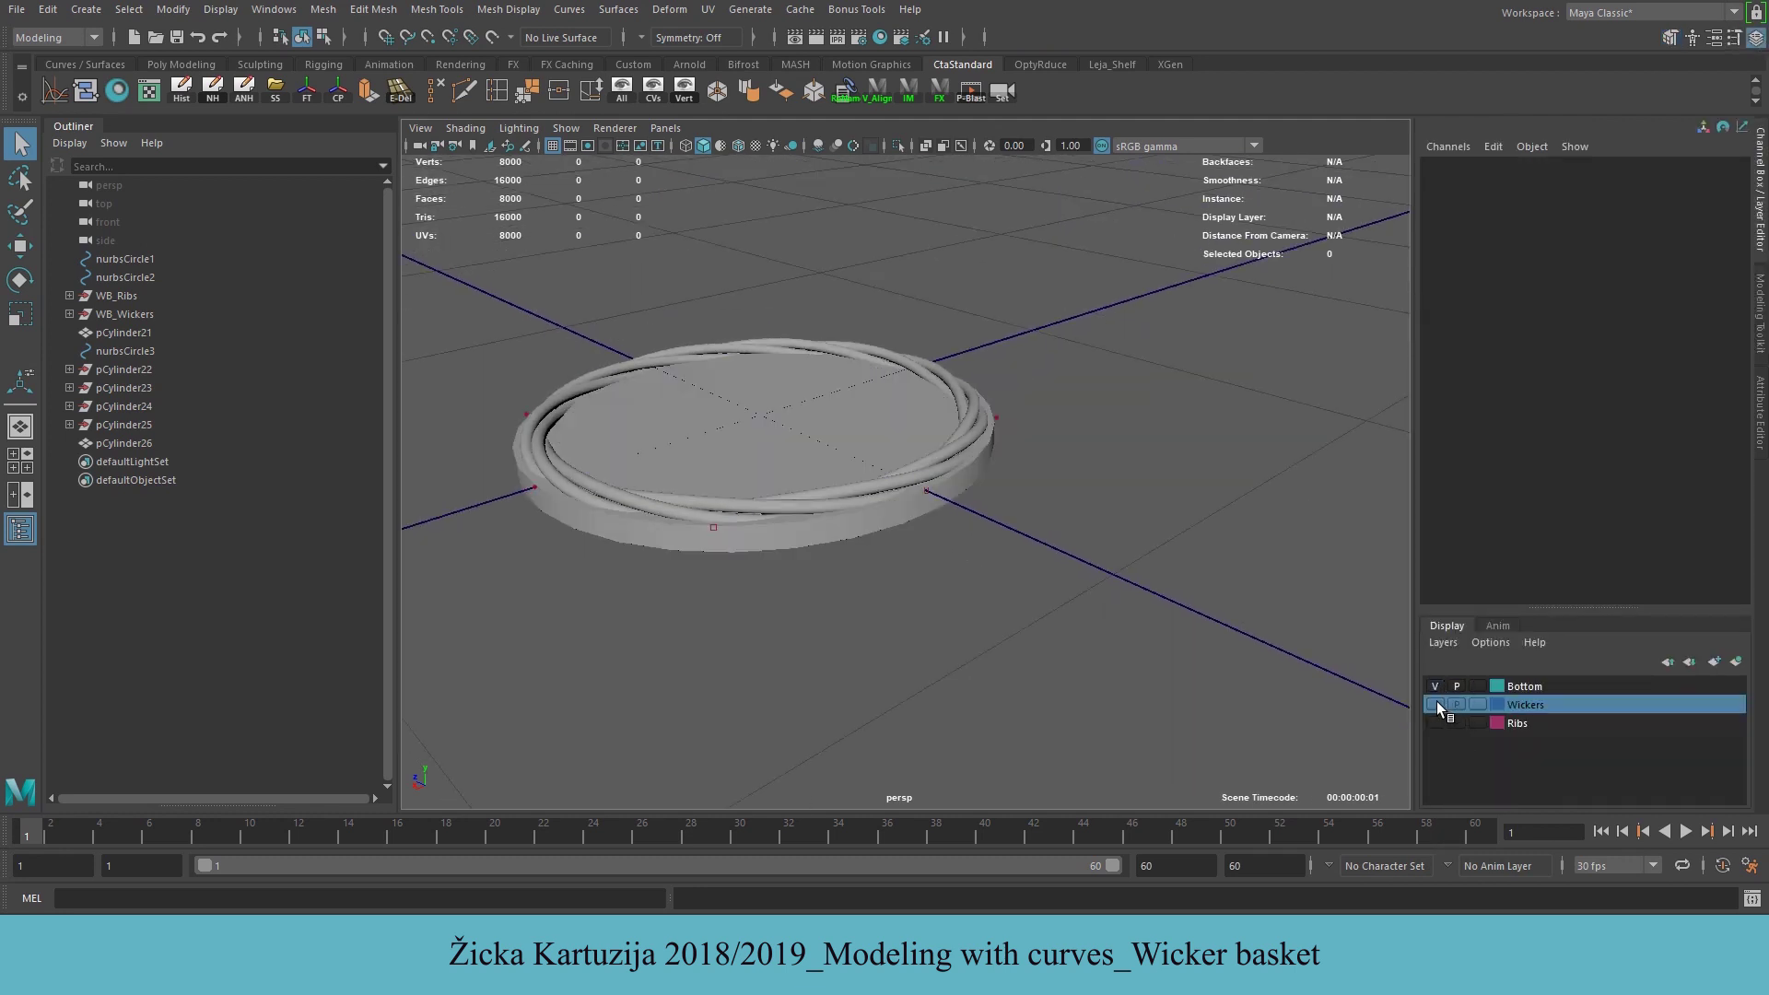
pyautogui.click(1436, 703)
pyautogui.click(1436, 723)
pyautogui.keyDown('alt'); pyautogui.moveTo(805, 473); pyautogui.dragTo(927, 574, button='middle'); pyautogui.keyUp('alt')
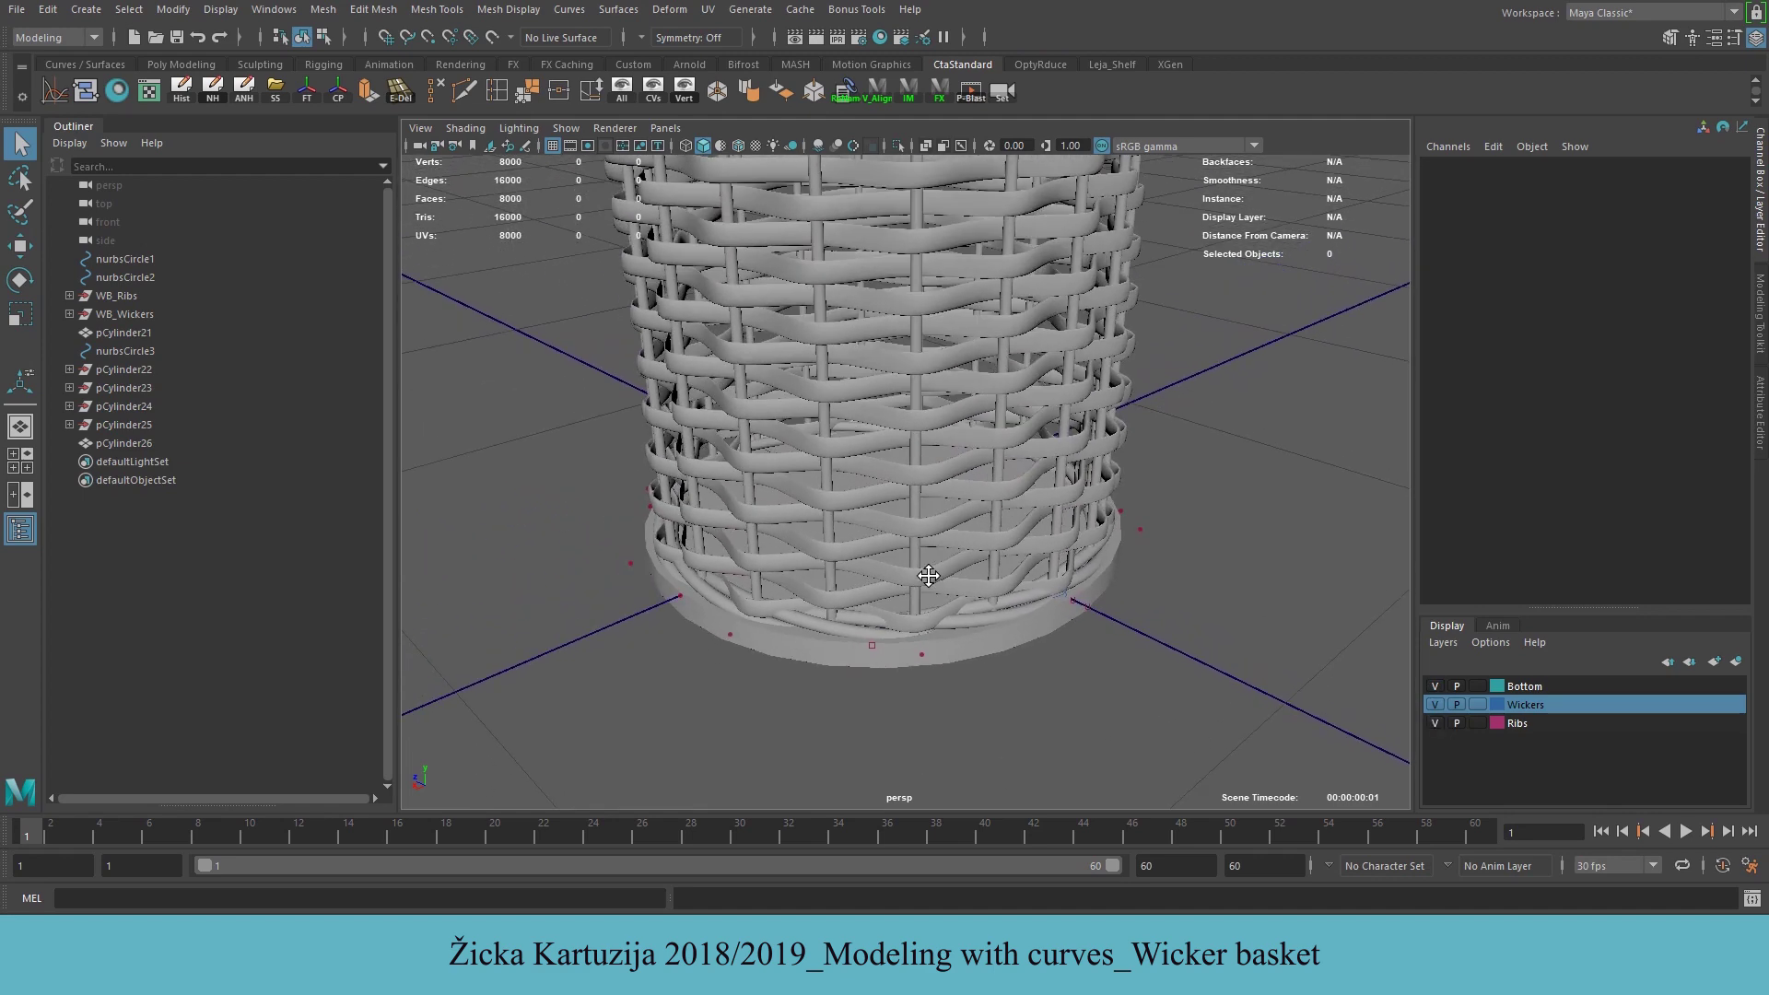
# Move the twisted ring straight up from the base to the basket's top, to a Translate Y of 12.075
pyautogui.click(975, 621)
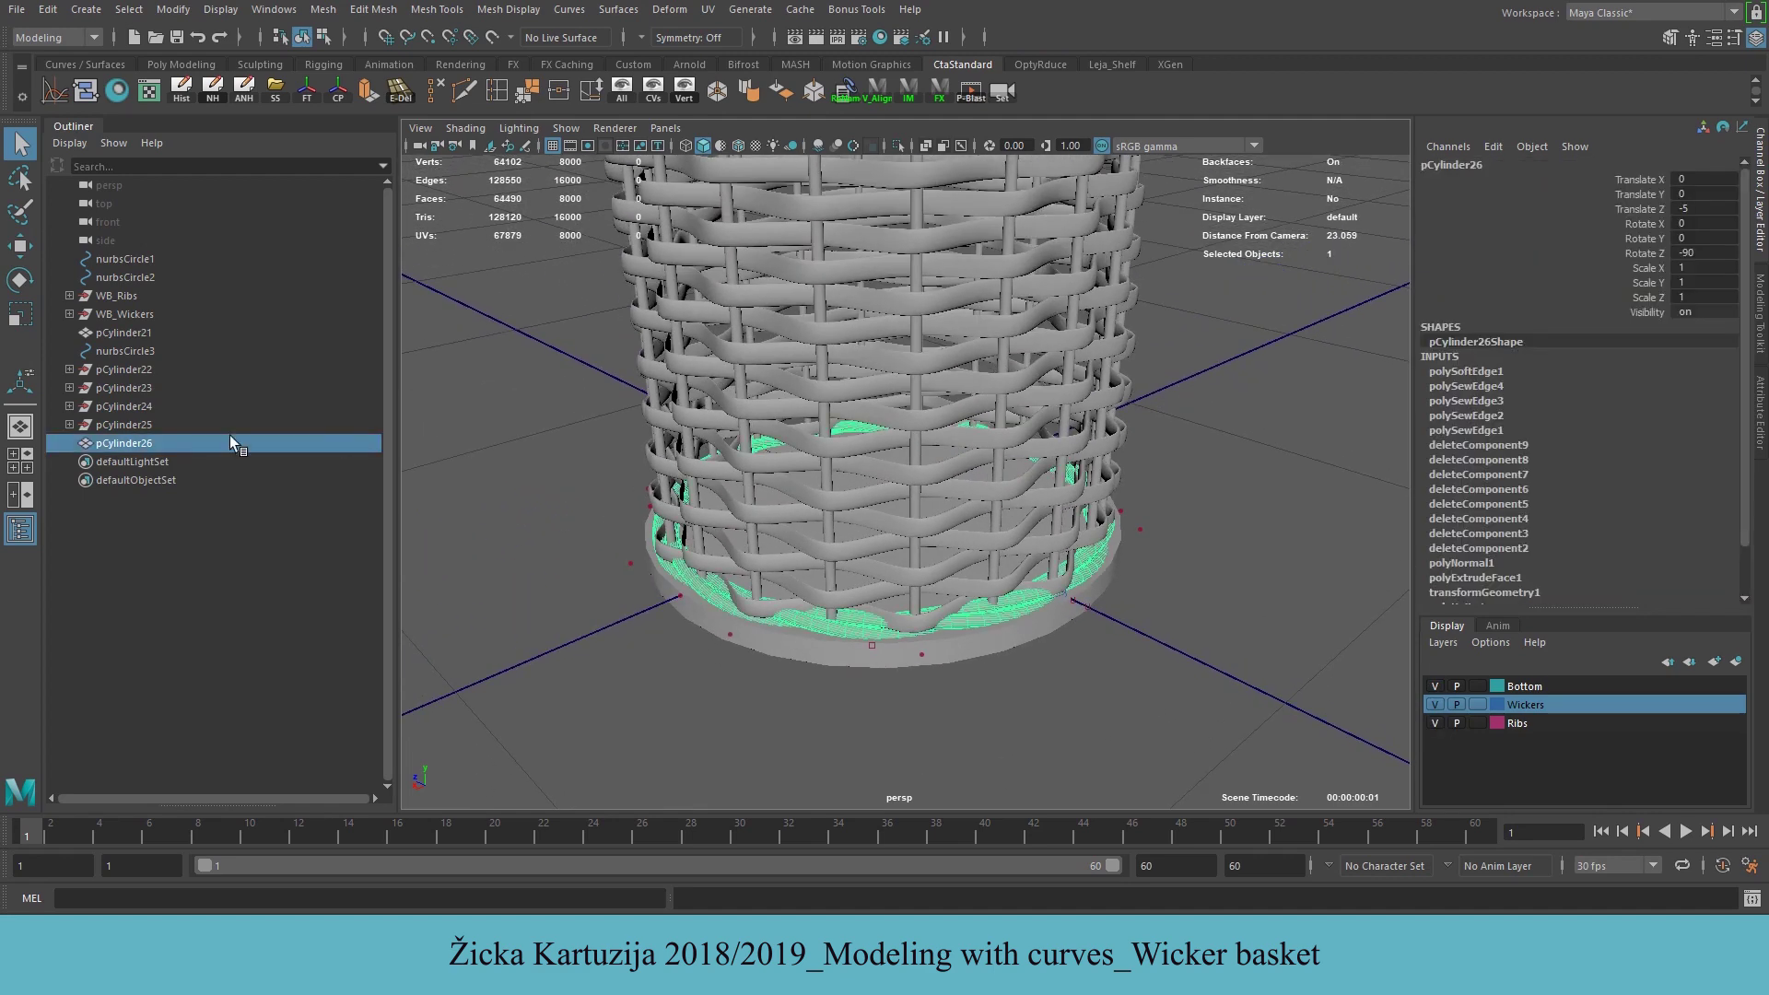
pyautogui.scroll(-5, 1027, 604)
pyautogui.press('w')
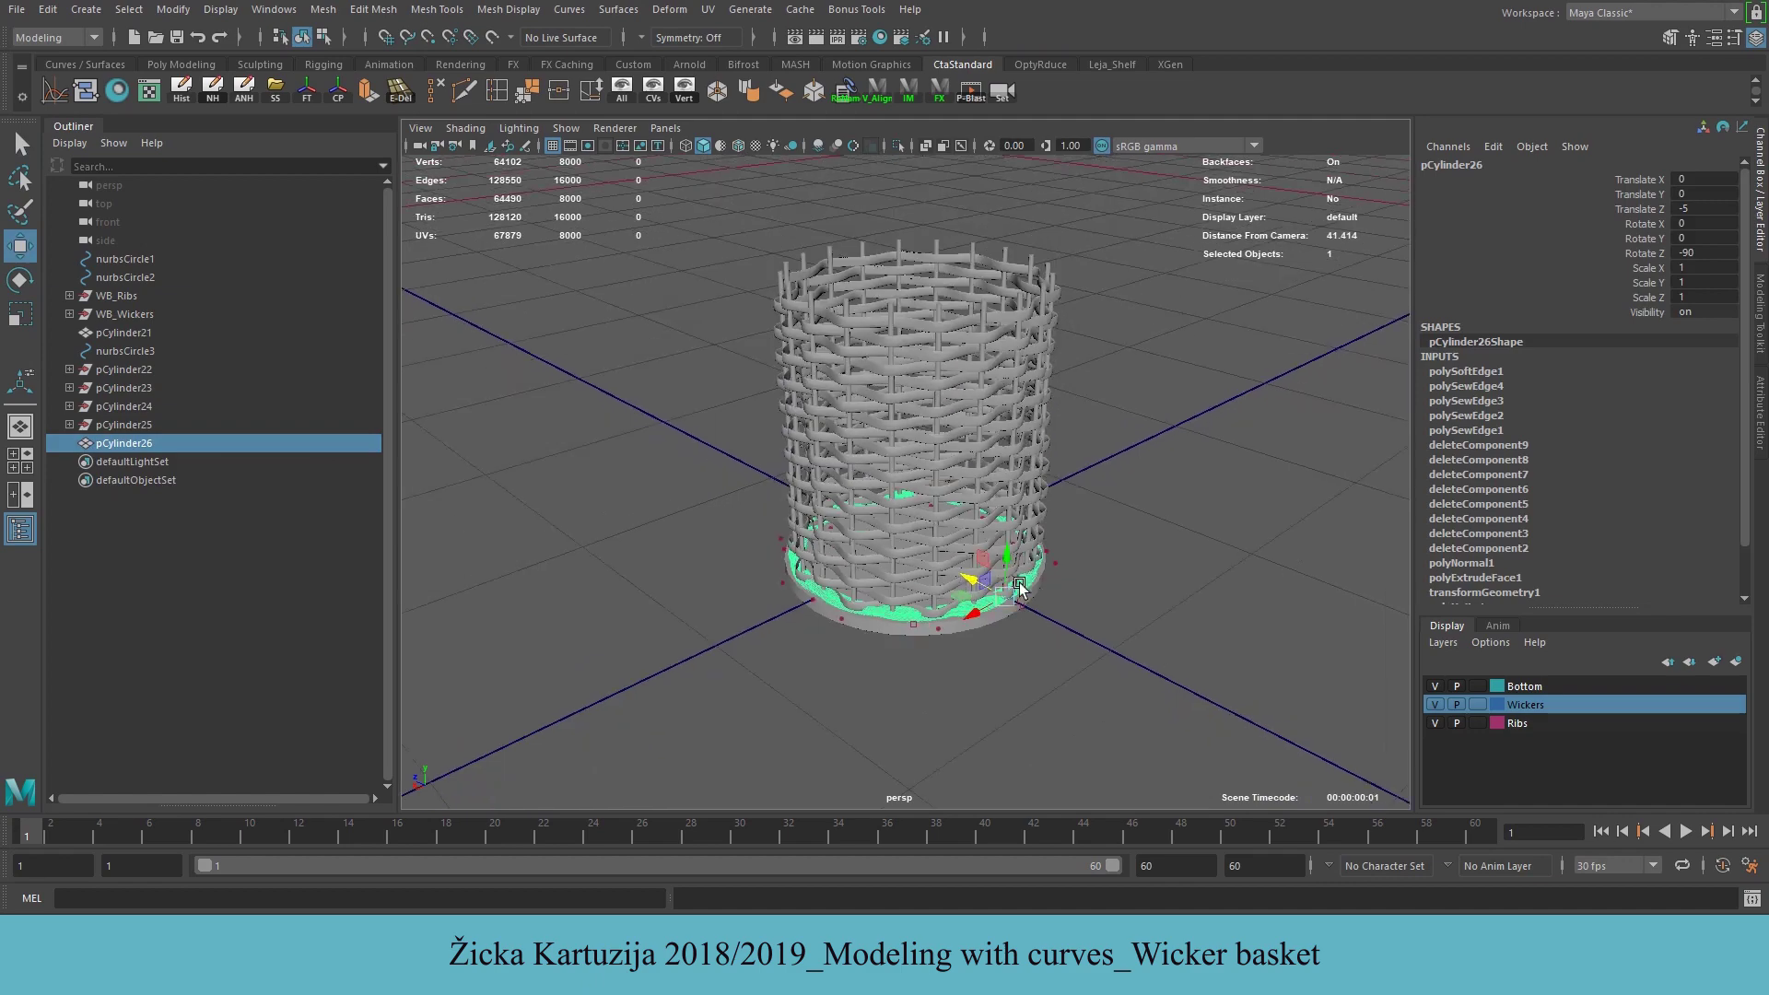
pyautogui.moveTo(1020, 587); pyautogui.dragTo(1043, 230)
pyautogui.keyDown('alt'); pyautogui.moveTo(993, 297); pyautogui.dragTo(989, 492, button='middle'); pyautogui.keyUp('alt')
pyautogui.keyDown('alt'); pyautogui.moveTo(989, 492); pyautogui.dragTo(1011, 461); pyautogui.keyUp('alt')
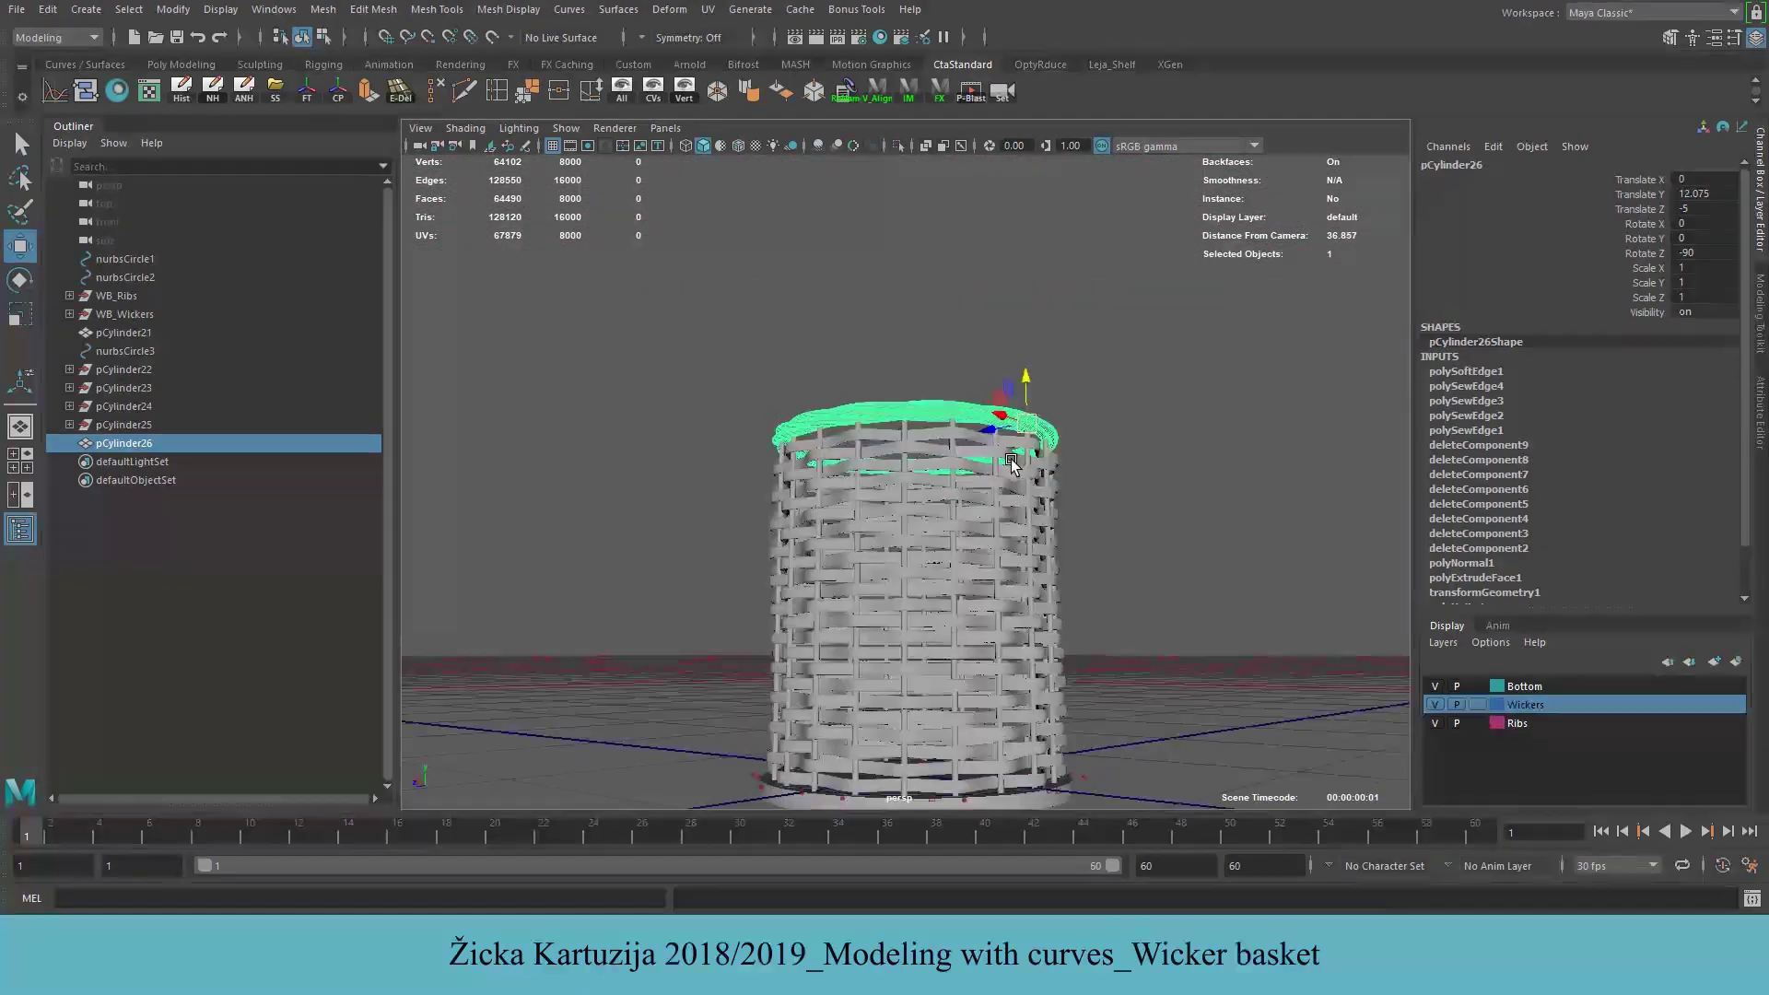
# Lower the twisted ring slightly onto the basket's rim, to a Translate Y of 11.997
pyautogui.scroll(5, 1012, 464)
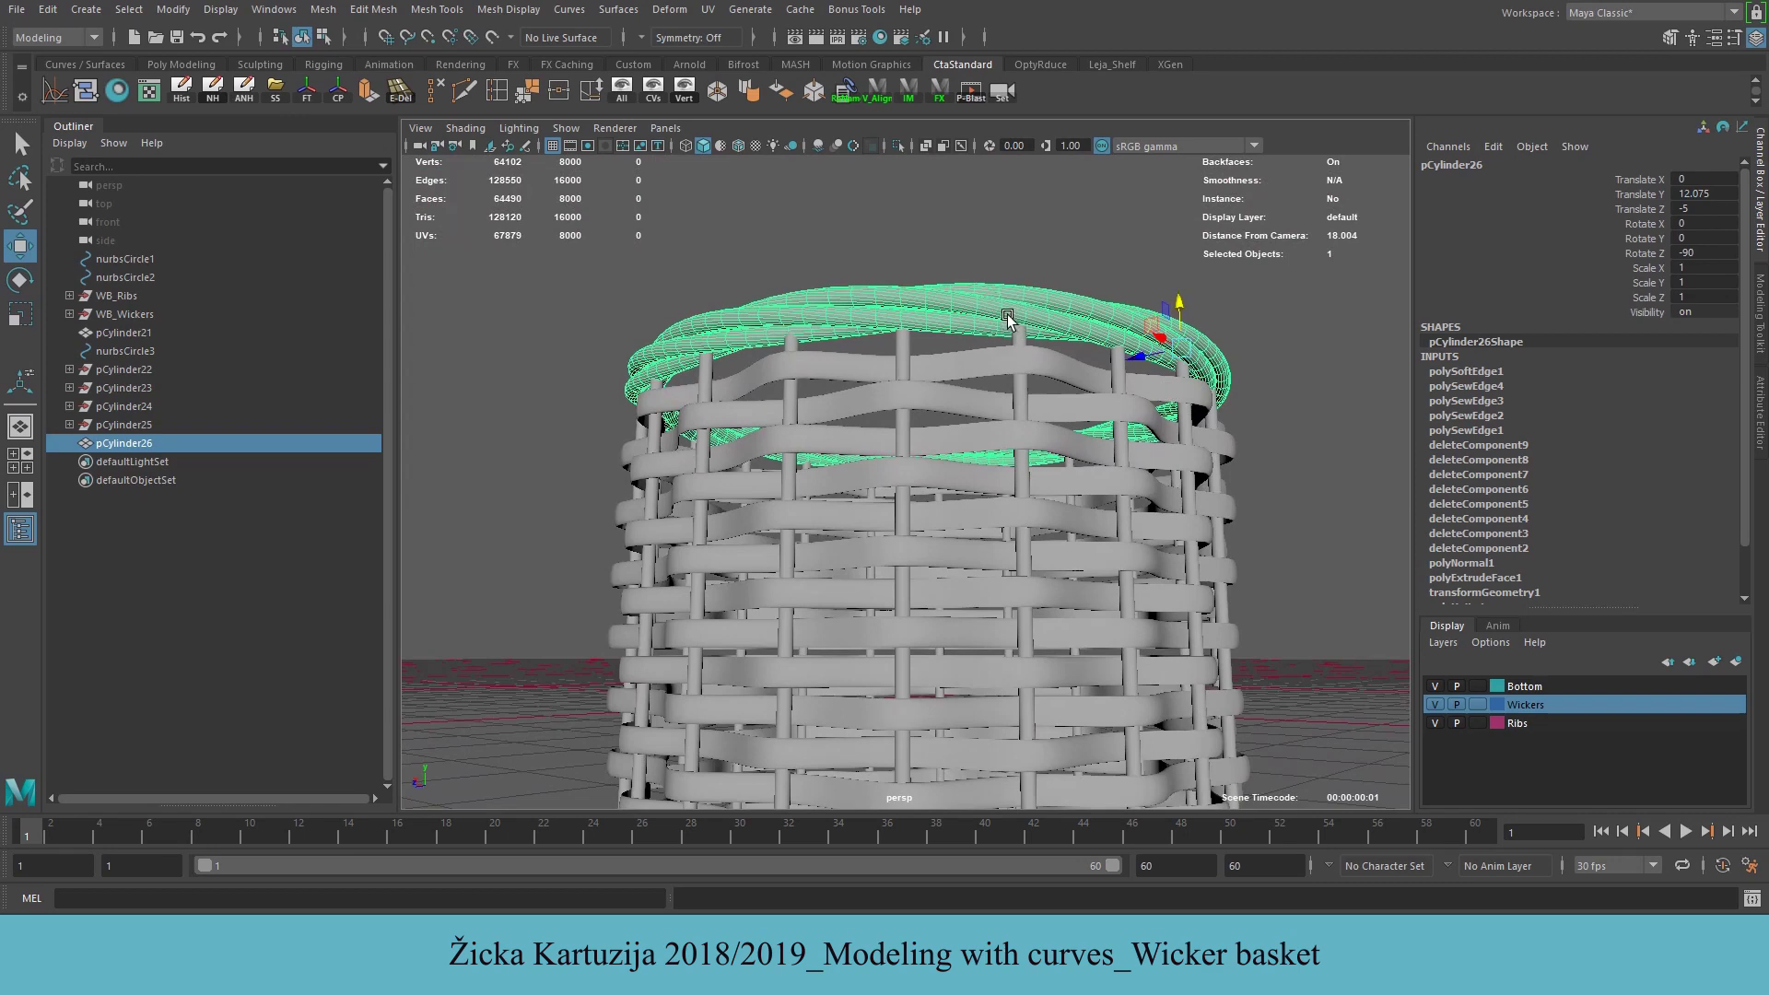
pyautogui.moveTo(1180, 304); pyautogui.dragTo(1116, 450)
pyautogui.keyDown('alt'); pyautogui.moveTo(1190, 685); pyautogui.dragTo(1191, 483, button='middle'); pyautogui.keyUp('alt')
pyautogui.keyDown('alt'); pyautogui.moveTo(1191, 484); pyautogui.dragTo(949, 529, button='right'); pyautogui.keyUp('alt')
pyautogui.keyDown('alt'); pyautogui.moveTo(949, 528); pyautogui.dragTo(1109, 514); pyautogui.keyUp('alt')
pyautogui.click(1190, 614)
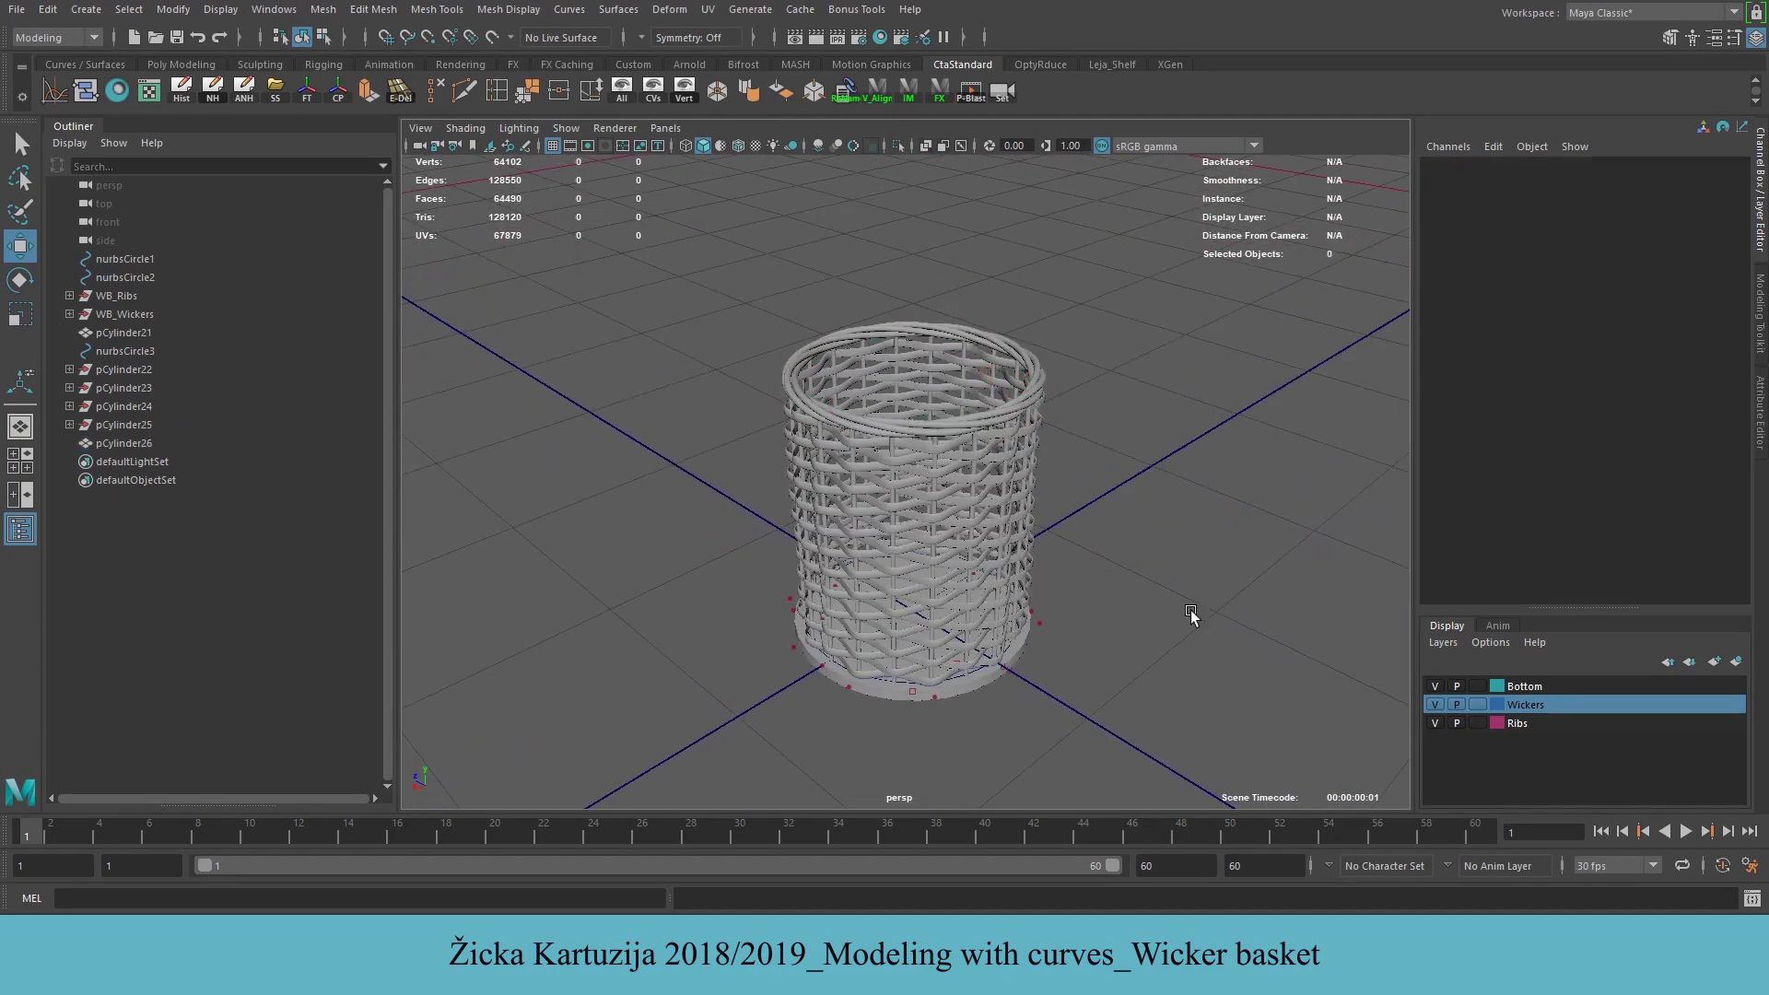
pyautogui.keyDown('alt'); pyautogui.moveTo(1121, 549); pyautogui.dragTo(1161, 521, button='middle'); pyautogui.keyUp('alt')
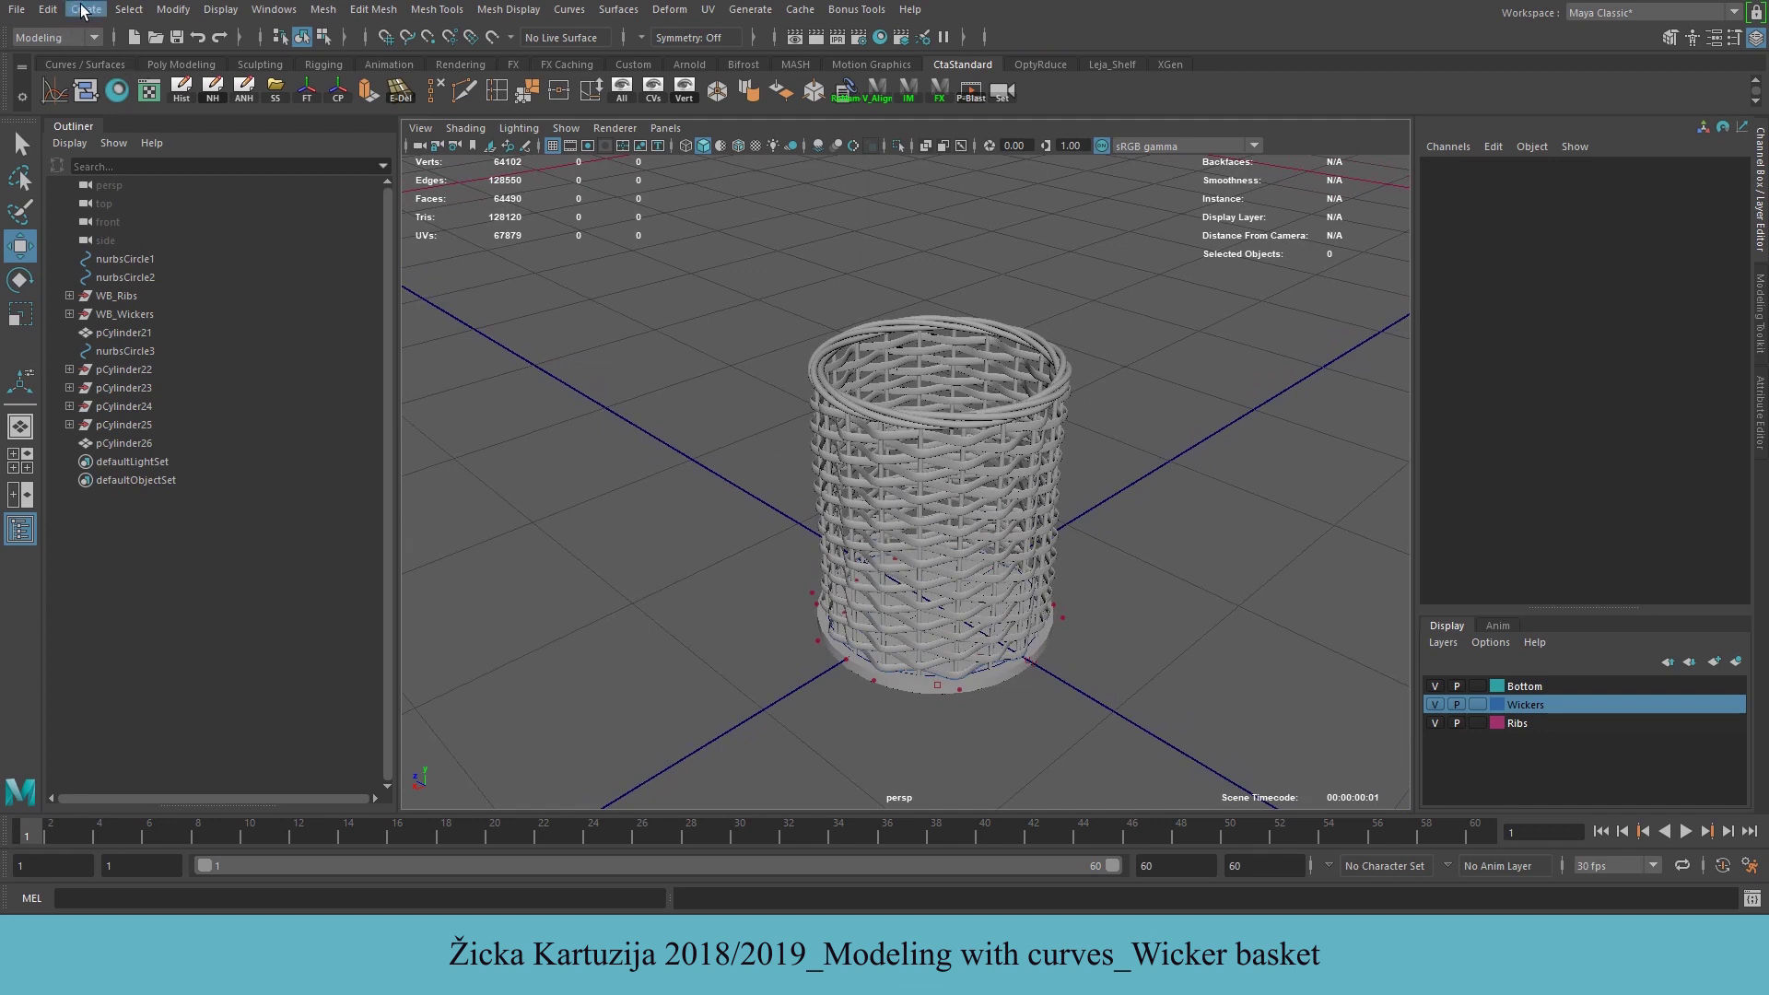
# Select all basket parts and delete the construction history of everything in the scene
pyautogui.click(959, 689)
pyautogui.moveTo(683, 227); pyautogui.dragTo(1181, 761)
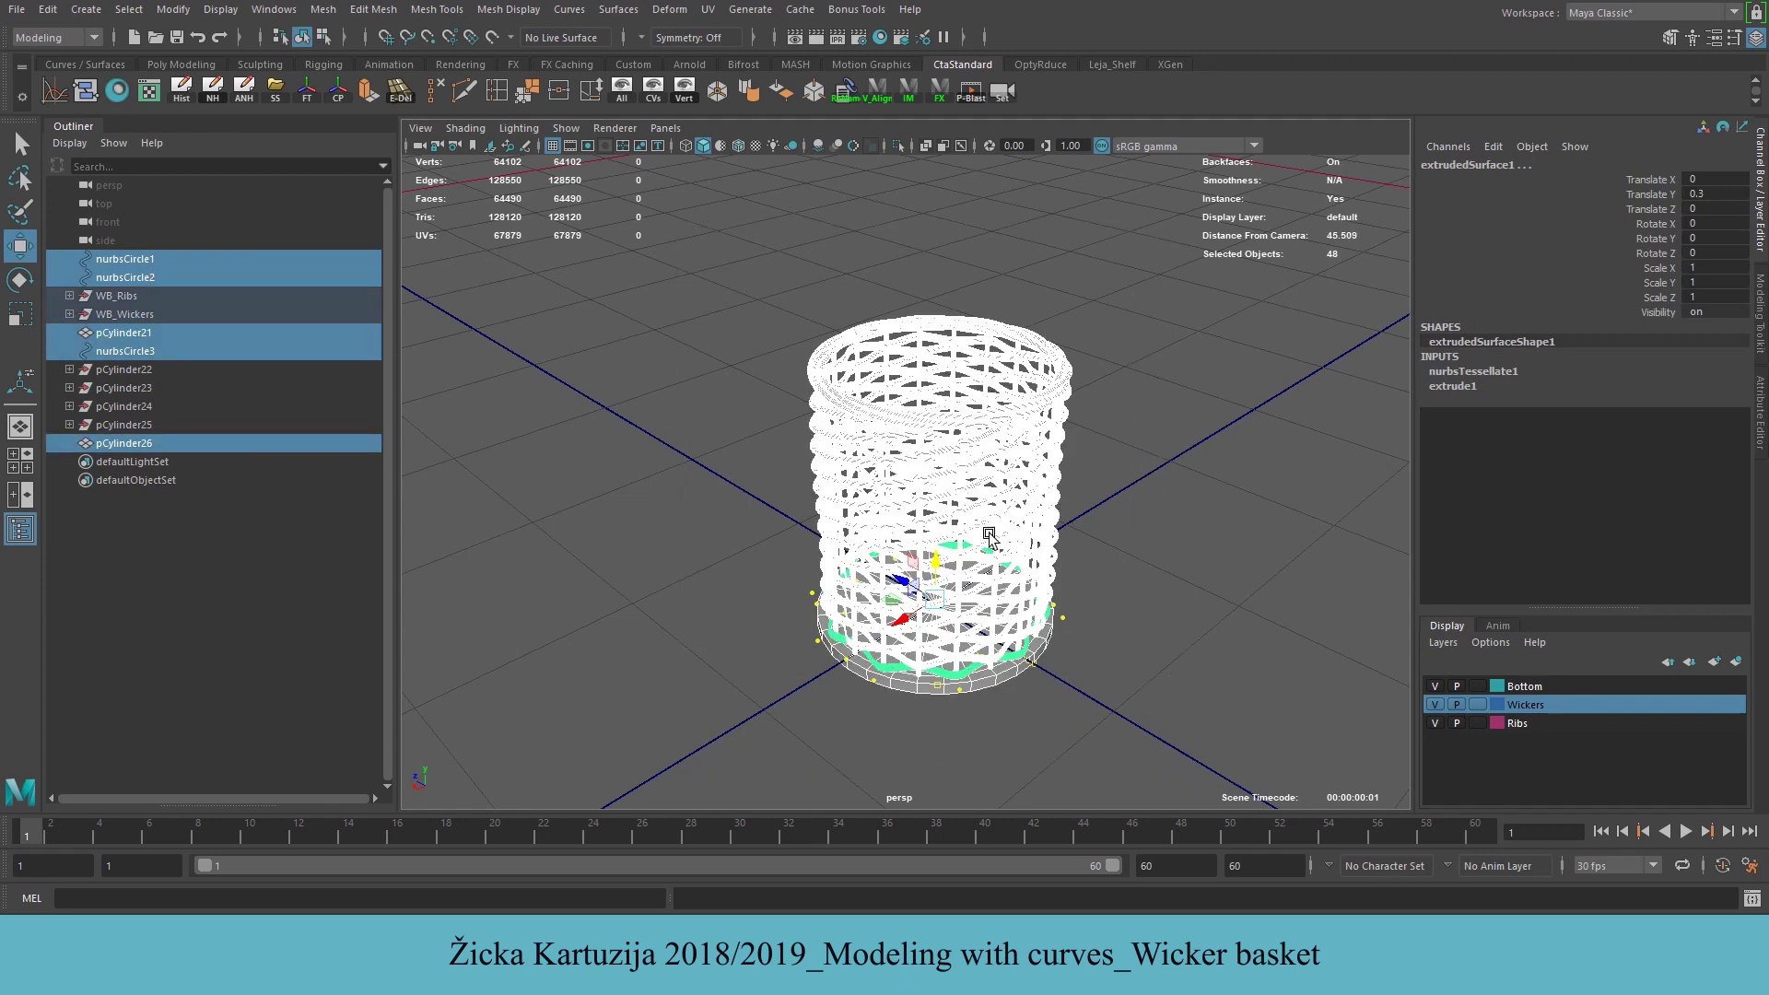
pyautogui.click(93, 11)
pyautogui.moveTo(47, 9)
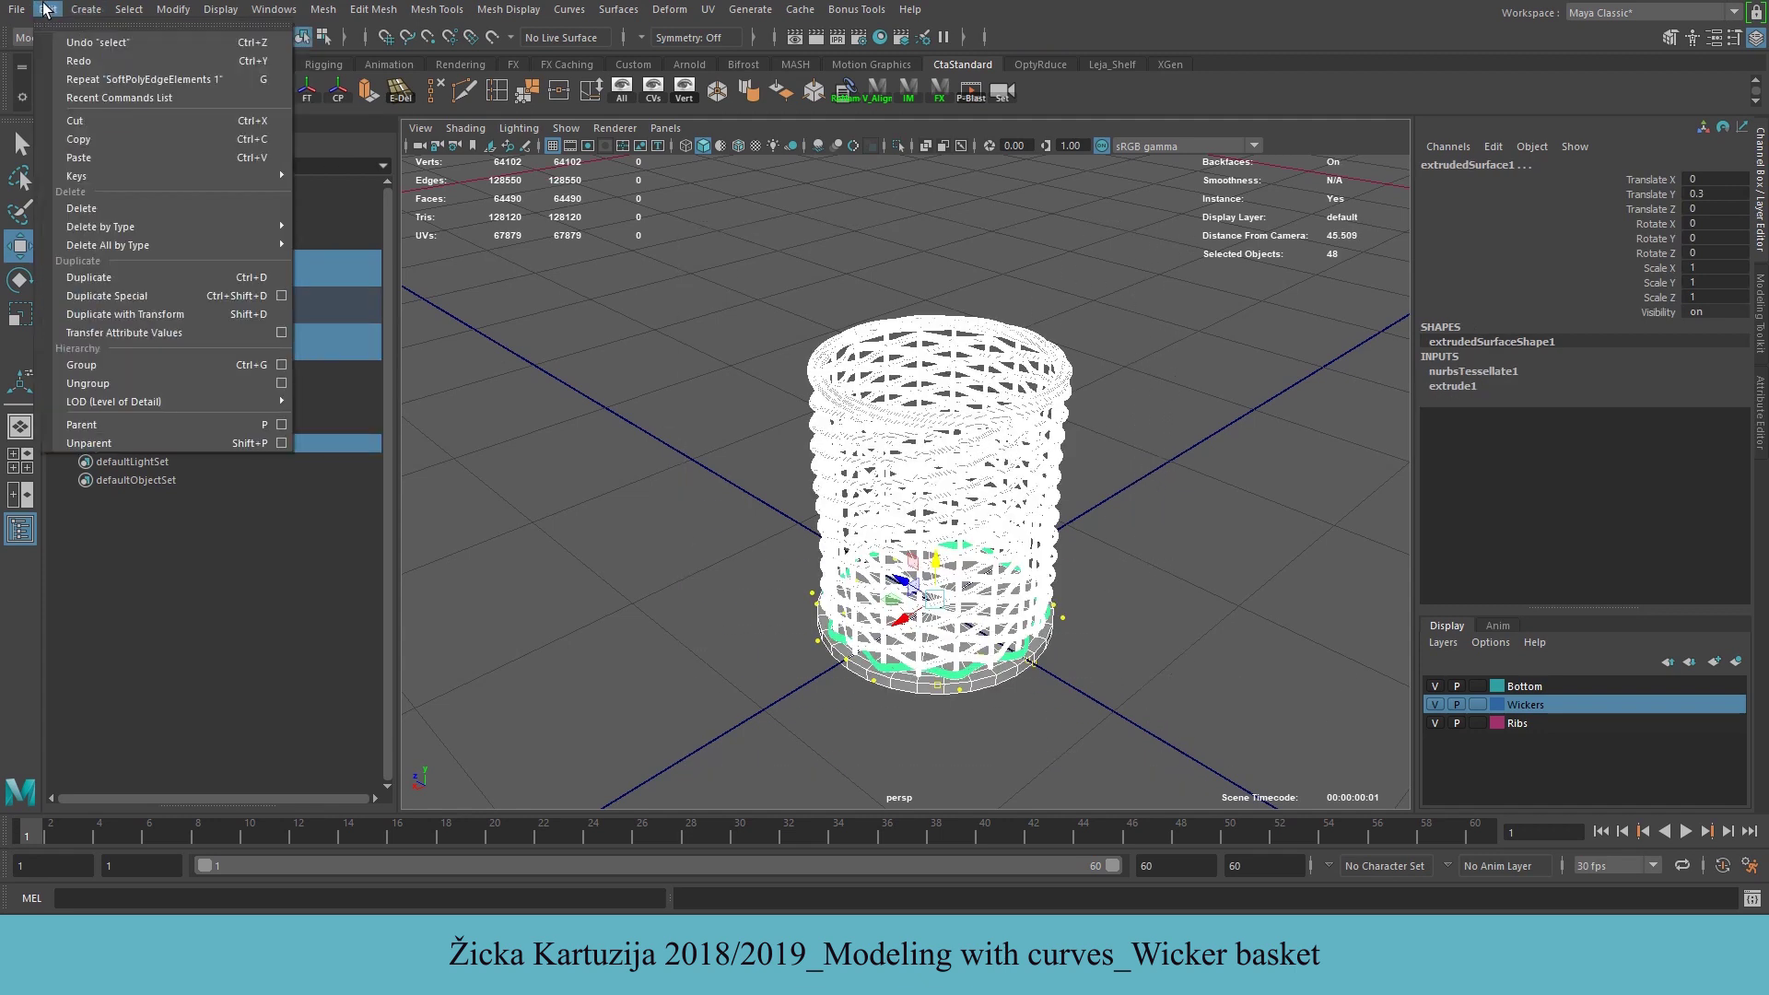
pyautogui.moveTo(146, 247)
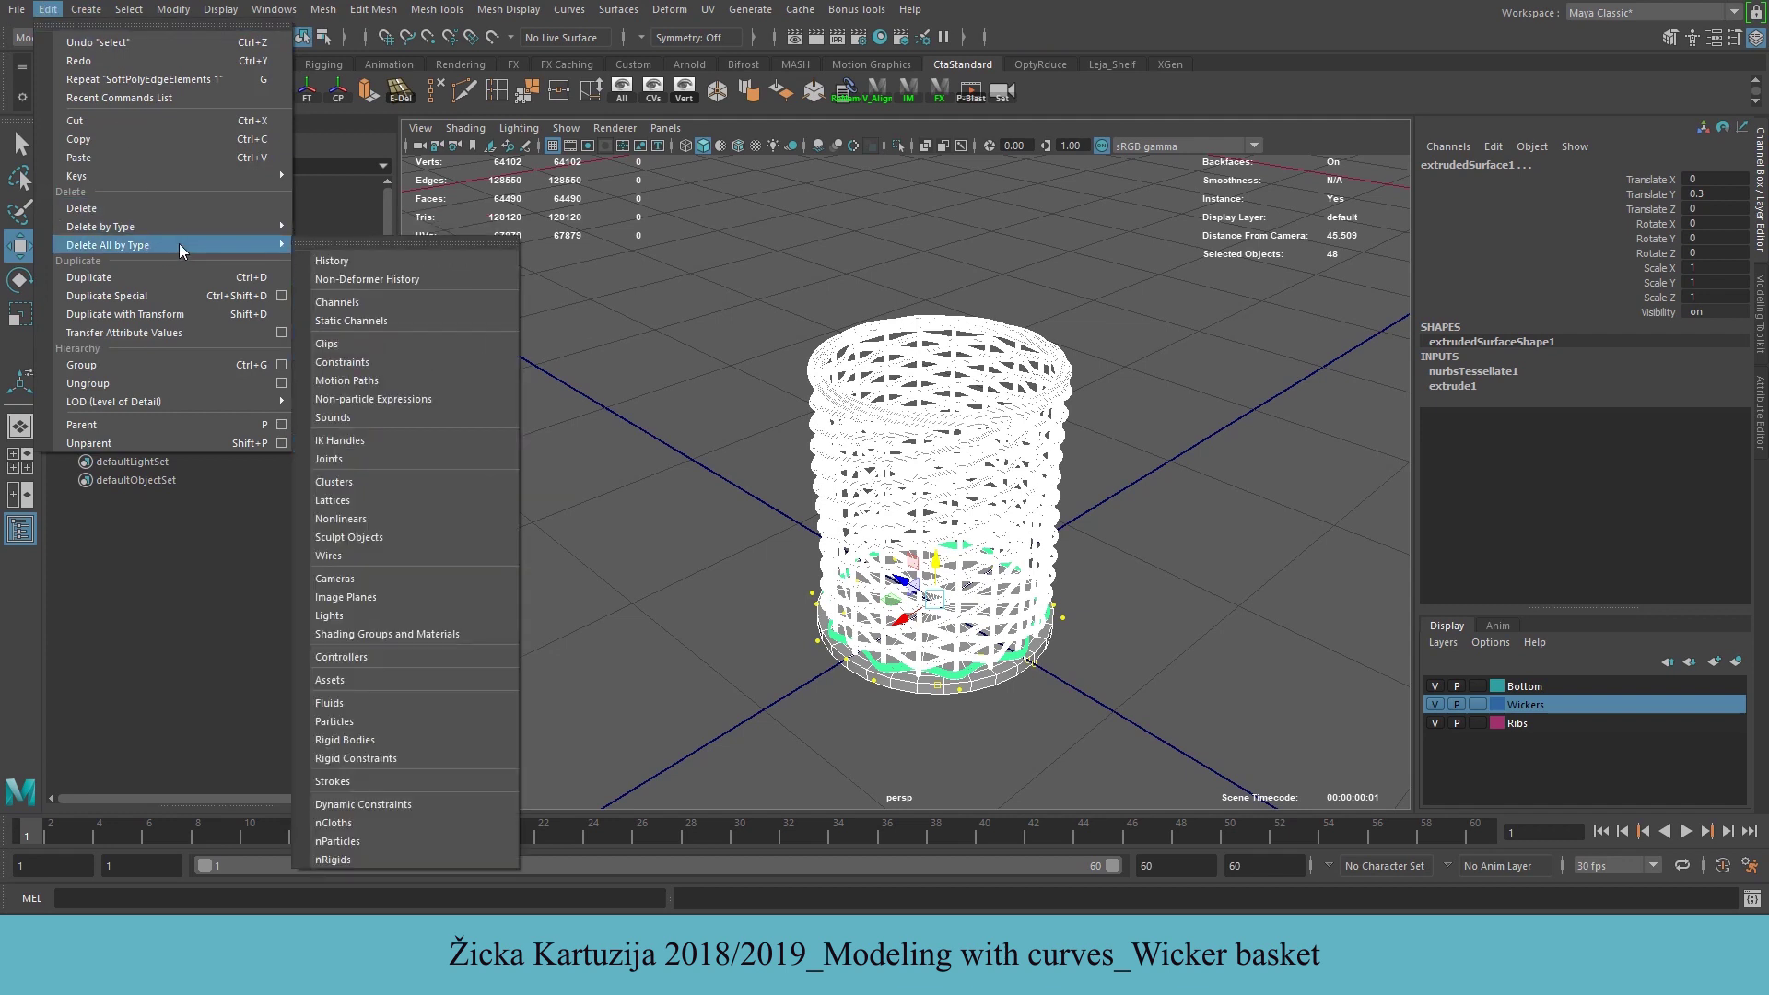
pyautogui.click(368, 264)
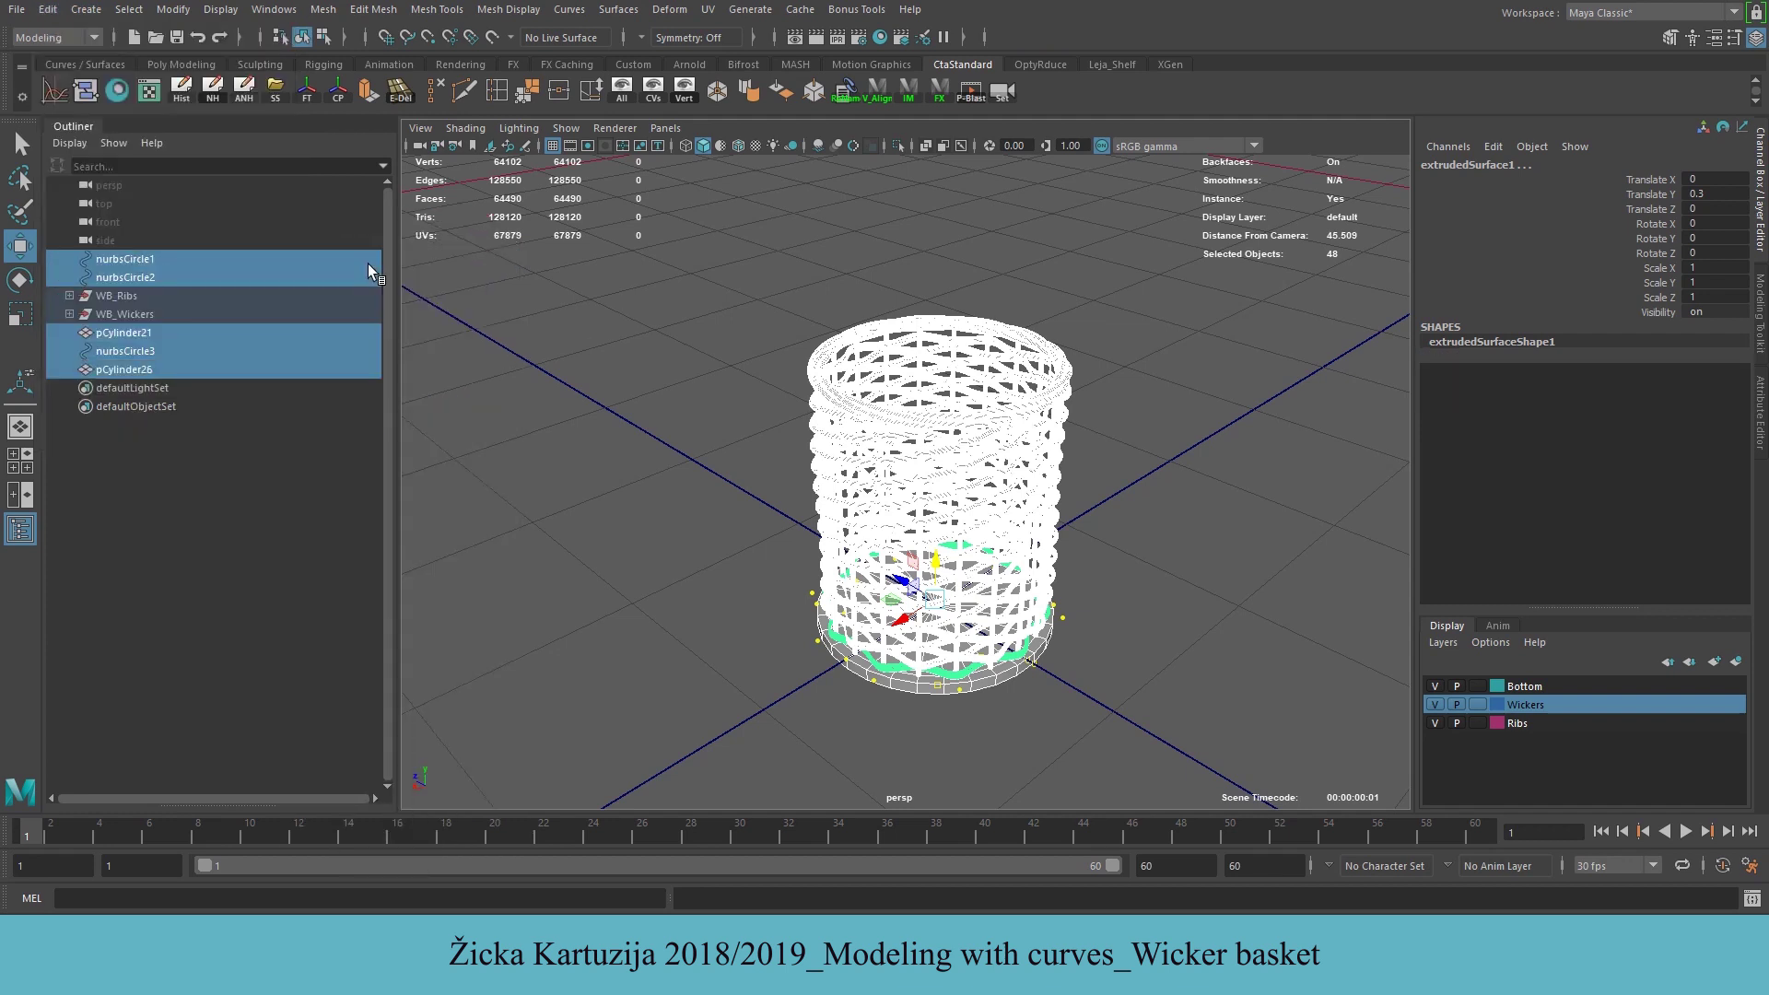
pyautogui.click(1189, 477)
pyautogui.click(1052, 393)
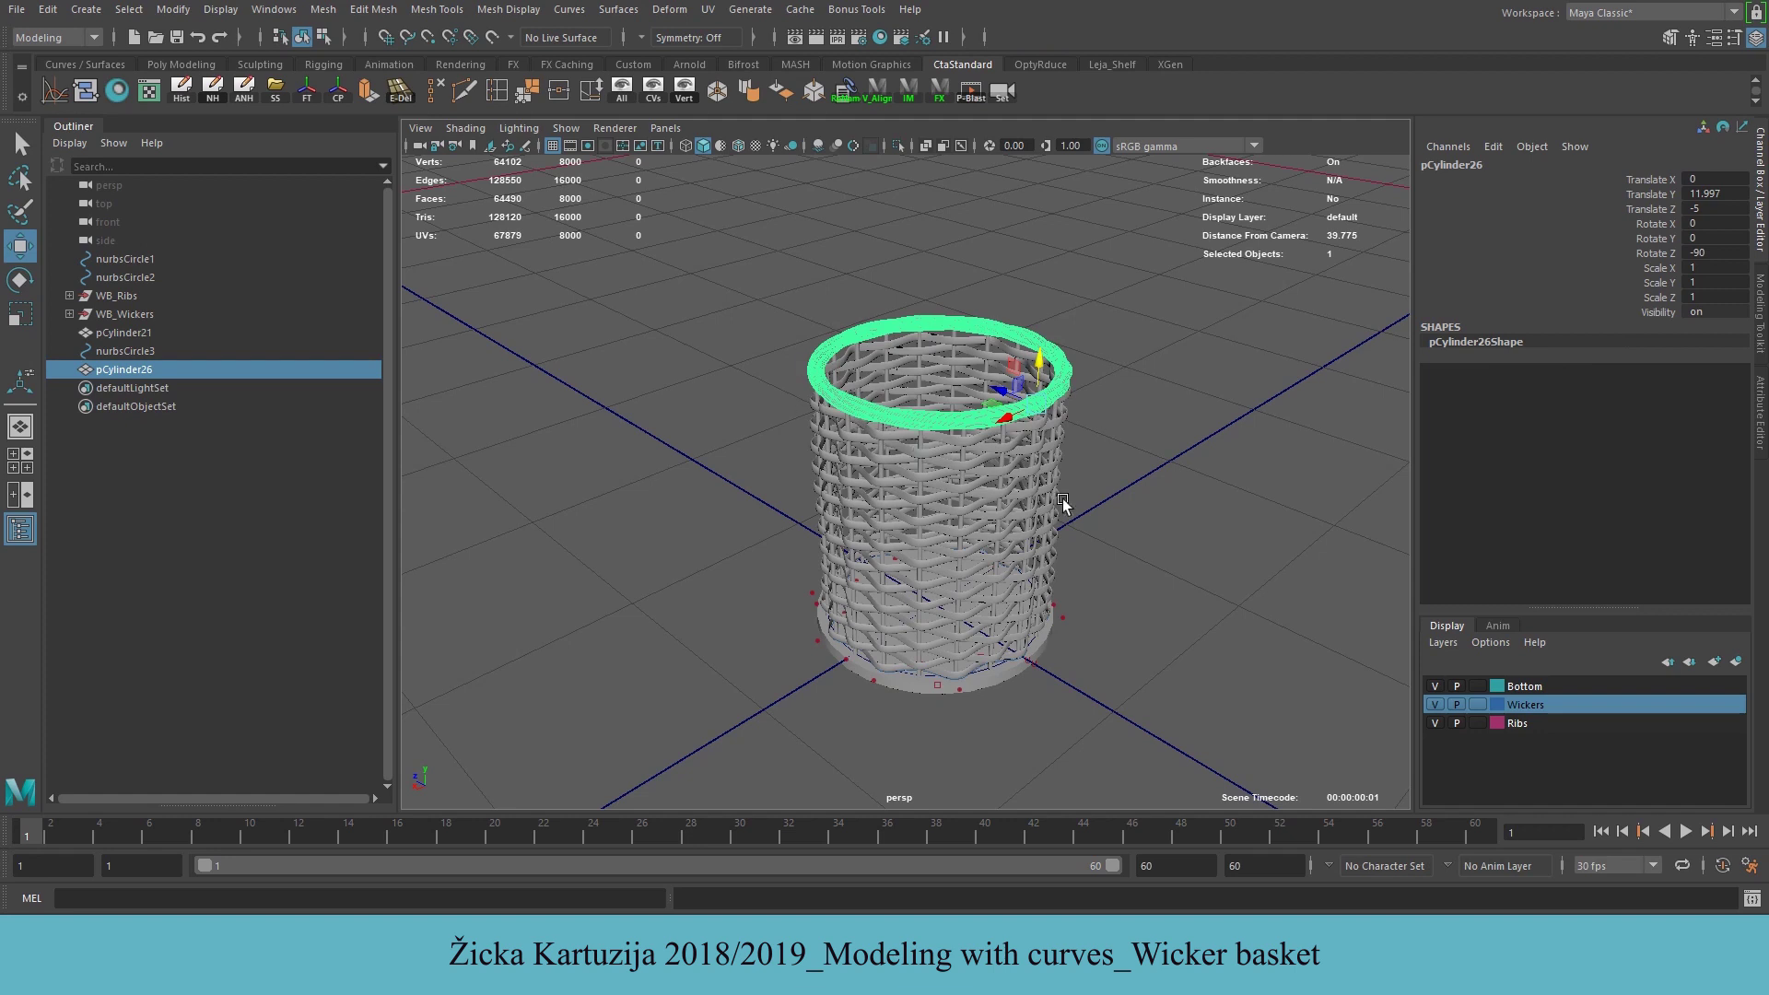
# Delete the three leftover construction curves nurbsCircle1, nurbsCircle2 and nurbsCircle3
pyautogui.click(1035, 663)
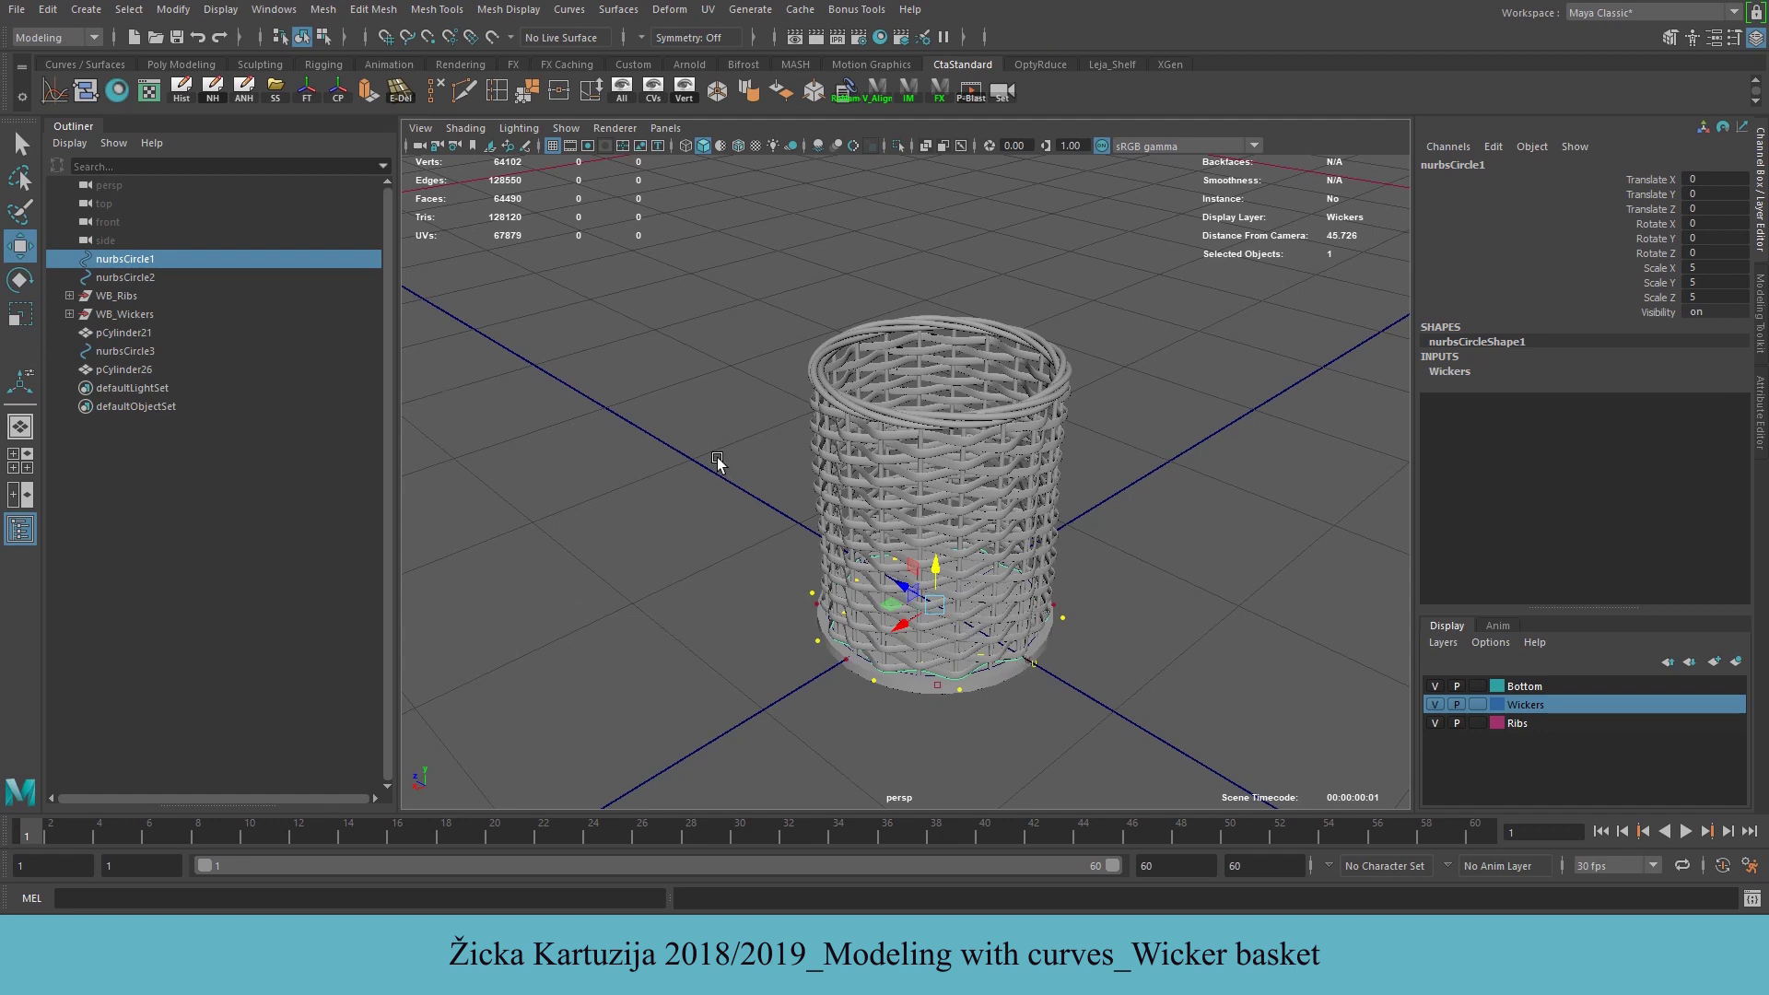
pyautogui.press('Delete')
pyautogui.click(112, 258)
pyautogui.press('Delete')
pyautogui.click(113, 311)
pyautogui.press('Delete')
pyautogui.moveTo(1169, 632)
pyautogui.keyDown('alt'); pyautogui.mouseDown()
pyautogui.moveTo(1222, 555)
pyautogui.moveTo(1406, 556)
pyautogui.moveTo(1121, 608)
pyautogui.moveTo(1171, 597)
pyautogui.mouseUp(); pyautogui.keyUp('alt')
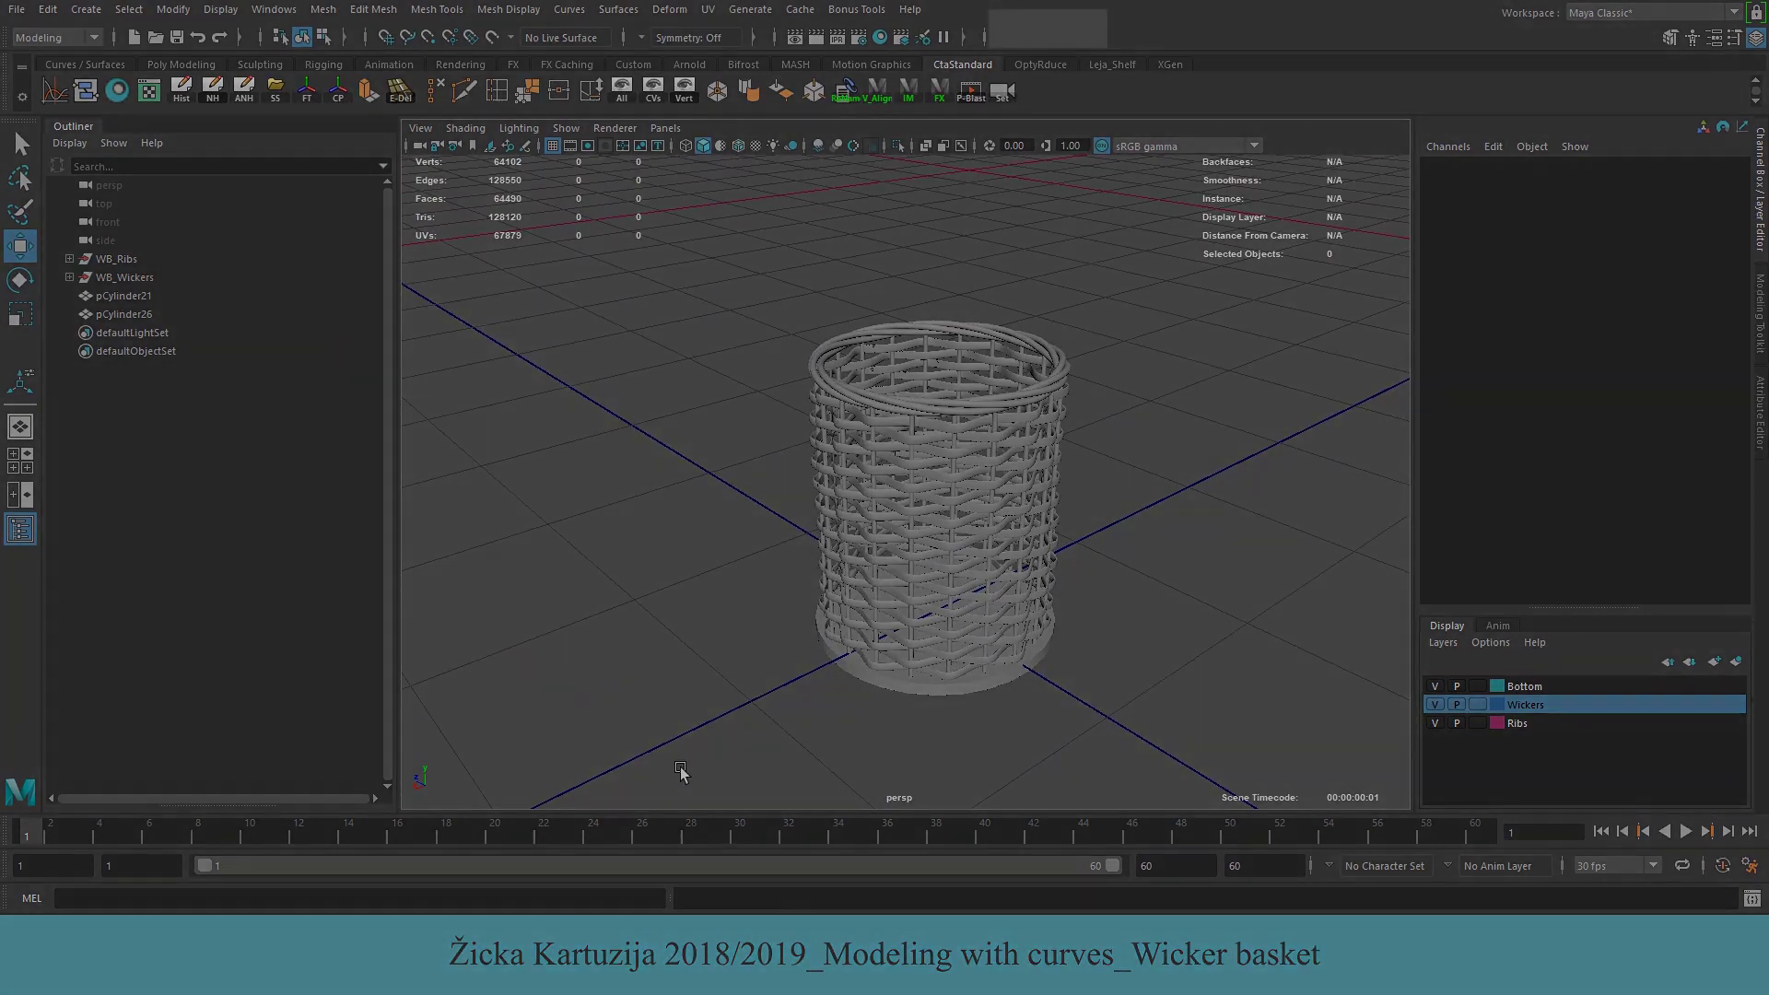